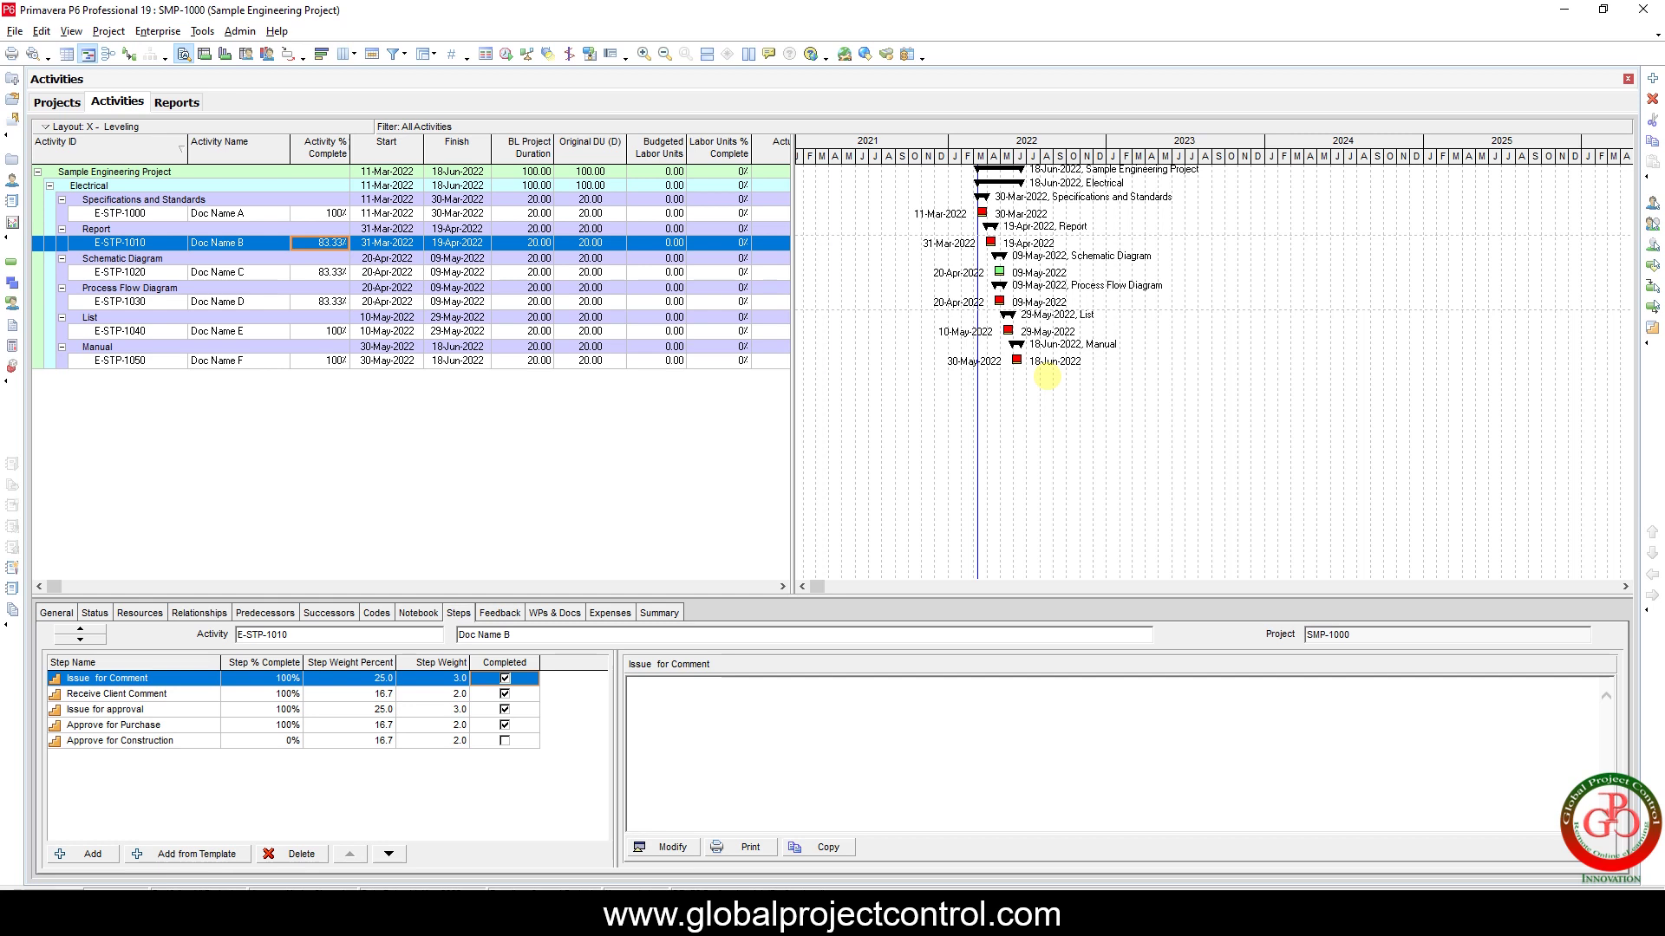
# Review the steps and weights of the GPC TEMPLATE among the activity step templates.
pyautogui.click(317, 230)
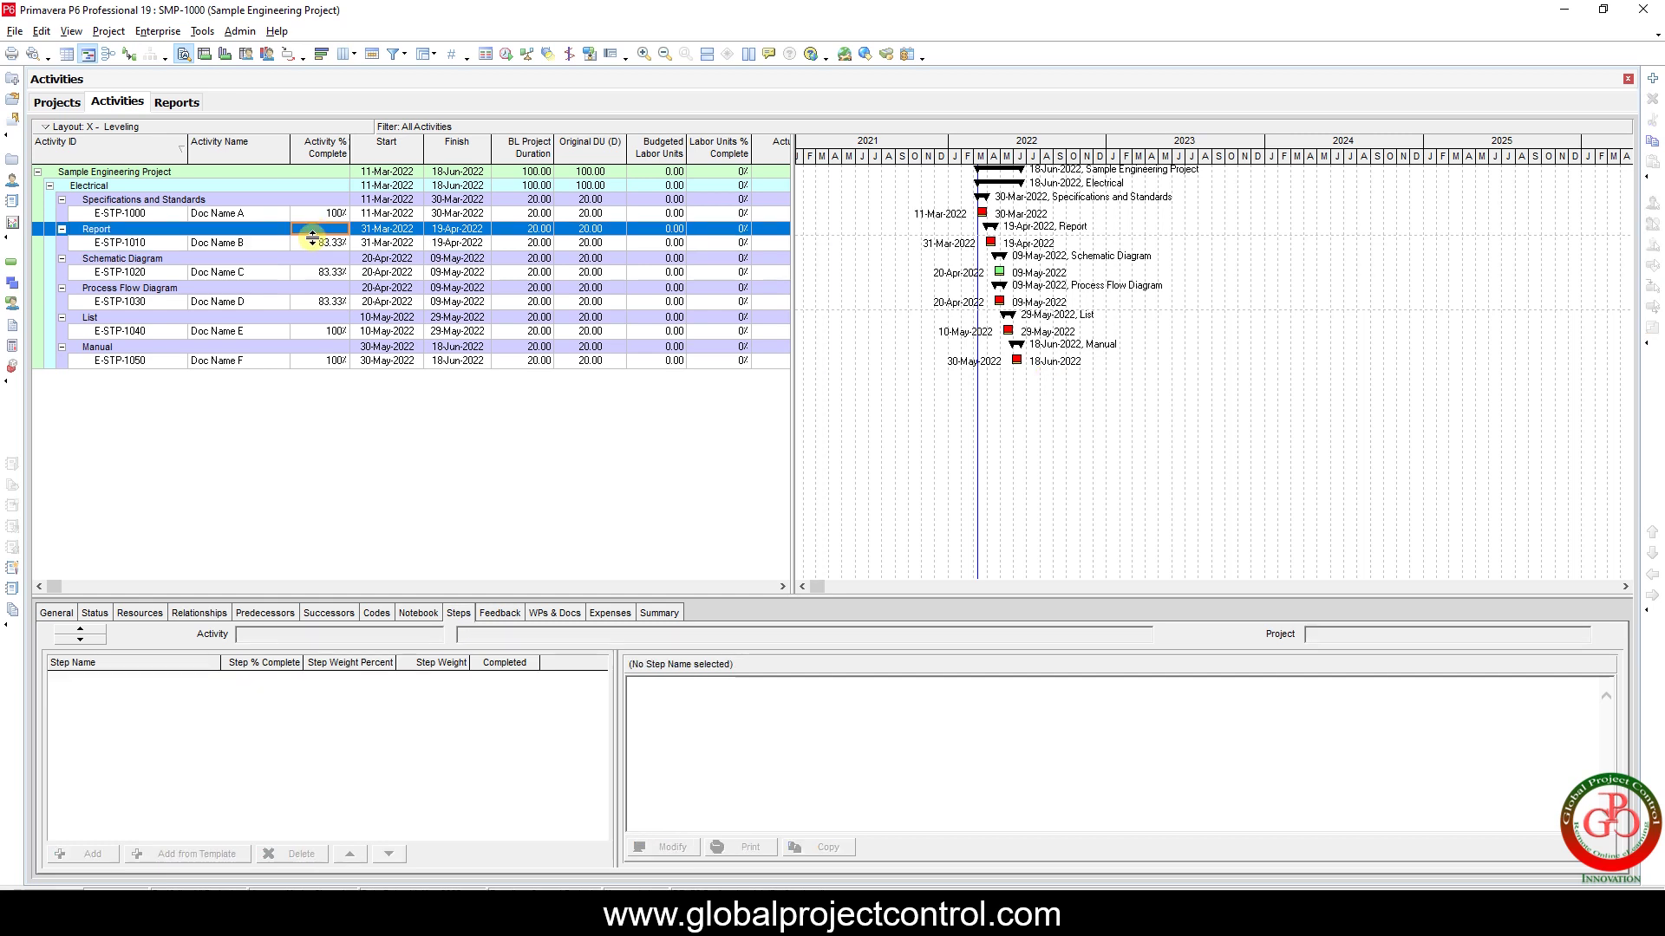
pyautogui.click(309, 243)
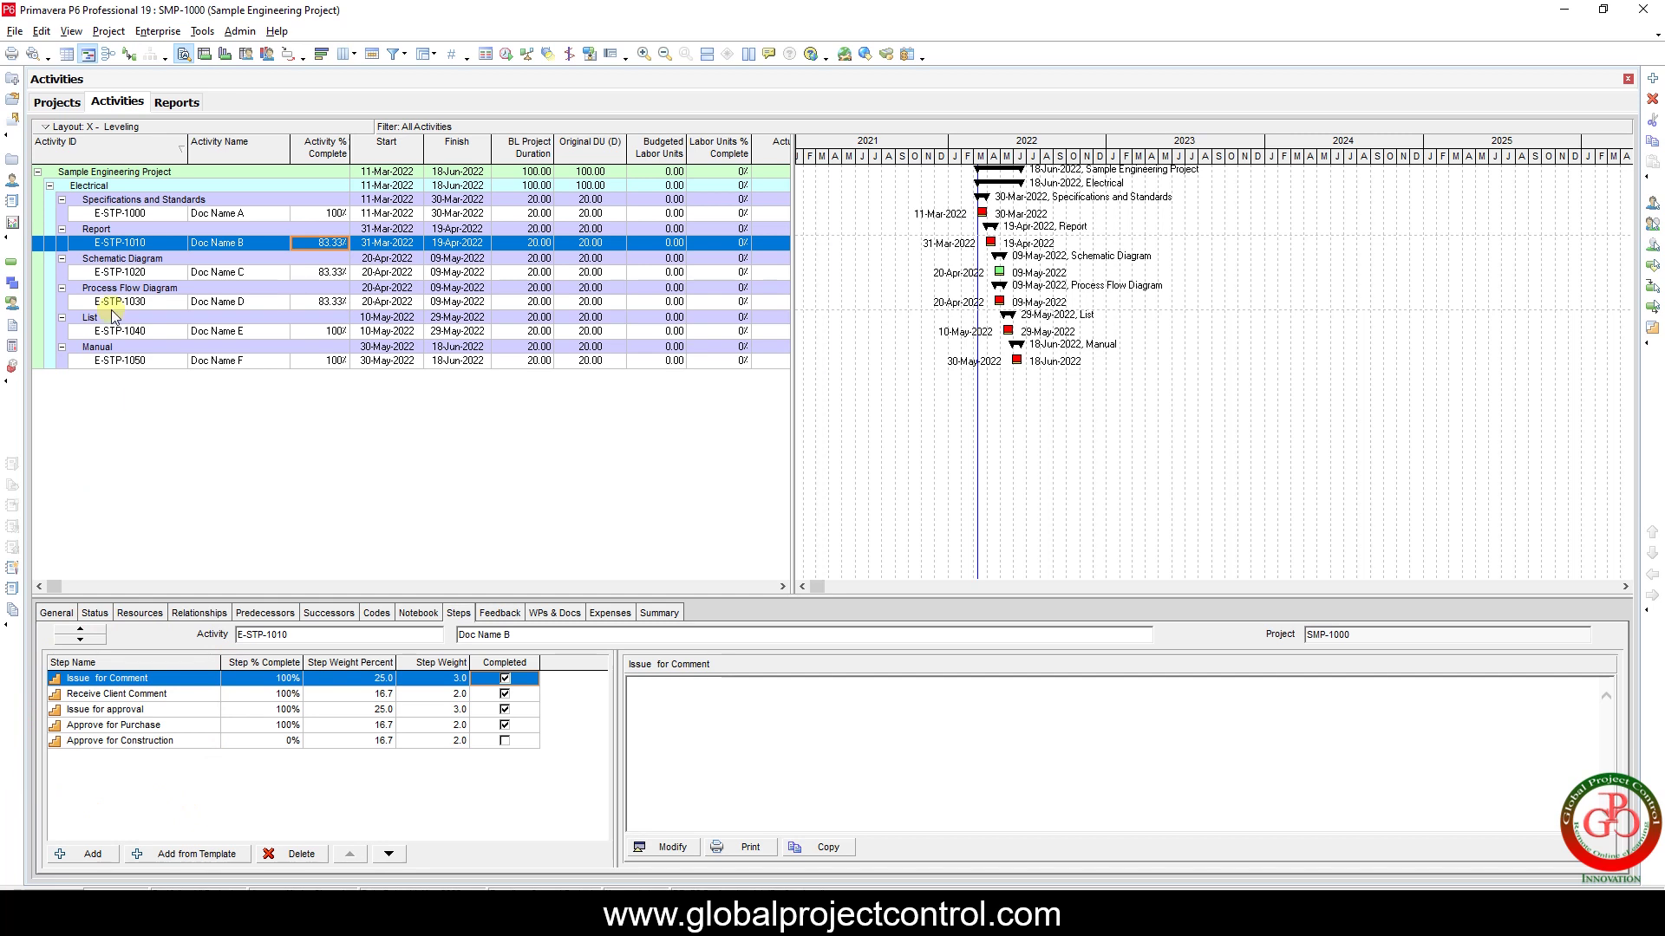
pyautogui.click(158, 32)
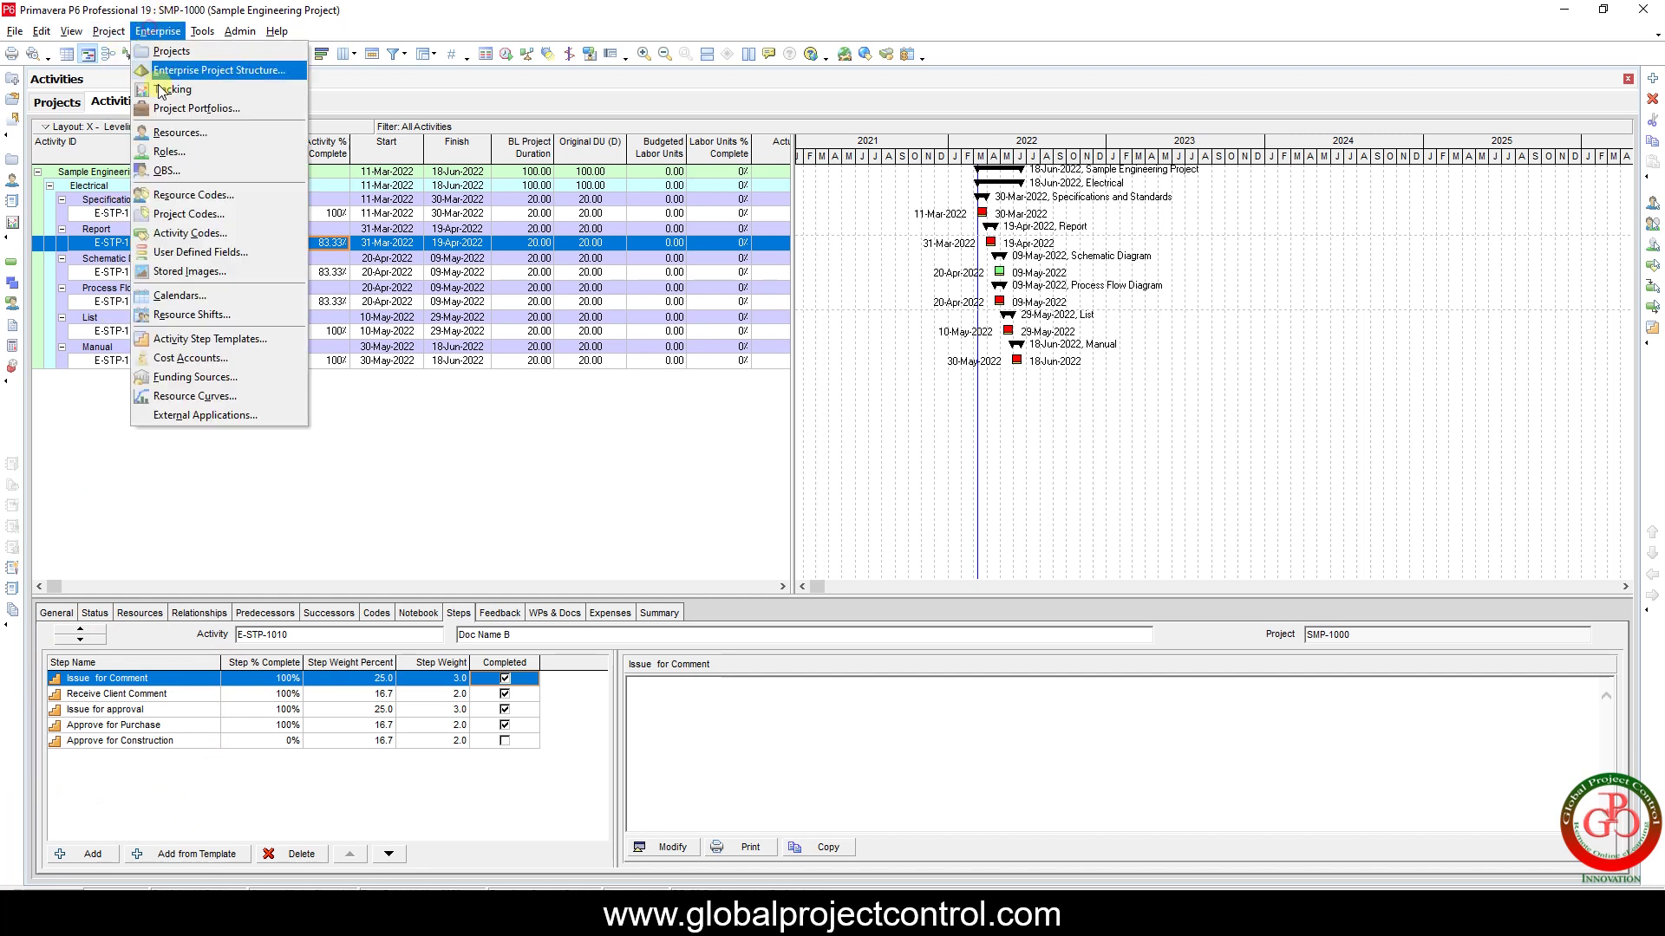
pyautogui.click(178, 339)
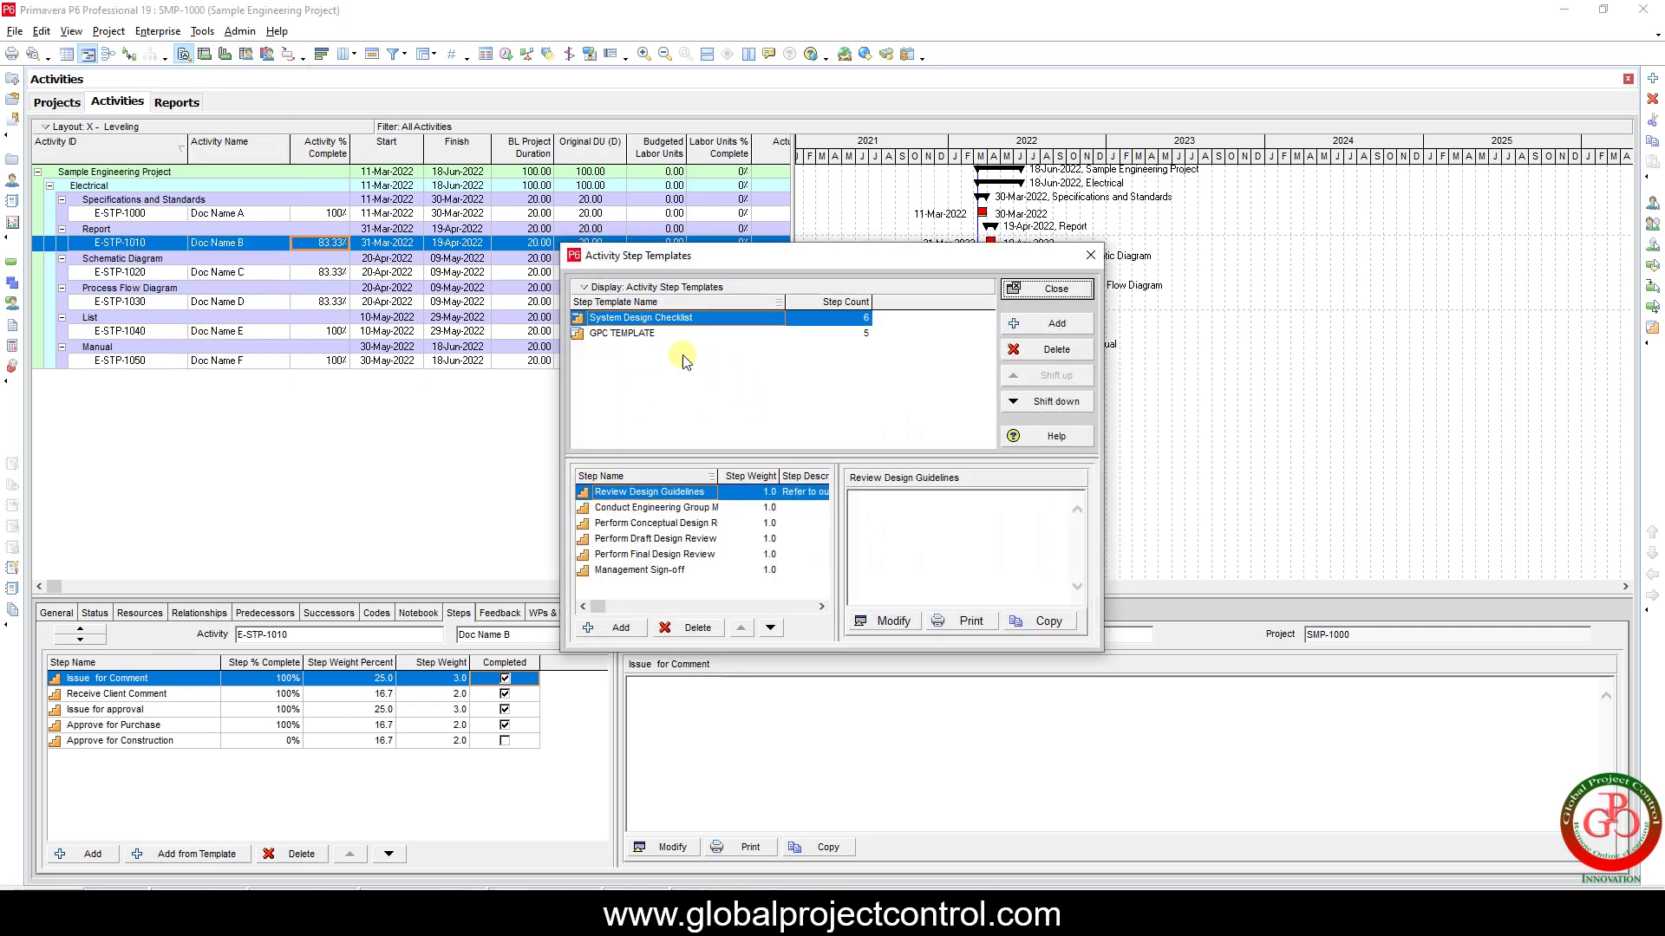
pyautogui.click(654, 333)
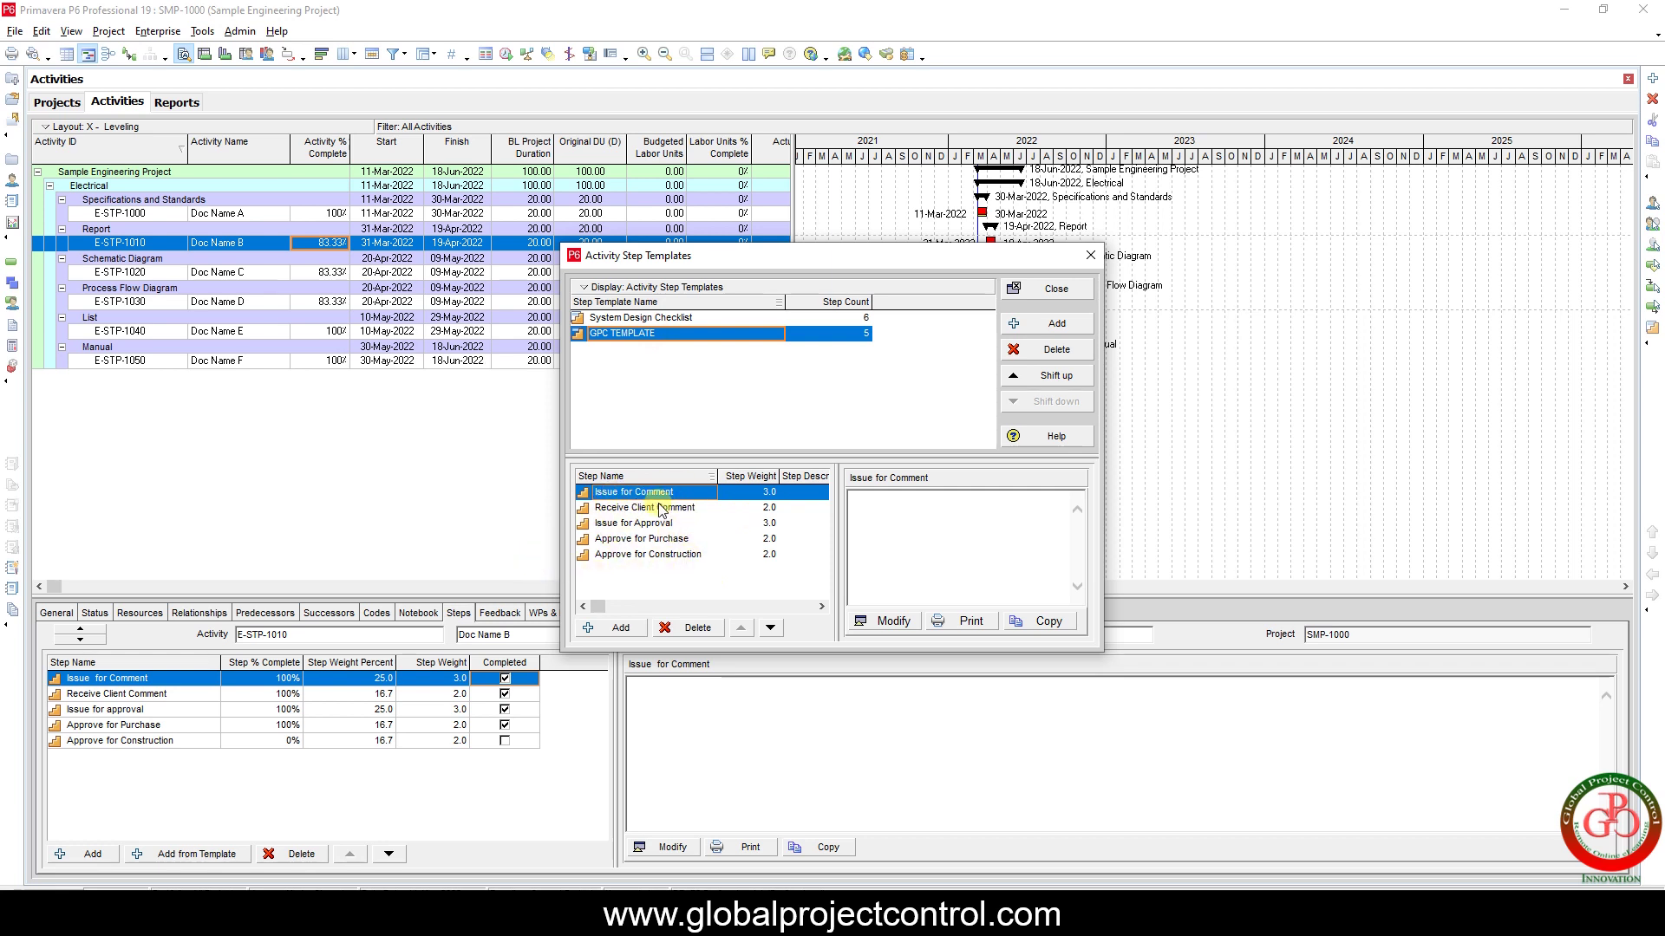
pyautogui.click(1019, 290)
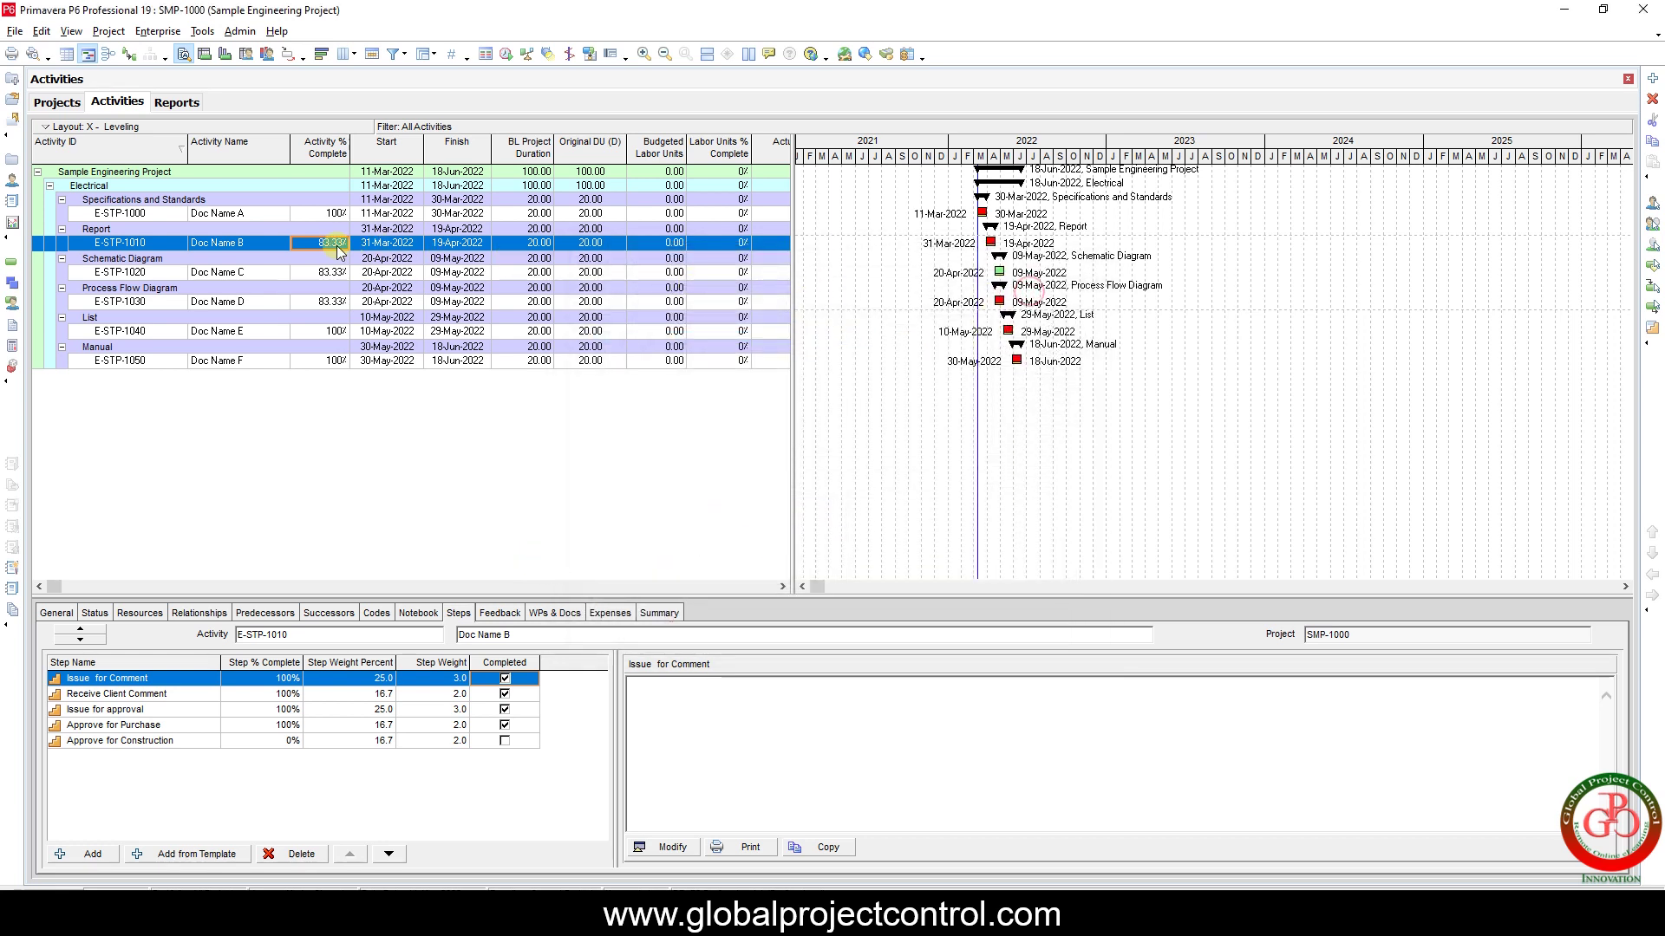
# Add two steps named A and B to activity E-STP-1020, accepting the physical percent complete recalculation.
pyautogui.click(247, 274)
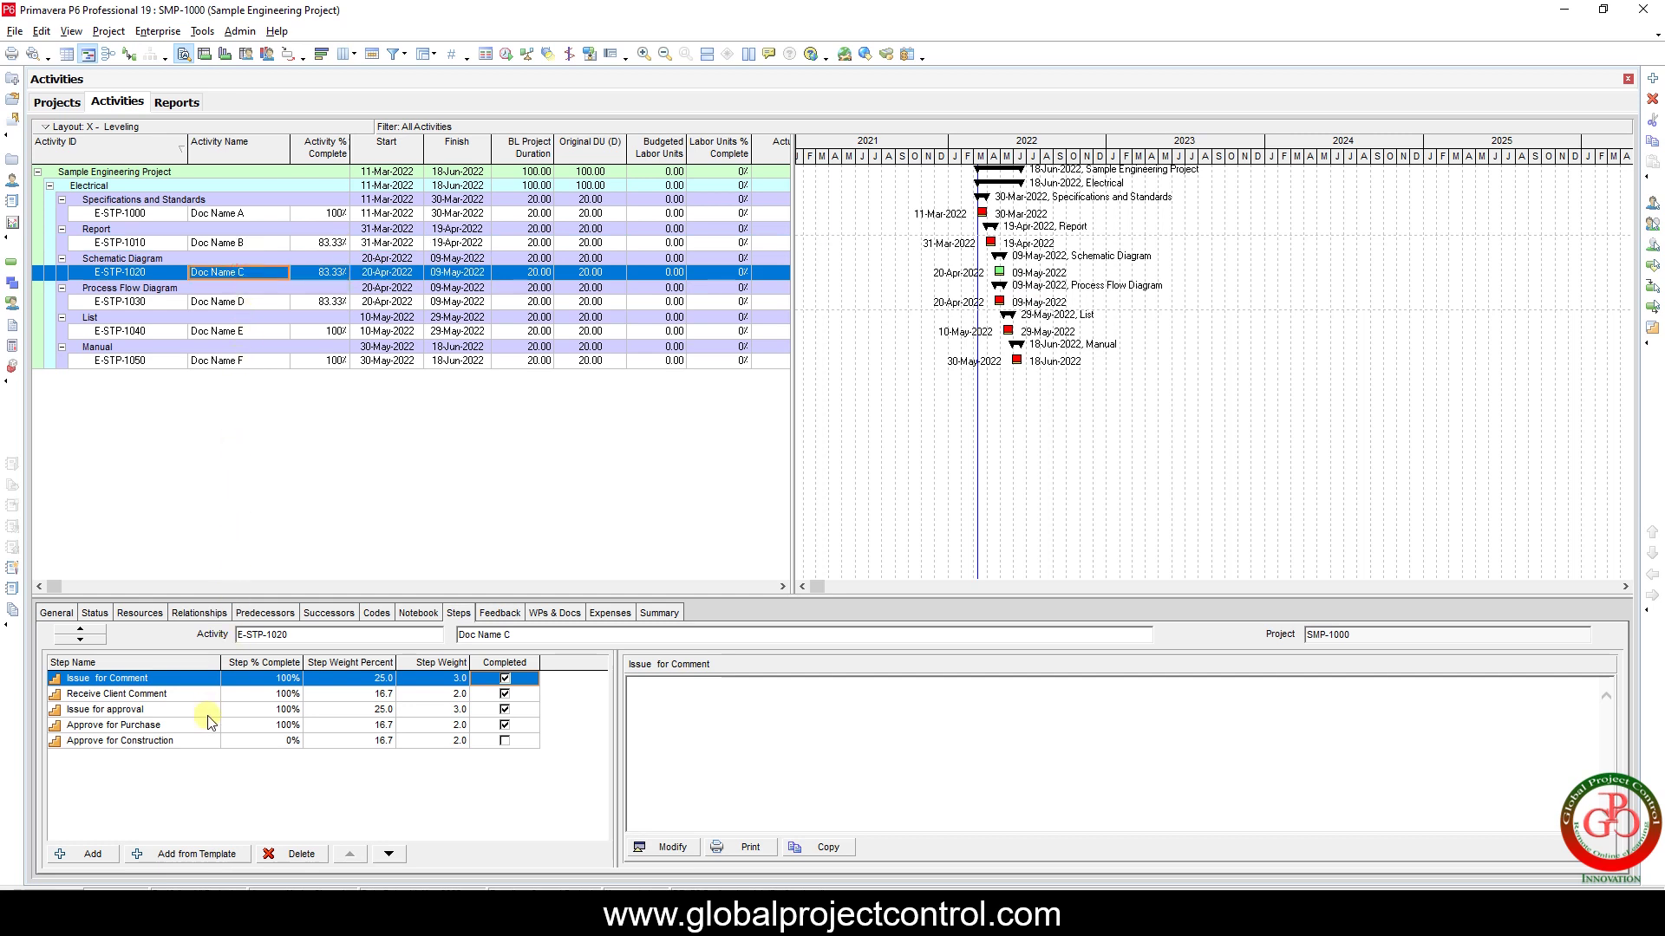
pyautogui.click(95, 809)
pyautogui.click(91, 857)
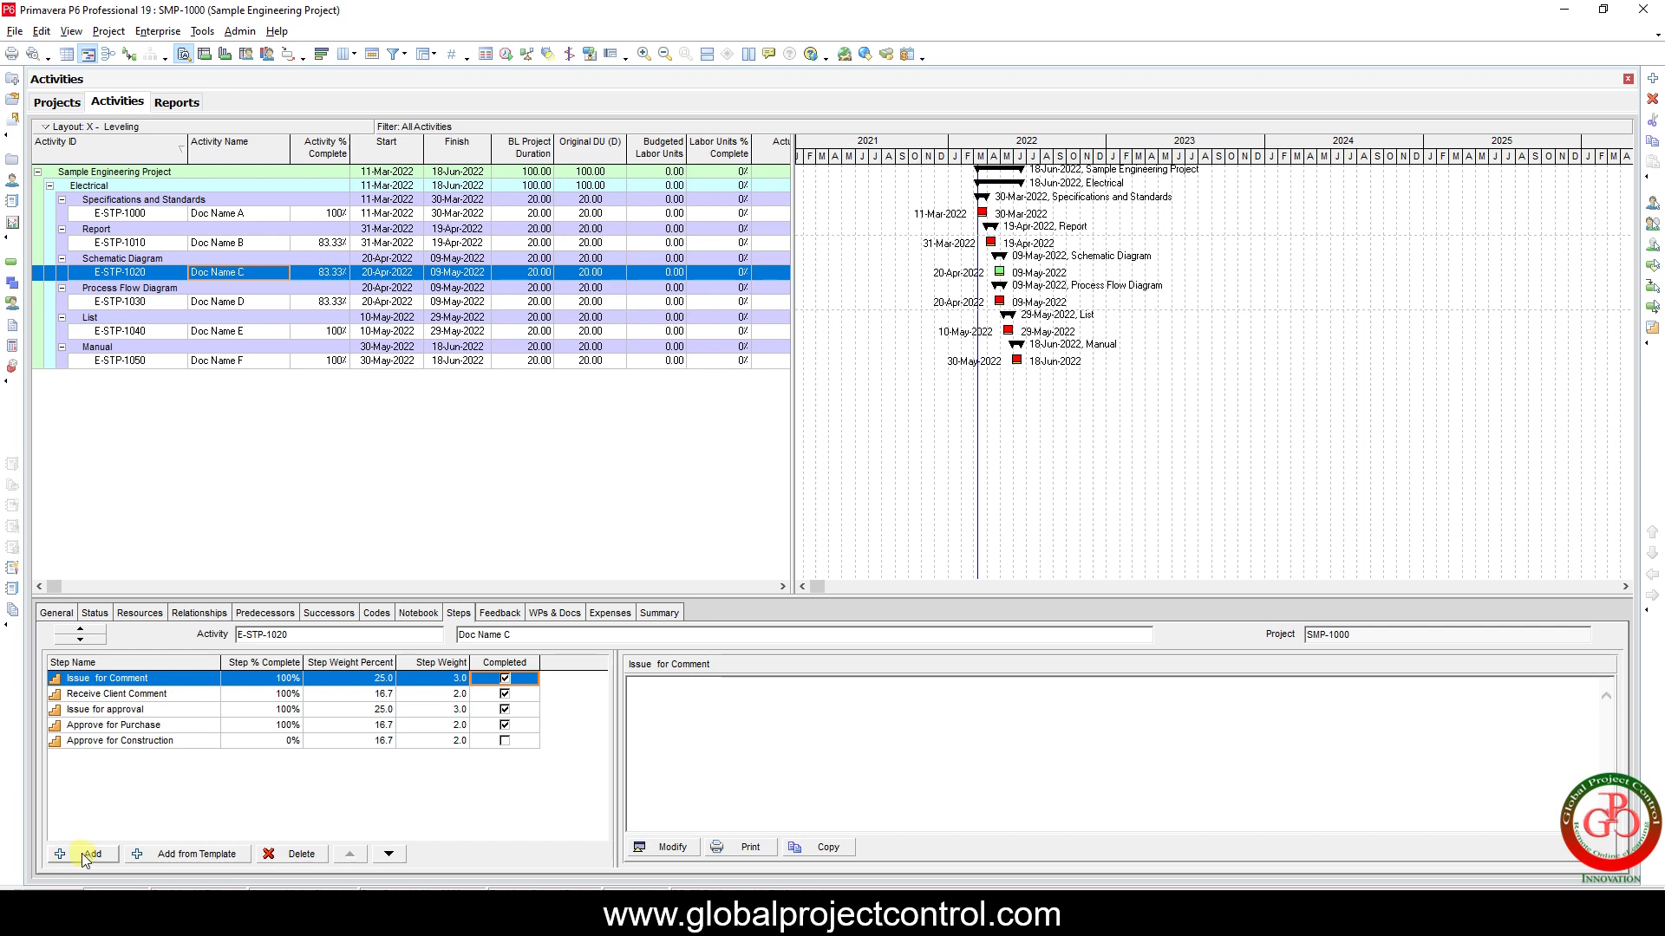
pyautogui.click(86, 855)
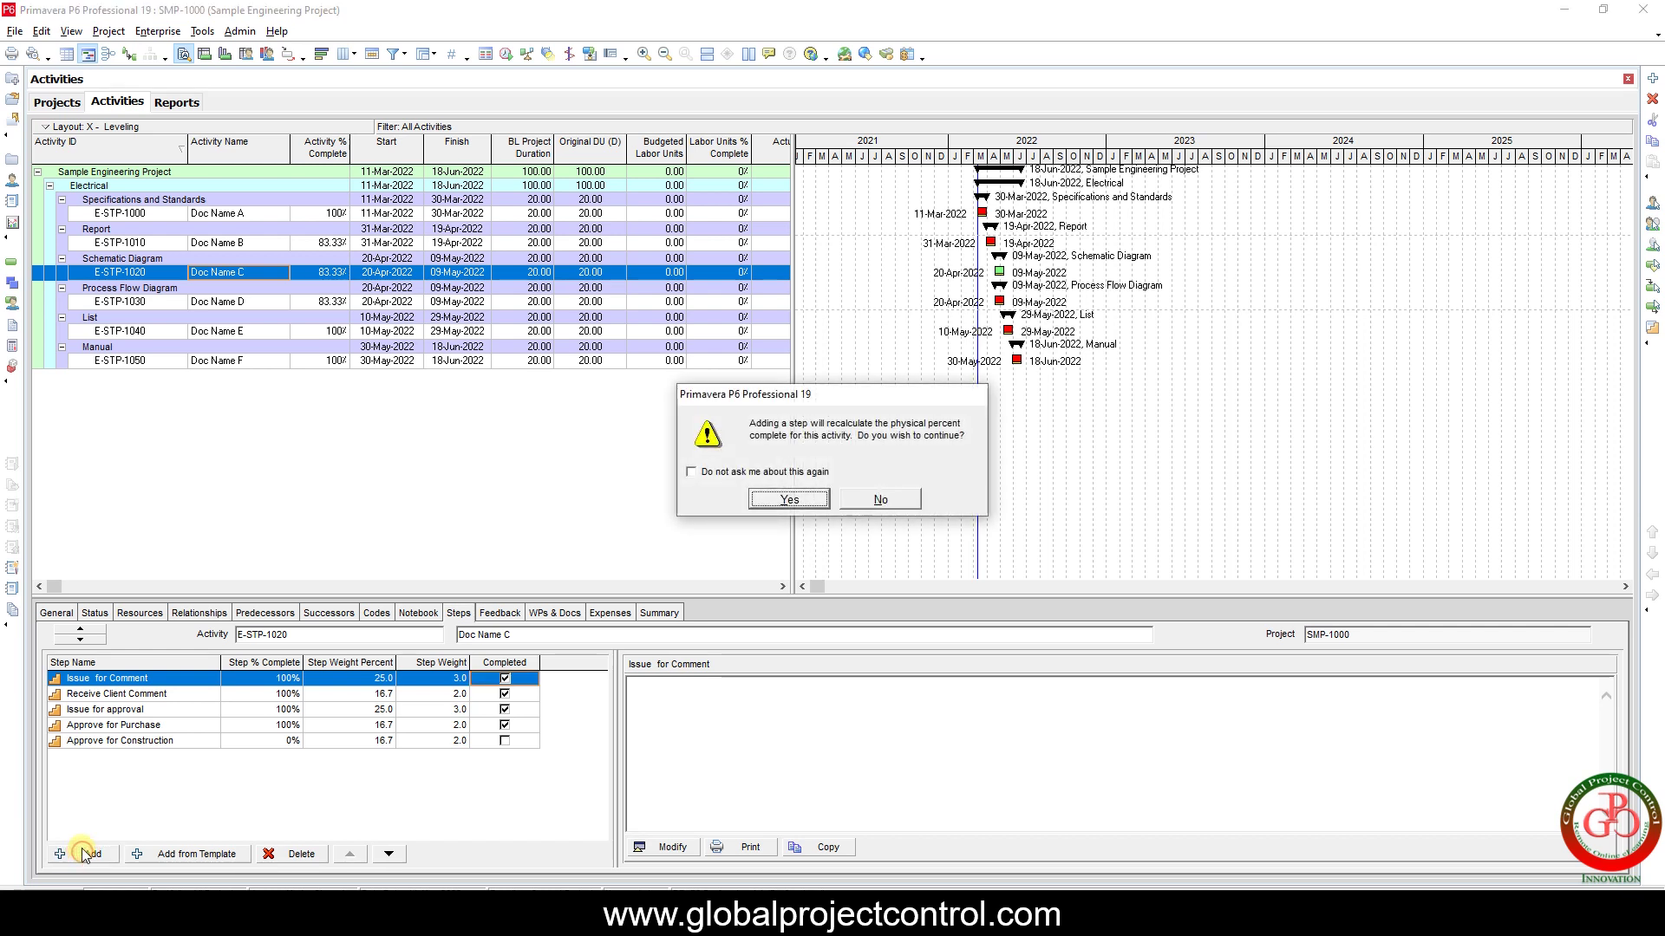
pyautogui.press('Return')
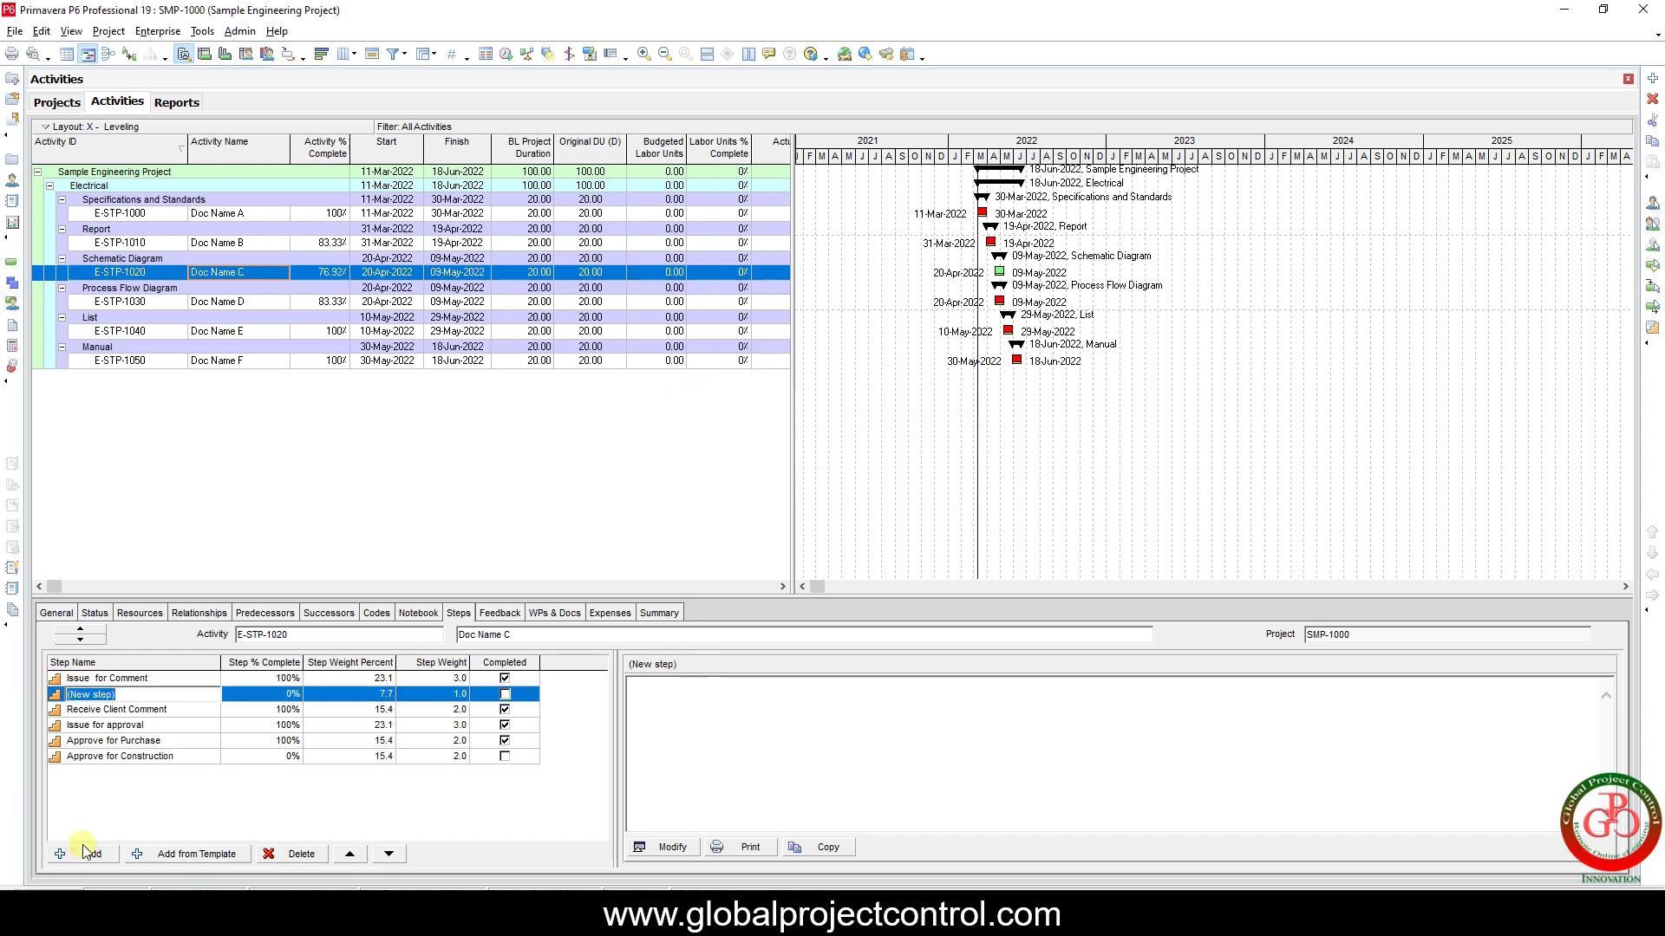
pyautogui.press('BackSpace')
pyautogui.click(87, 854)
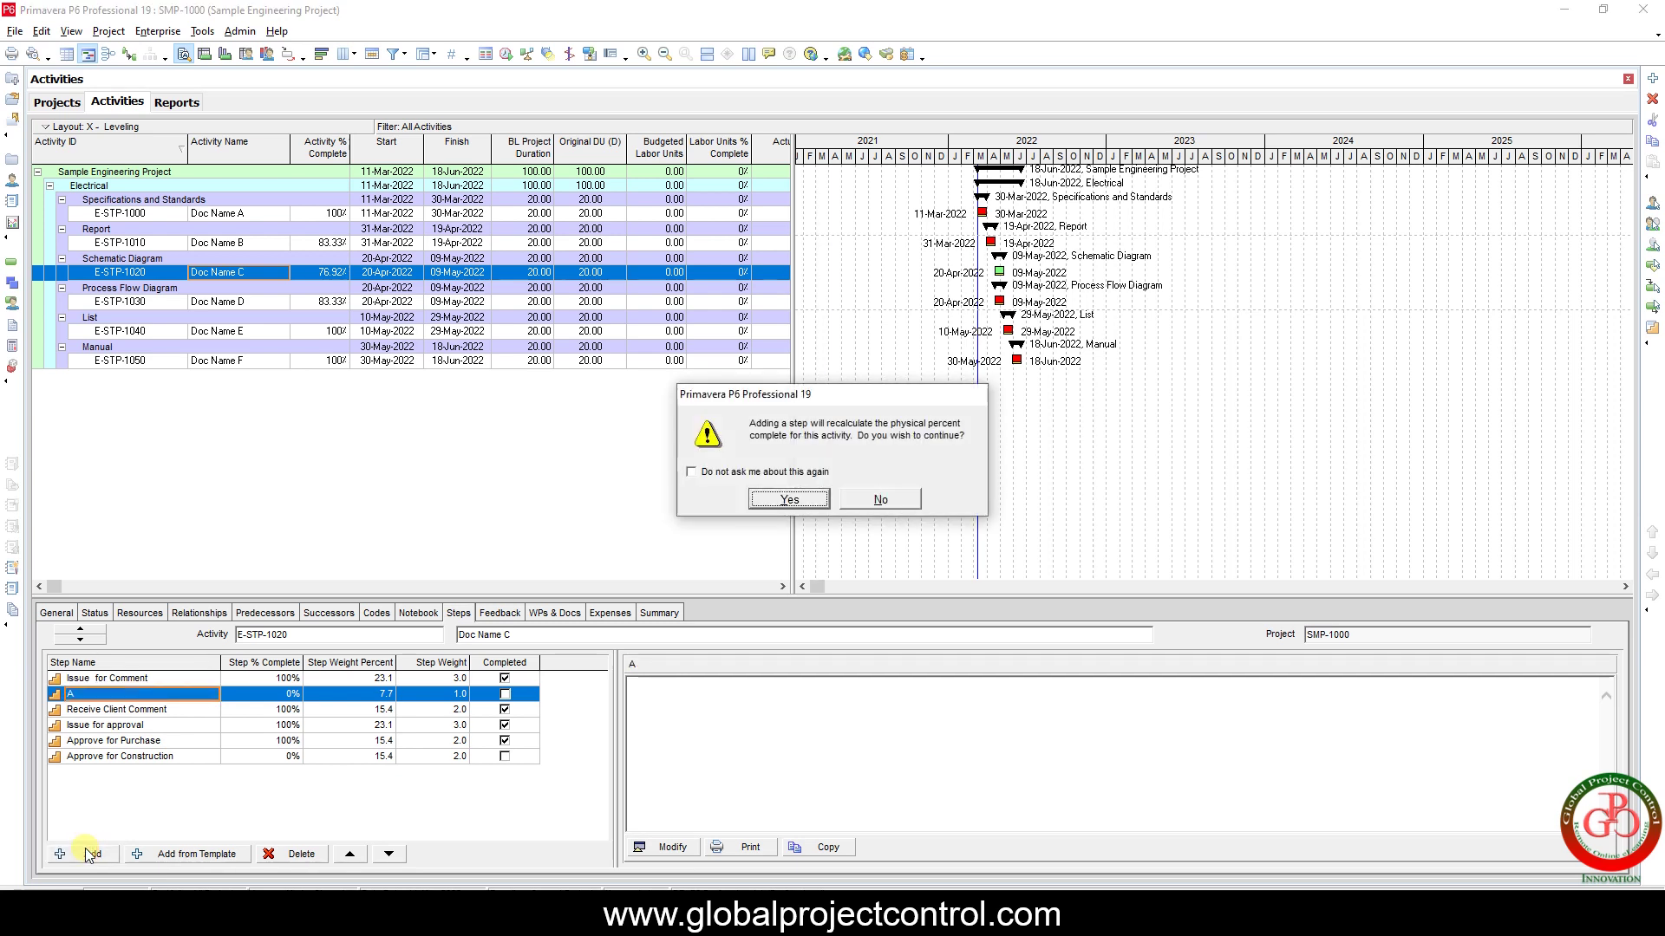
pyautogui.press('Return')
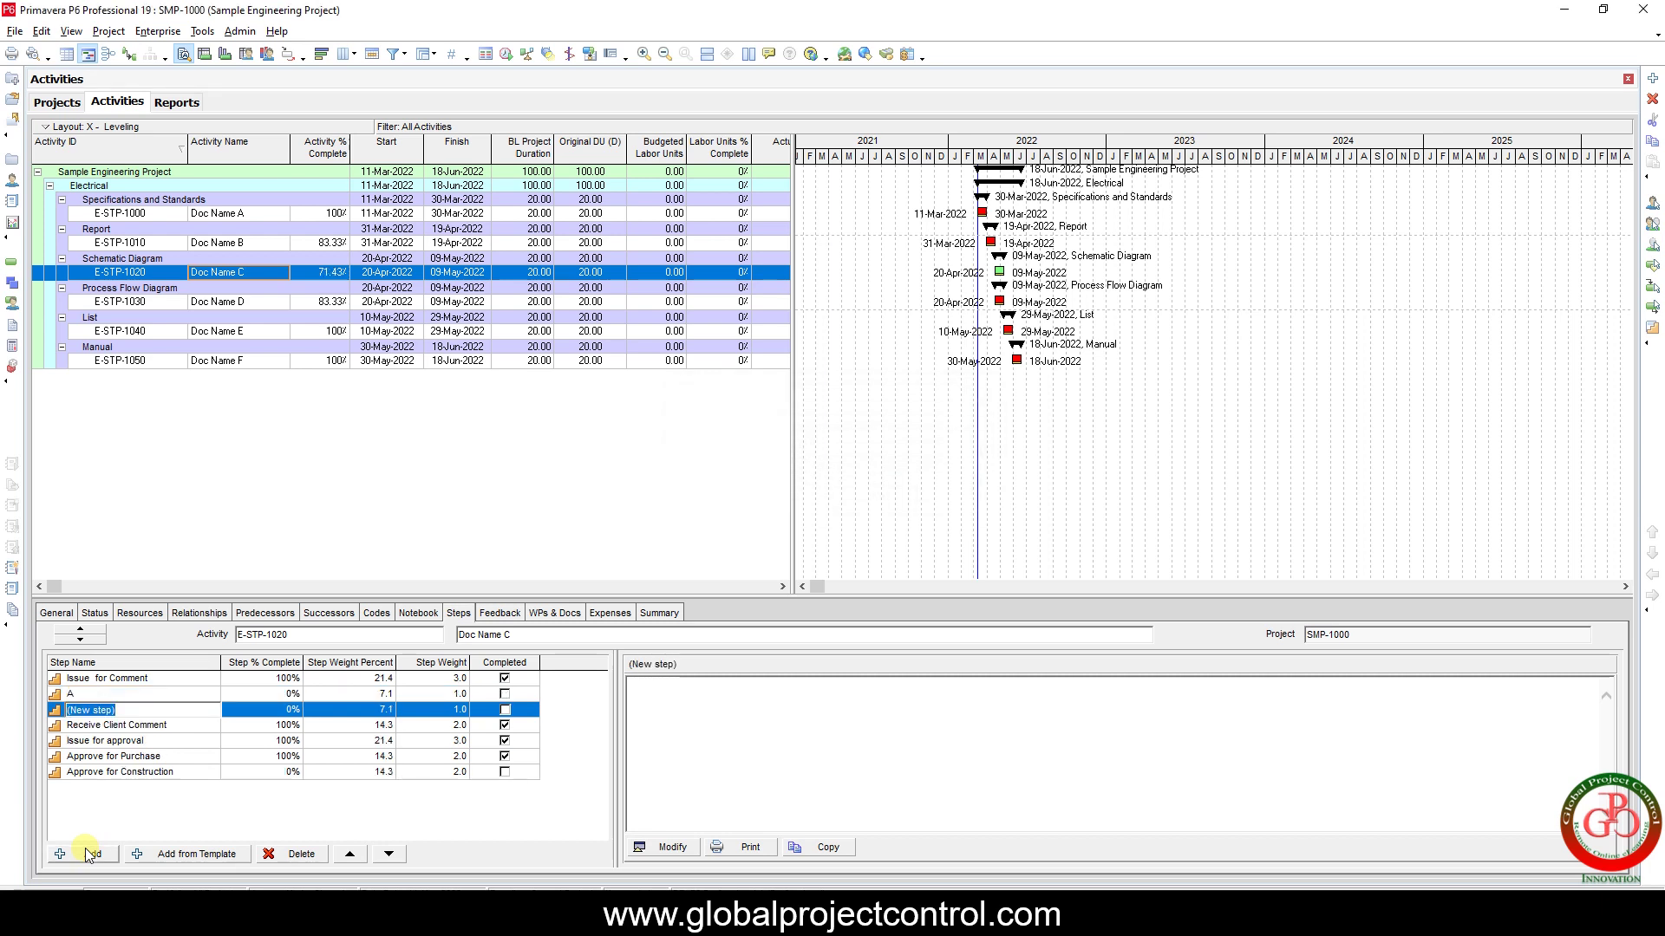
pyautogui.write('B')
pyautogui.click(86, 855)
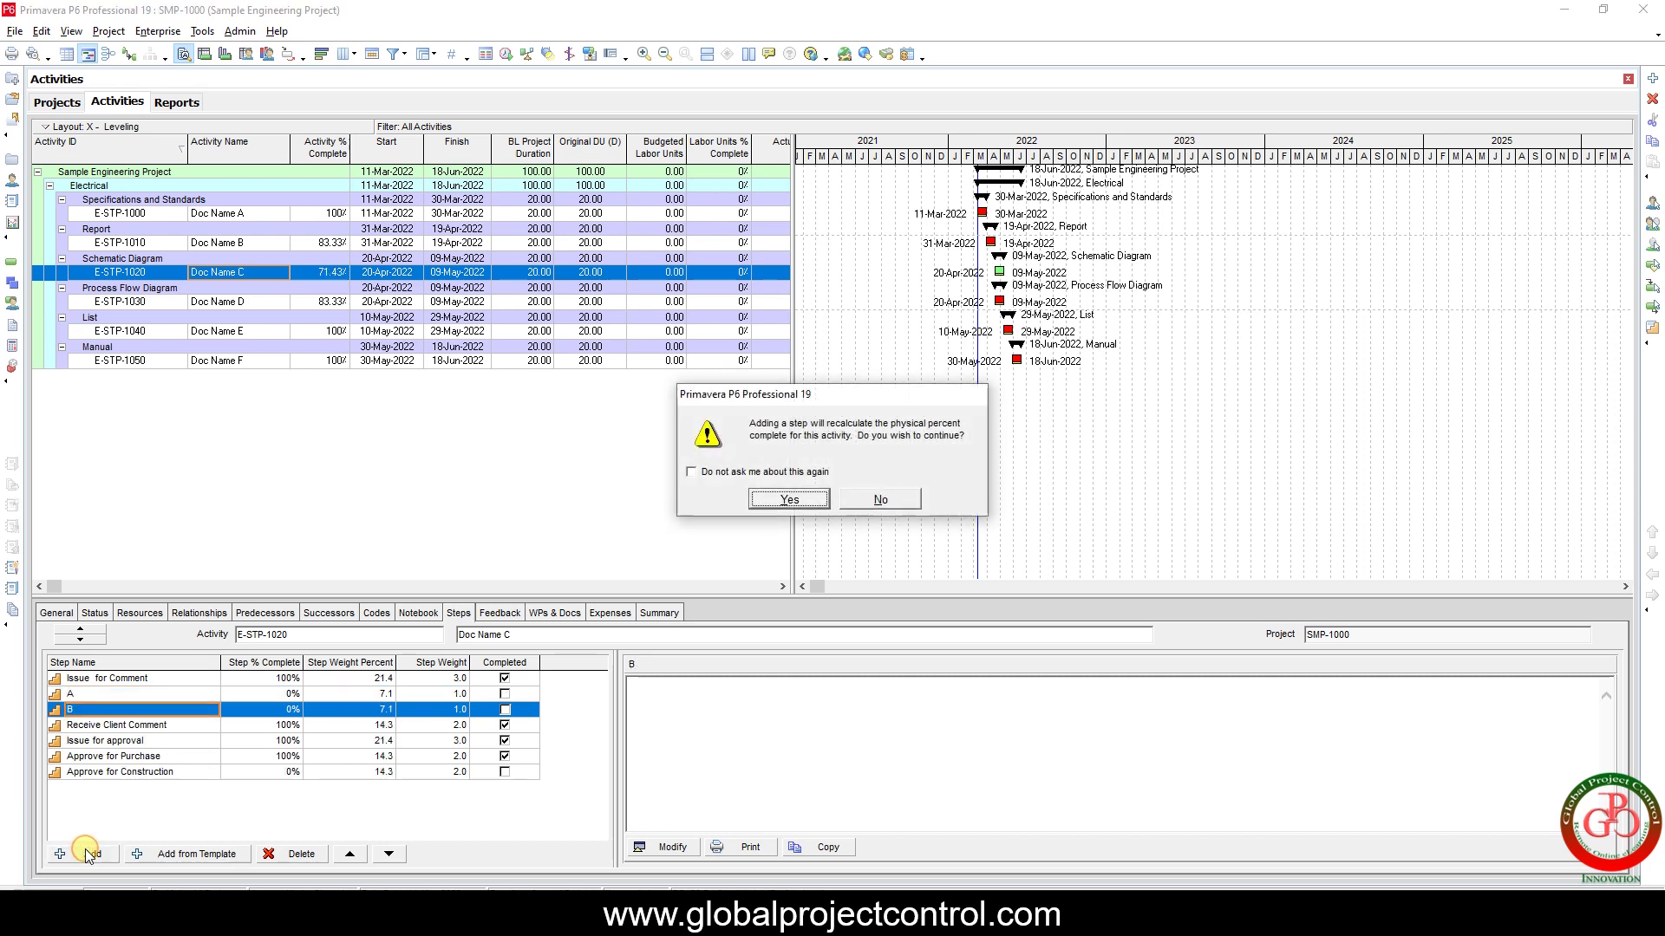
pyautogui.click(870, 501)
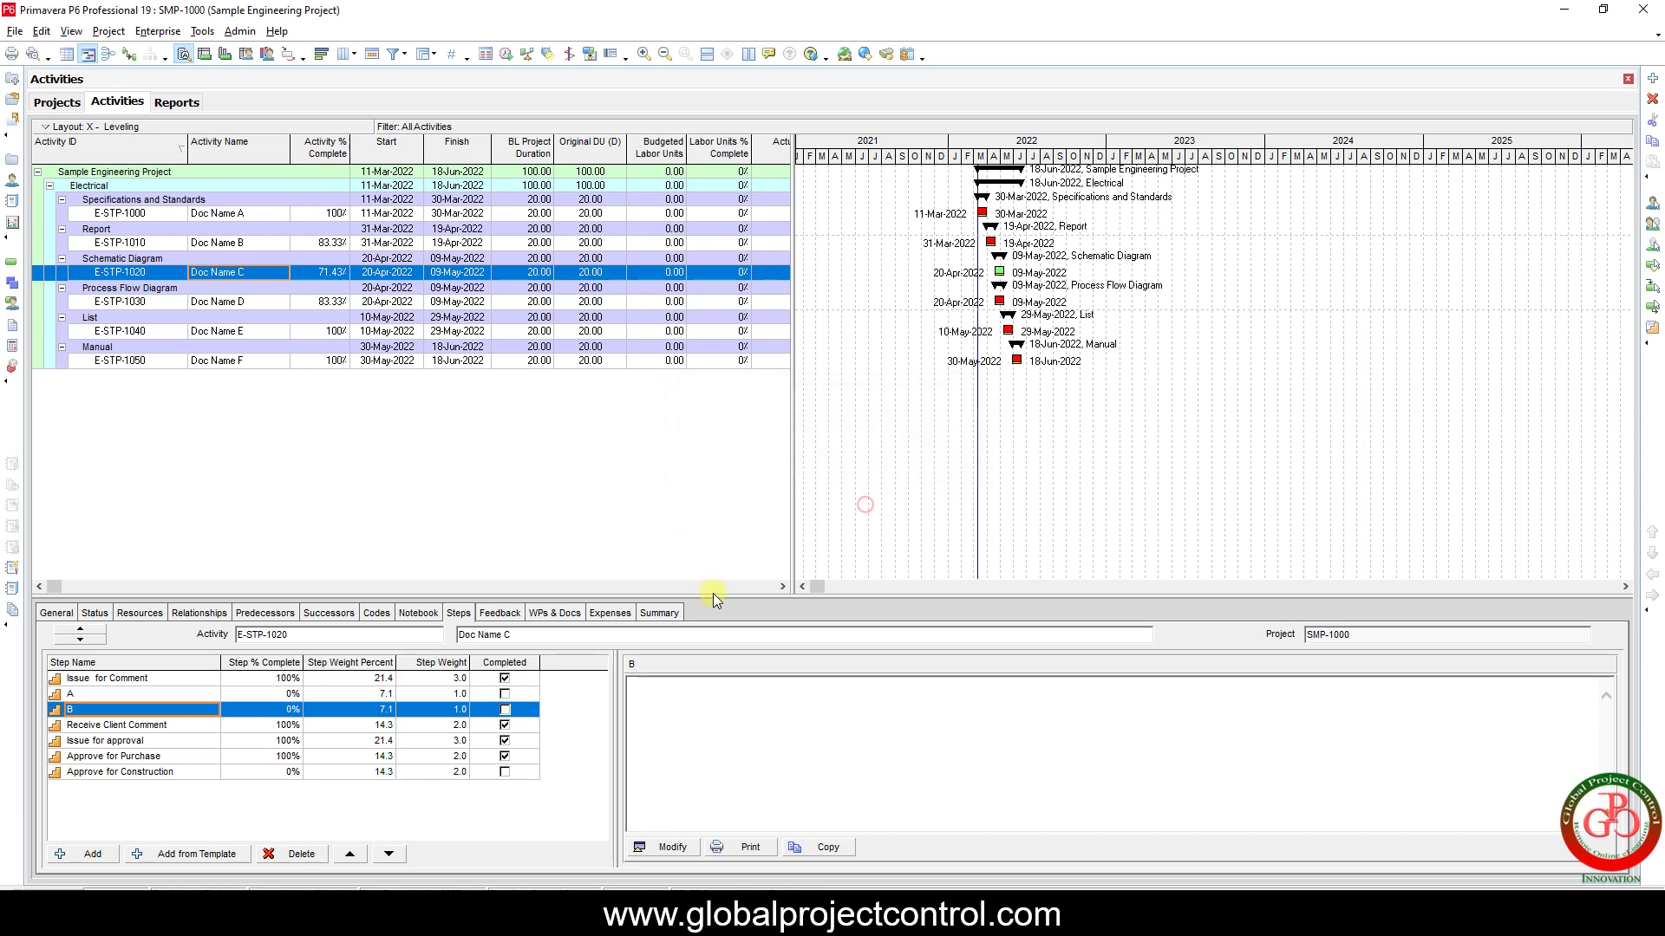
# Browse the assignable step templates, including GPC TEMPLATE, without assigning one, and delete steps A and B from activity E-STP-1020.
pyautogui.keyDown('shift'); pyautogui.click(137, 695); pyautogui.keyUp('shift')
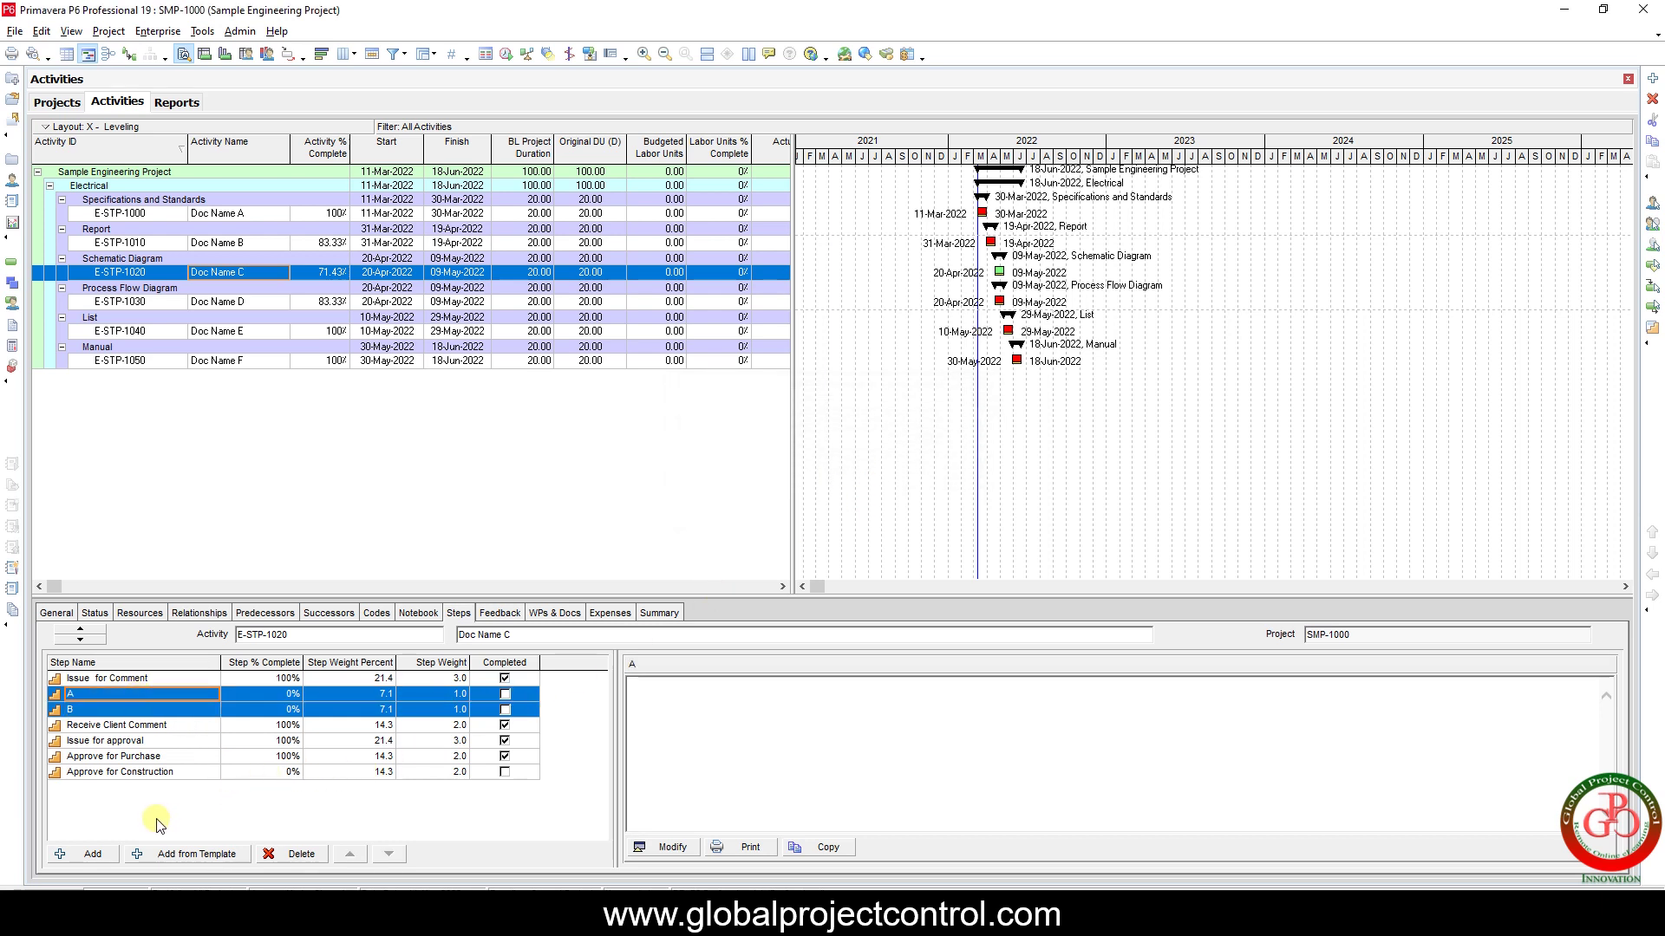
pyautogui.click(175, 854)
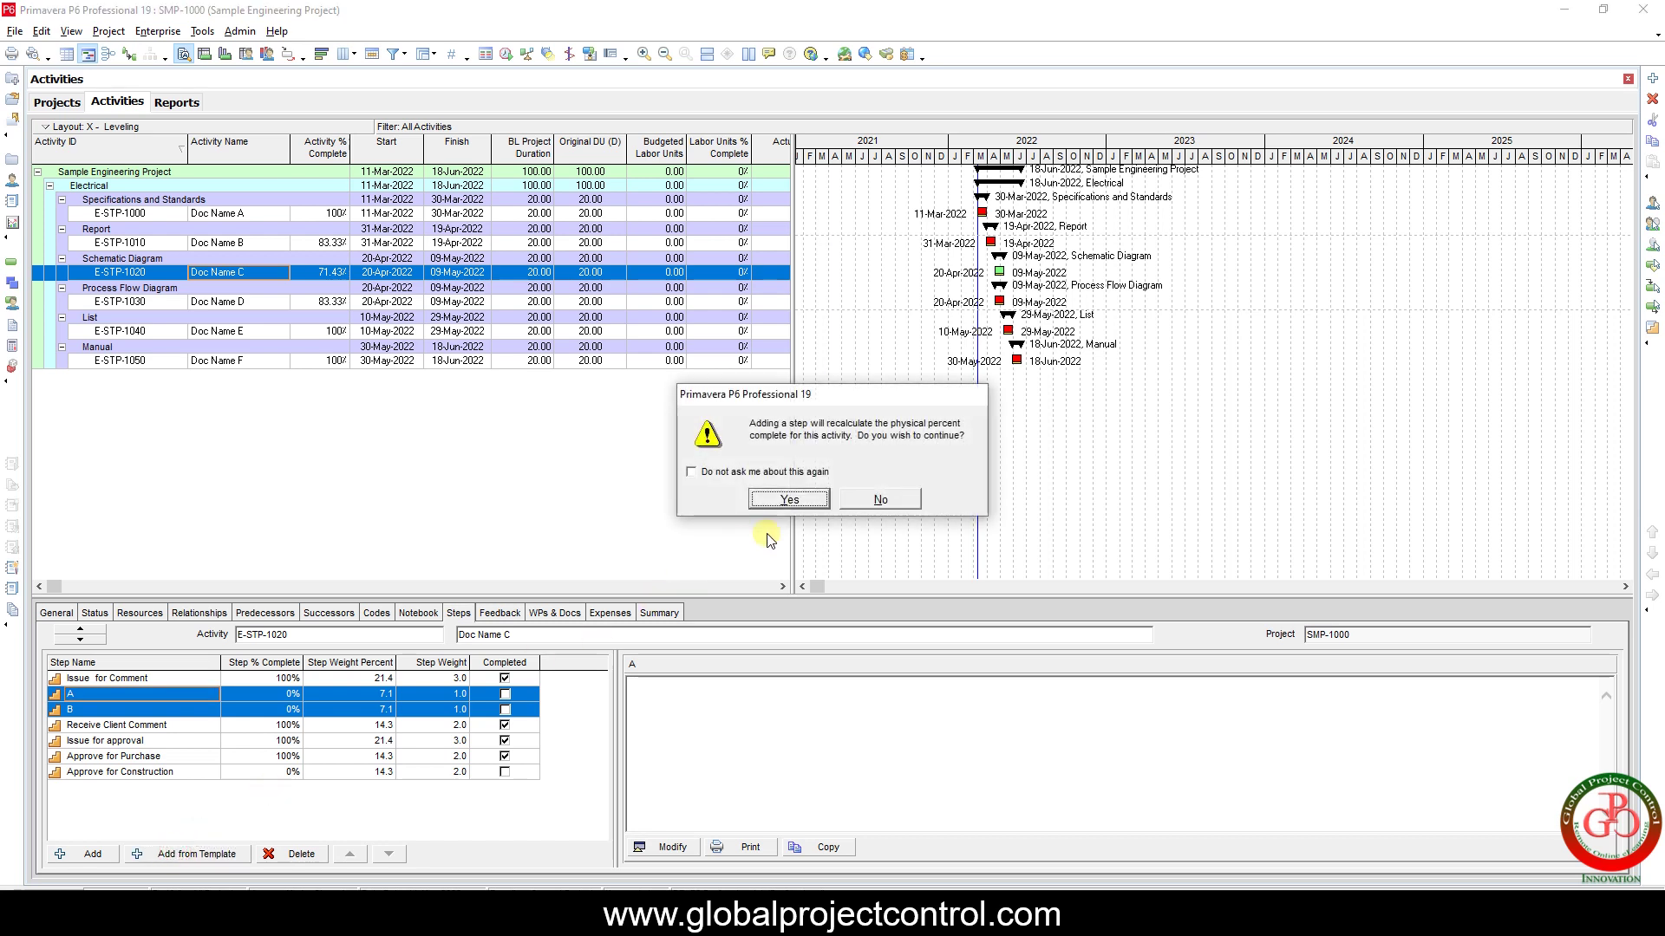
pyautogui.click(790, 500)
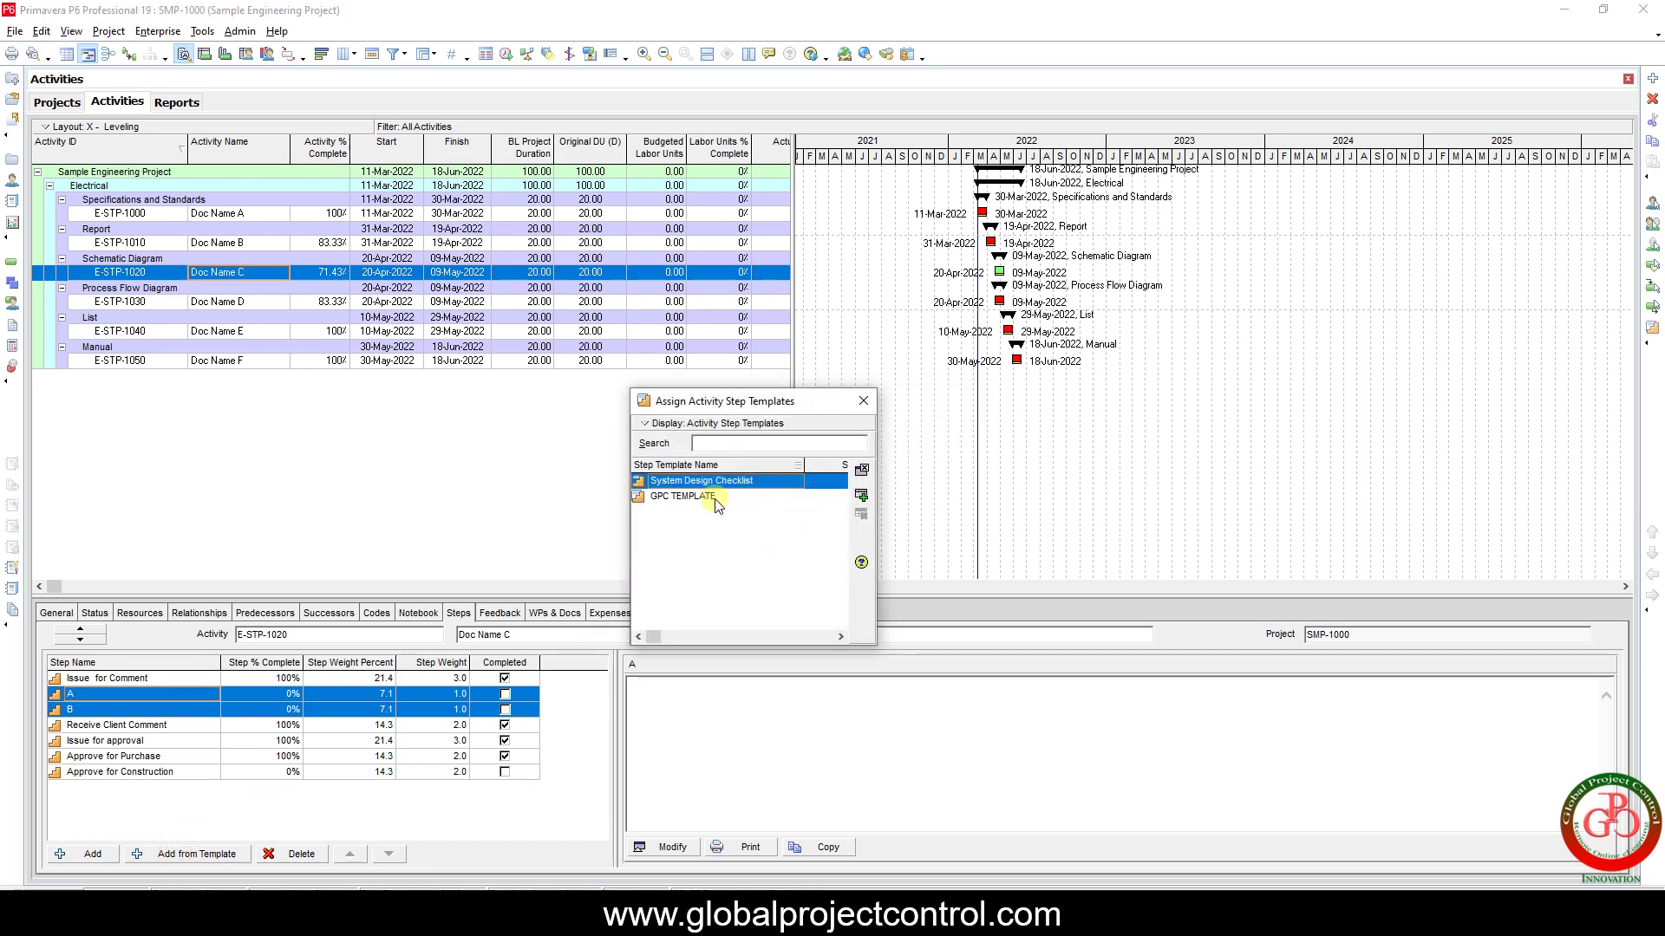
pyautogui.click(714, 498)
pyautogui.click(705, 482)
pyautogui.click(705, 495)
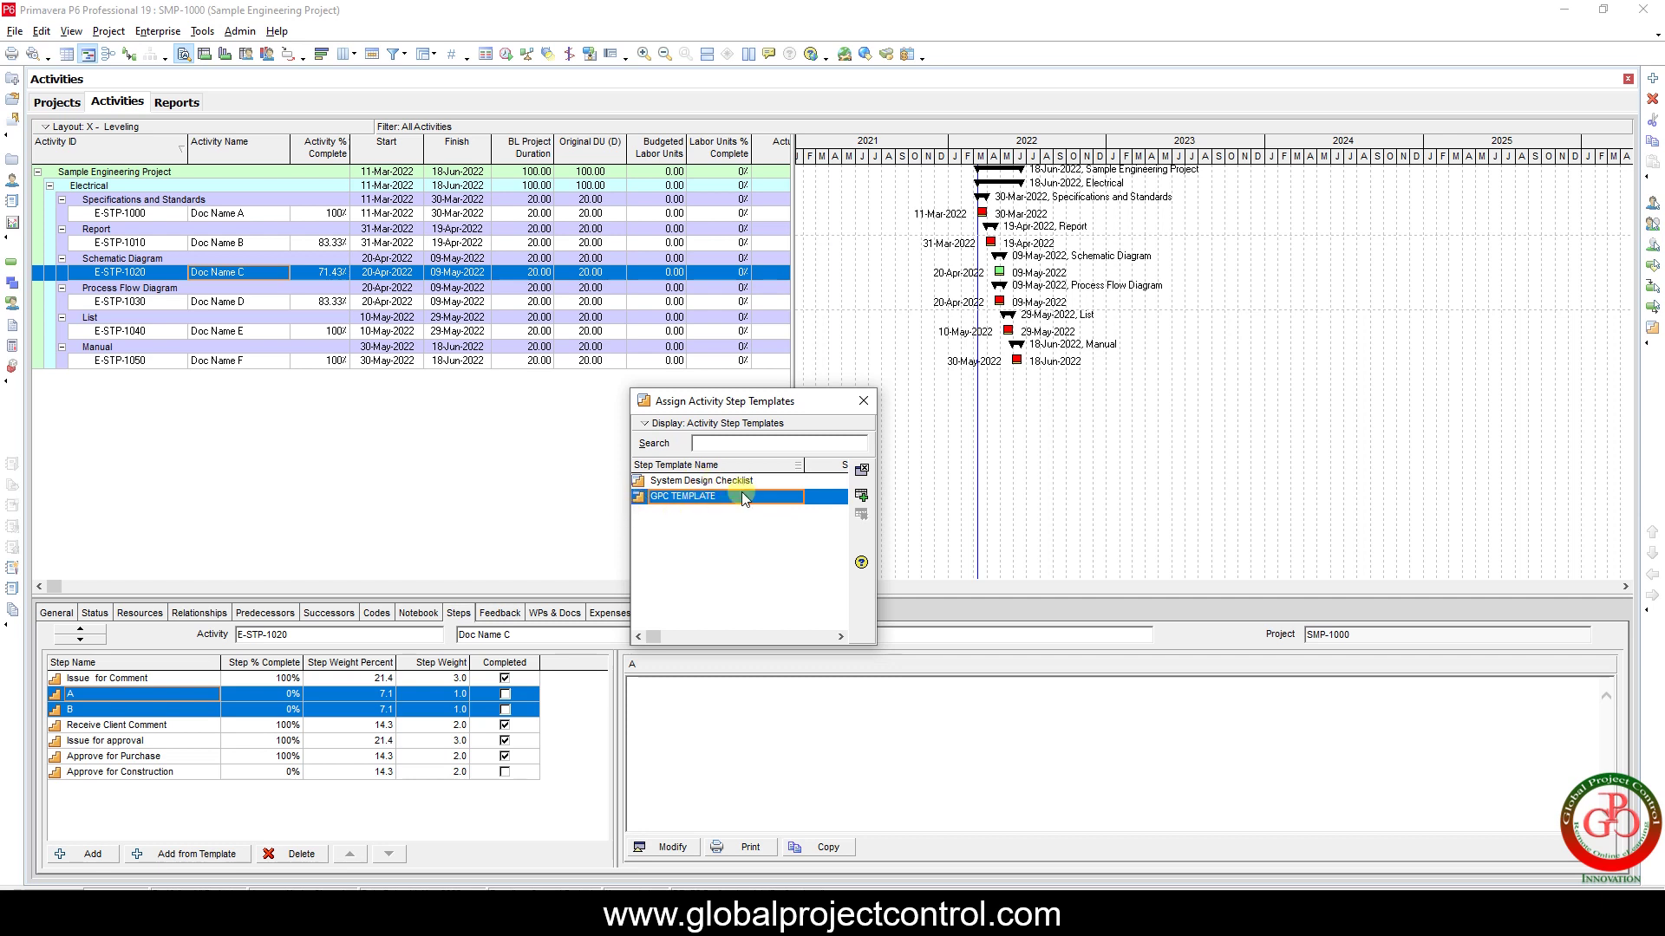
pyautogui.click(858, 470)
pyautogui.click(295, 854)
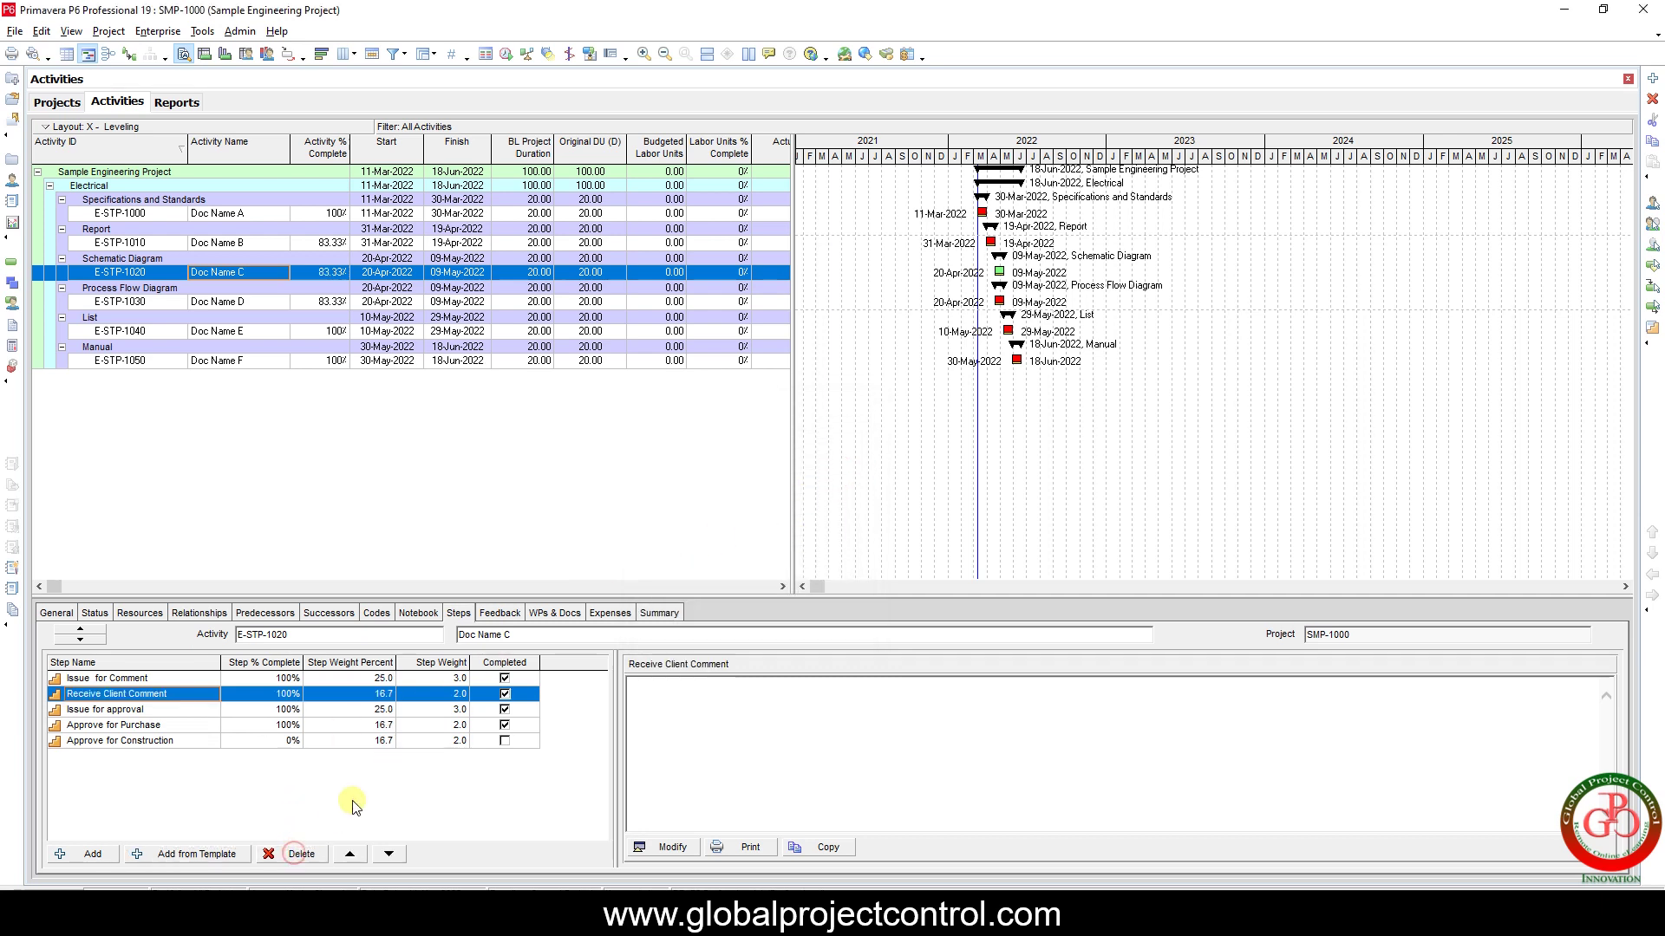
pyautogui.click(284, 768)
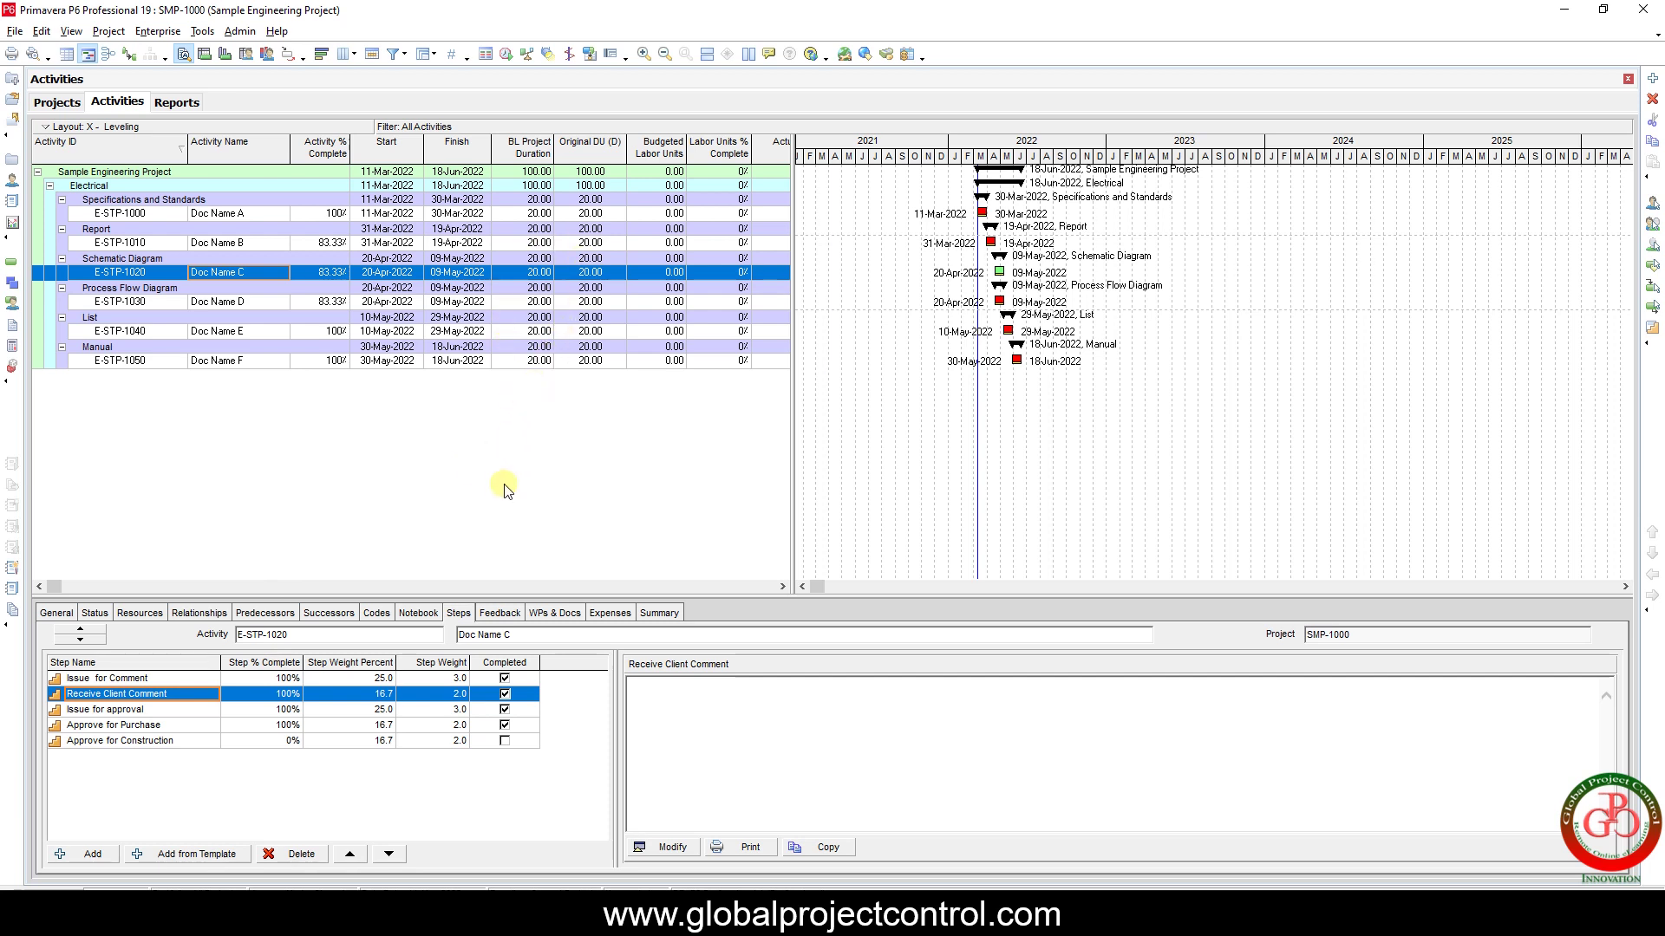
# Examine the steps of activities E-STP-1020, E-STP-1030, E-STP-1040 and E-STP-1050.
pyautogui.click(143, 680)
pyautogui.keyDown('shift'); pyautogui.click(154, 742); pyautogui.keyUp('shift')
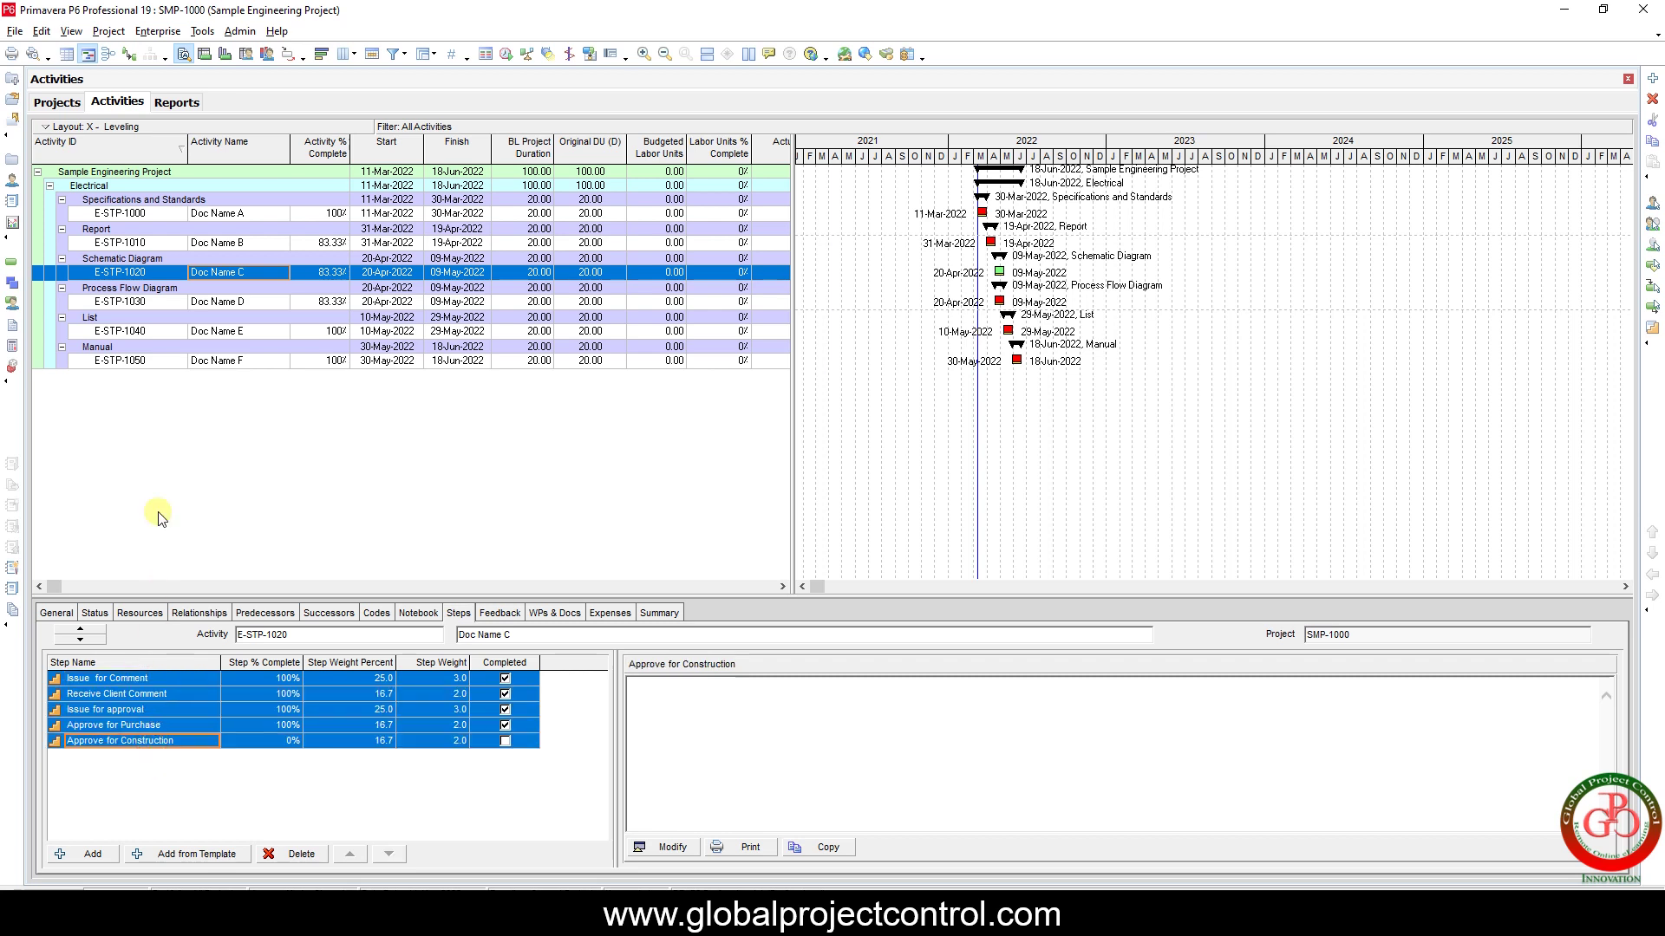
pyautogui.click(192, 304)
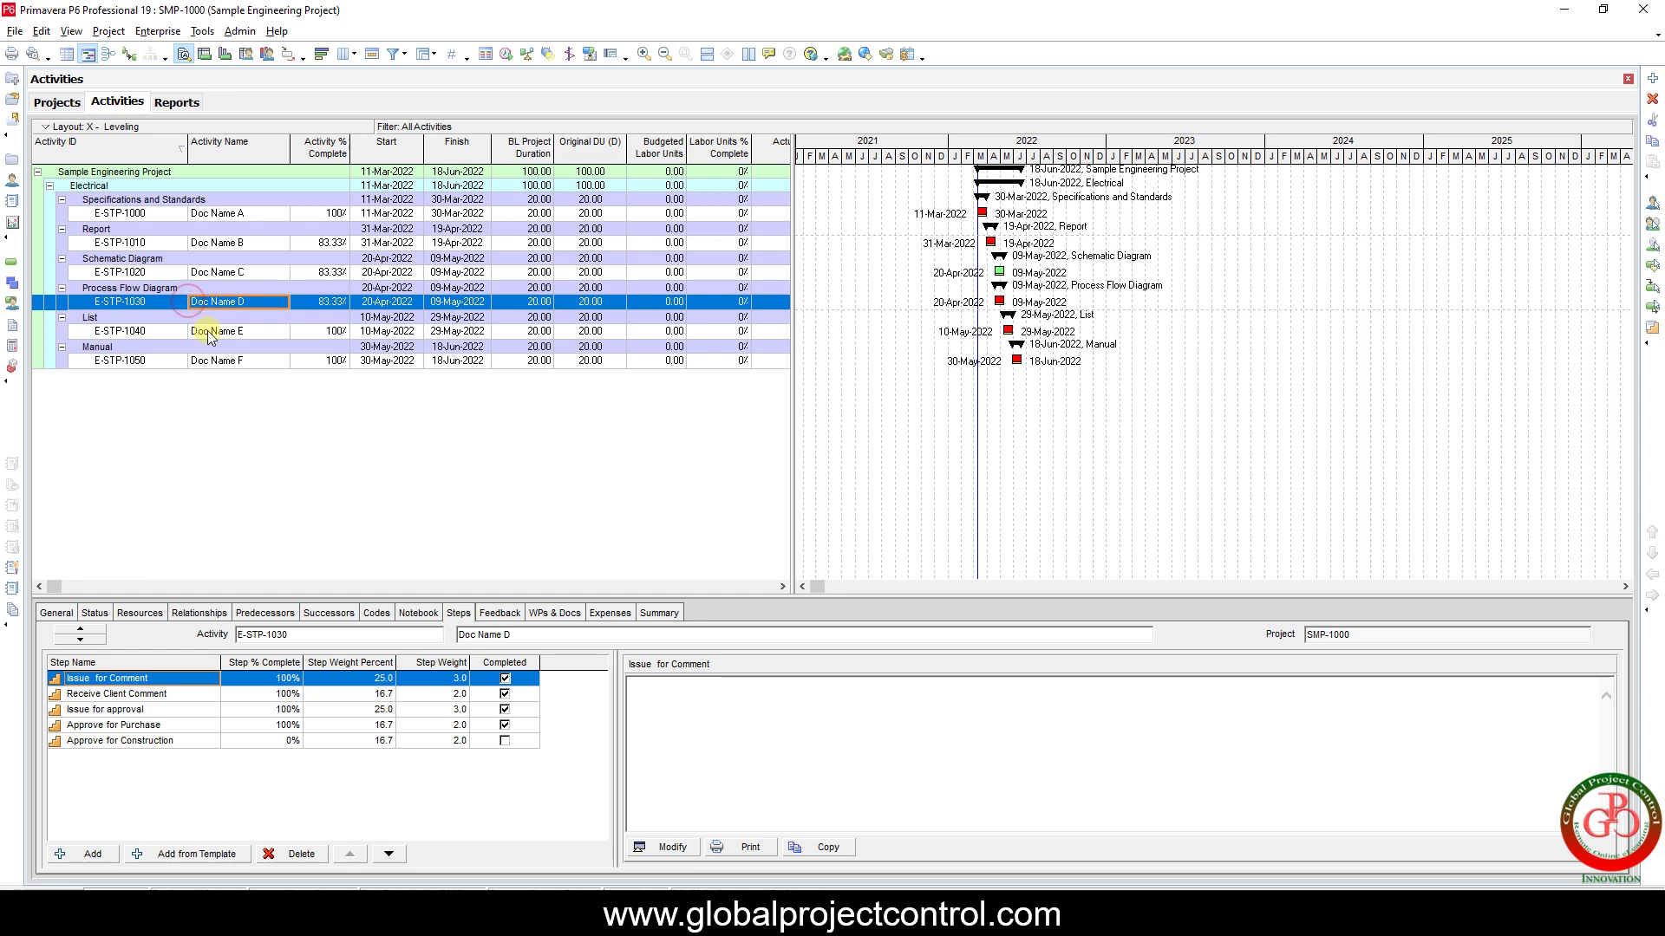
pyautogui.click(207, 330)
pyautogui.click(212, 362)
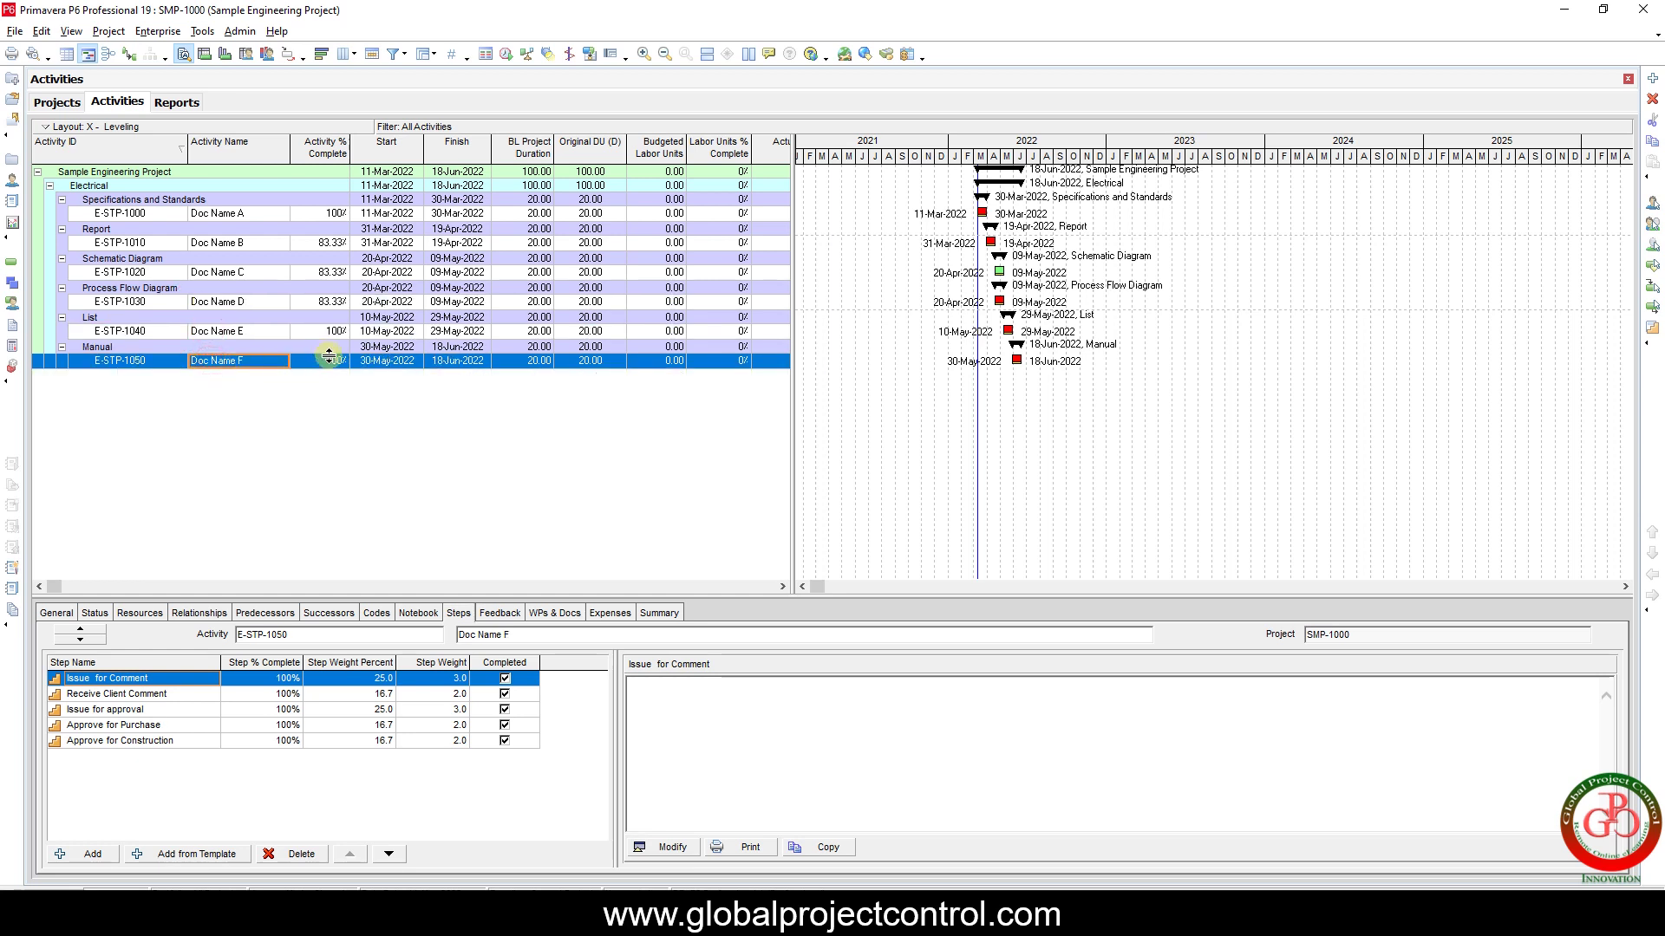
pyautogui.keyDown('shift'); pyautogui.click(149, 742); pyautogui.keyUp('shift')
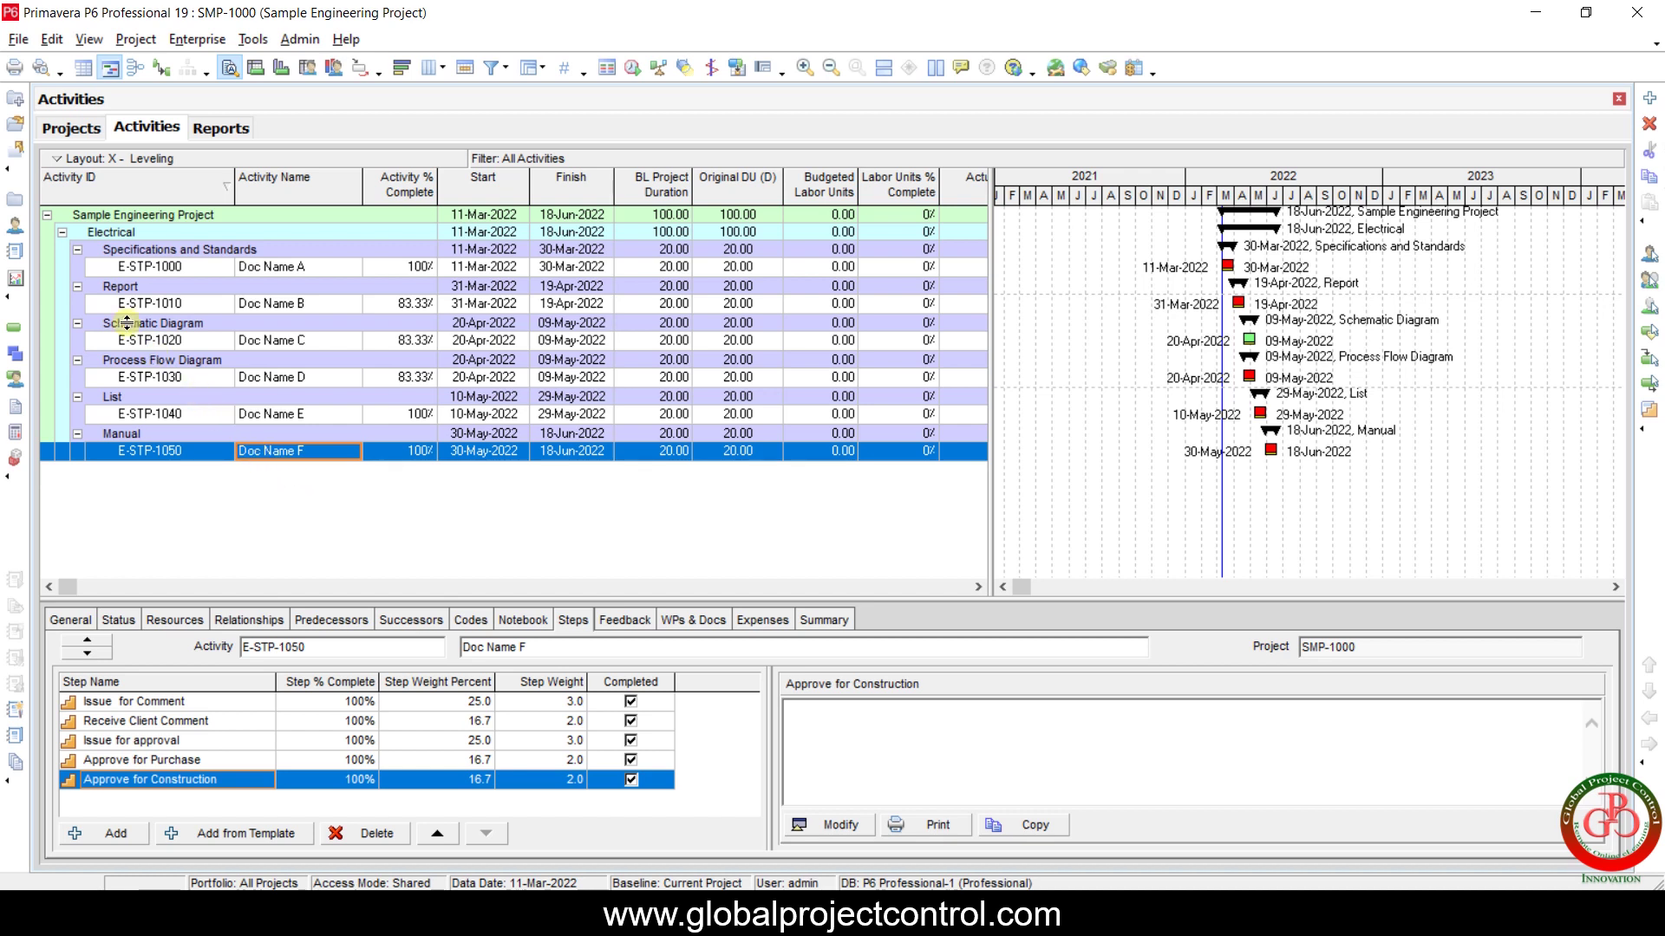
# Start a new report with the Report Wizard from the Sample Today report group.
pyautogui.click(19, 254)
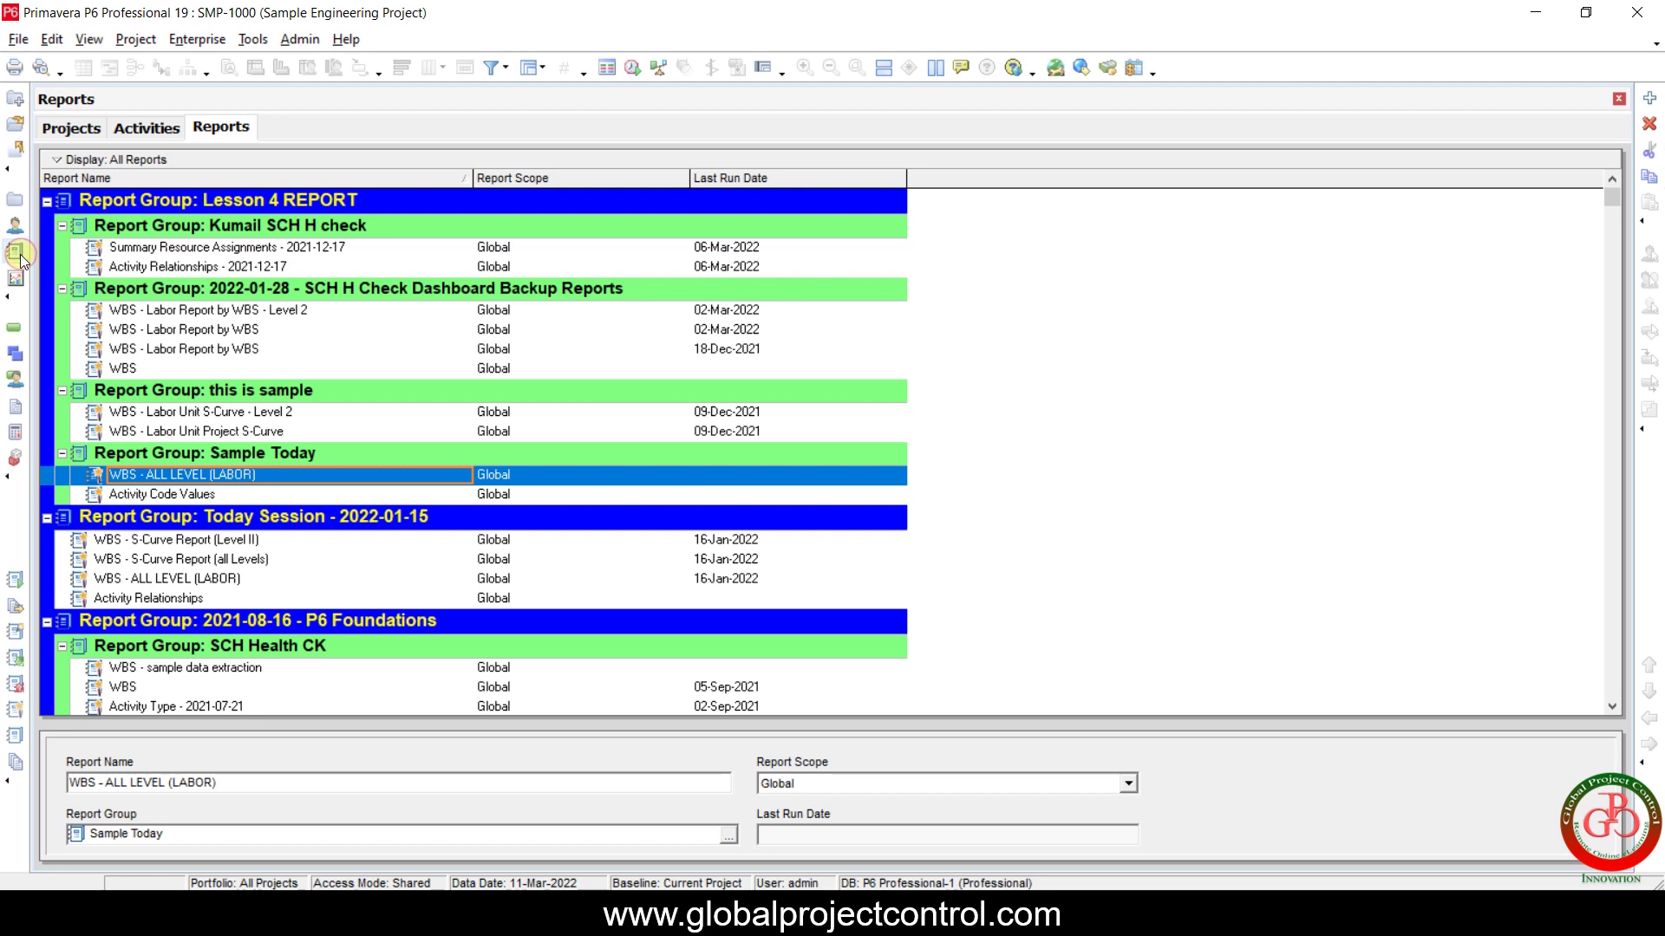
pyautogui.click(142, 454)
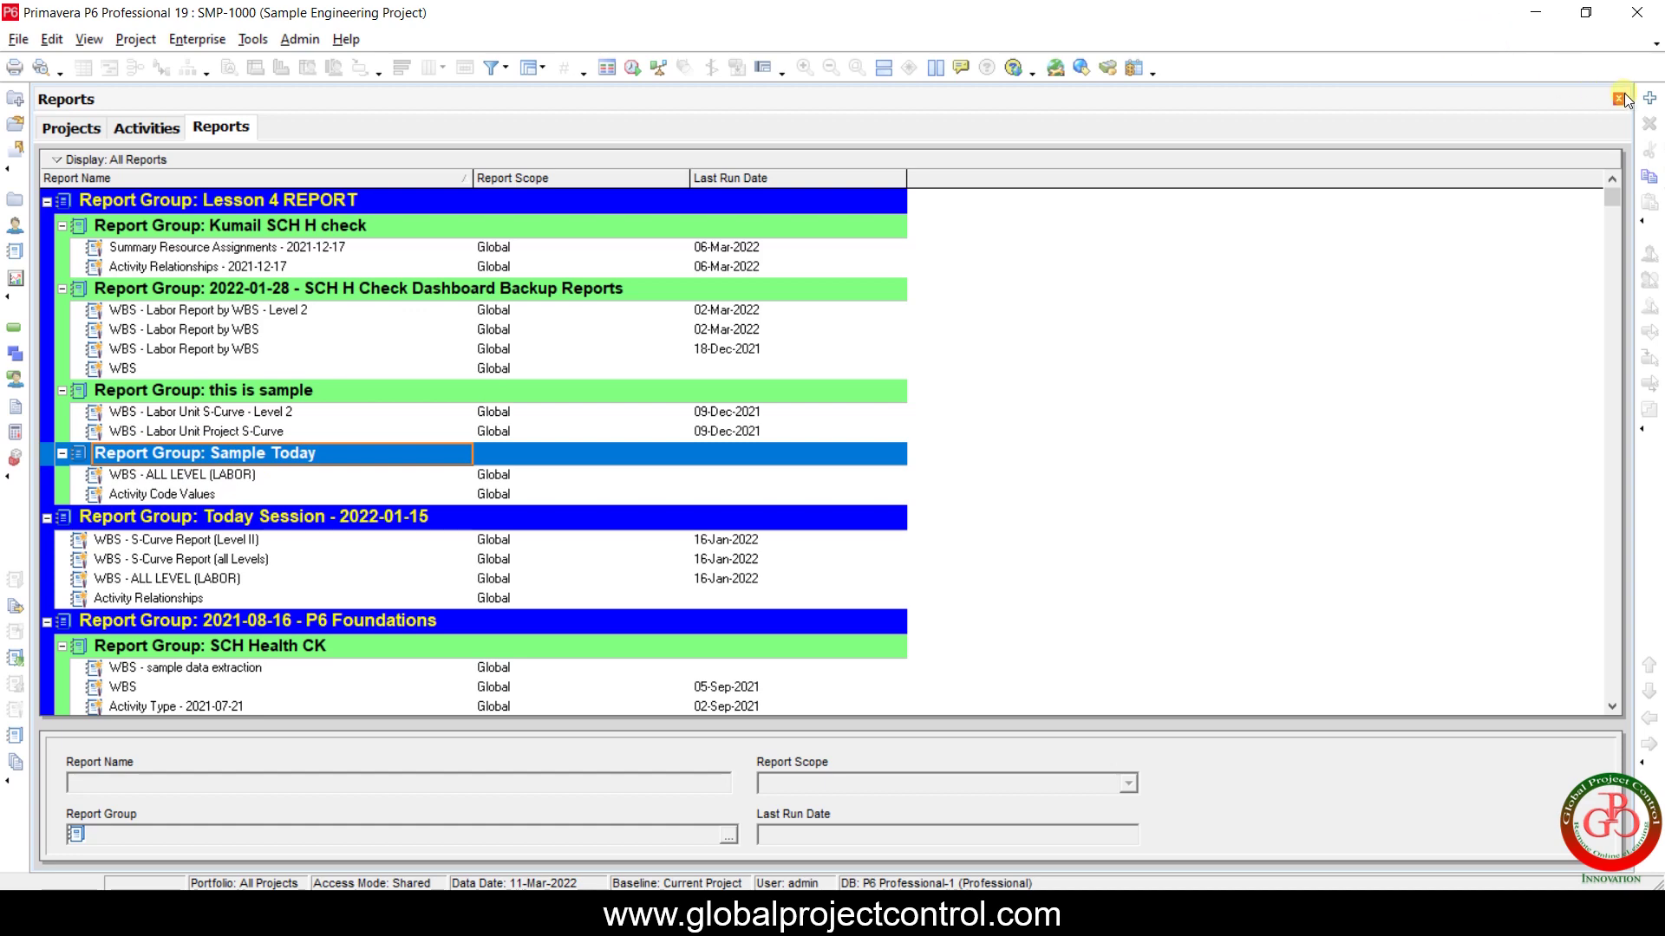
pyautogui.click(1650, 98)
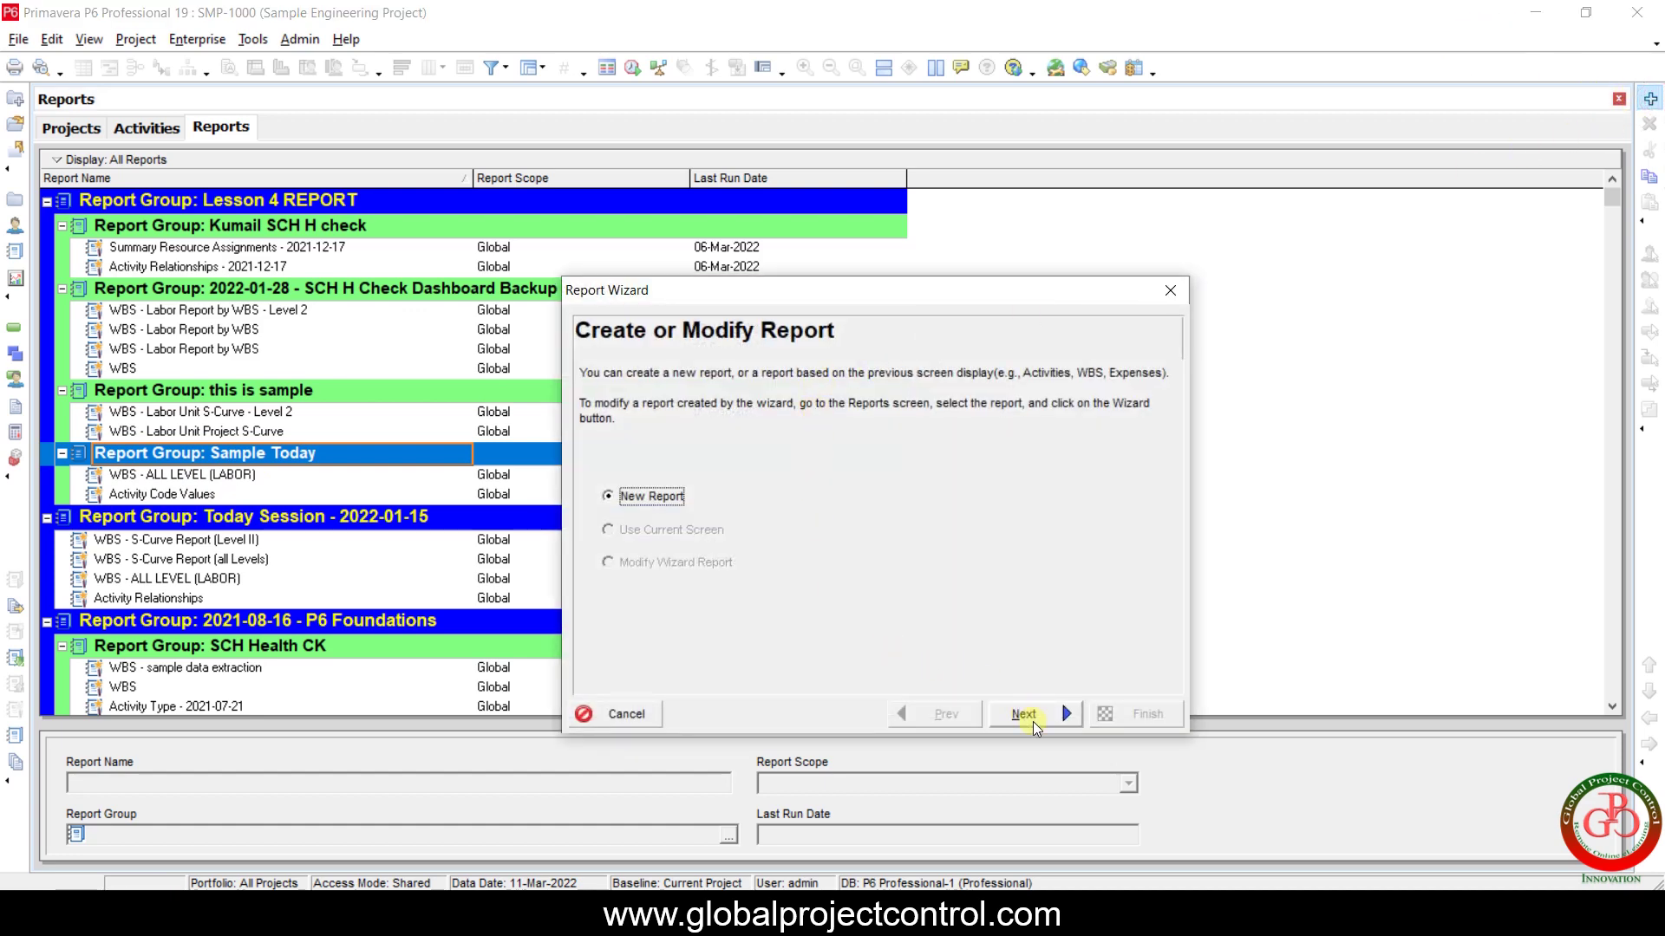
pyautogui.click(1028, 716)
# Choose Activity Step Items as the report's subject area and continue without adding other subject areas.
pyautogui.click(640, 504)
pyautogui.scroll(-4, 659, 520)
pyautogui.scroll(3, 673, 529)
pyautogui.click(678, 489)
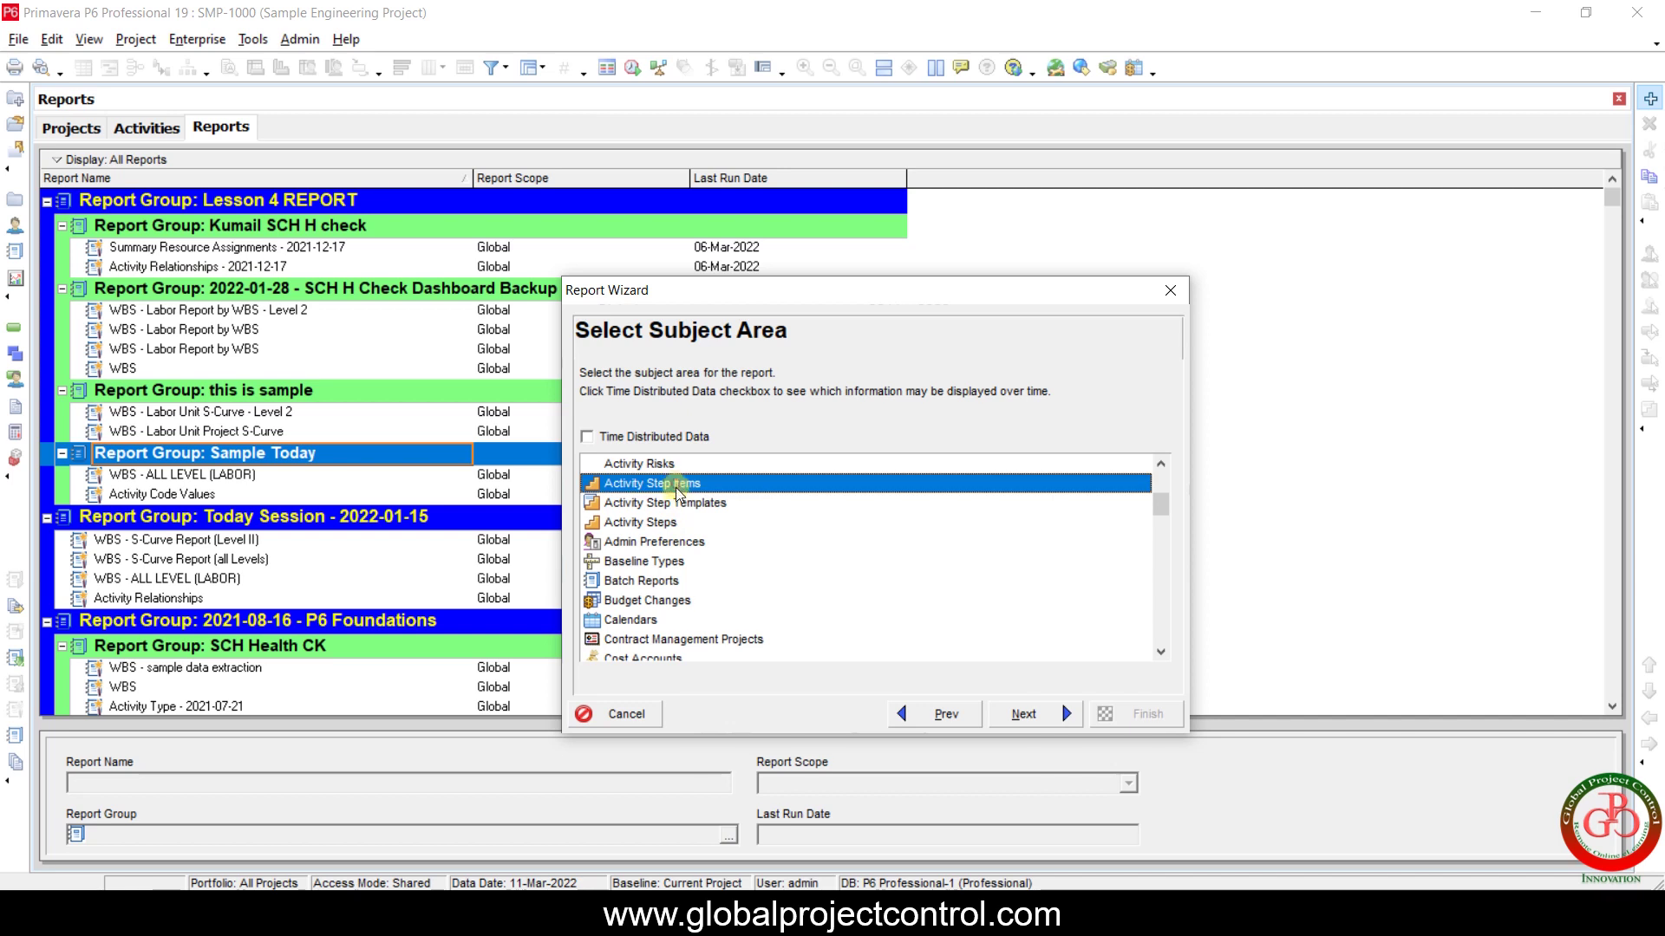
pyautogui.click(674, 503)
pyautogui.click(663, 523)
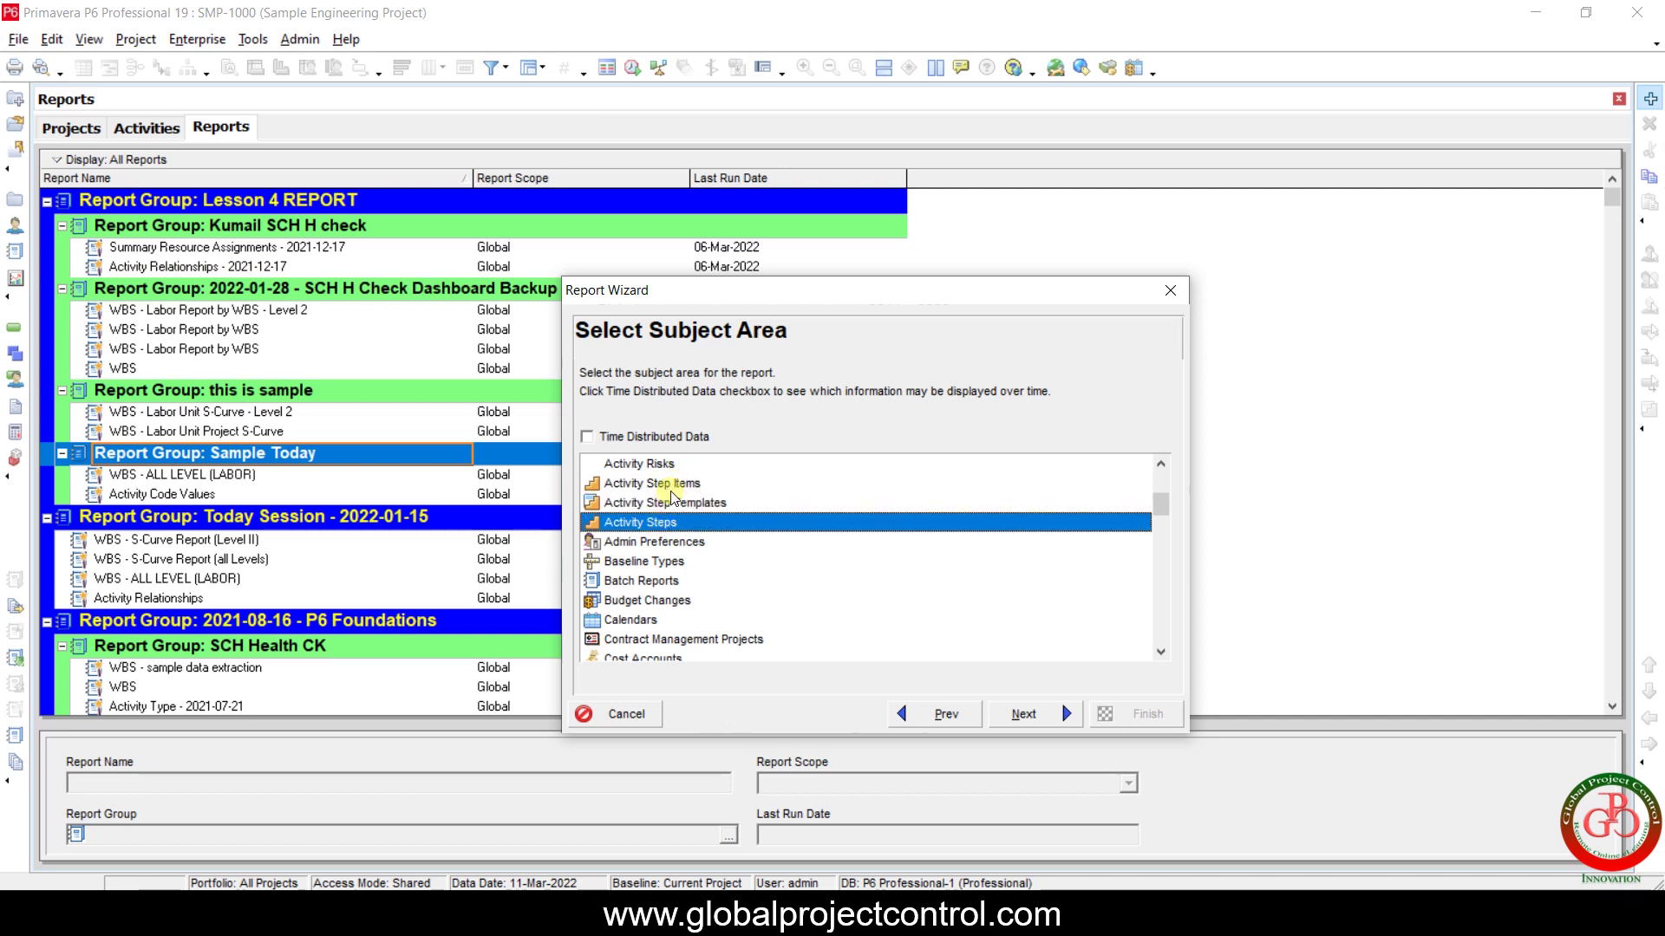
pyautogui.click(659, 485)
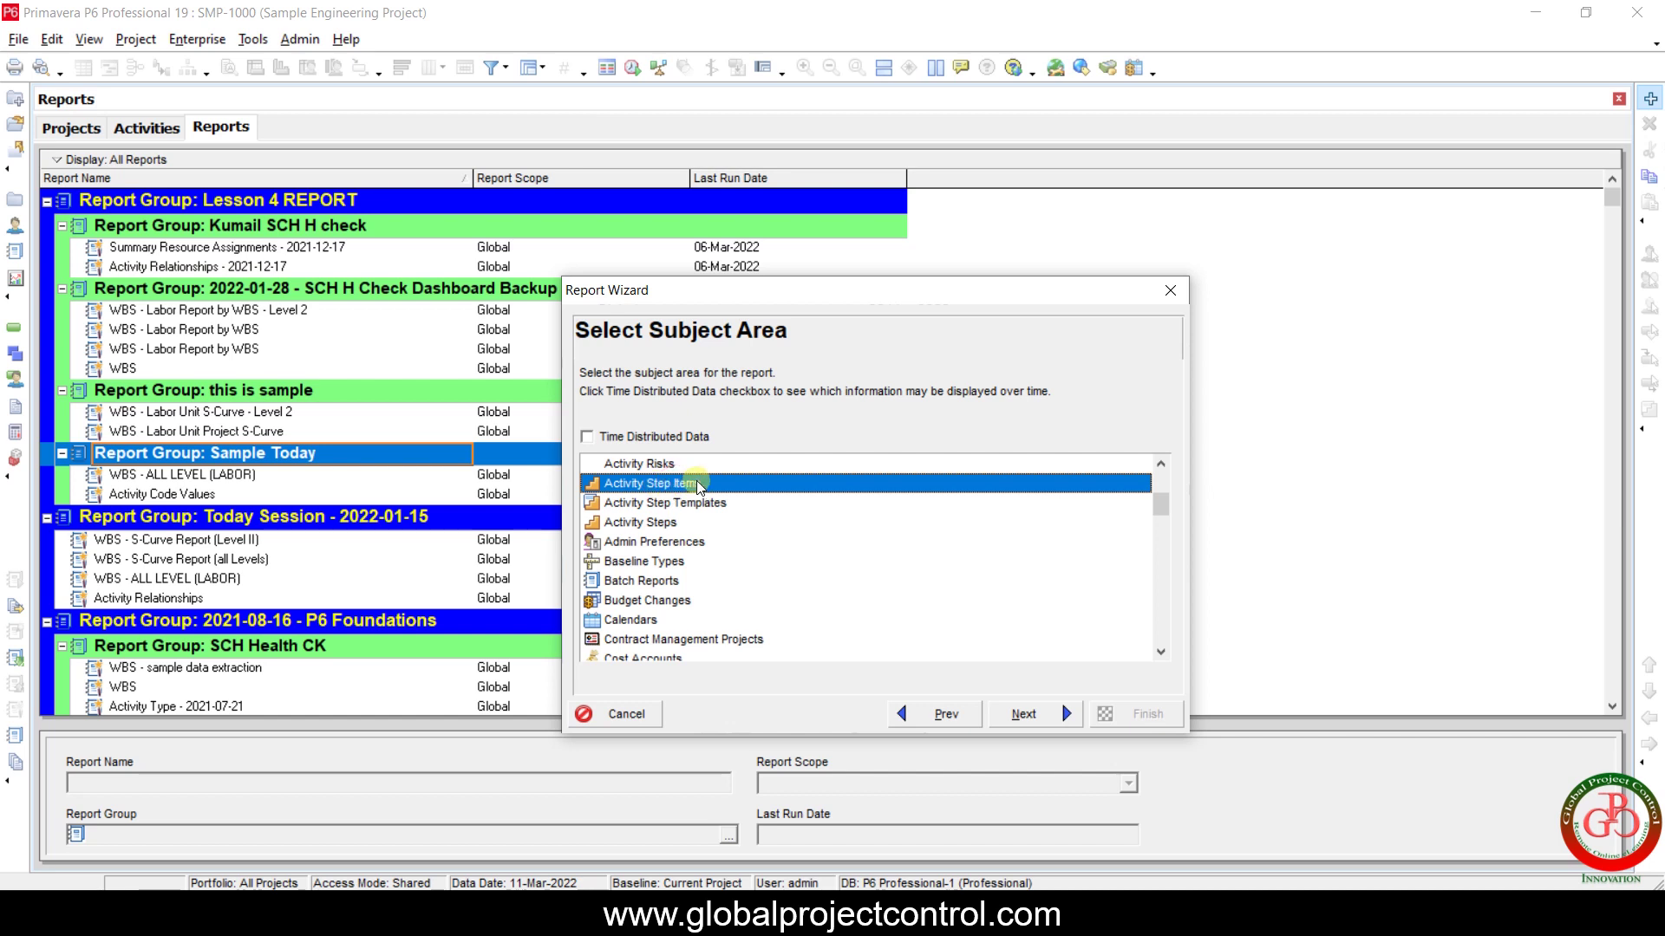
pyautogui.click(1019, 713)
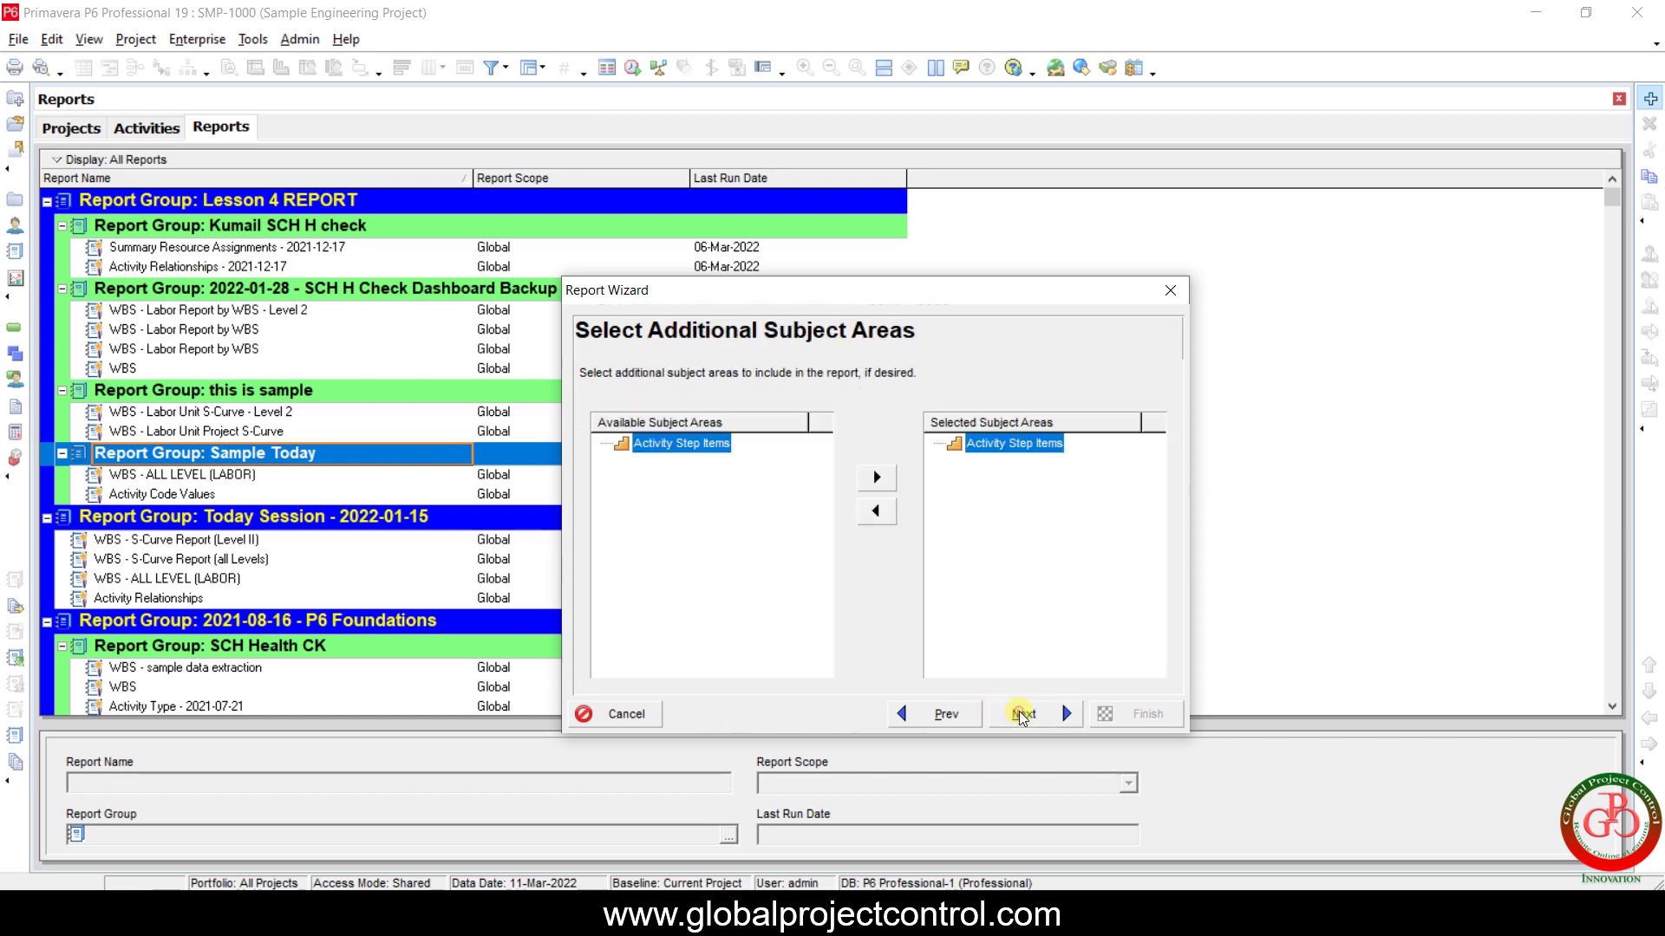
pyautogui.click(1020, 713)
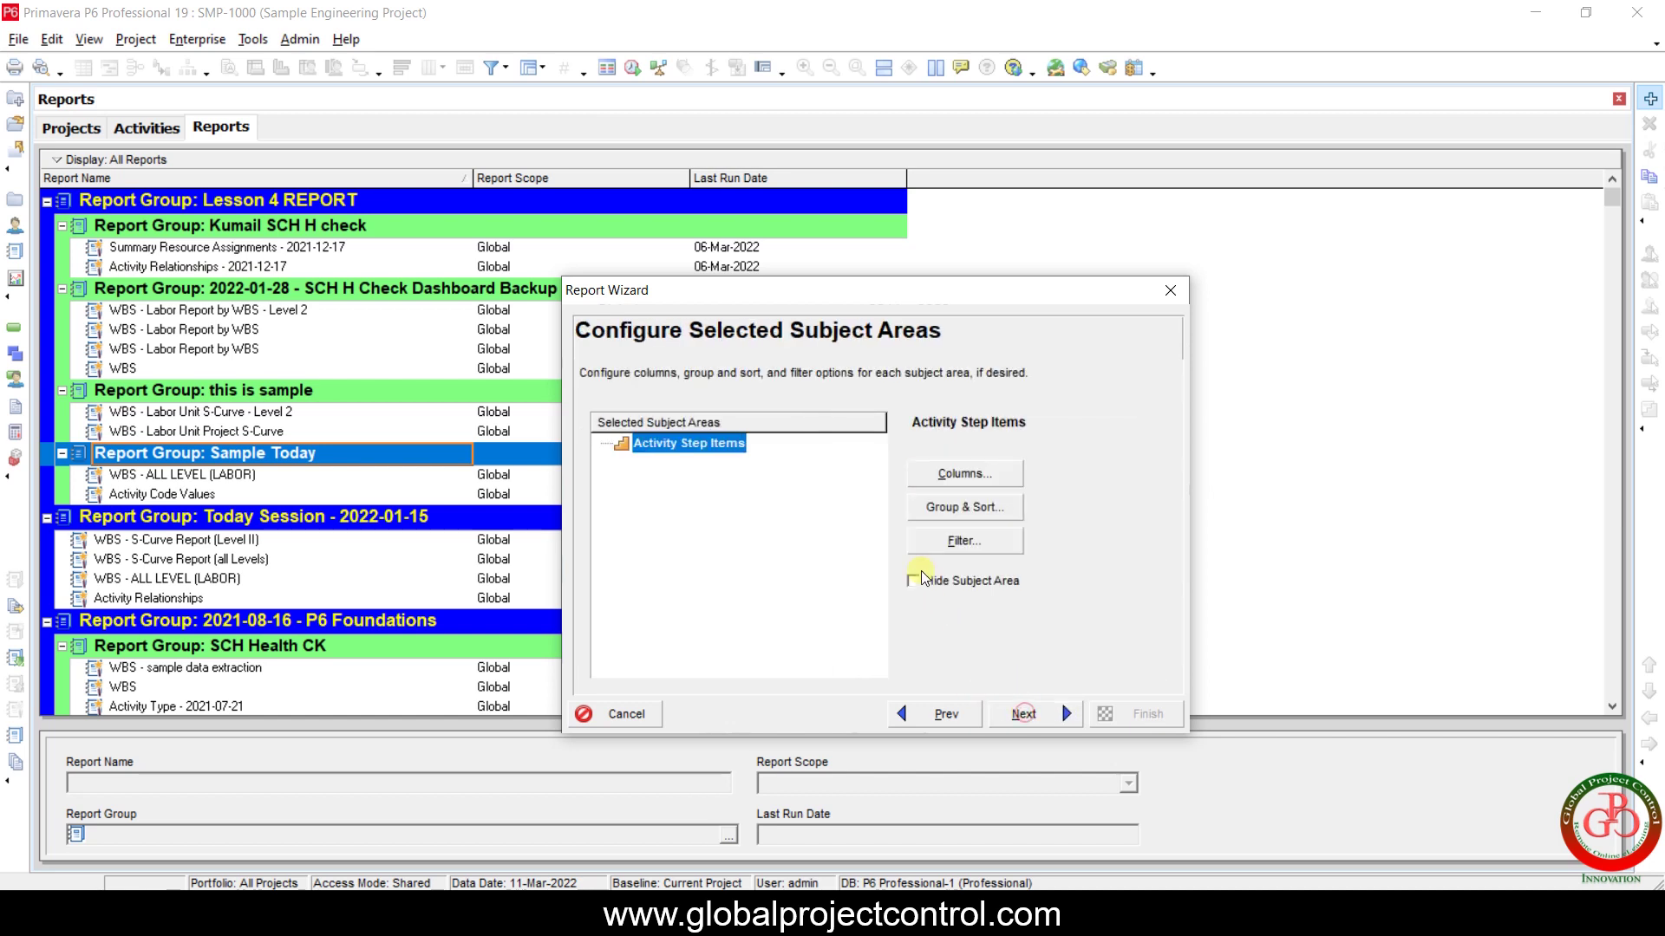
# Add the Activity Step Item Count, Activity Step Template, Step Description and Step Weight columns to the report.
pyautogui.click(962, 474)
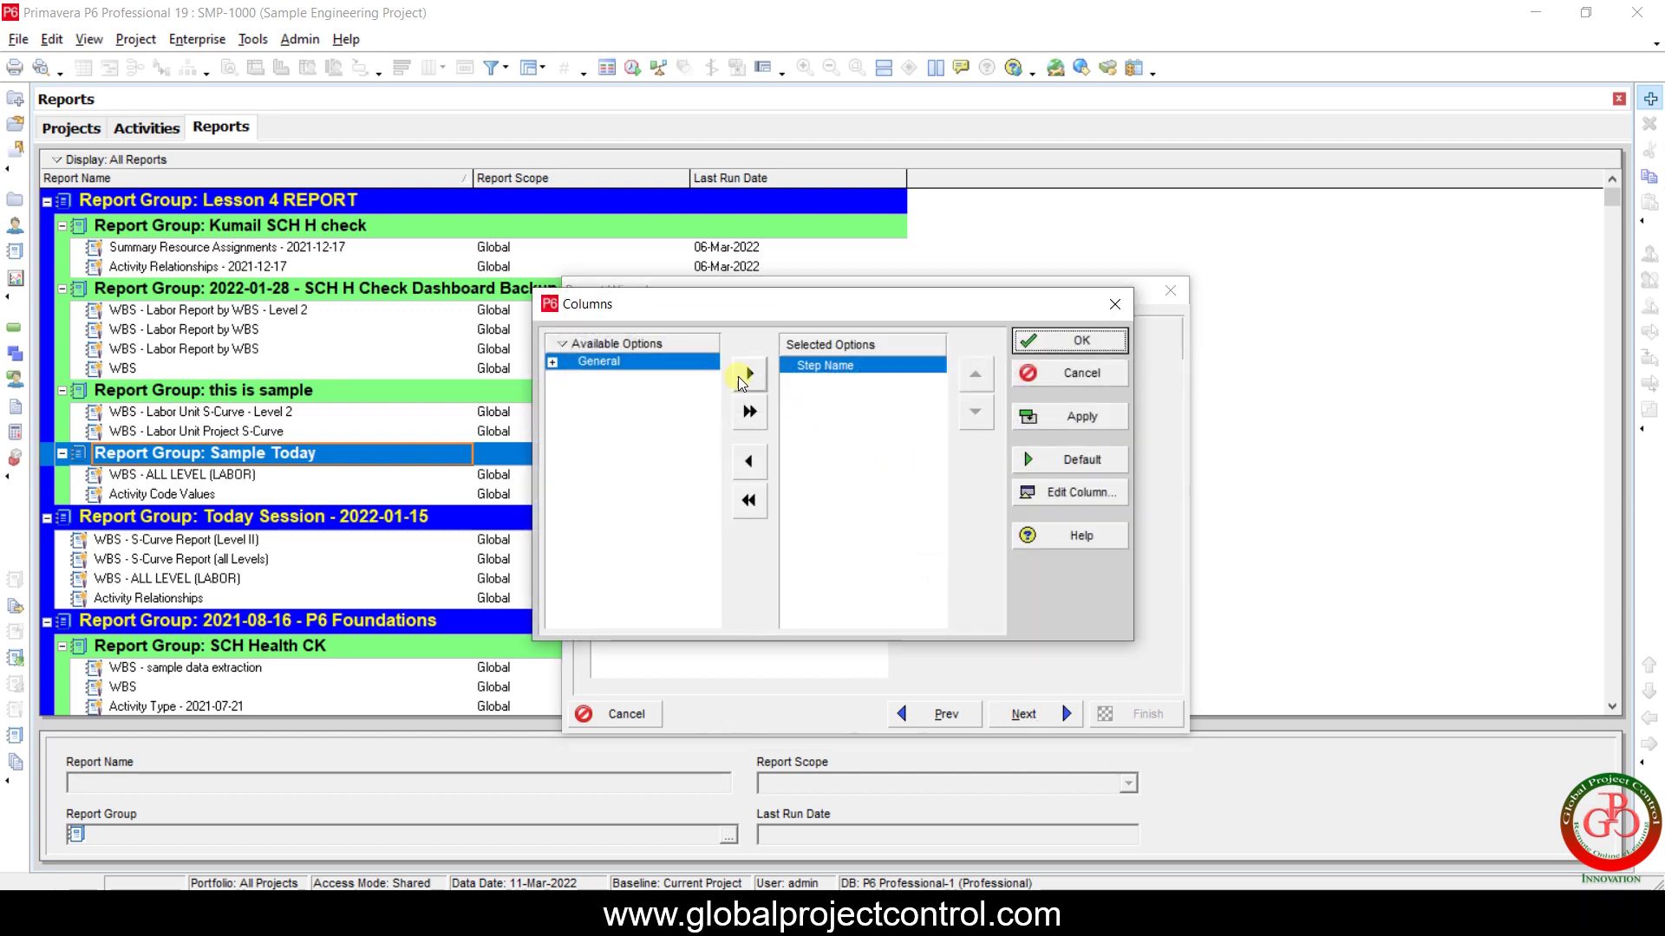
pyautogui.doubleClick(581, 365)
pyautogui.click(618, 379)
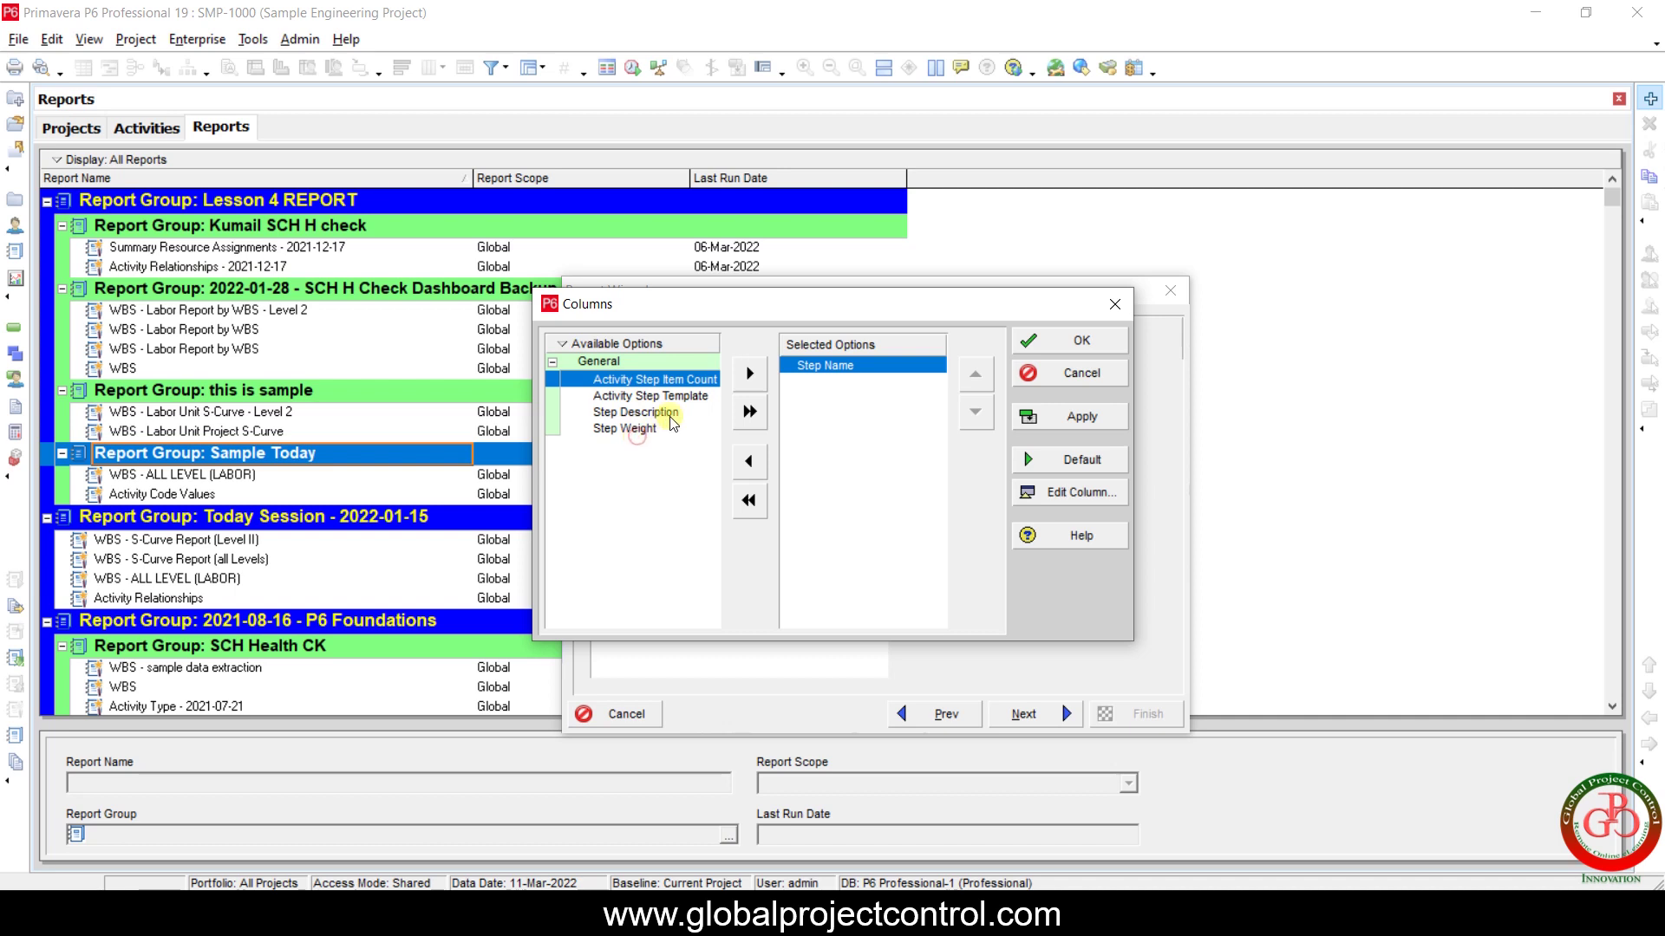
pyautogui.keyDown('shift'); pyautogui.click(637, 429); pyautogui.keyUp('shift')
pyautogui.click(747, 374)
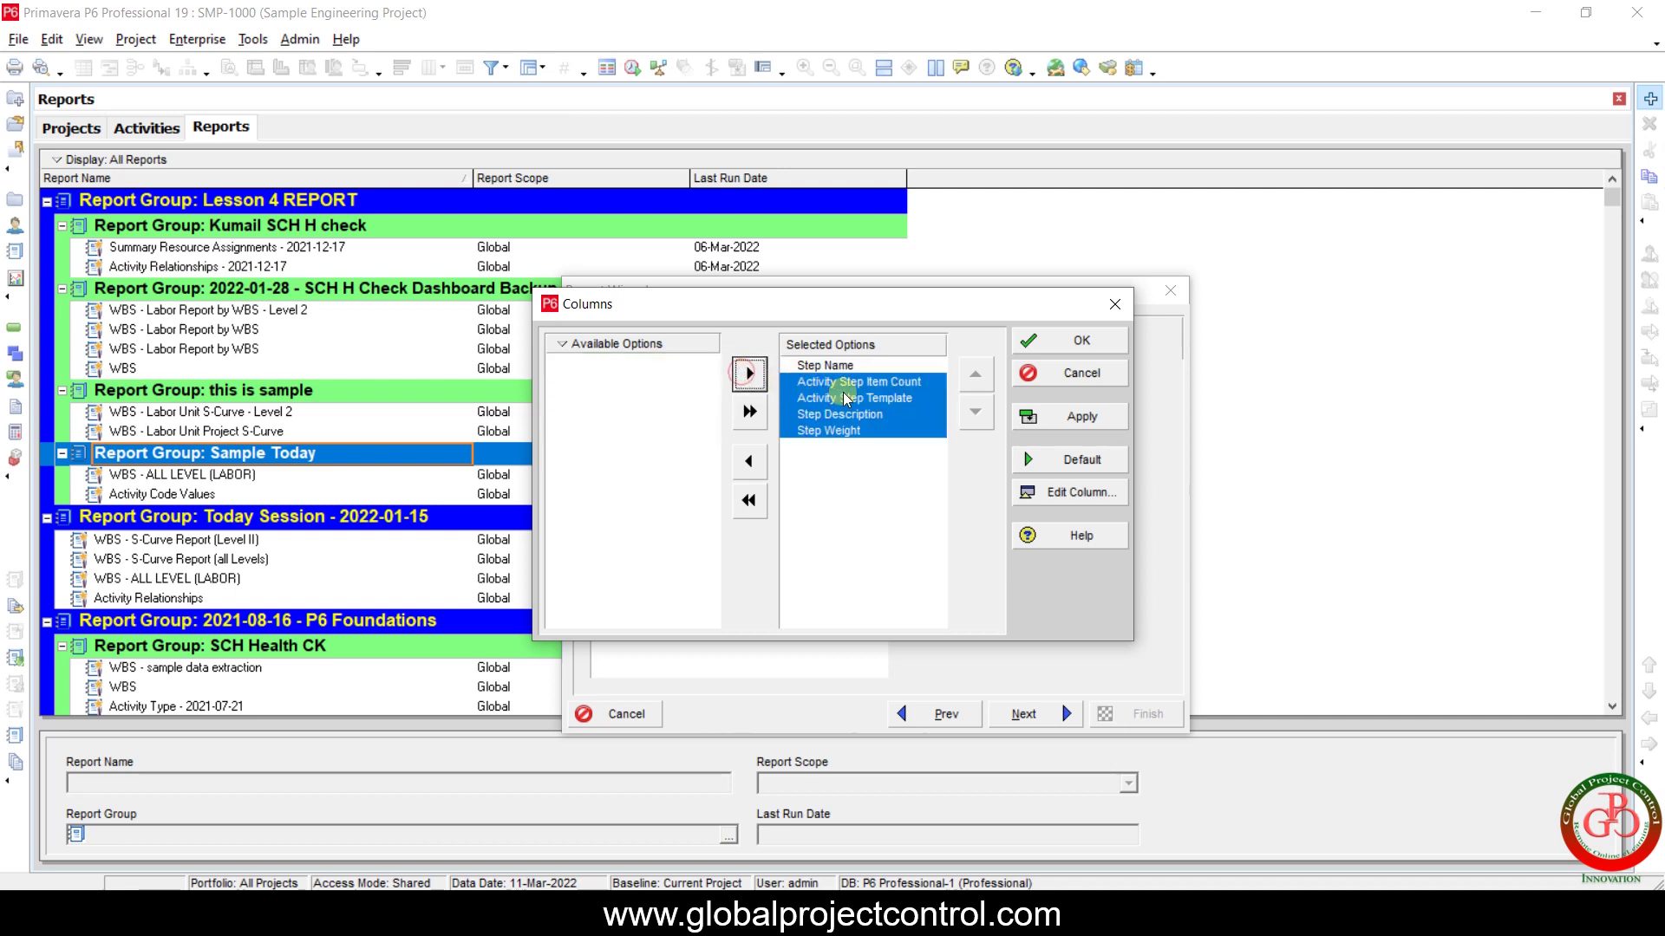
# Discard the column selection for Activity Step Items and return to the choice of the report's subject area.
pyautogui.click(822, 365)
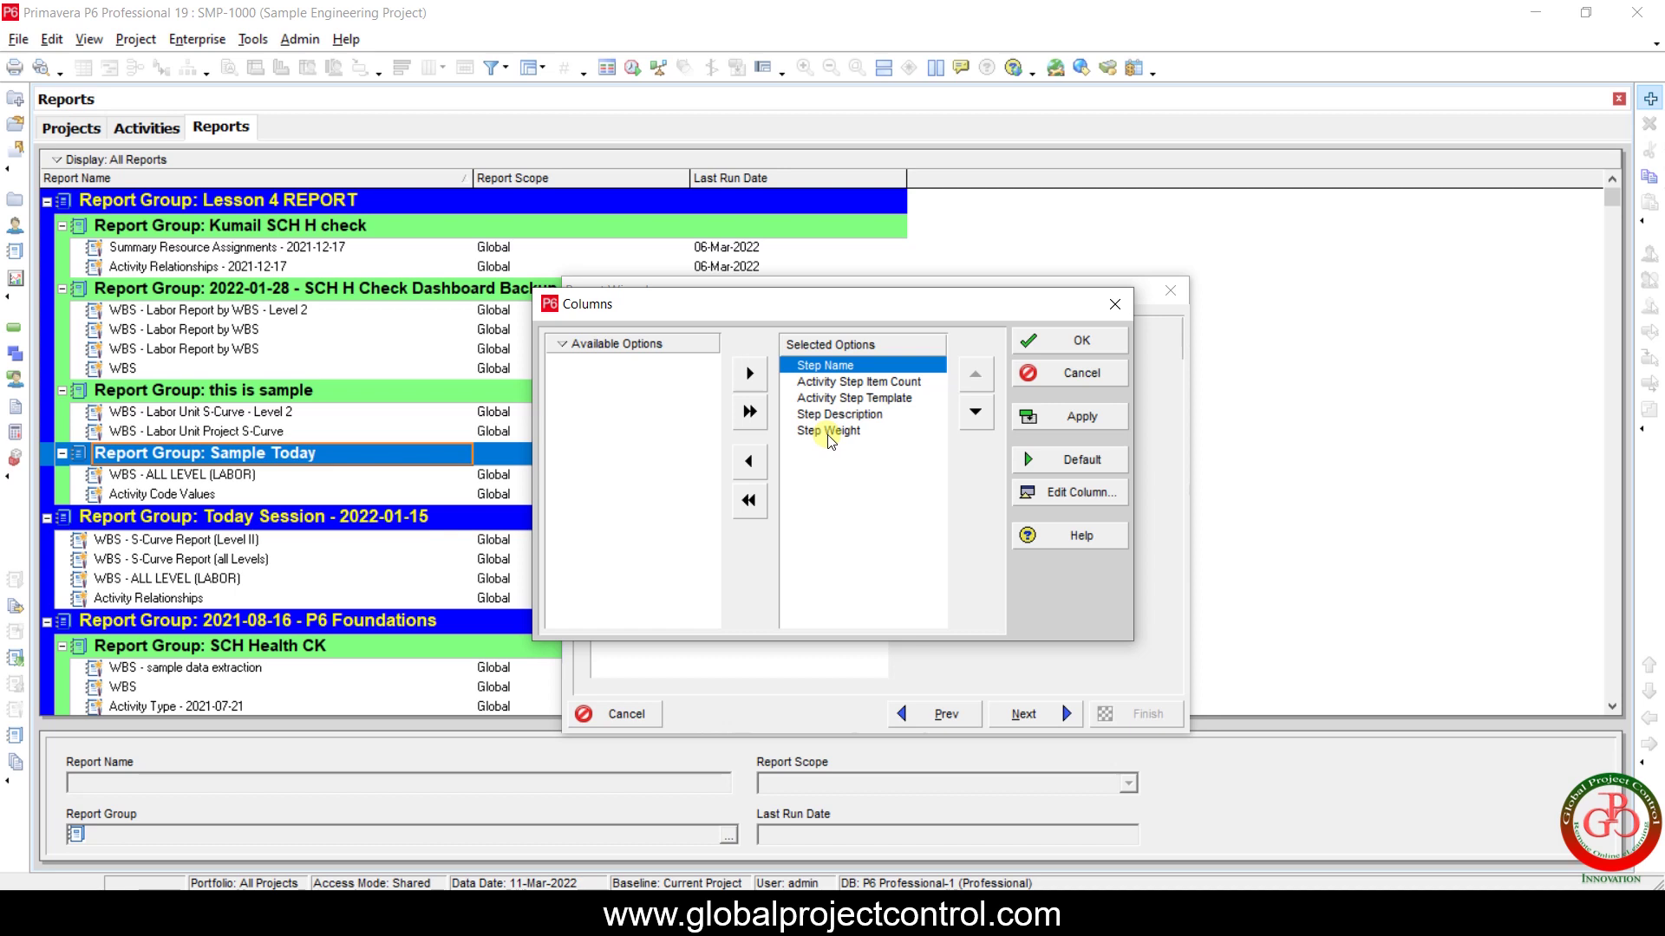
pyautogui.click(1045, 382)
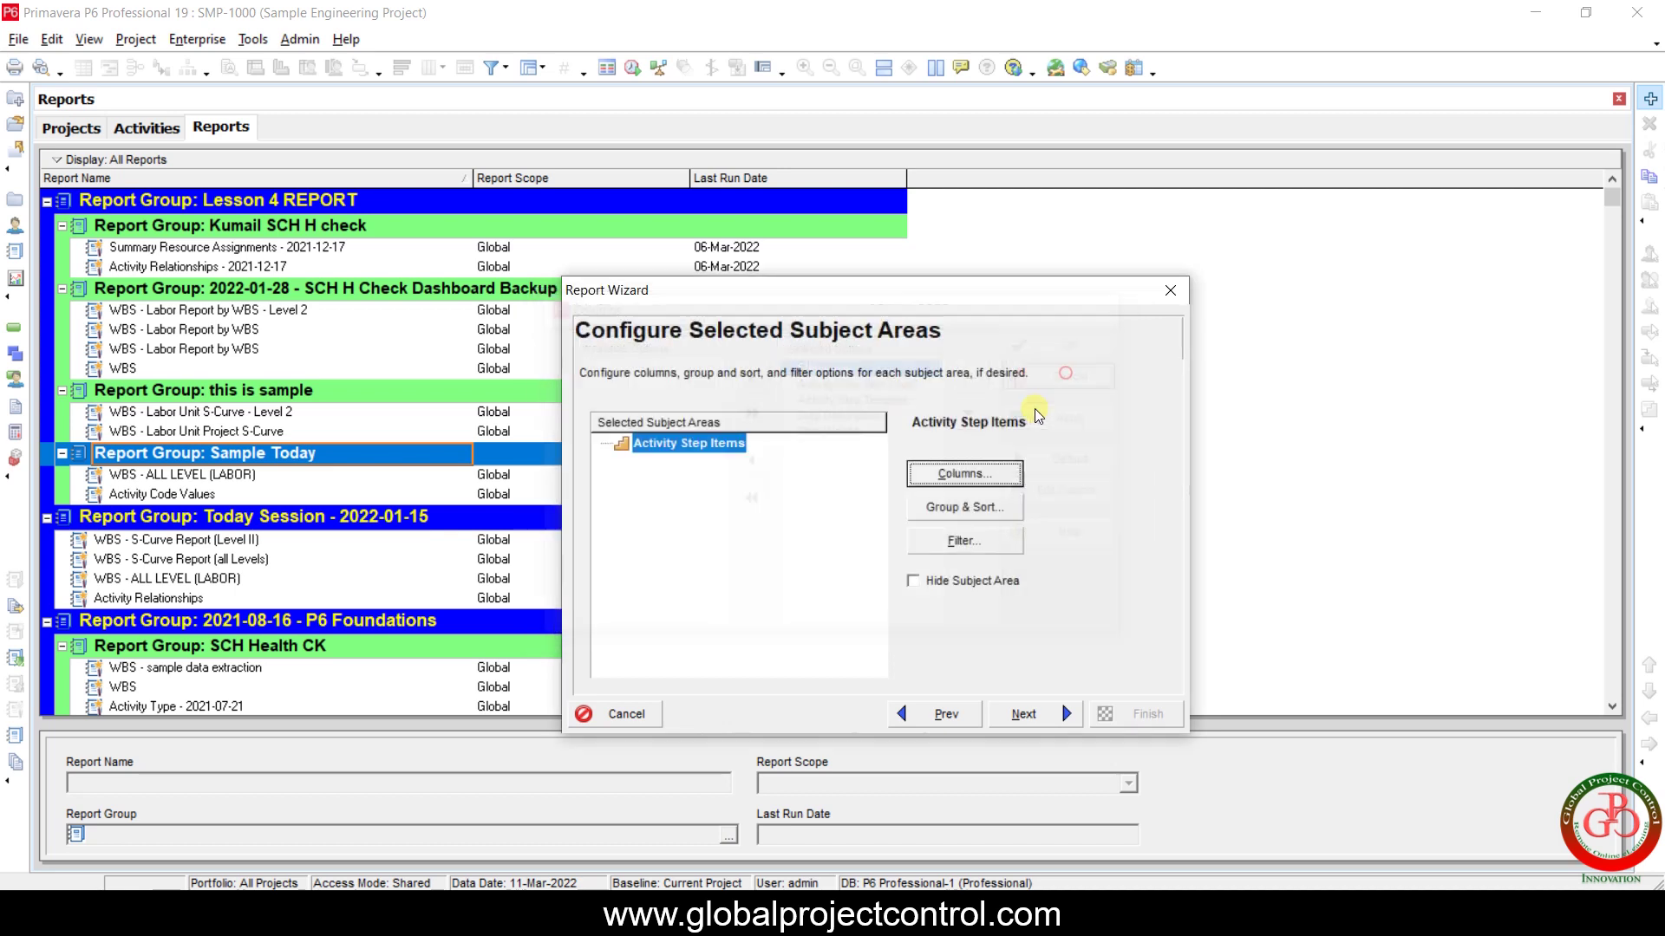
pyautogui.click(928, 715)
pyautogui.click(928, 716)
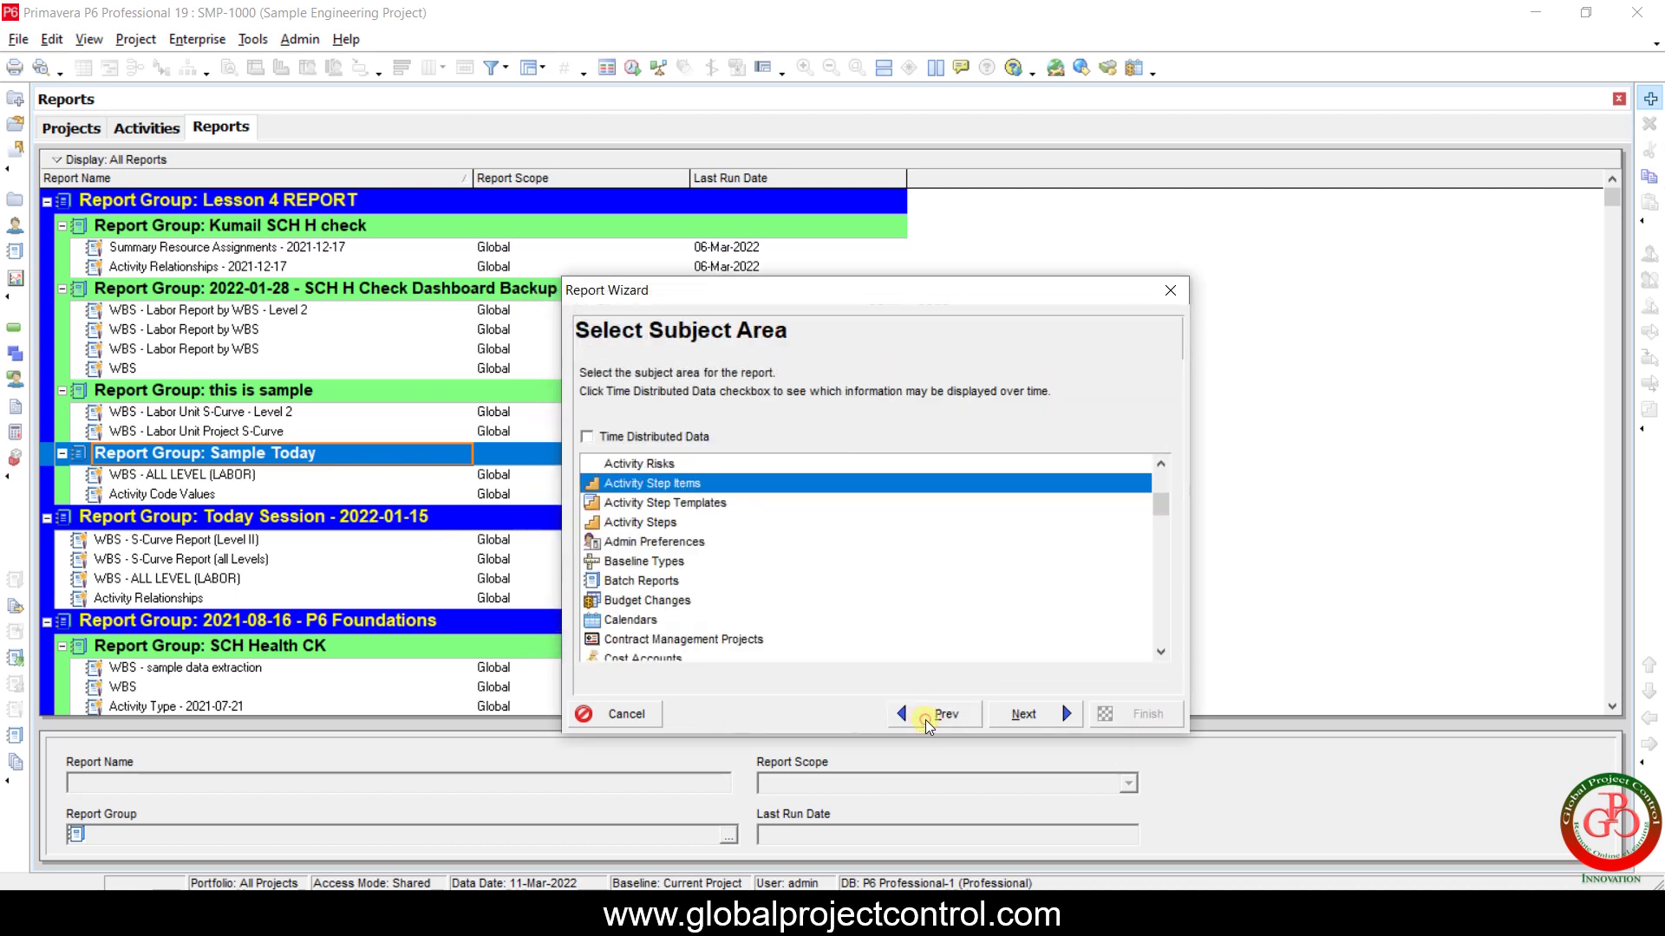
# Choose Activity Step Templates as the report's subject area and include Activity Step Items as an additional subject area.
pyautogui.click(702, 501)
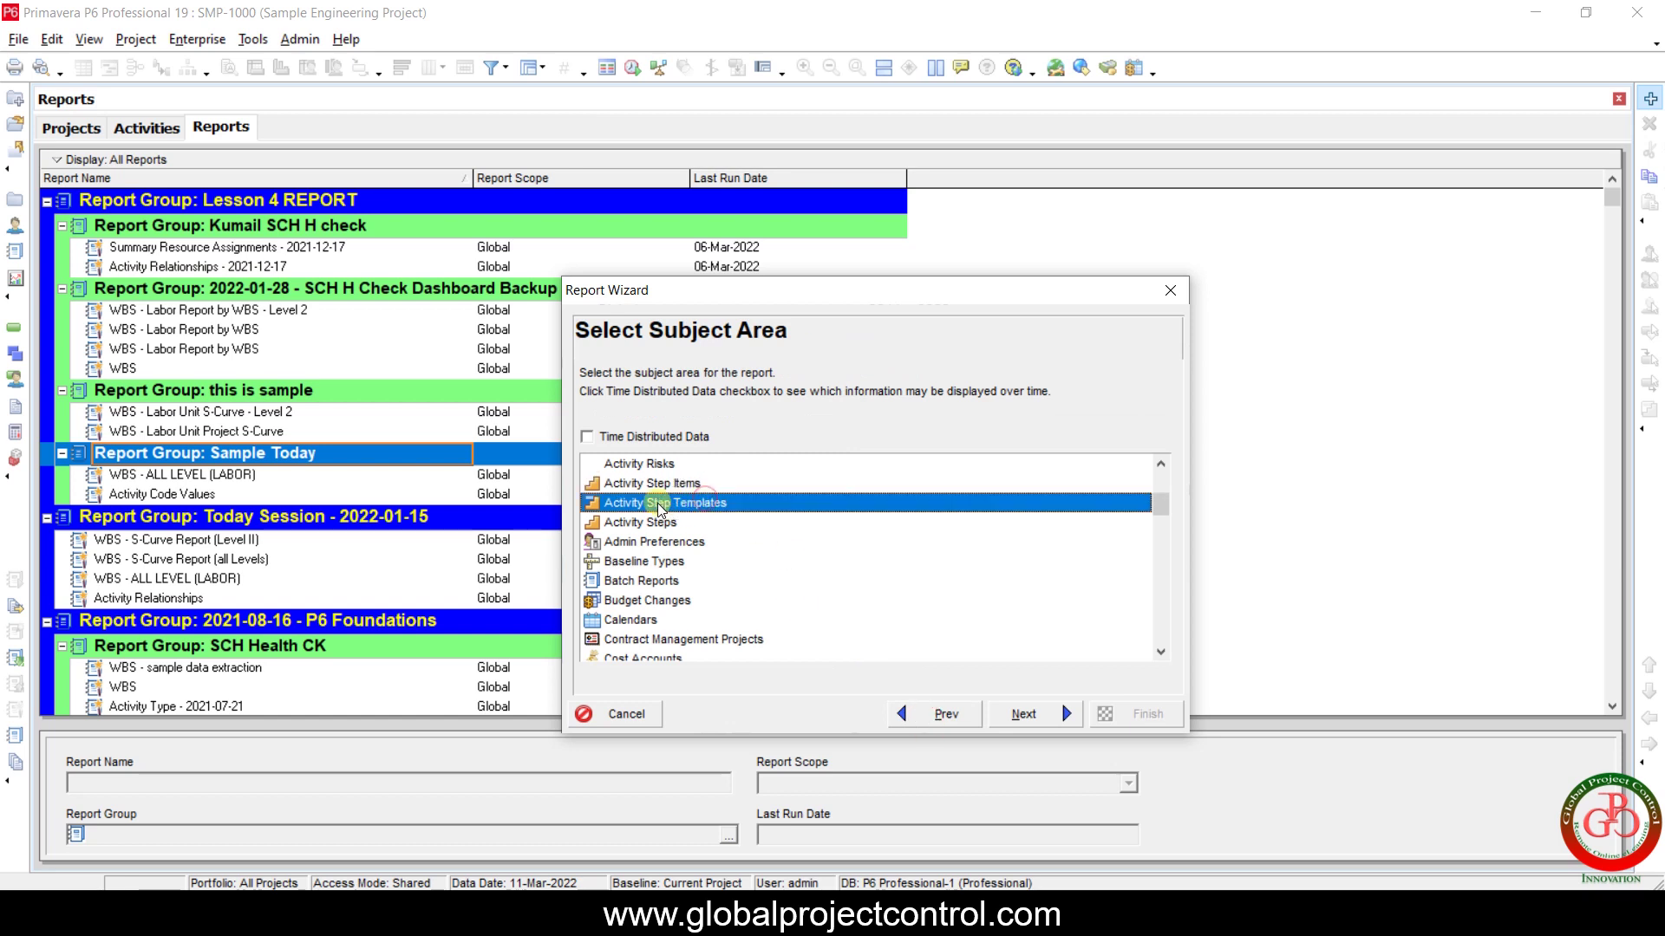
pyautogui.click(1018, 716)
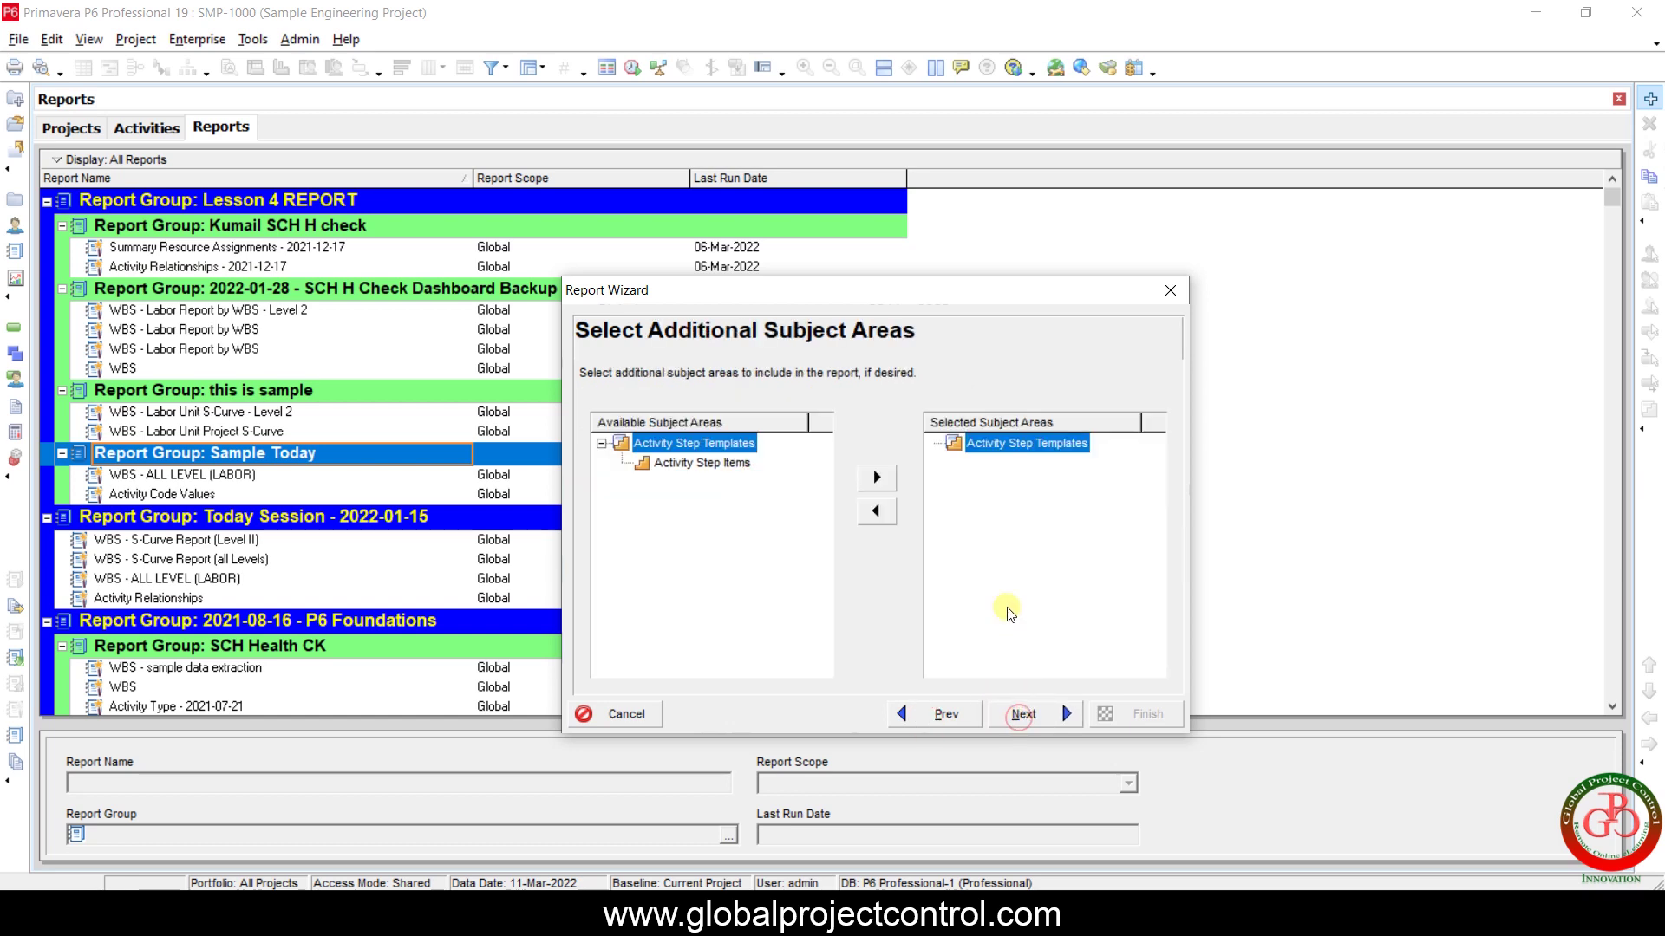
pyautogui.click(726, 462)
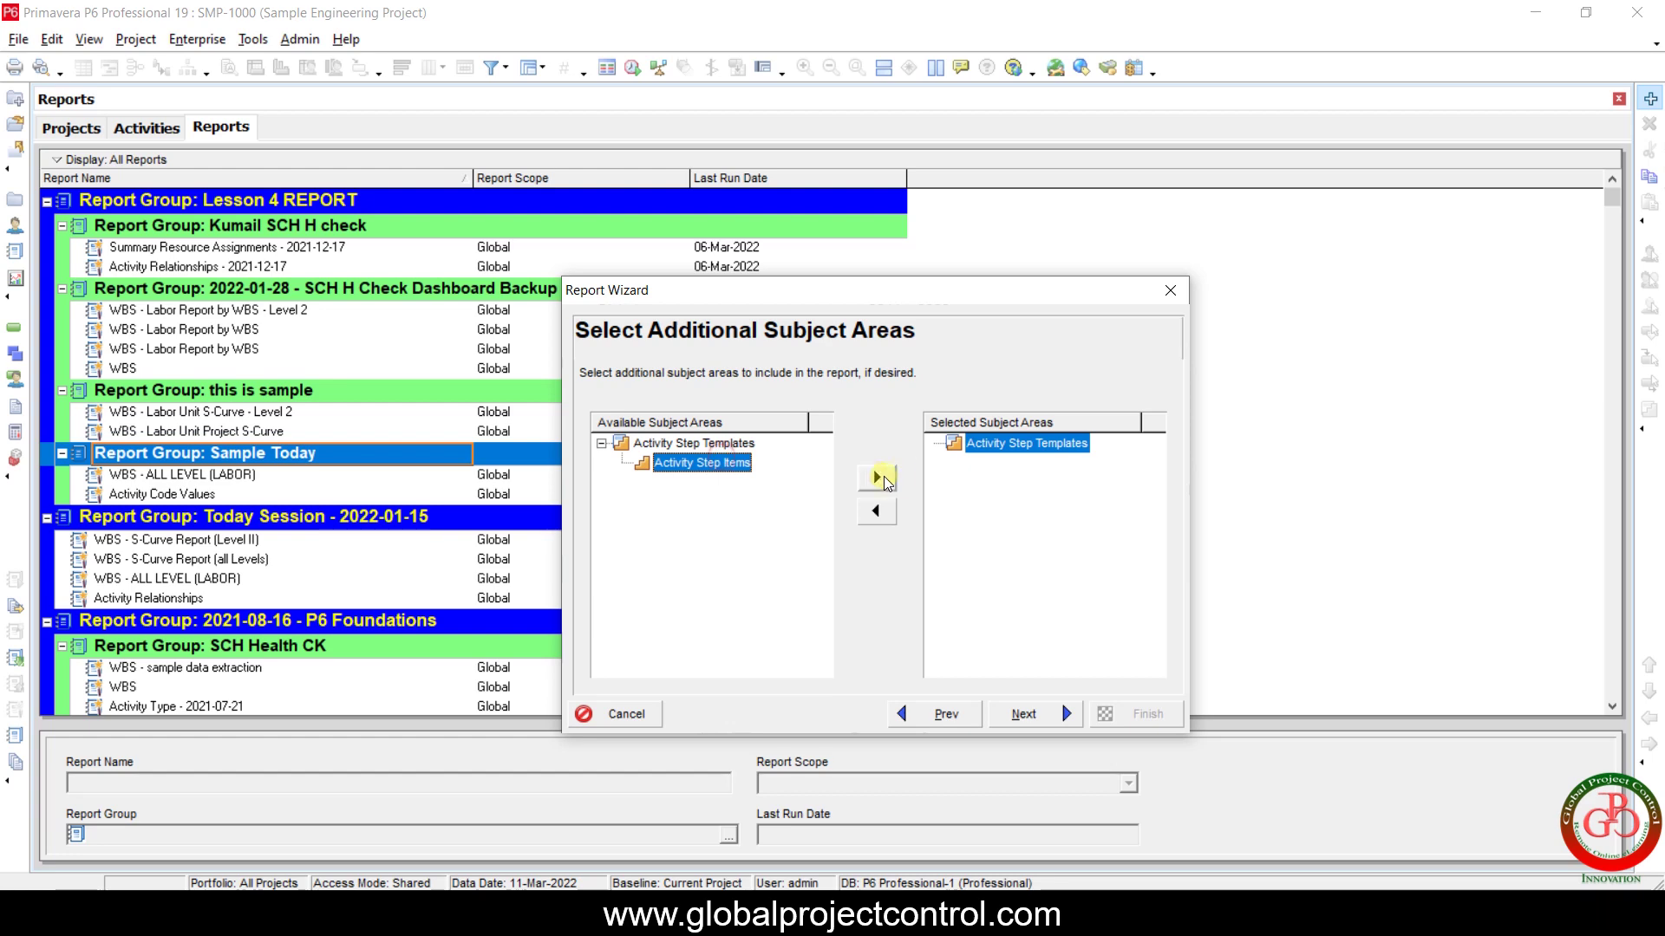
pyautogui.click(1023, 713)
# Add the Activity Step Template Count and Step Count columns to the Activity Step Templates subject area.
pyautogui.click(964, 474)
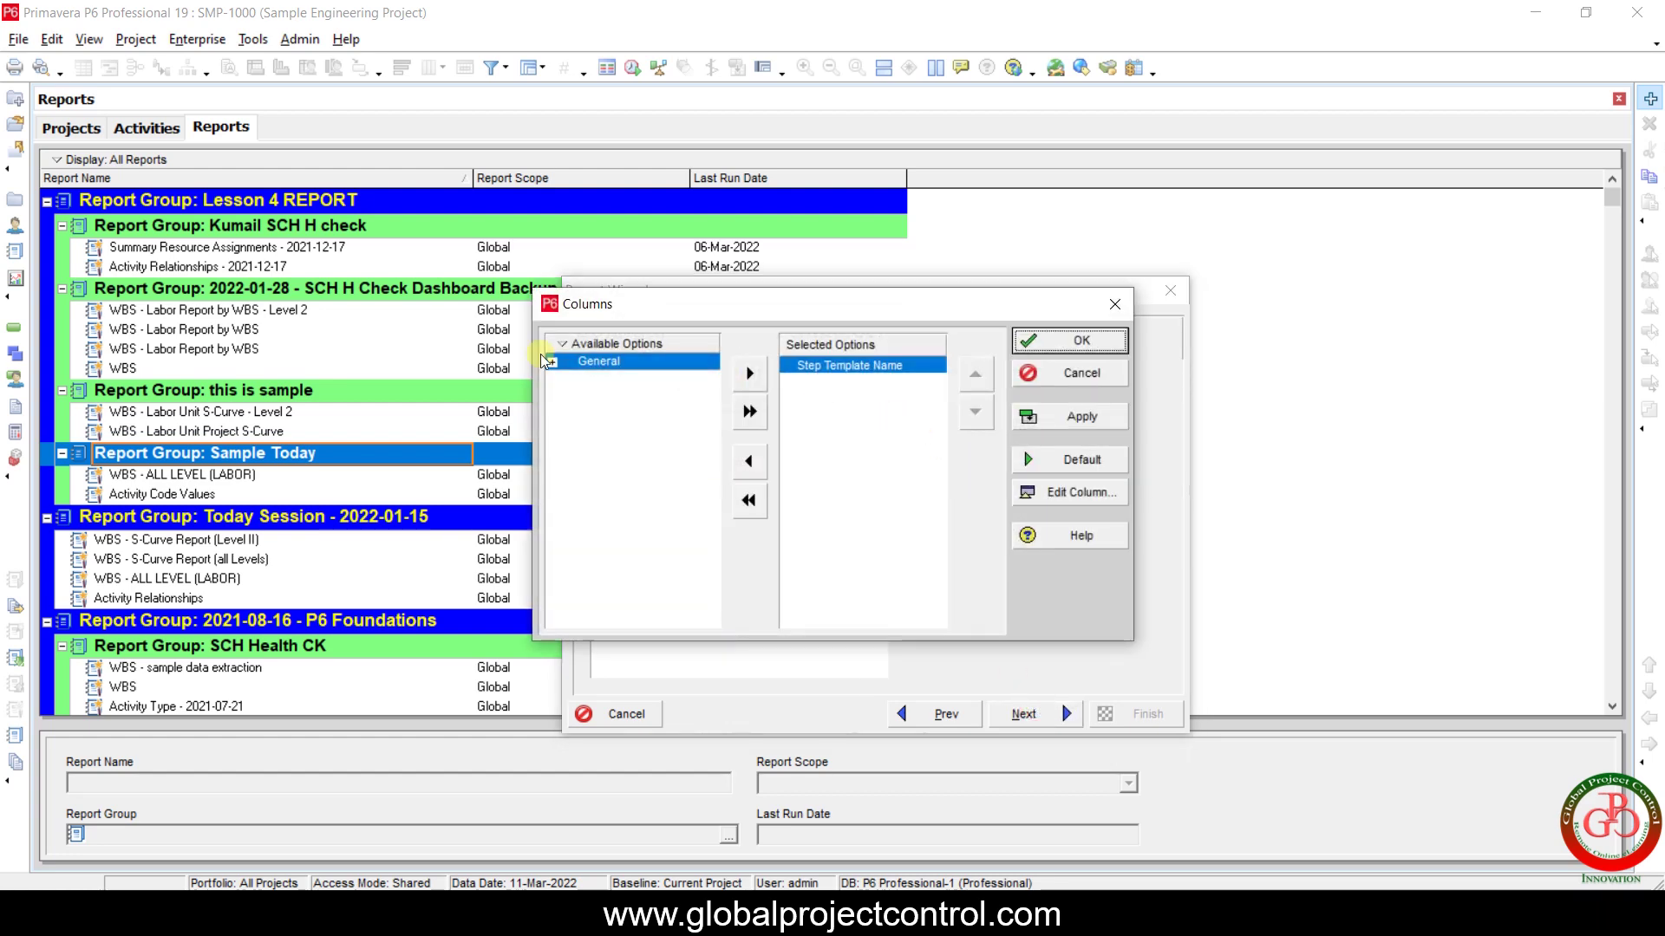
pyautogui.doubleClick(577, 362)
pyautogui.click(613, 381)
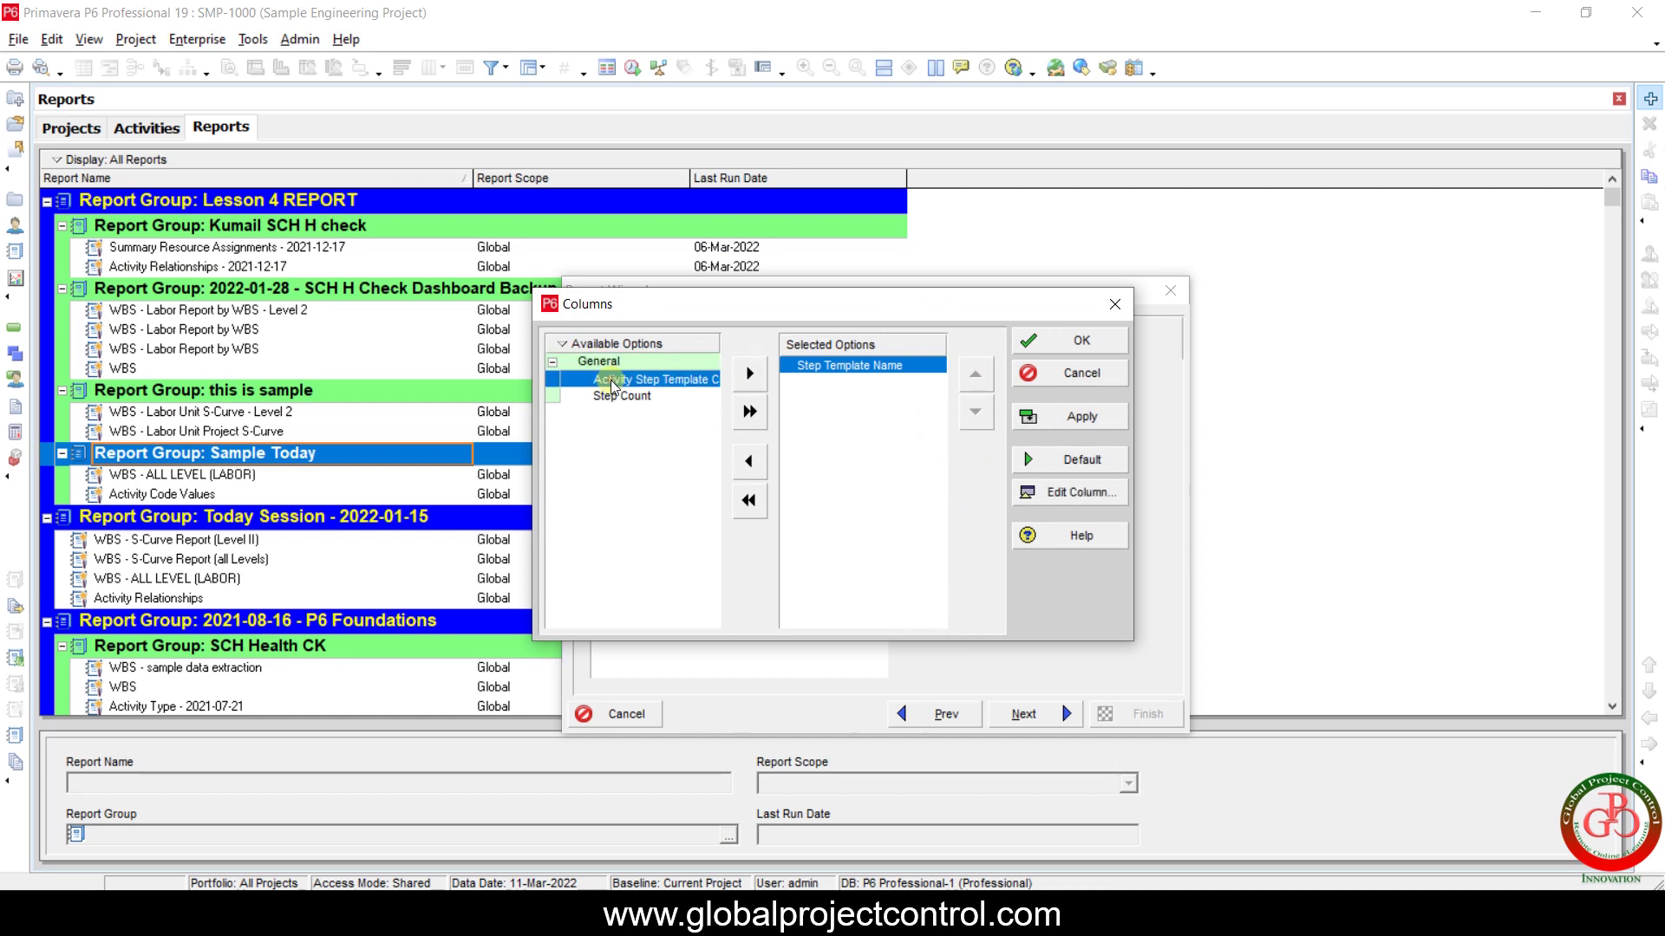
pyautogui.doubleClick(612, 381)
pyautogui.doubleClick(613, 376)
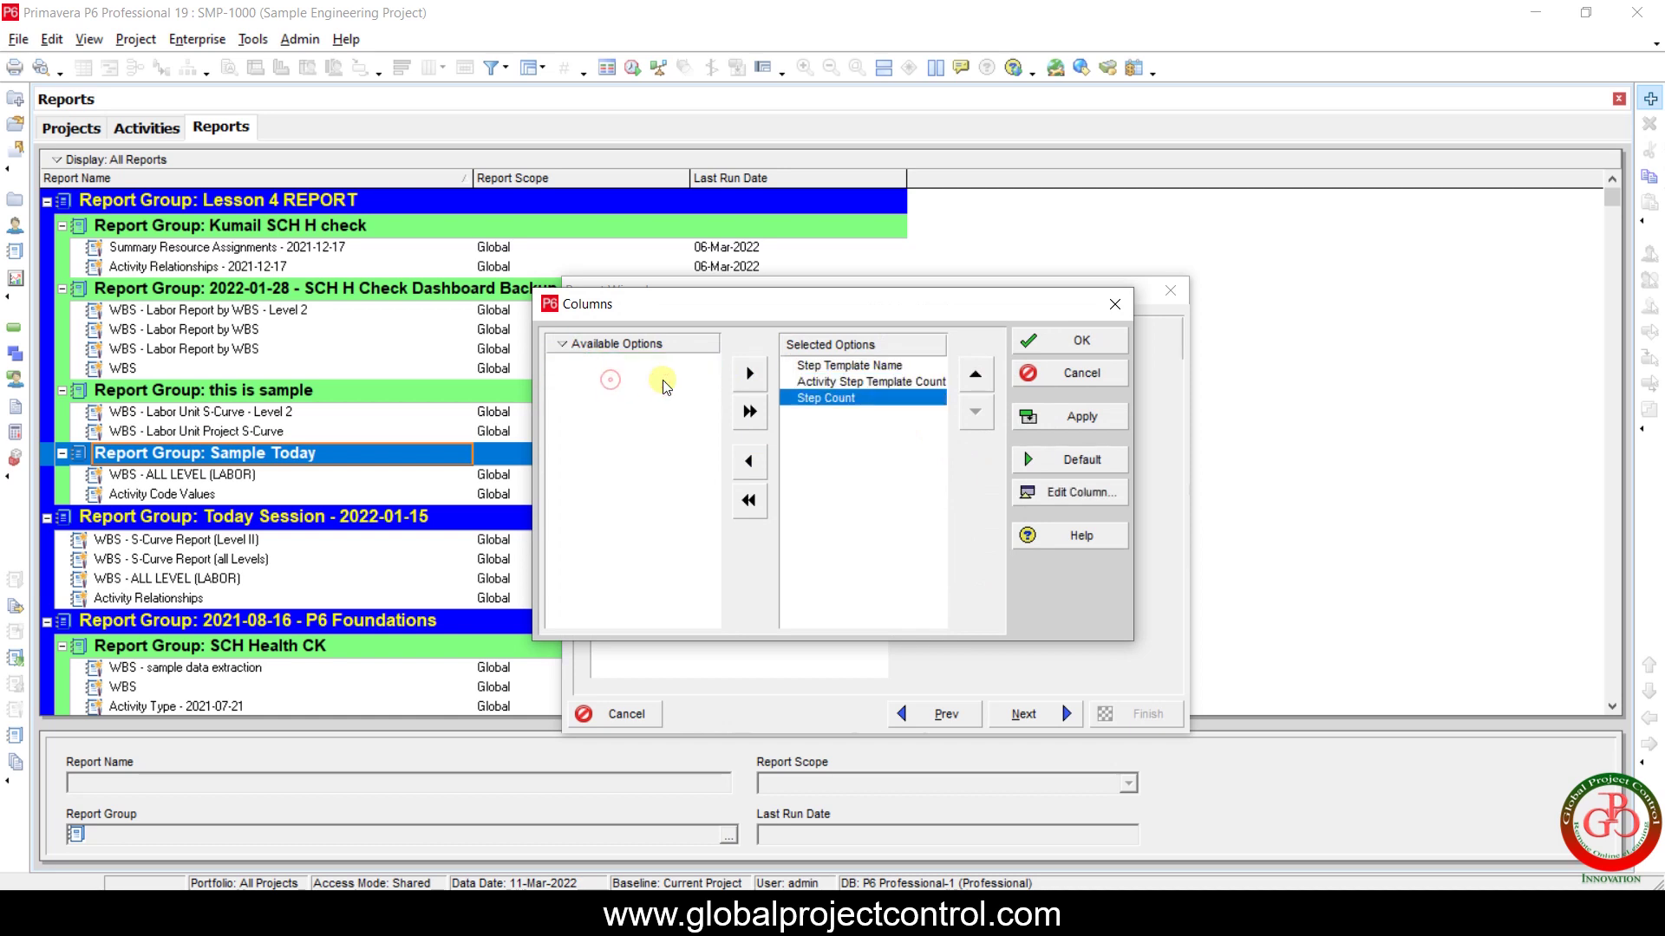
pyautogui.click(1039, 344)
# Add the Activity Step Template, Activity Step Item Count, Step Description and Step Weight columns to the Activity Step Items subject area.
pyautogui.click(709, 463)
pyautogui.click(951, 471)
pyautogui.doubleClick(609, 364)
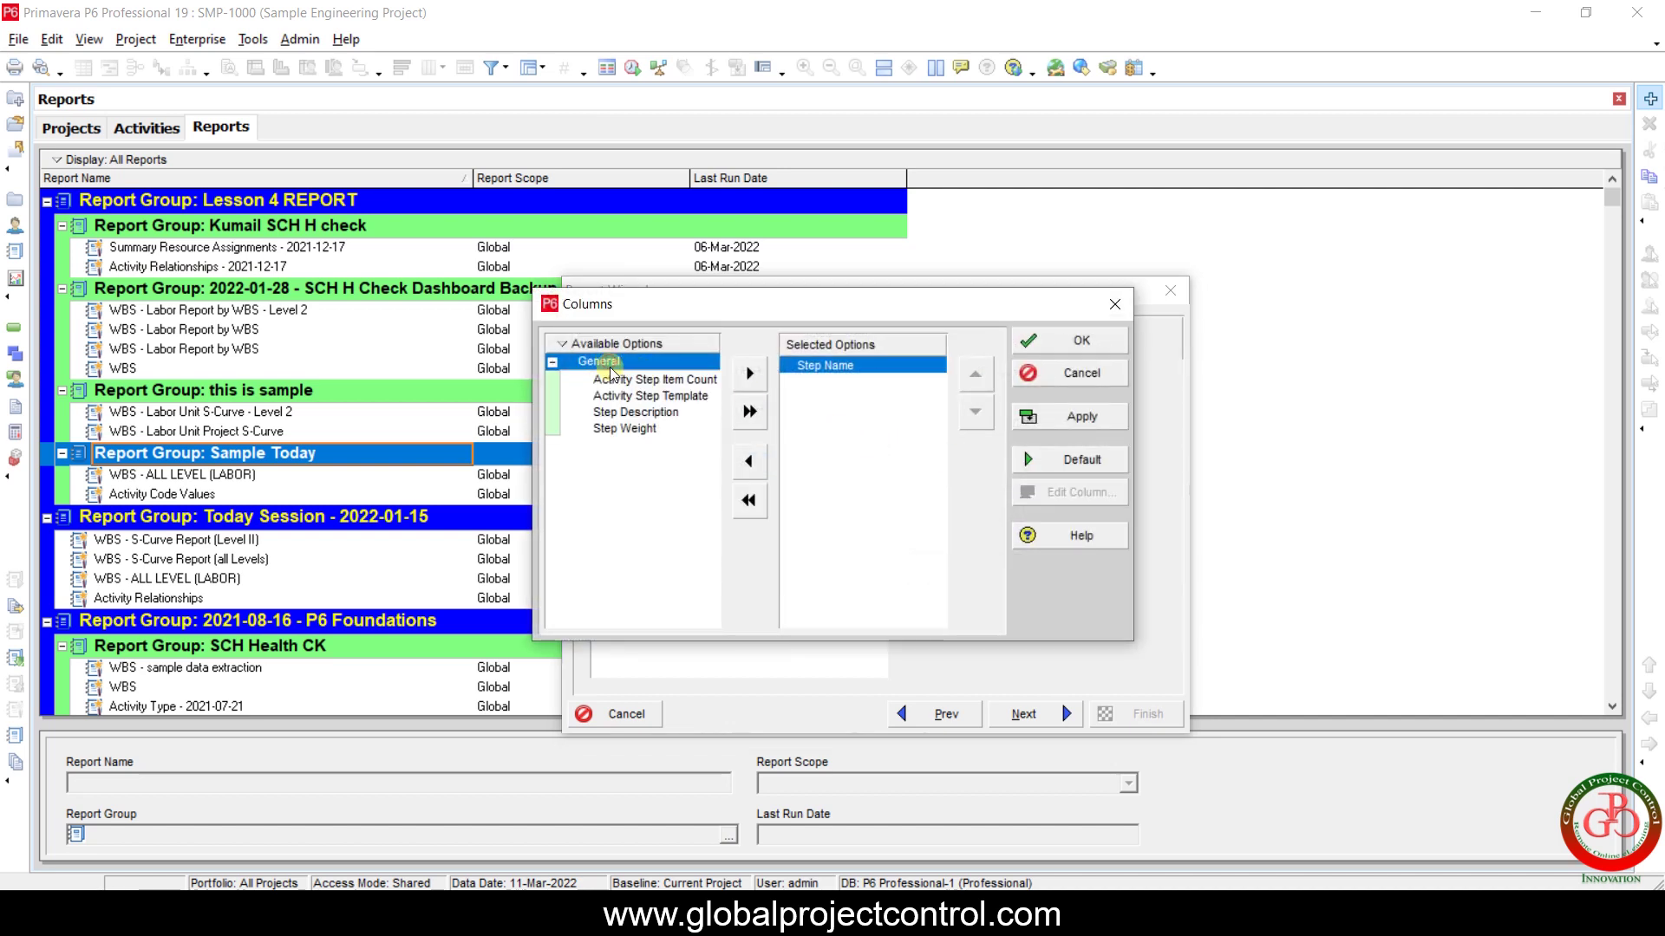
pyautogui.doubleClick(620, 396)
pyautogui.doubleClick(630, 380)
pyautogui.doubleClick(638, 382)
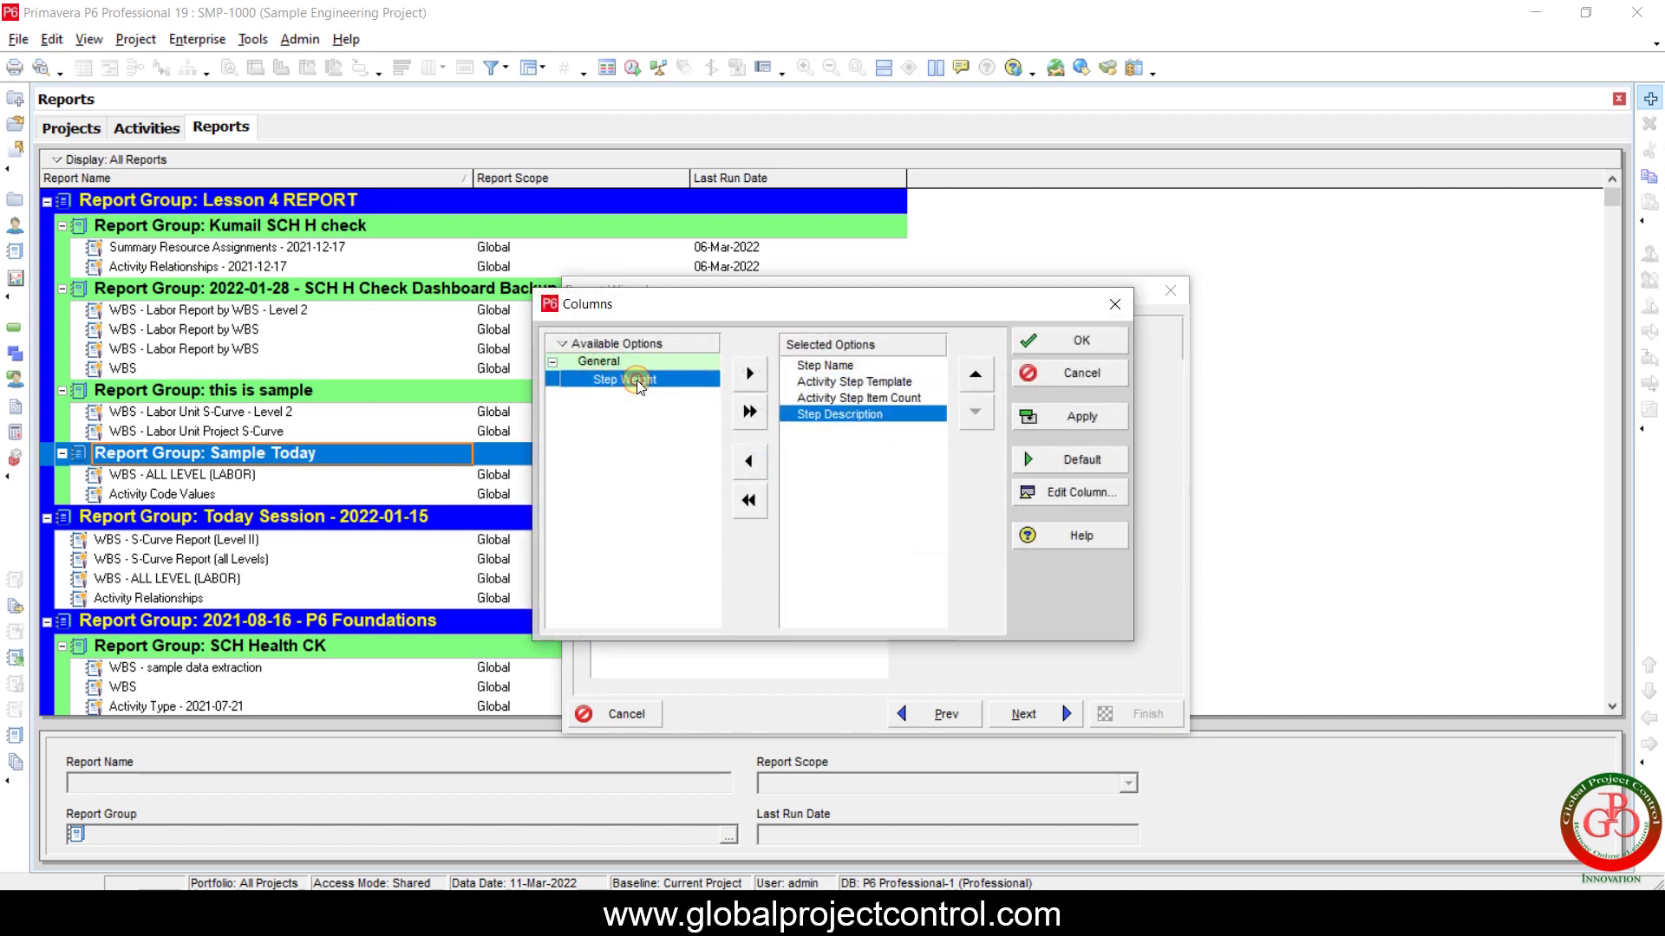
pyautogui.doubleClick(638, 382)
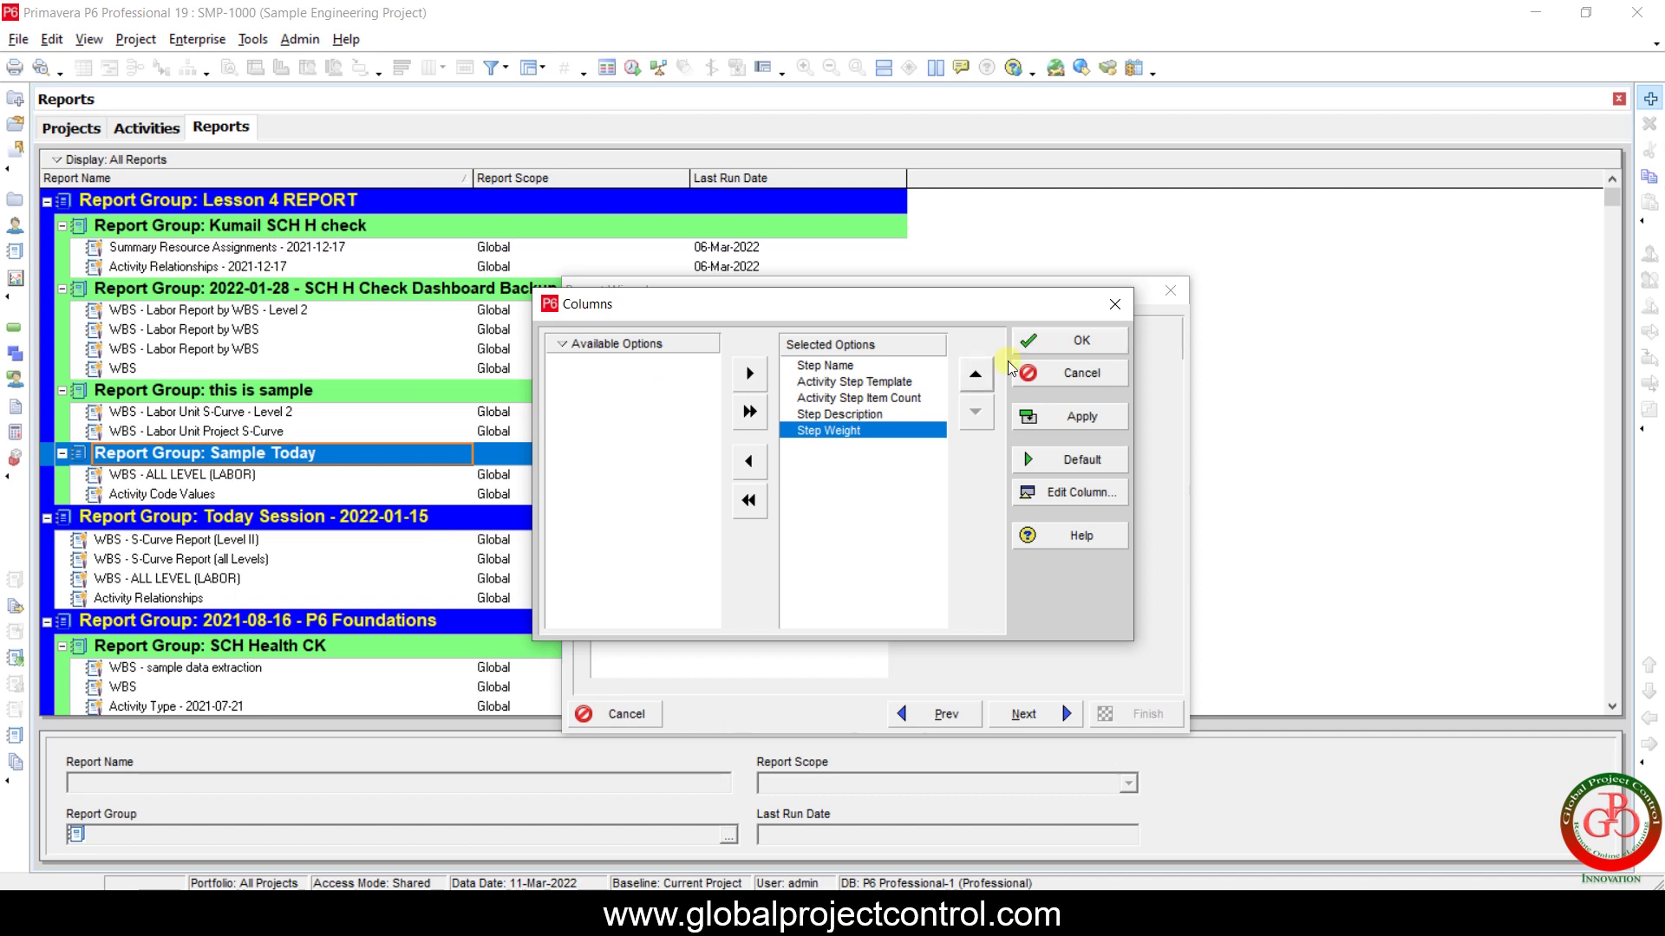
pyautogui.click(837, 366)
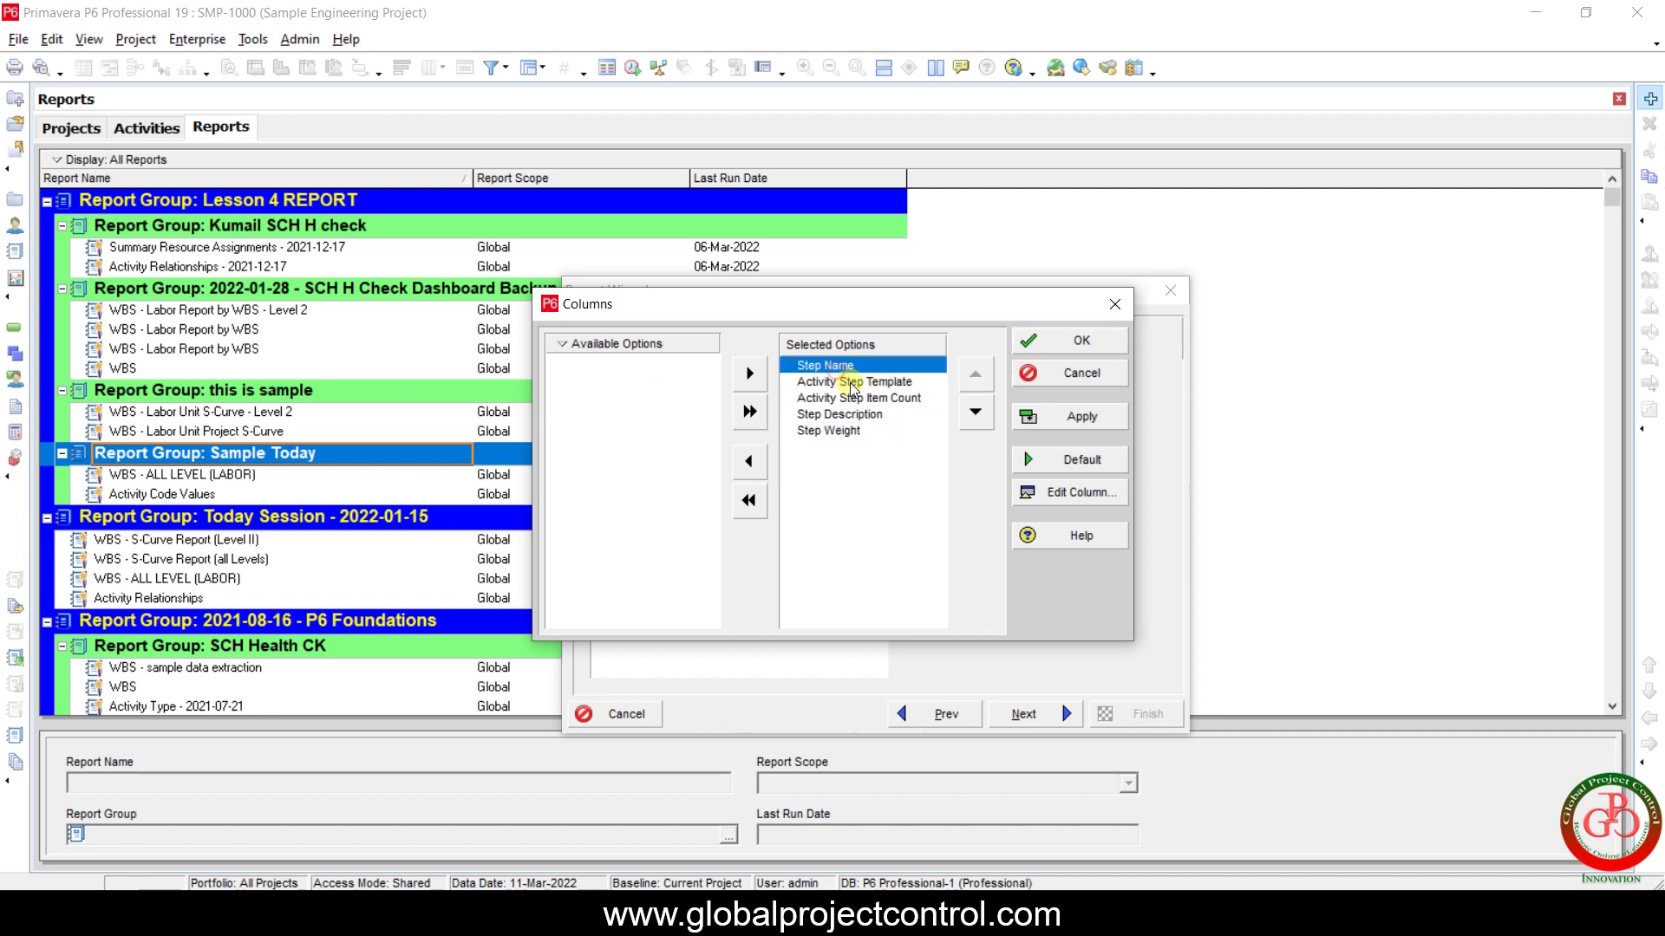
pyautogui.click(848, 383)
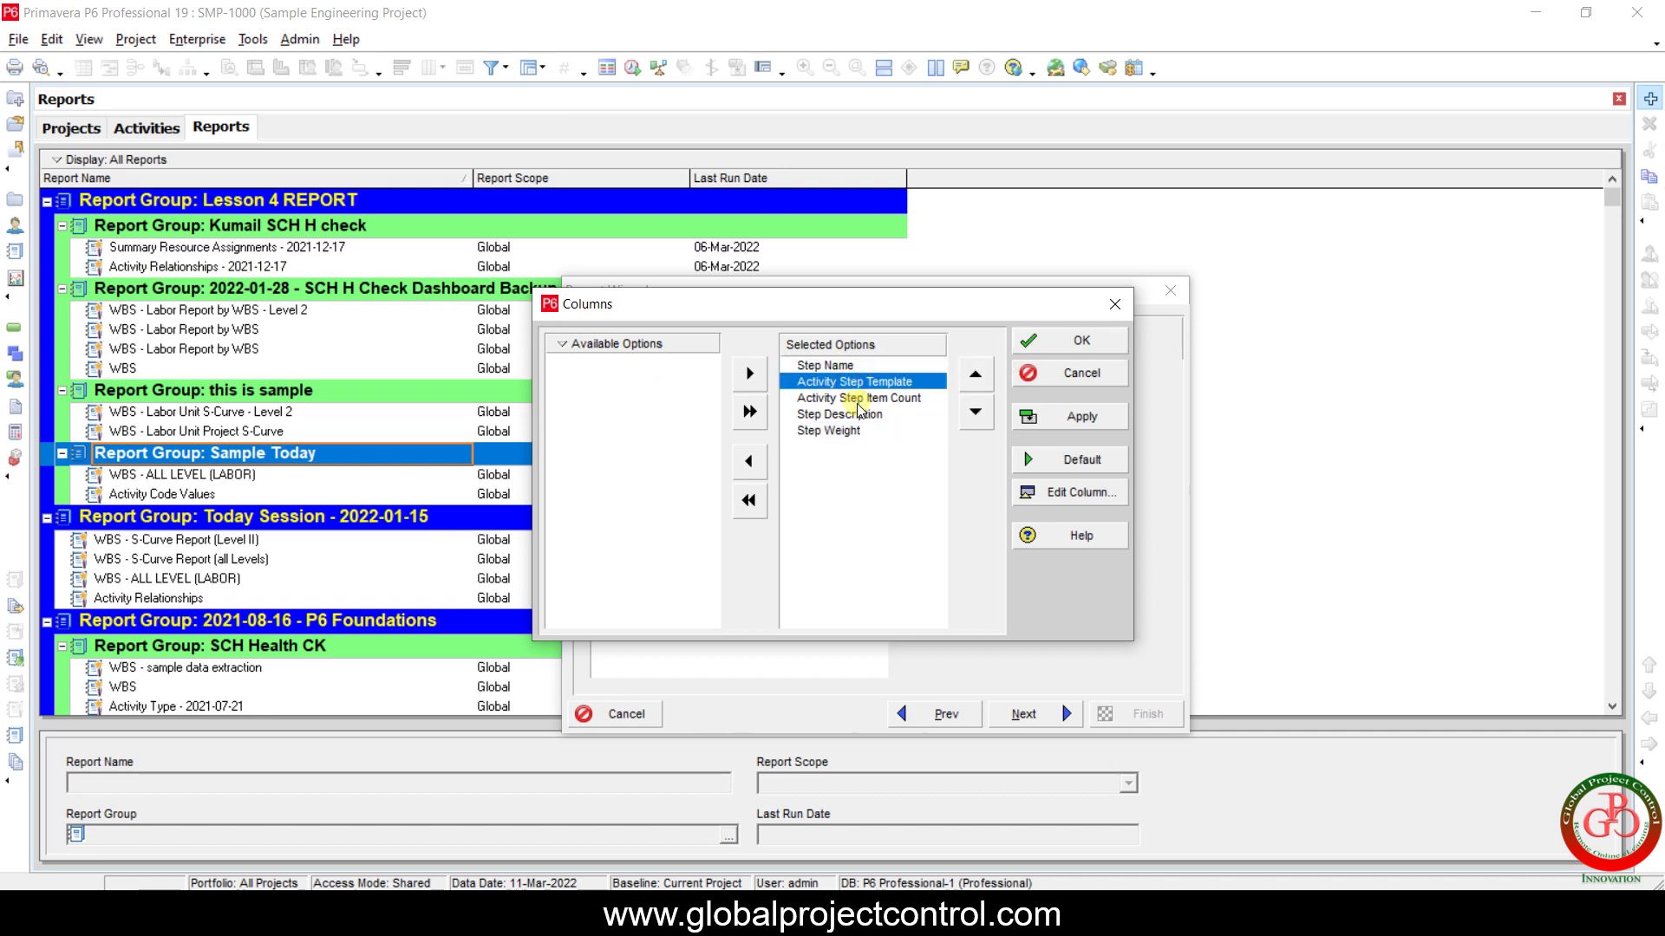
pyautogui.click(858, 400)
pyautogui.click(858, 415)
pyautogui.click(857, 432)
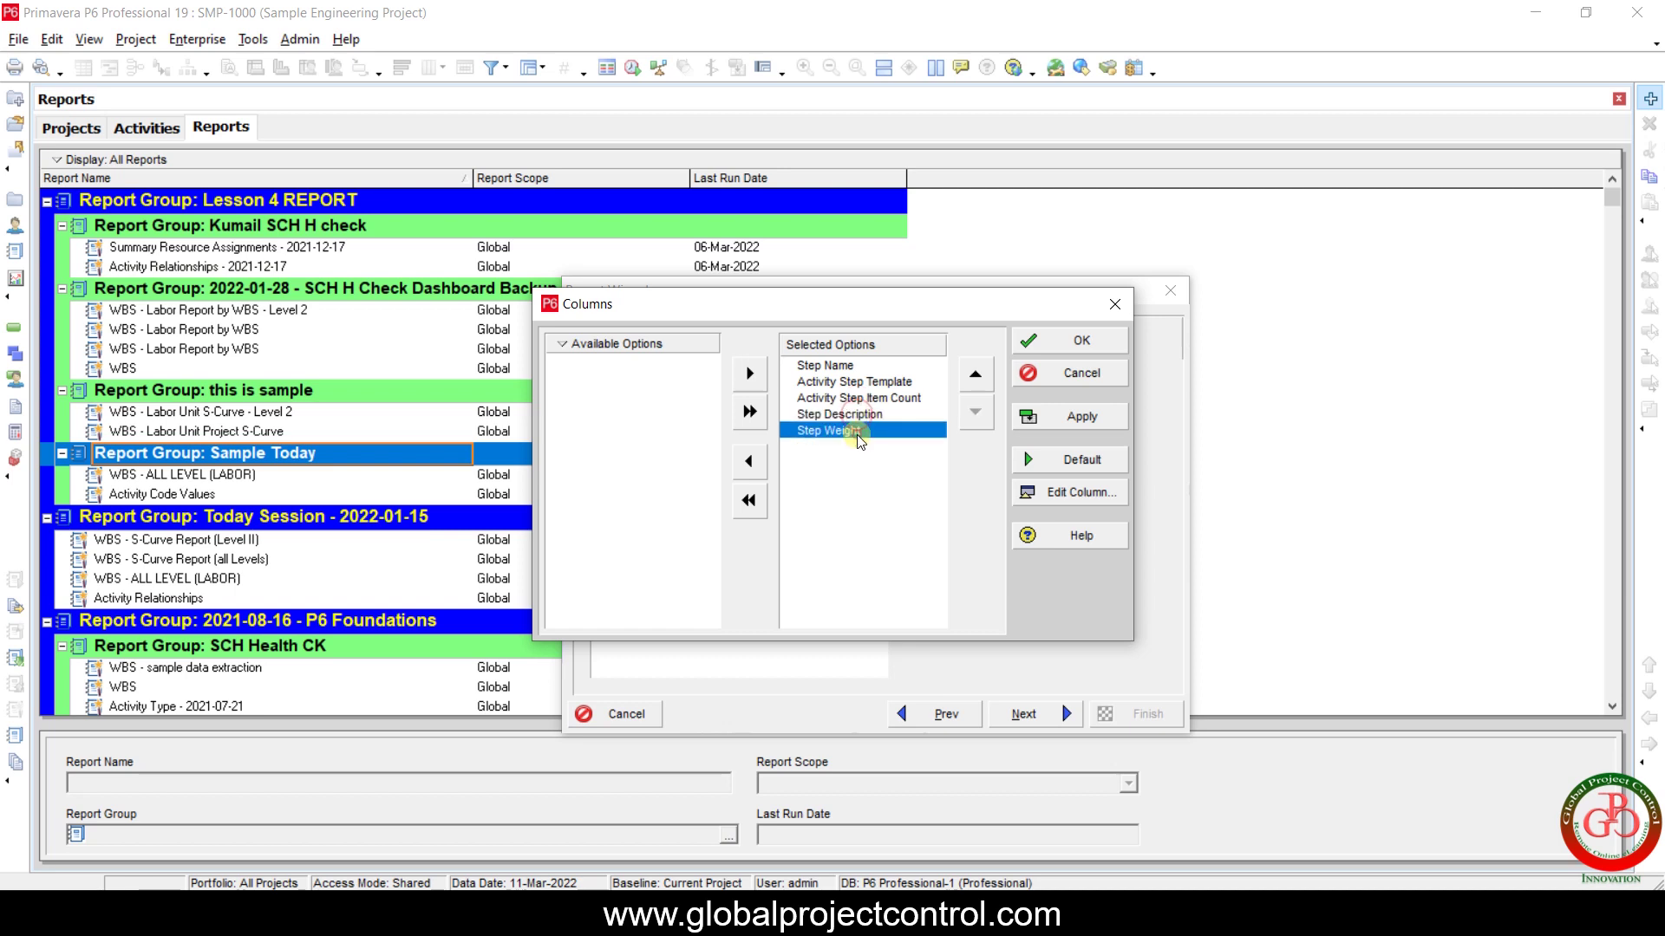
pyautogui.click(1032, 340)
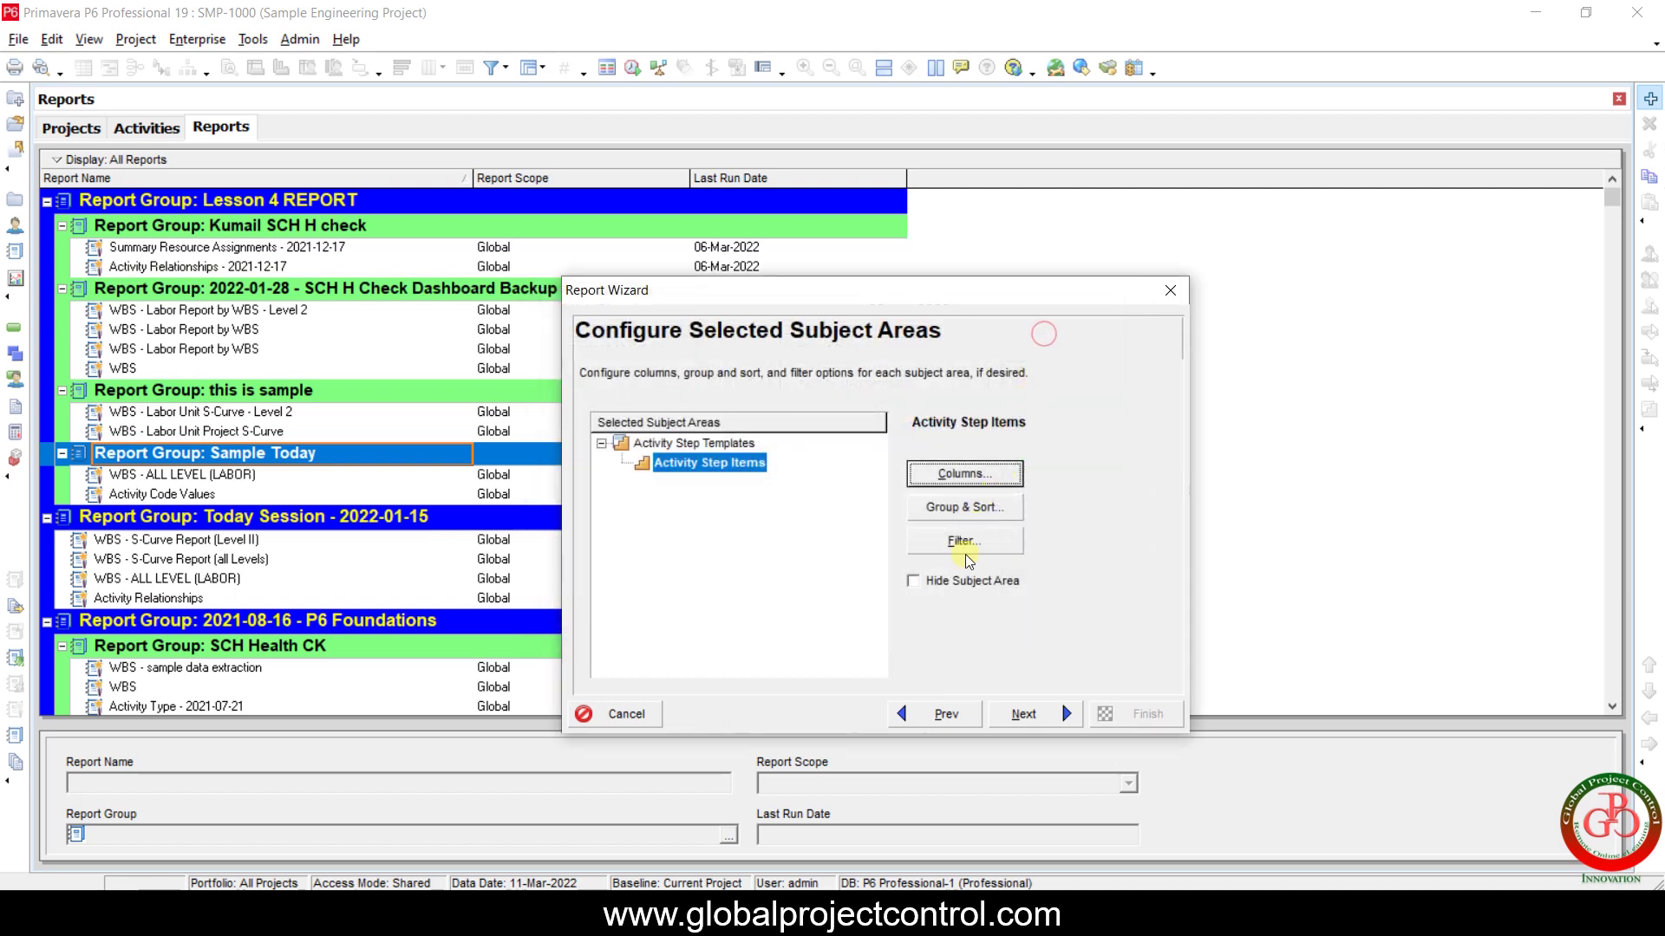
# Change the report's subject area to Activity Steps and continue without adding other subject areas.
pyautogui.click(943, 717)
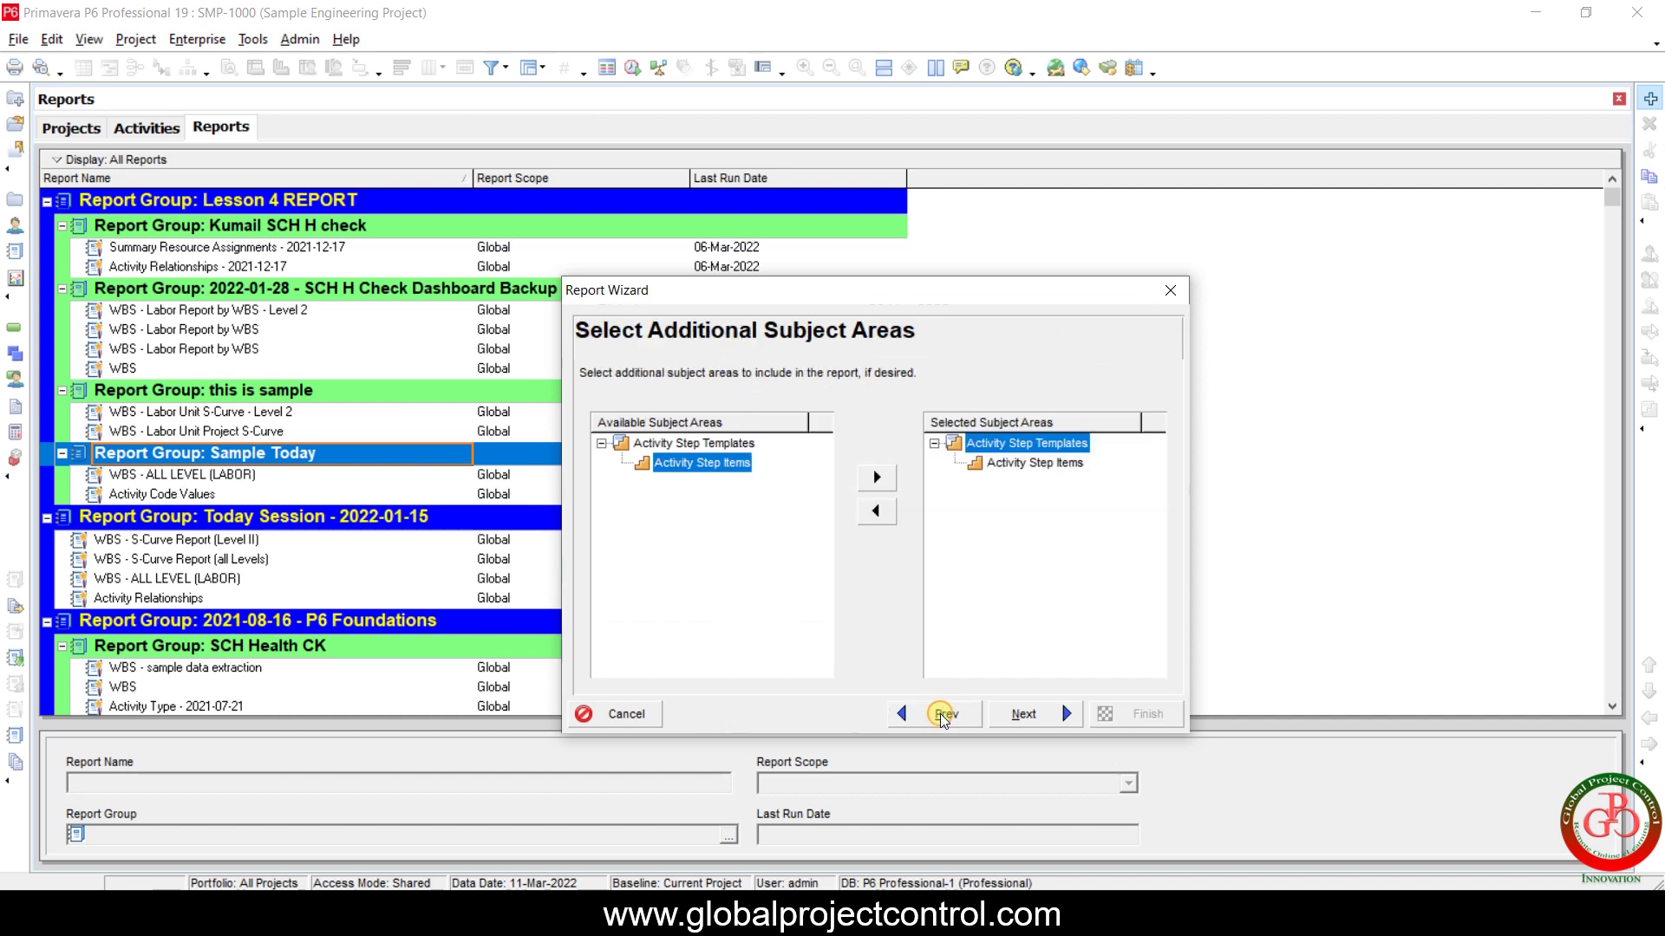
pyautogui.click(941, 716)
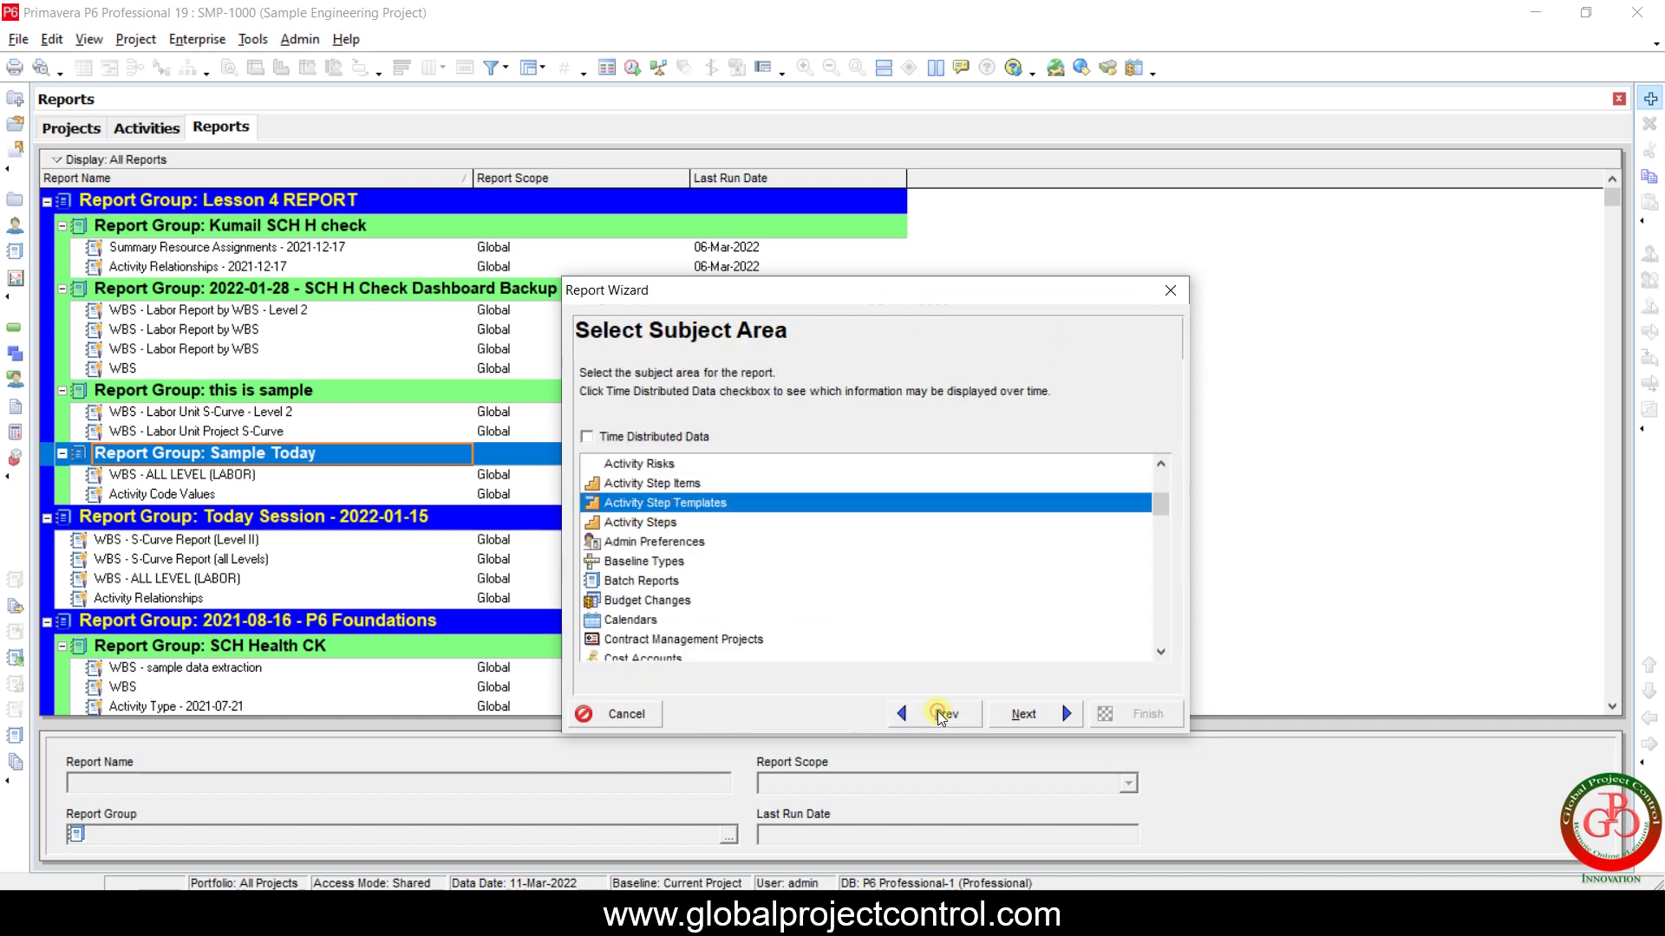
pyautogui.click(663, 525)
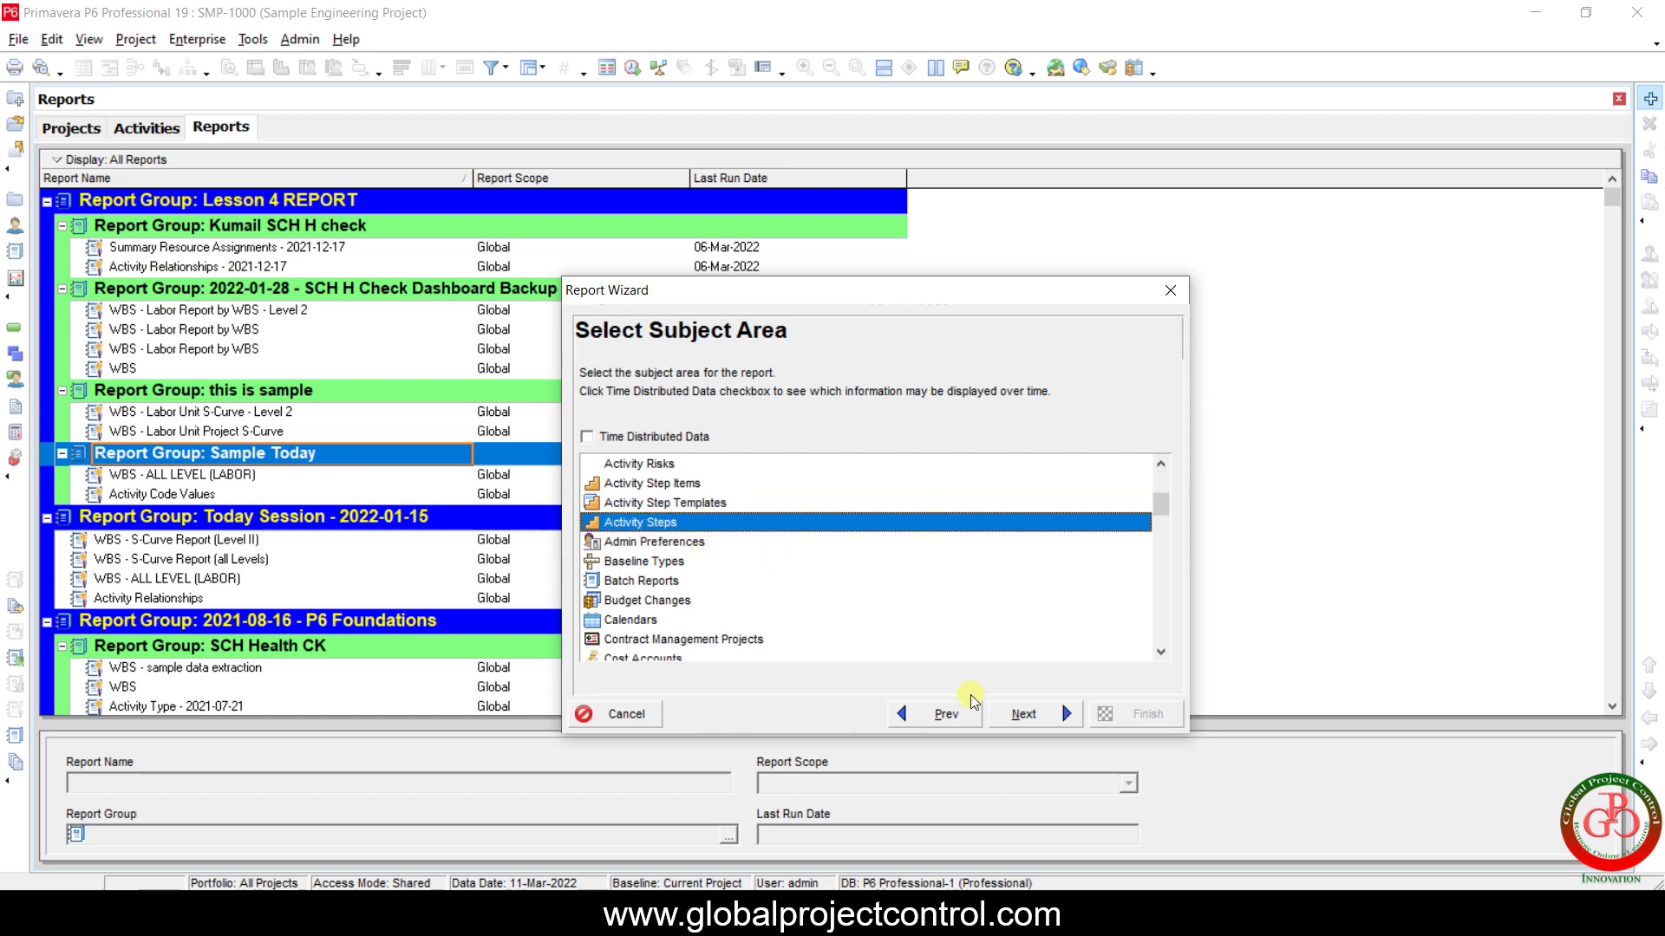
pyautogui.click(1025, 714)
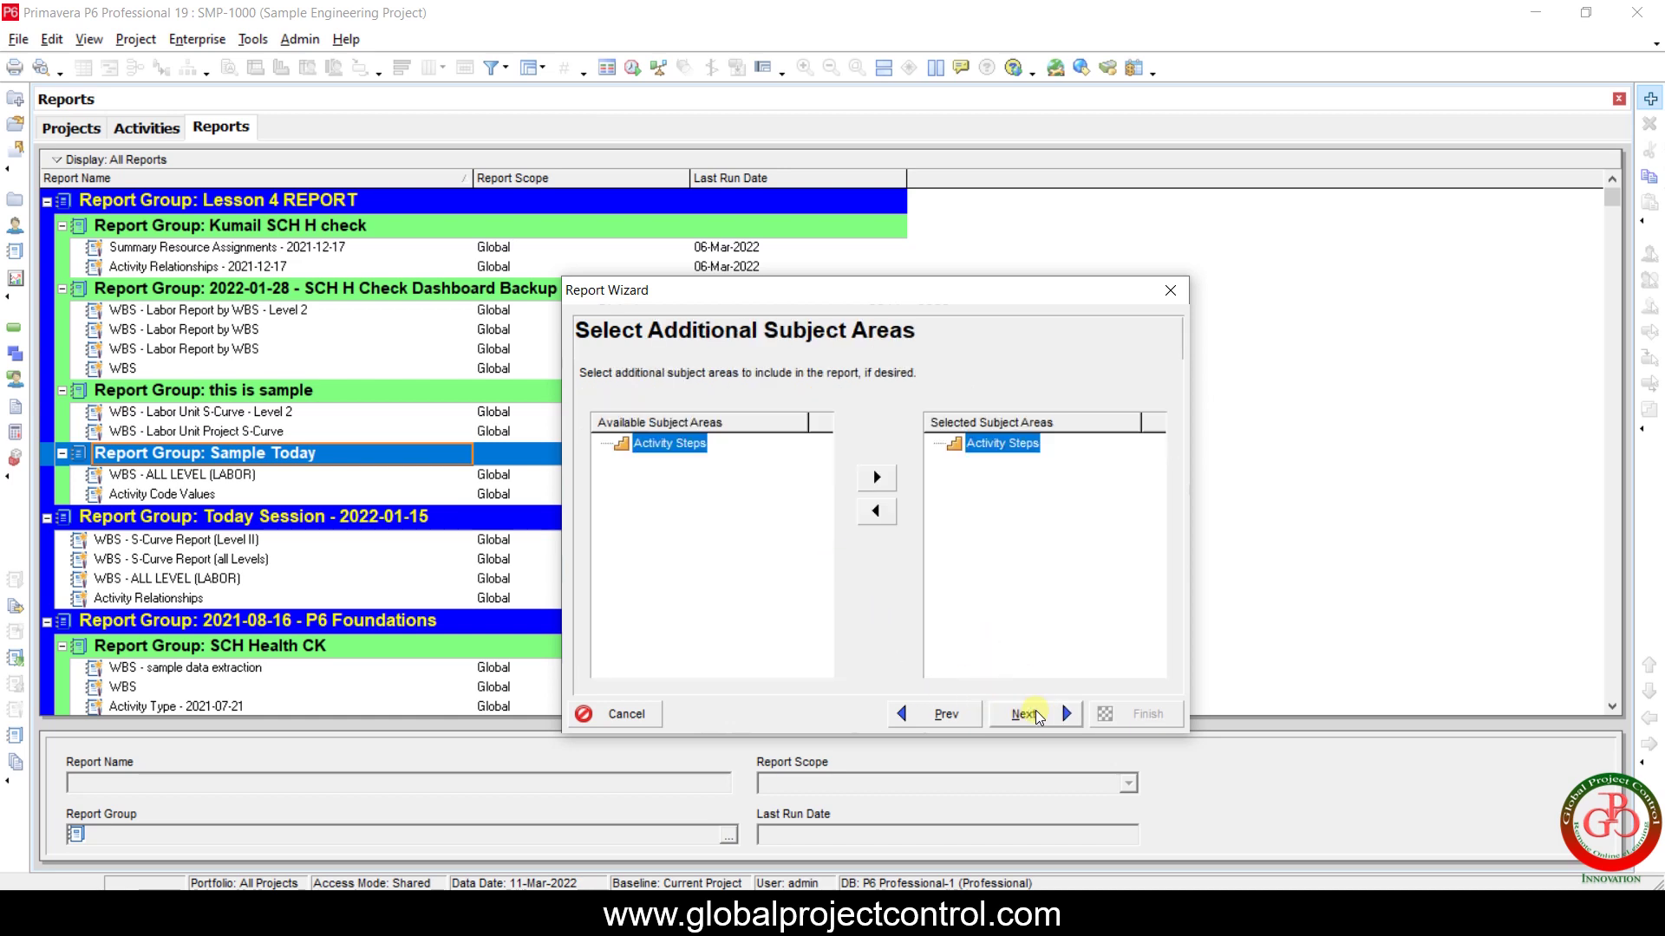
pyautogui.click(1032, 715)
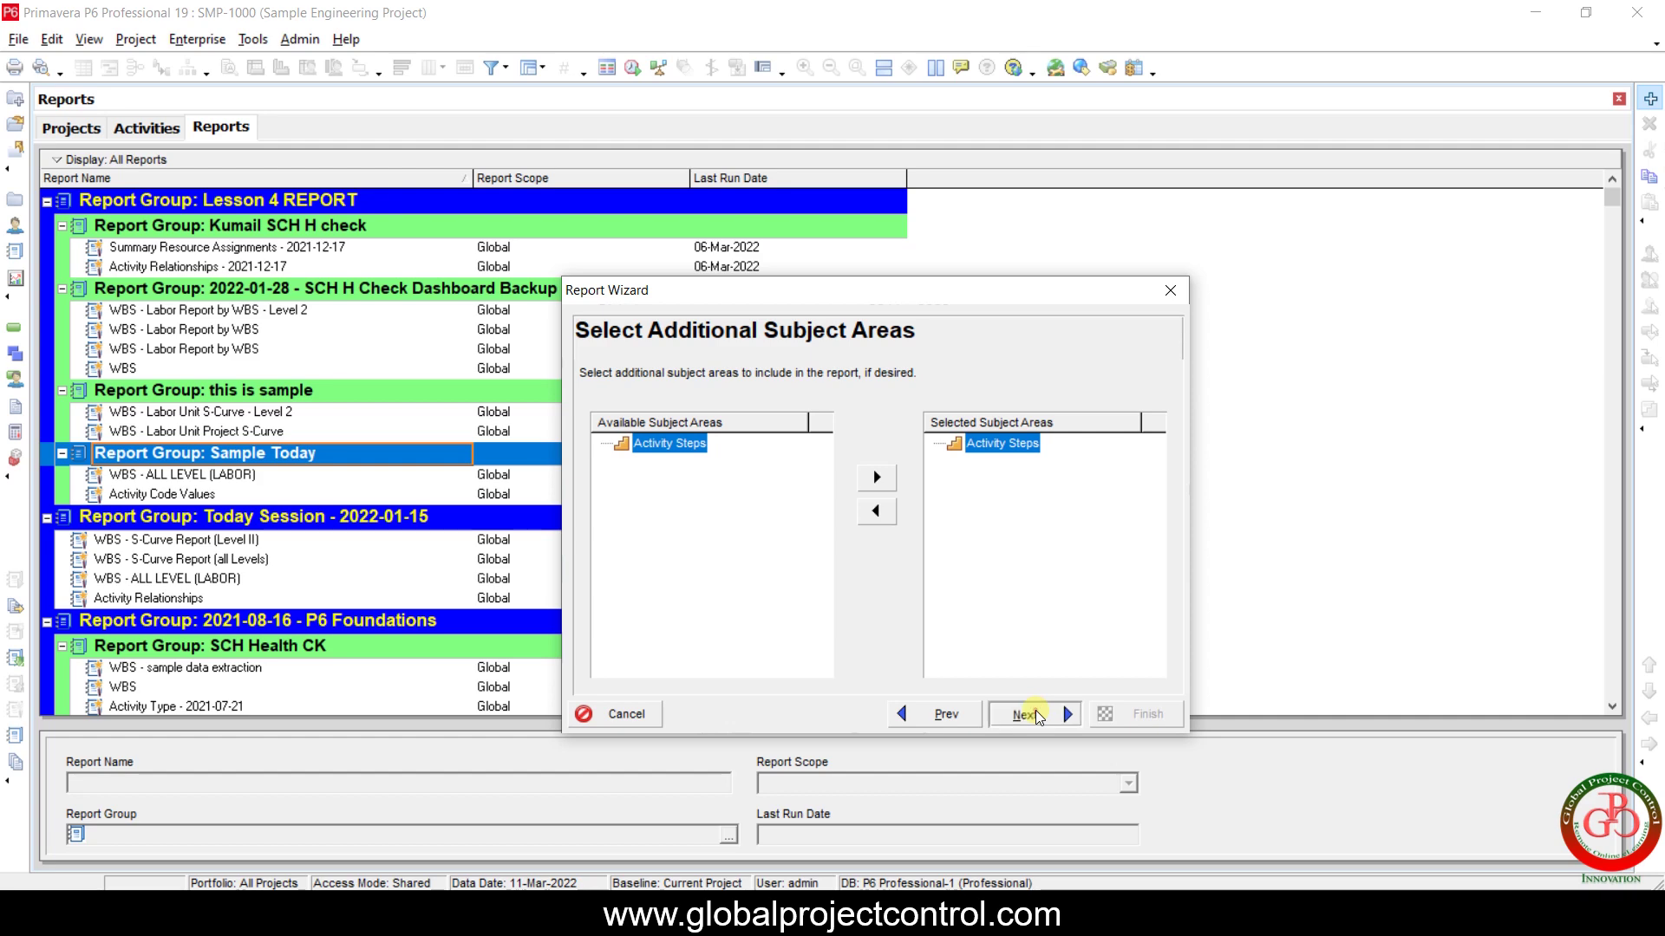
# Add all remaining available columns to Activity Steps, including Activity, Activity ID, Project, Step % Complete, Step Weight and Step Weight Percent.
pyautogui.click(962, 473)
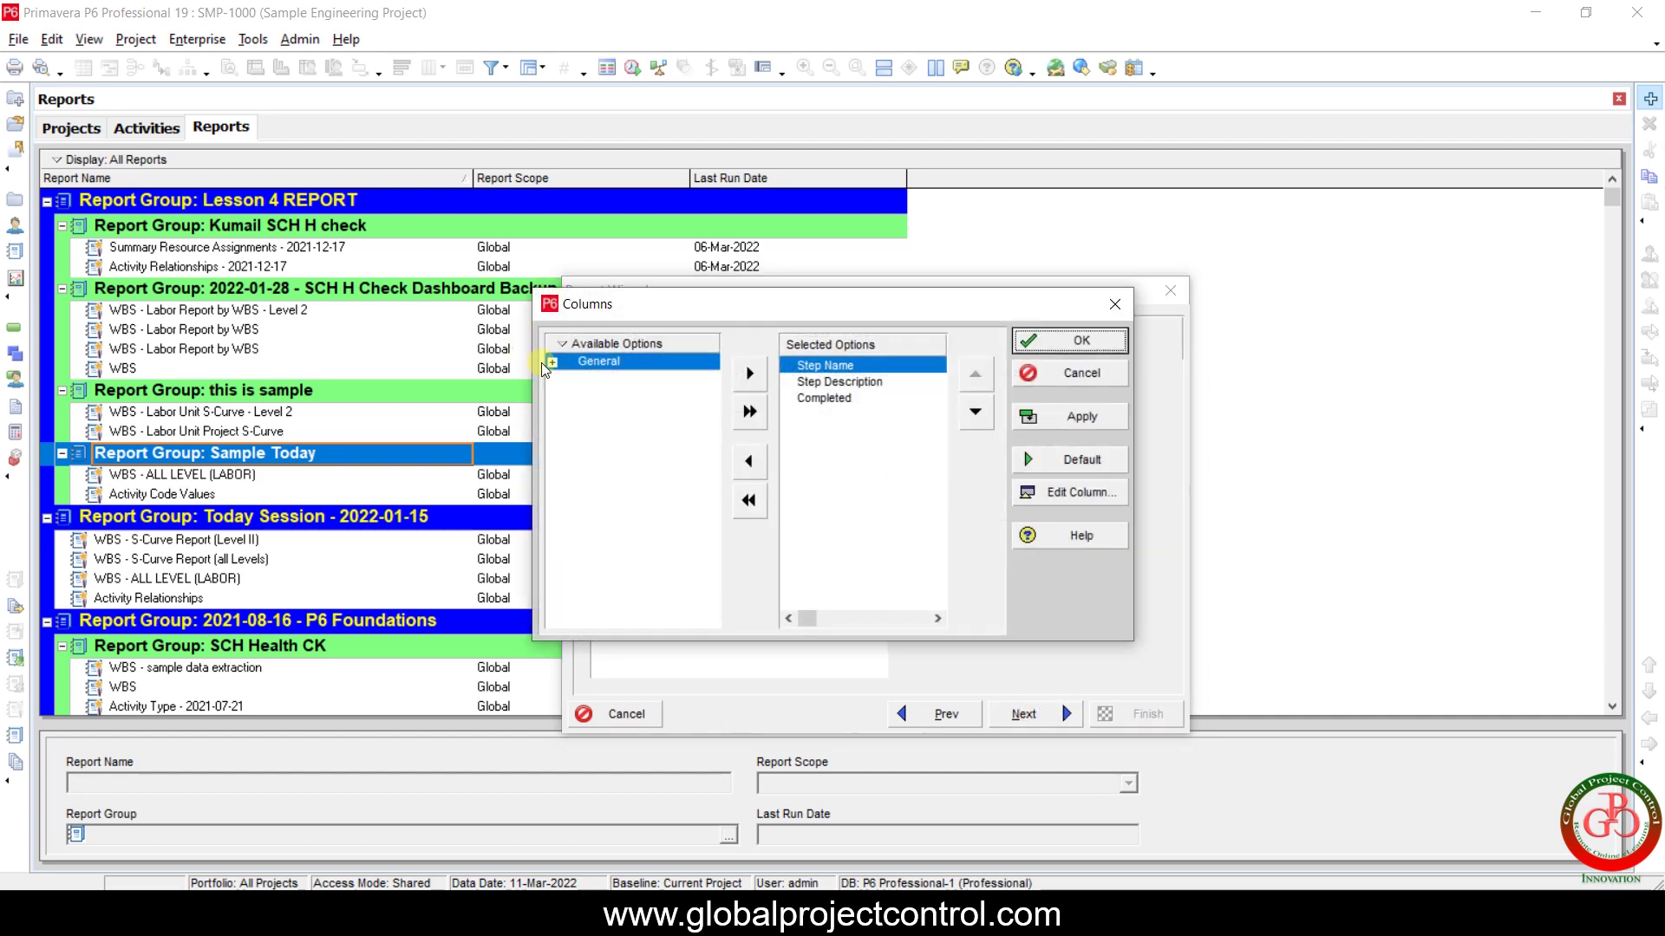
pyautogui.click(552, 363)
pyautogui.doubleClick(607, 382)
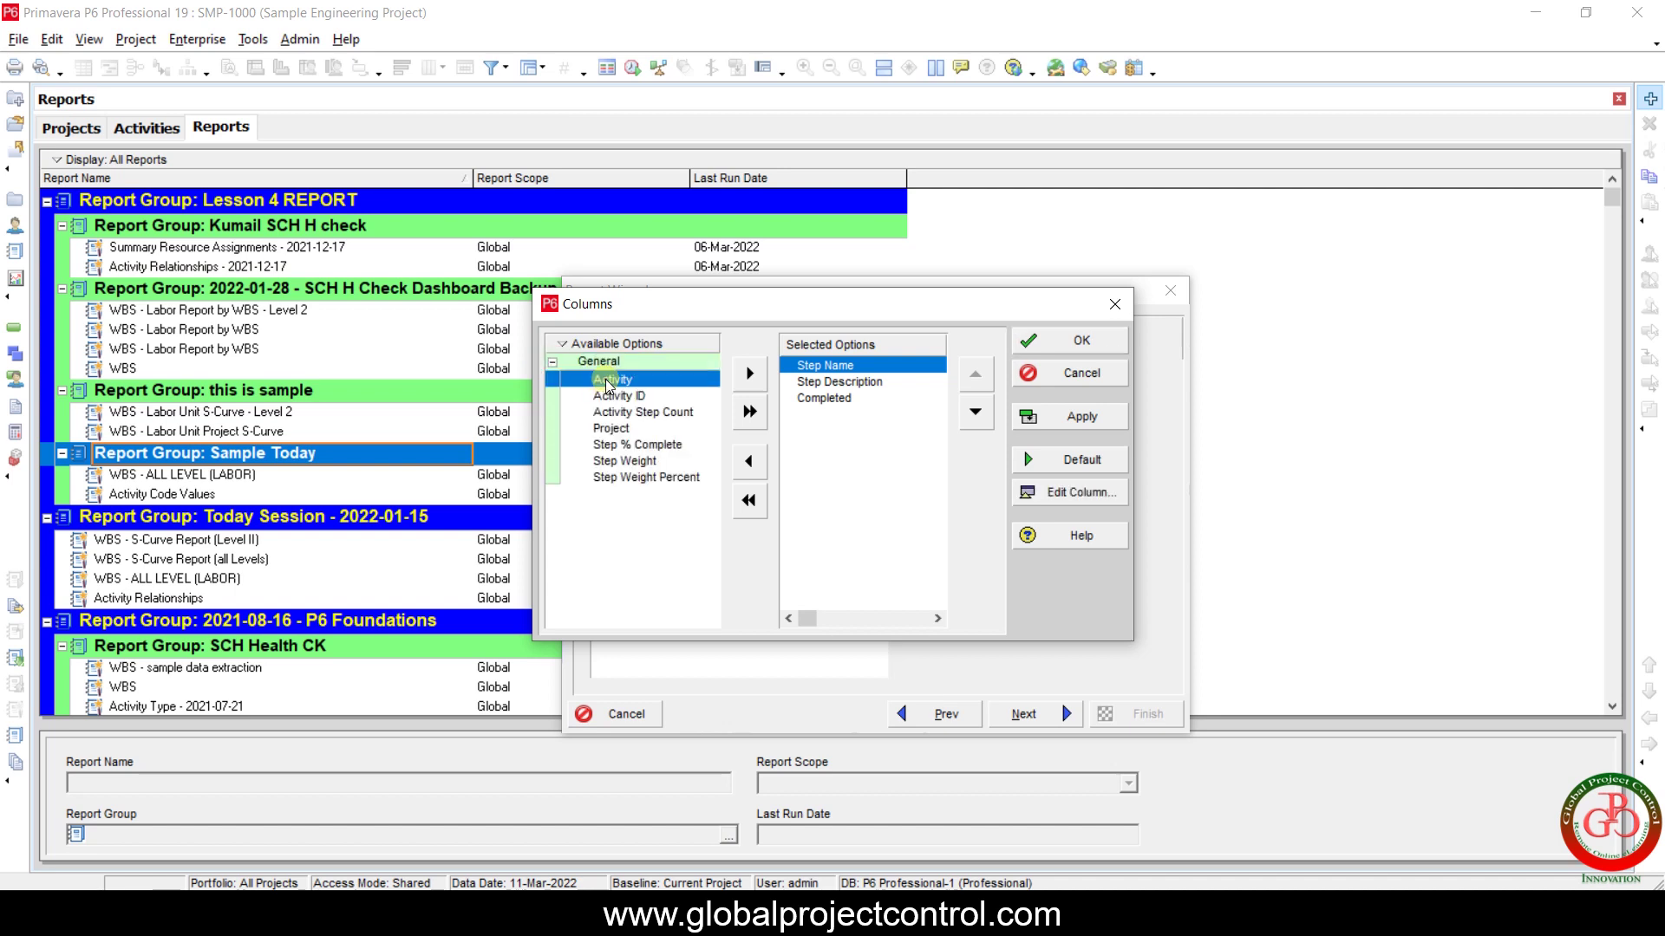
pyautogui.click(749, 411)
pyautogui.click(833, 413)
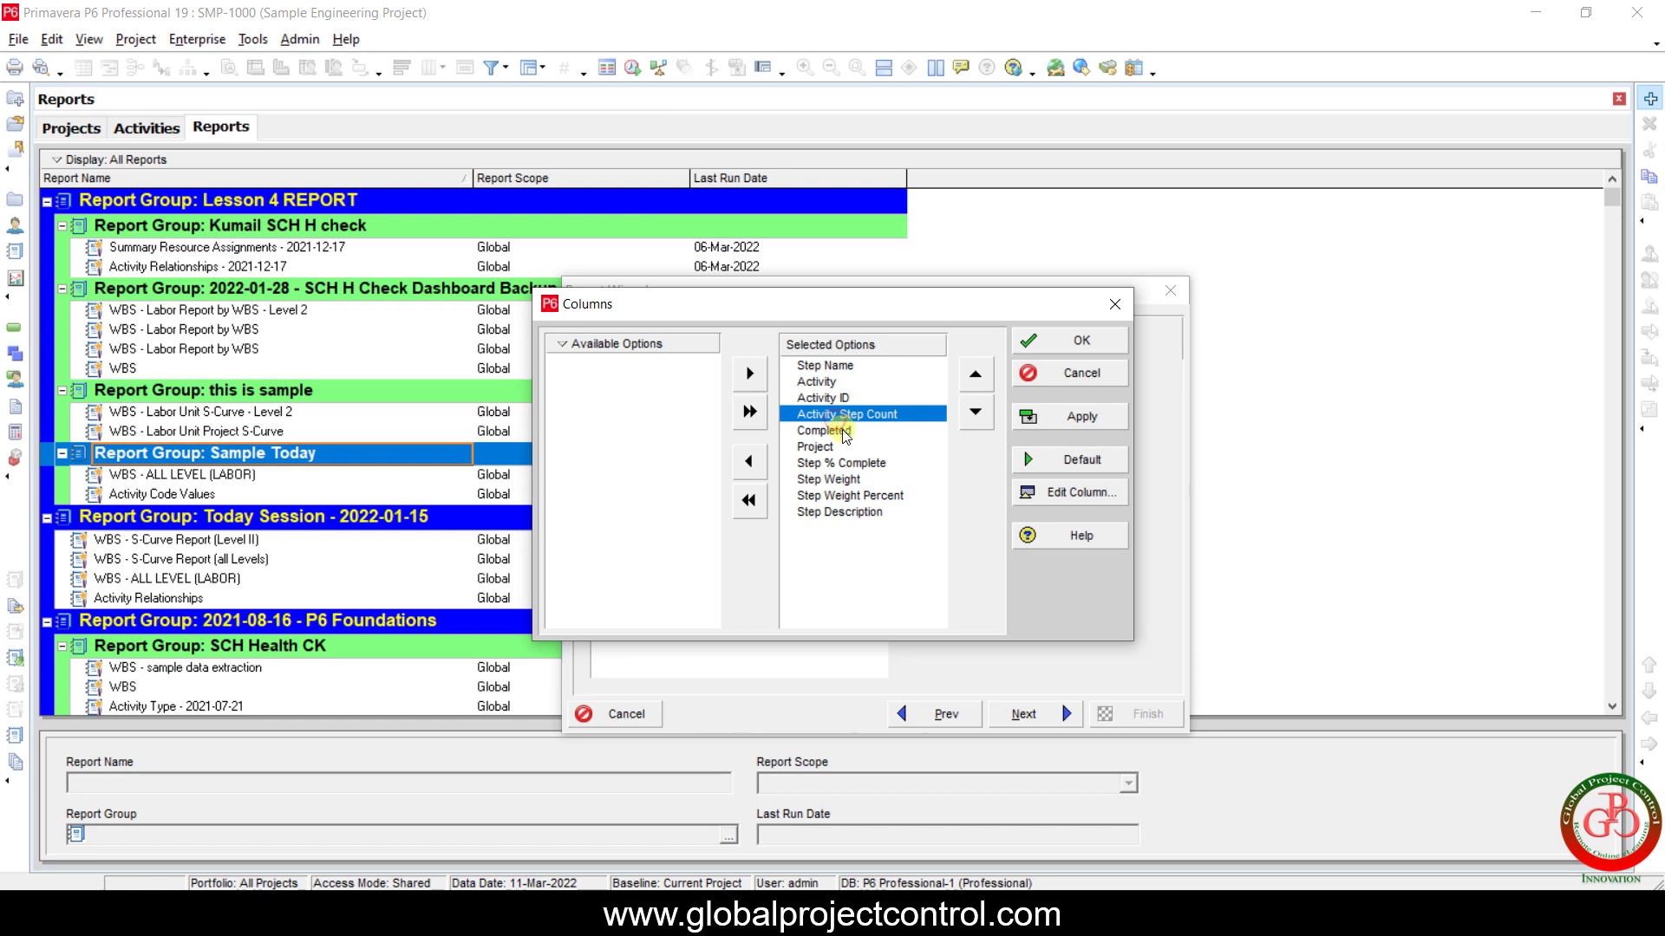
pyautogui.click(834, 399)
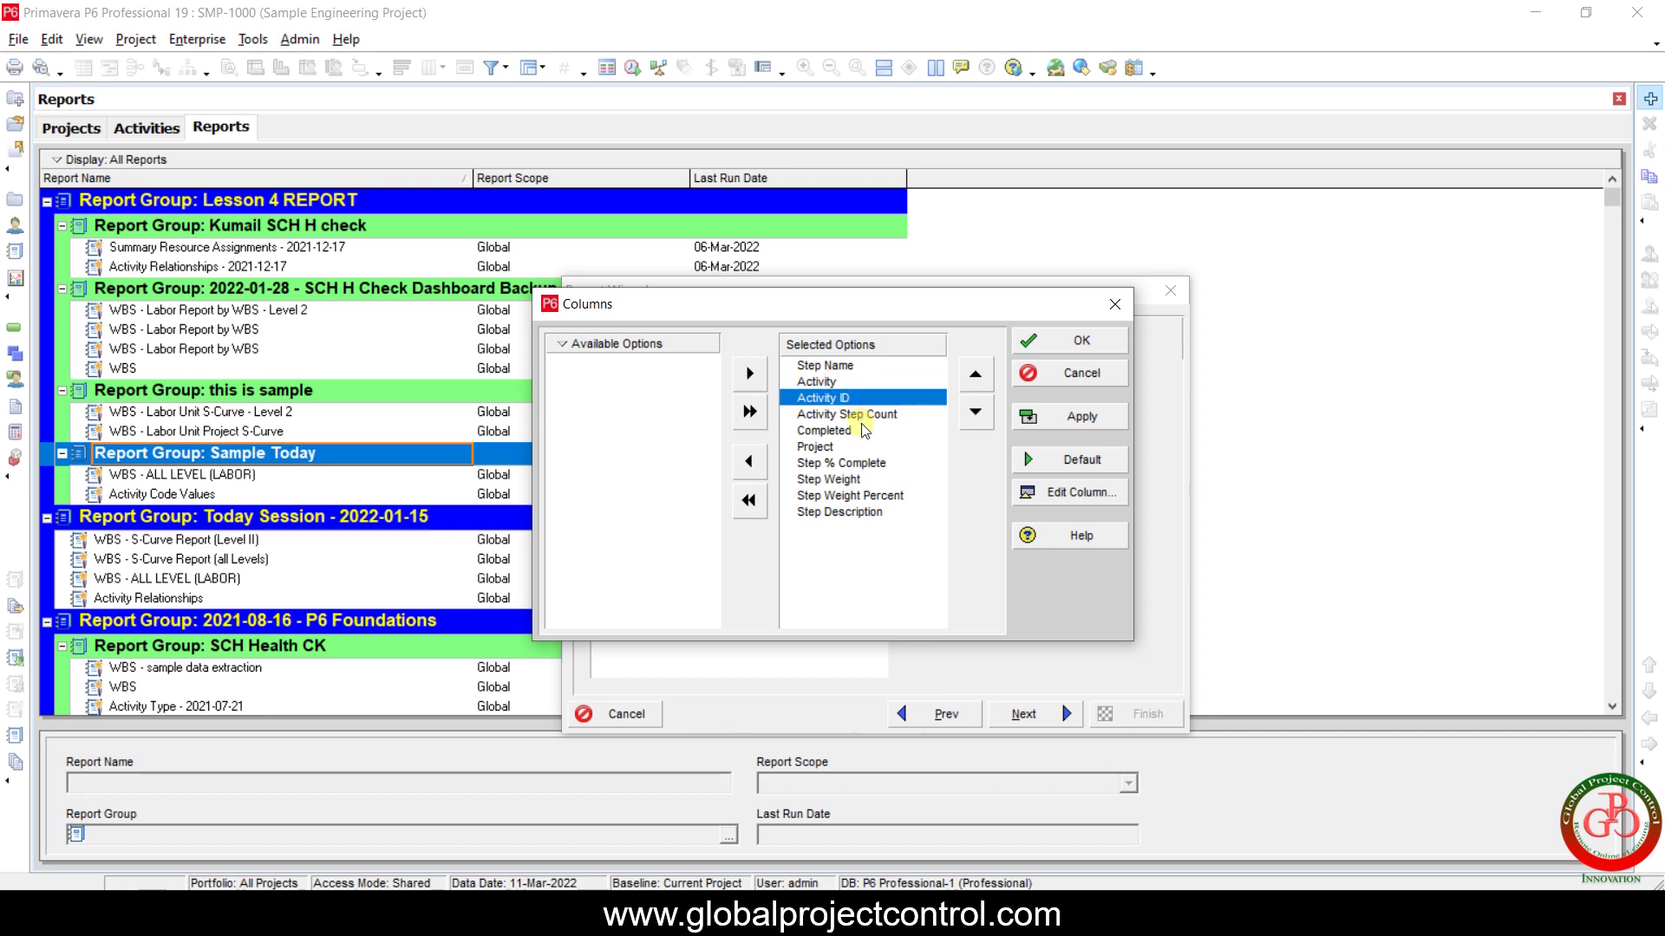
pyautogui.click(850, 448)
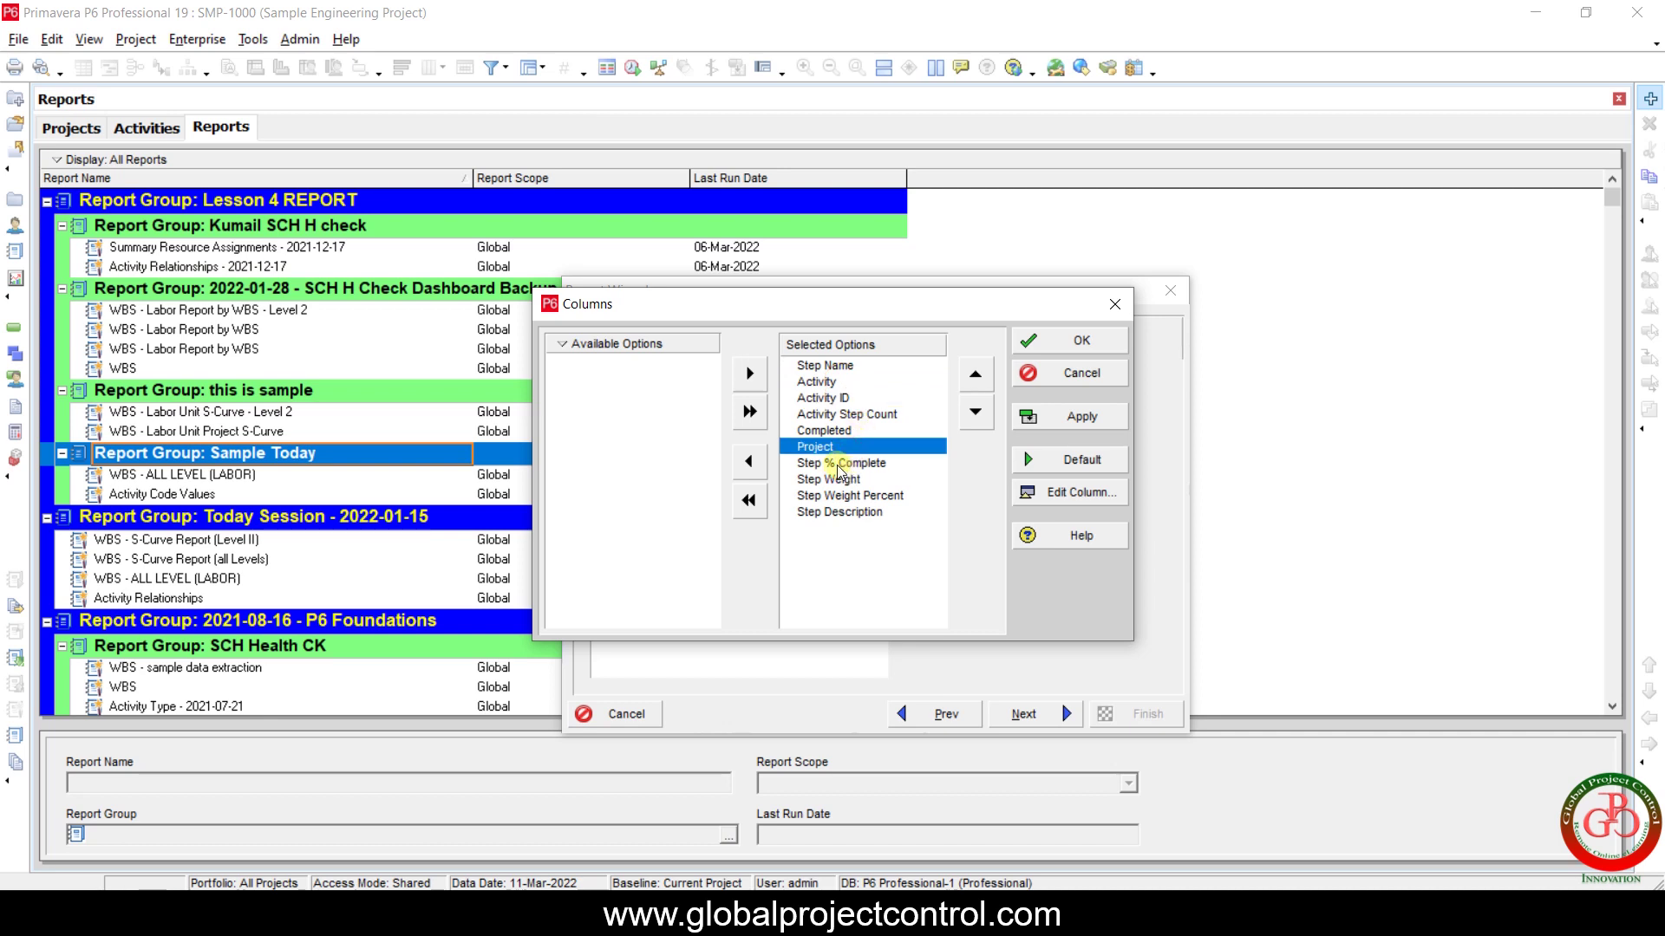
pyautogui.click(1062, 346)
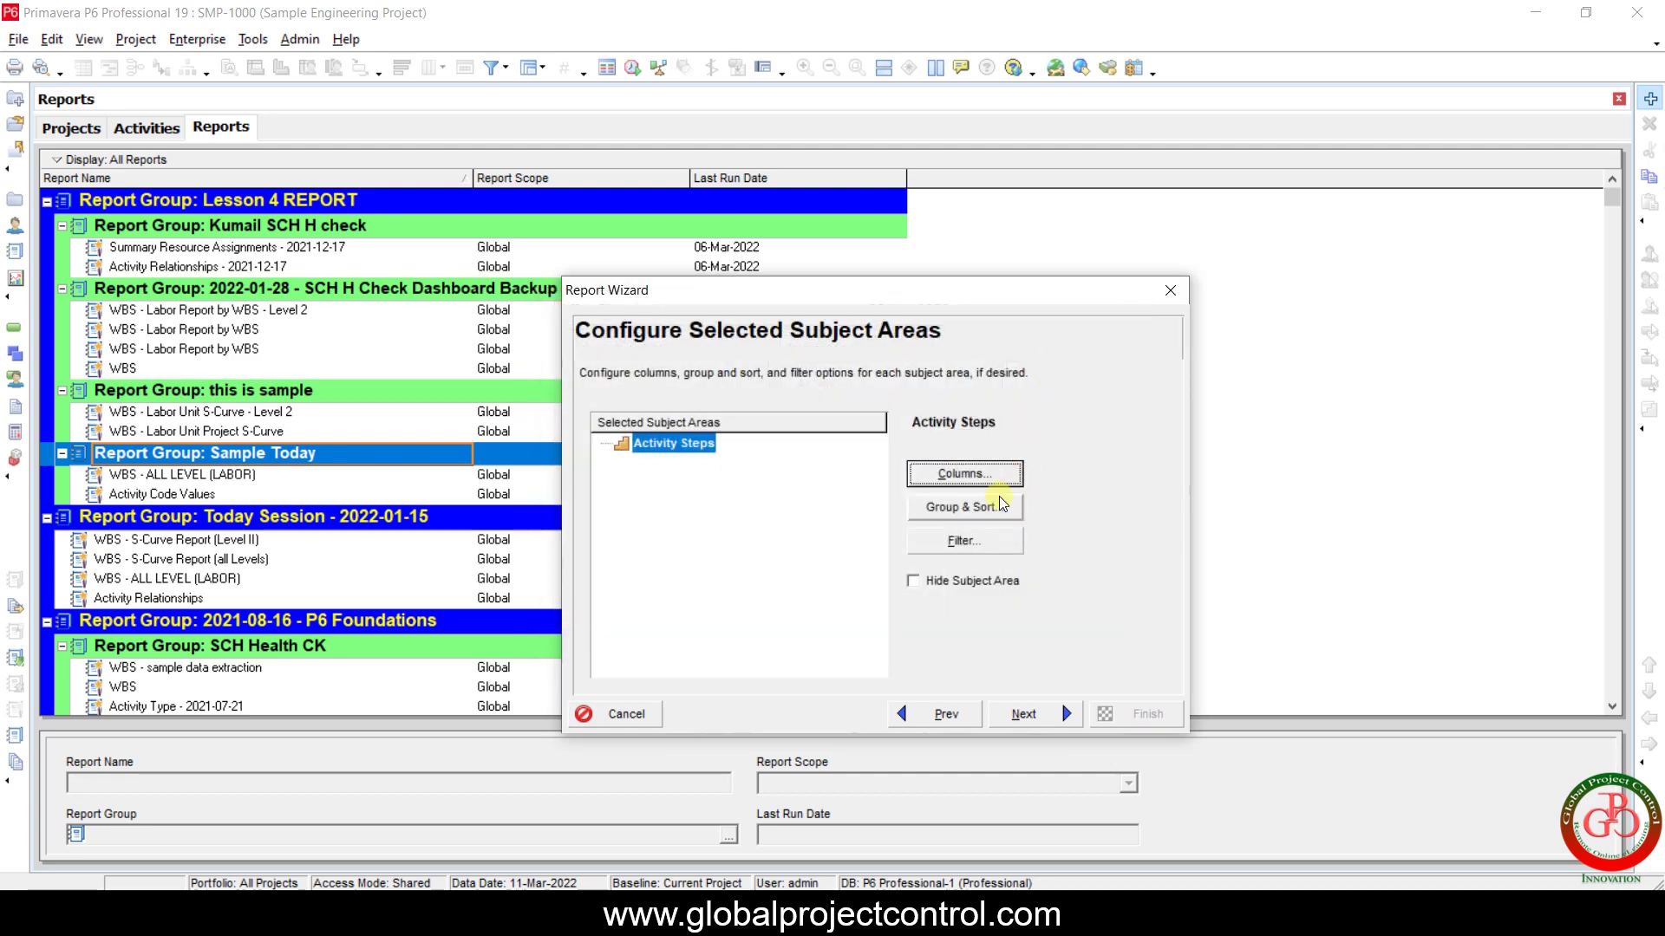
# Accept the WBS grouping for Activity Steps with all levels and confirm the filter without any conditions.
pyautogui.click(986, 506)
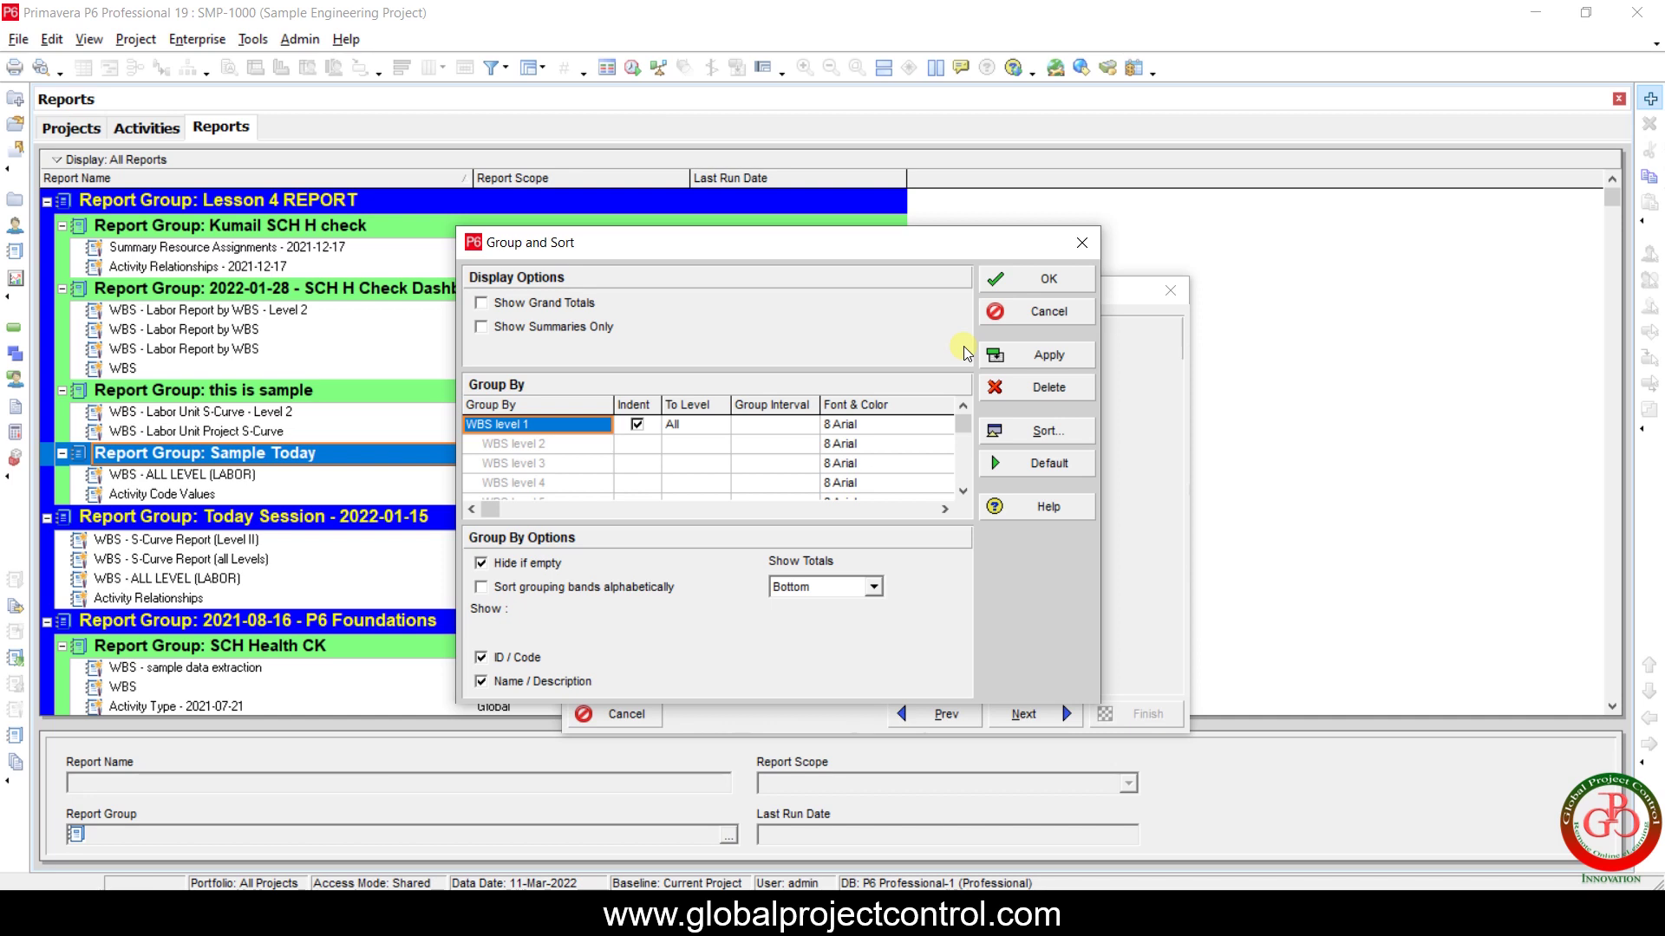
pyautogui.click(1068, 283)
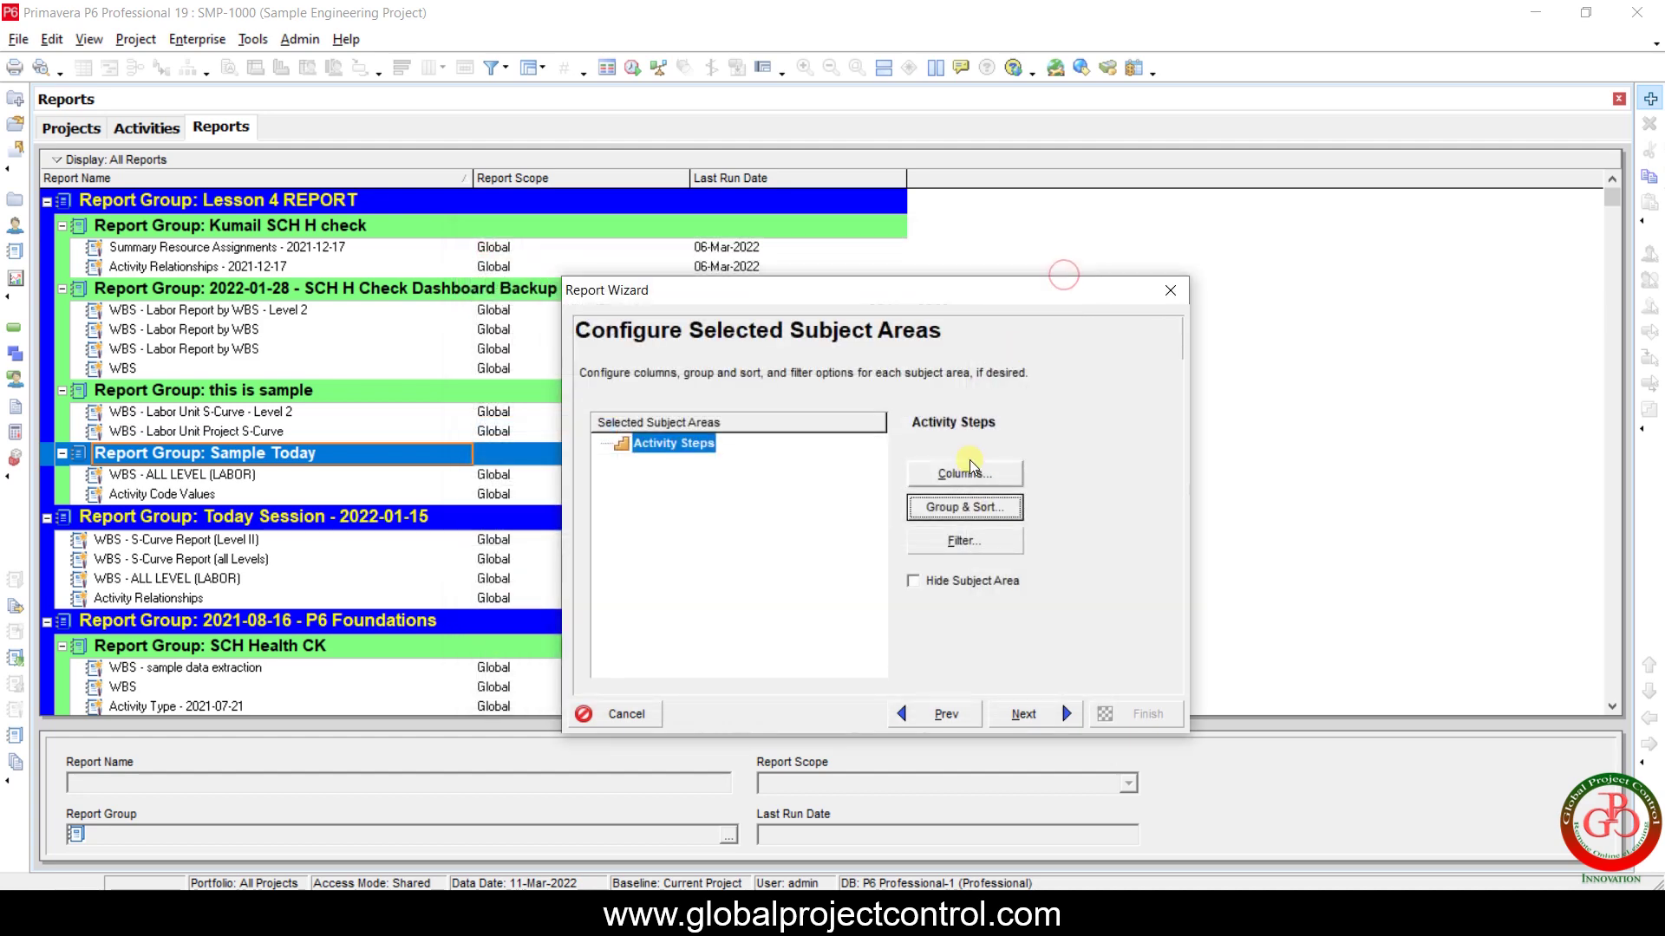
pyautogui.click(964, 542)
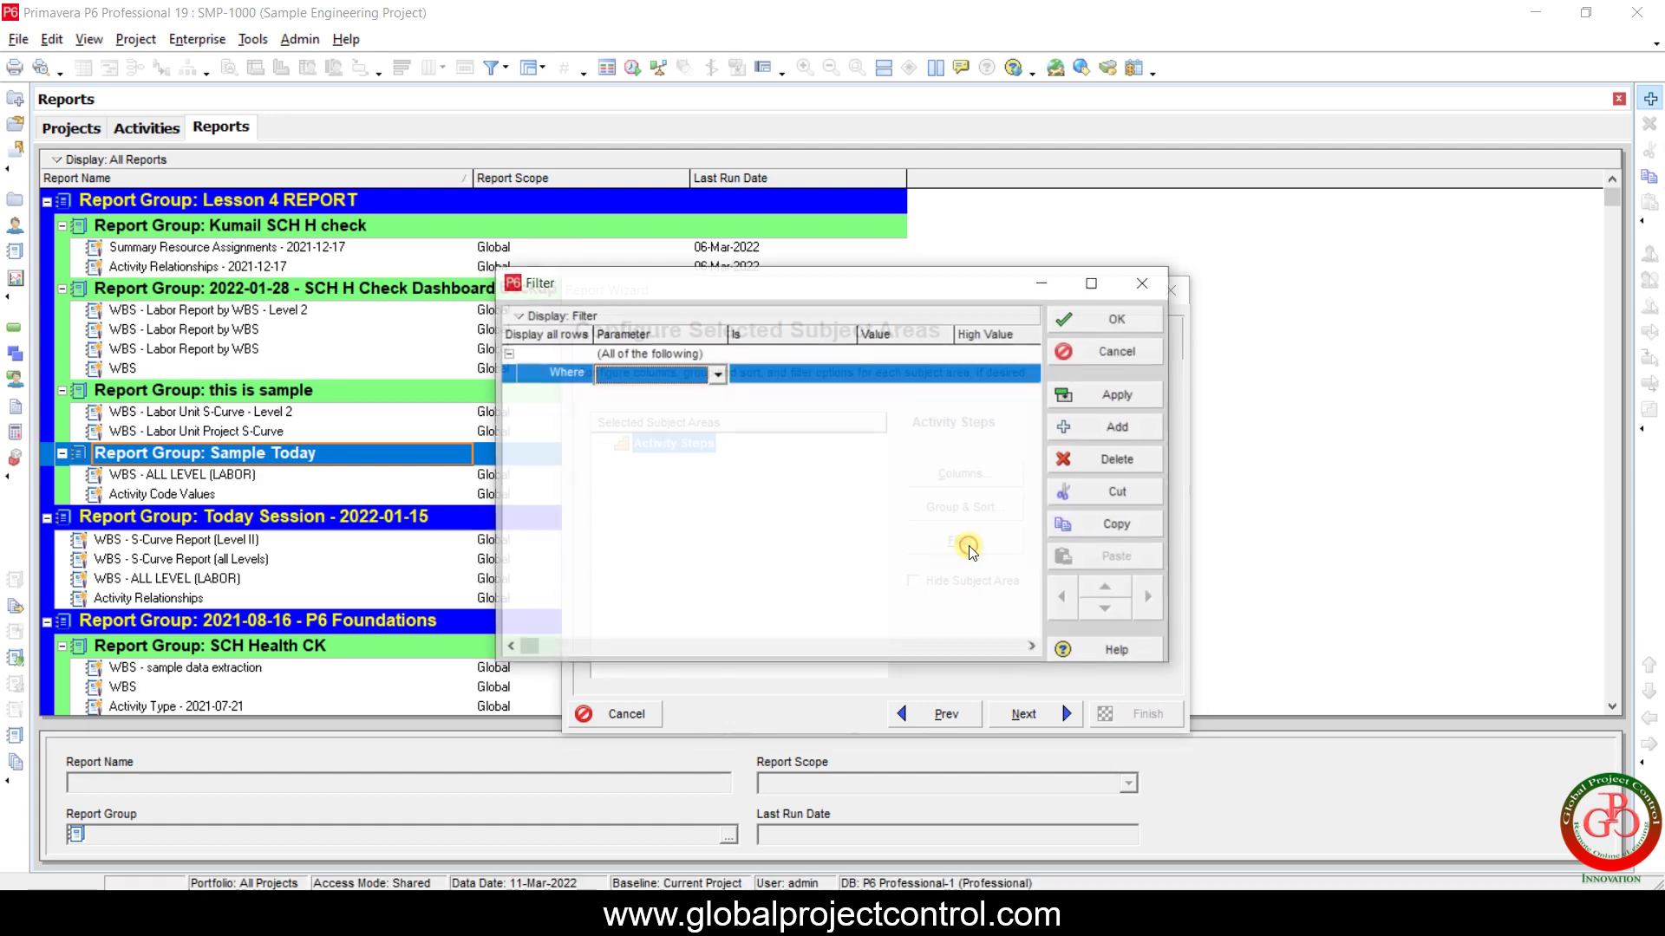
pyautogui.click(704, 381)
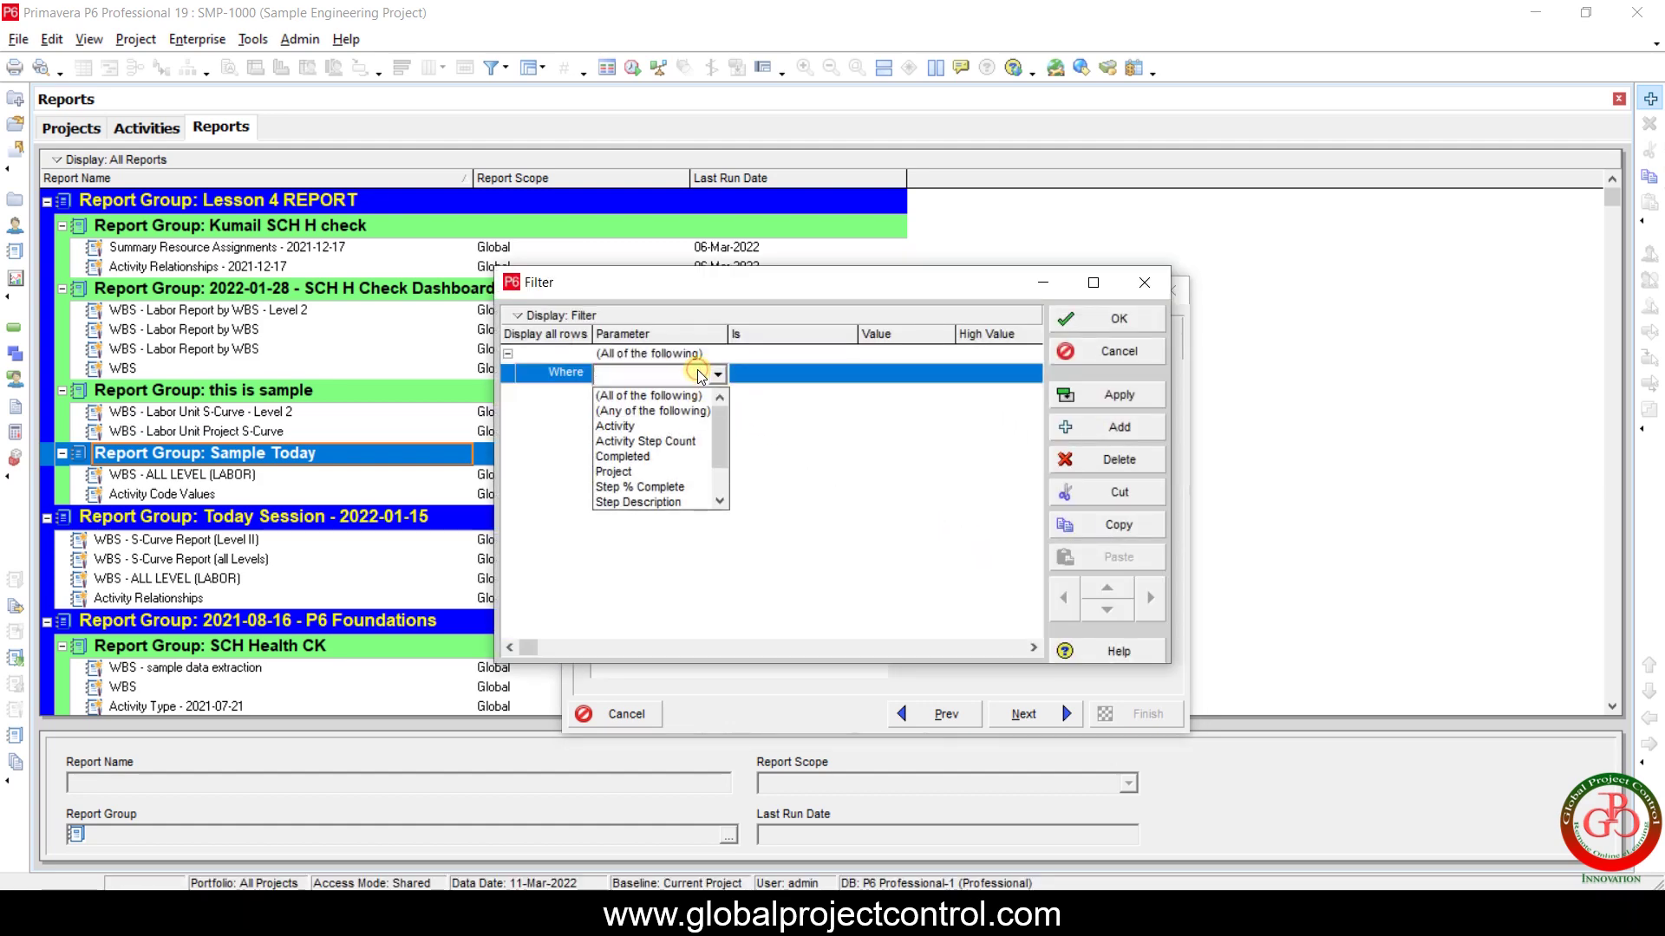
pyautogui.scroll(-1, 695, 469)
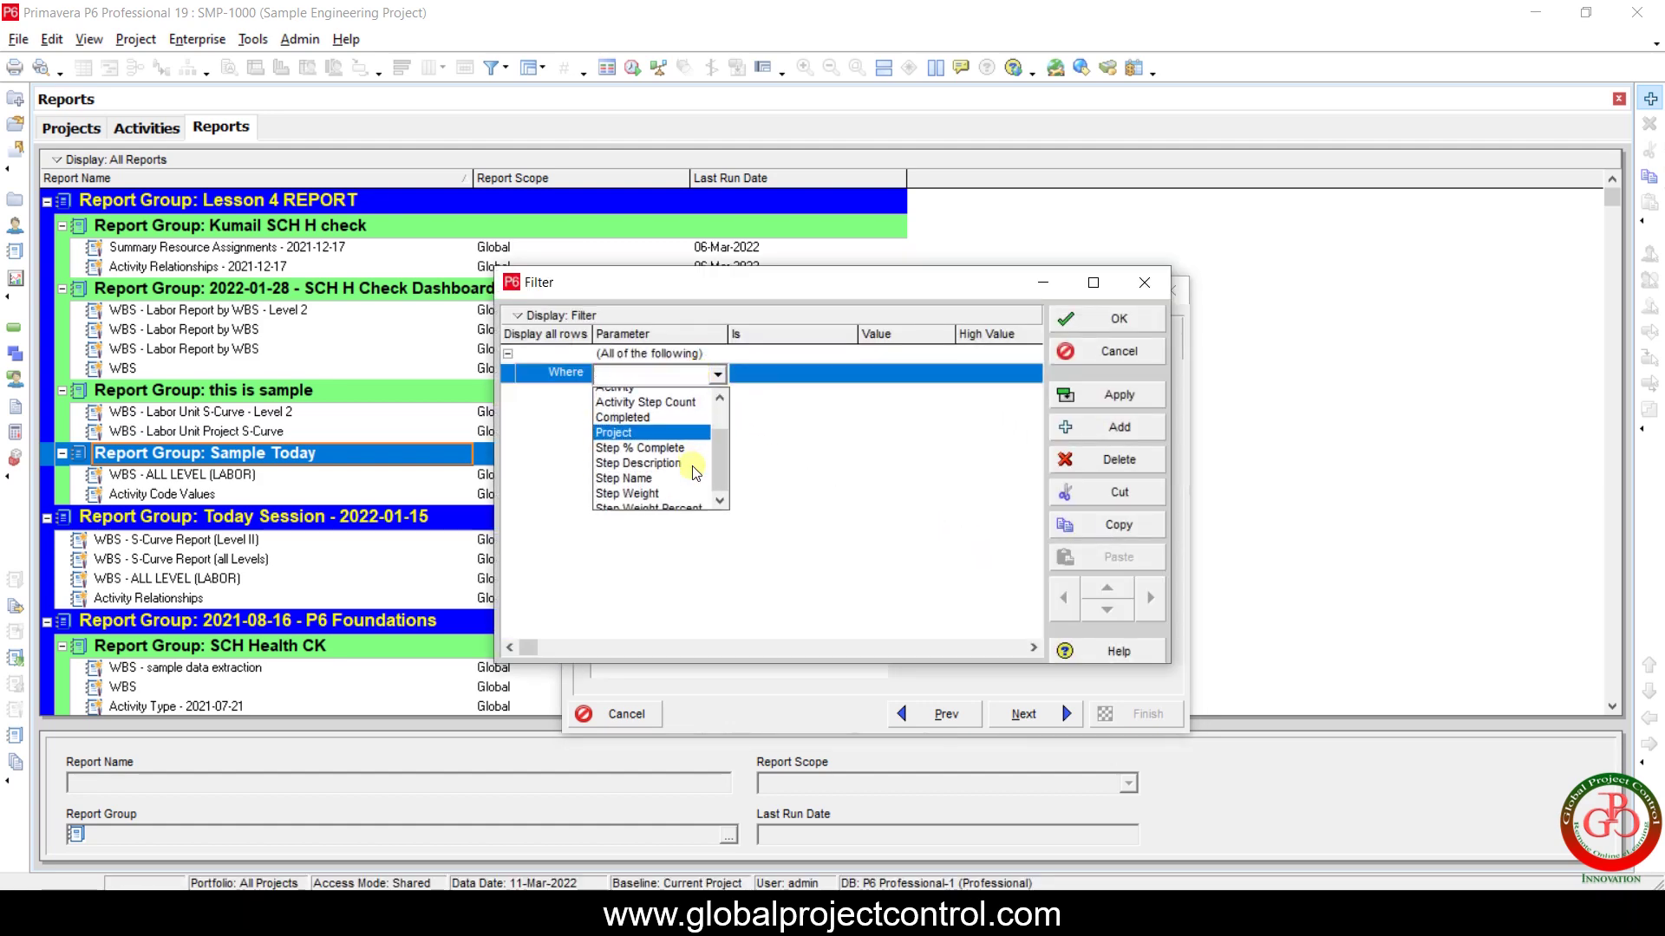
pyautogui.scroll(1, 697, 473)
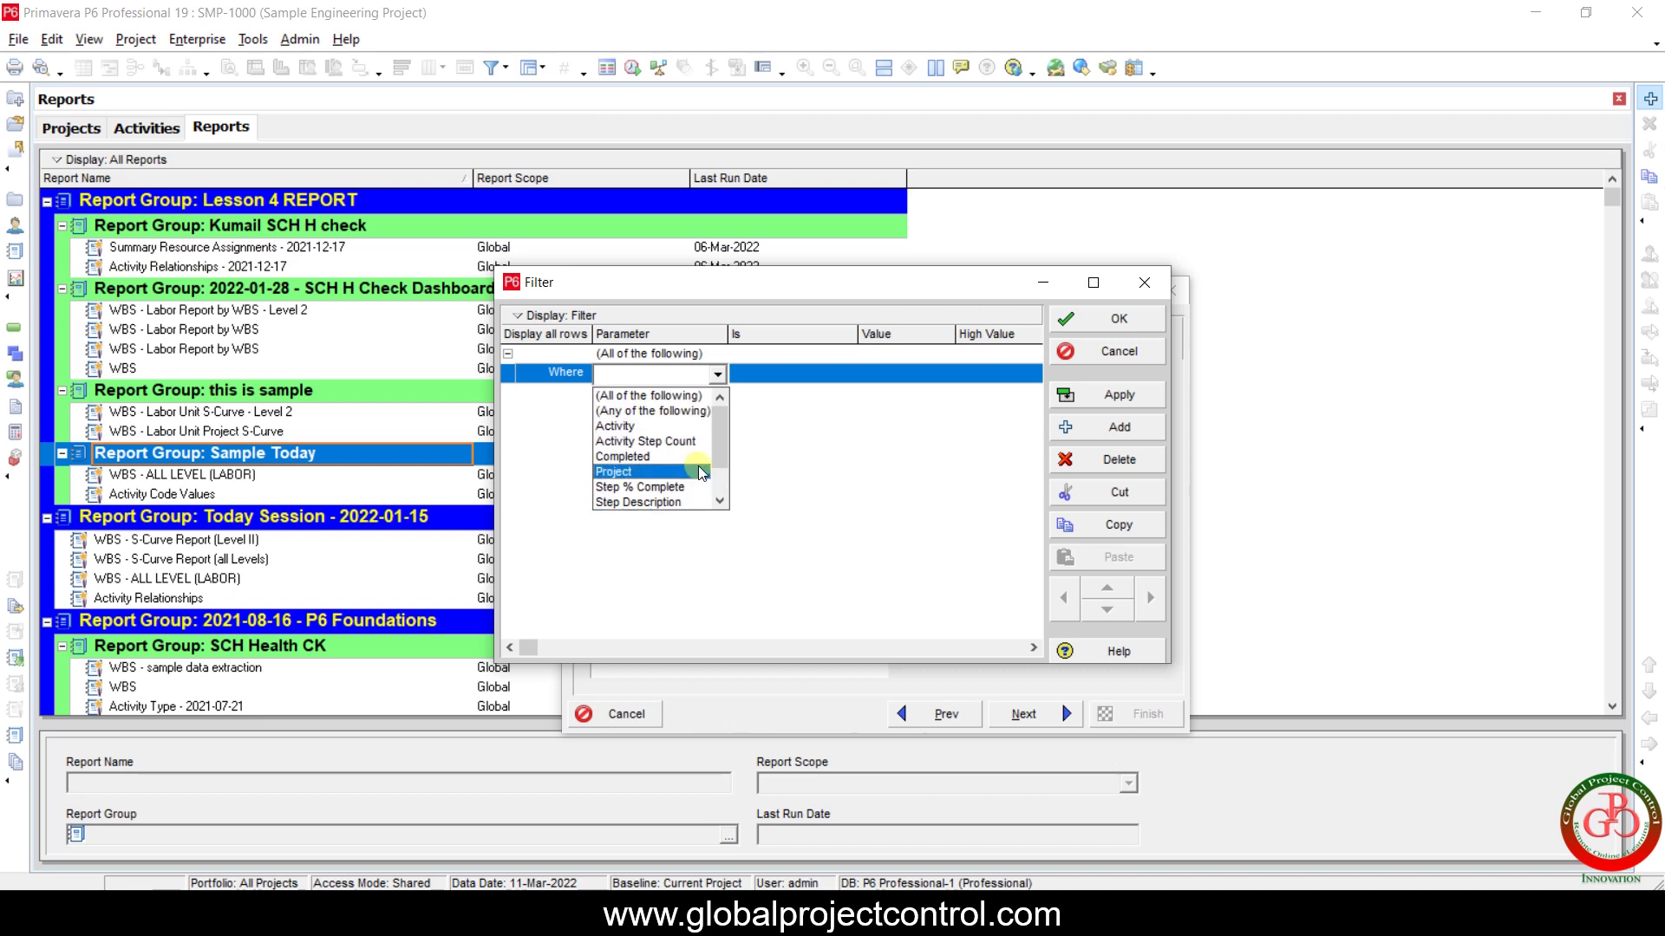
pyautogui.click(848, 441)
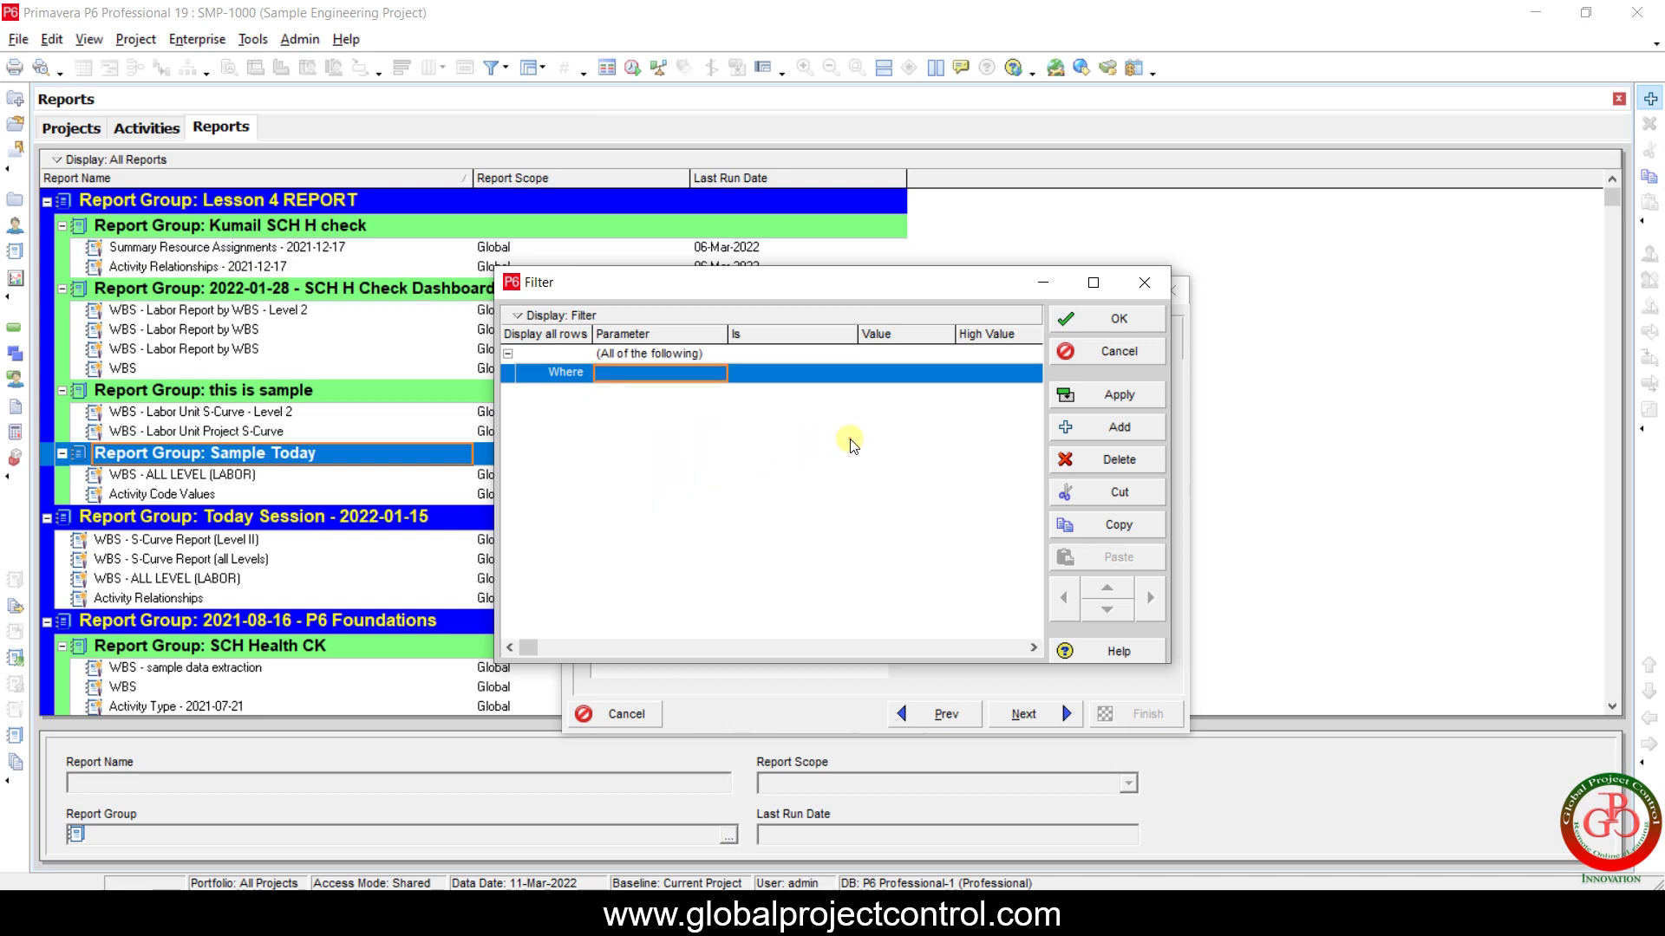
pyautogui.click(1105, 326)
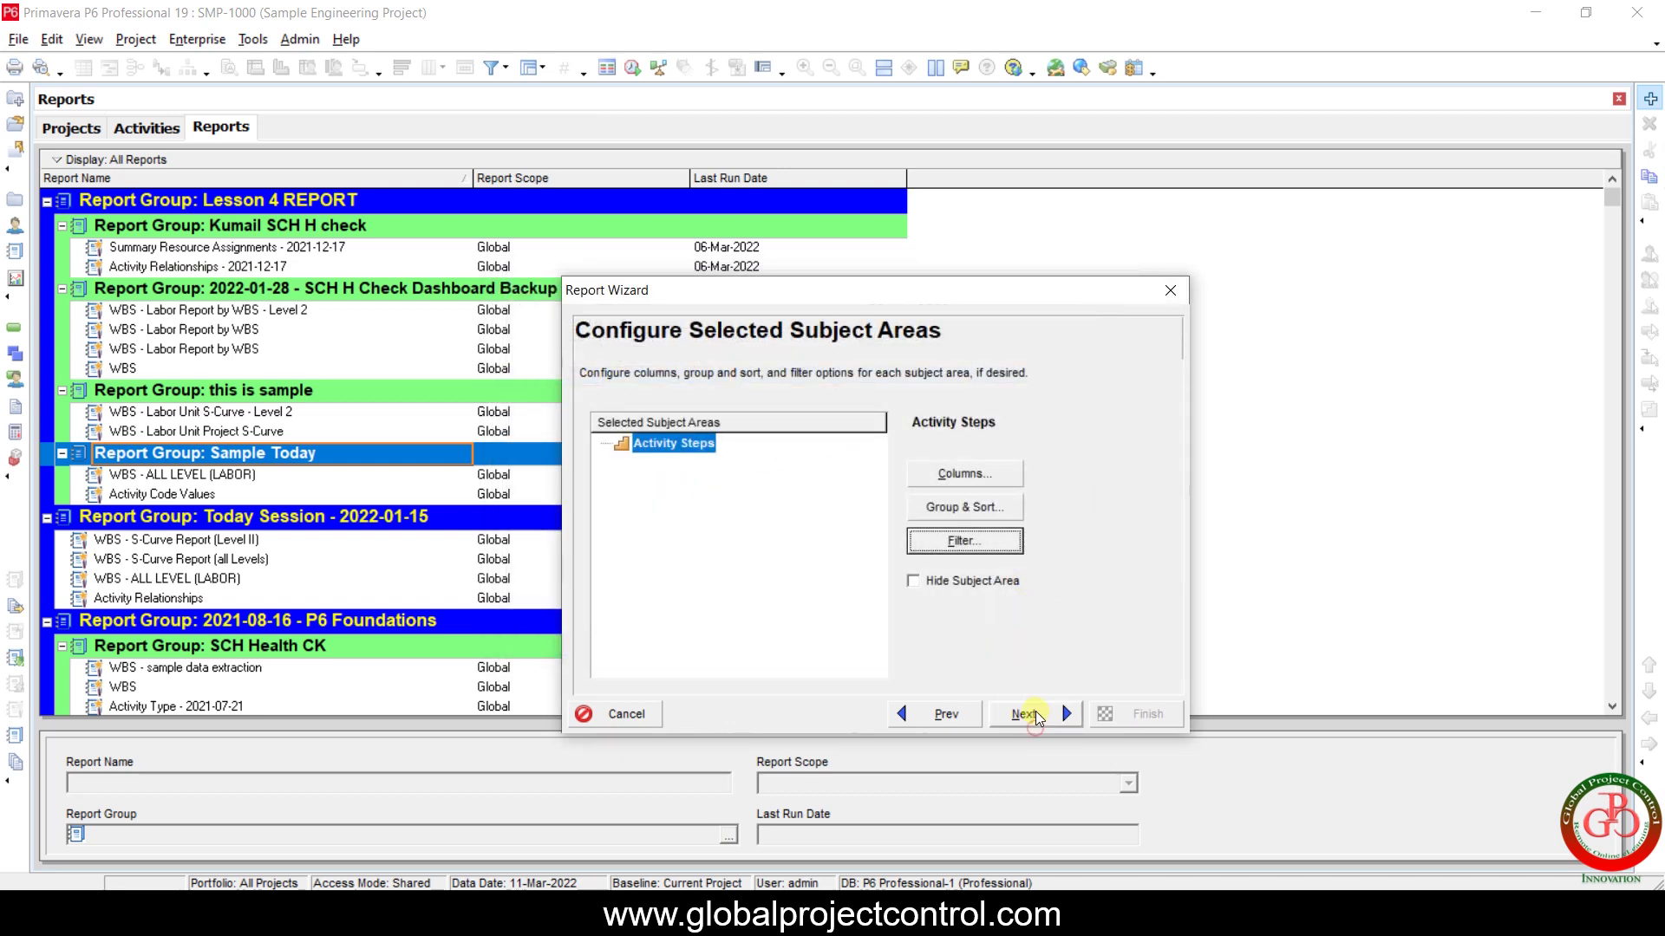
# Title the report "Activity Steps - Progress" and run it to a comma-delimited text file with the double-quote text qualifier.
pyautogui.click(1035, 718)
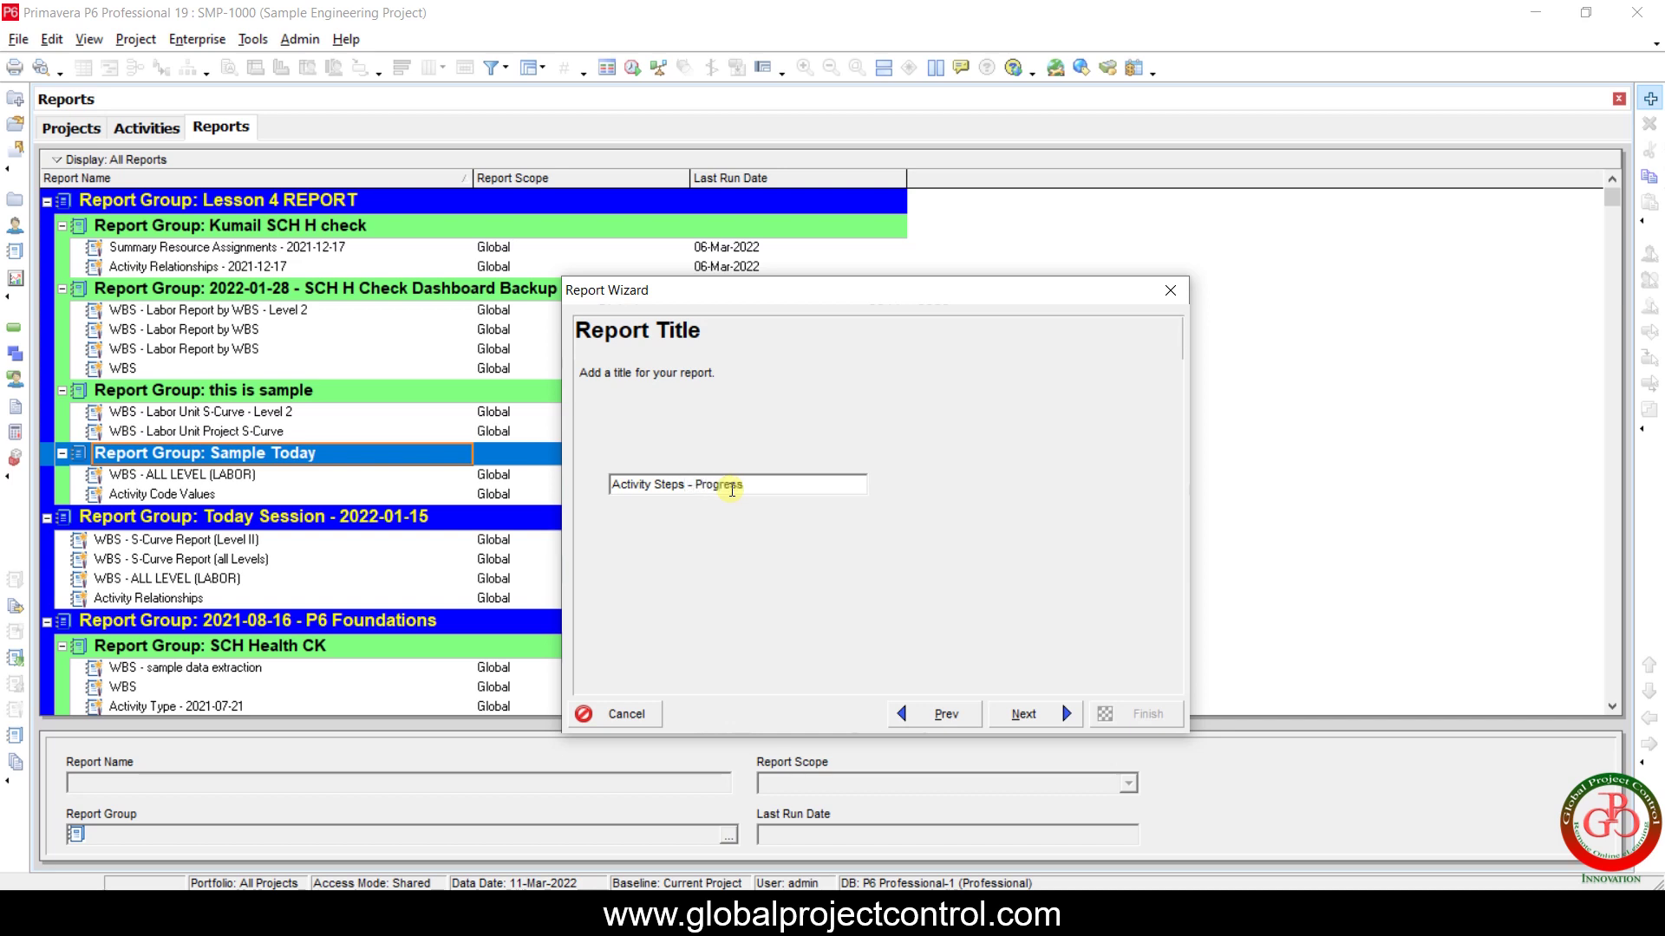
pyautogui.click(1020, 714)
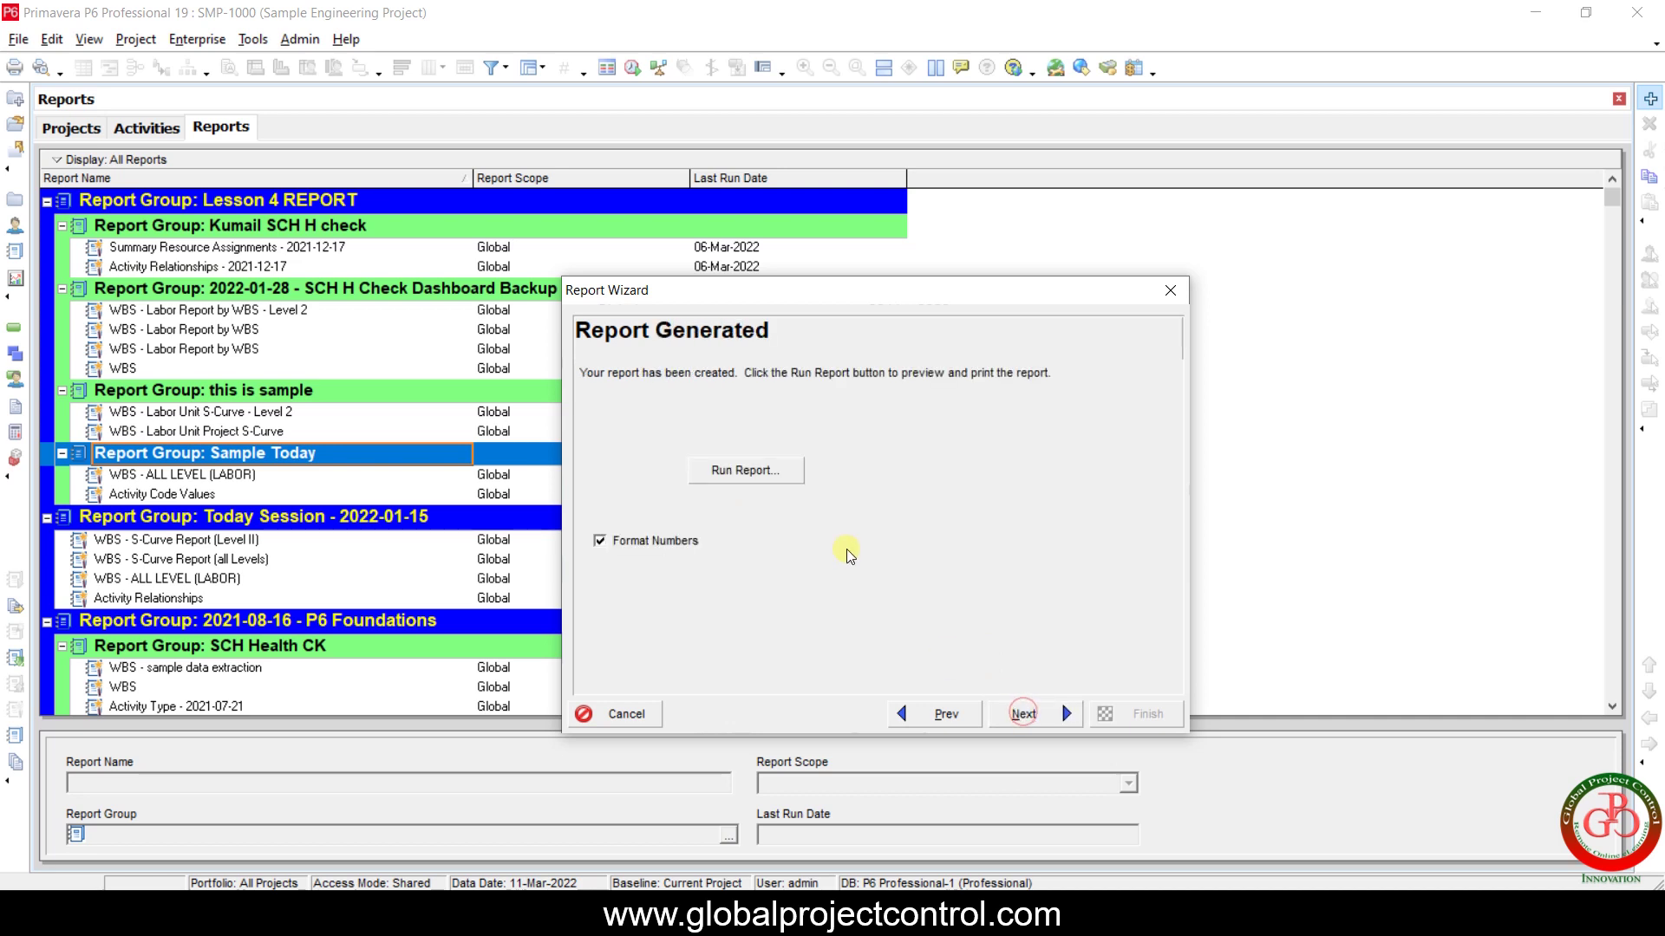
pyautogui.click(752, 469)
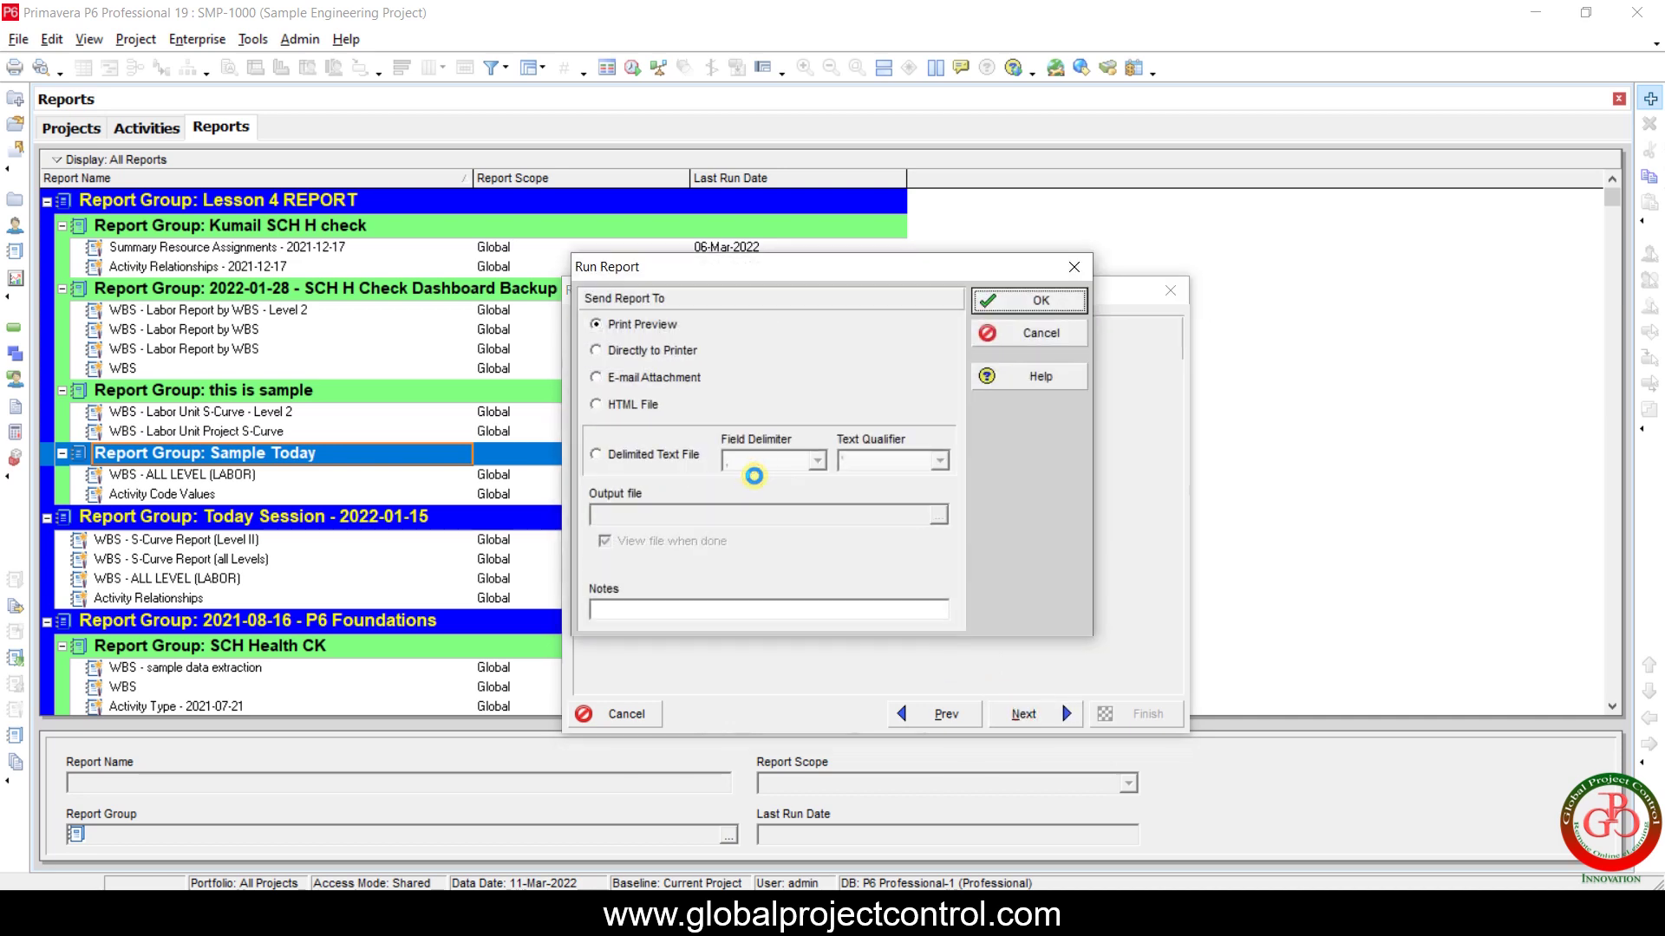
pyautogui.click(630, 458)
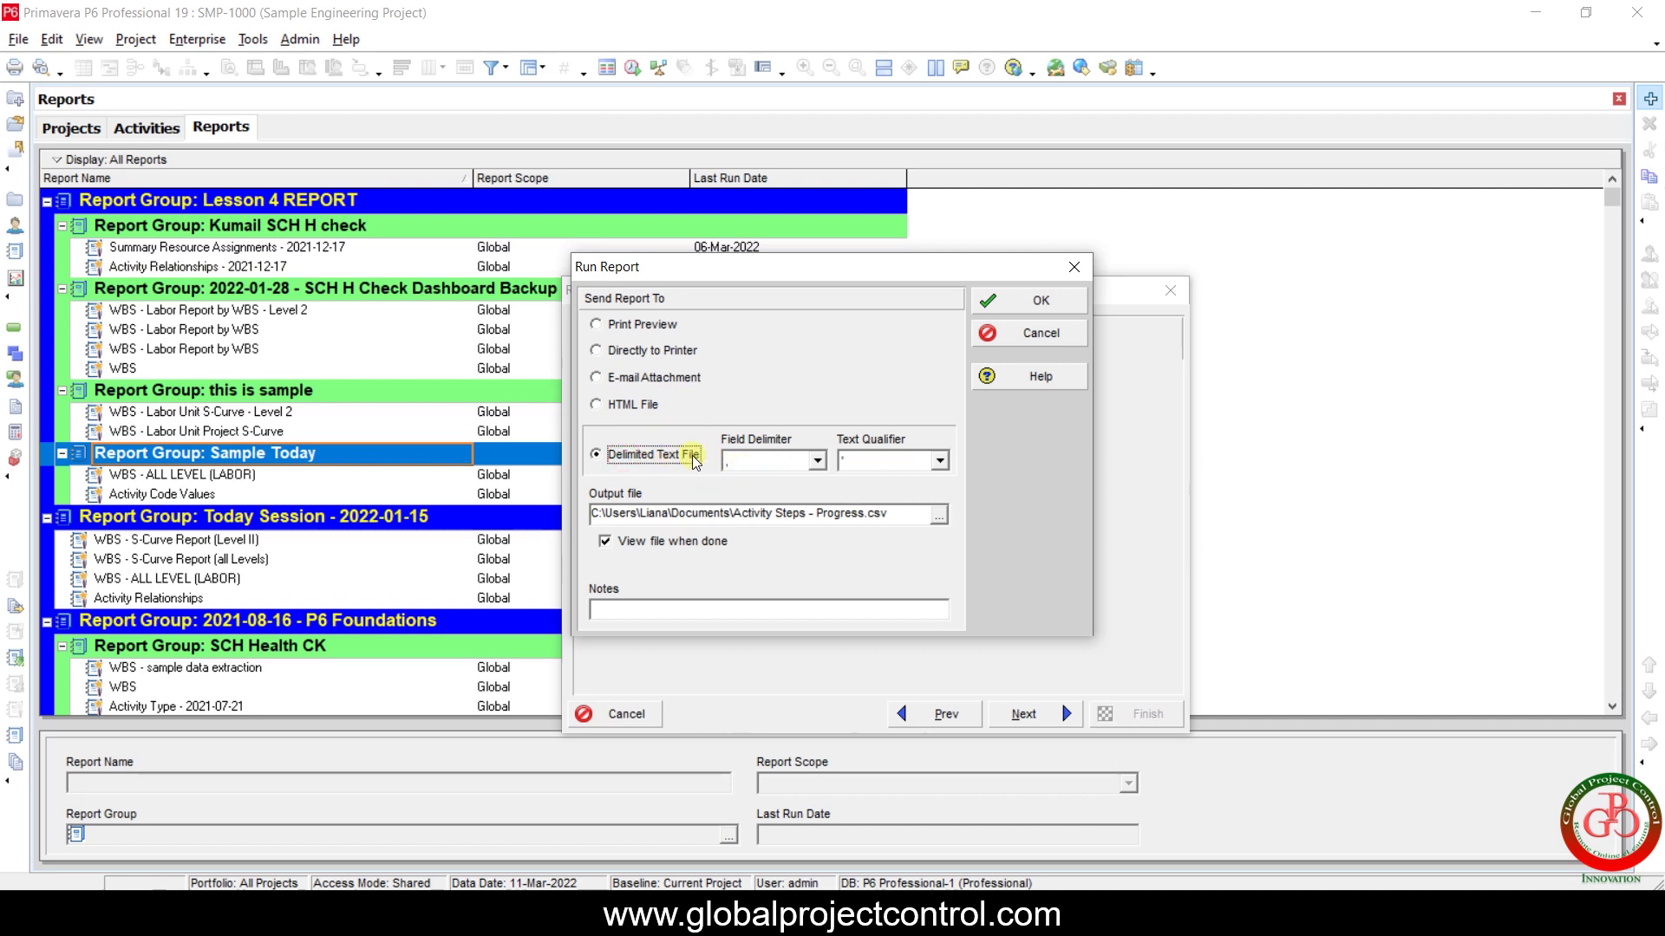
pyautogui.click(881, 461)
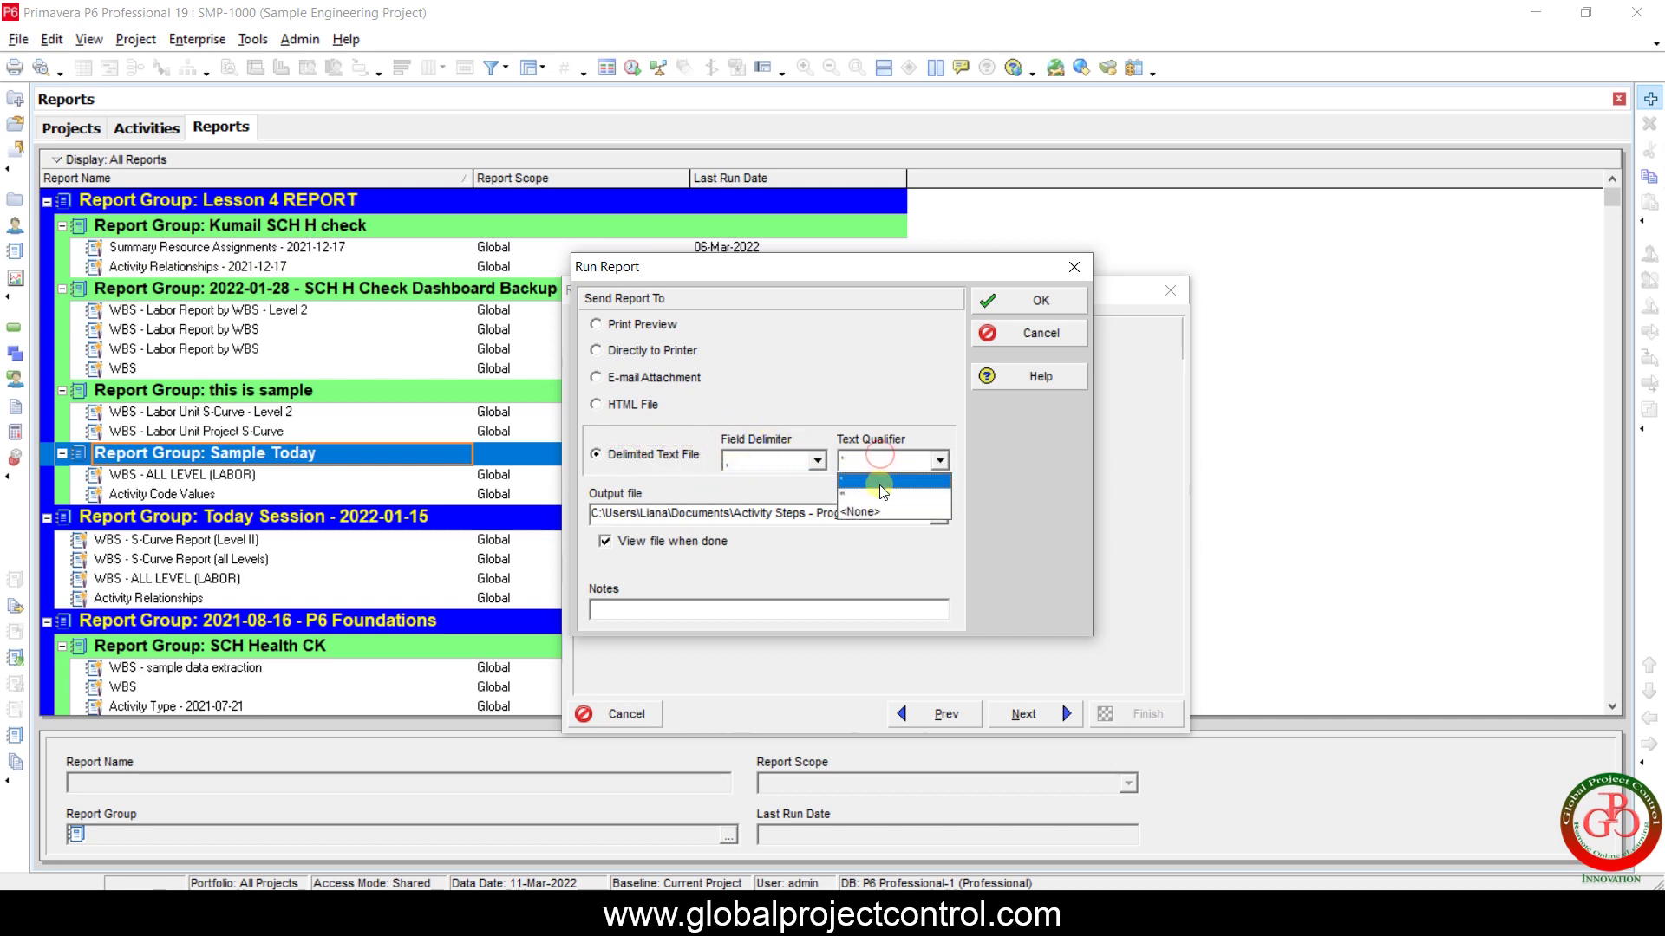
pyautogui.click(880, 498)
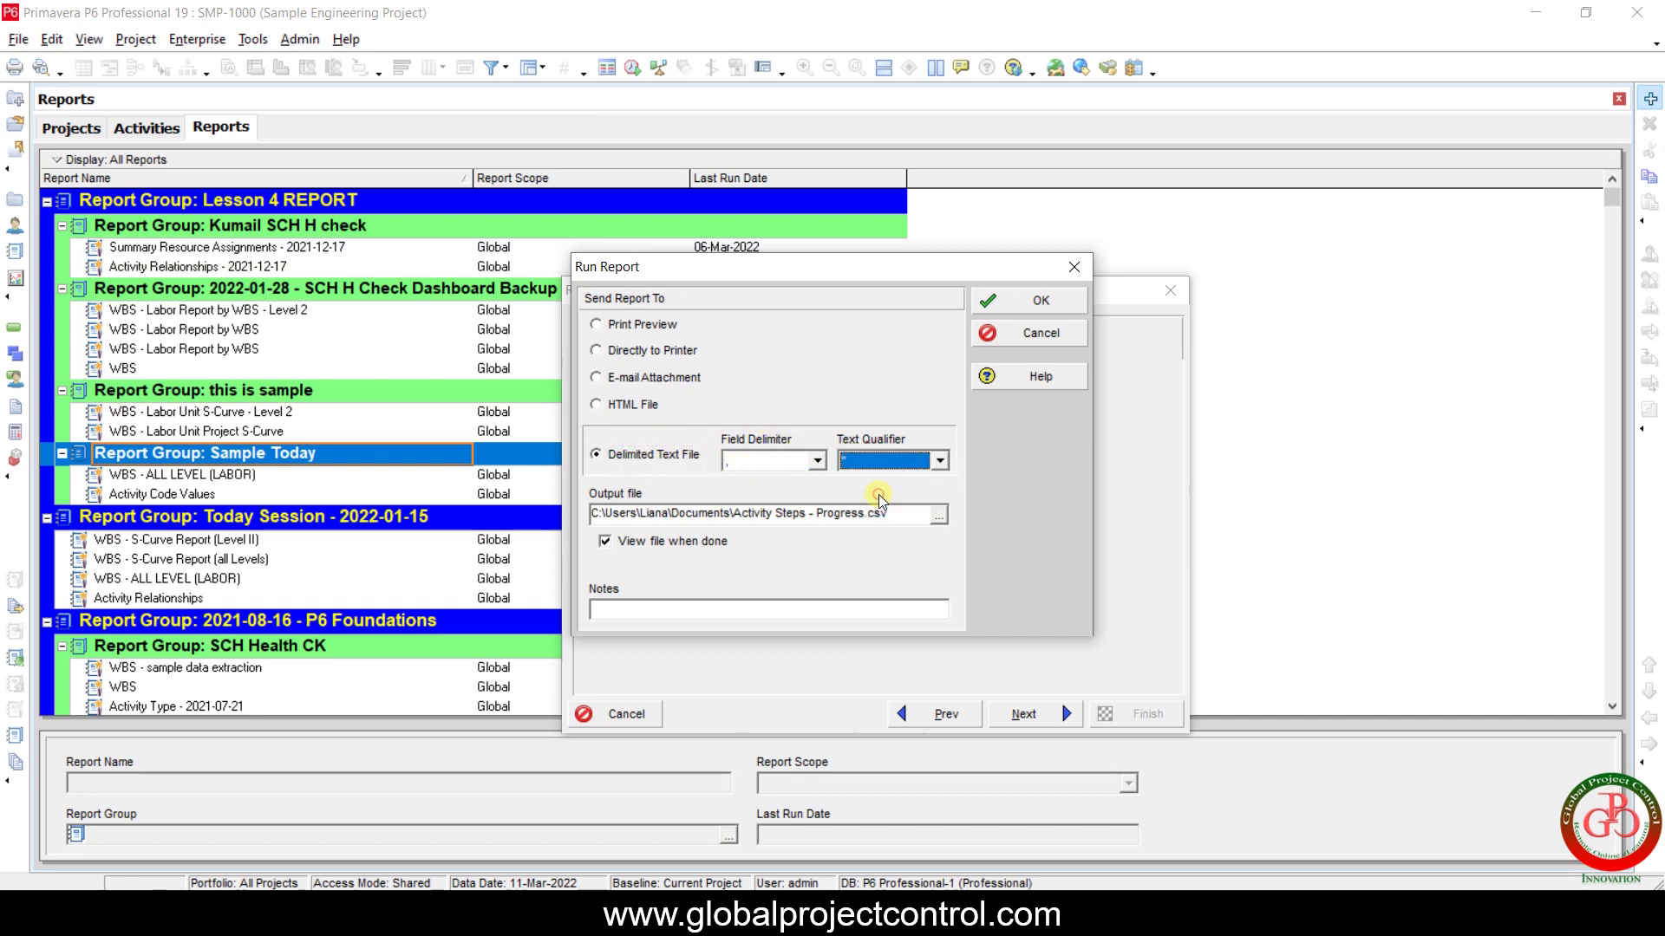
pyautogui.click(1029, 303)
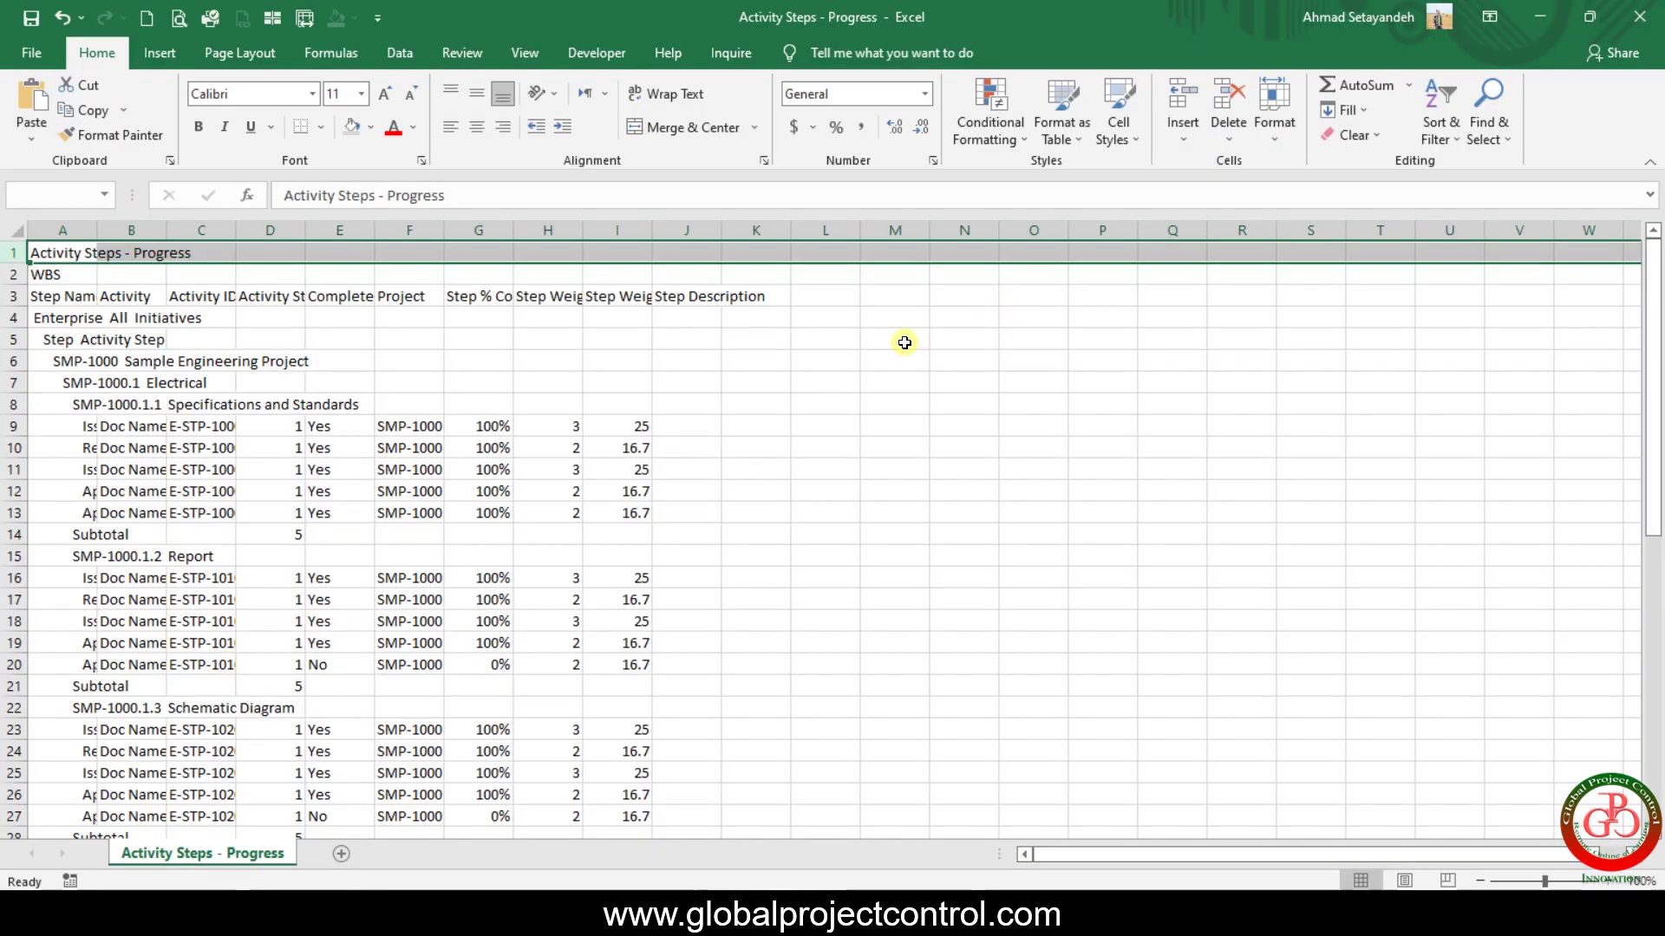
# Auto-fit the widths of columns A through J in the exported Activity Steps - Progress sheet.
pyautogui.click(904, 343)
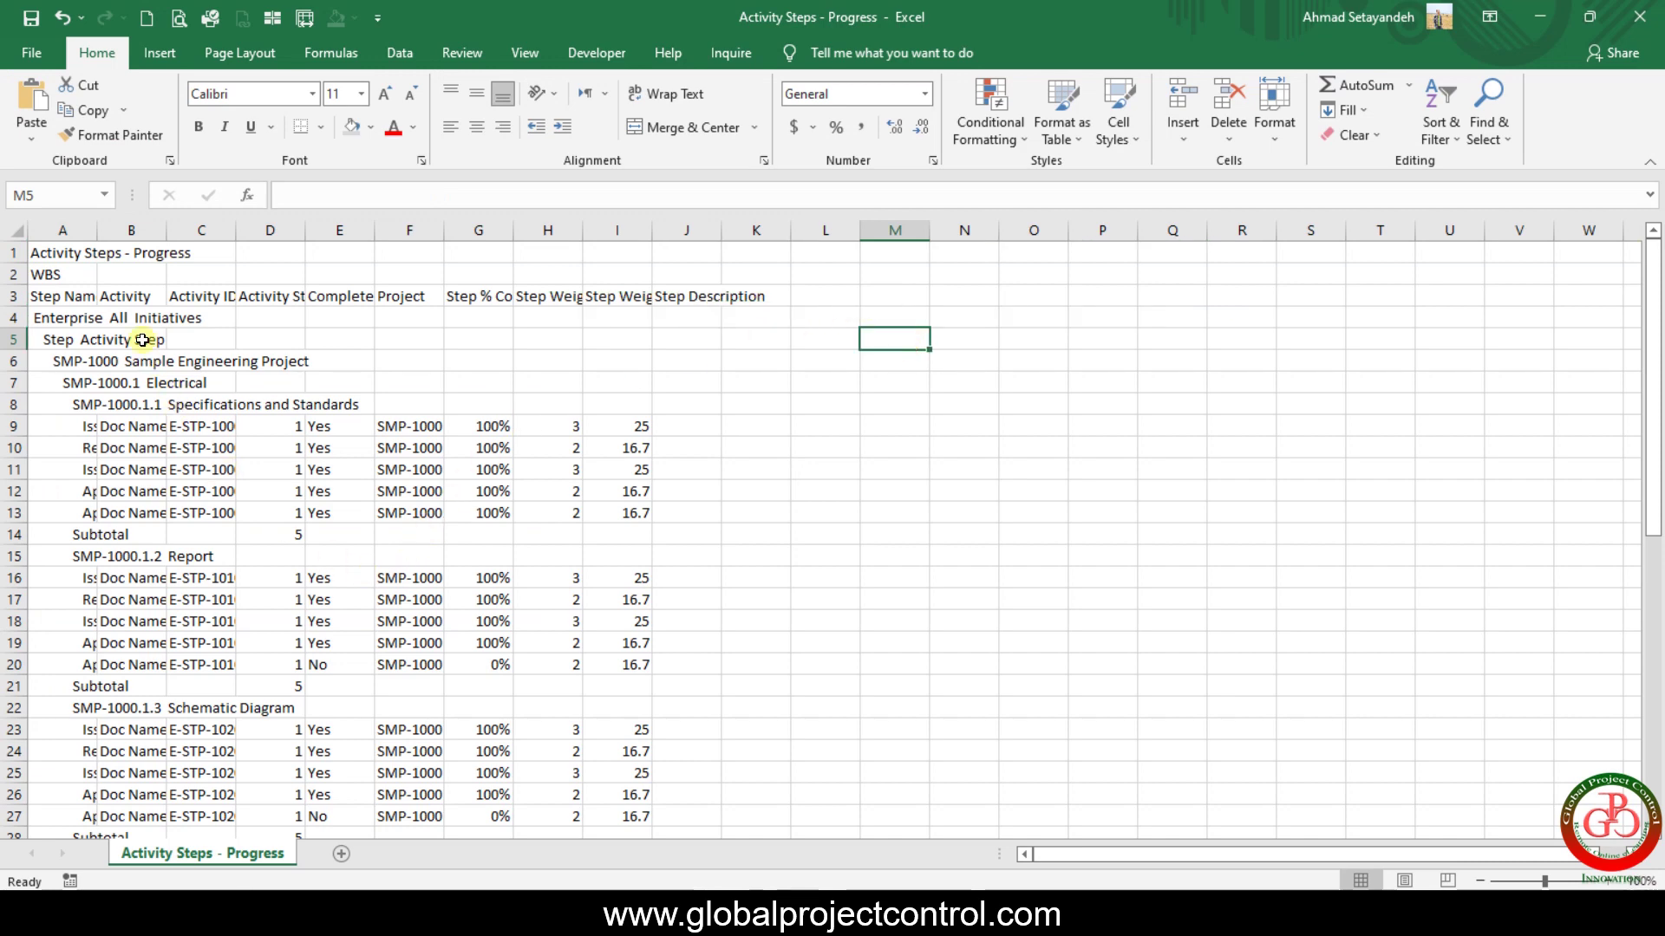
pyautogui.moveTo(62, 230); pyautogui.dragTo(715, 234)
pyautogui.doubleClick(722, 235)
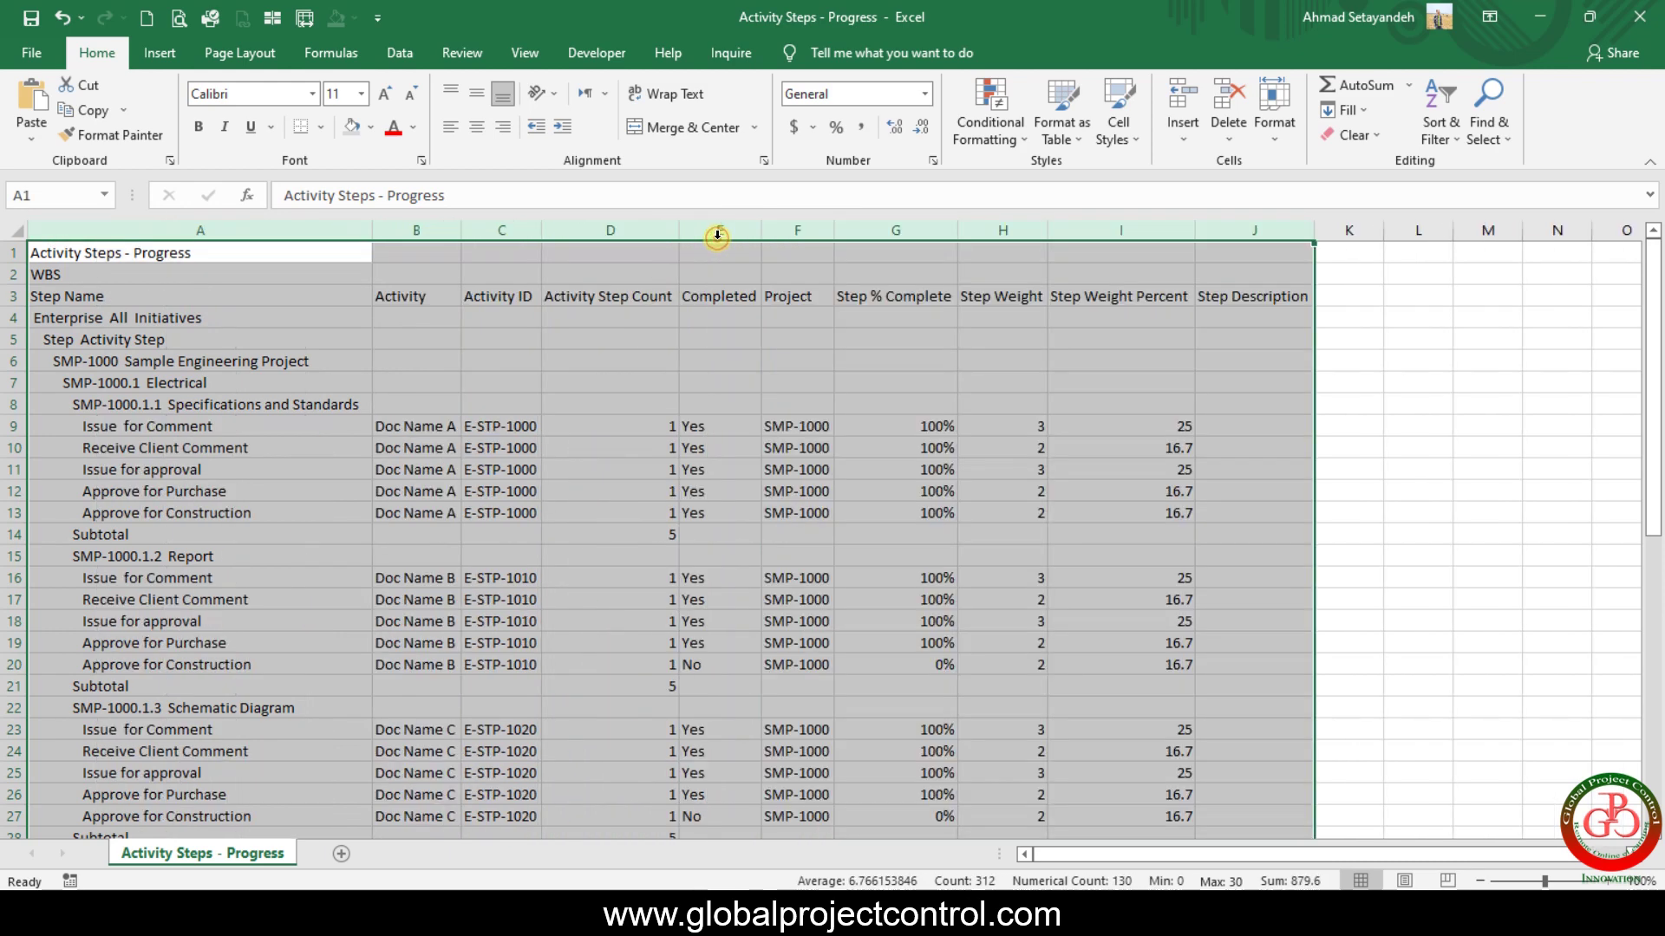
pyautogui.click(717, 358)
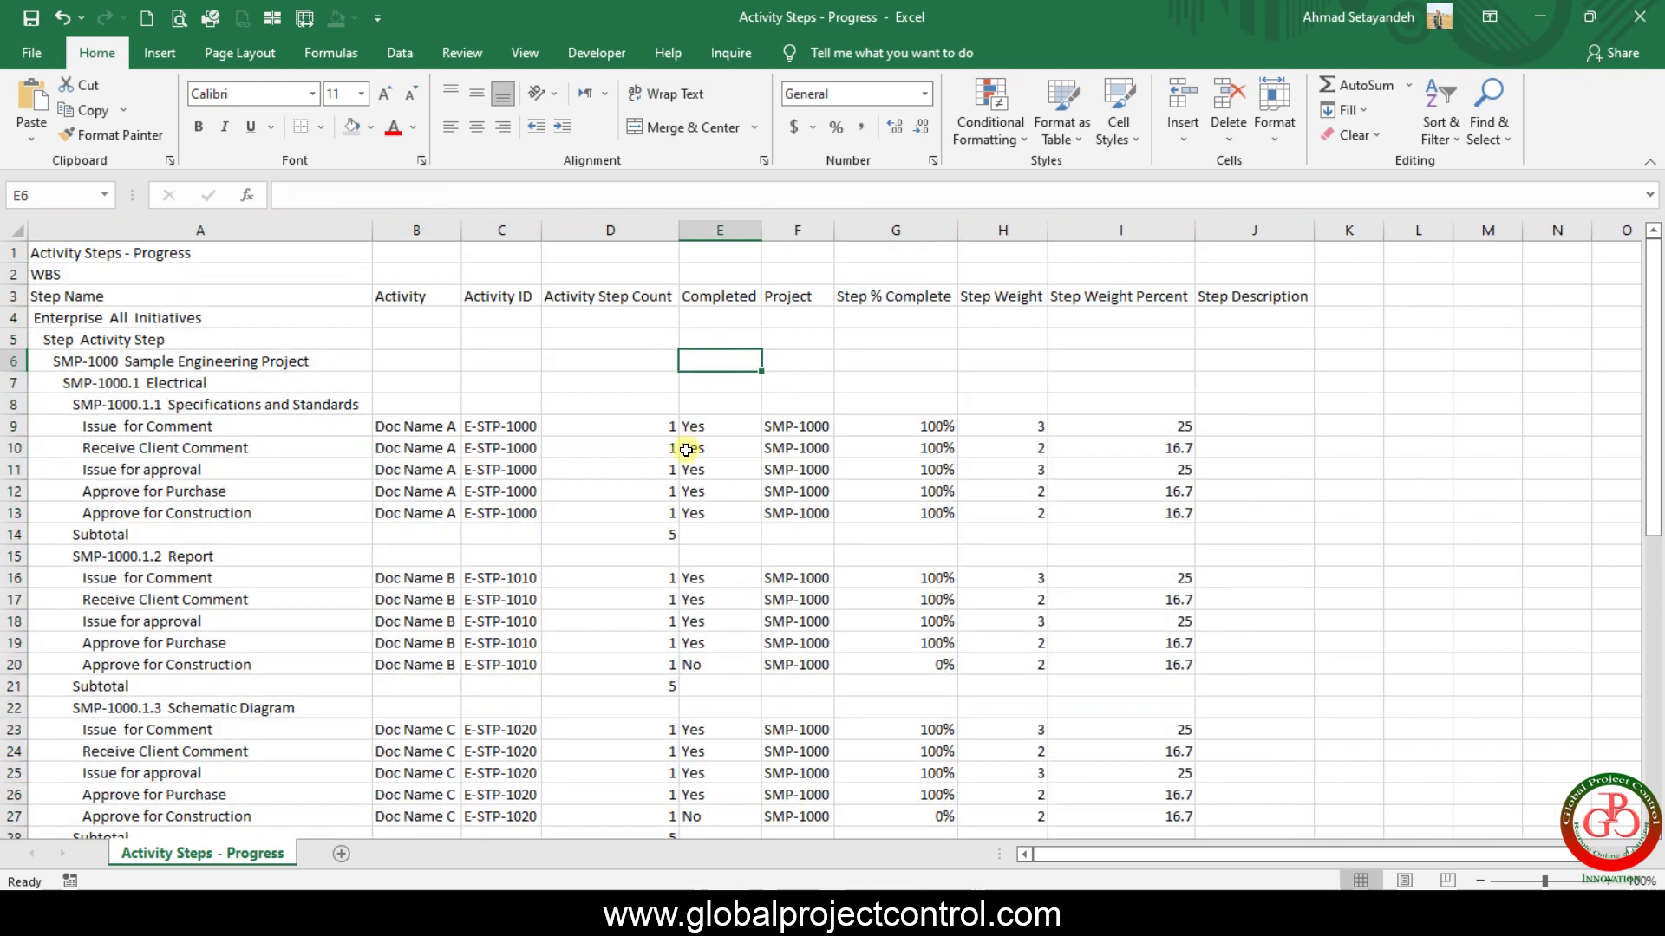
pyautogui.press('Right')
pyautogui.press('Right')
pyautogui.press('Right')
pyautogui.press('Right')
pyautogui.press('Right')
pyautogui.press('Right')
pyautogui.press('Right')
pyautogui.press('Right')
pyautogui.press('Right')
pyautogui.press('Right')
pyautogui.press('Right')
pyautogui.press('Right')
pyautogui.press('Right')
pyautogui.press('Right')
pyautogui.press('Right')
pyautogui.press('Right')
pyautogui.press('Right')
pyautogui.press('Right')
pyautogui.press('Right')
pyautogui.press('Right')
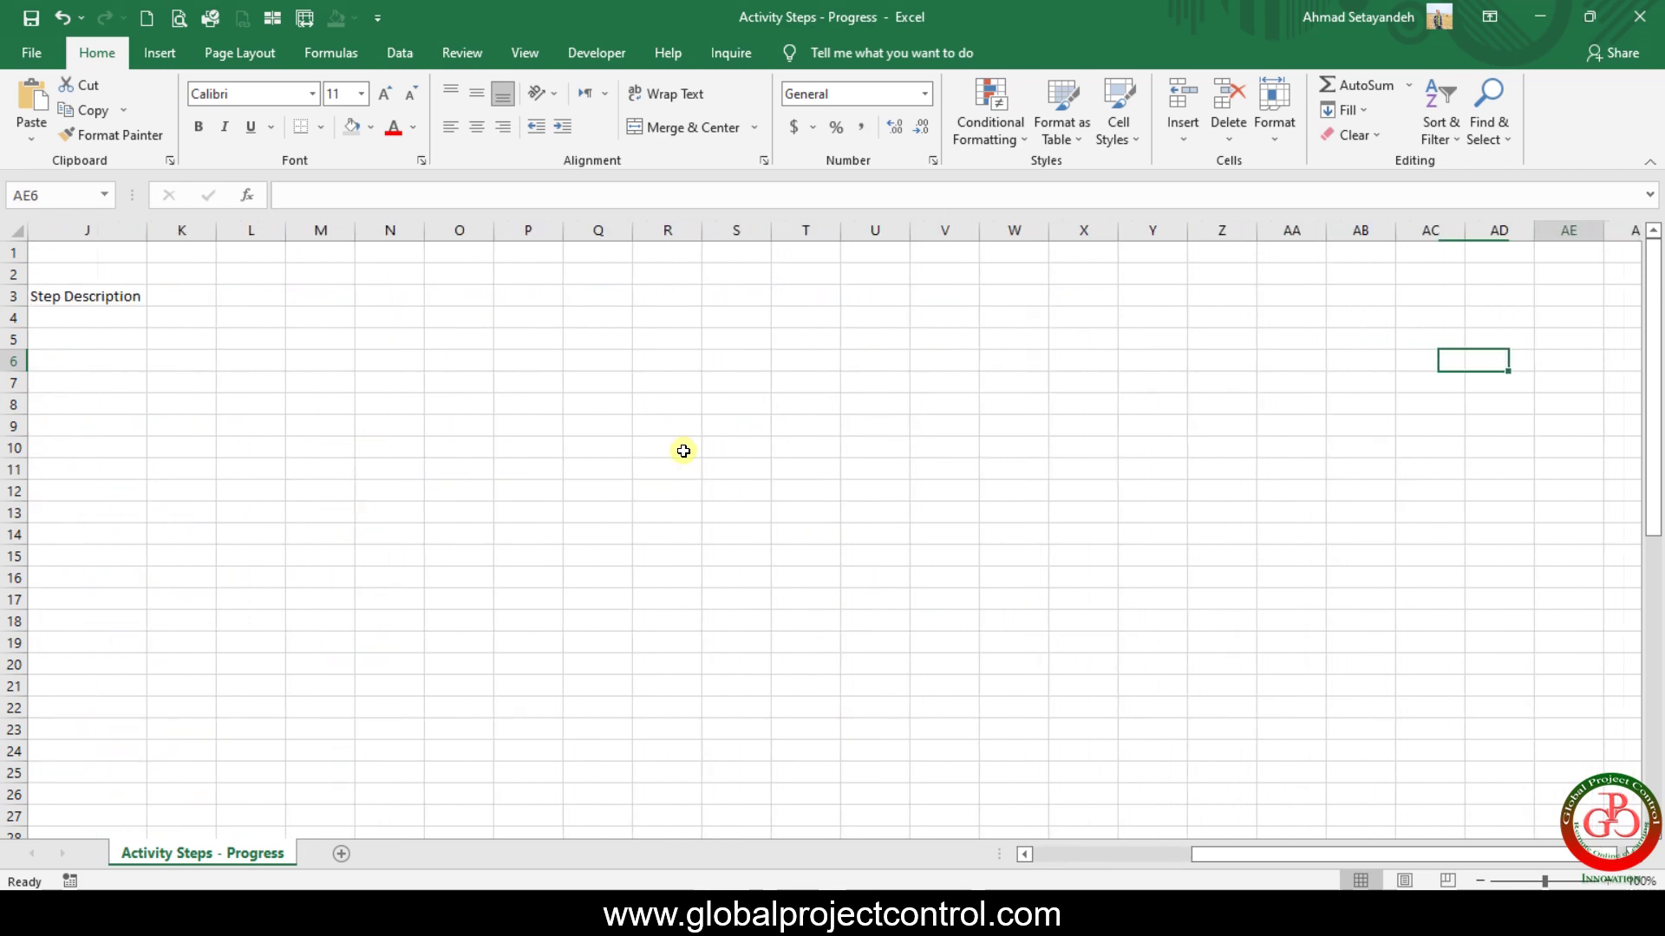
pyautogui.press('alt')
pyautogui.press('alt')
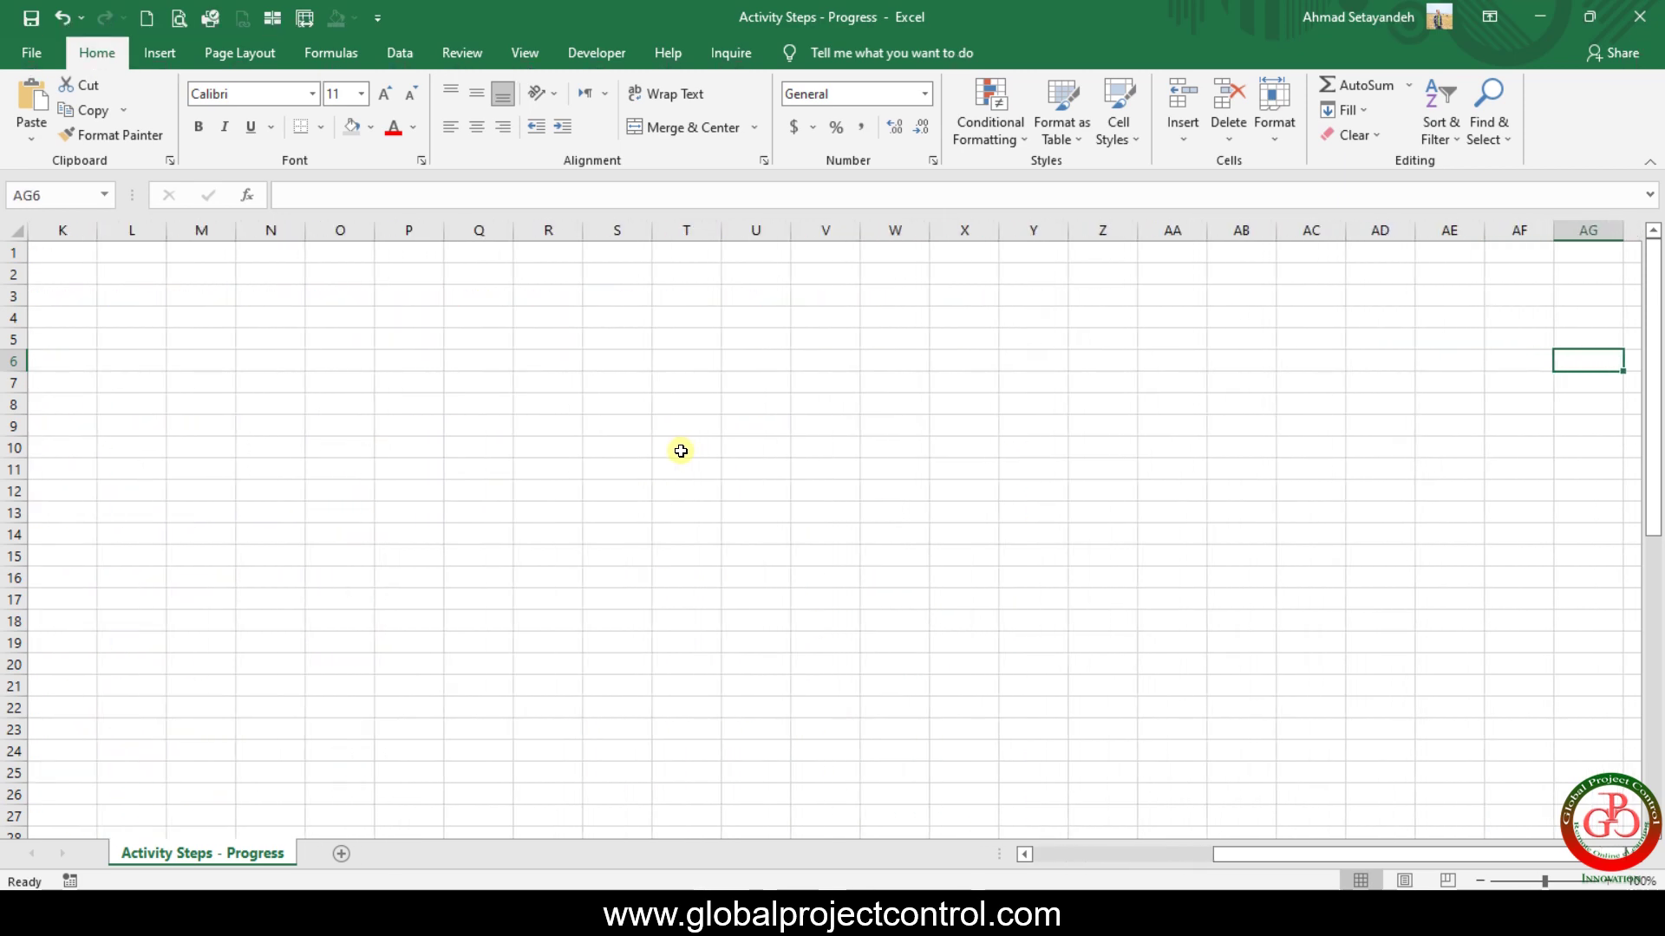
pyautogui.press('Home')
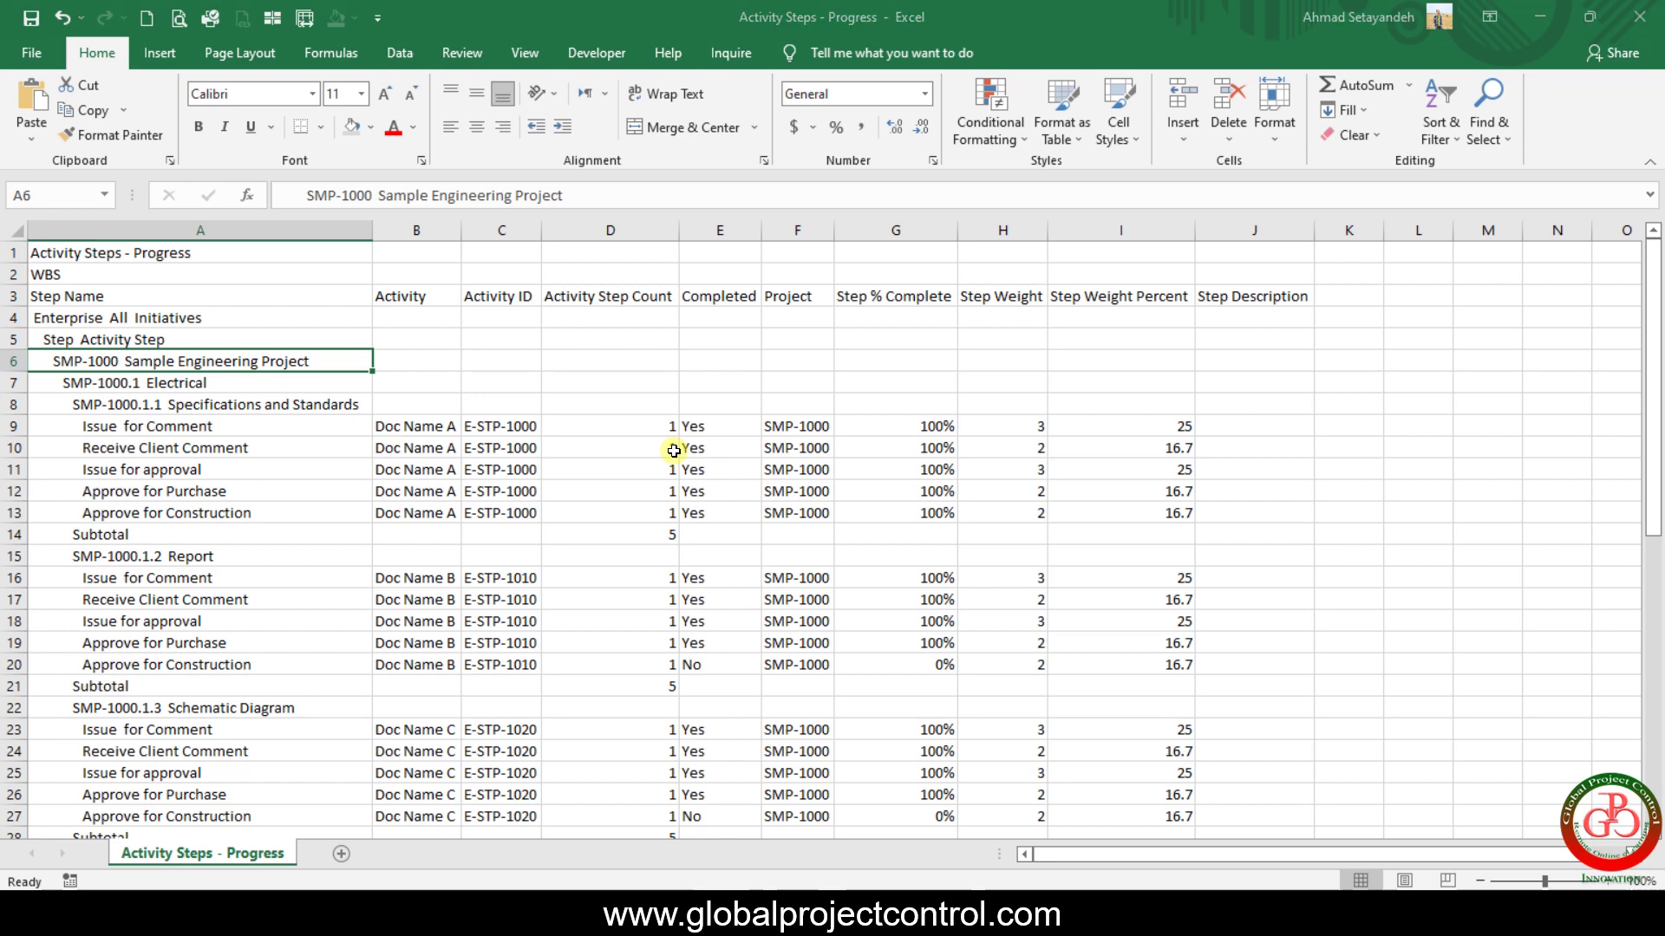
# Switch back to the Report Wizard in Primavera P6 and remove the WBS grouping from the Activity Steps subject area.
pyautogui.hotkey('alt', 'Tab')
pyautogui.press('Tab')
pyautogui.click(923, 716)
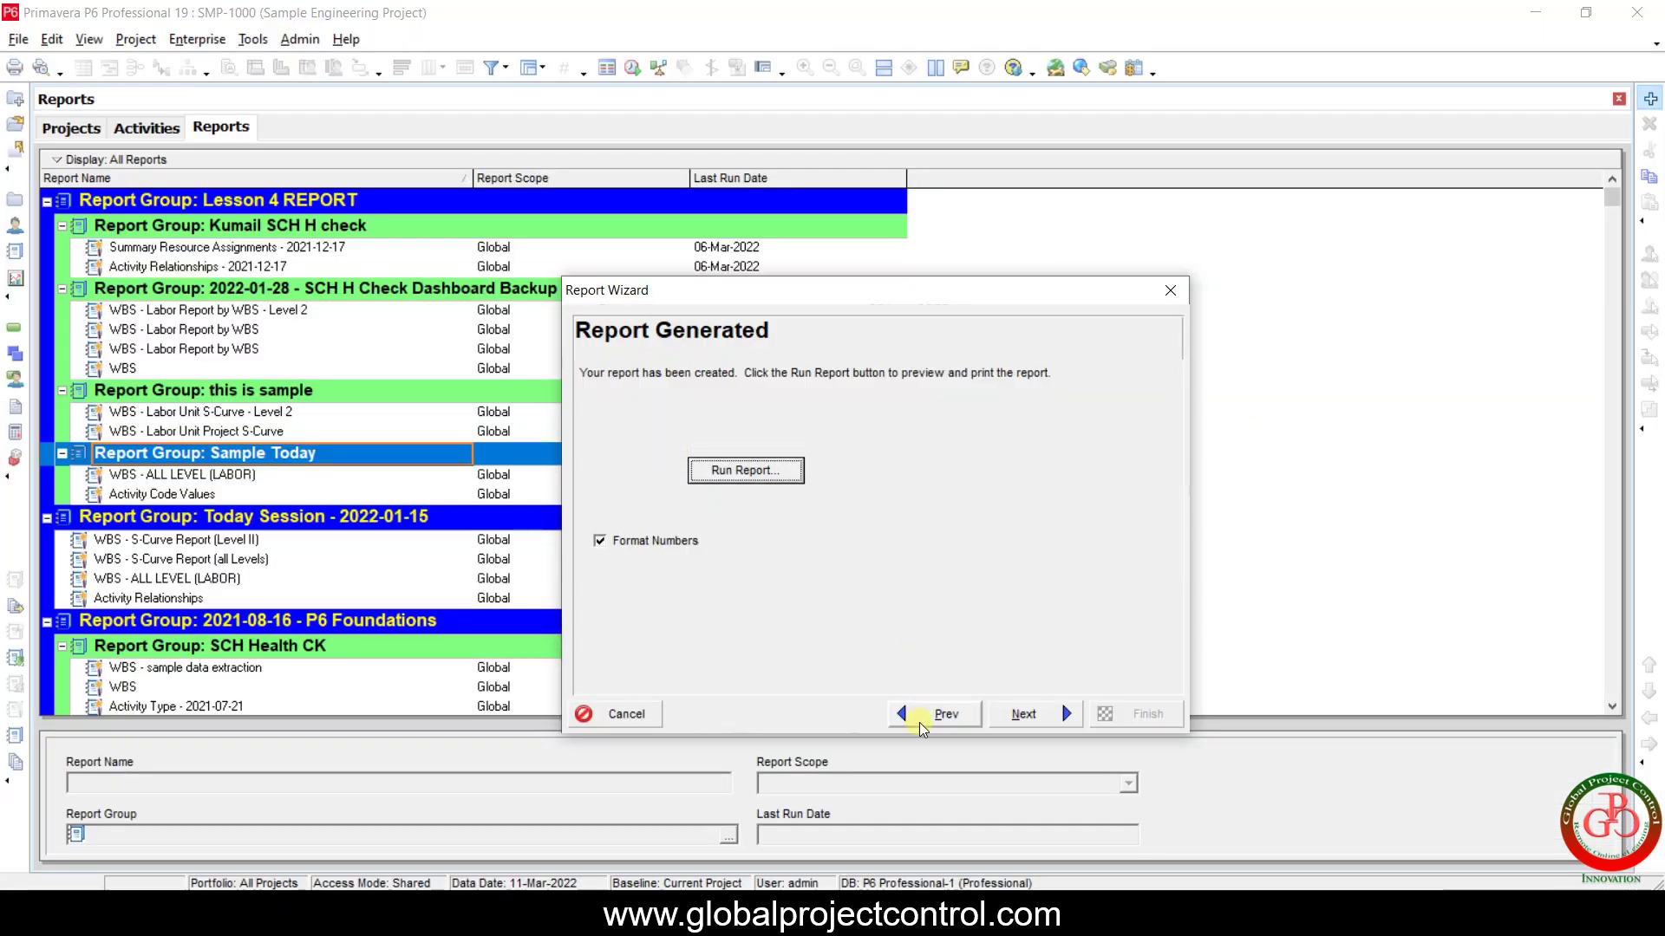
pyautogui.click(926, 718)
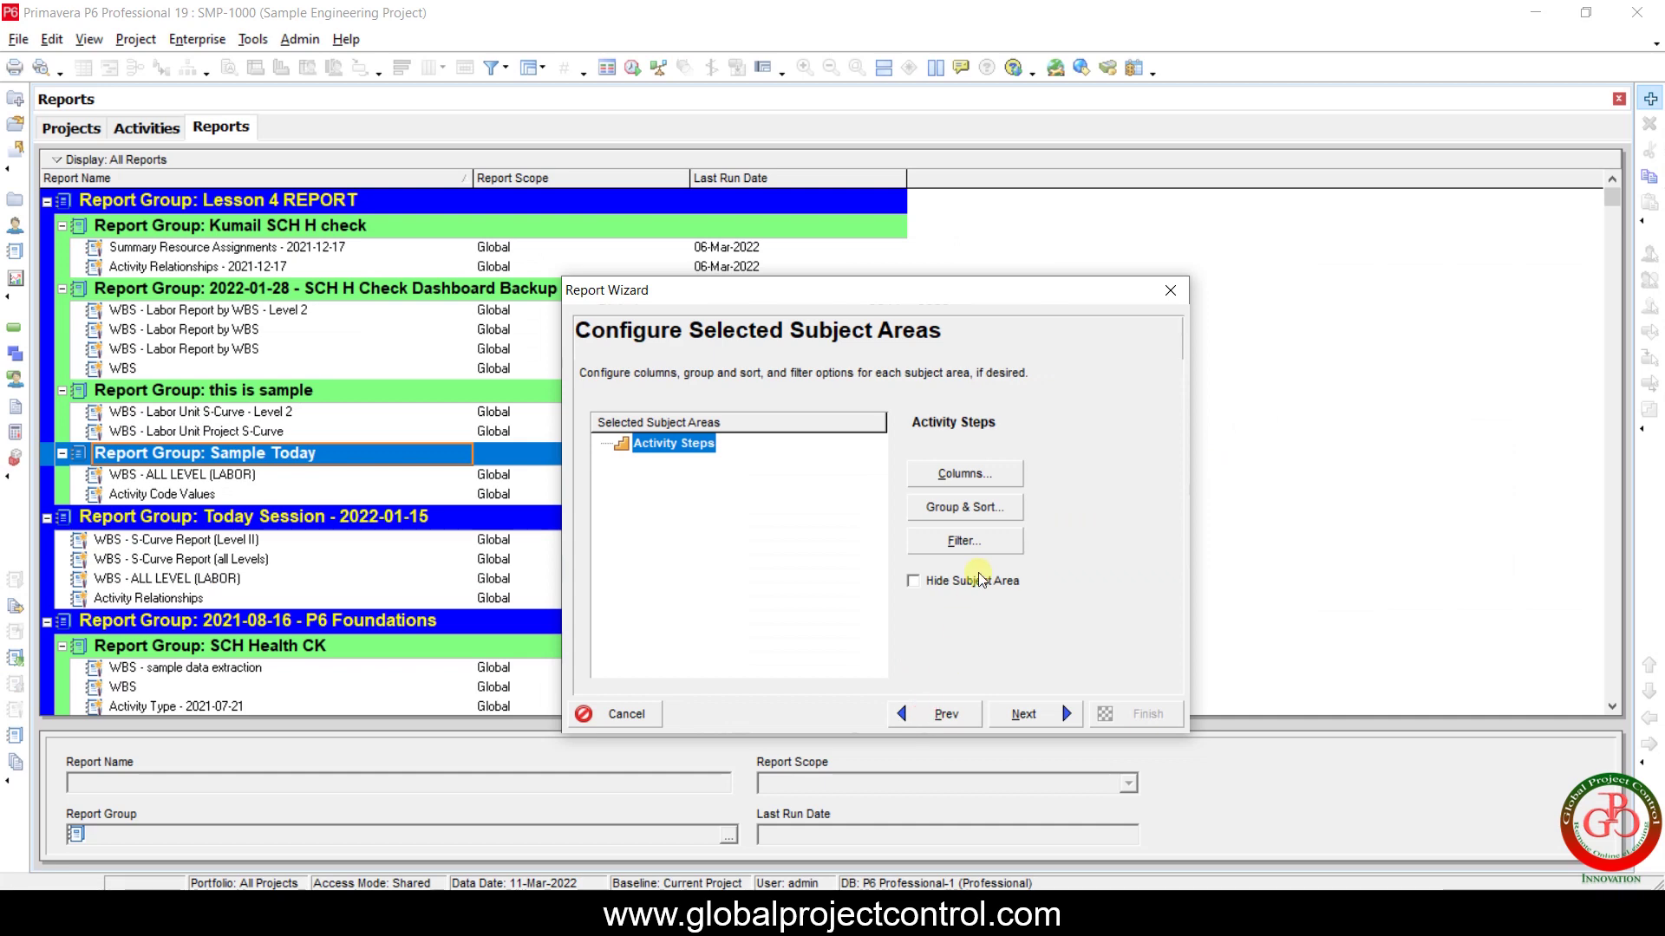
pyautogui.click(964, 507)
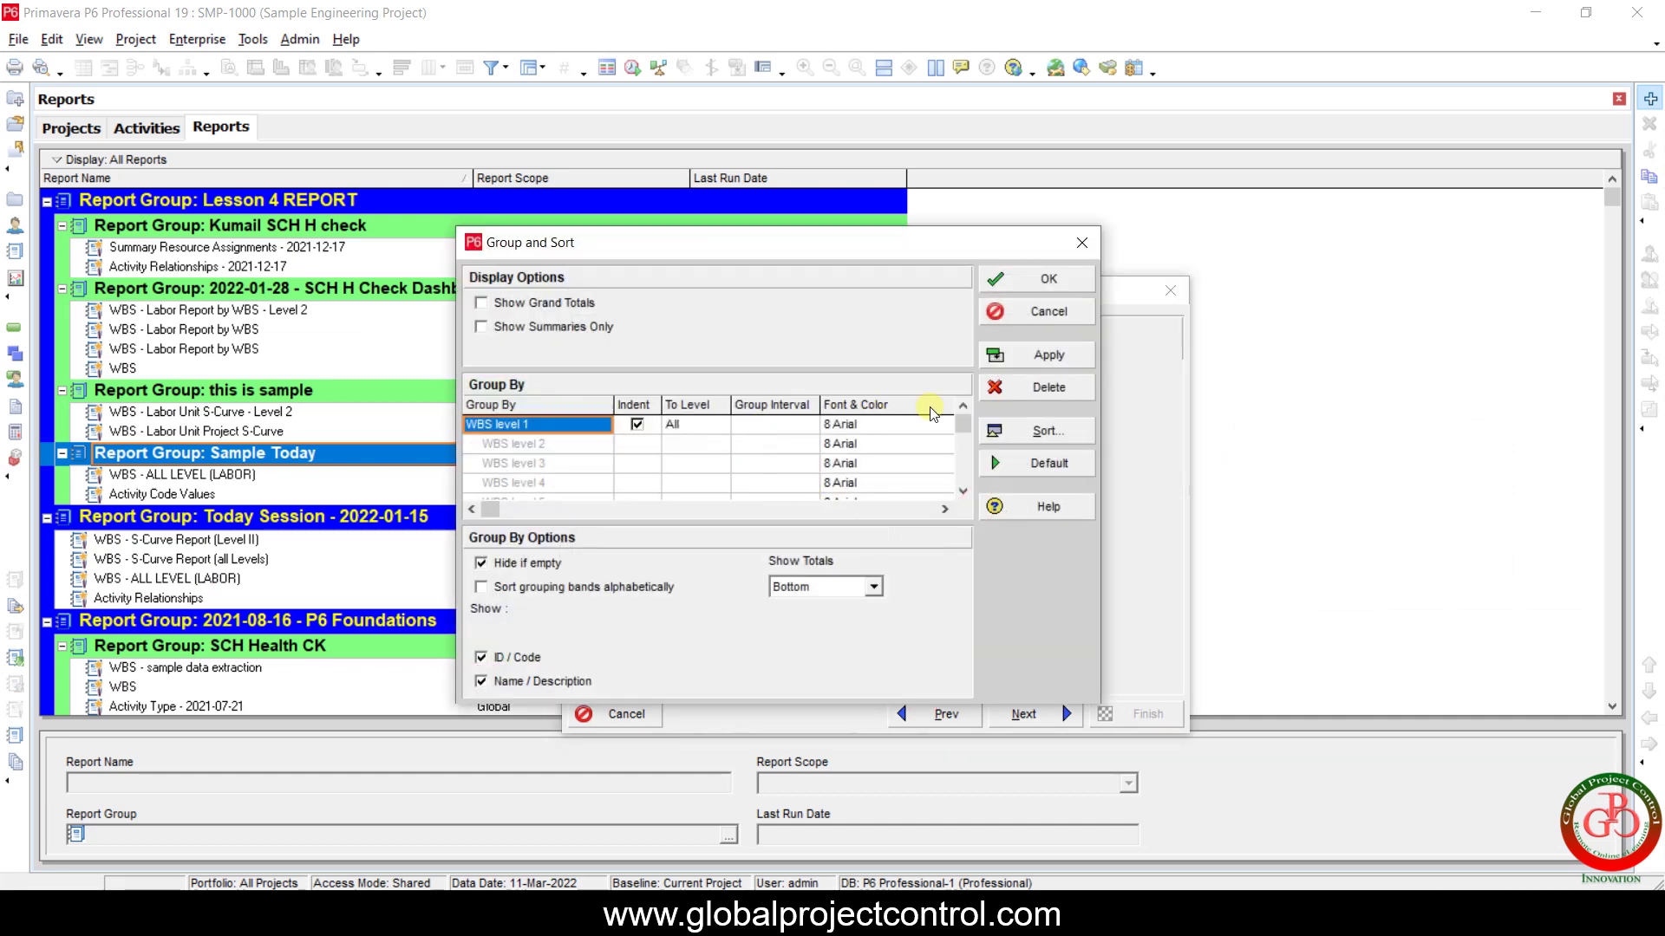
pyautogui.click(1041, 387)
pyautogui.click(1040, 361)
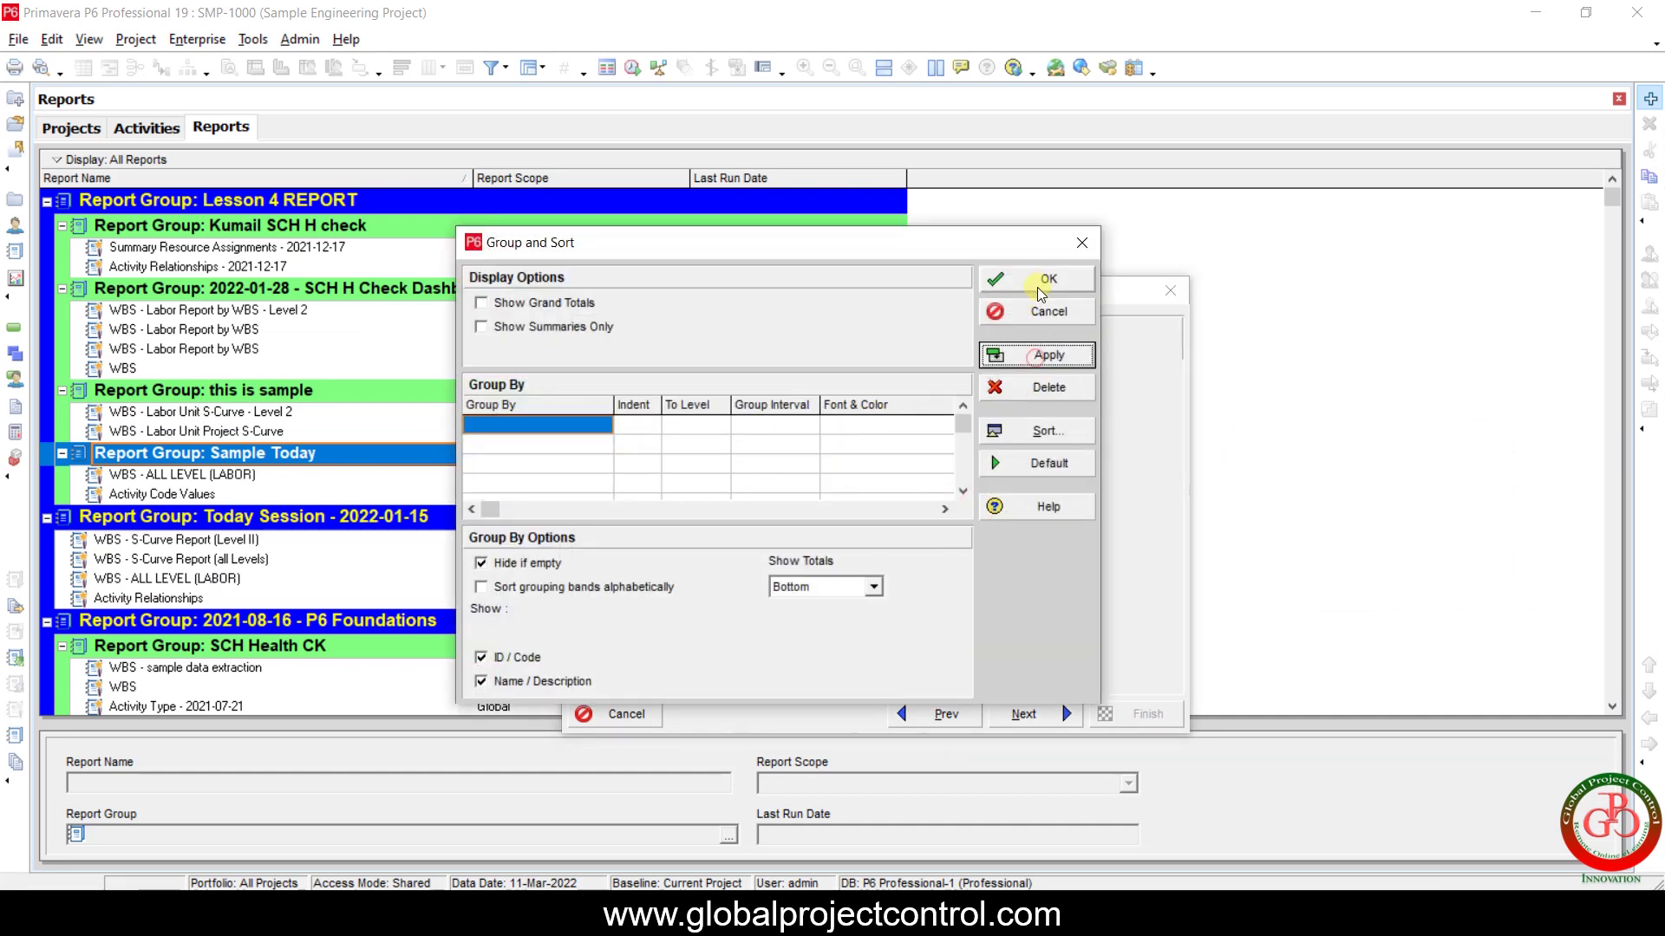
pyautogui.click(1046, 280)
# Run the ungrouped report again as a delimited text file, with the output file named Activity Steps - Progress1.csv.
pyautogui.click(1004, 717)
pyautogui.click(1003, 716)
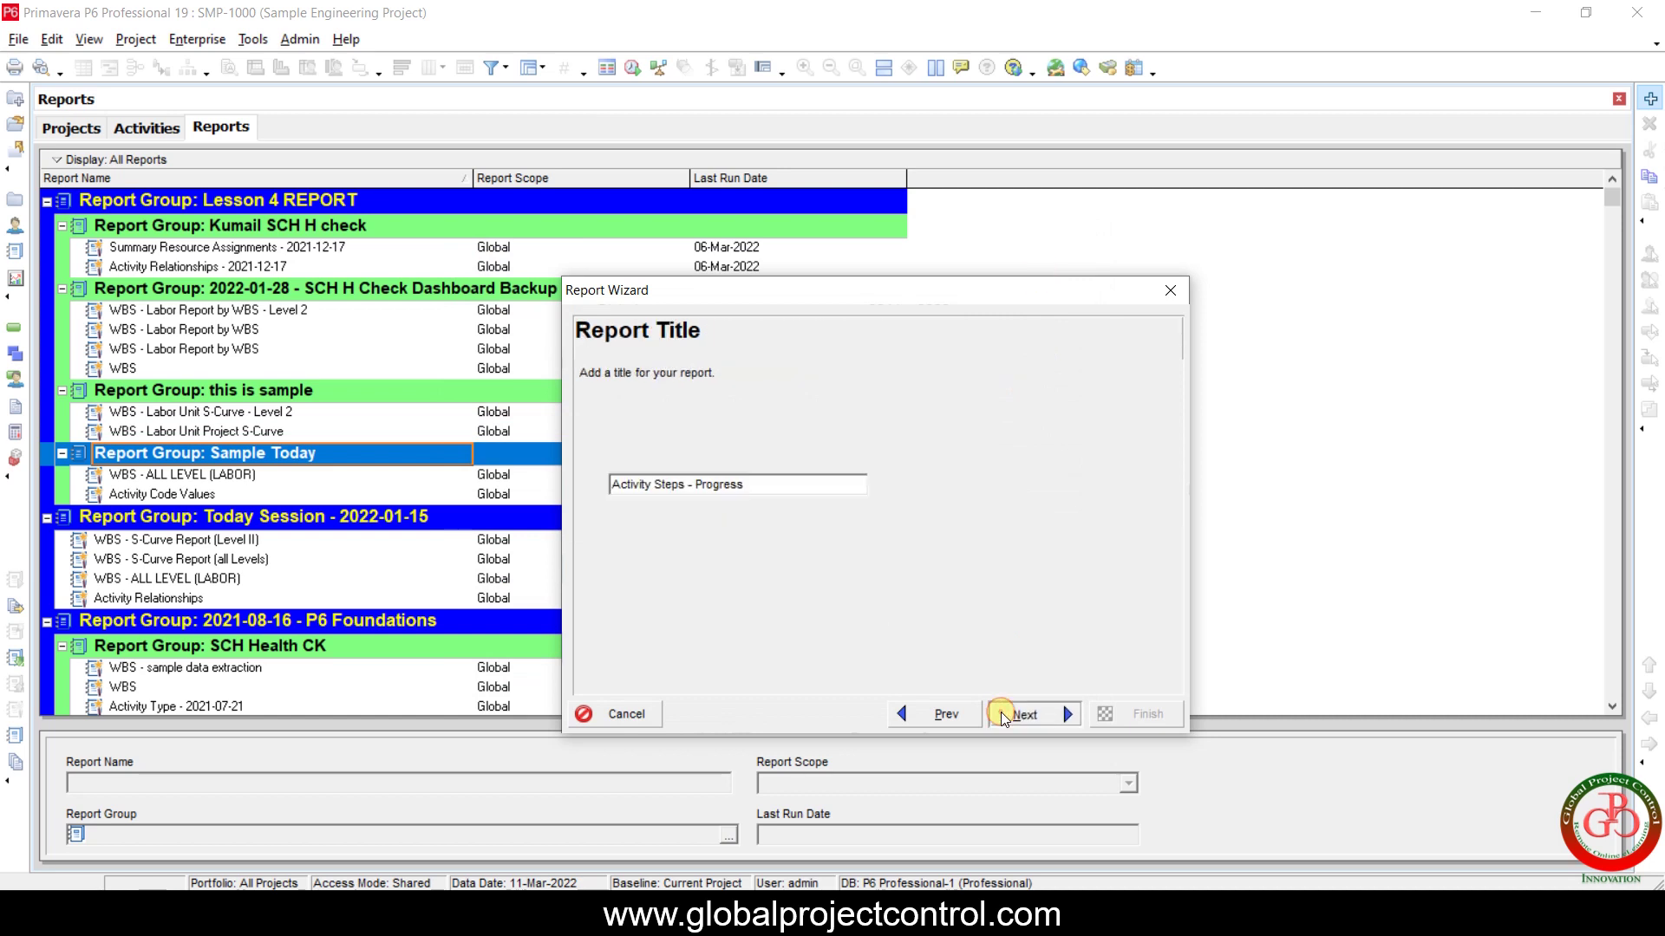
pyautogui.click(772, 470)
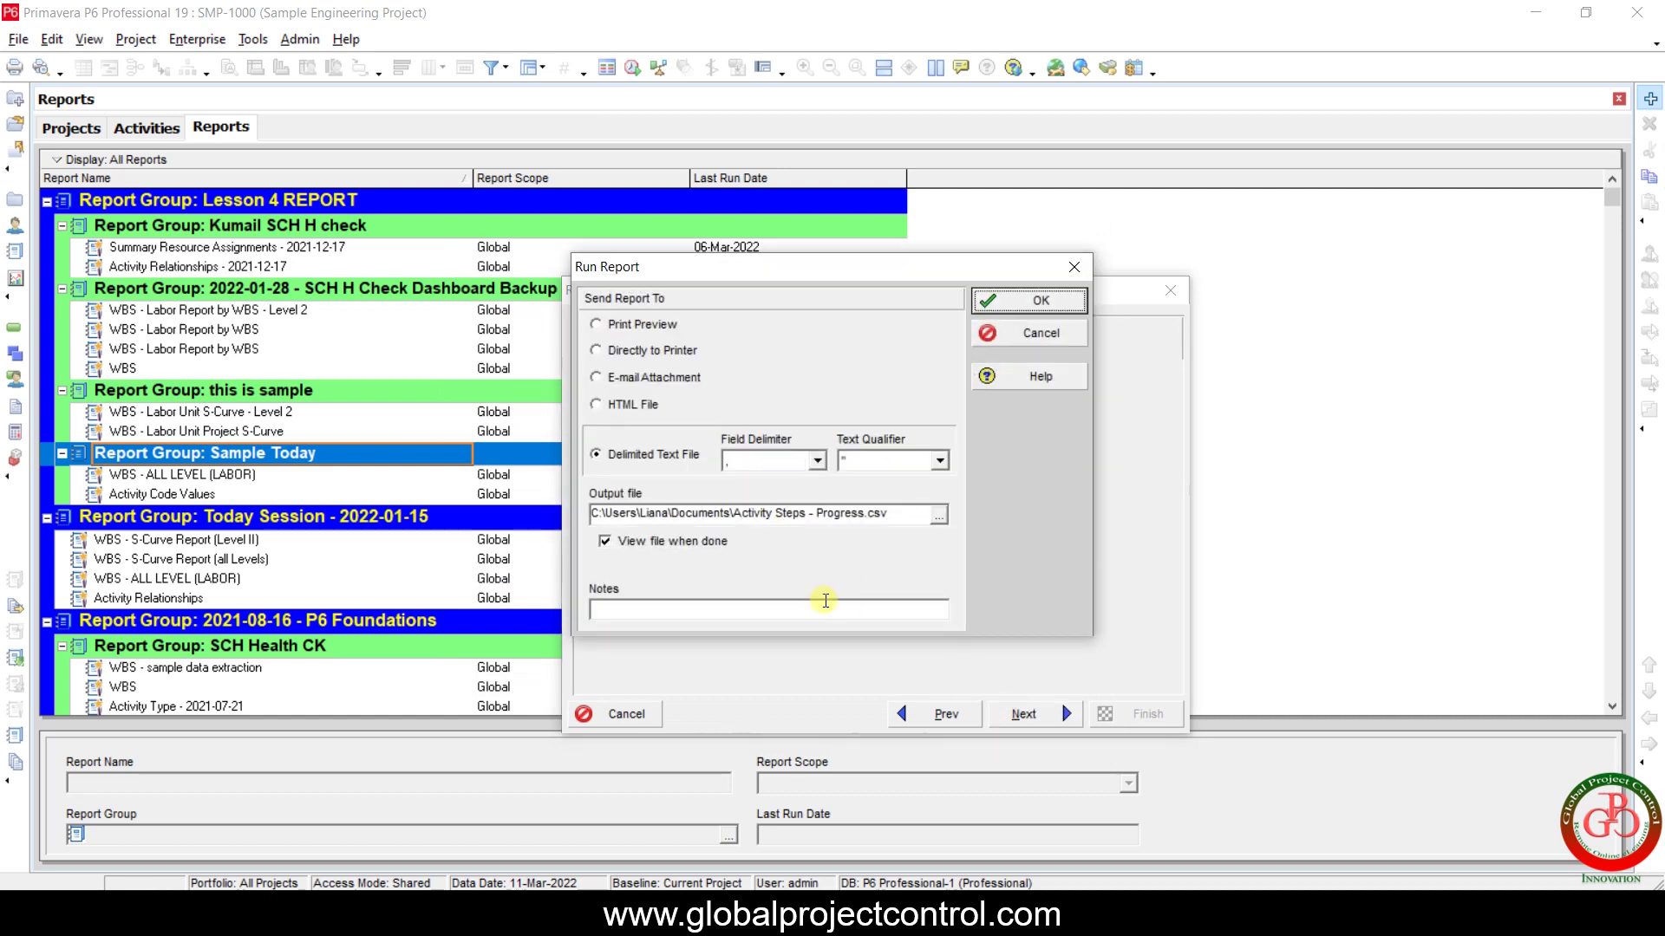
pyautogui.click(865, 512)
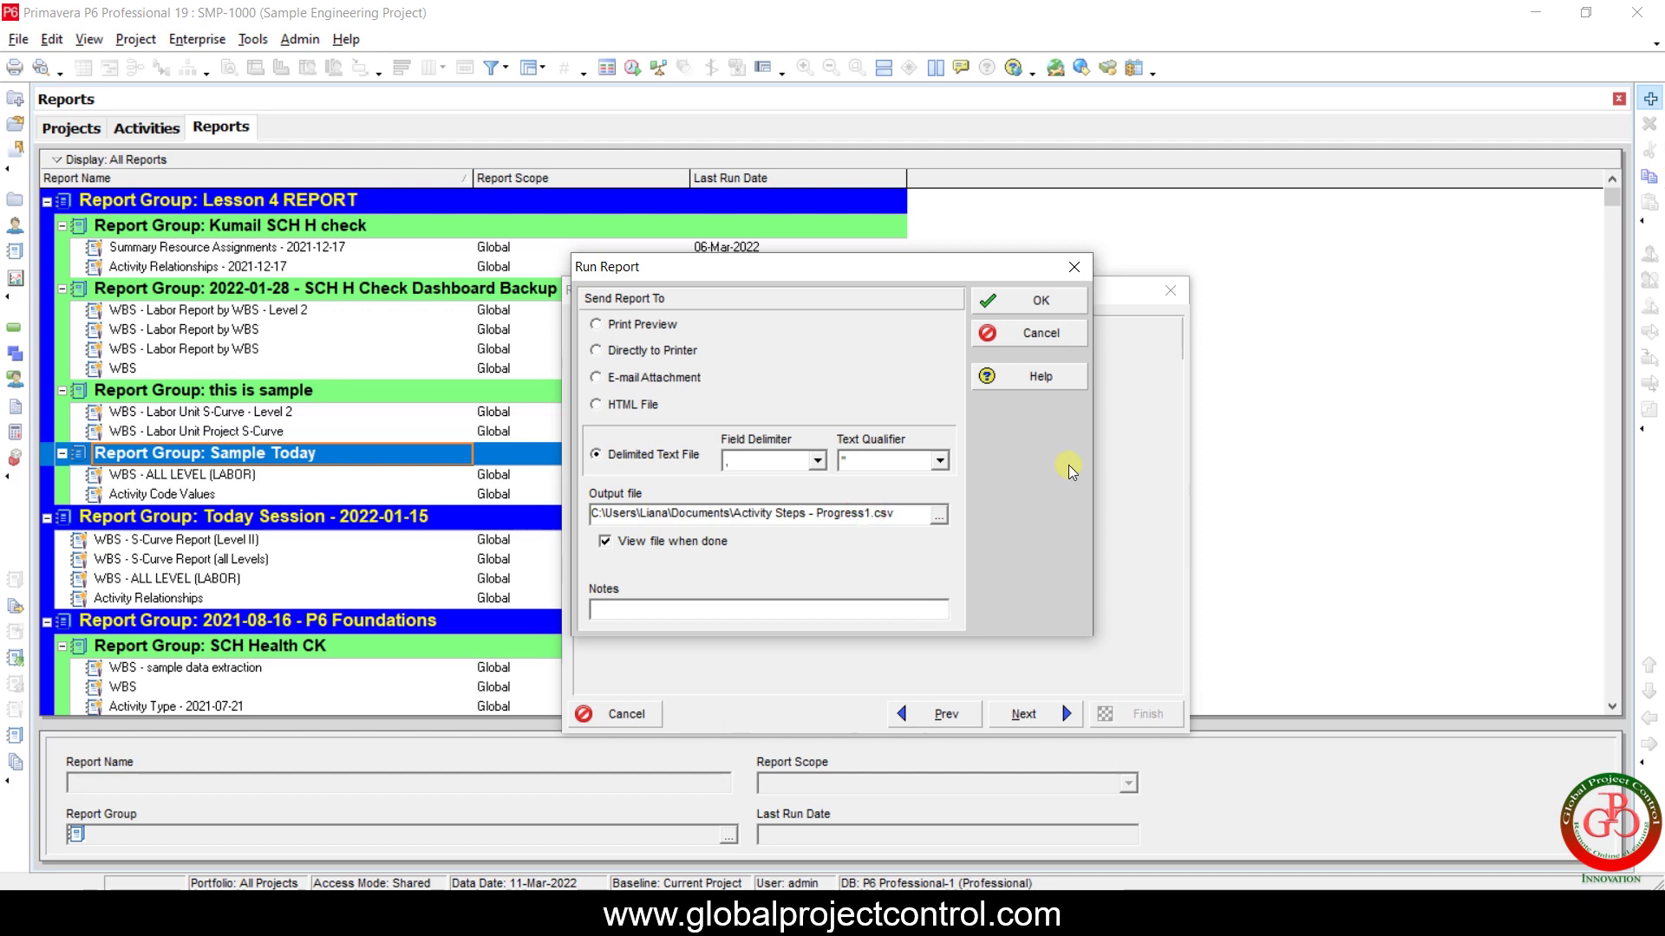
pyautogui.click(1027, 301)
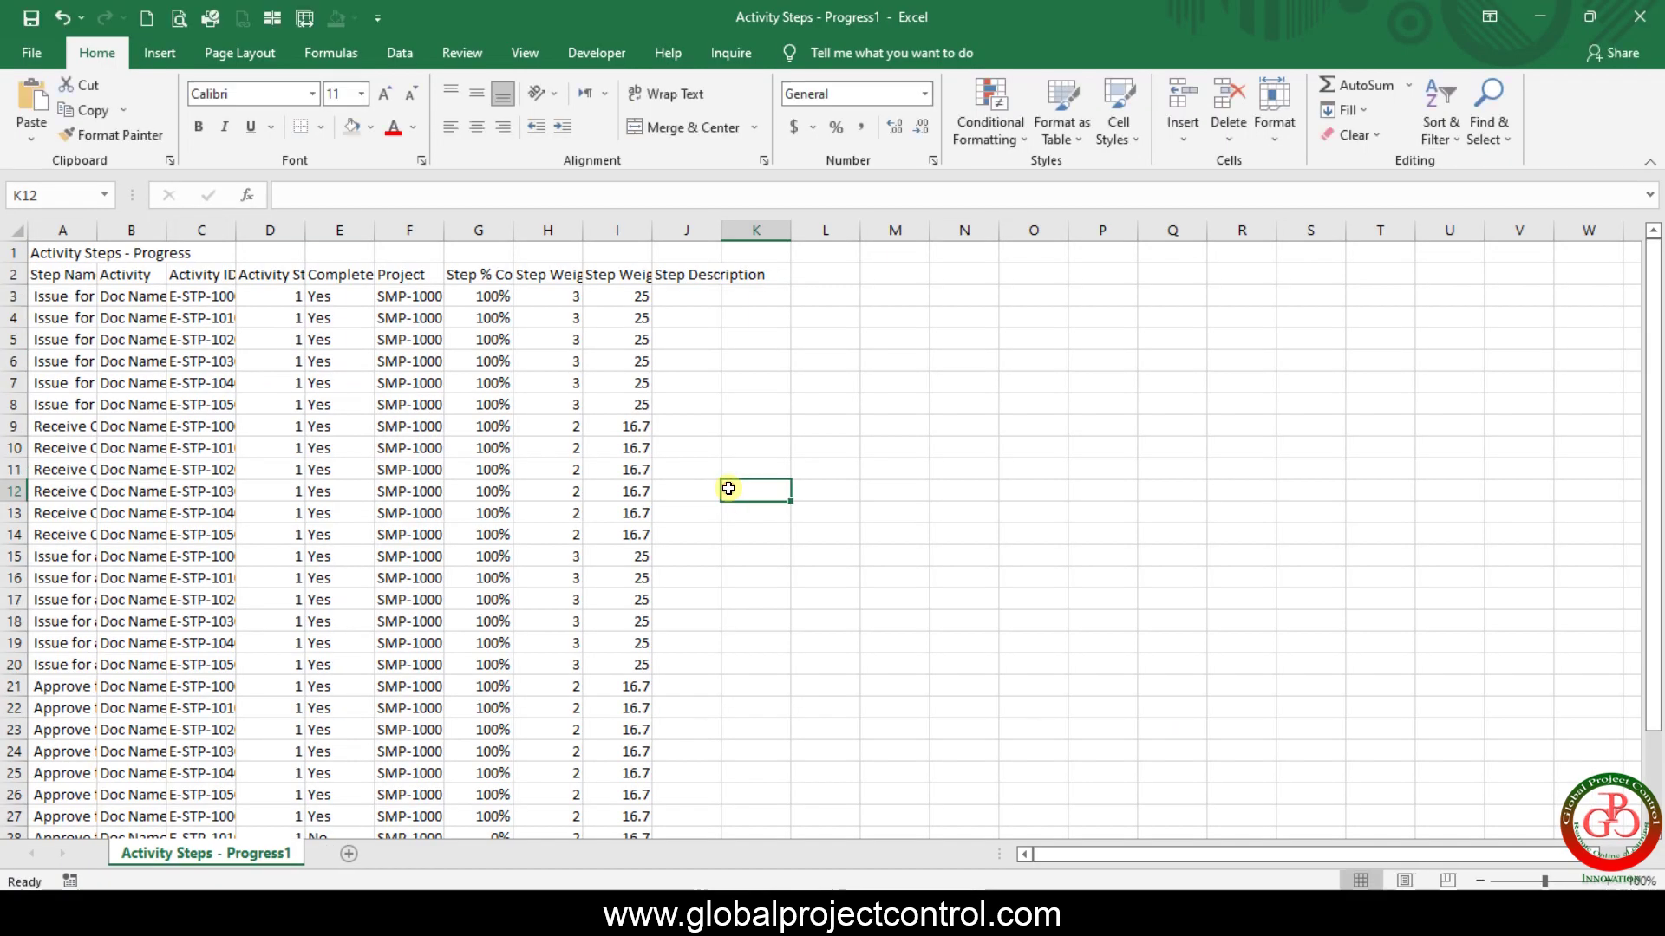
# Auto-fit the widths of columns A through I in the Activity Steps - Progress1 sheet.
pyautogui.click(725, 494)
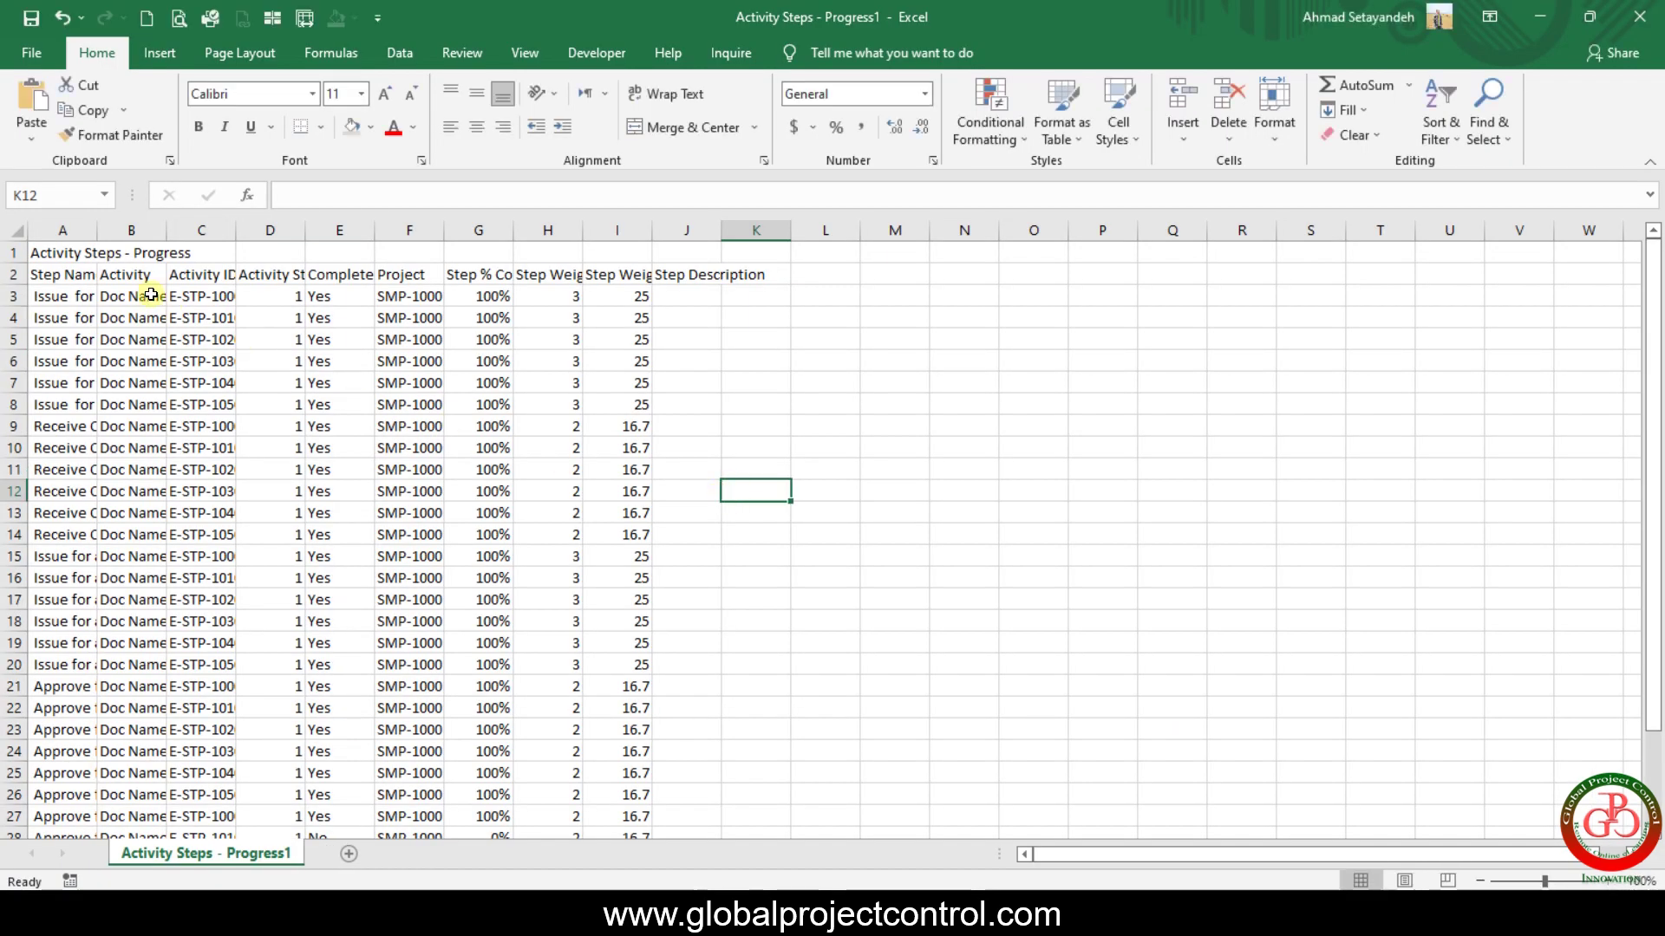
pyautogui.click(85, 296)
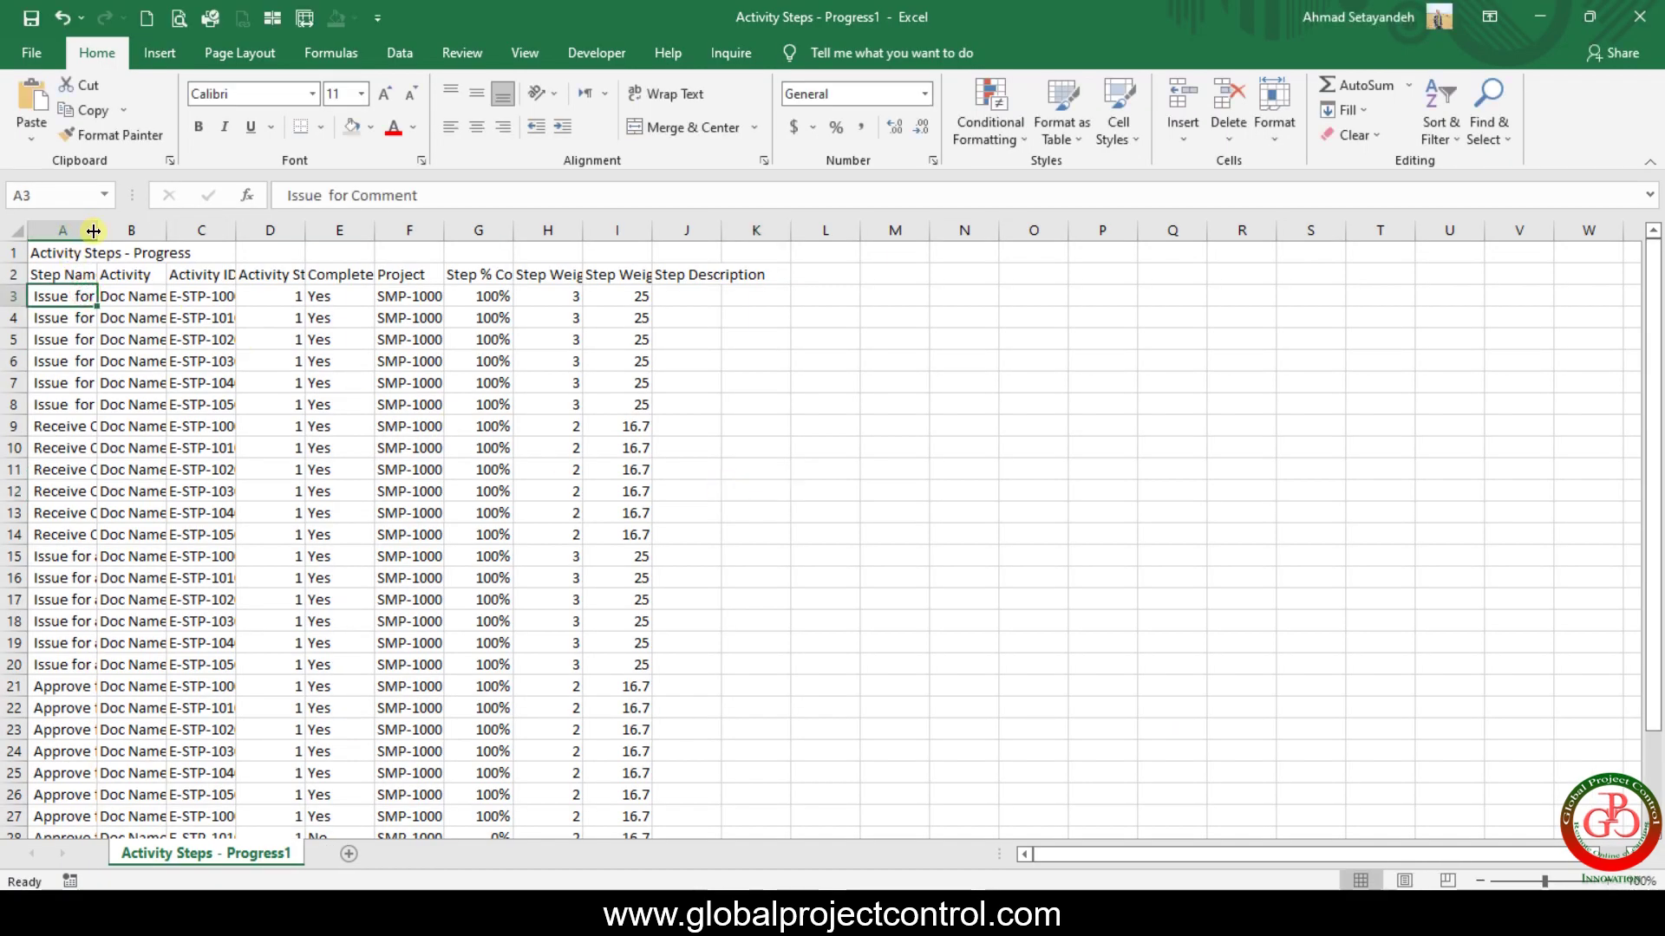
pyautogui.doubleClick(97, 230)
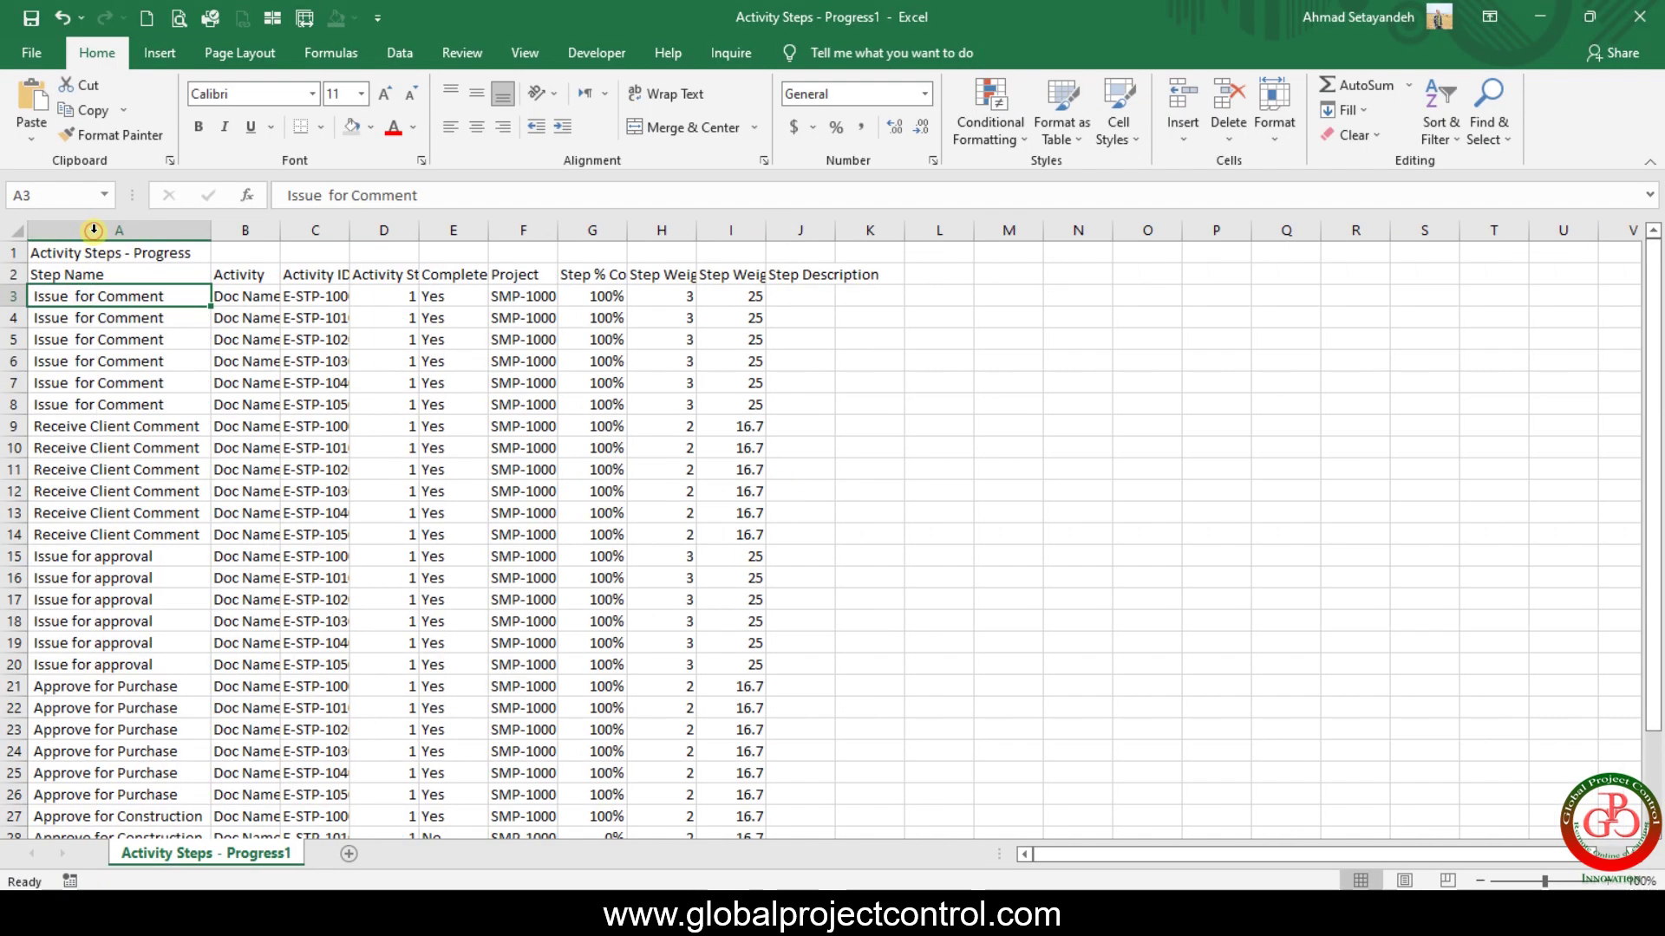
pyautogui.doubleClick(280, 229)
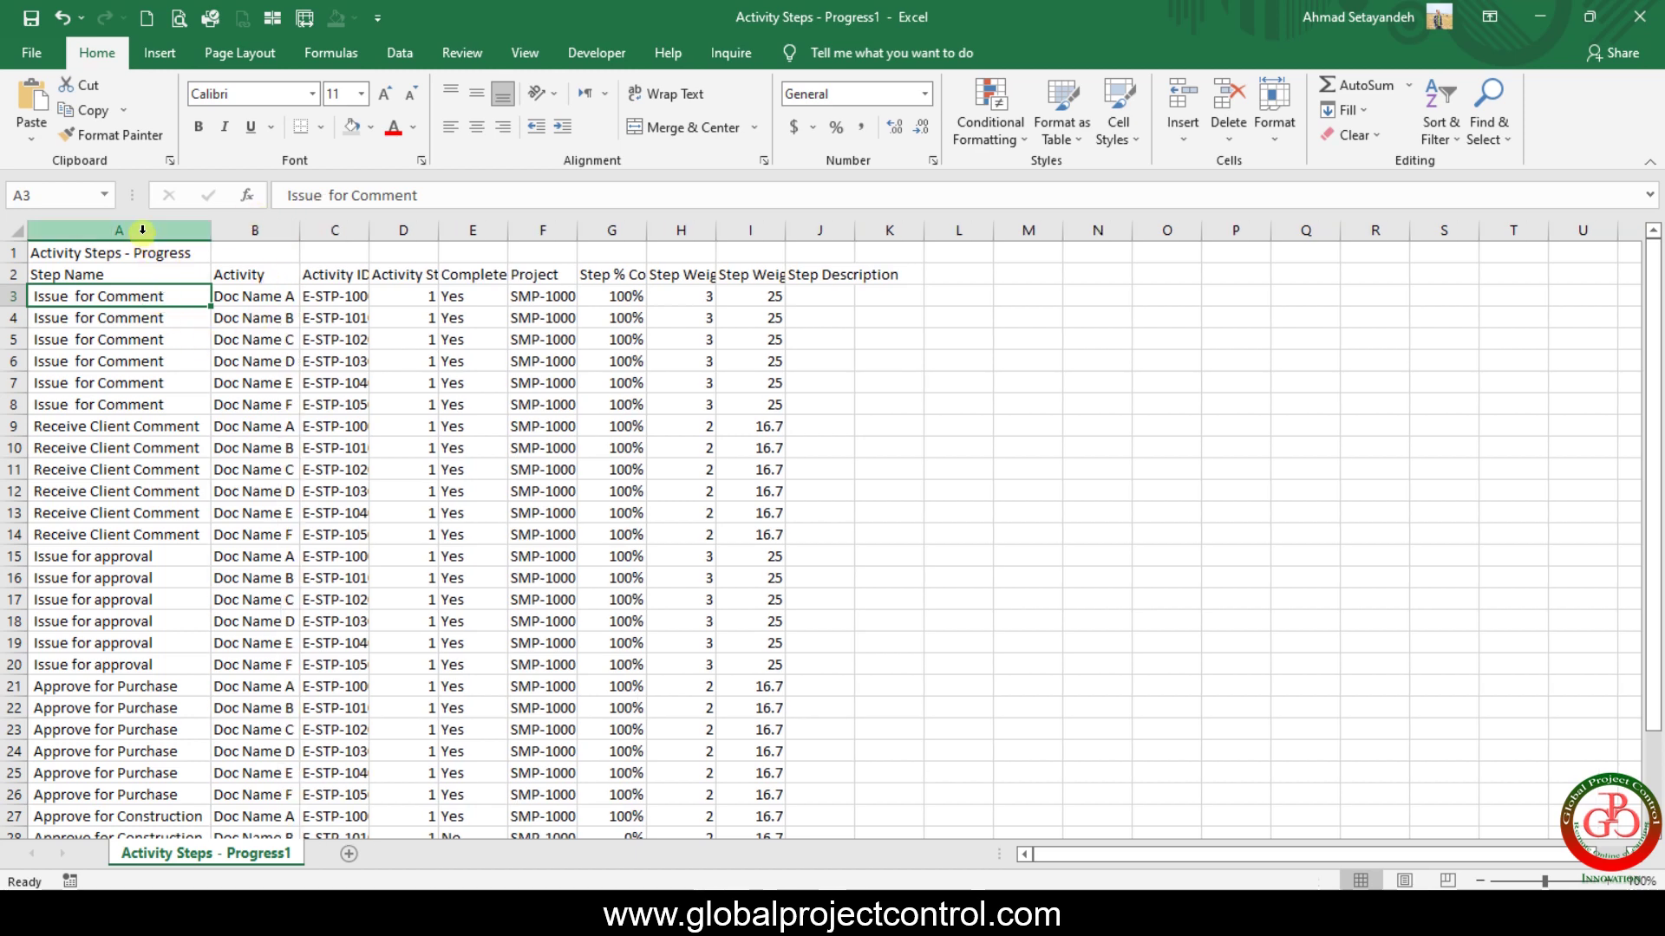
pyautogui.moveTo(139, 230); pyautogui.dragTo(744, 226)
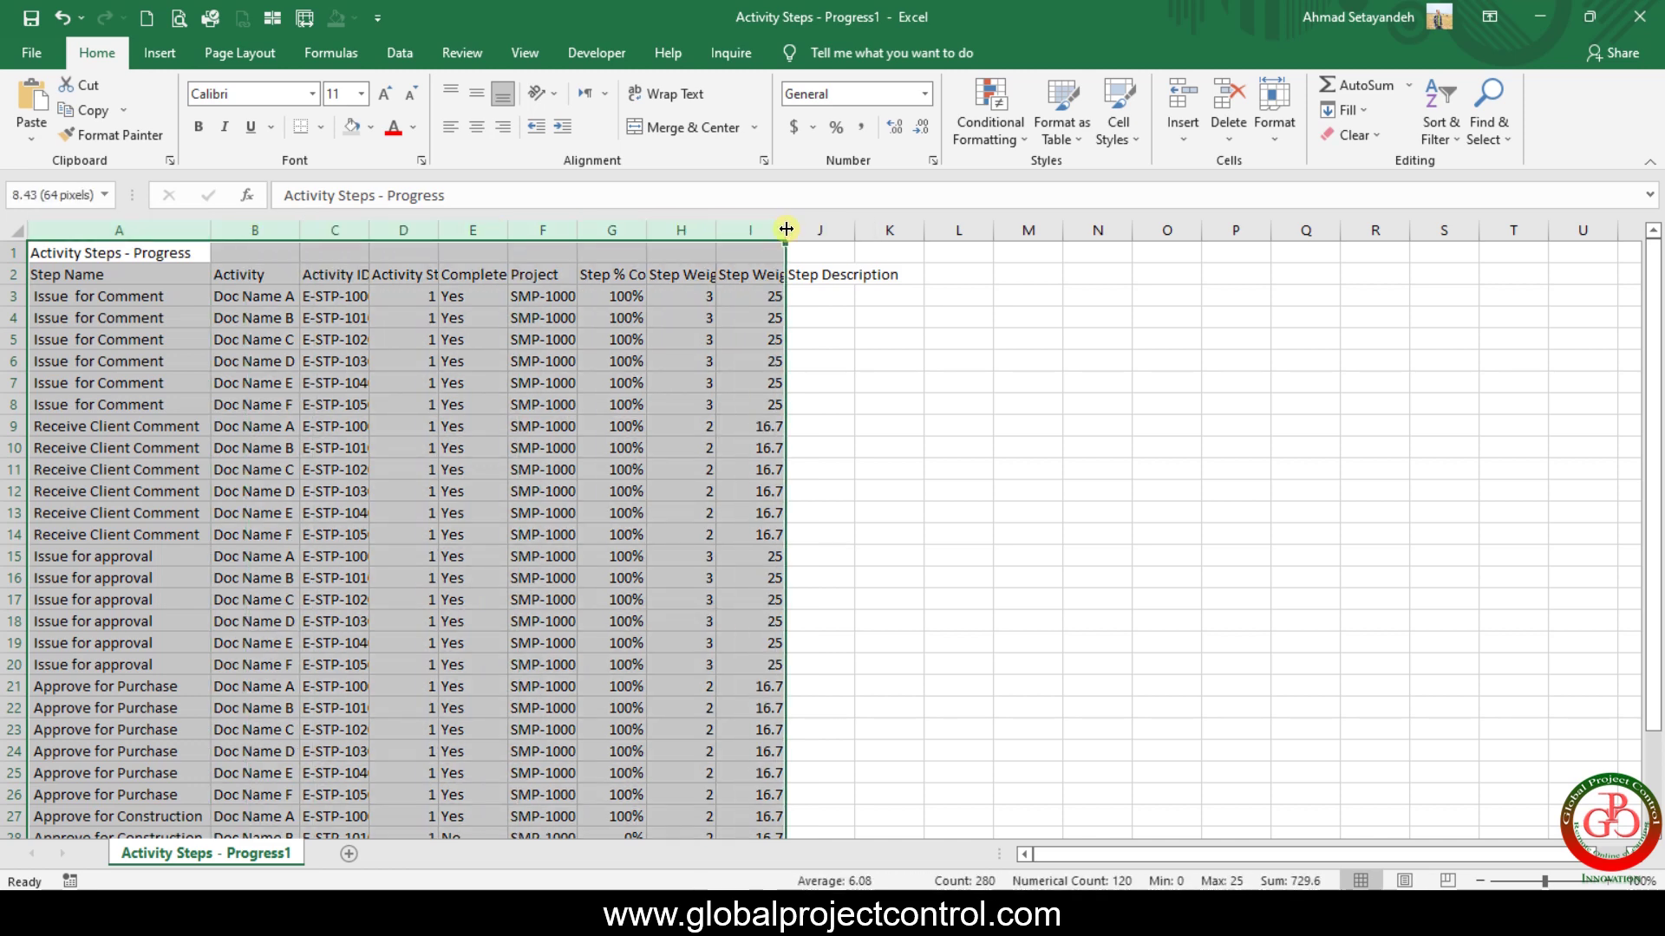
pyautogui.doubleClick(785, 230)
pyautogui.click(411, 395)
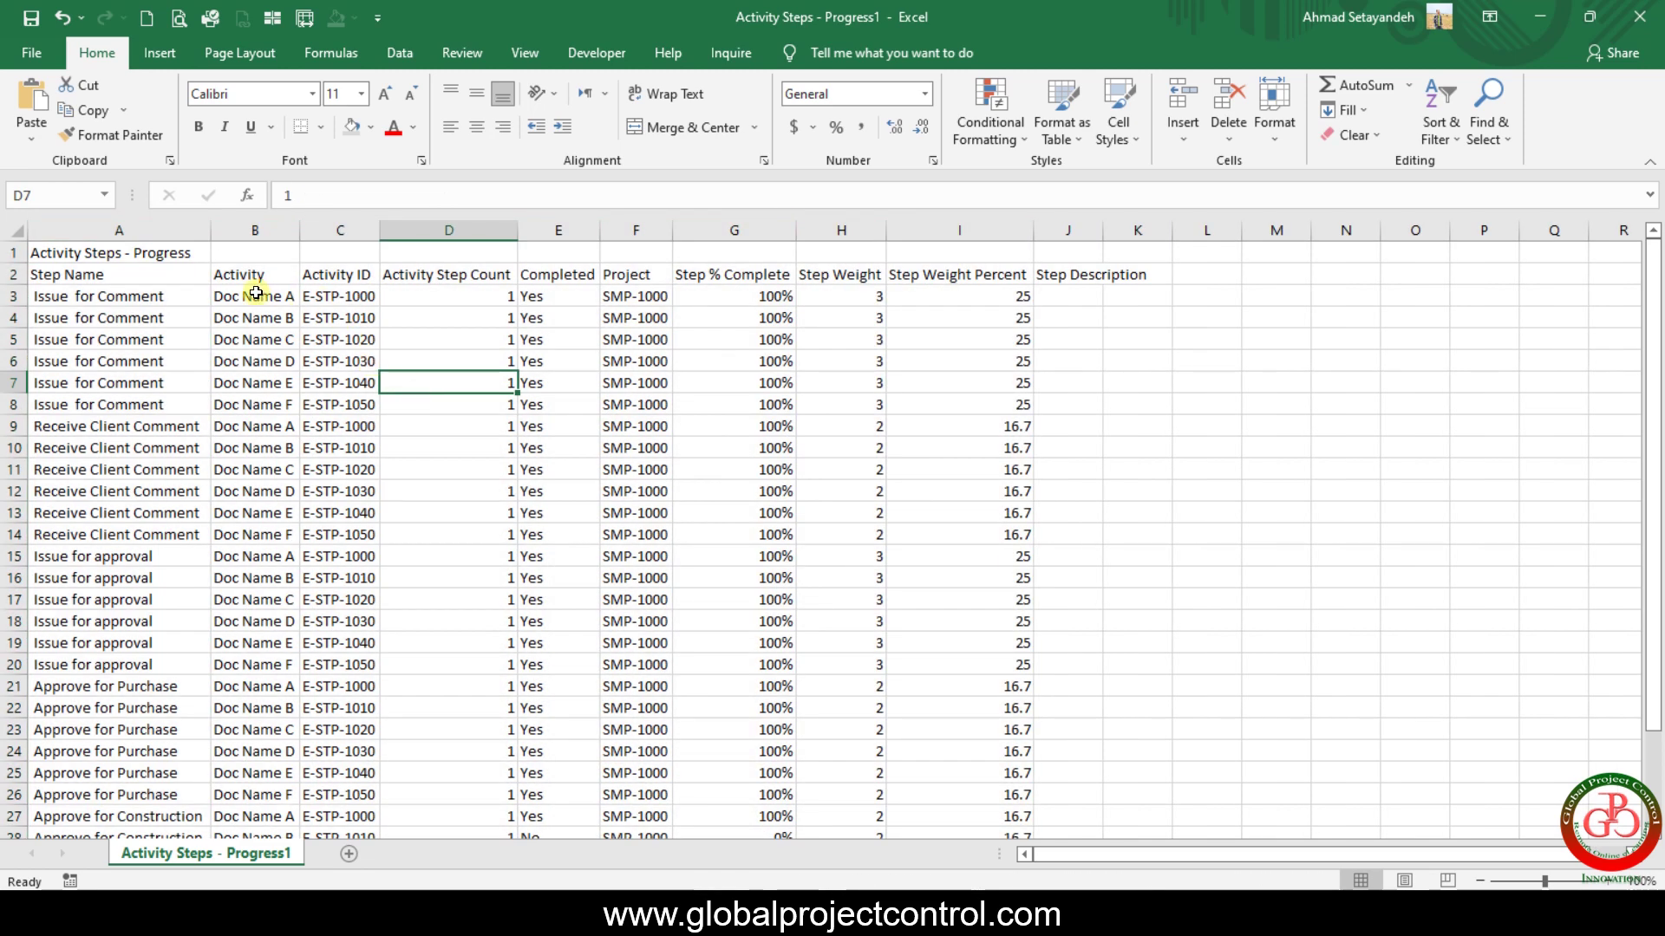
# Examine the Issue for Comment rows from Activity to Step Weight, including the step percent complete and weight values.
pyautogui.moveTo(256, 294); pyautogui.dragTo(458, 403)
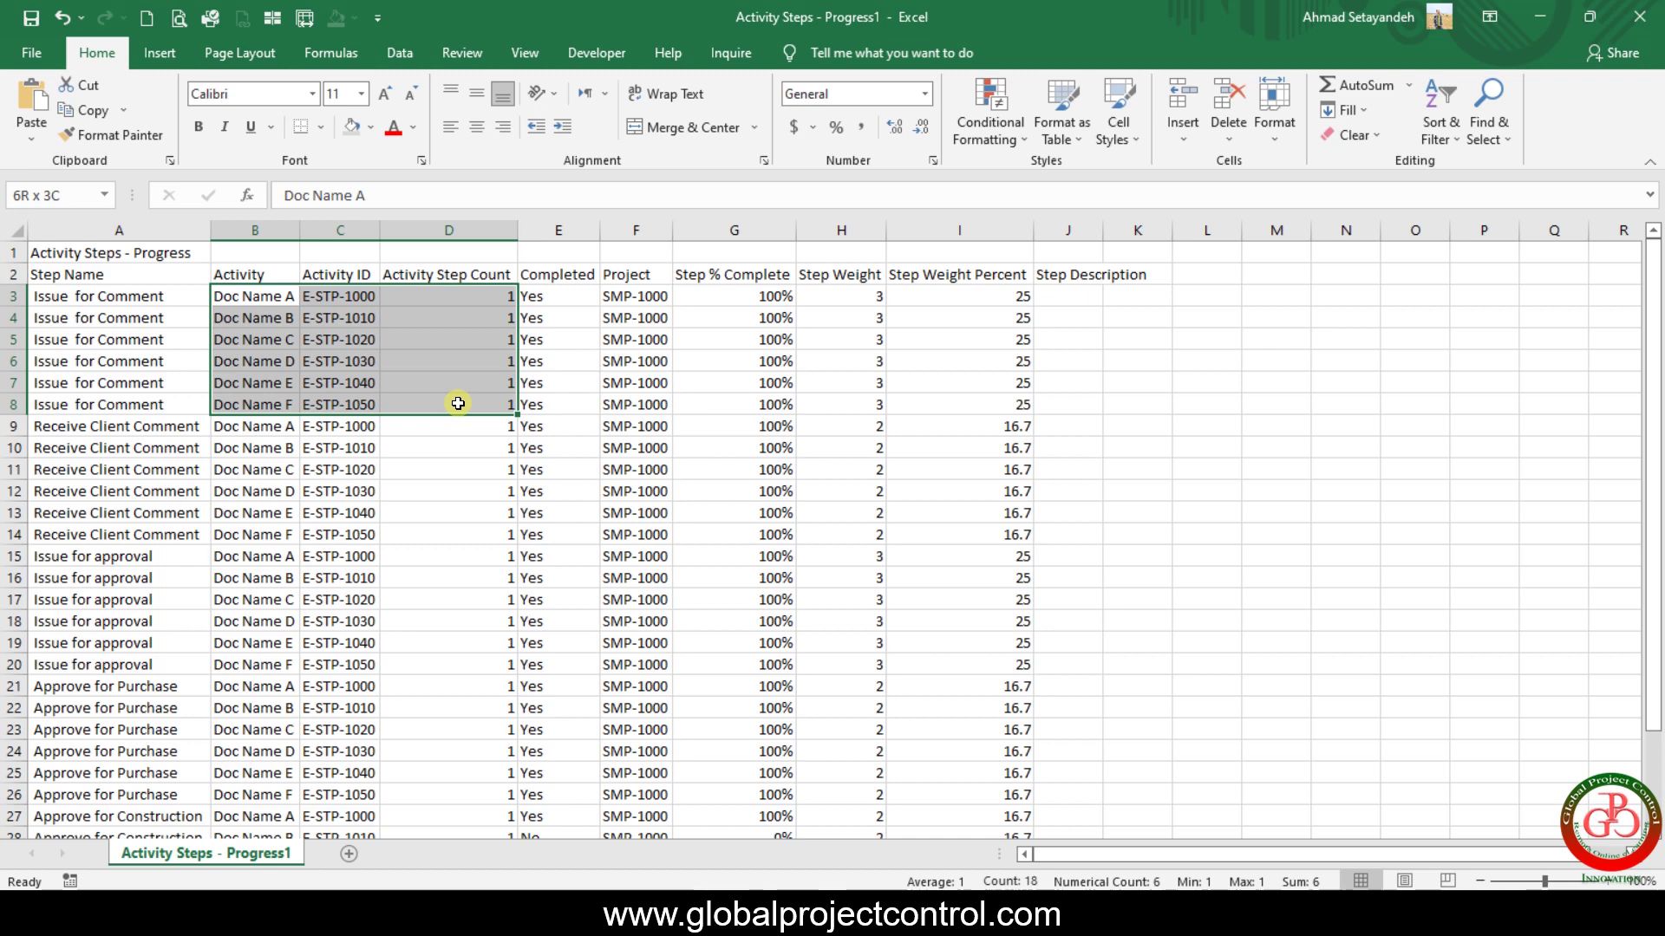
pyautogui.moveTo(458, 403); pyautogui.dragTo(636, 398)
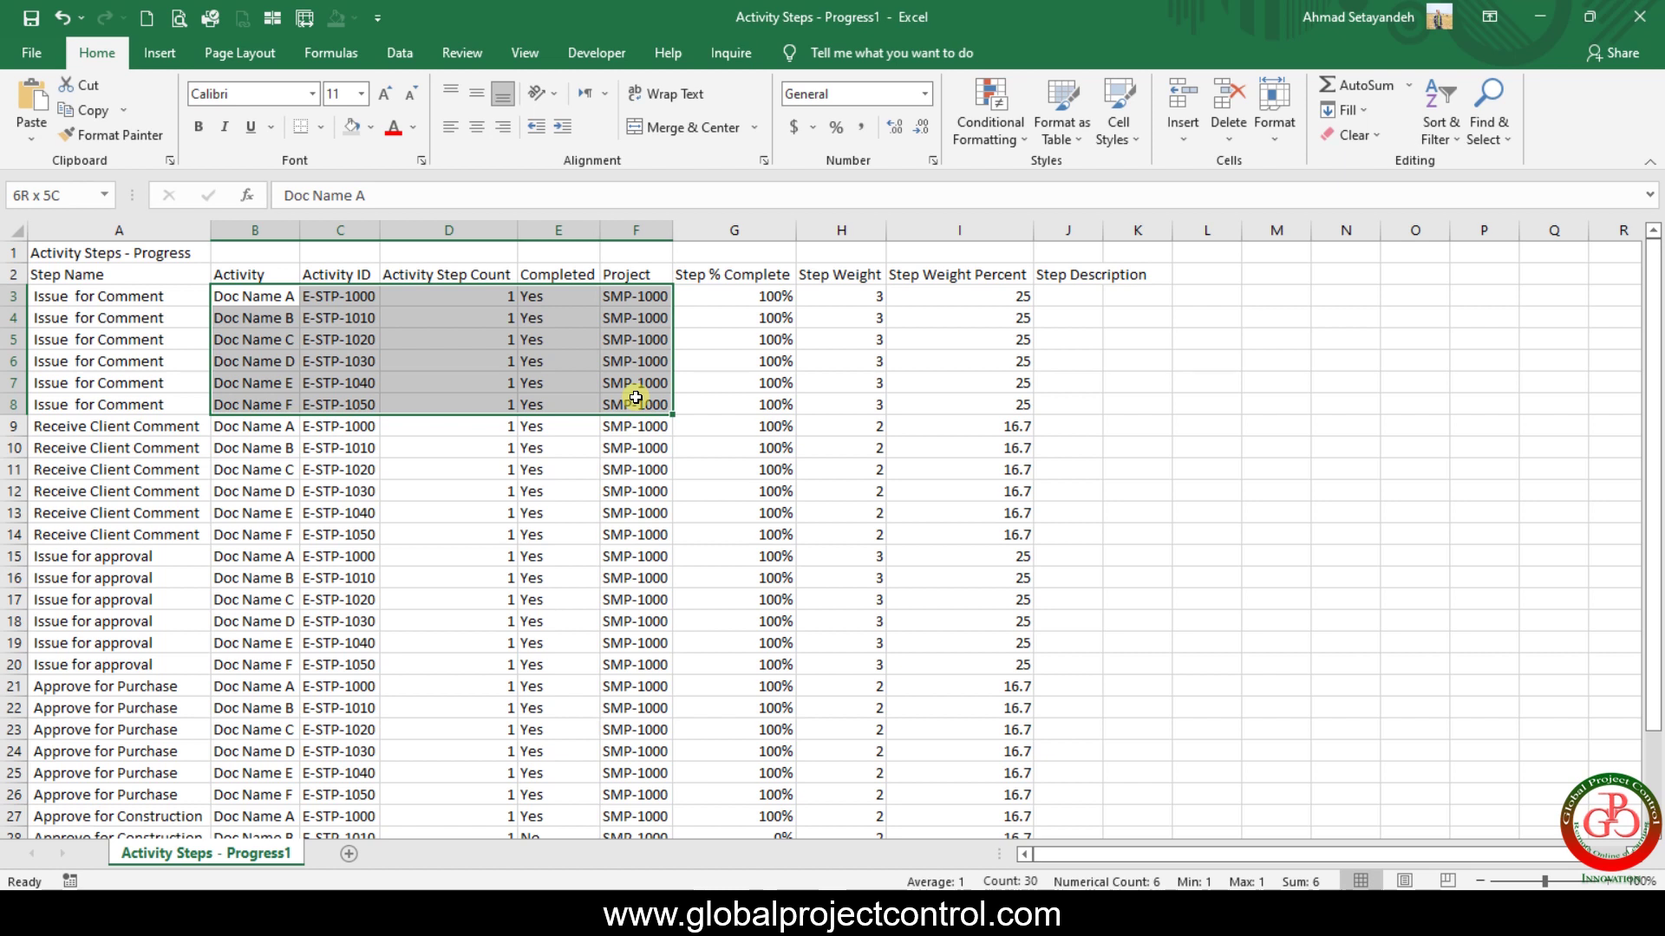
pyautogui.moveTo(635, 397); pyautogui.dragTo(841, 395)
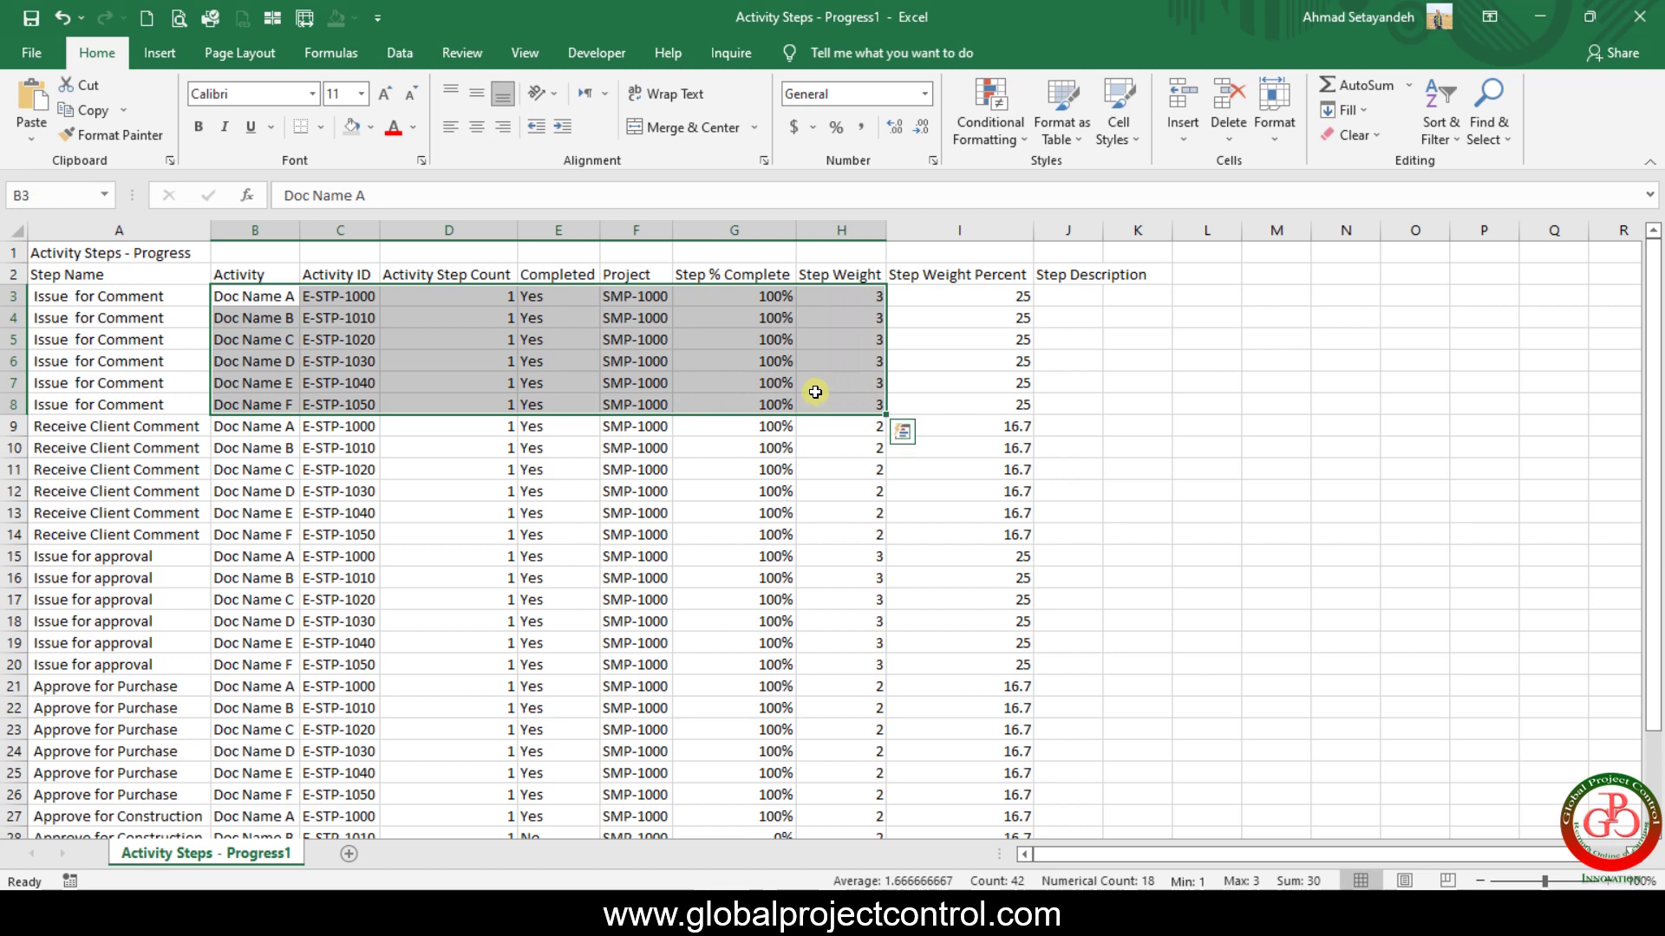
pyautogui.moveTo(758, 305); pyautogui.dragTo(763, 404)
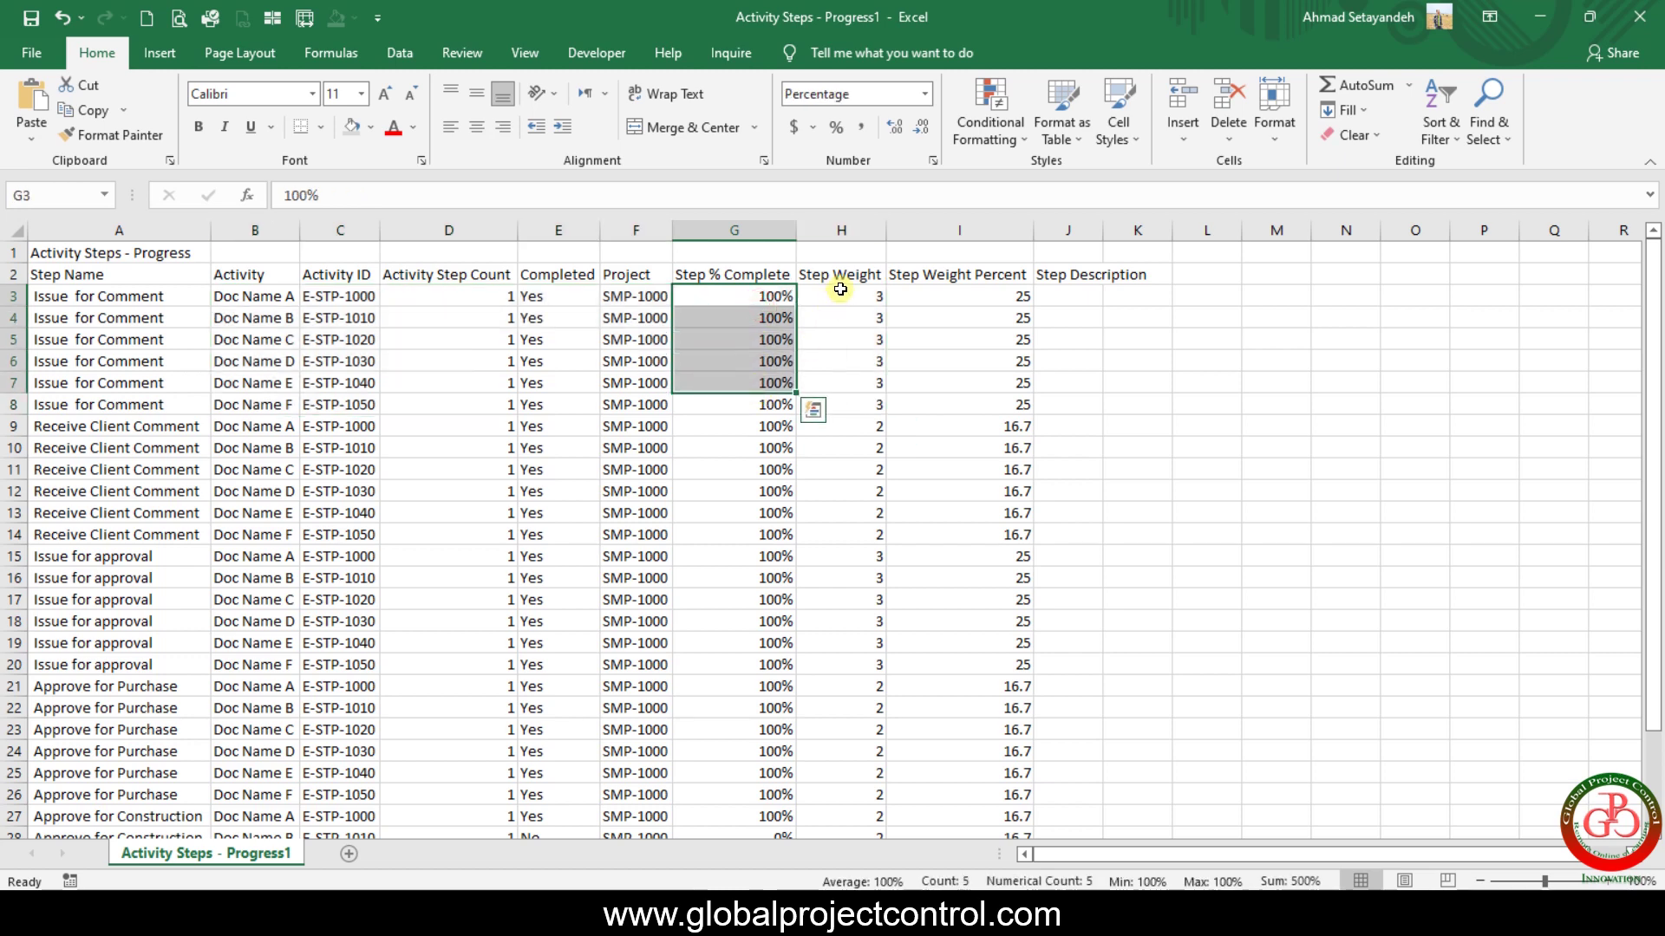
pyautogui.moveTo(840, 291); pyautogui.dragTo(845, 382)
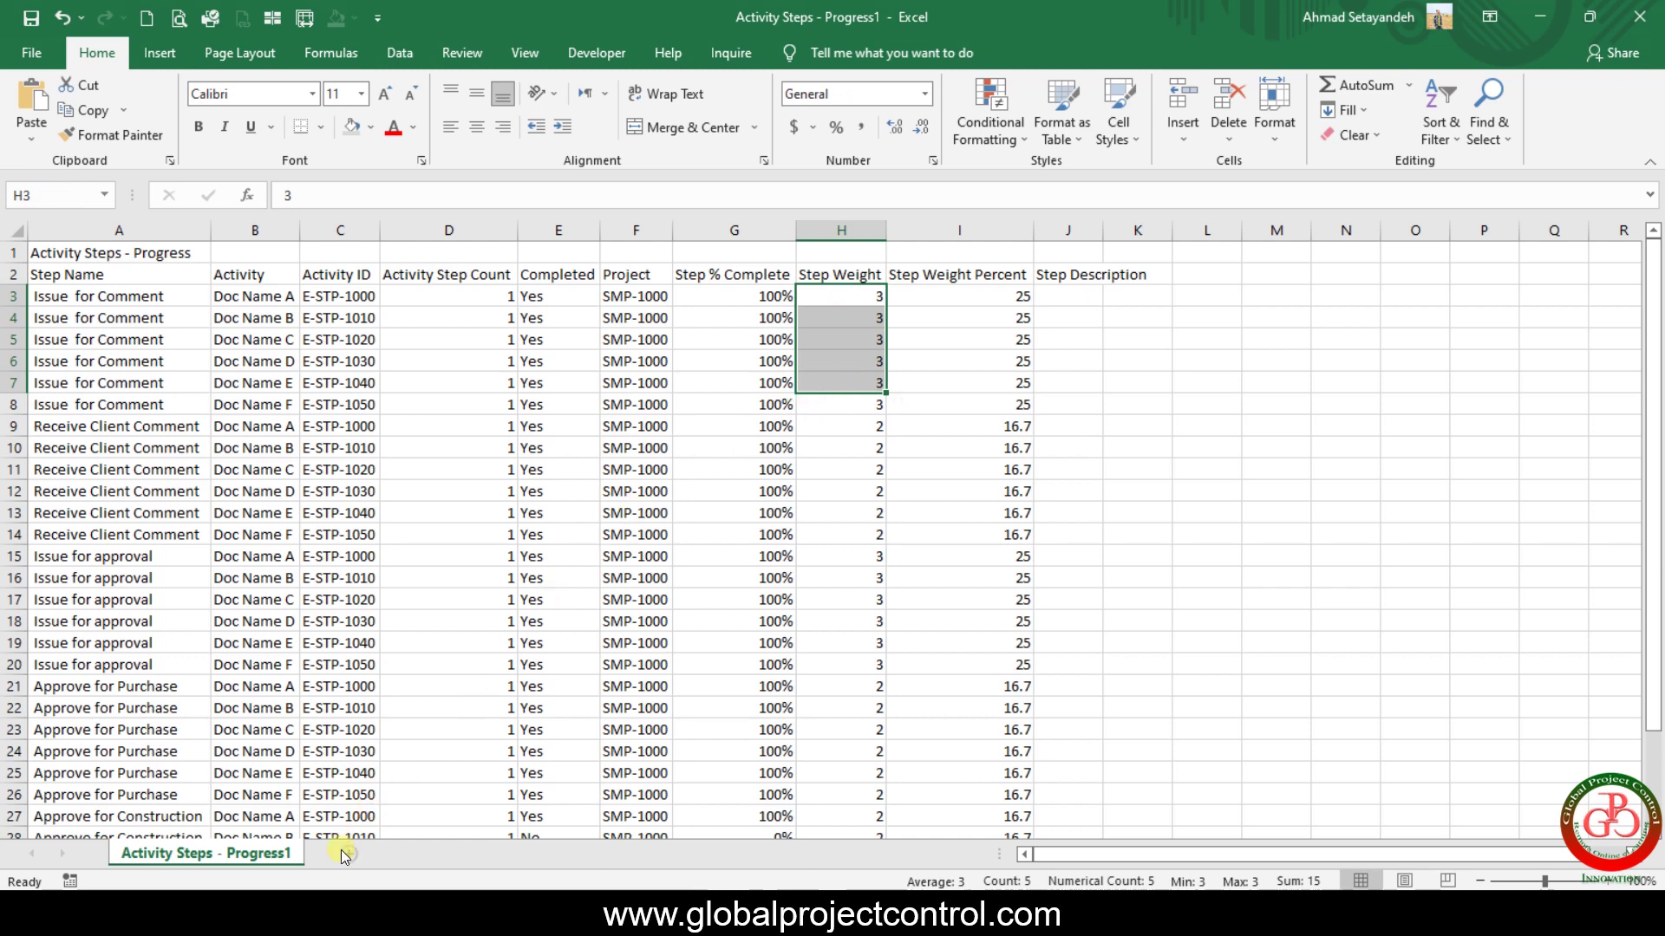
# Add a blank worksheet to the exported workbook and return to the Activity Steps - Progress1 sheet.
pyautogui.click(348, 854)
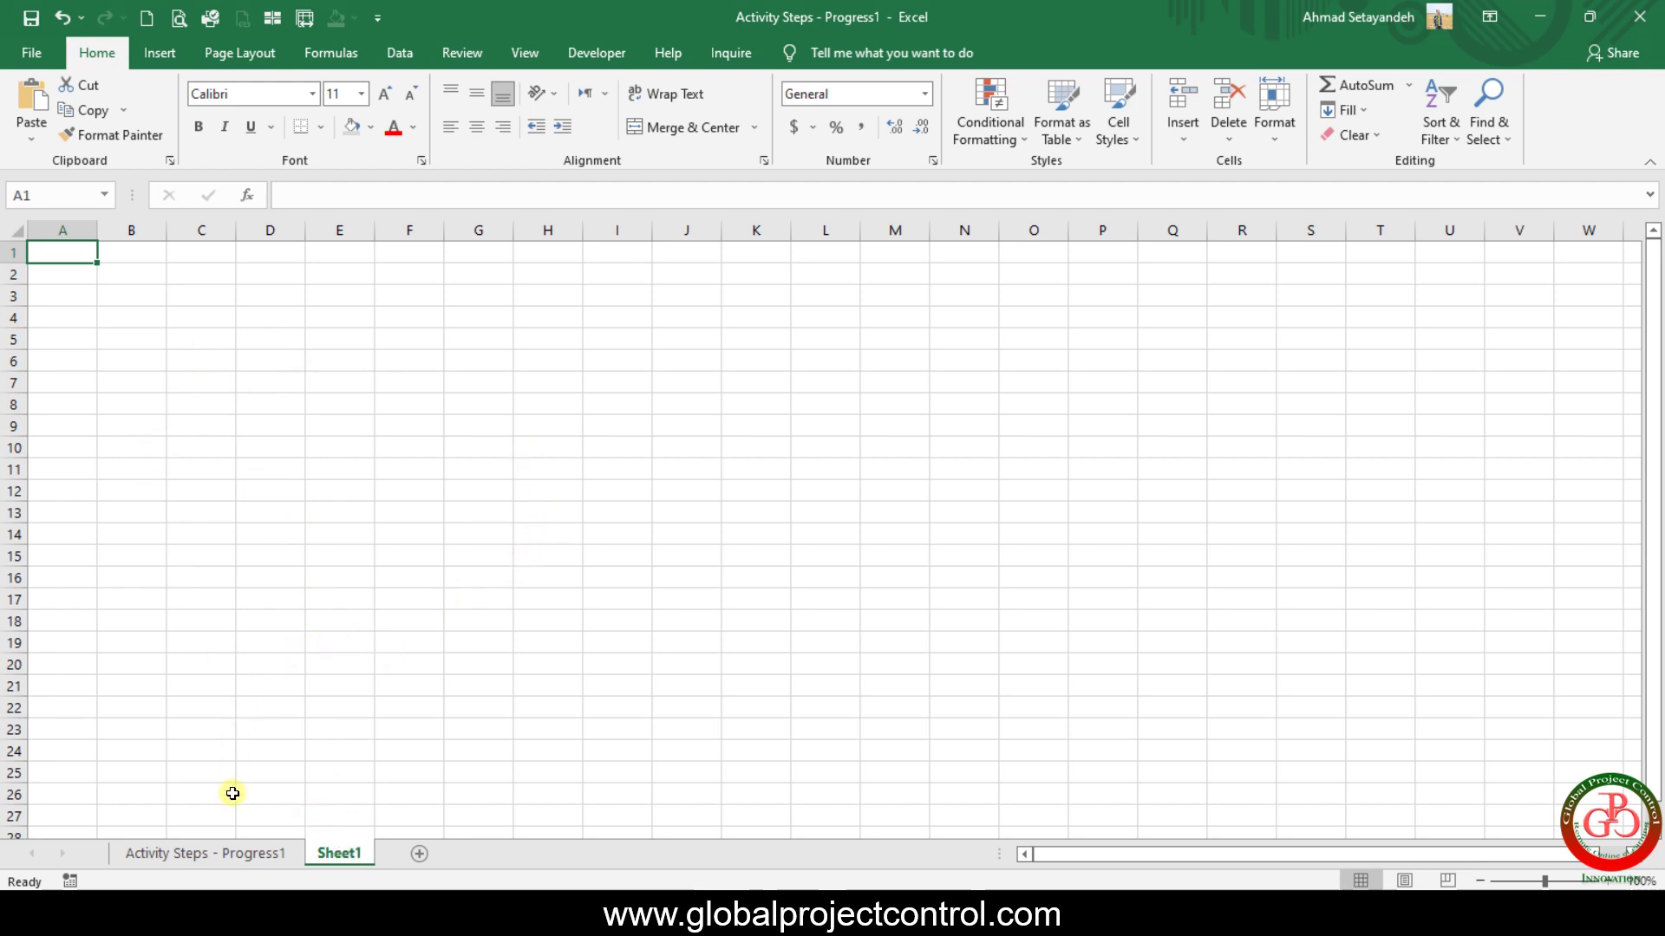
pyautogui.click(243, 852)
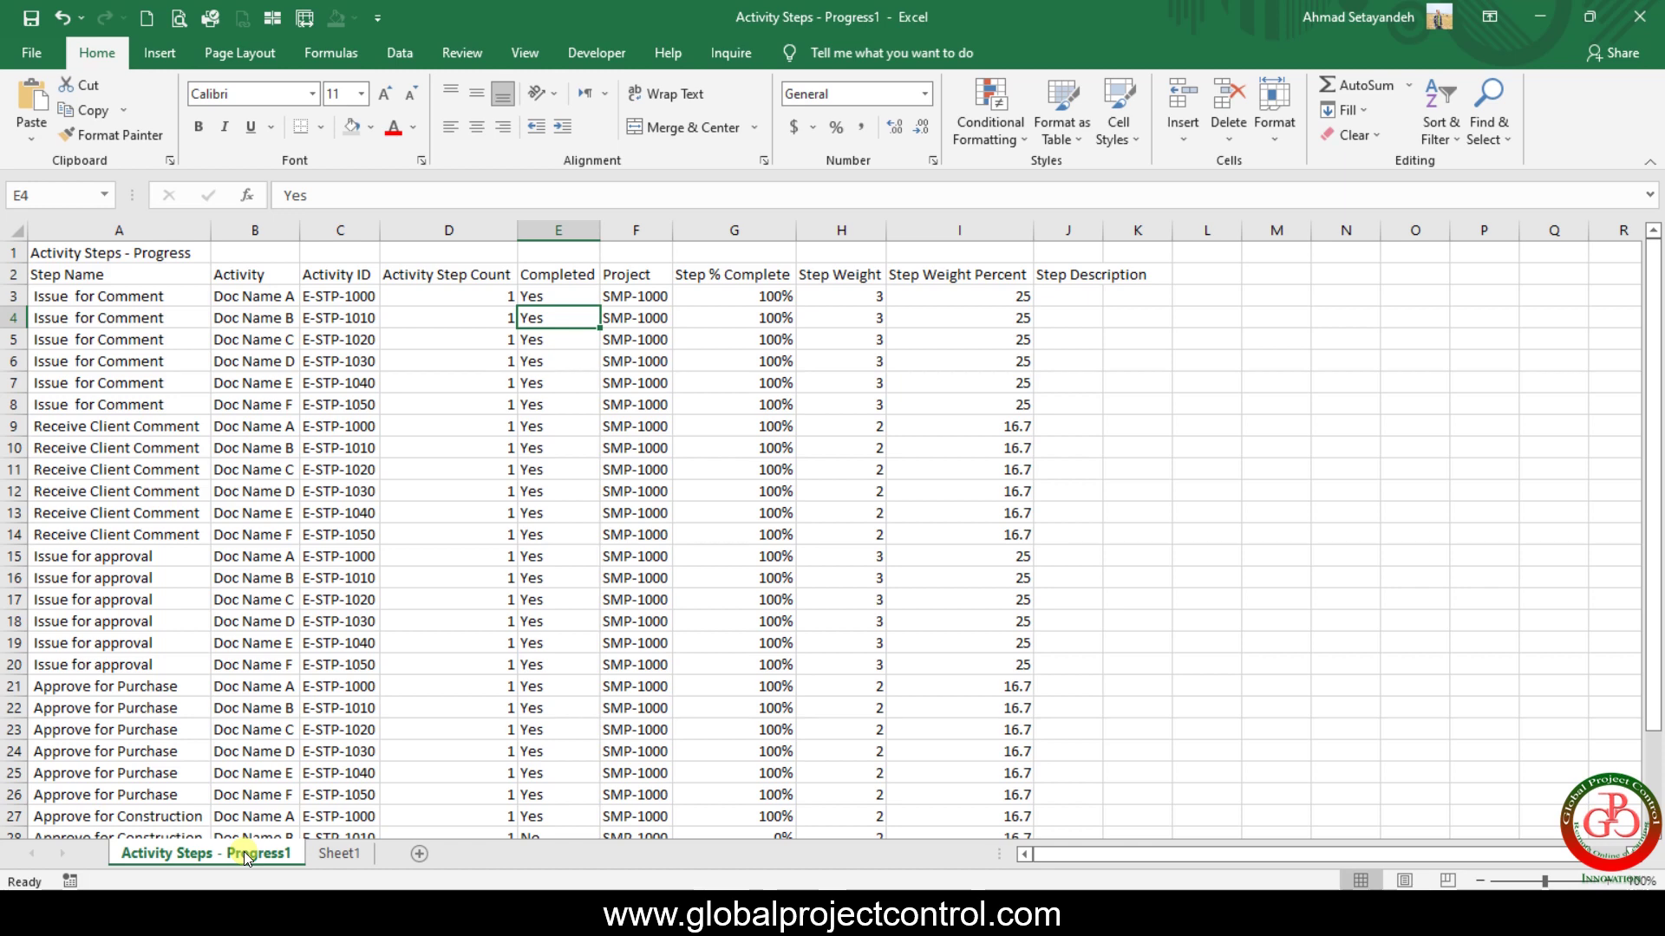
# Place the Activity Steps - Progress and Activity Steps - Progress1 workbooks side by side and compare the WBS-grouped rows with the ungrouped step list.
pyautogui.press('super+Right')
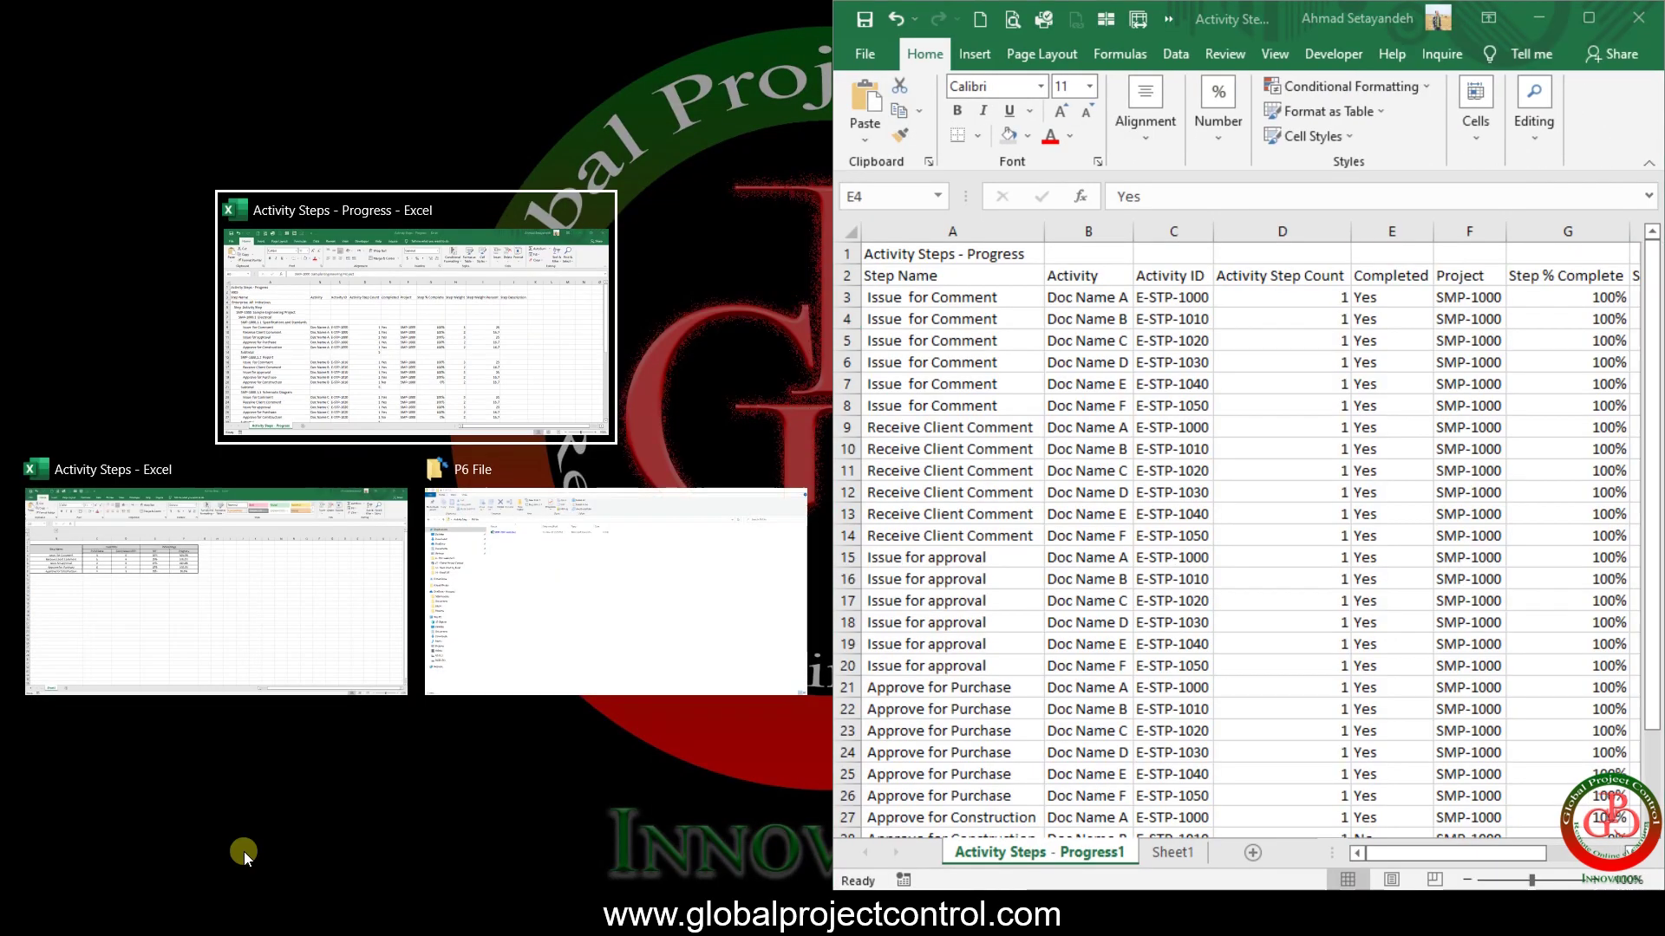
pyautogui.press('Return')
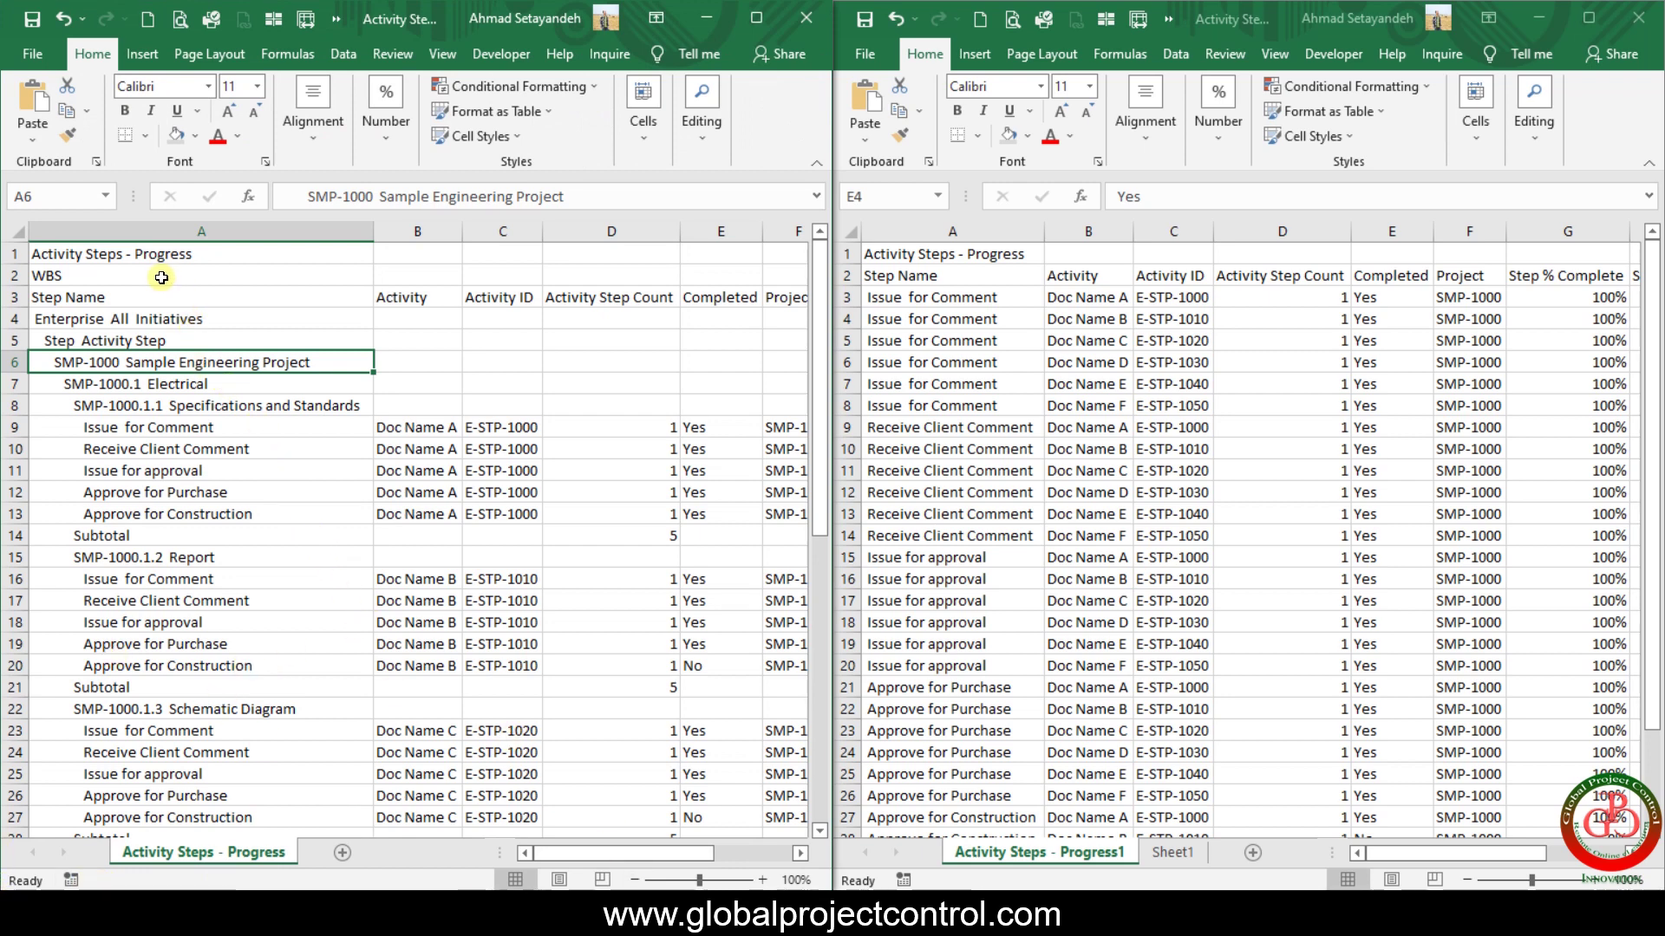
pyautogui.moveTo(160, 276); pyautogui.dragTo(611, 580)
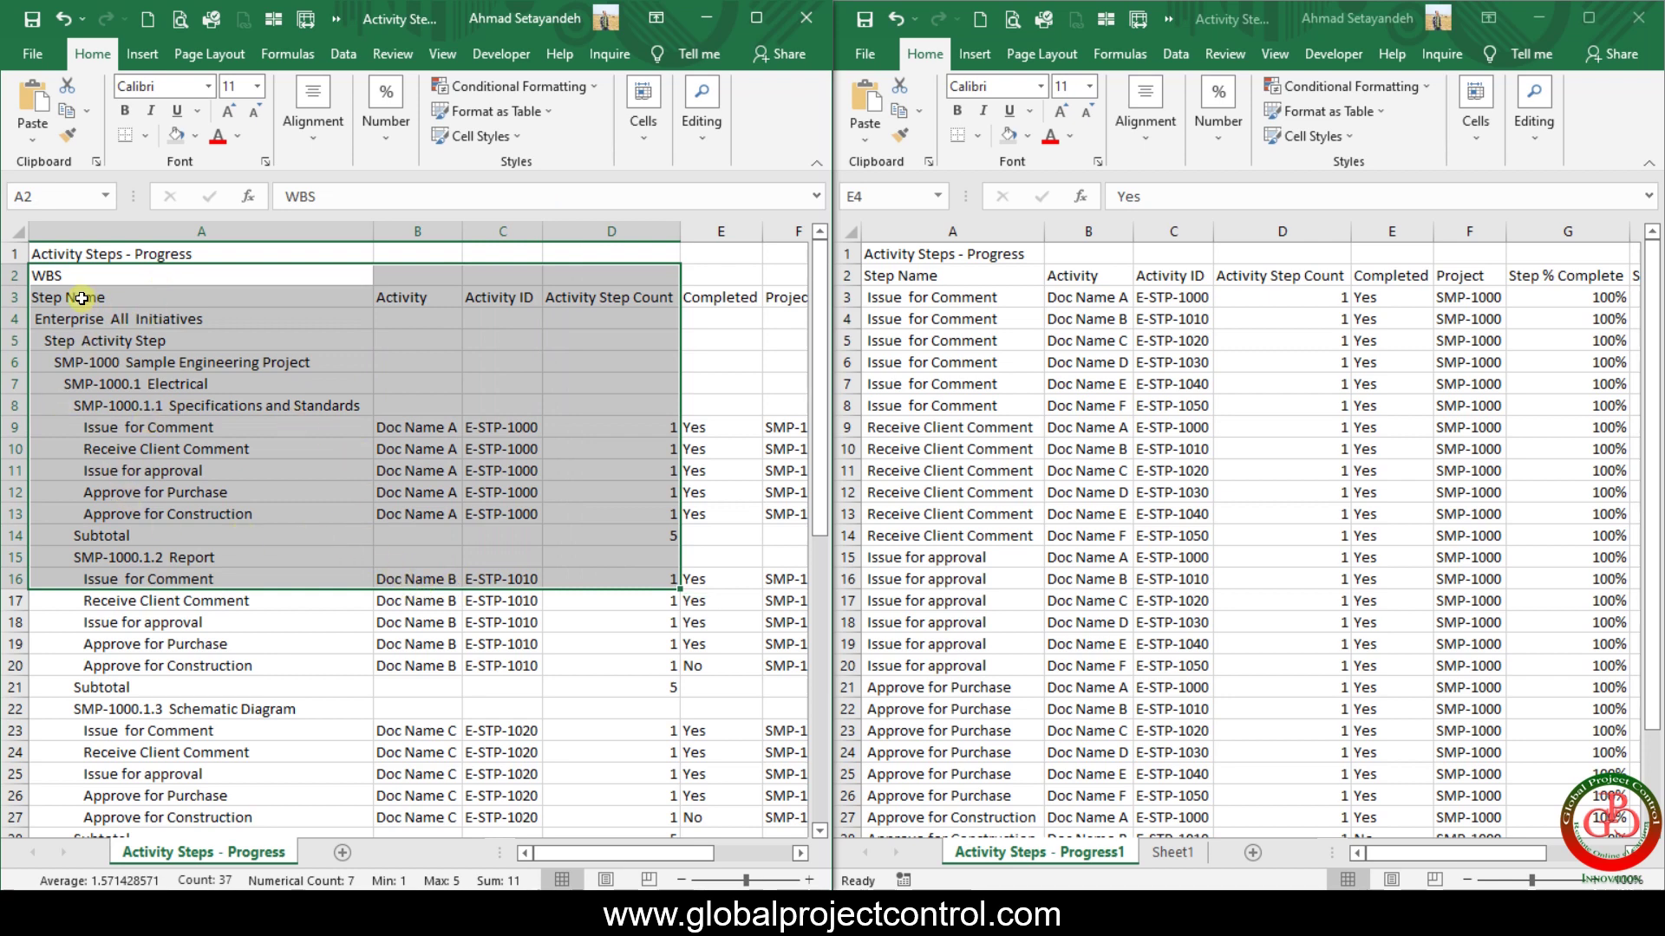
pyautogui.moveTo(105, 340); pyautogui.dragTo(107, 669)
pyautogui.click(910, 476)
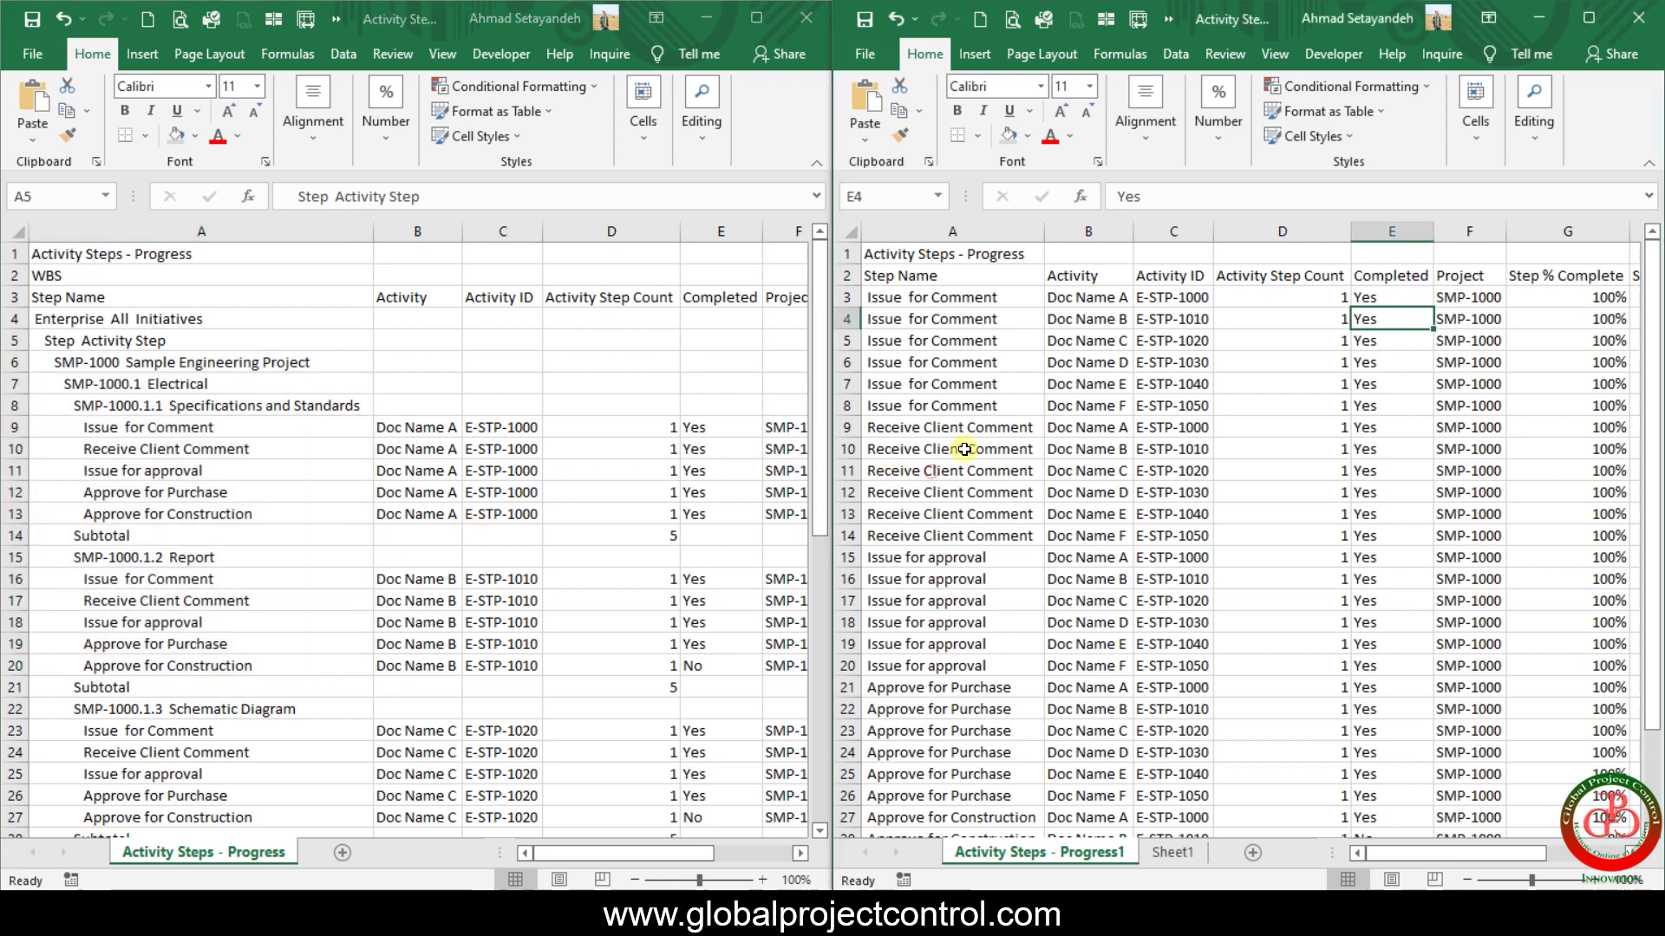
pyautogui.moveTo(956, 298); pyautogui.dragTo(936, 407)
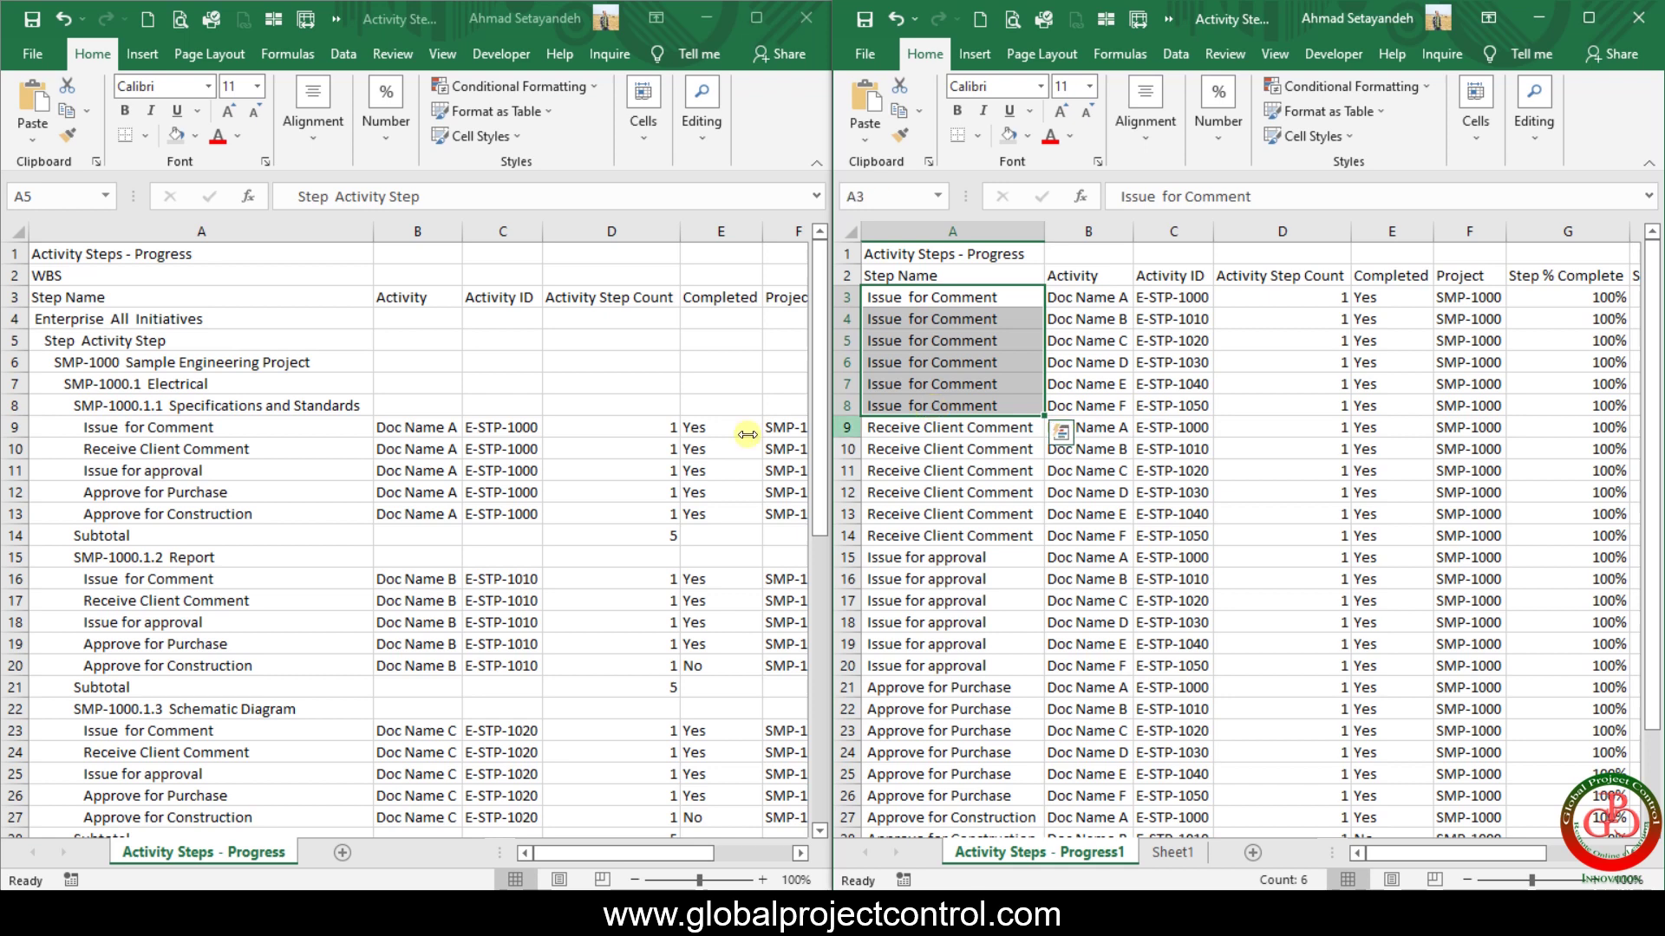
pyautogui.click(320, 402)
pyautogui.moveTo(319, 402); pyautogui.dragTo(221, 319)
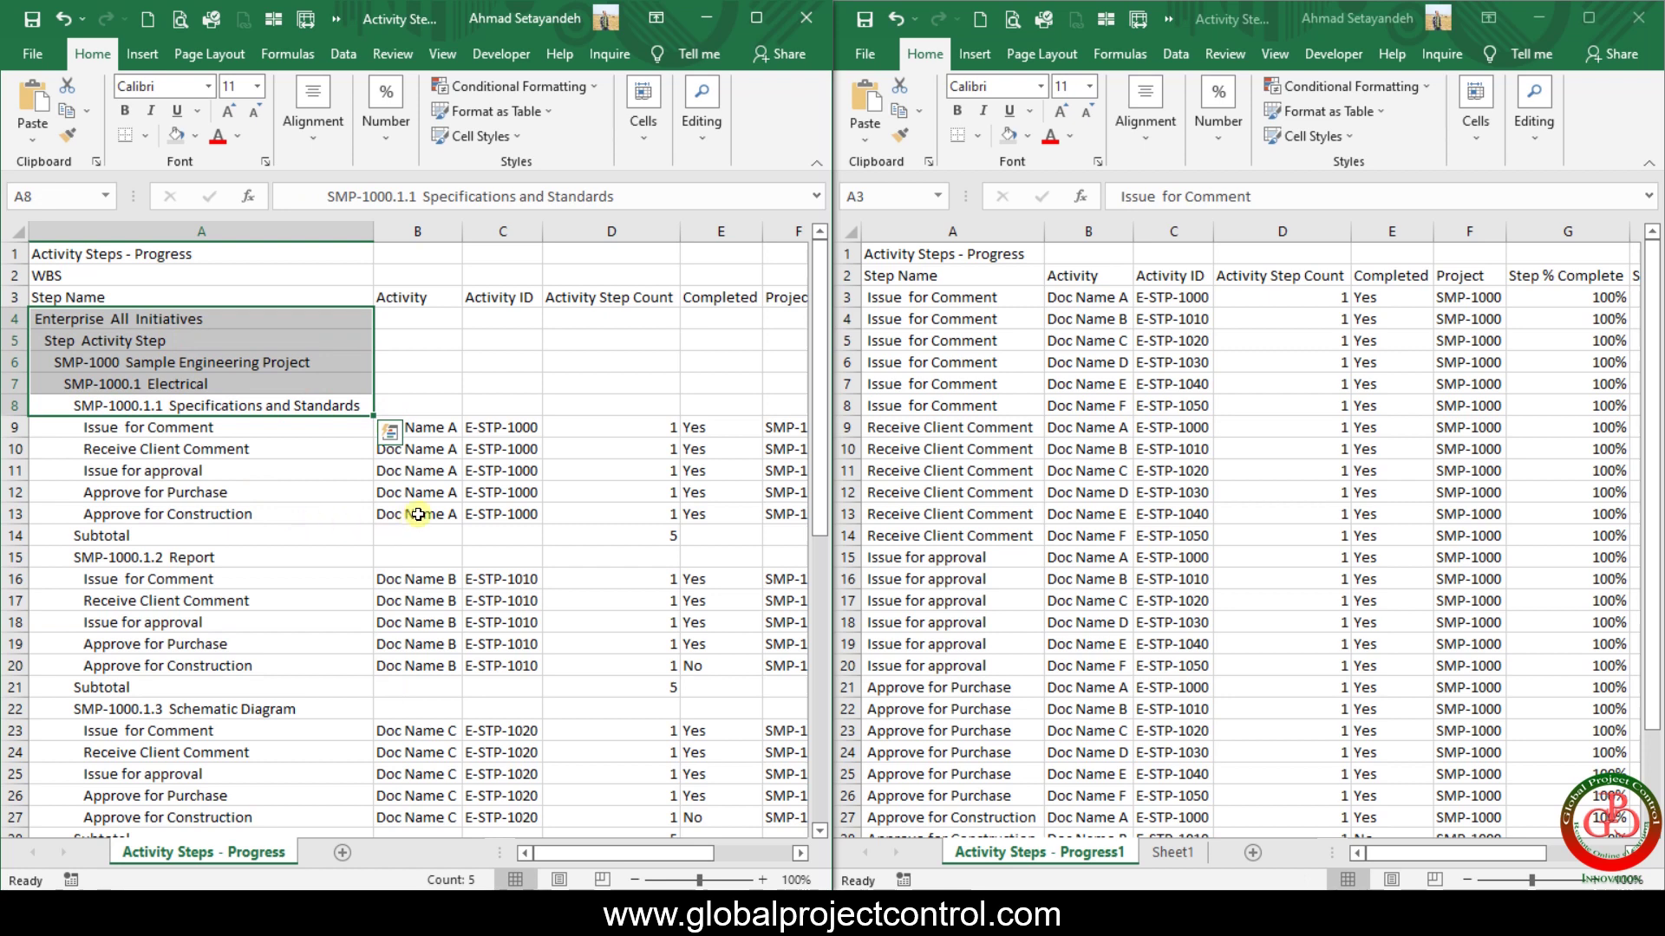
# Examine the grouped report's first Approve for Purchase row across its columns, from Step Name past Step Description and back.
pyautogui.click(351, 490)
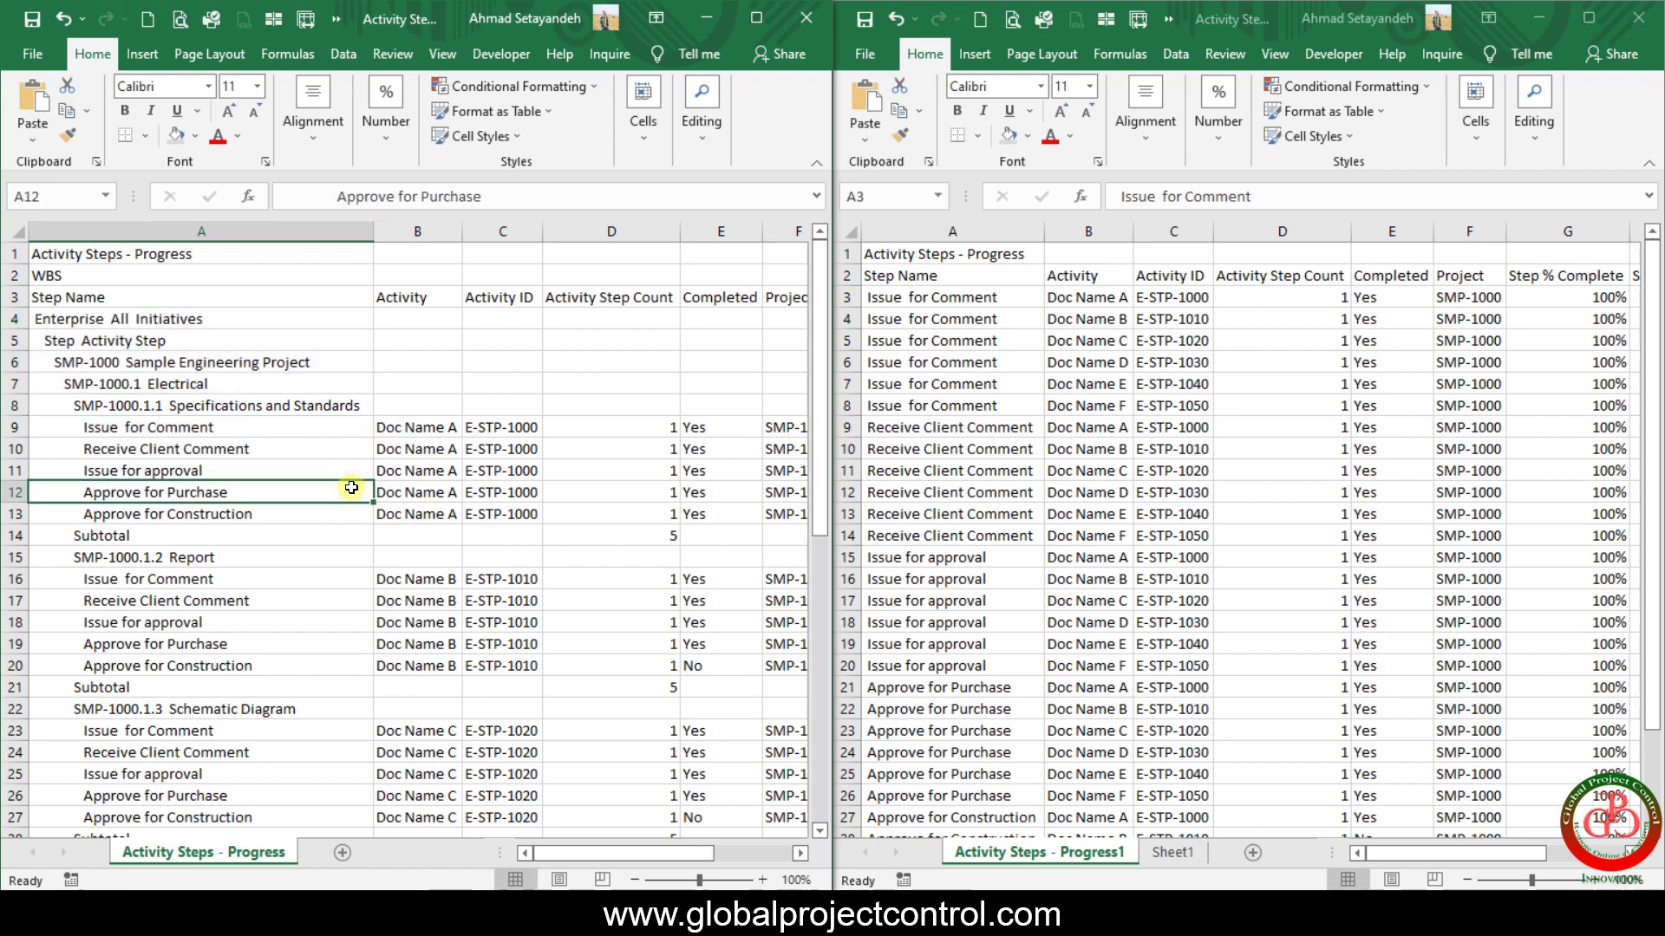
pyautogui.press('Right')
pyautogui.press('Right')
pyautogui.press('Right')
pyautogui.press('Right')
pyautogui.press('Right')
pyautogui.press('Right')
pyautogui.press('Right')
pyautogui.press('Right')
pyautogui.press('Right')
pyautogui.press('Right')
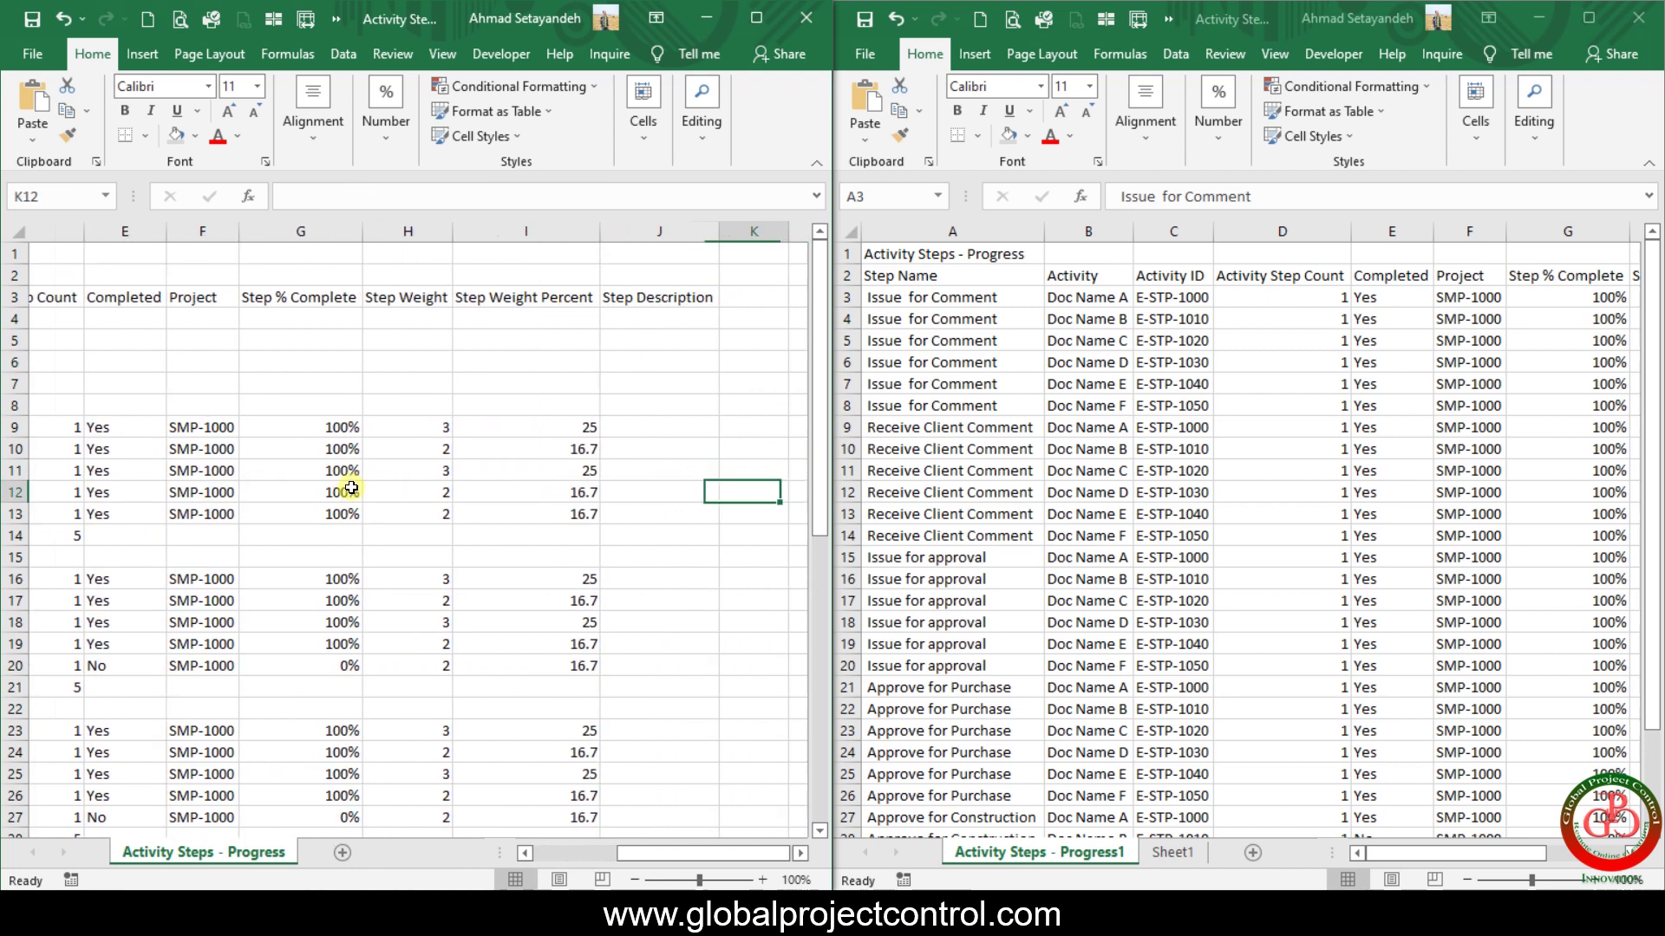
pyautogui.press('Left')
pyautogui.press('Left')
pyautogui.press('Left')
pyautogui.press('Left')
pyautogui.press('Left')
pyautogui.press('Left')
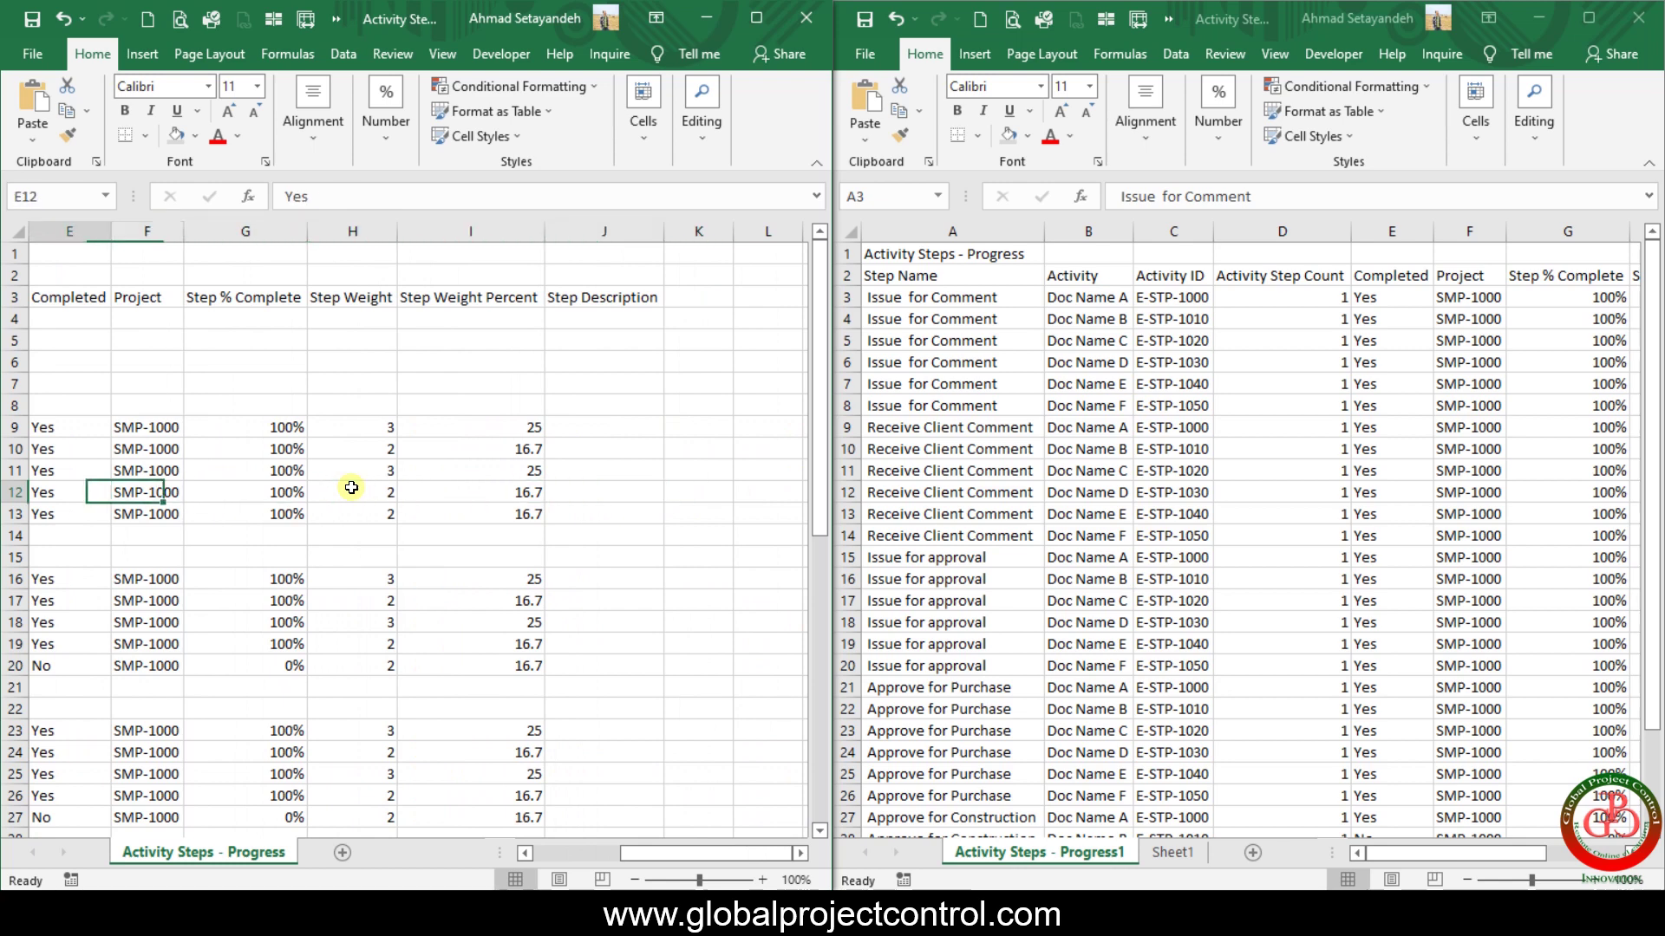
pyautogui.press('Left')
pyautogui.press('Left')
pyautogui.press('Left')
pyautogui.press('Left')
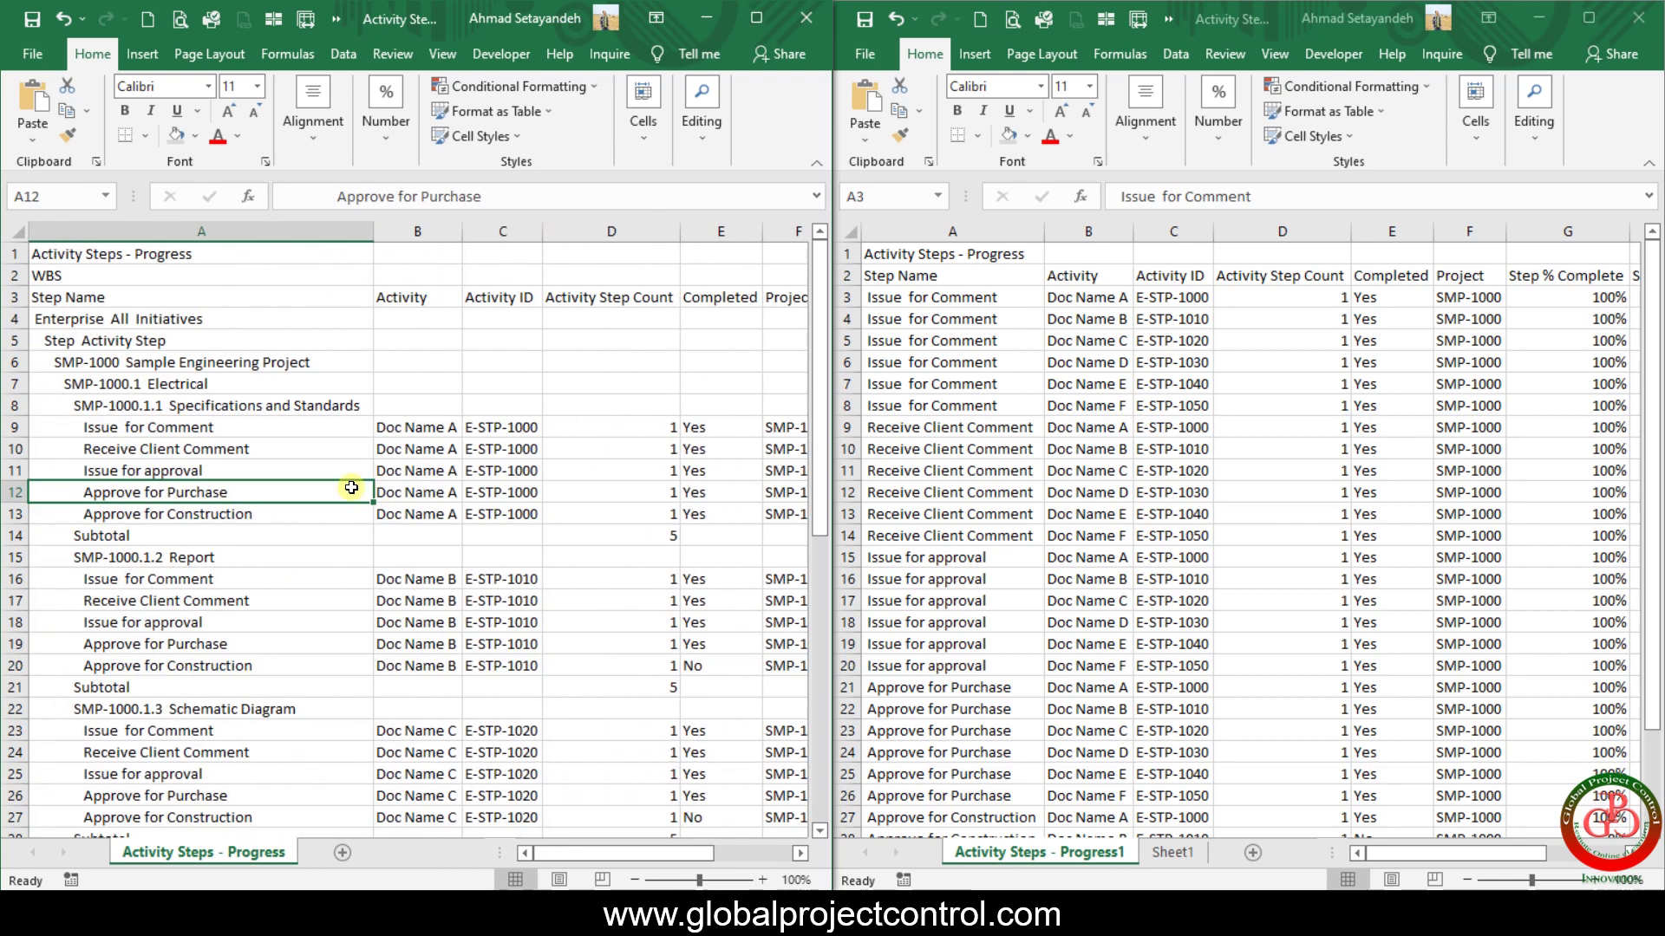
# Examine the Subtotal and WBS heading rows between the grouped activities and compare them with the continuous step names in the ungrouped sheet.
pyautogui.press('Down')
pyautogui.press('Down')
pyautogui.press('Down')
pyautogui.press('Down')
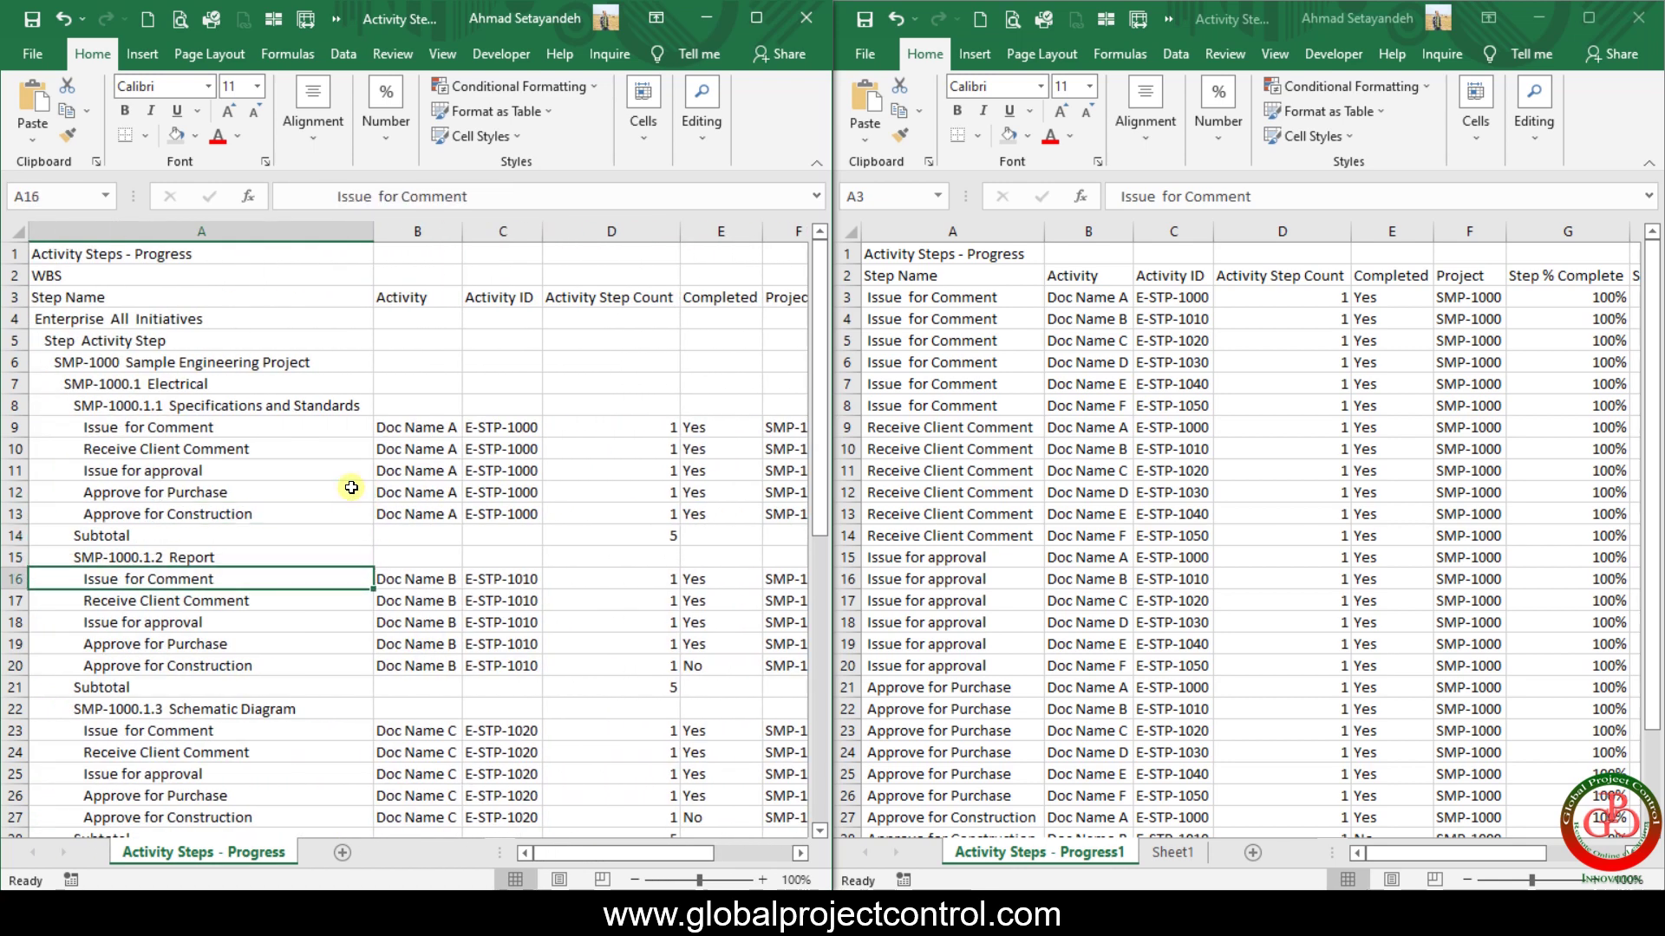
pyautogui.press('Up')
pyautogui.press('Up')
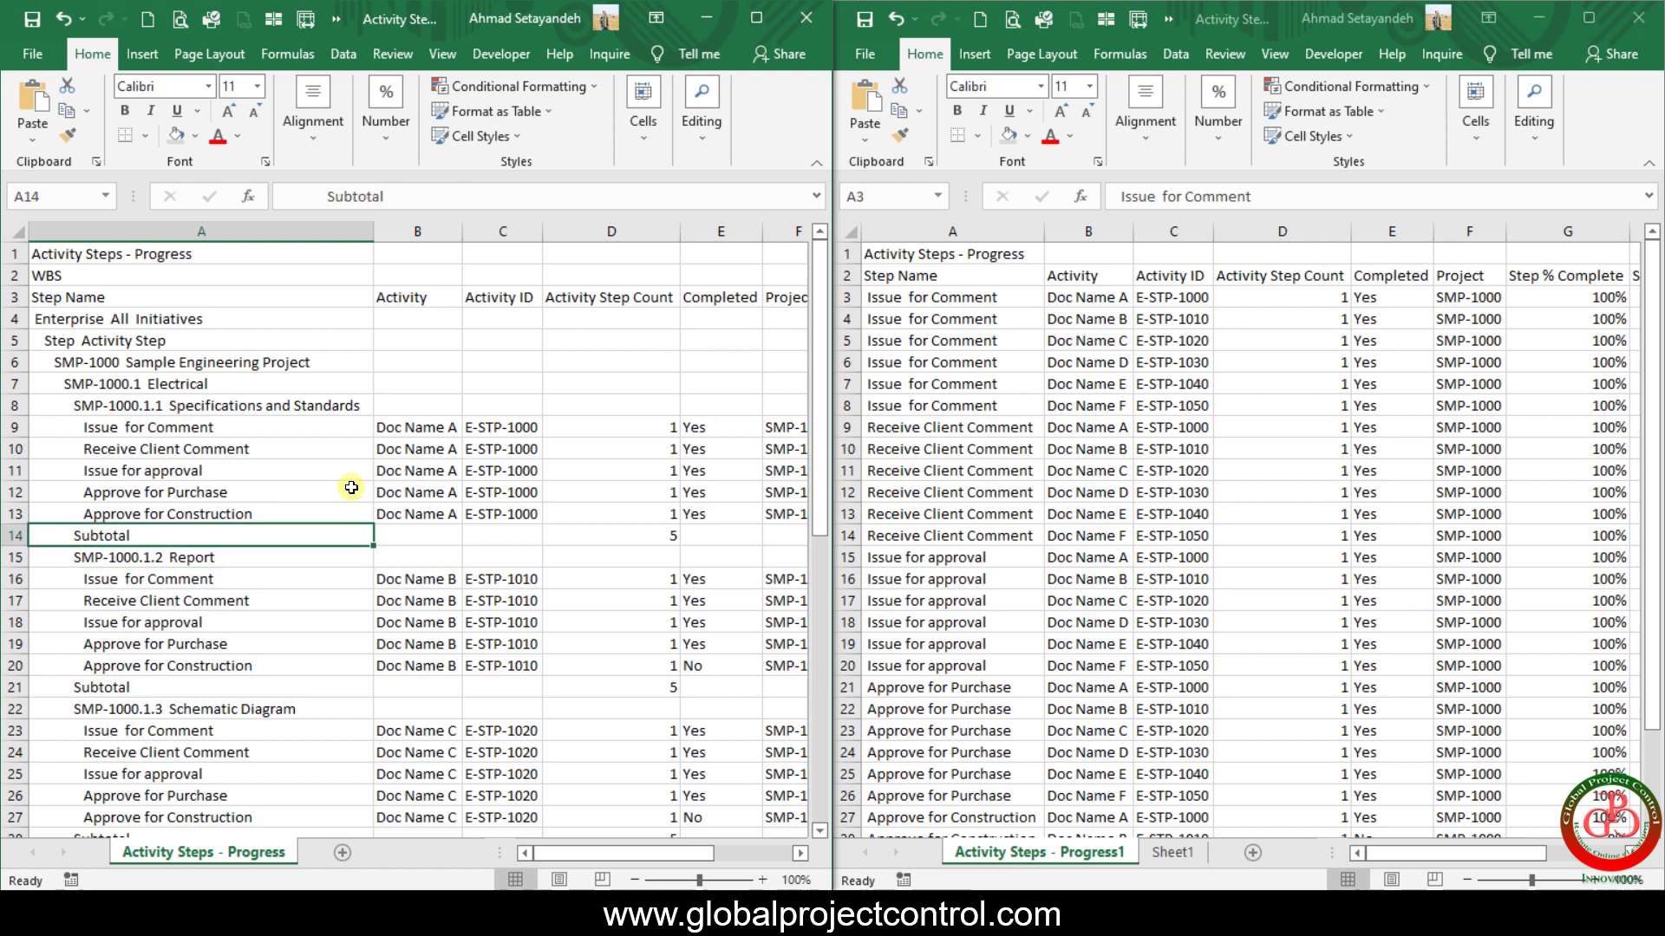
pyautogui.hotkey('shift', 'Down')
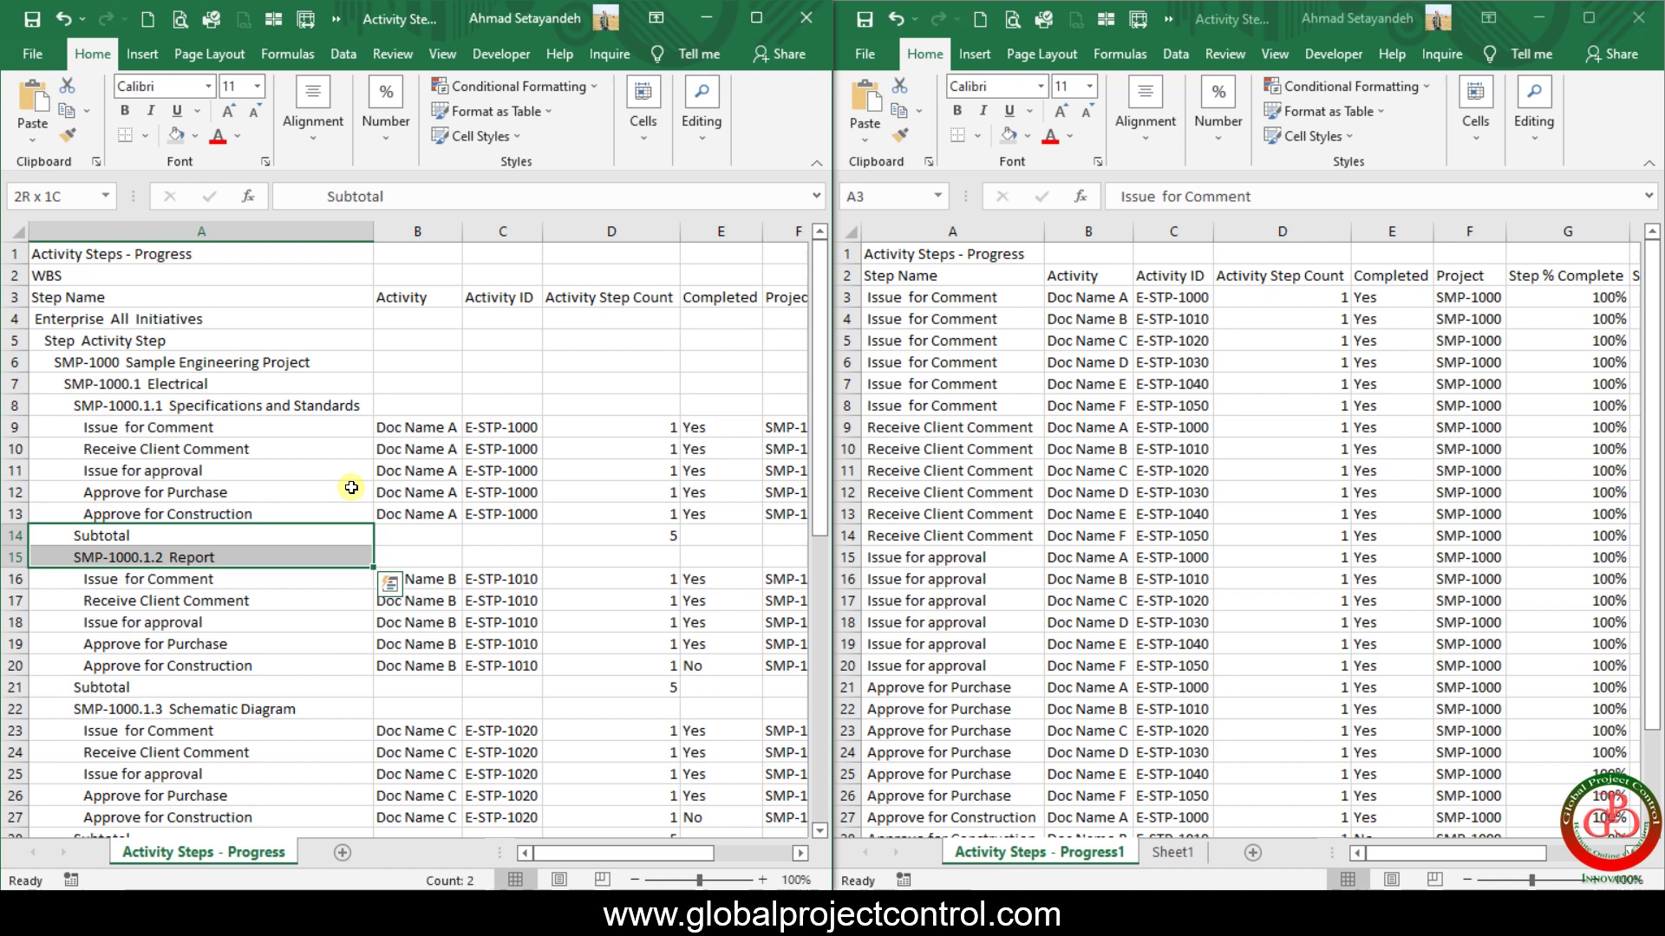
pyautogui.click(988, 332)
pyautogui.moveTo(980, 335); pyautogui.dragTo(965, 822)
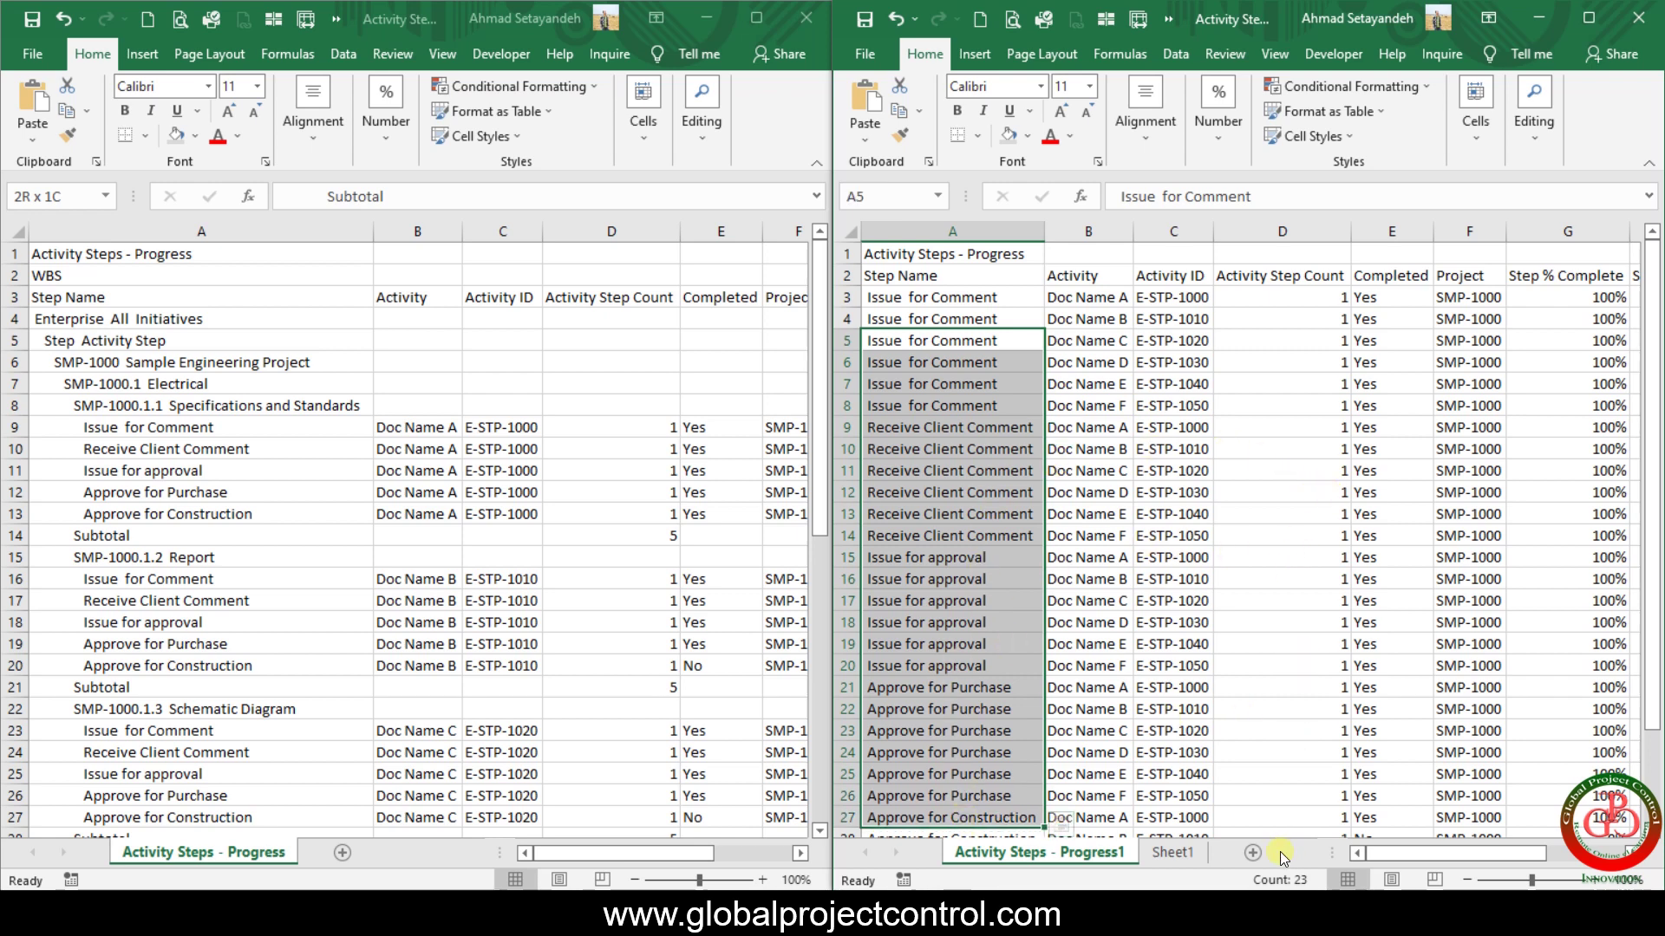
# Restore Activity Steps - Progress1 to full screen and paste the copied Step Name, Quantity and Percentage table into Sheet1 at A2.
pyautogui.click(1179, 857)
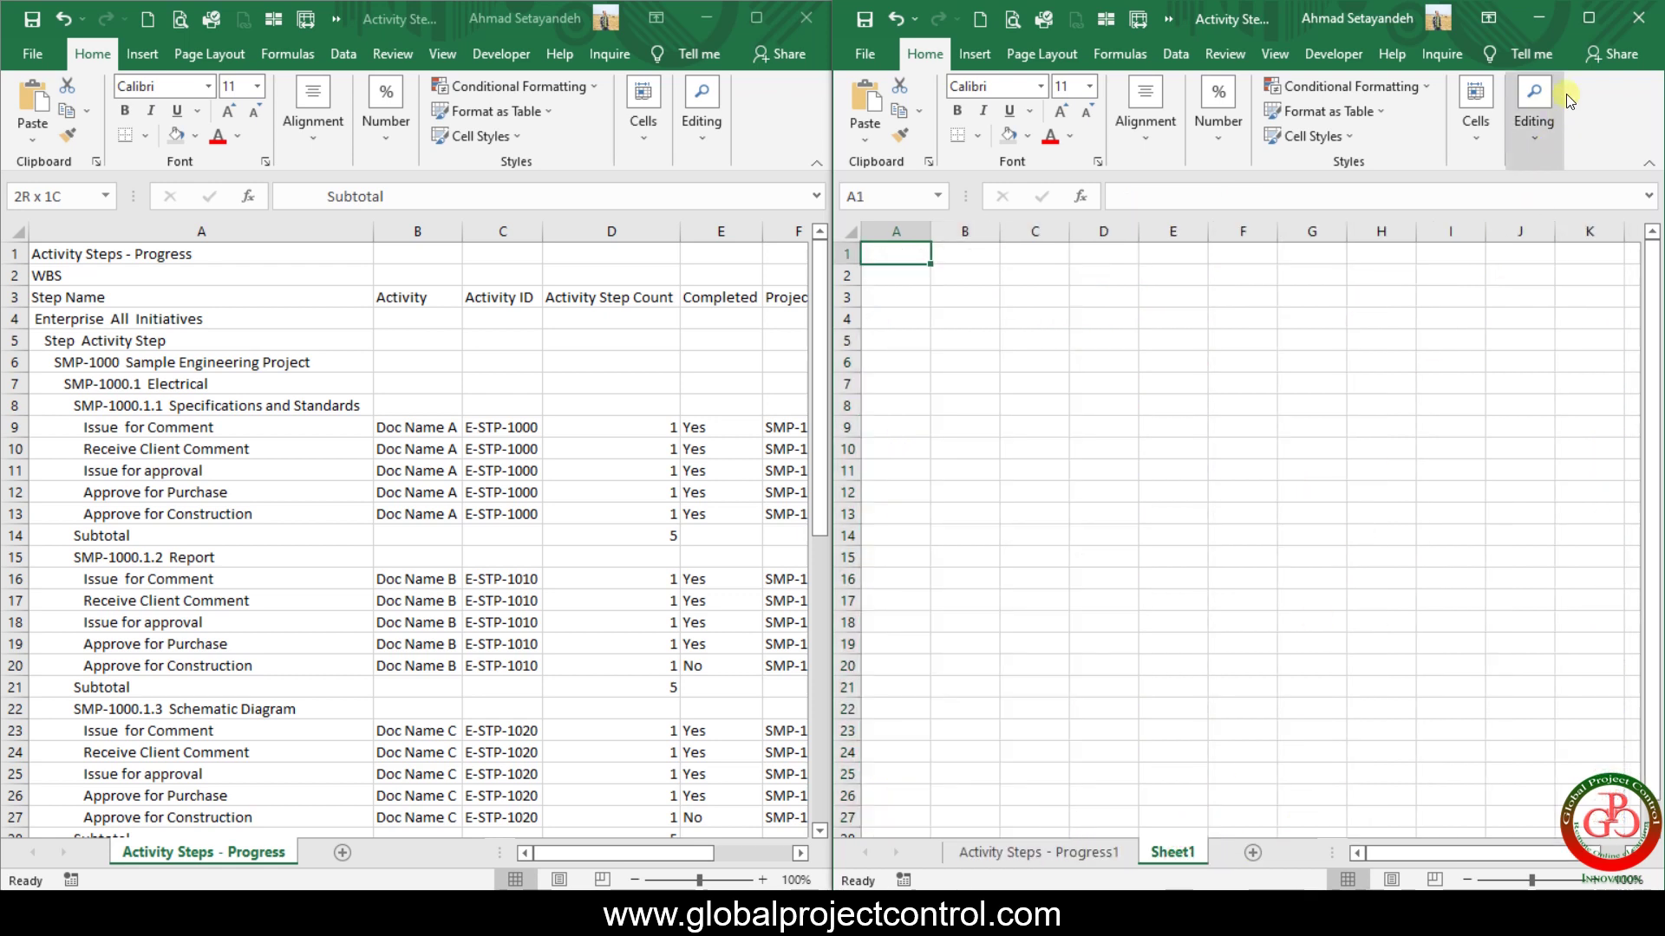
pyautogui.click(1589, 17)
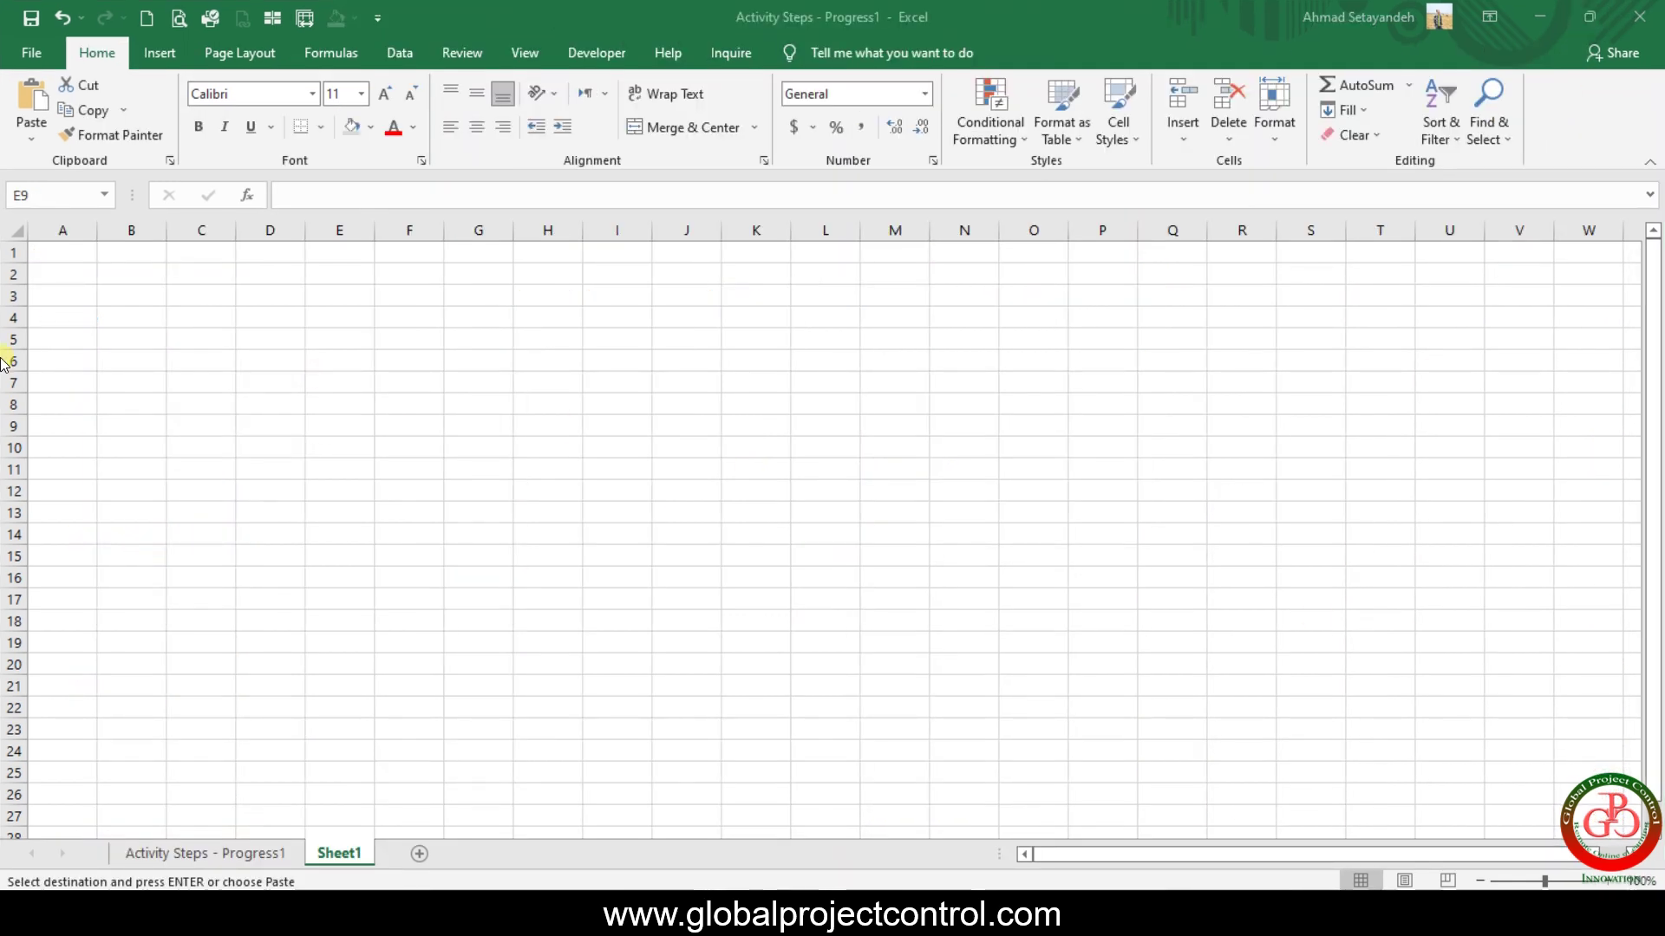
pyautogui.click(69, 275)
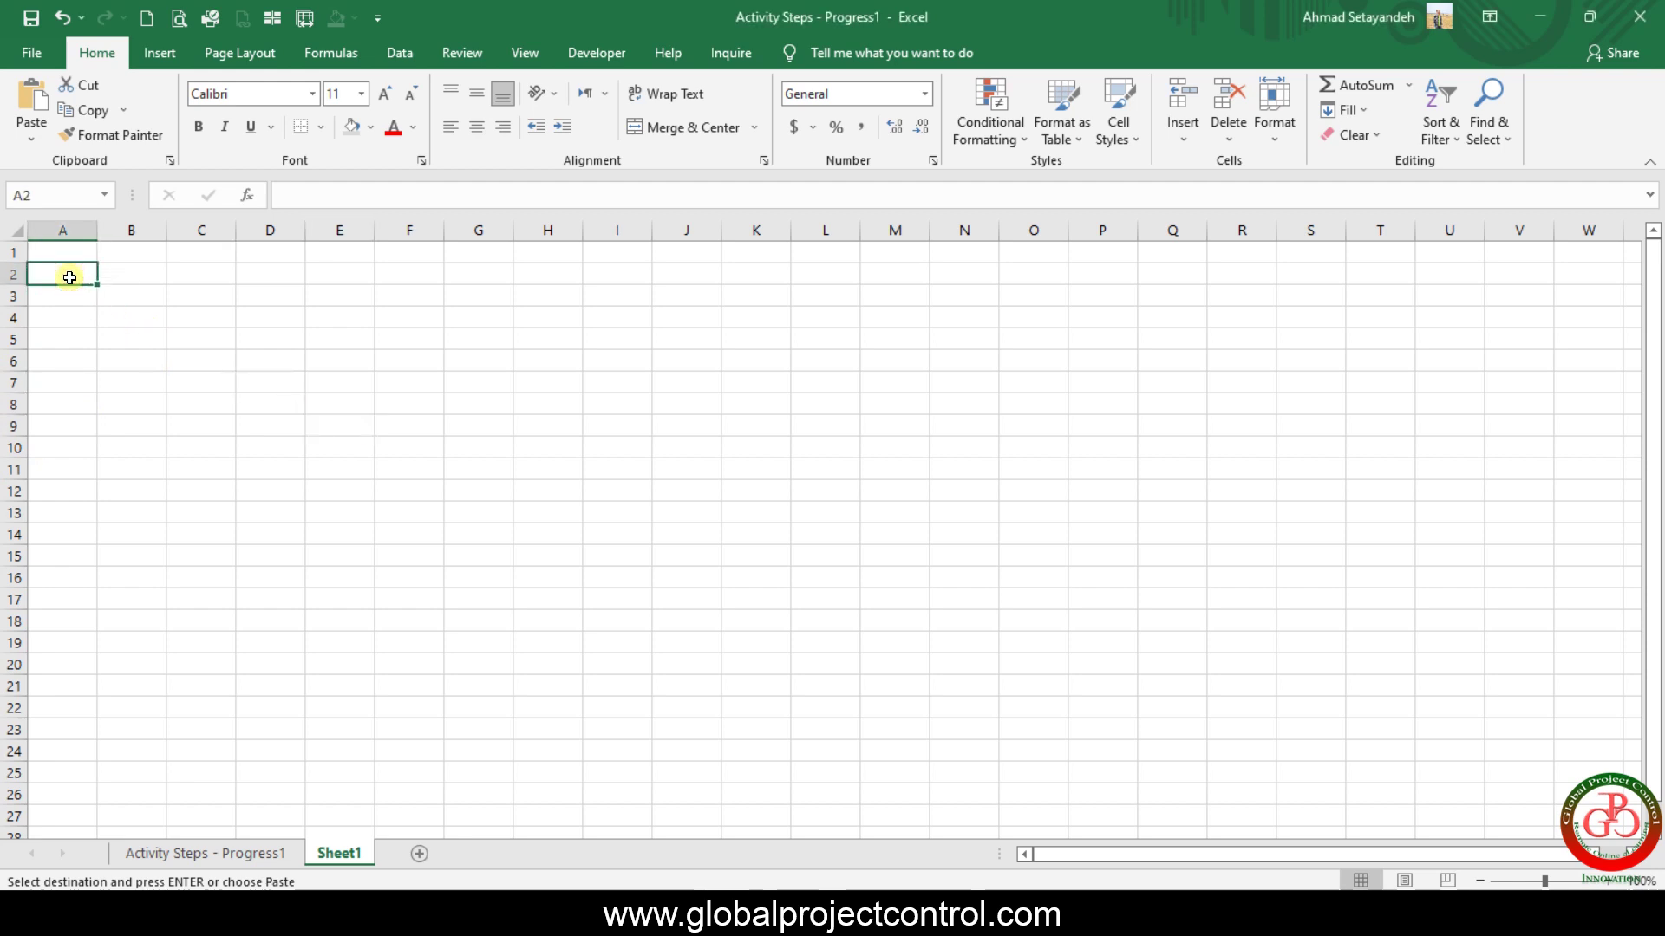
pyautogui.press('Return')
pyautogui.click(255, 338)
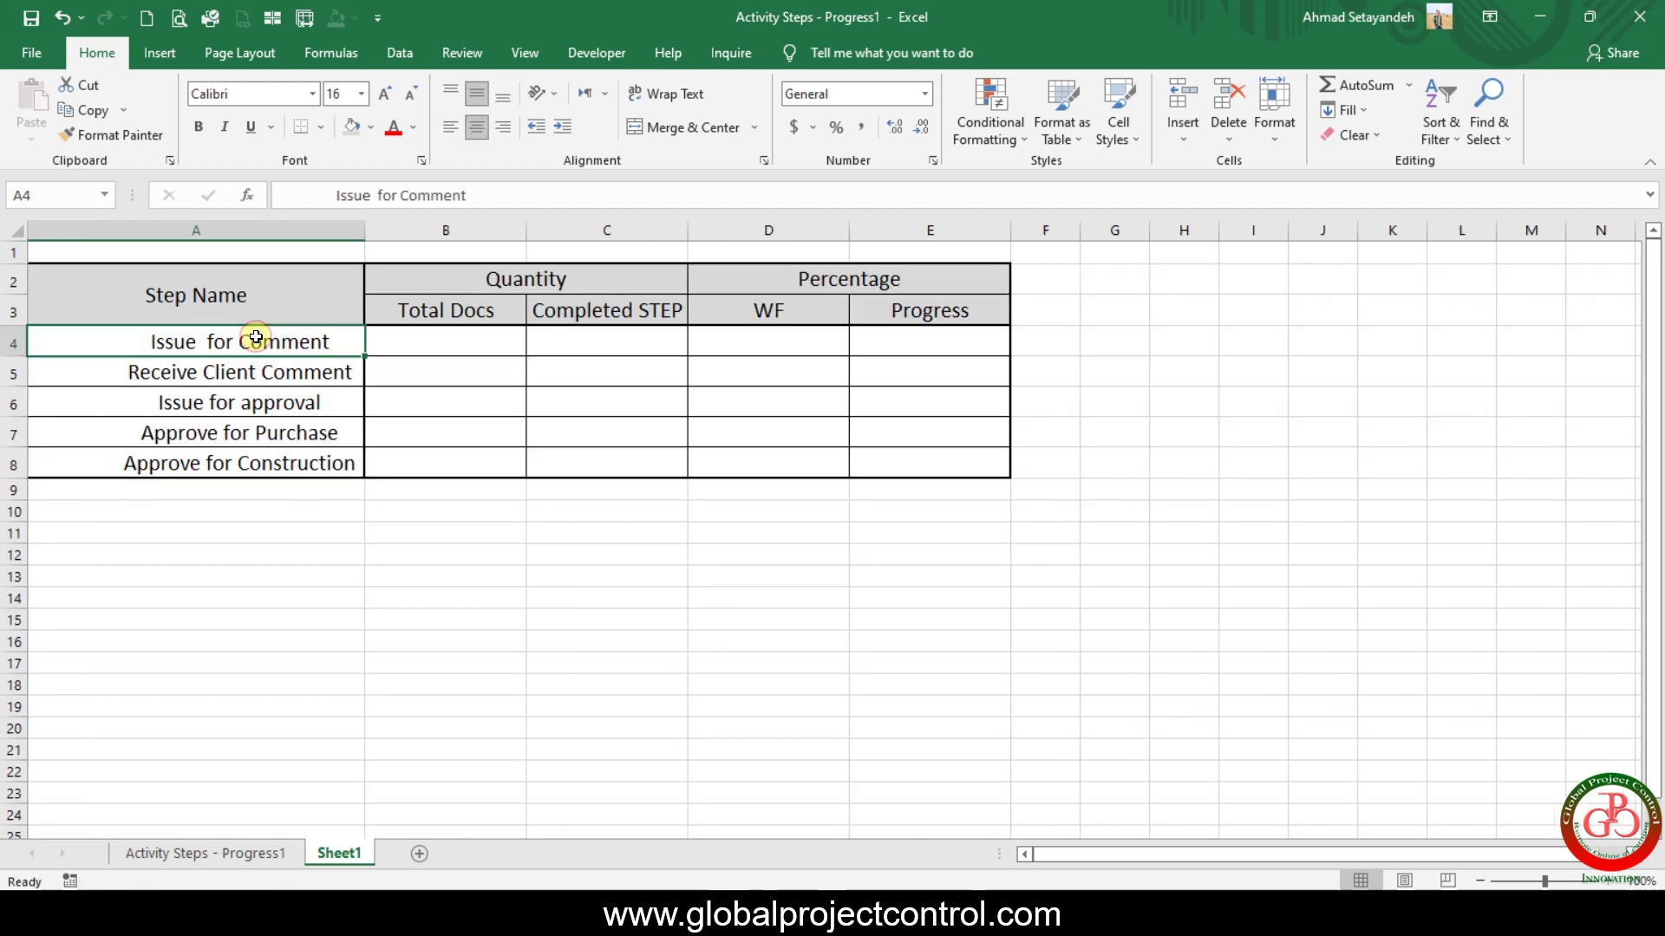
# Copy the whole Step Name column from the Activity Steps - Progress1 sheet.
pyautogui.click(186, 853)
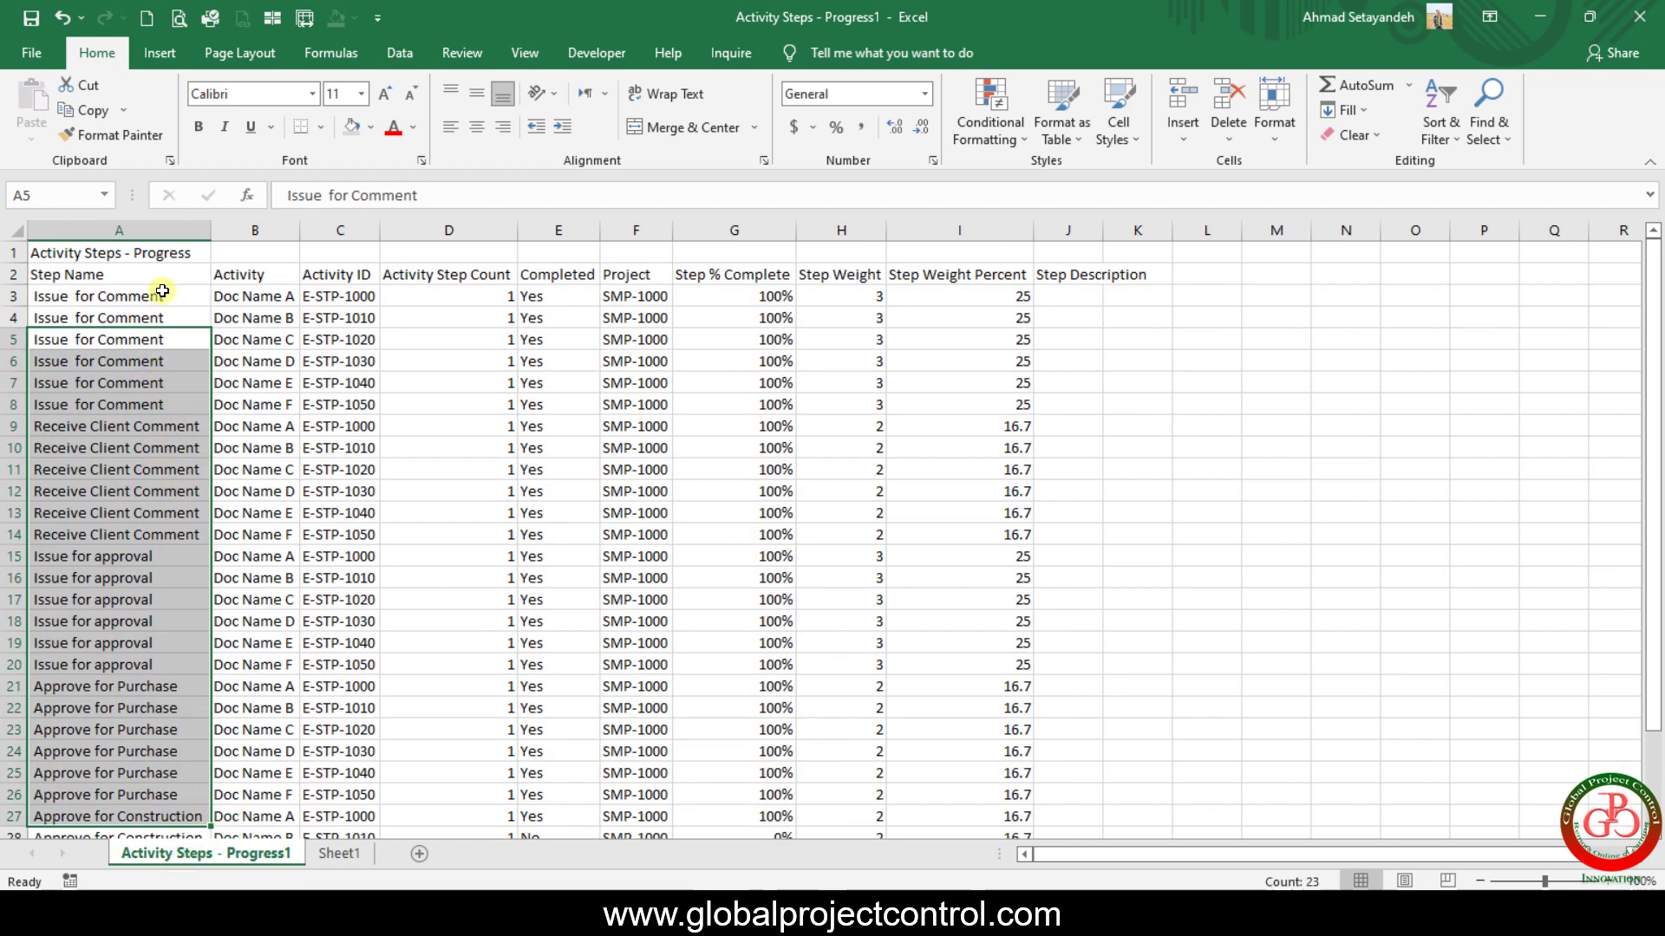
pyautogui.click(160, 232)
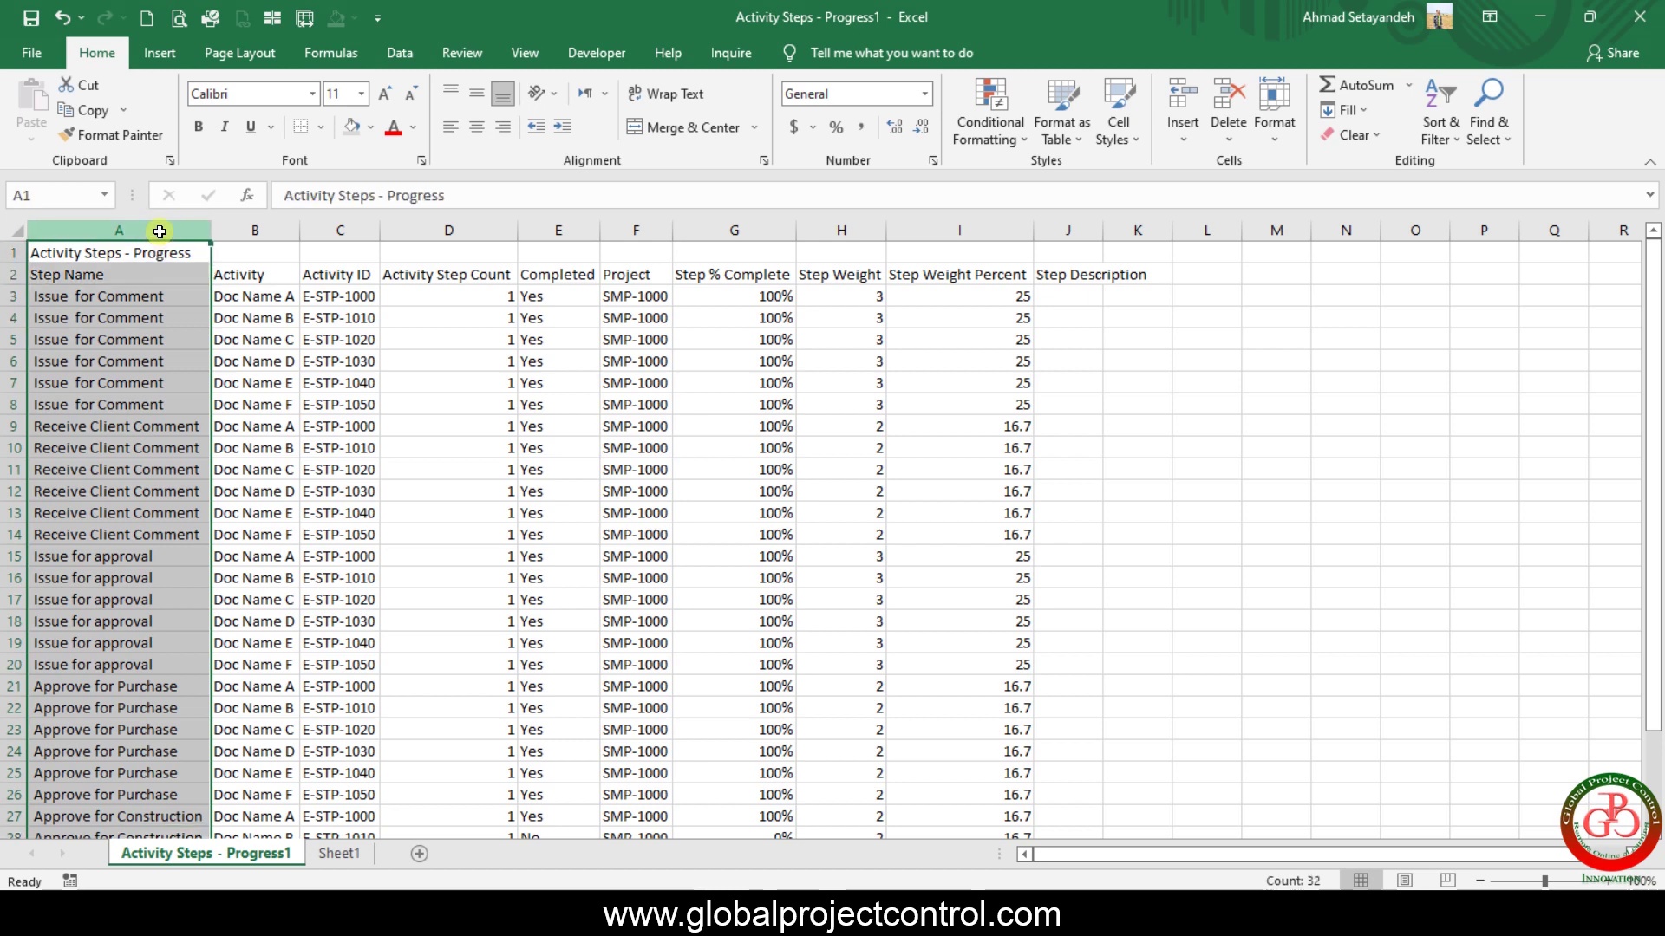
pyautogui.hotkey('ctrl', 'c')
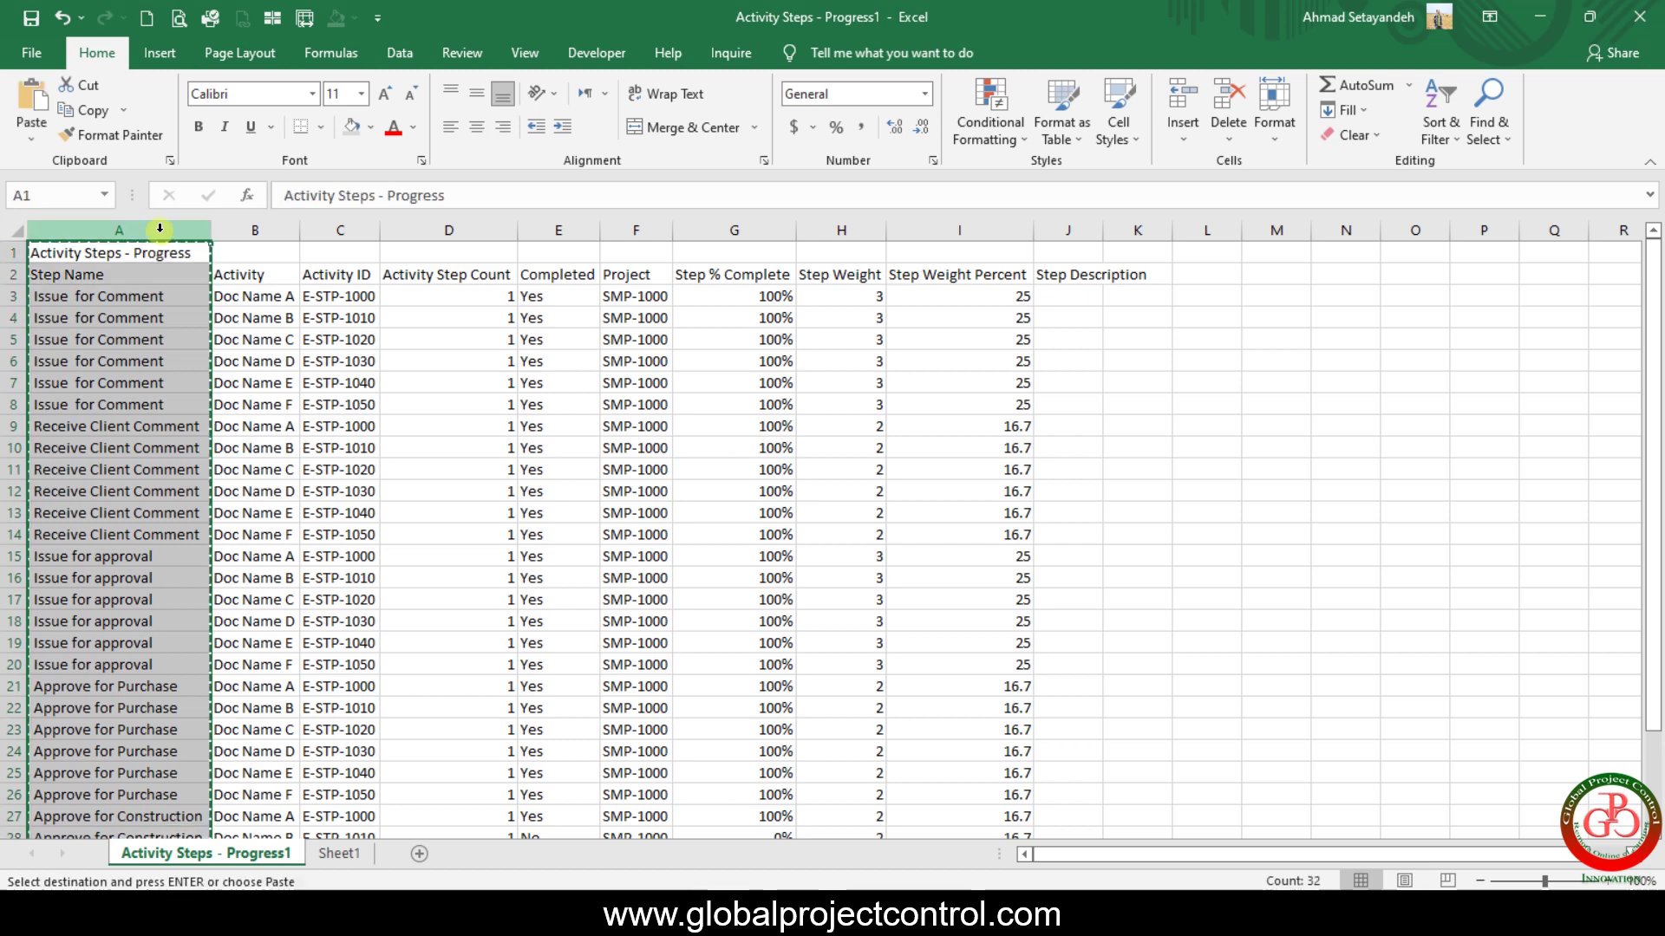
# Rename Sheet1 as %.
pyautogui.click(345, 855)
pyautogui.doubleClick(346, 854)
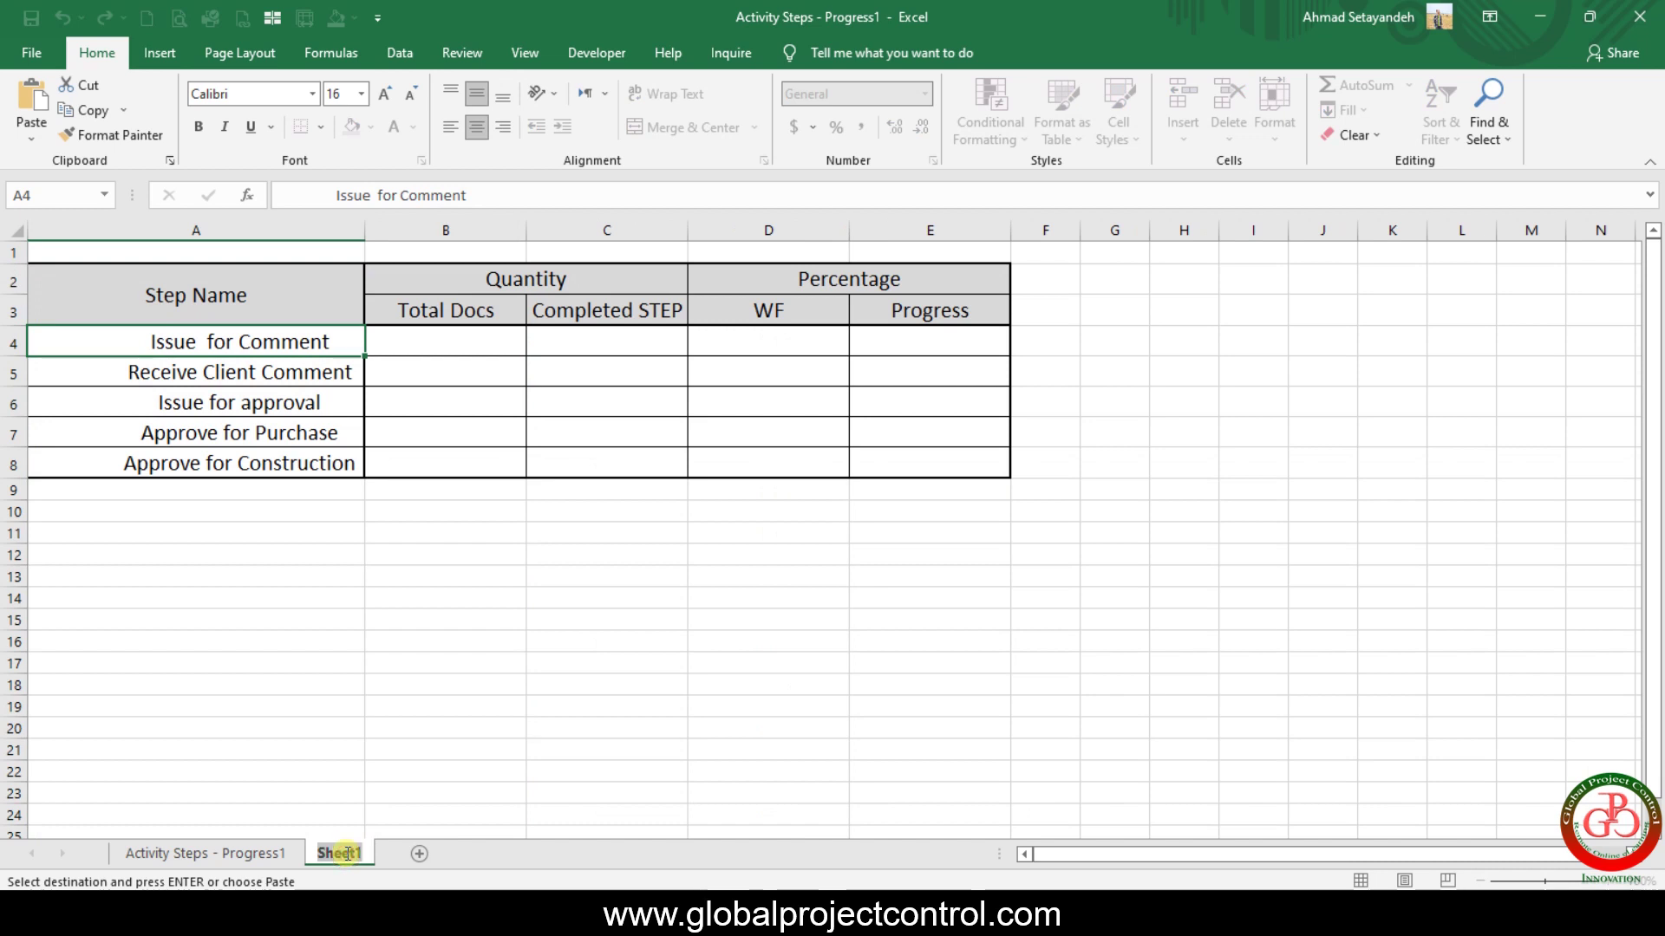
pyautogui.write('%')
pyautogui.press('Return')
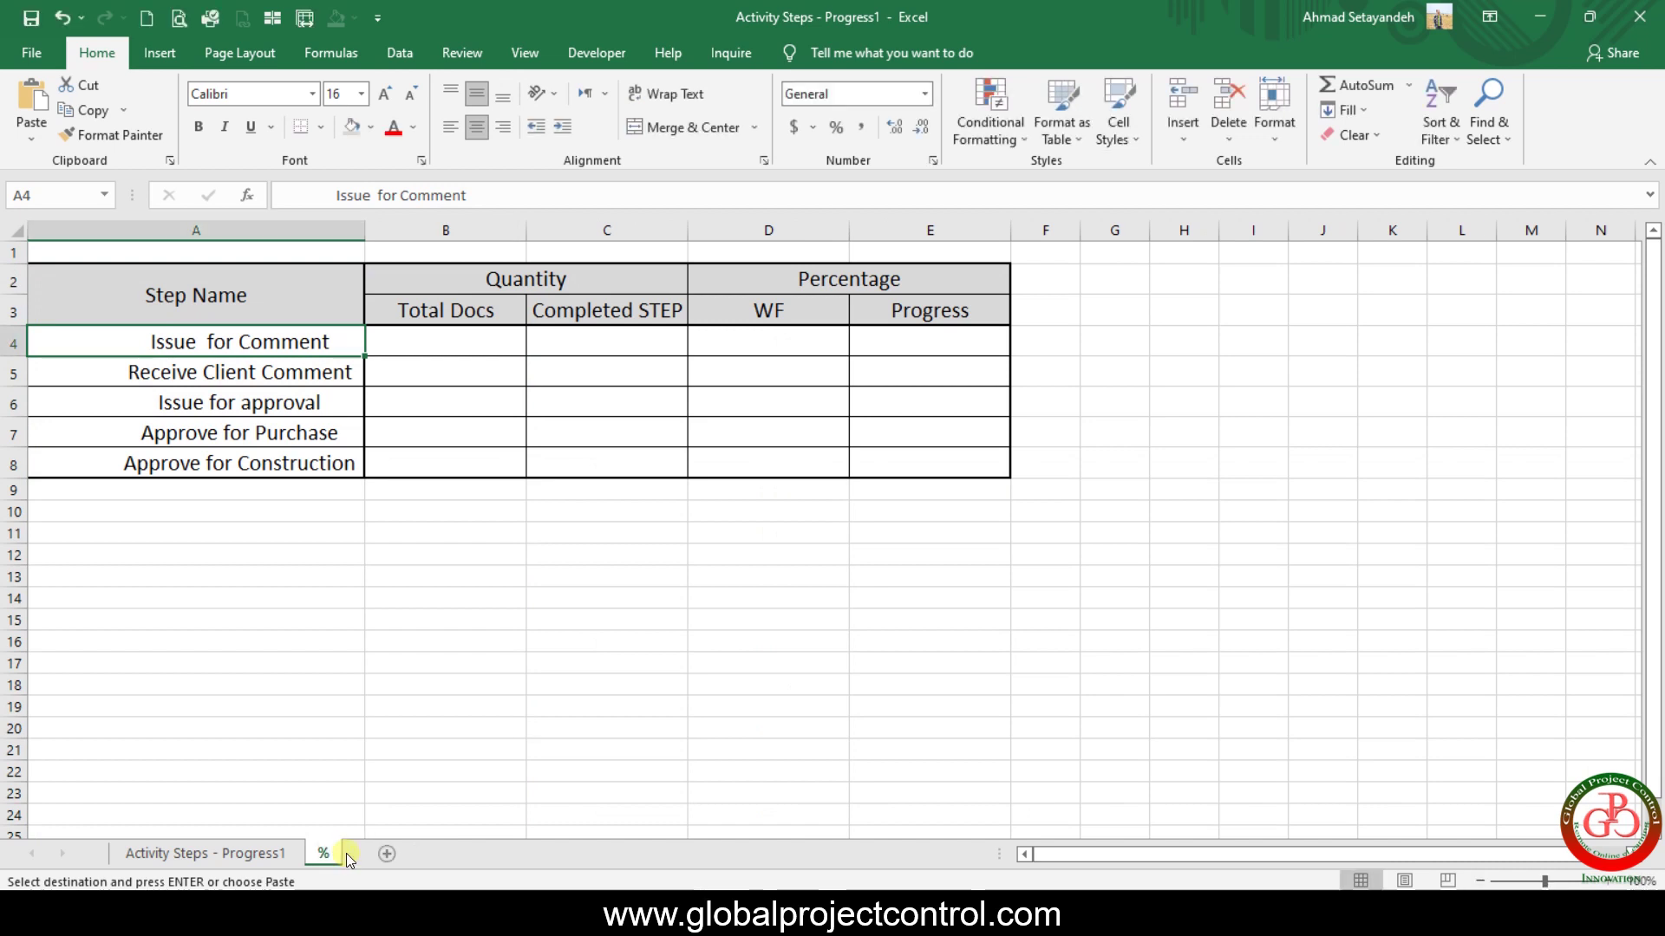
# Paste the copied step names as values at G1 on the % sheet and auto-fit the width of column G.
pyautogui.click(1137, 252)
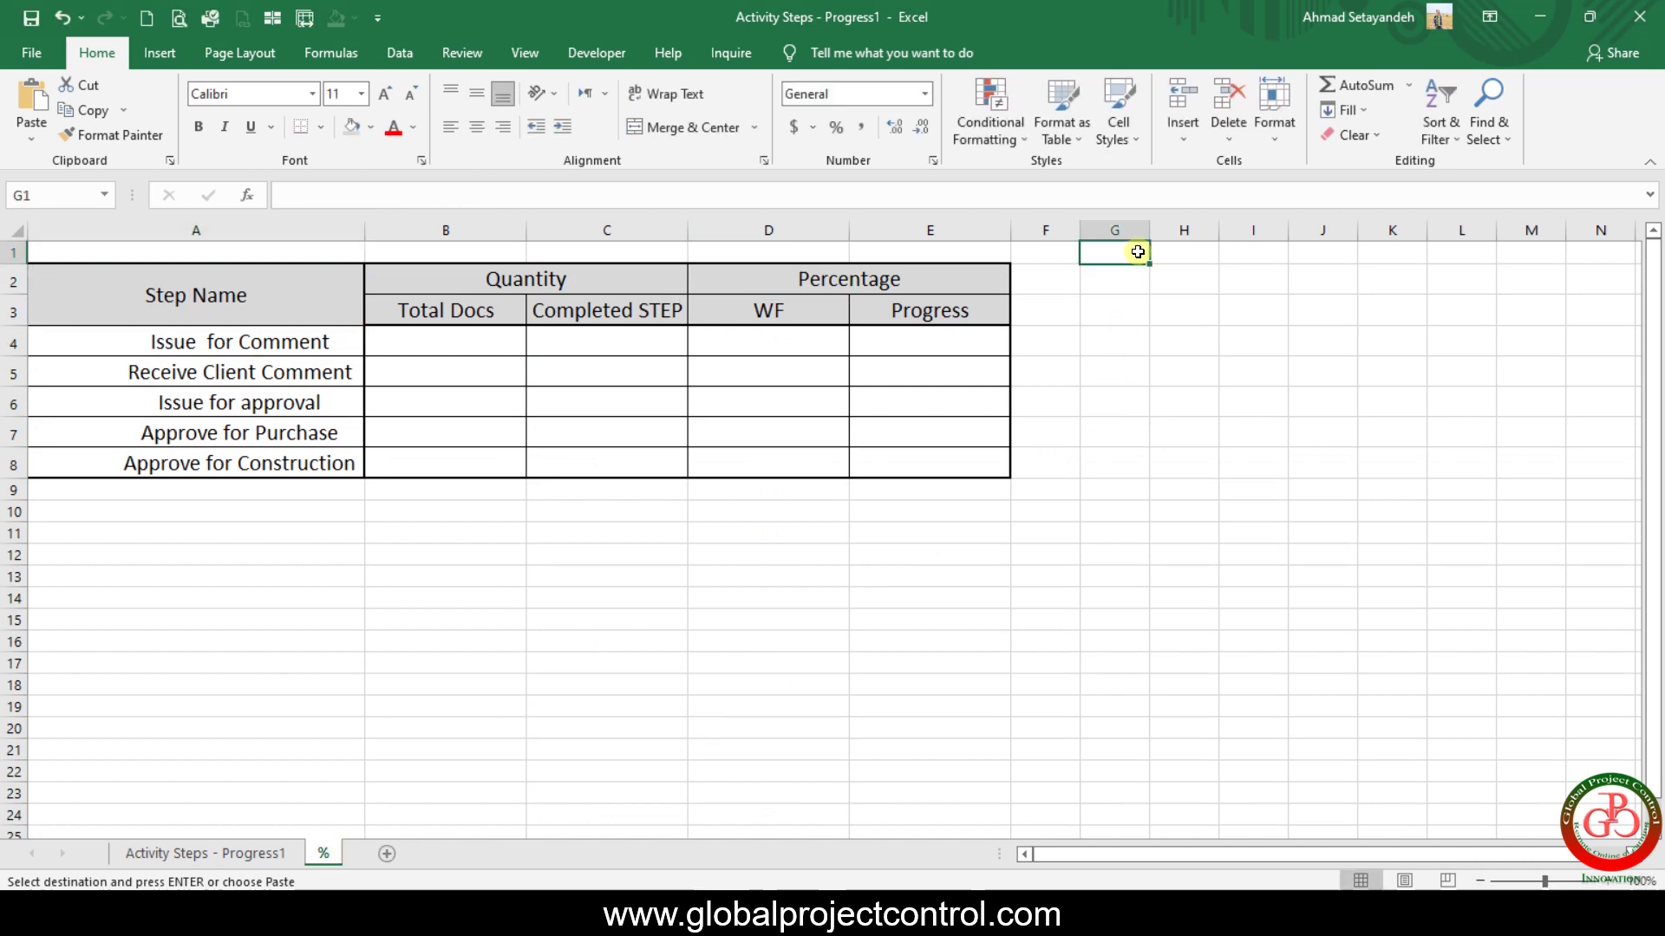
pyautogui.rightClick(1136, 252)
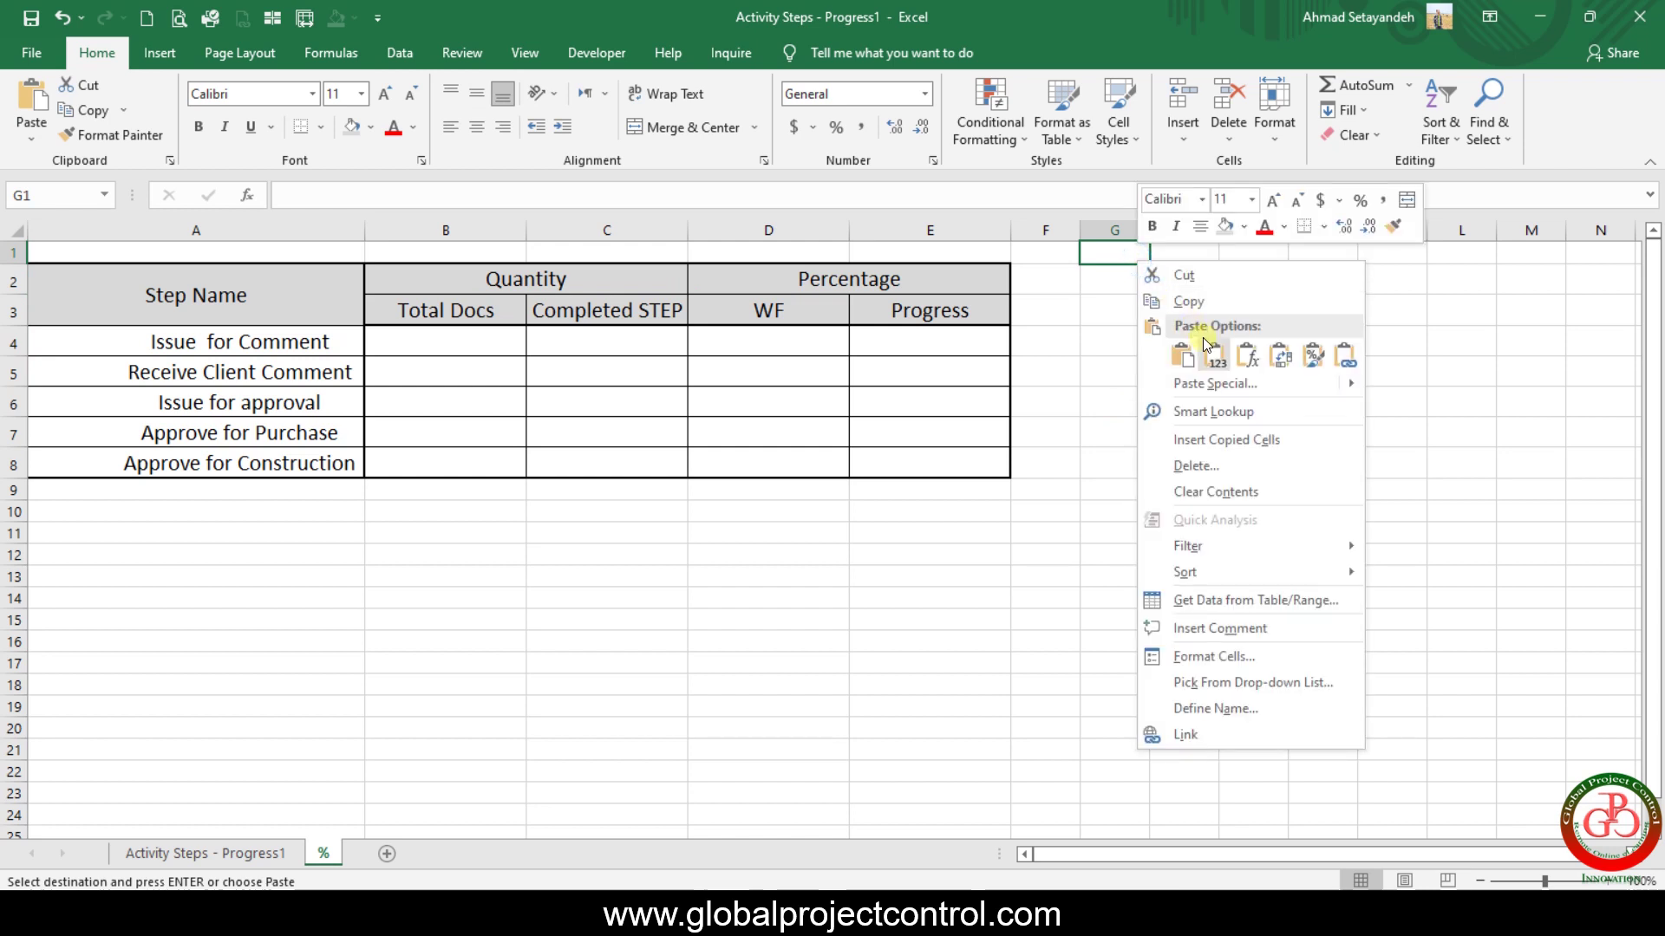
pyautogui.click(1212, 363)
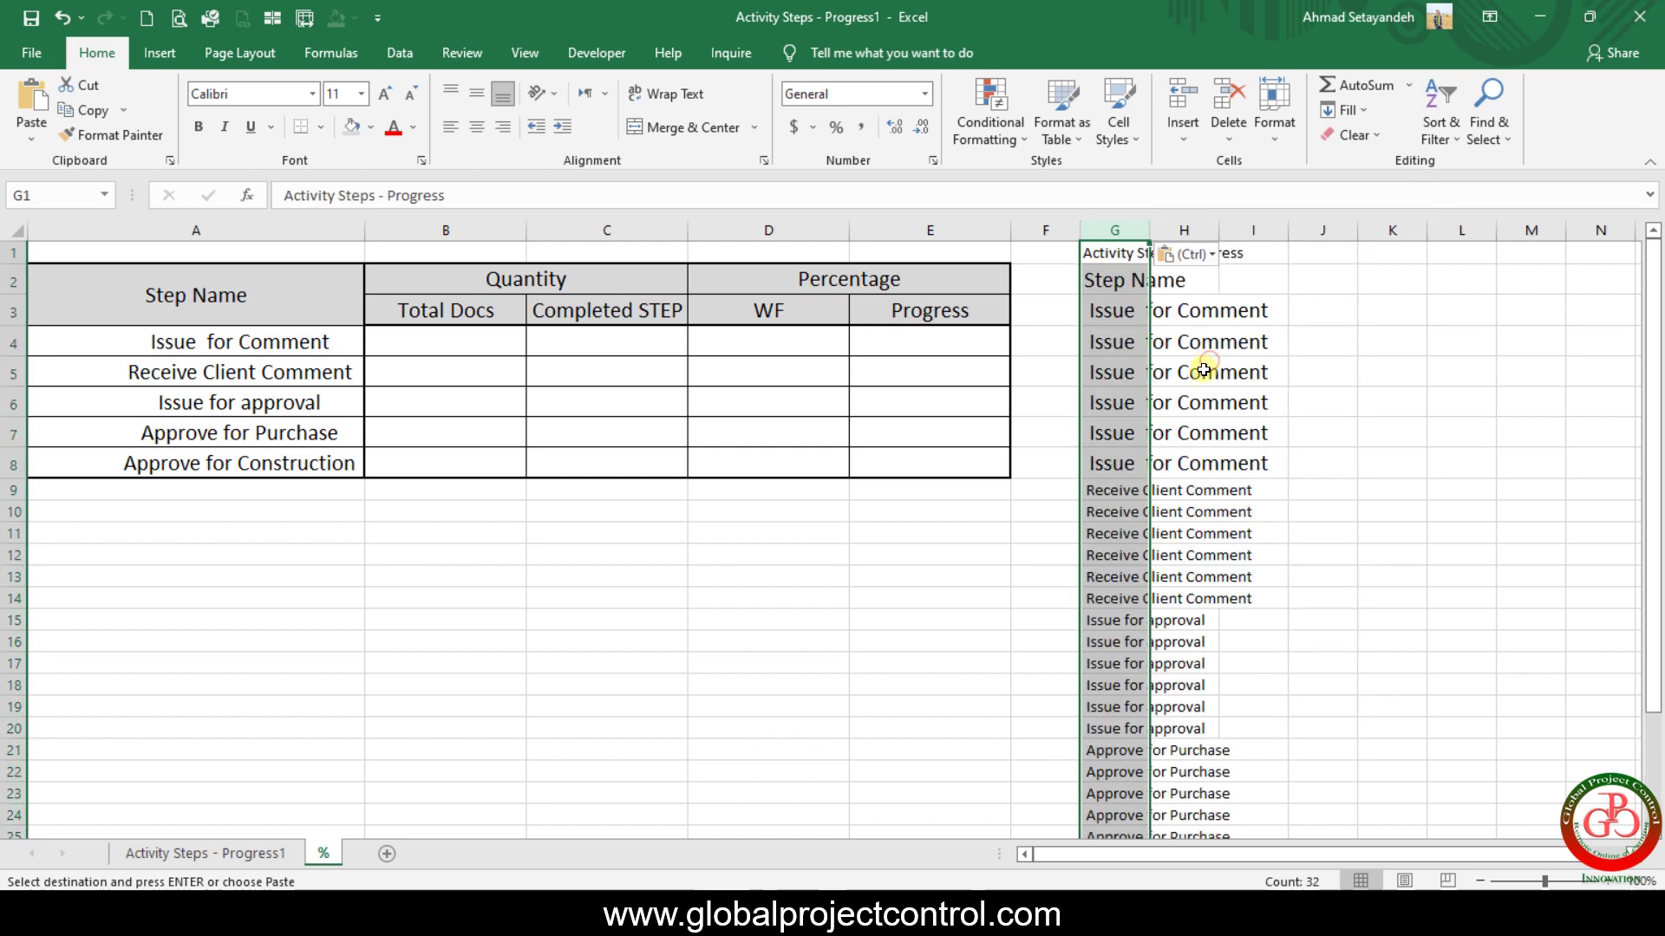
pyautogui.doubleClick(1150, 230)
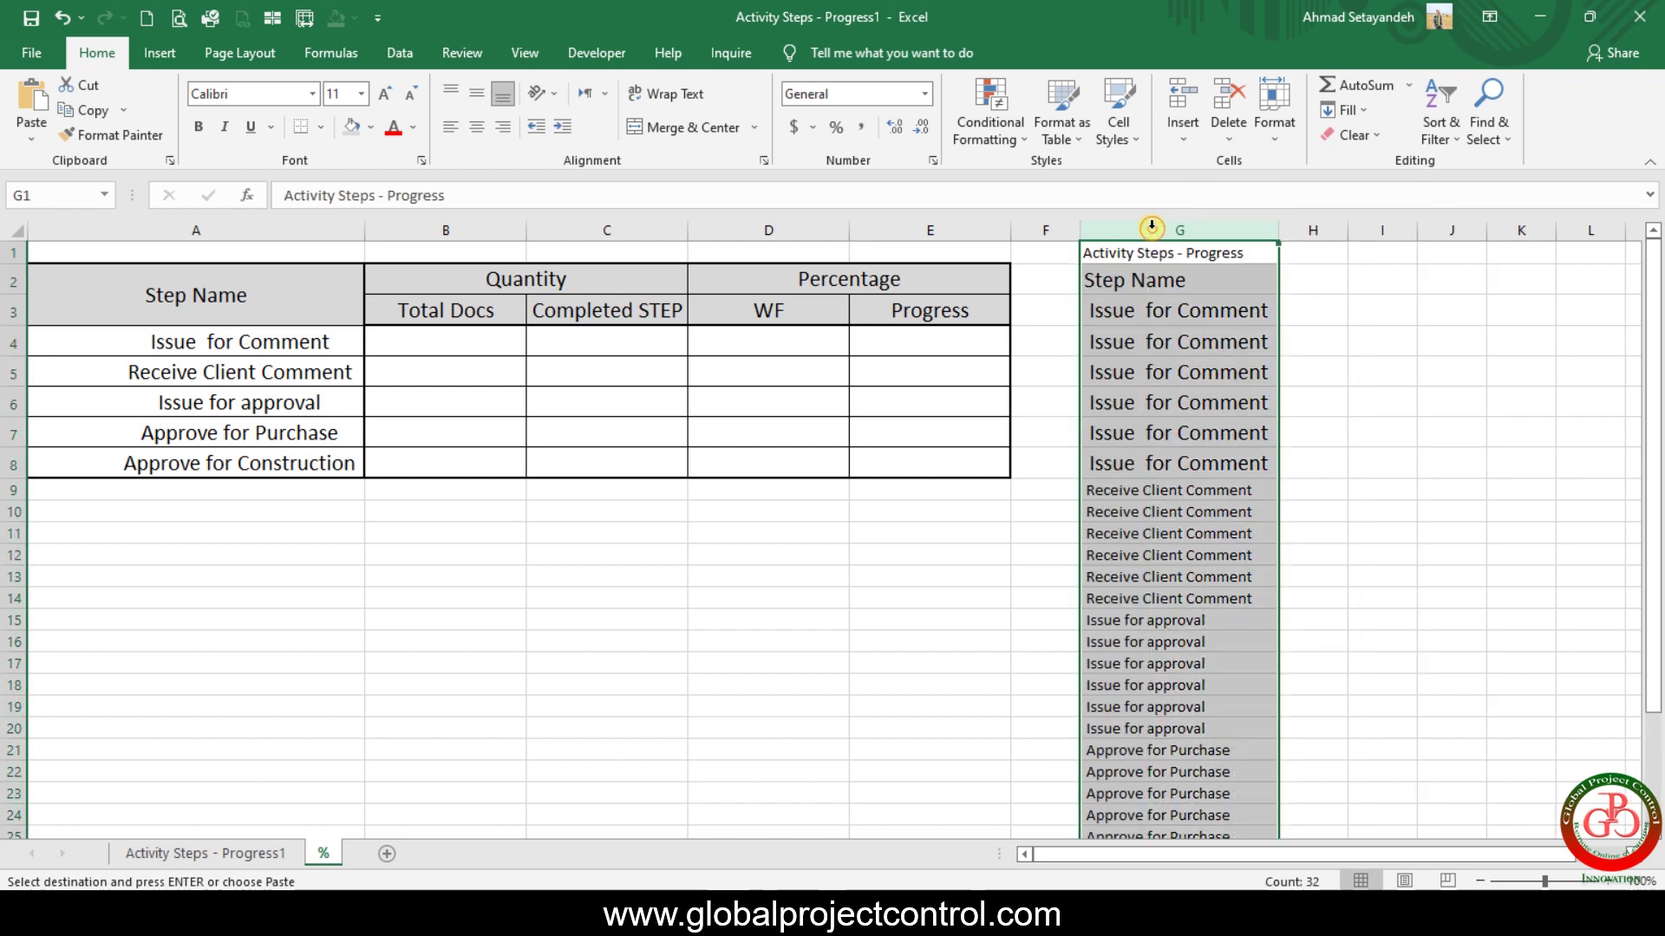
# Remove the duplicate values from column G, treating the data as having headers.
pyautogui.click(404, 54)
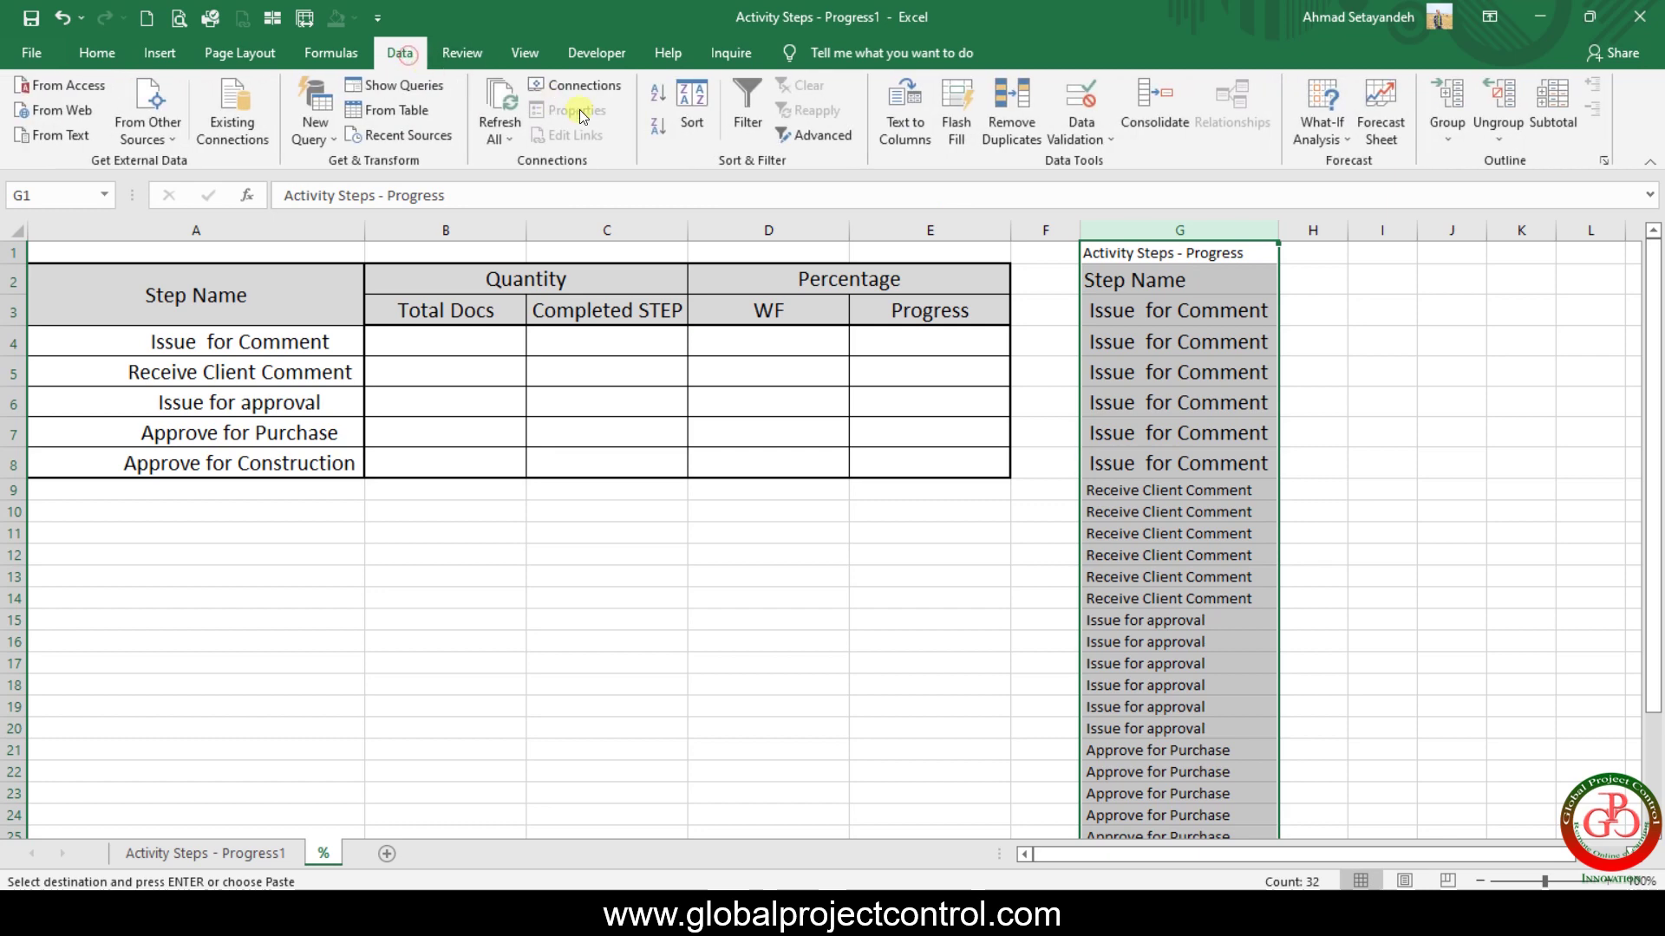
pyautogui.click(1006, 107)
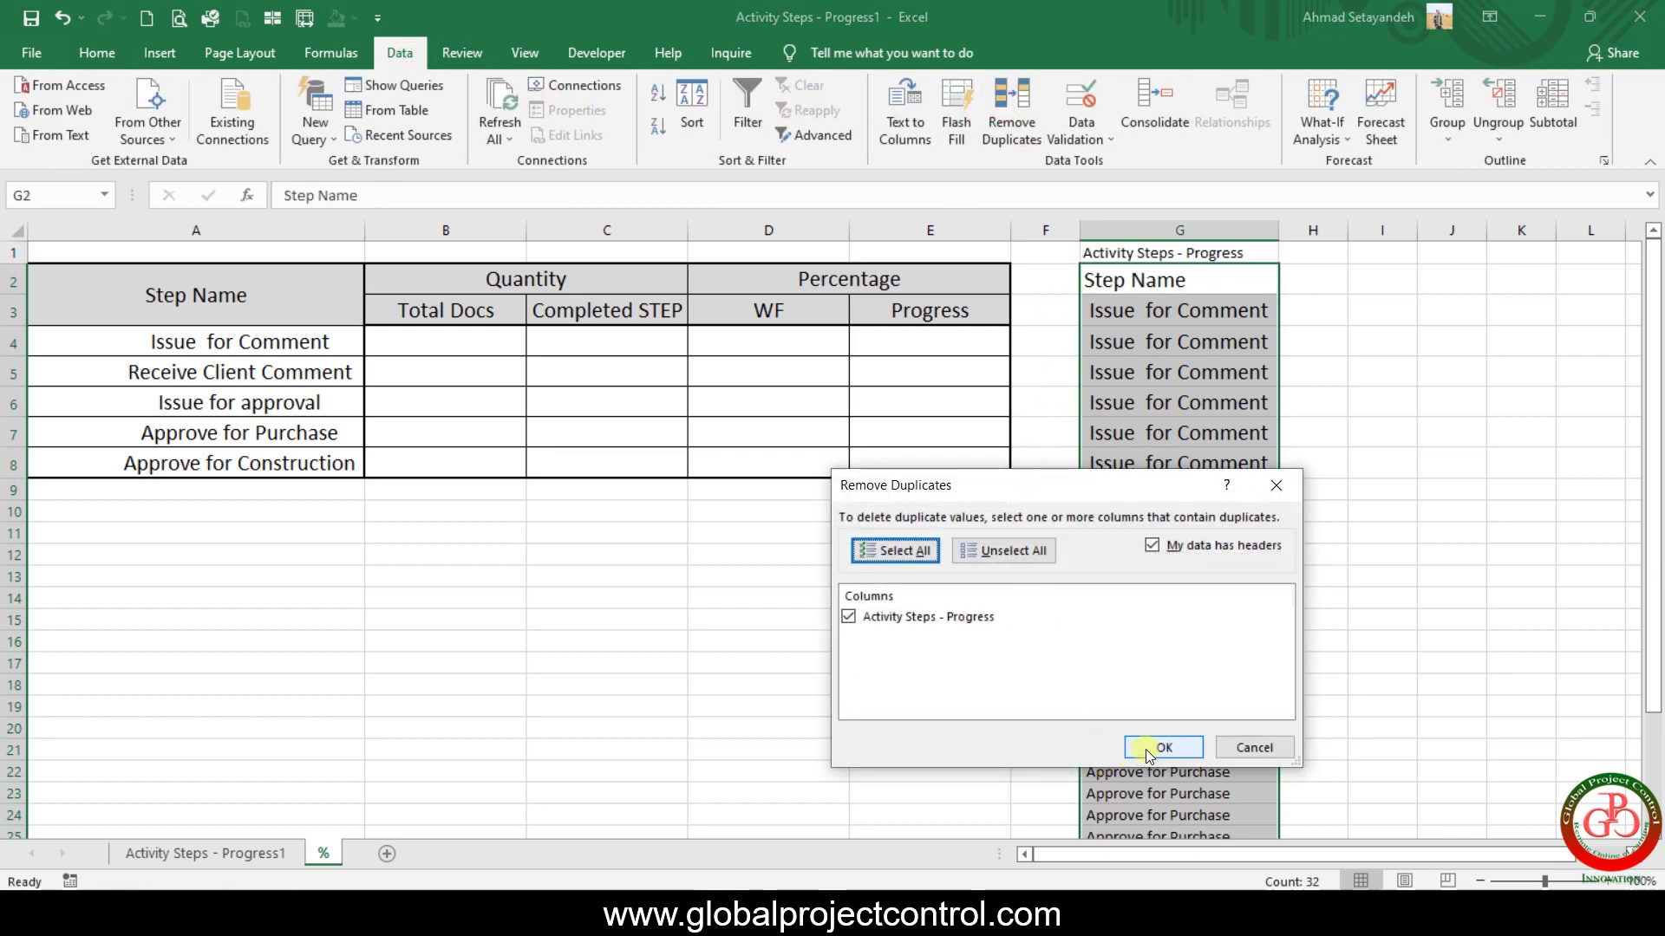
pyautogui.click(1147, 748)
pyautogui.press('Return')
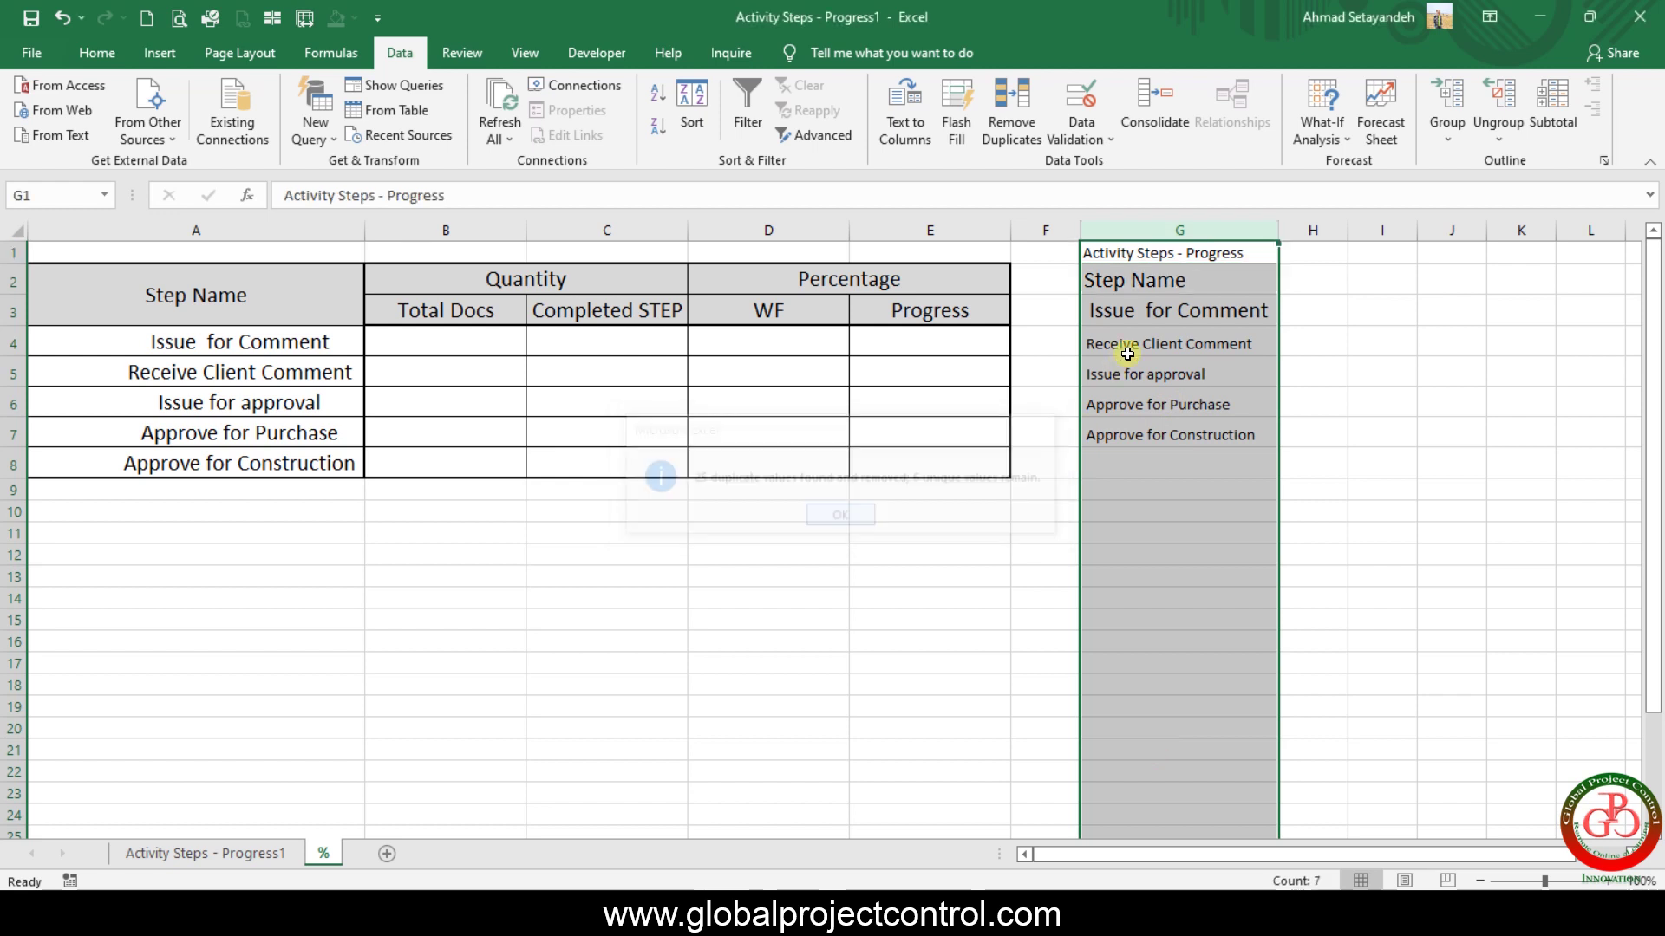
# Copy the unique step names in G3:G7 and paste them as values into the summary table's Step Name cells from A4.
pyautogui.moveTo(1160, 310); pyautogui.dragTo(1152, 435)
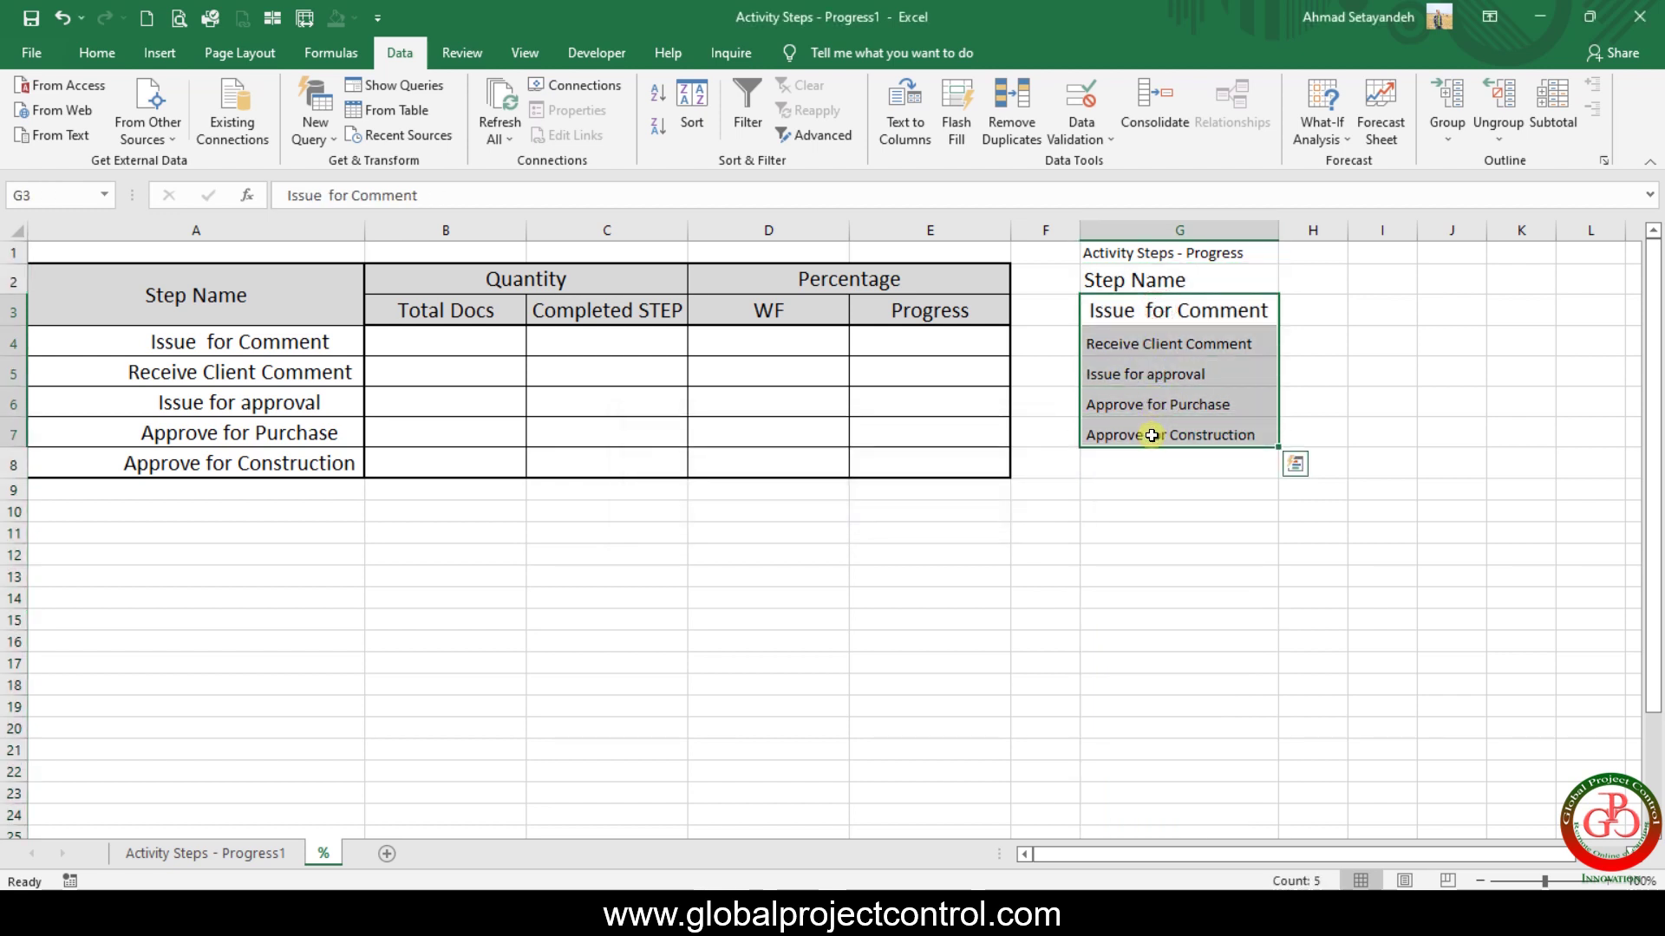
pyautogui.hotkey('ctrl', 'c')
pyautogui.click(244, 342)
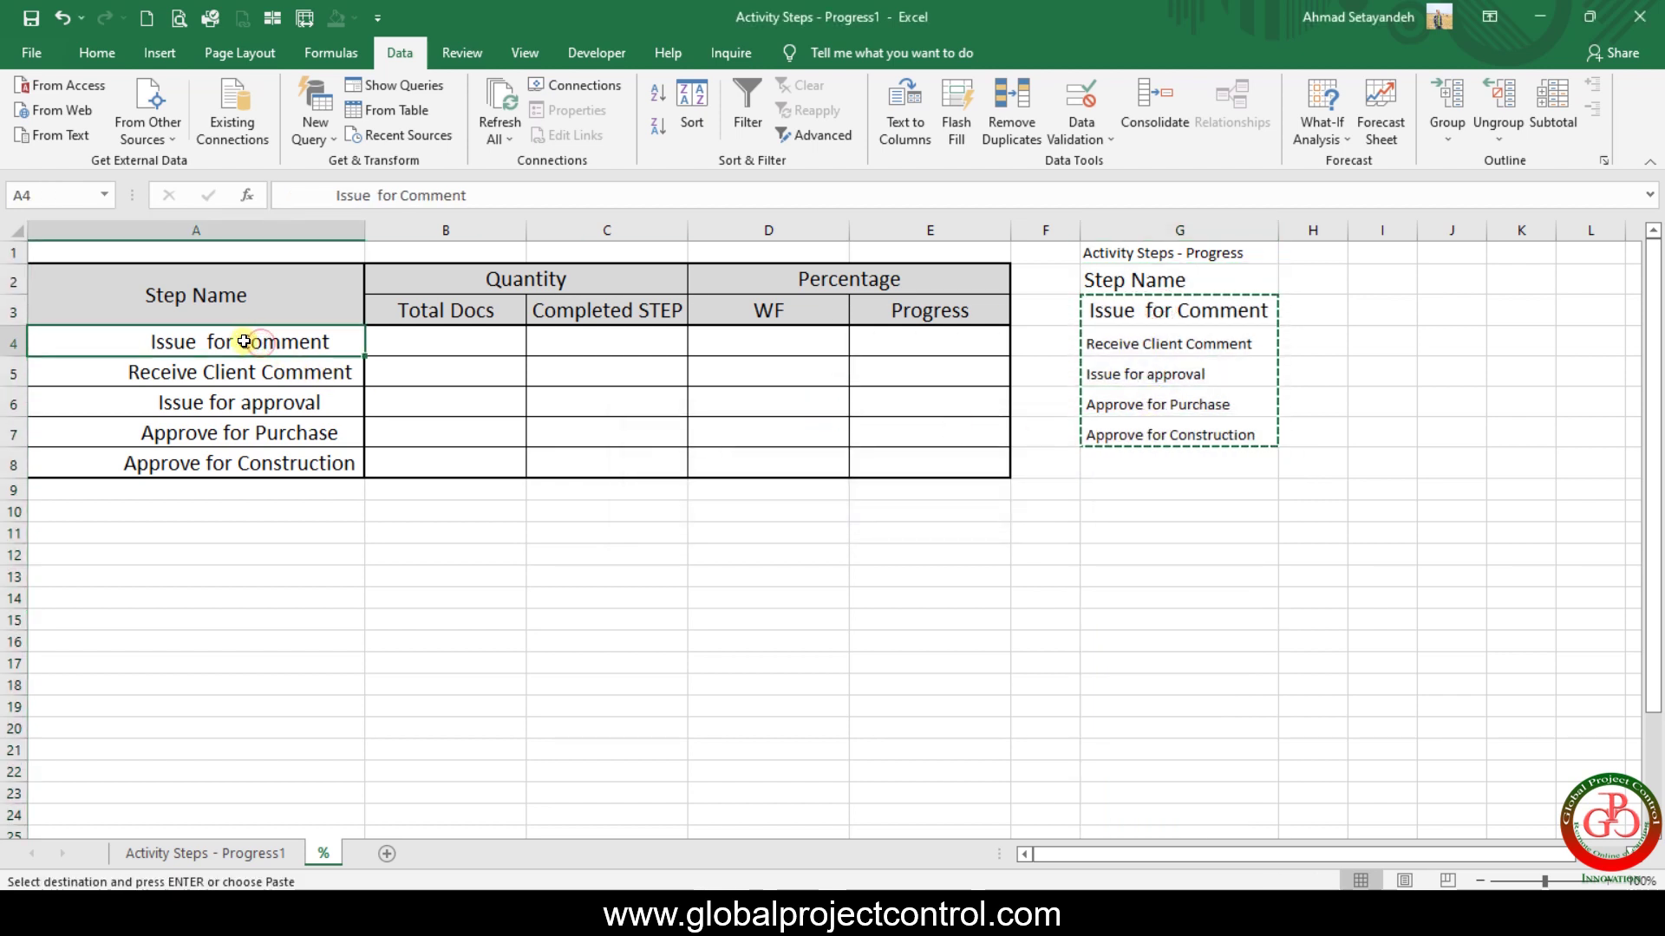
pyautogui.rightClick(244, 342)
pyautogui.click(319, 437)
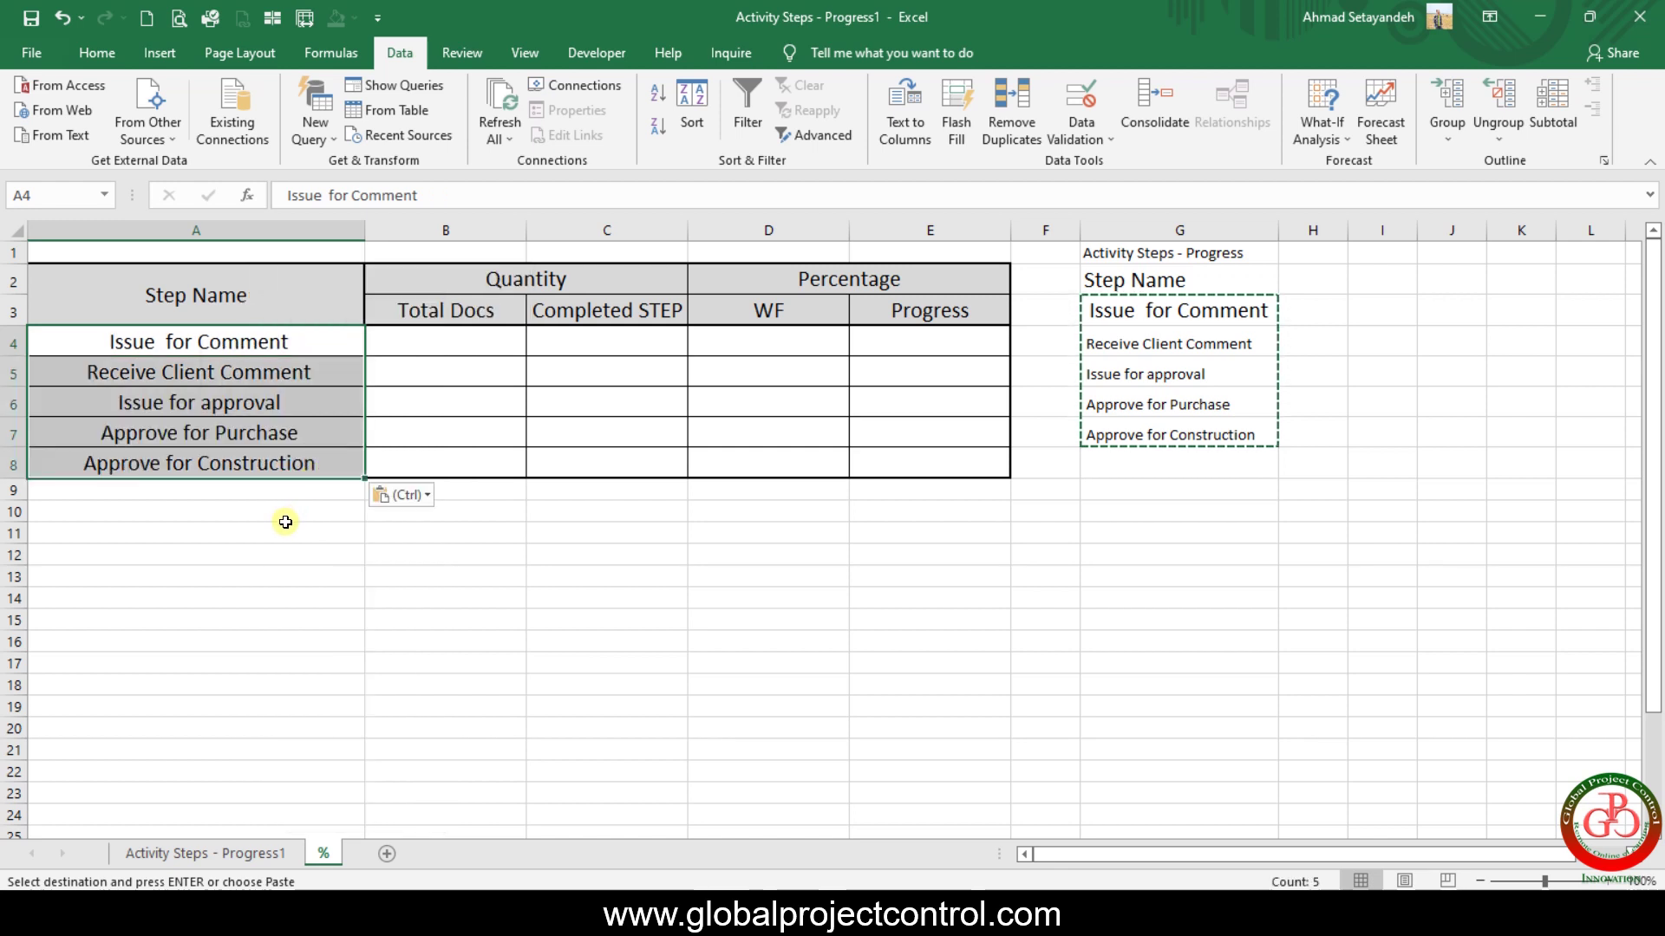
pyautogui.click(249, 528)
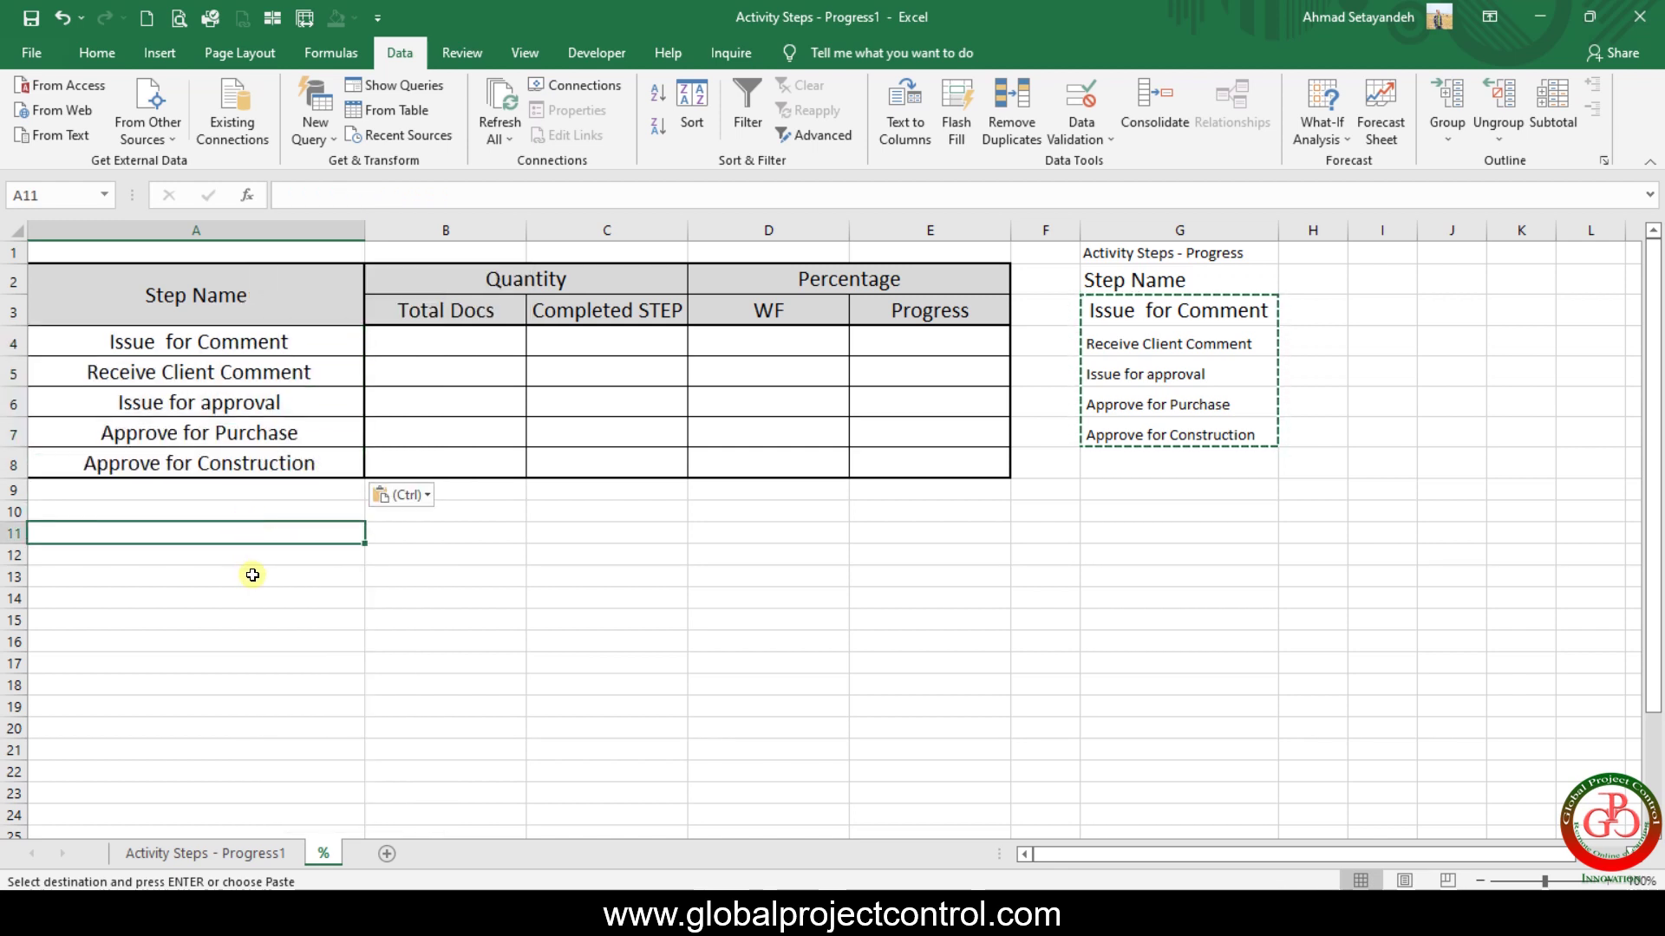
# In B4, enter a COUNTIF formula counting the step name in A4 within column A of the Activity Steps - Progress1 sheet.
pyautogui.click(478, 340)
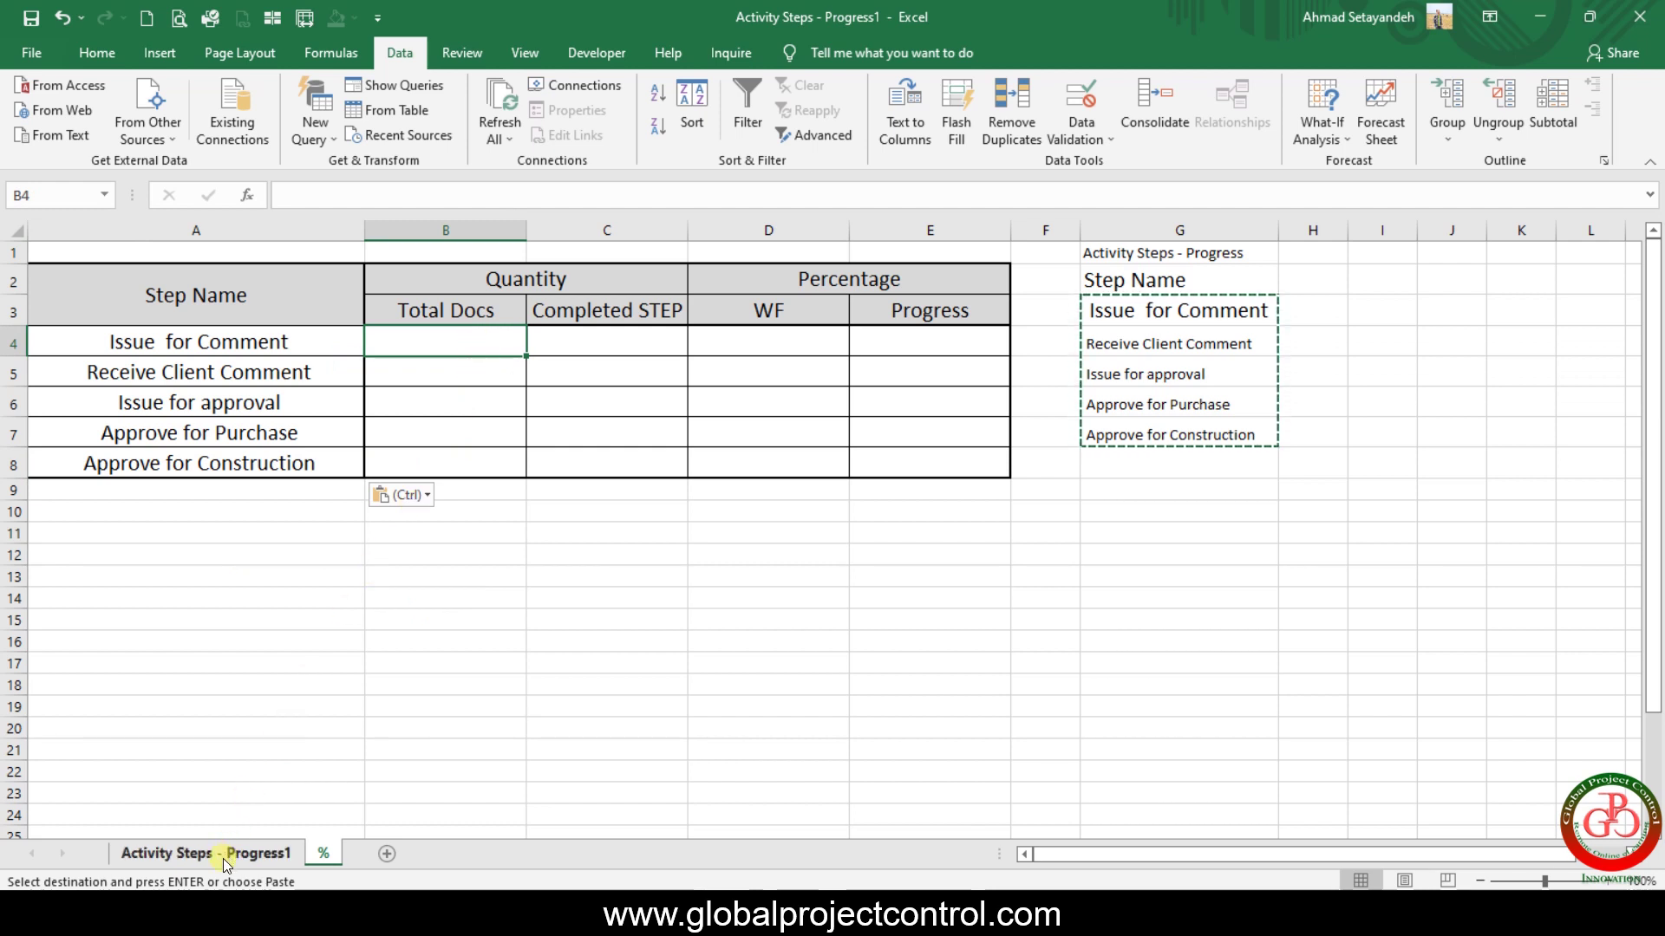
pyautogui.click(221, 344)
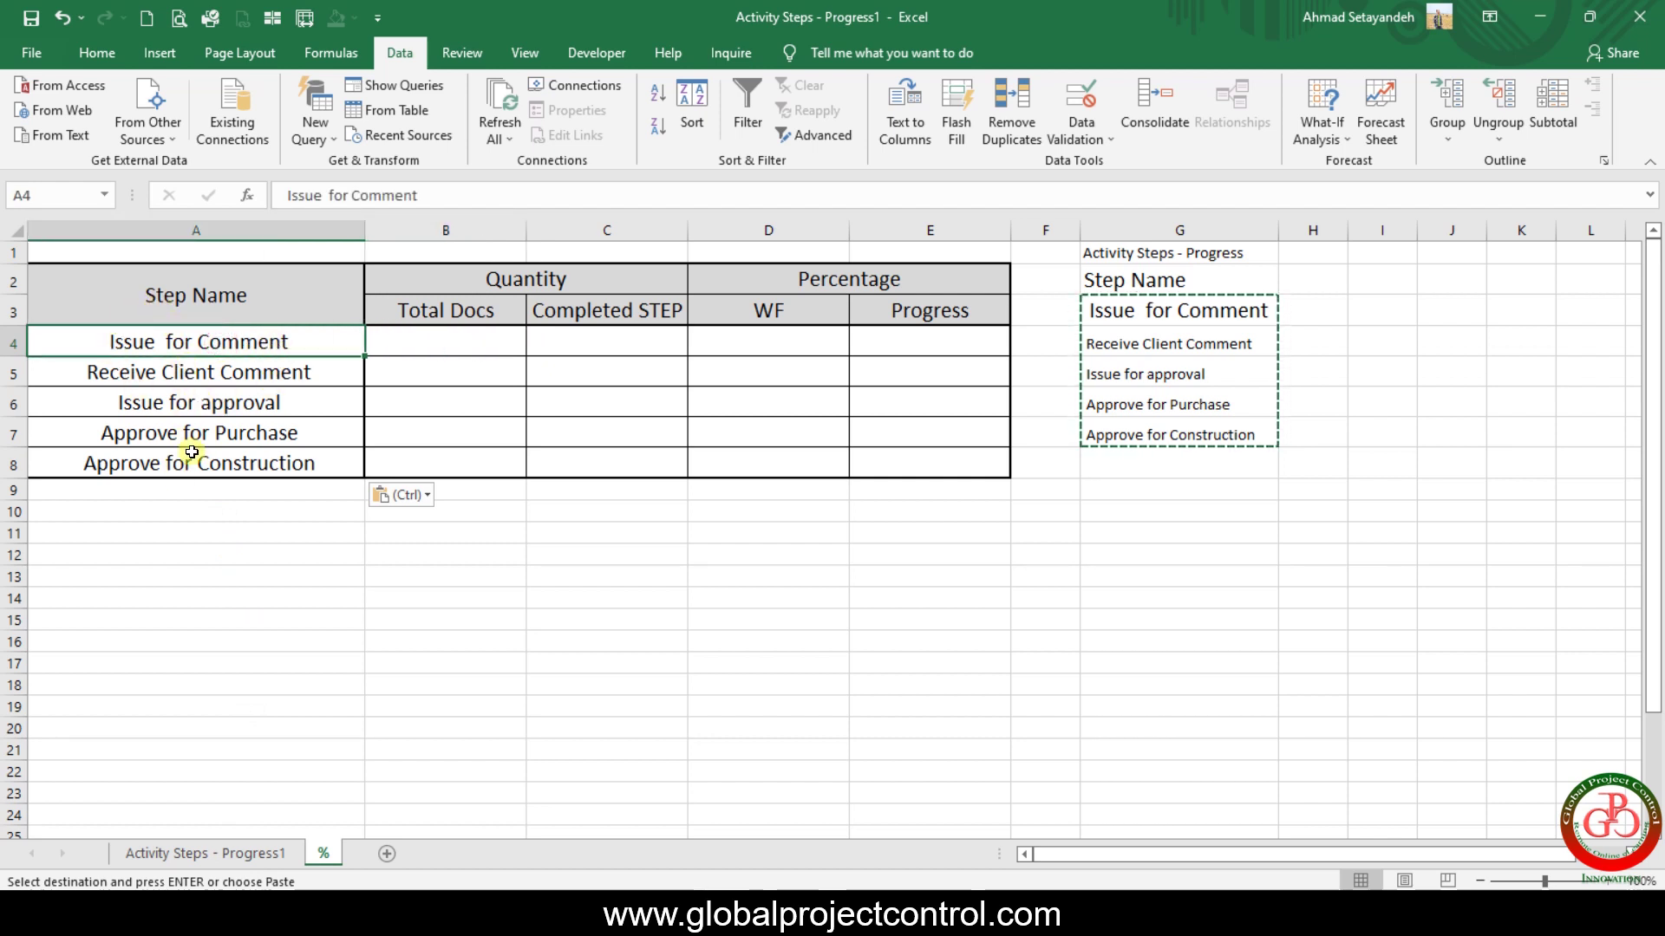
pyautogui.click(419, 348)
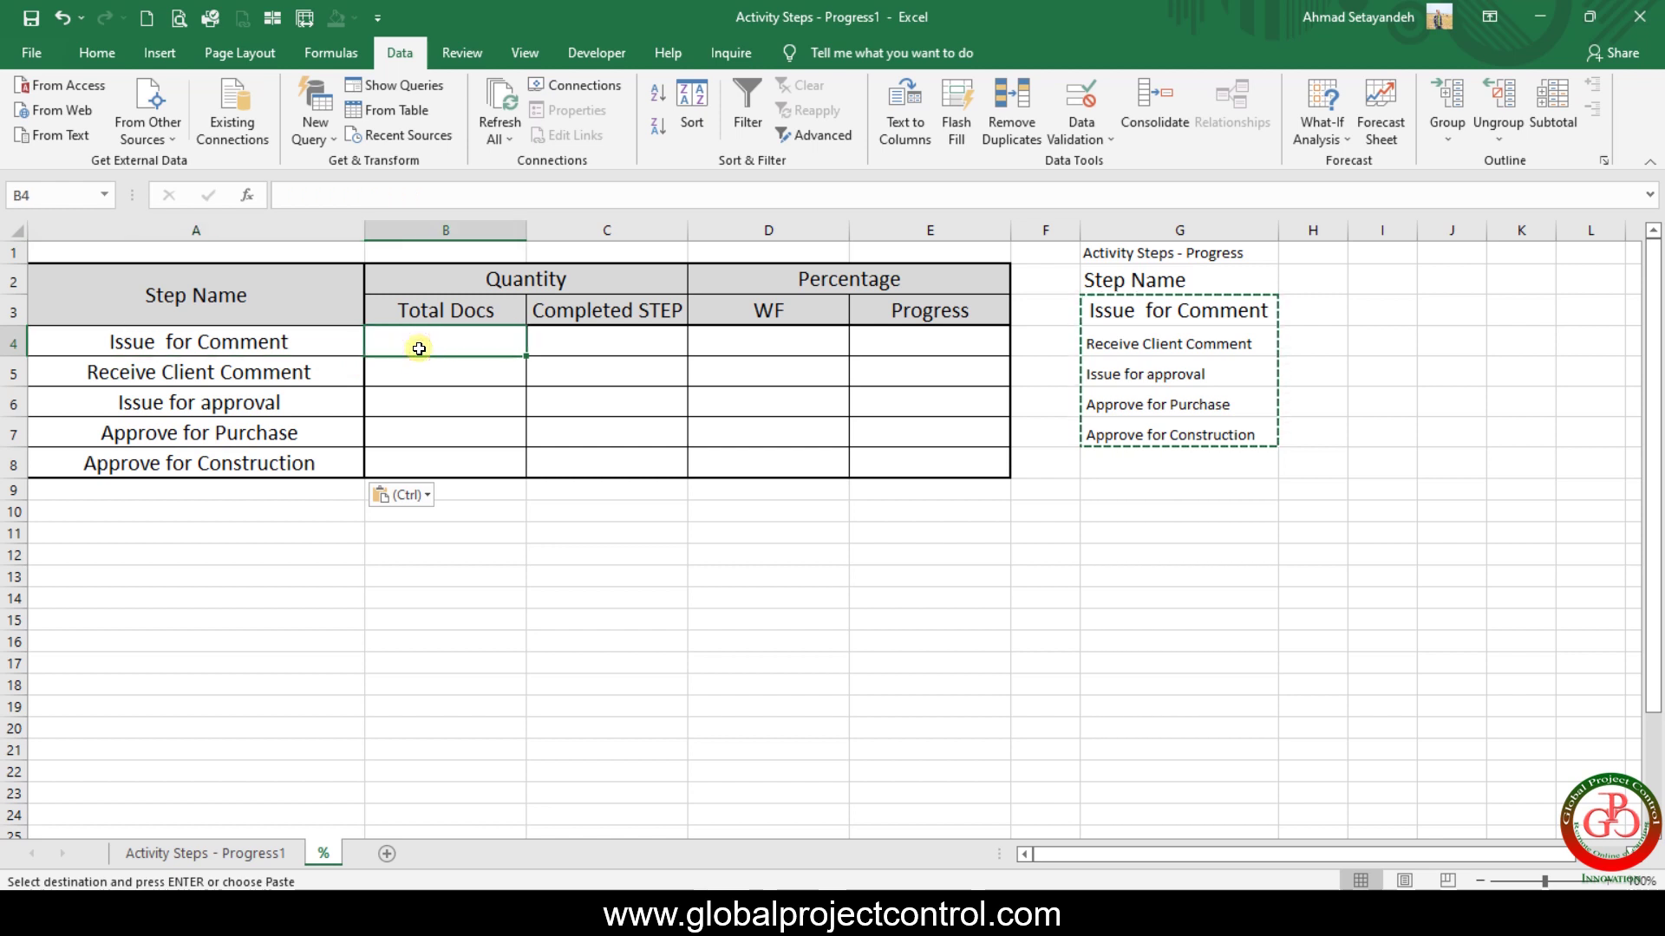
pyautogui.press('Escape')
pyautogui.write('=coun')
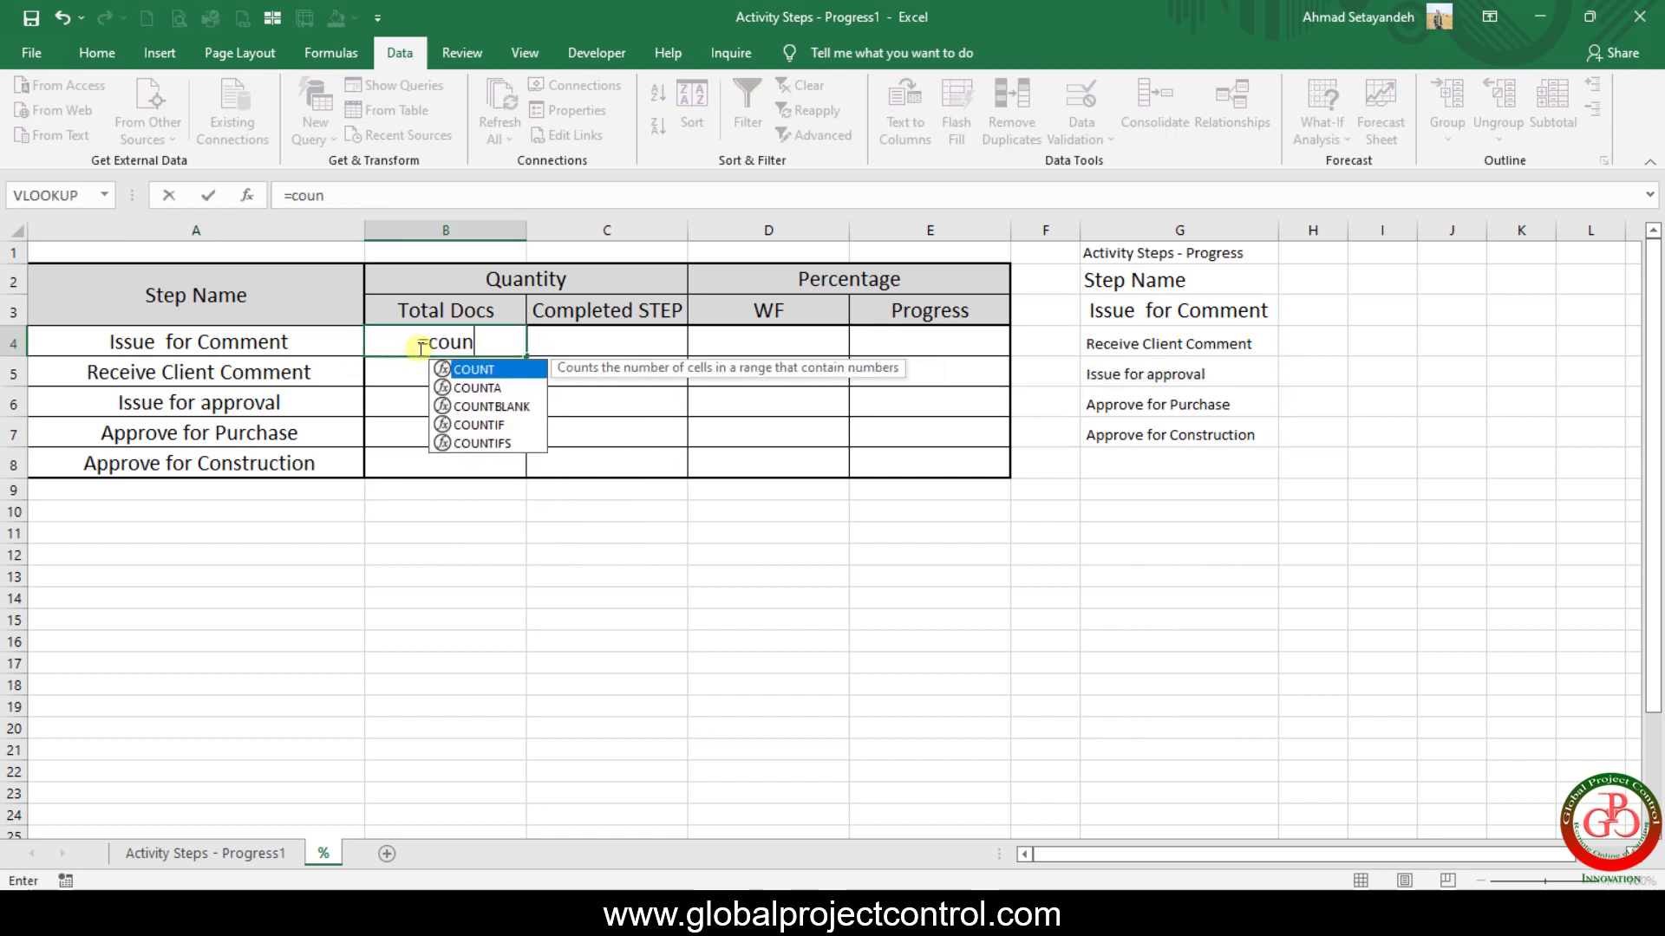
pyautogui.write('tif(')
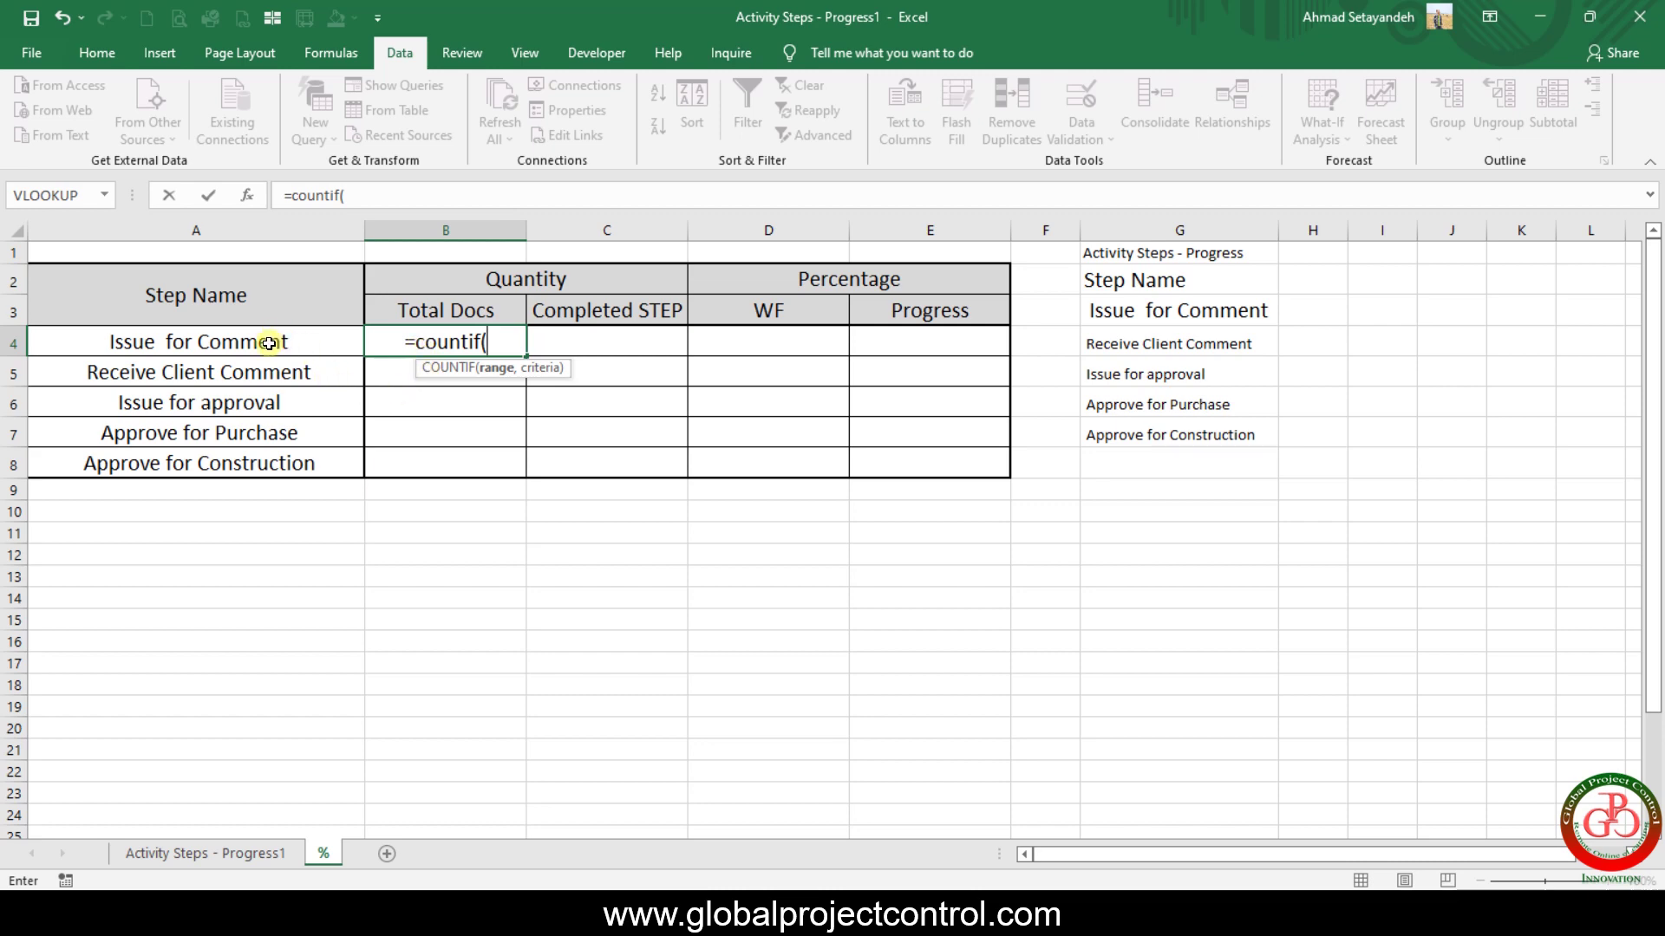
pyautogui.click(246, 850)
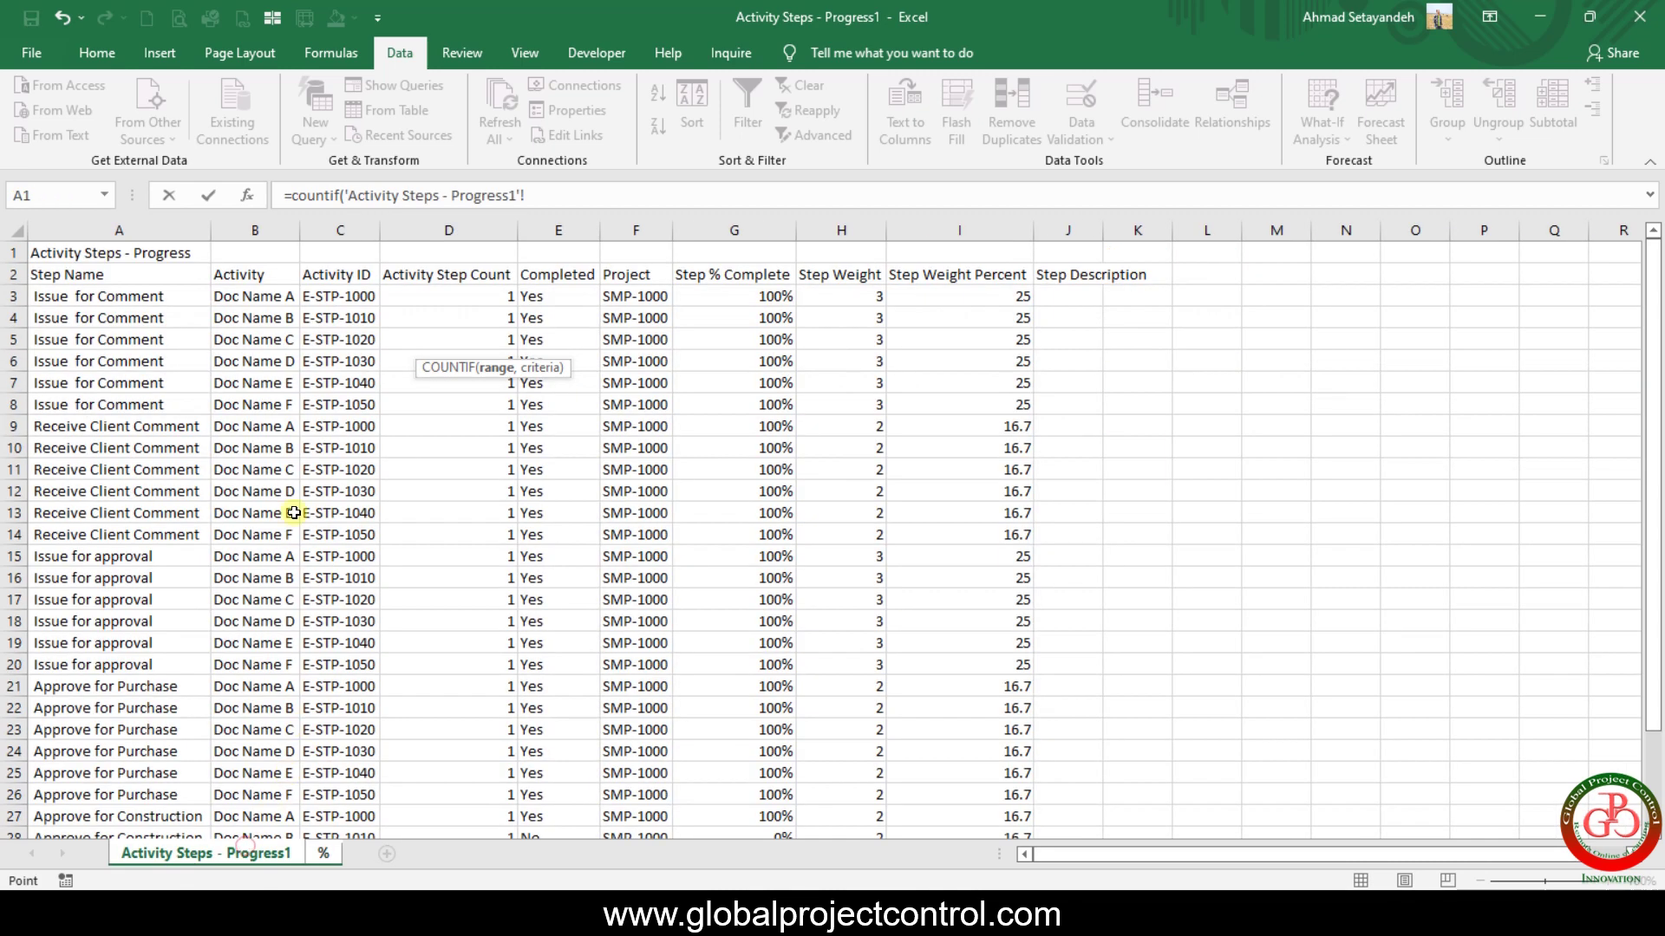
pyautogui.click(140, 230)
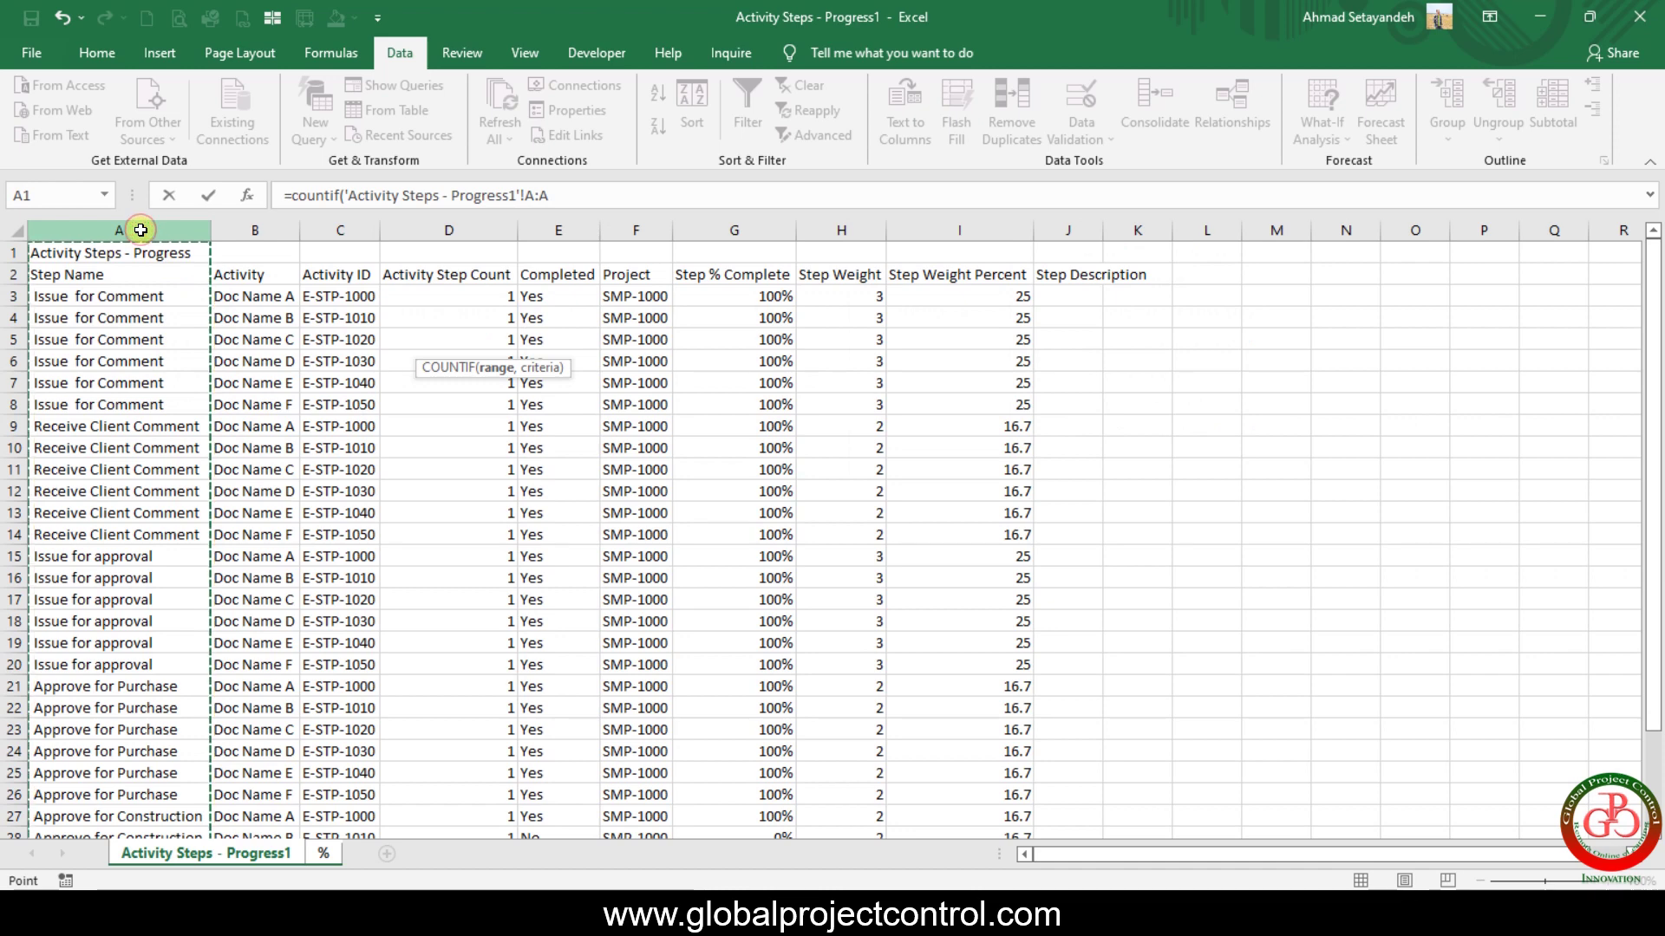
pyautogui.write(',')
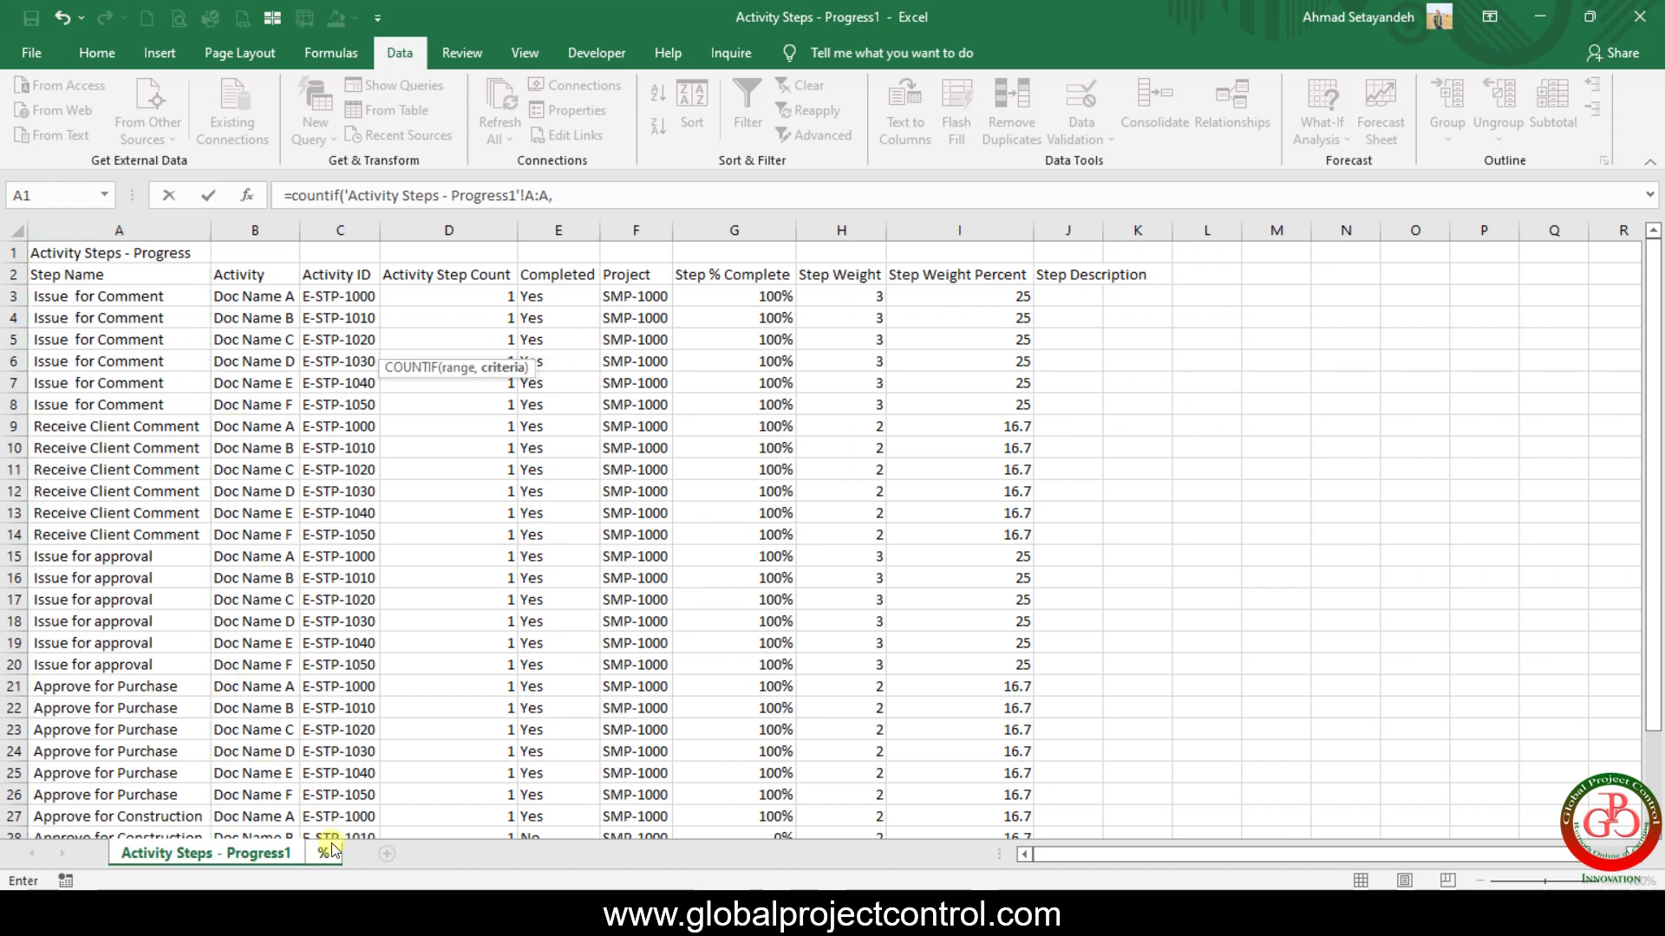
pyautogui.click(326, 854)
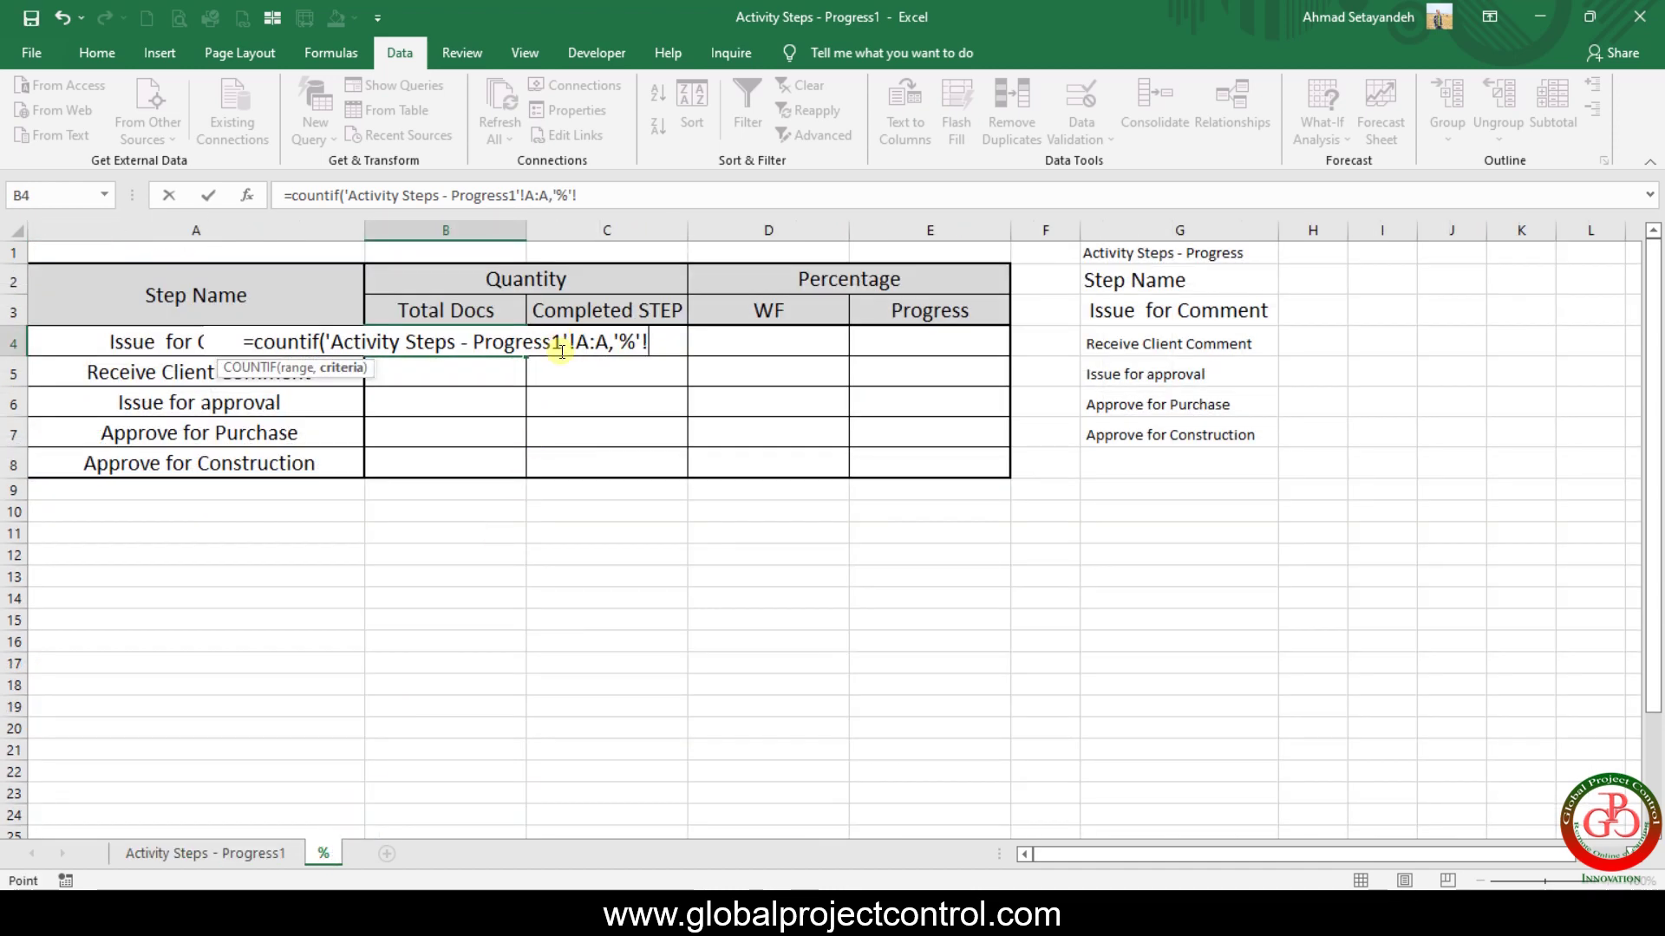
pyautogui.click(127, 340)
pyautogui.press('Return')
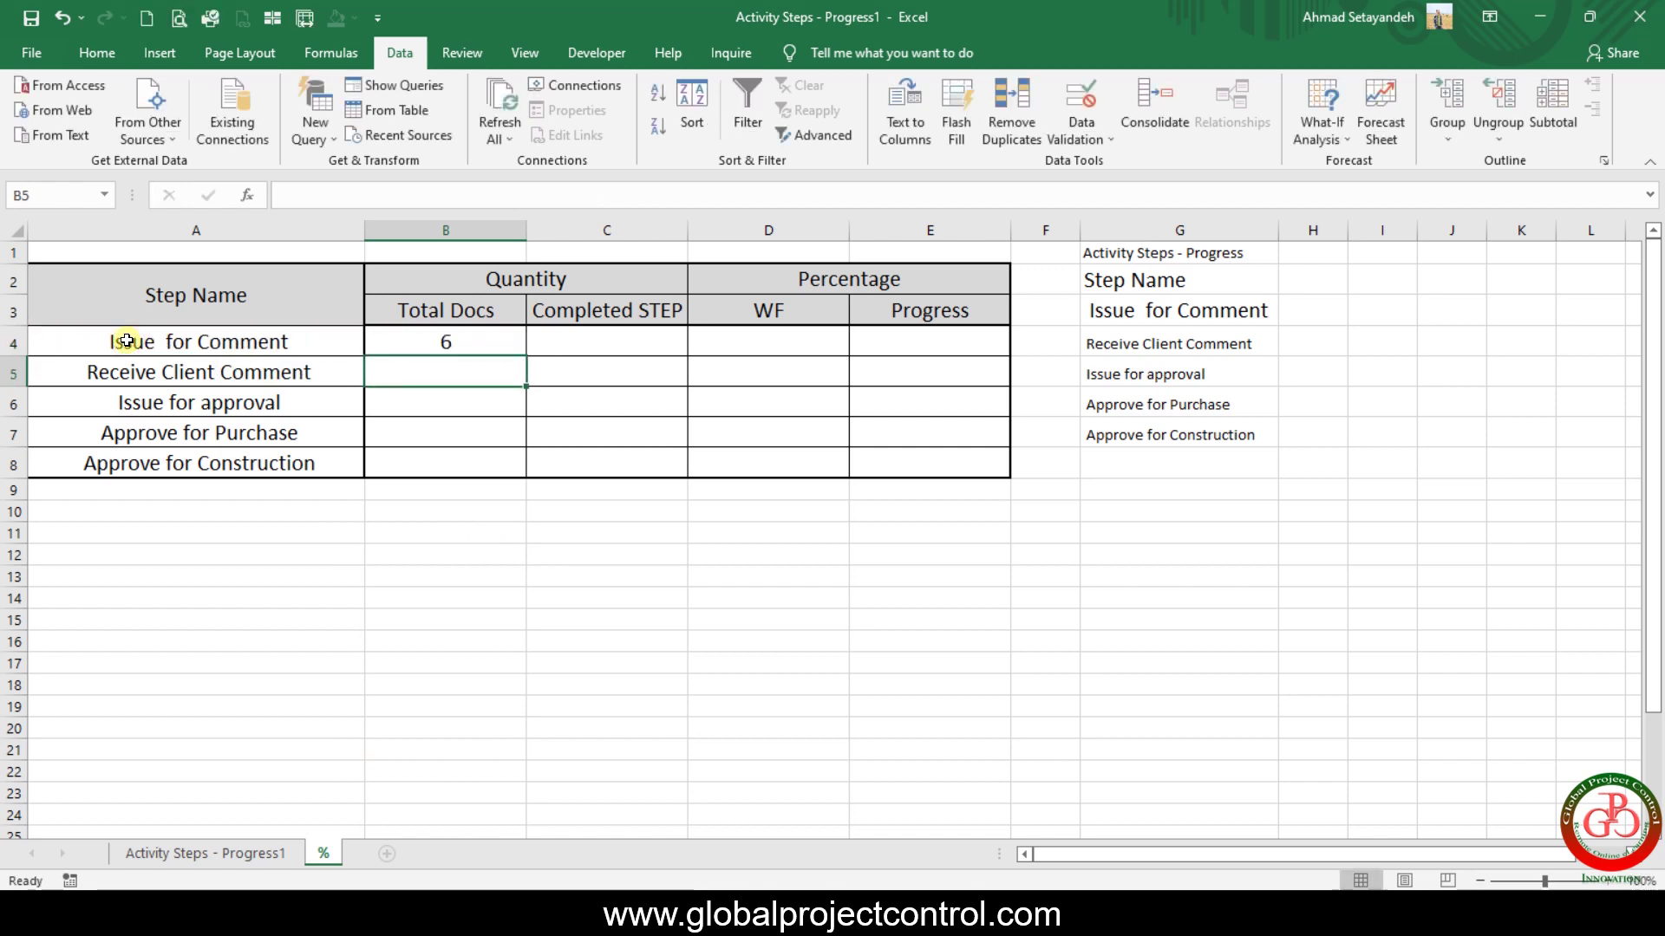
# Copy the Total Docs formula from B4 and paste it as formulas into B5:B8.
pyautogui.click(477, 349)
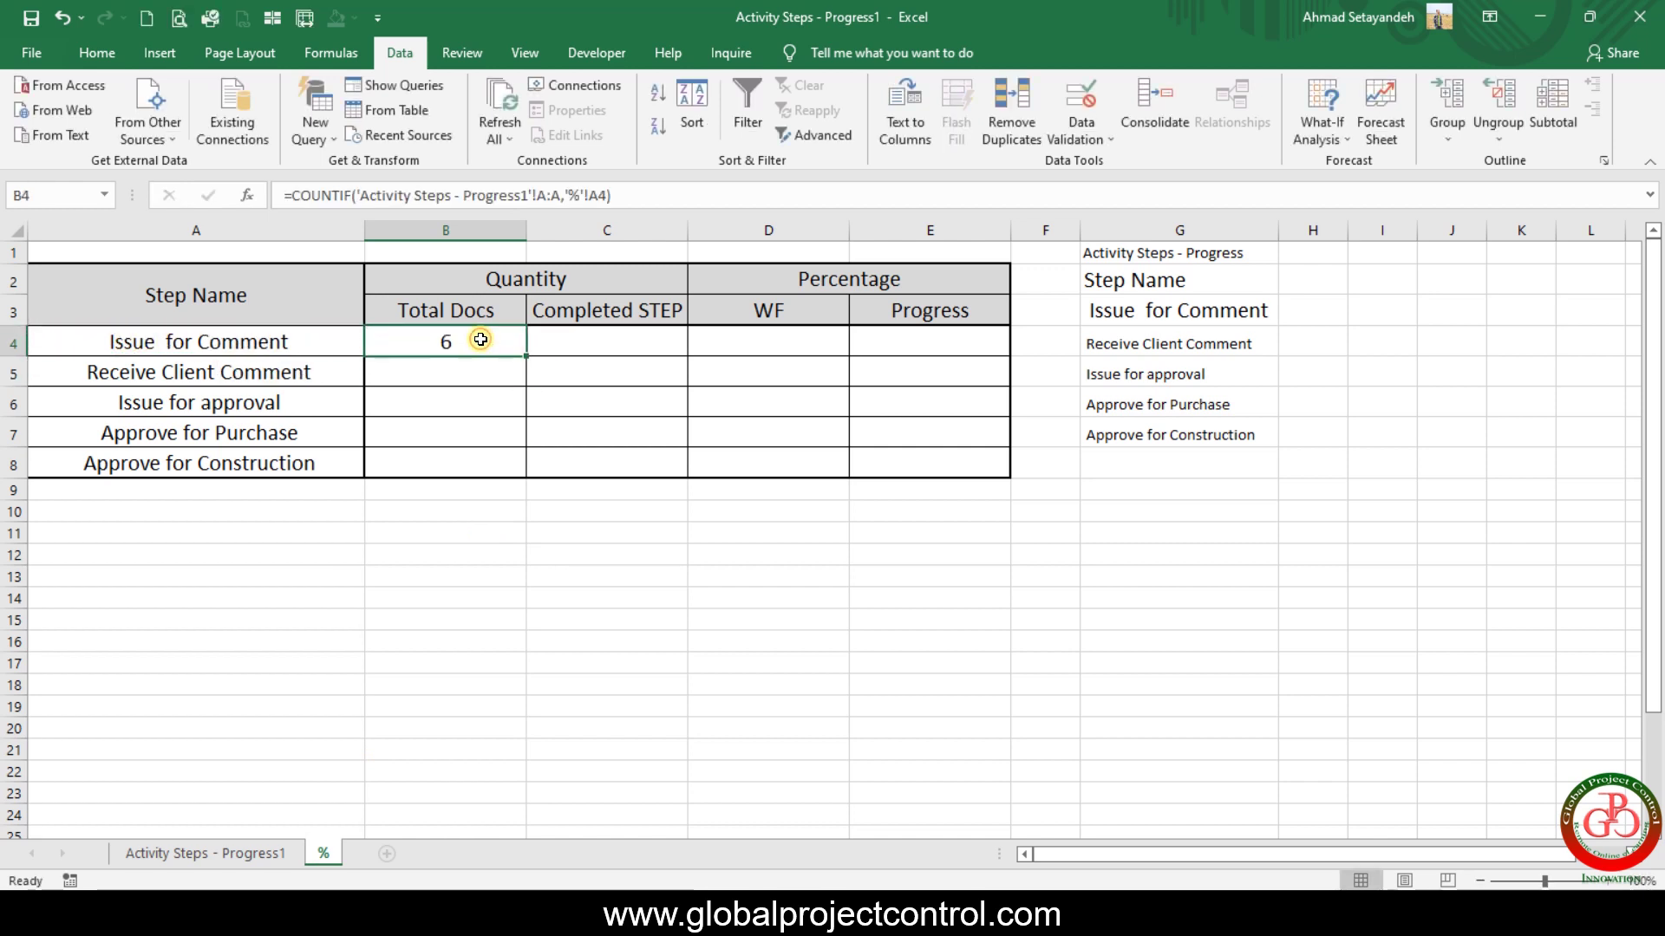
pyautogui.hotkey('ctrl', 'c')
pyautogui.moveTo(477, 363); pyautogui.dragTo(473, 458)
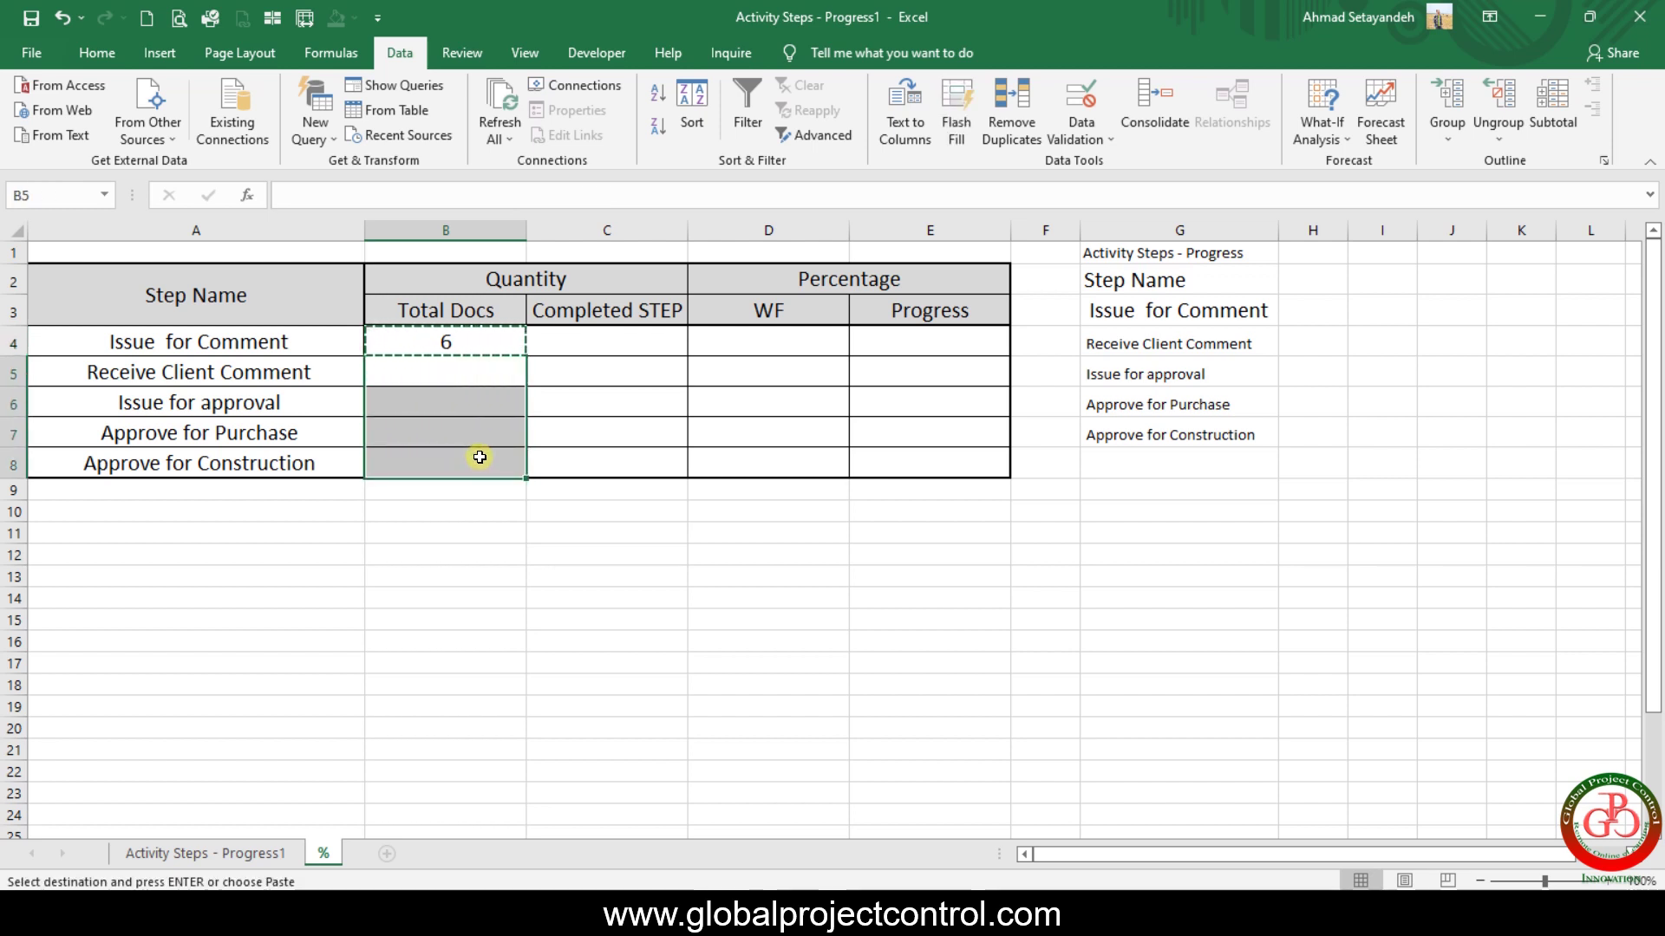
pyautogui.rightClick(479, 457)
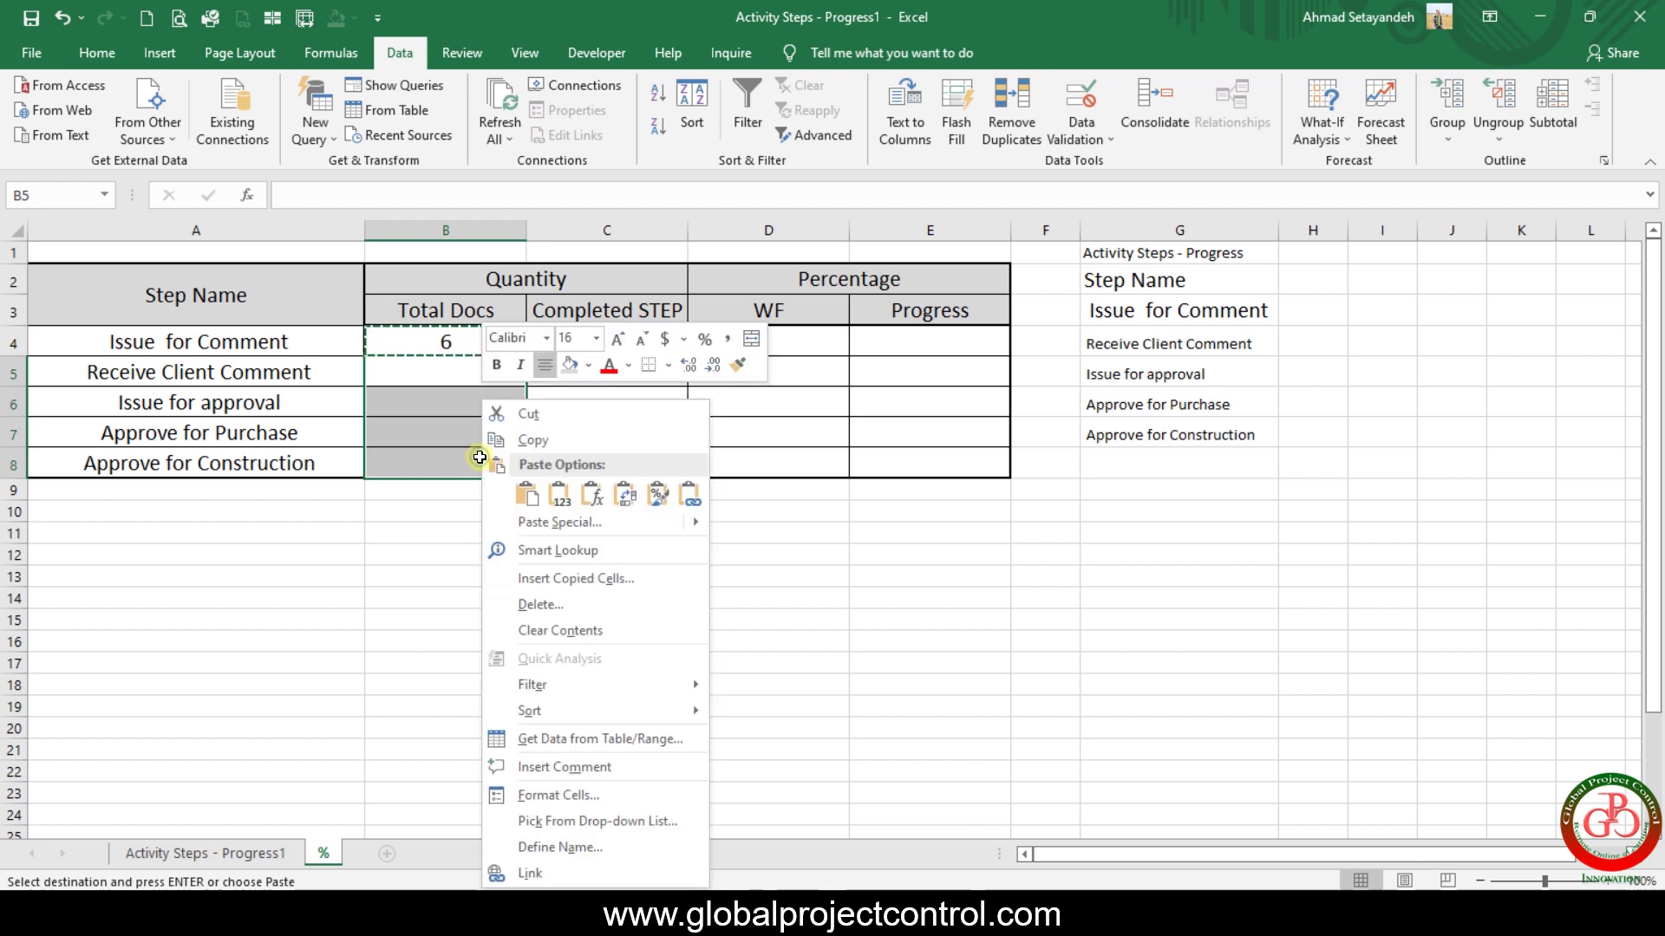
pyautogui.click(584, 492)
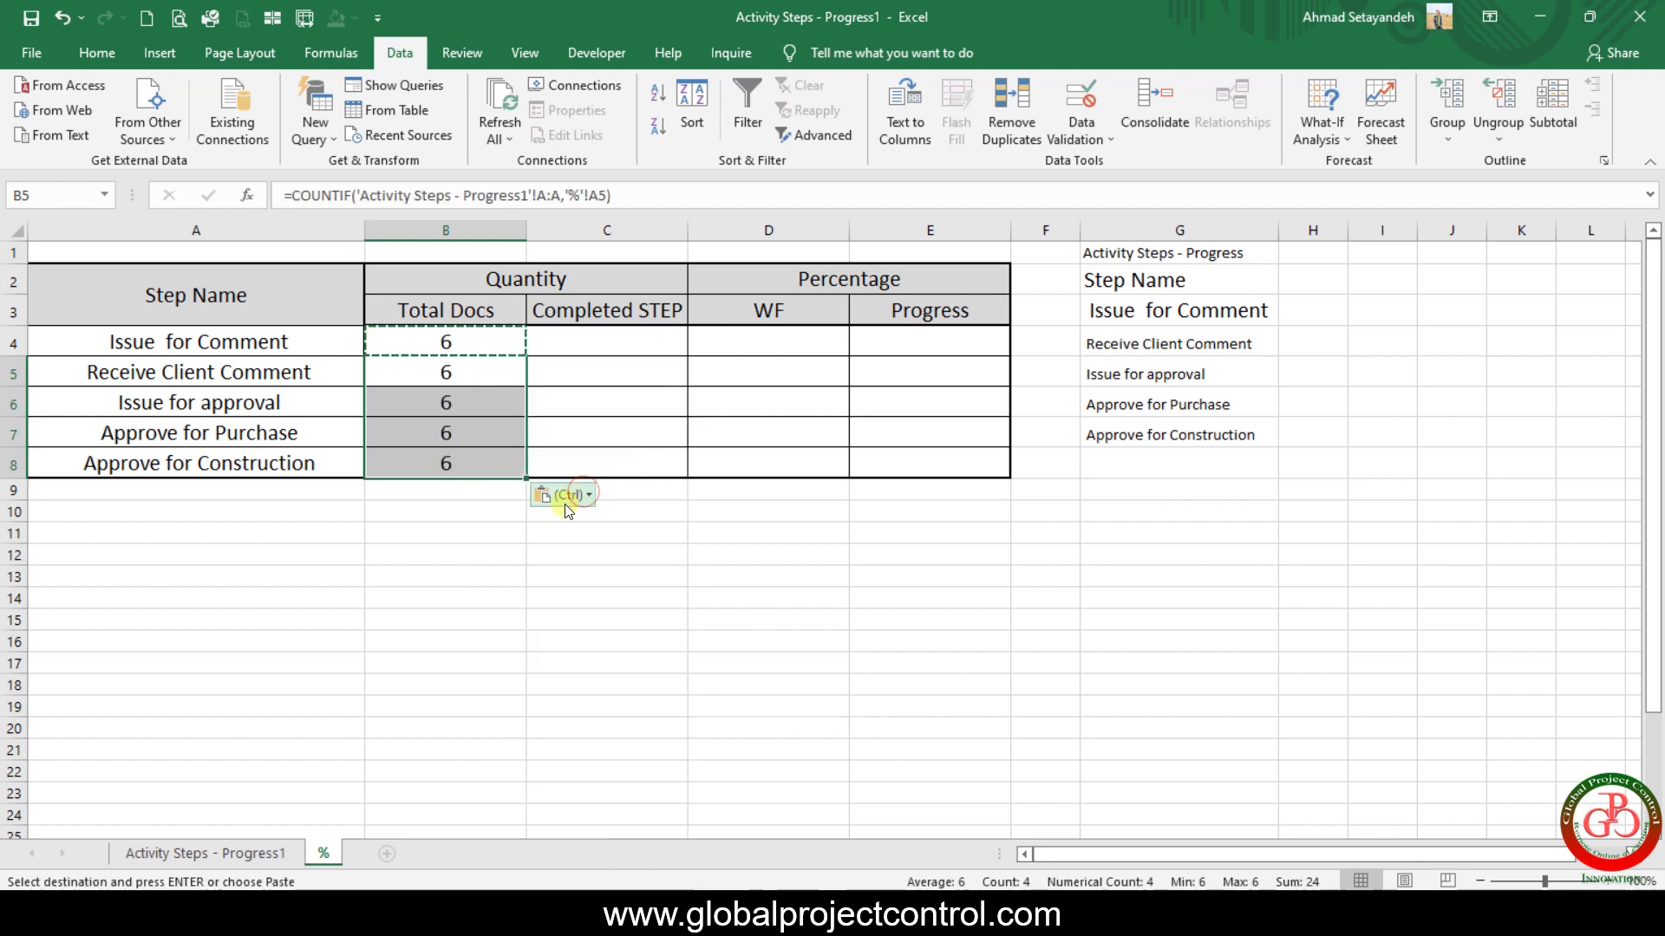
pyautogui.click(532, 551)
# Examine the Step Name and Completed columns on the Activity Steps - Progress1 sheet against the summary table's first row.
pyautogui.click(295, 341)
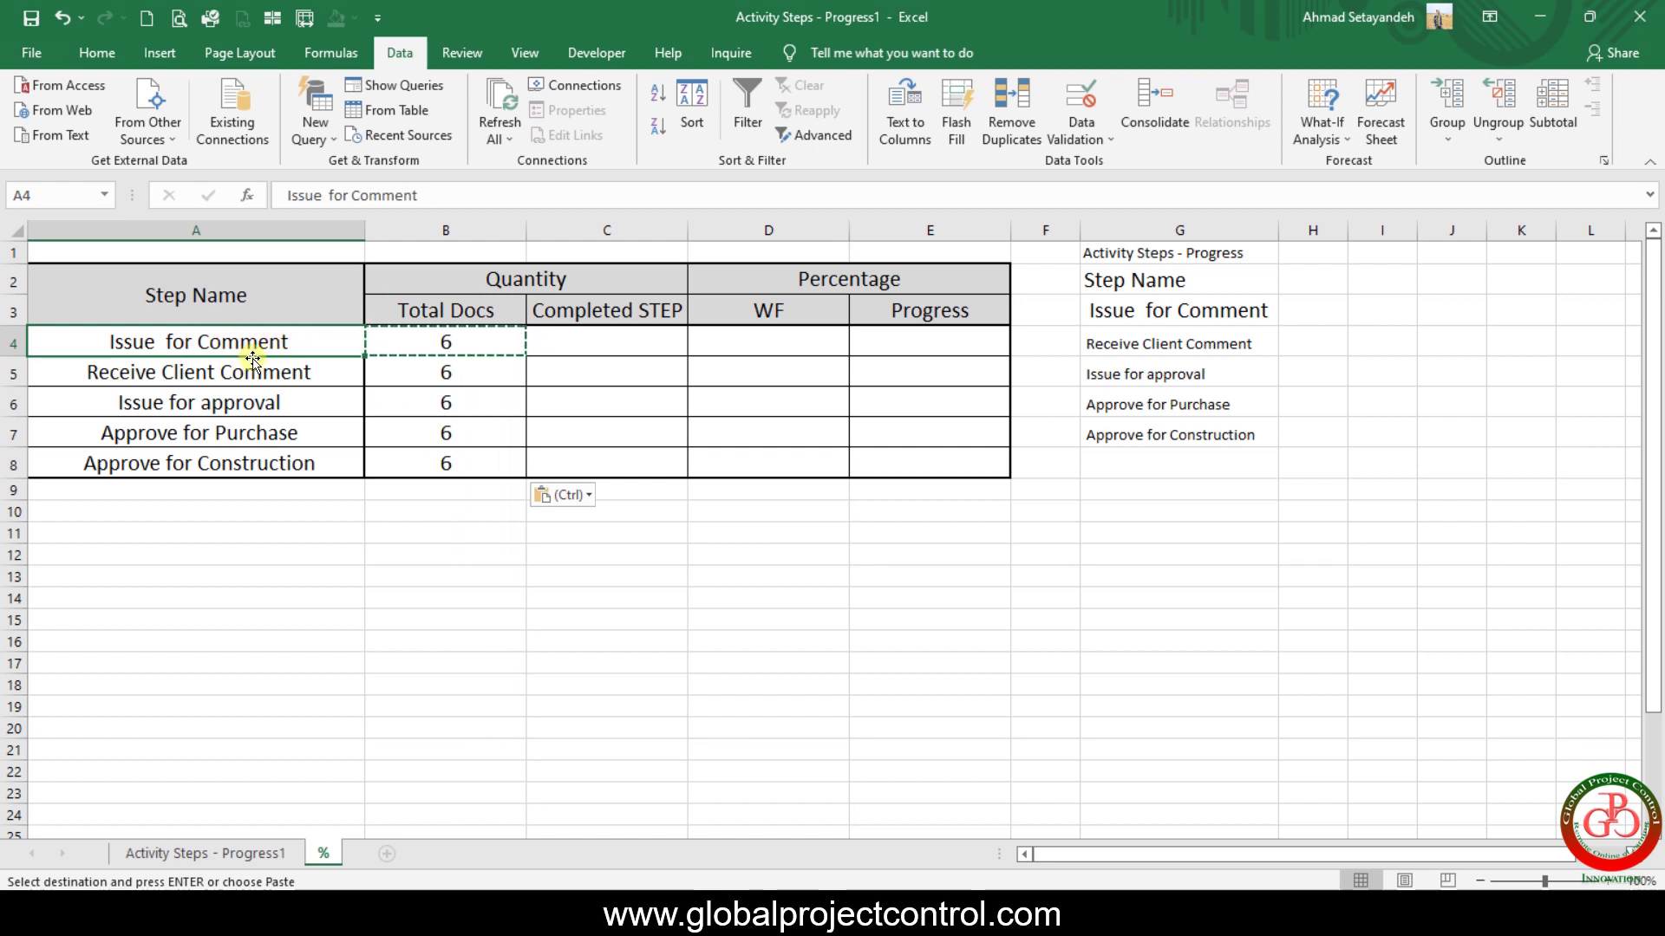
pyautogui.click(212, 853)
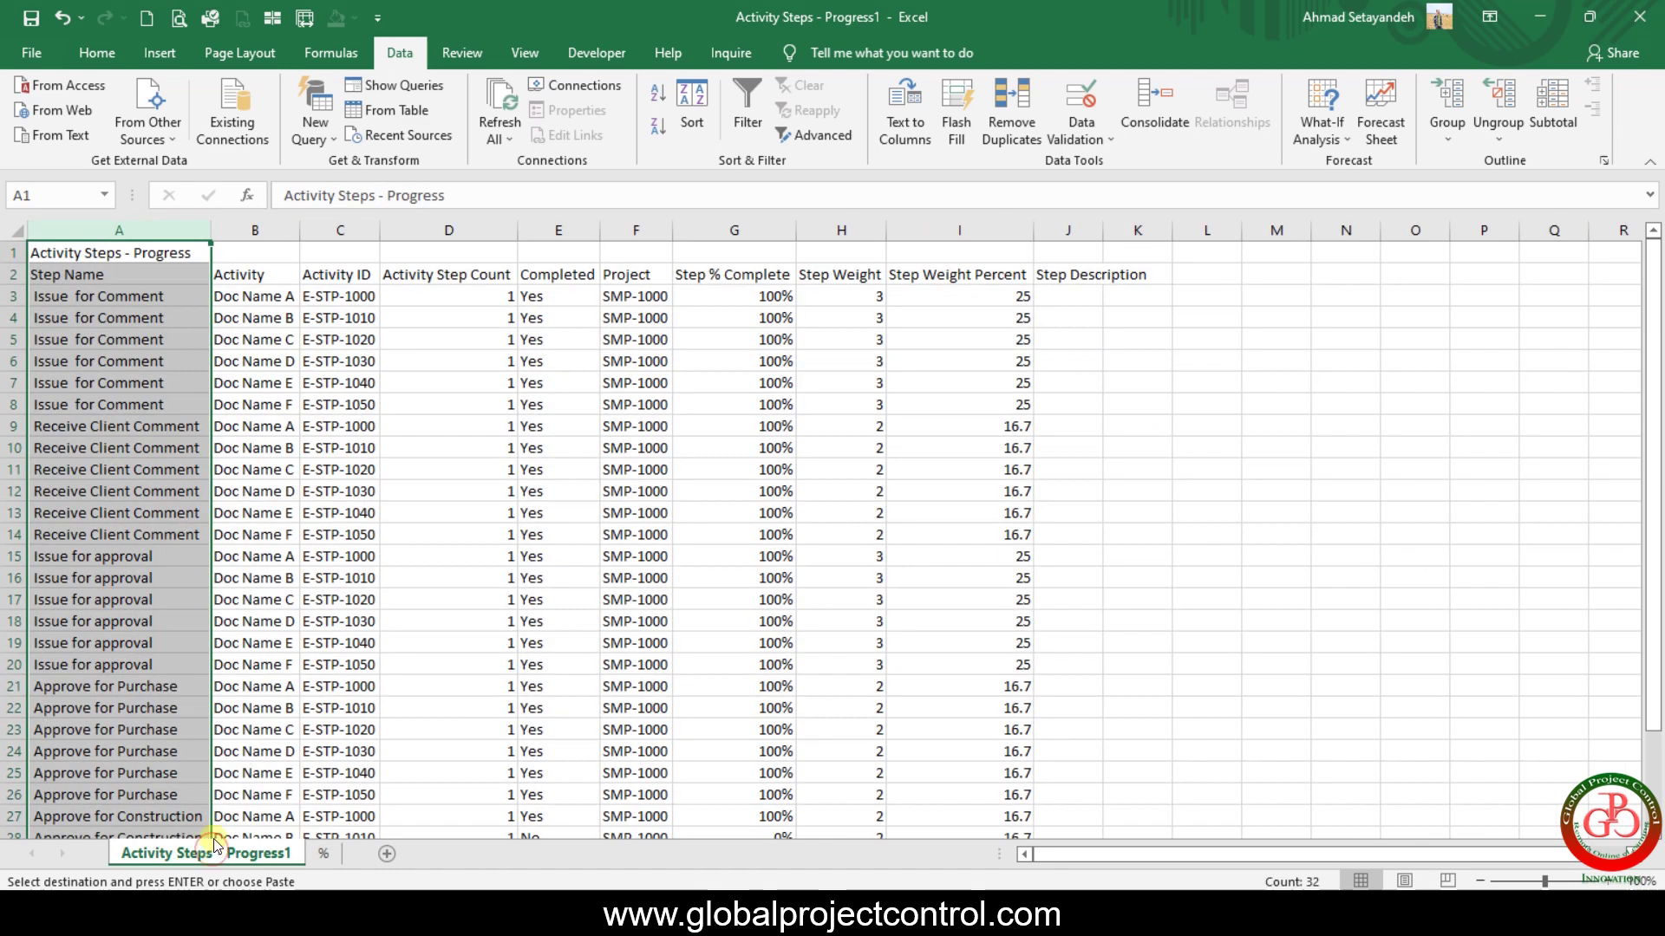
pyautogui.click(141, 295)
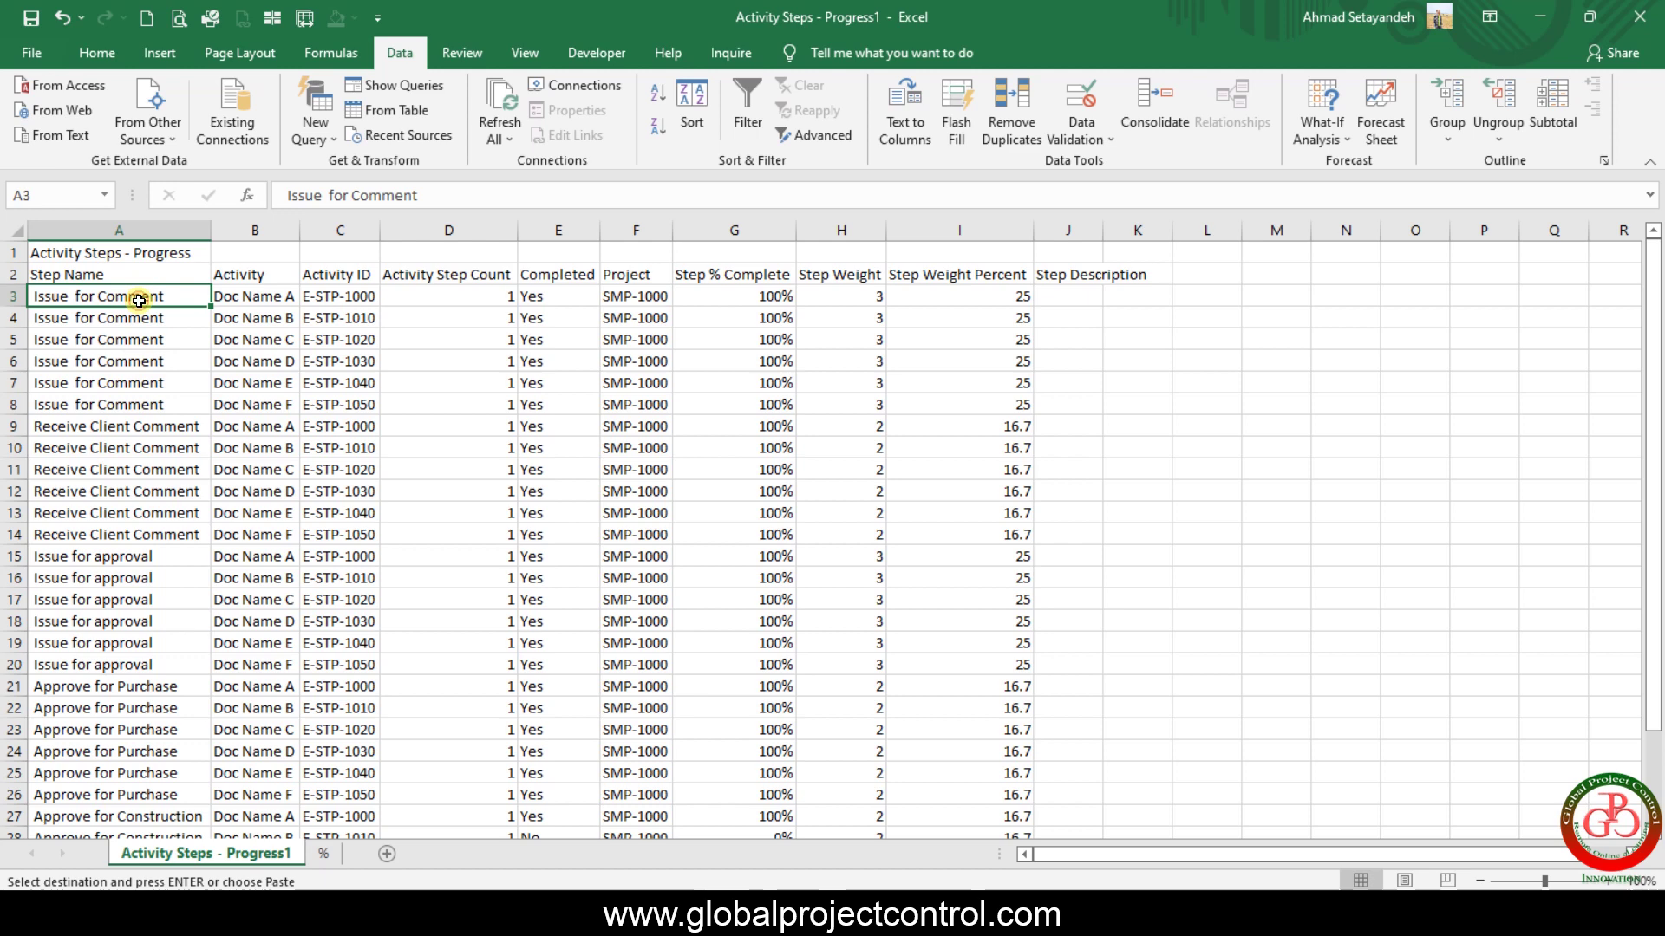
pyautogui.click(565, 297)
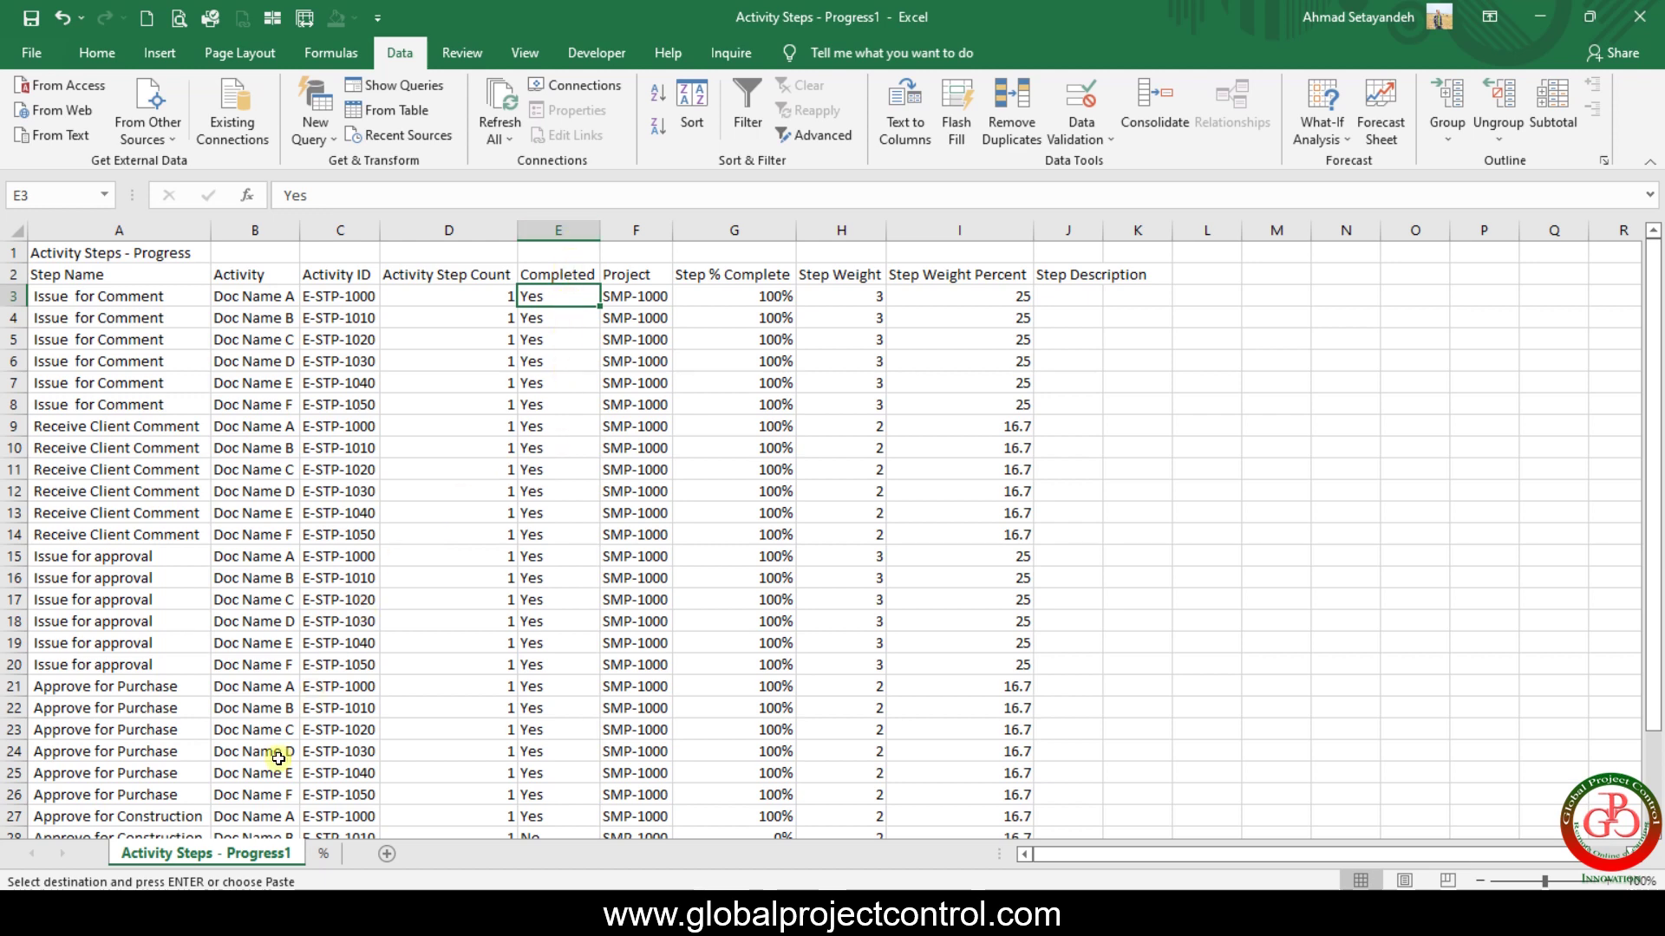
pyautogui.click(323, 854)
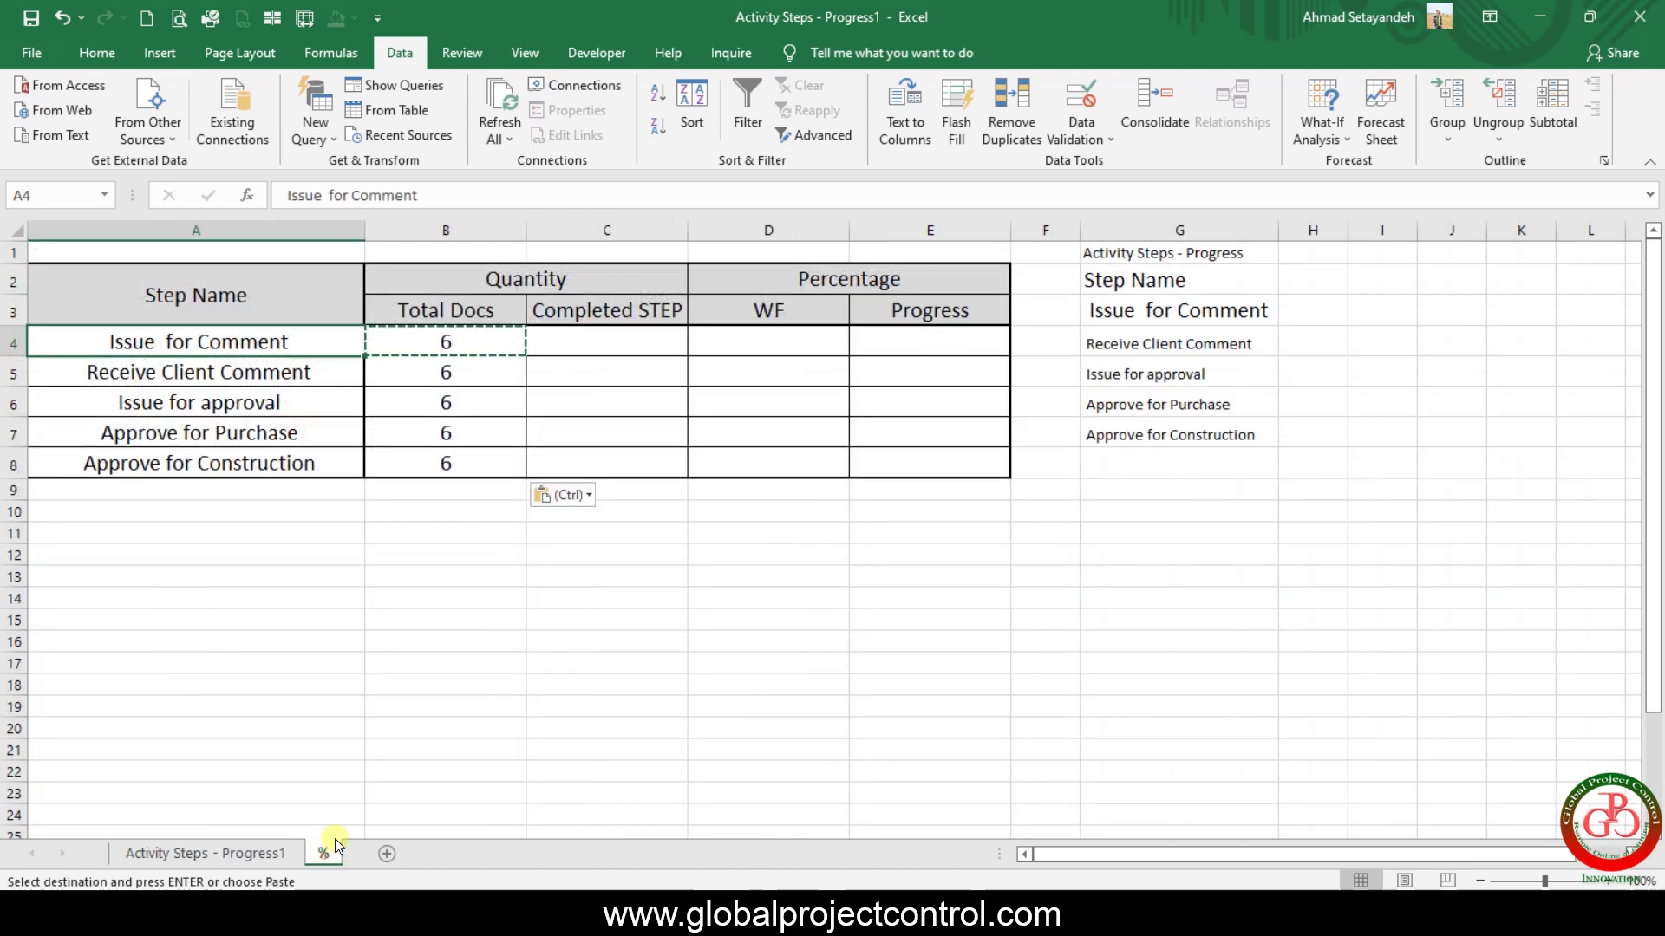
pyautogui.click(498, 345)
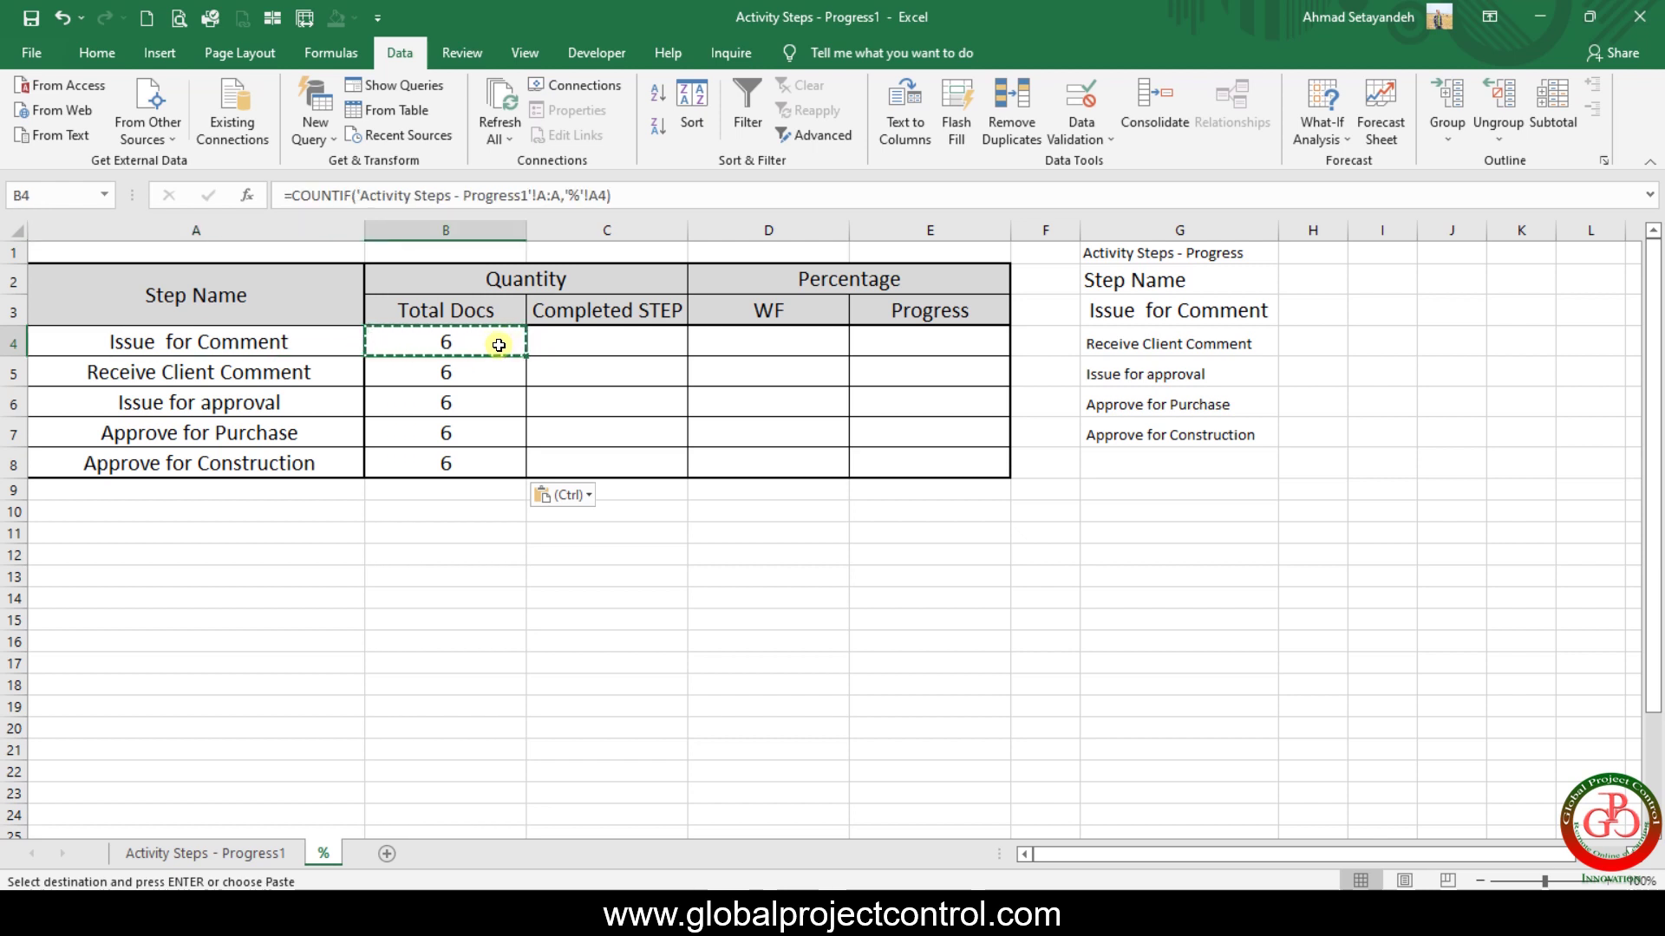
# In C4, enter a COUNTIFS formula matching A4 in column A and "YES" in column E of the Activity Steps - Progress1 sheet.
pyautogui.click(605, 351)
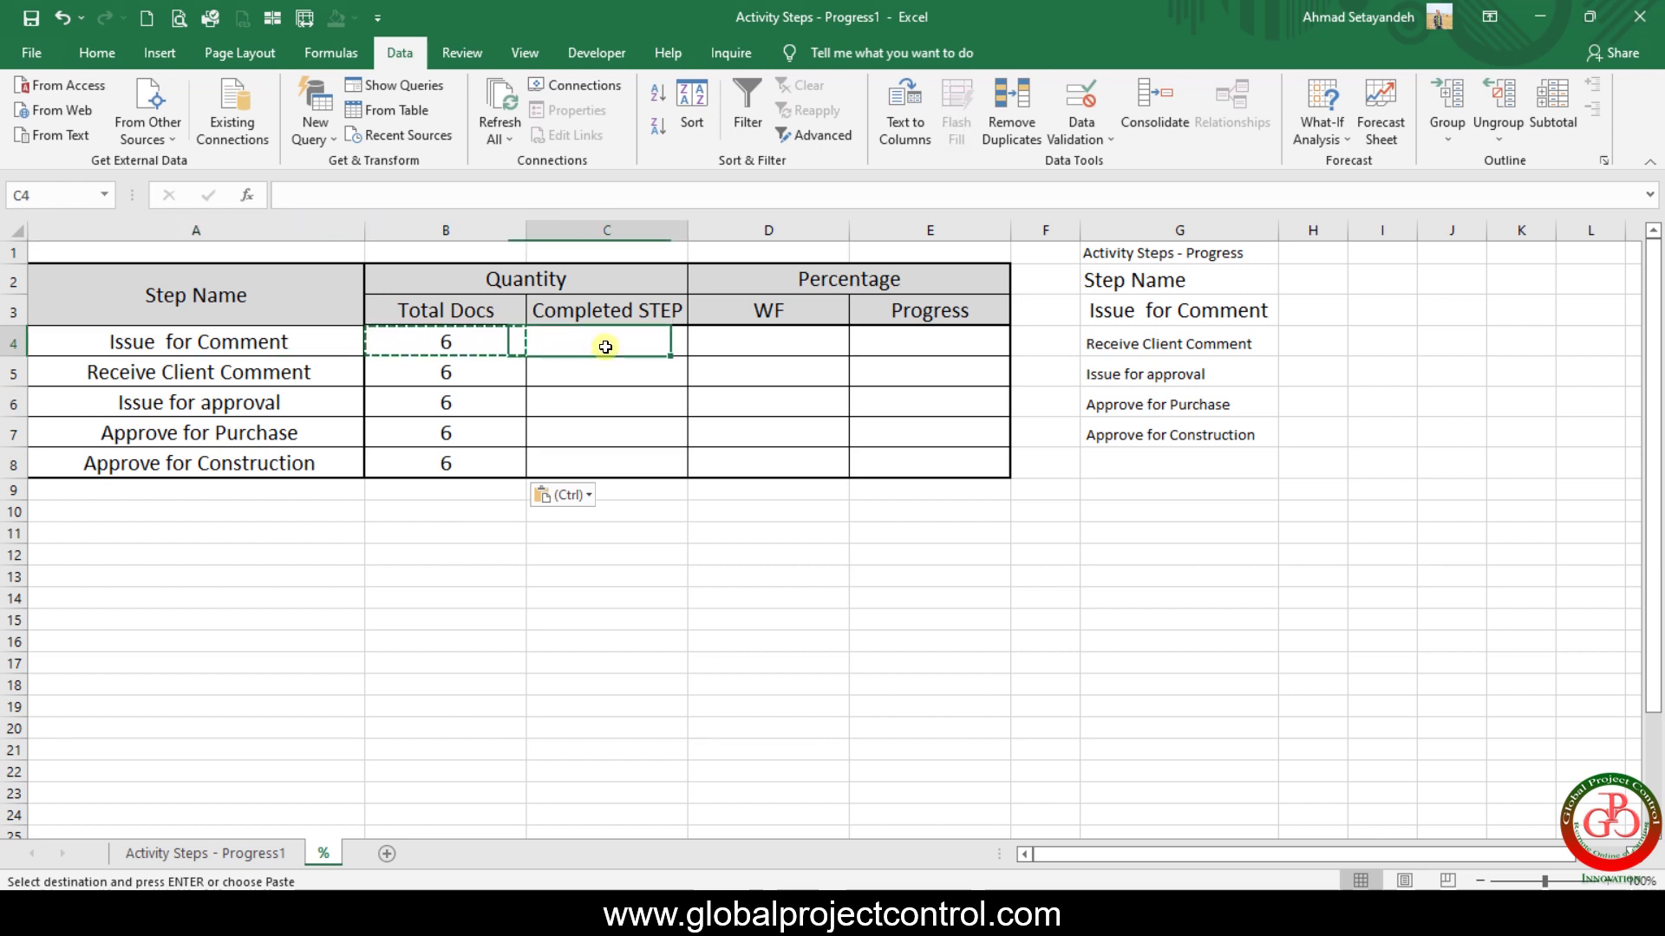
pyautogui.write('=')
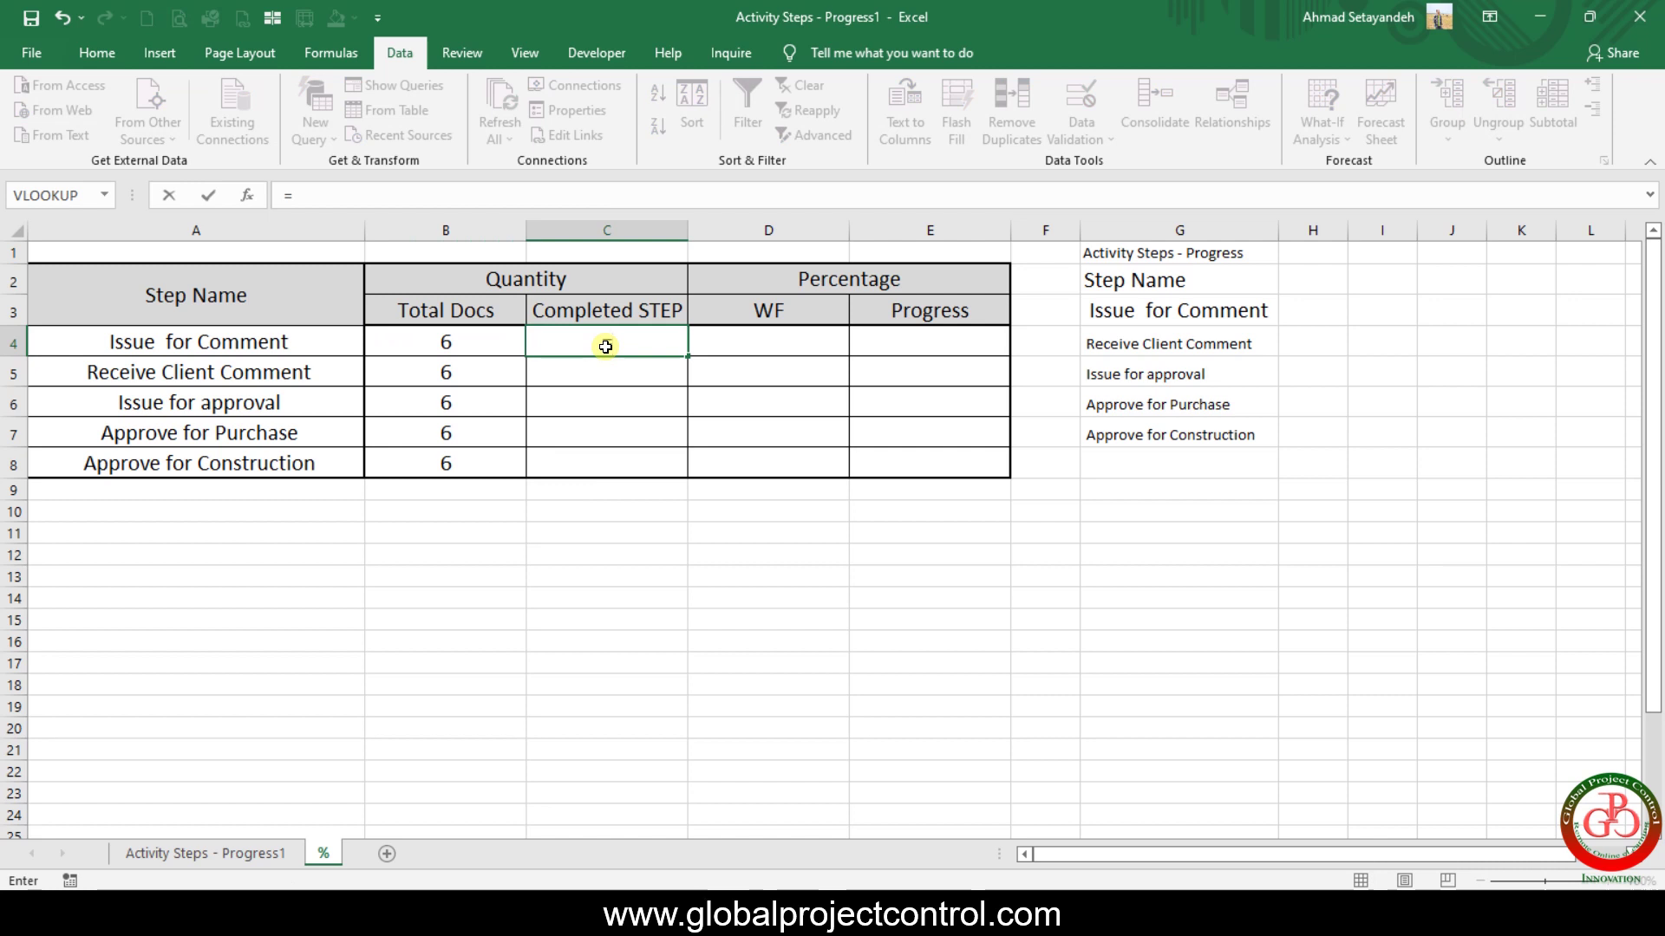
pyautogui.write('countif')
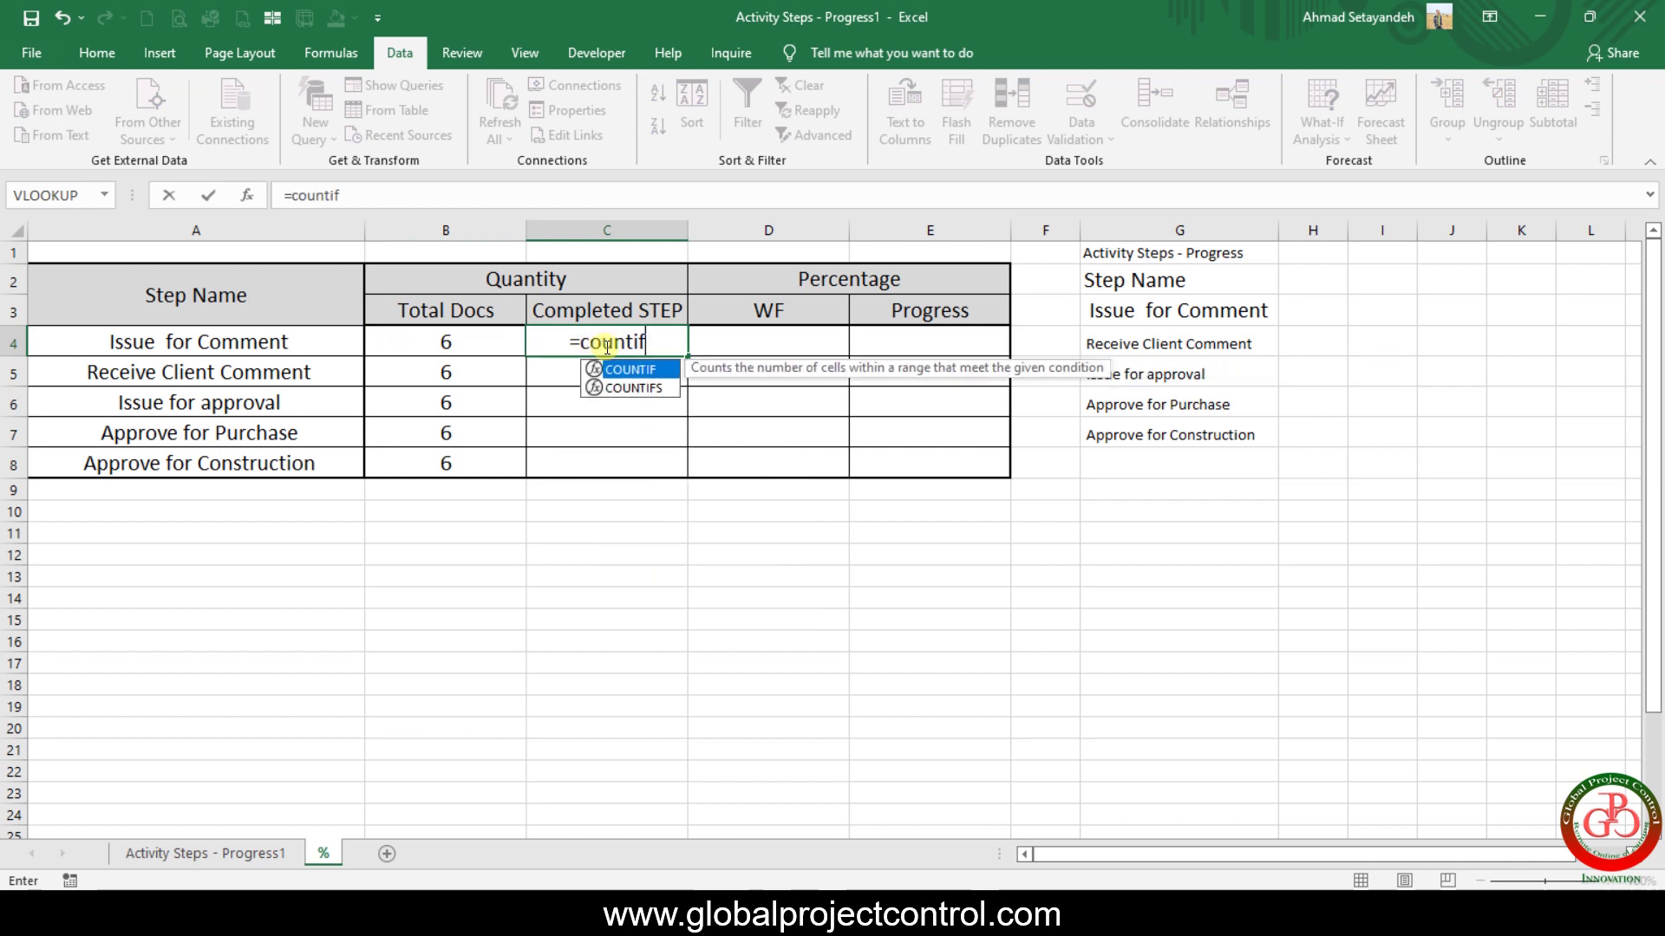
pyautogui.write('s(')
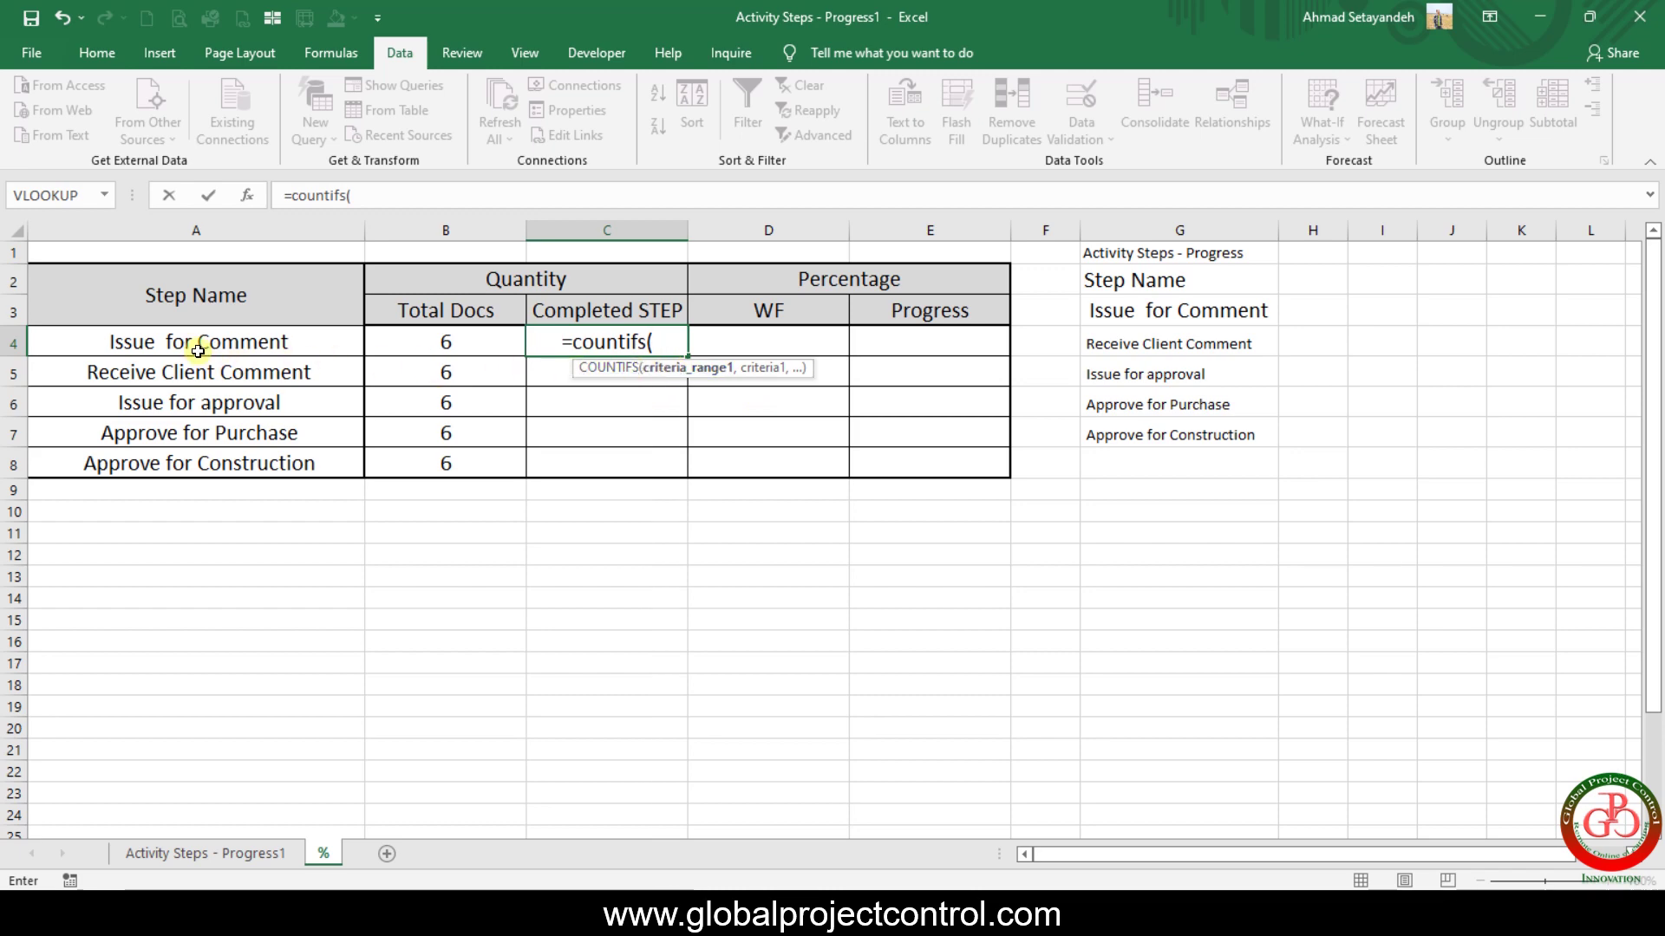
pyautogui.click(173, 857)
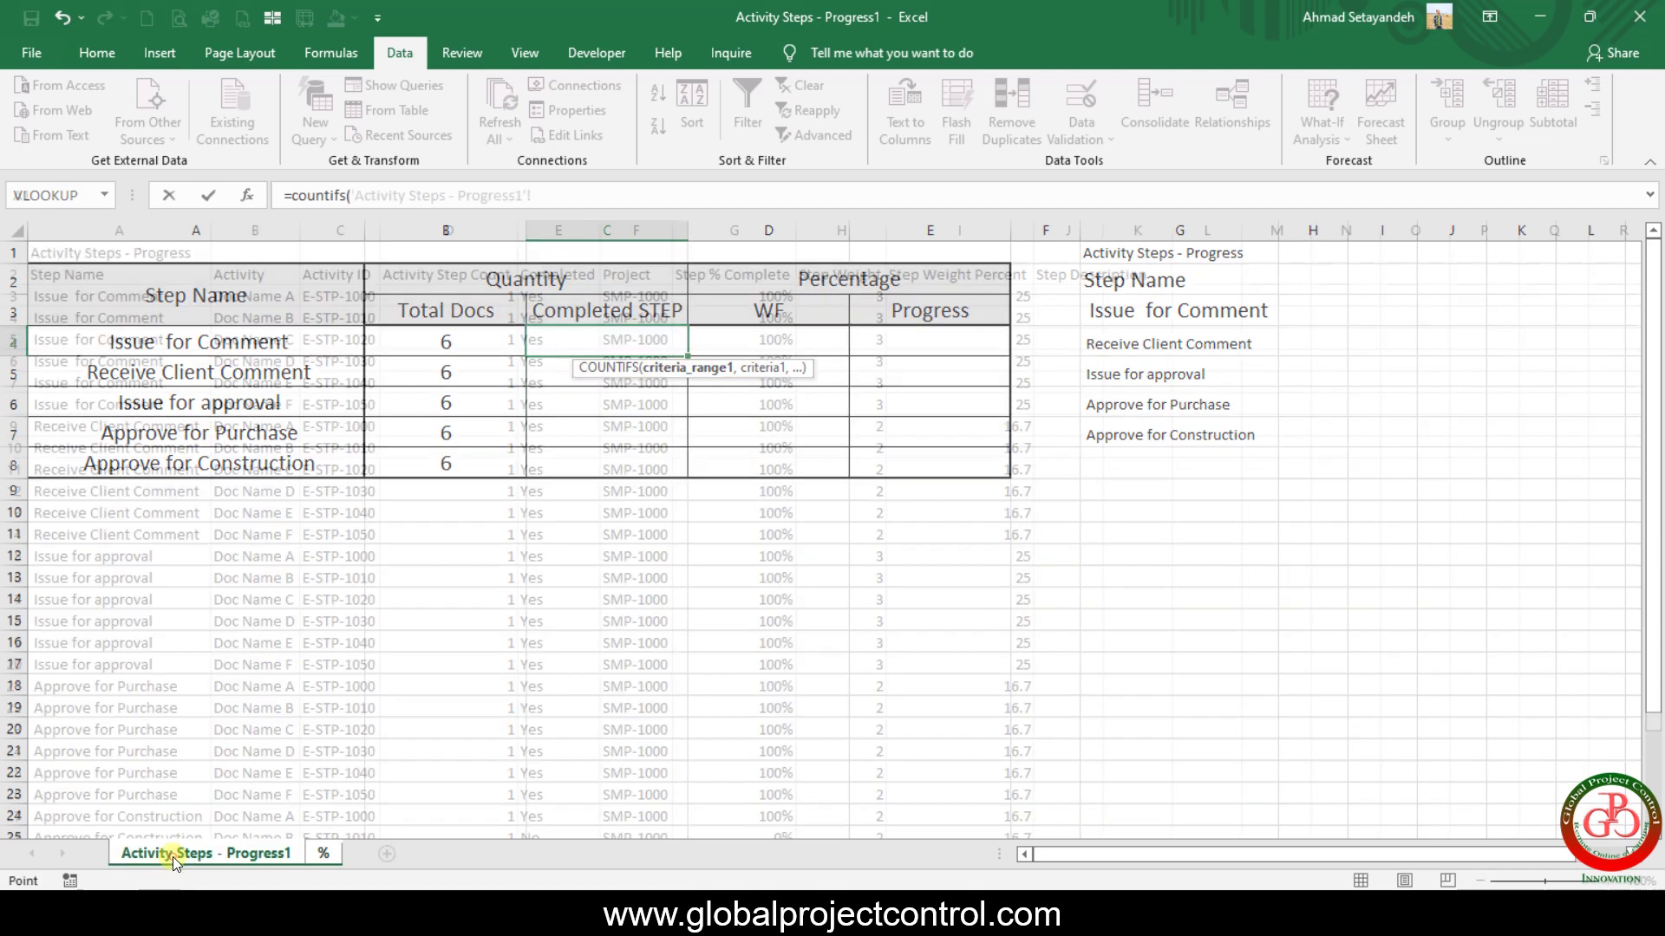
pyautogui.click(99, 231)
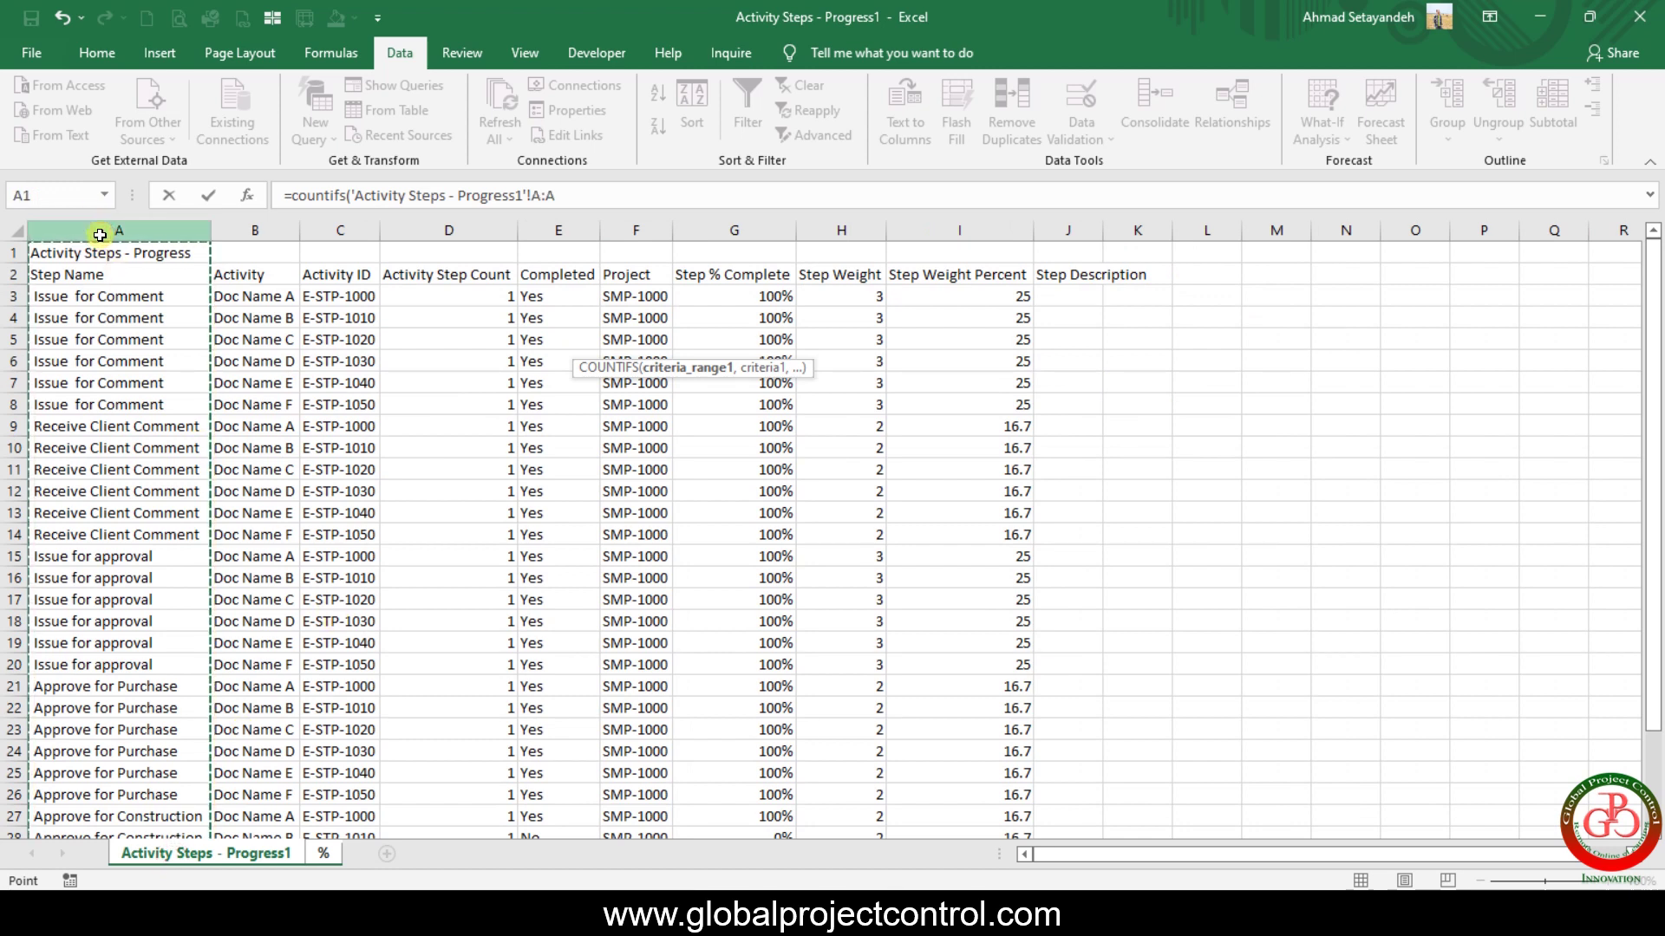
pyautogui.write(',')
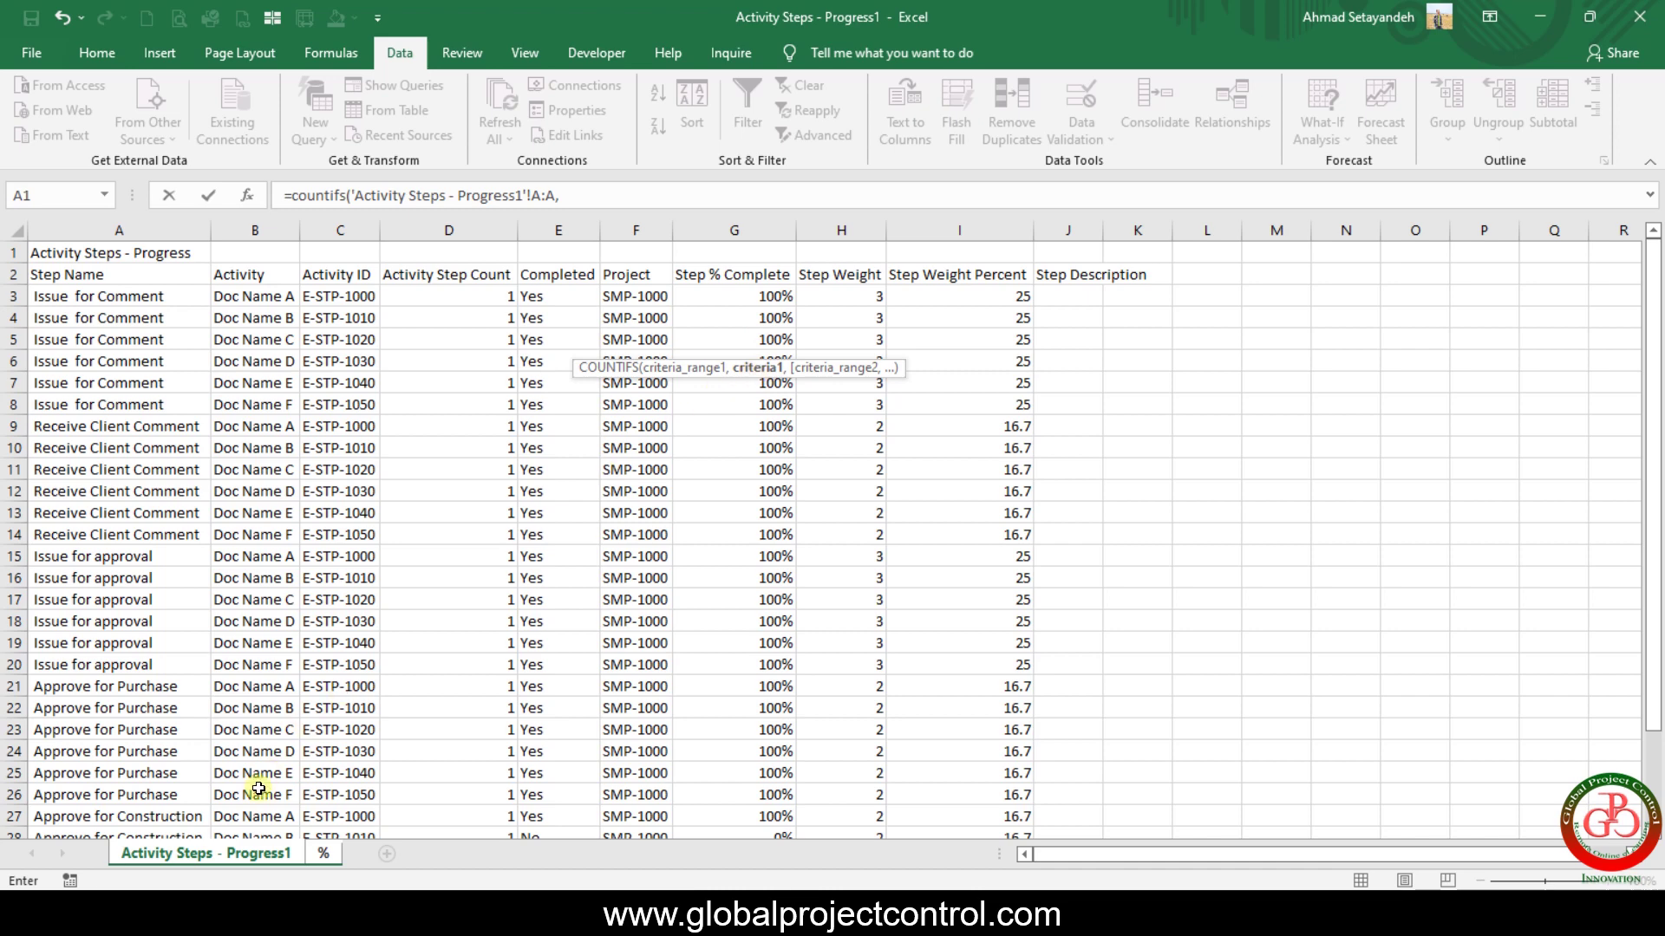
pyautogui.click(322, 854)
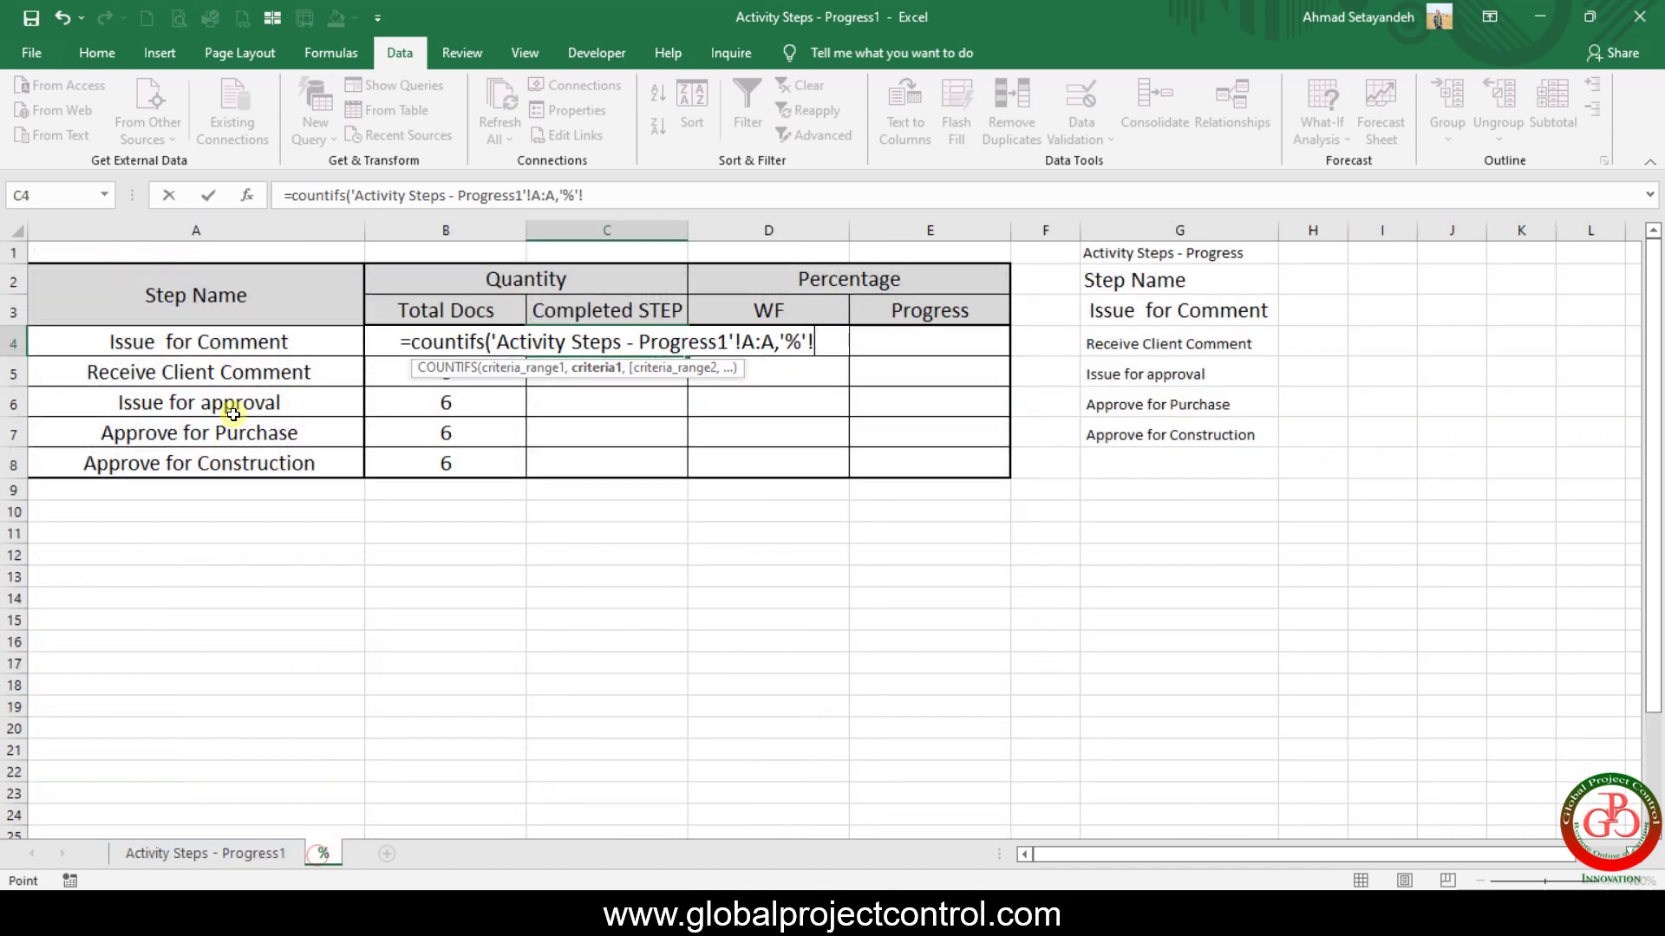
pyautogui.click(216, 343)
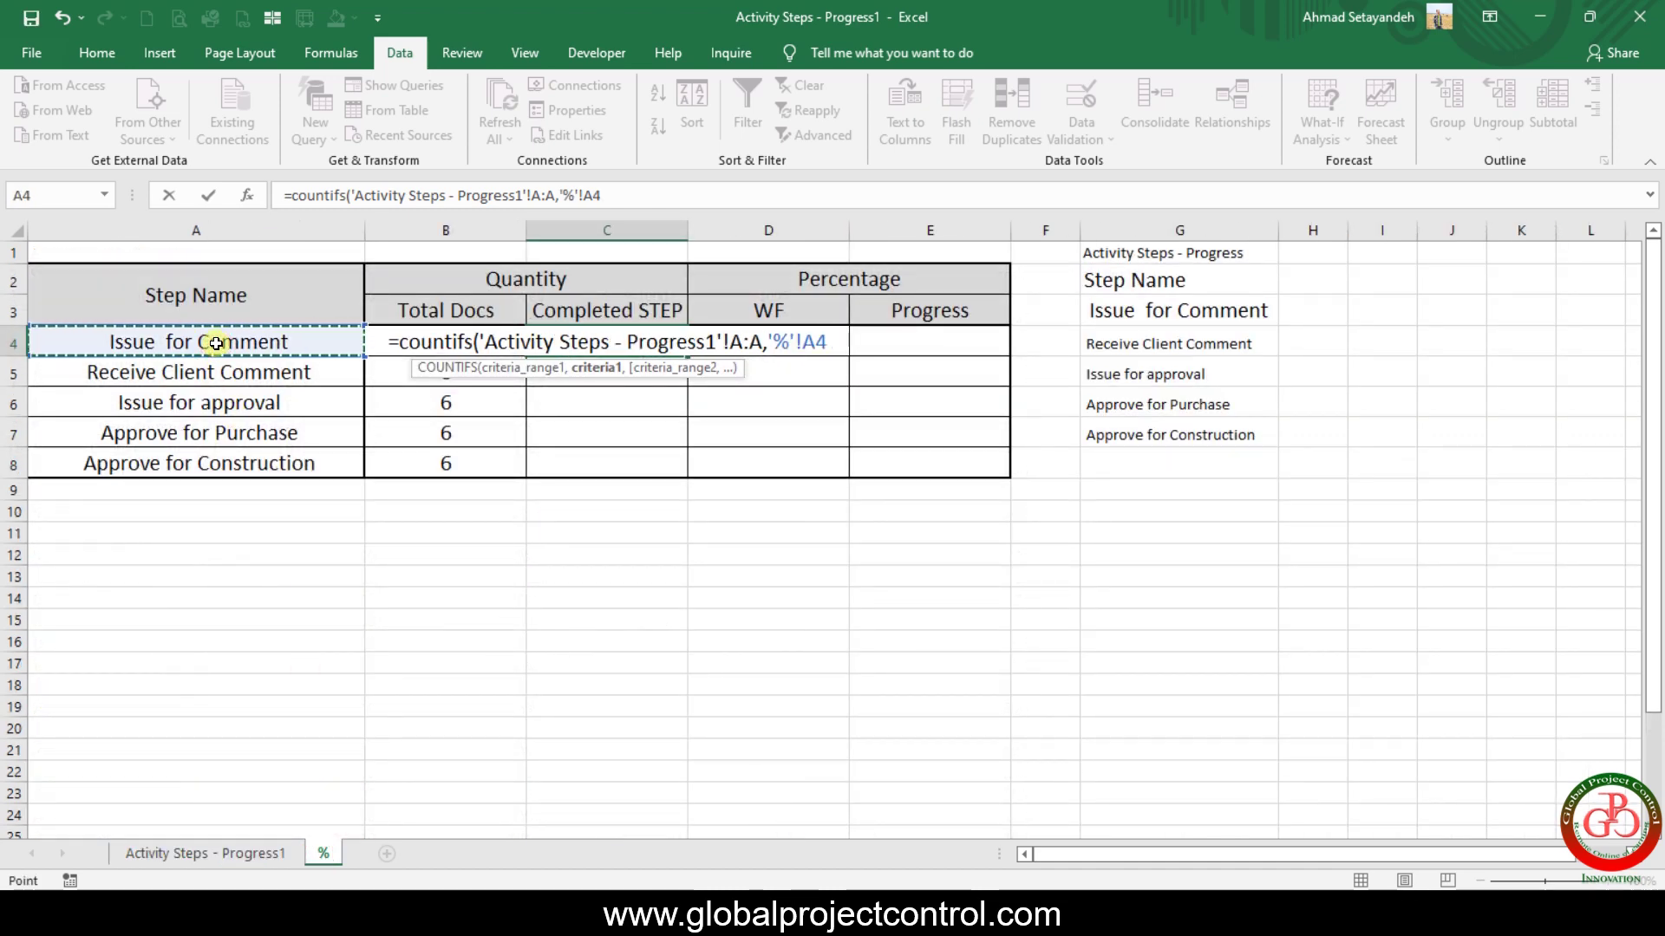
pyautogui.write(',')
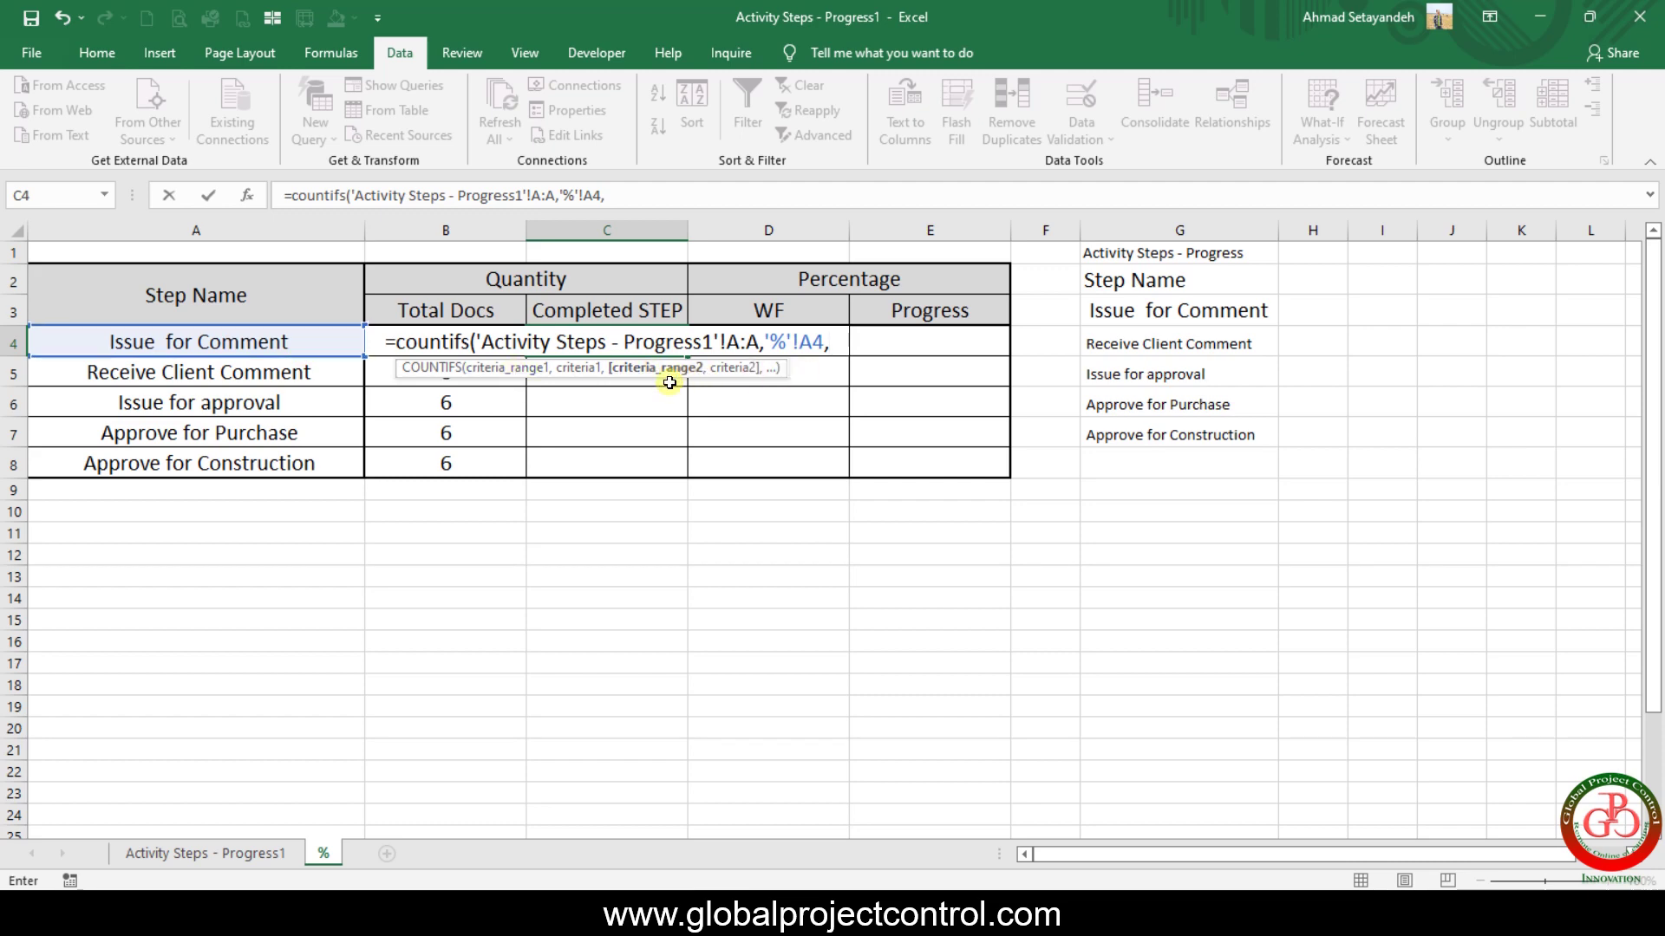
pyautogui.click(256, 857)
pyautogui.click(568, 222)
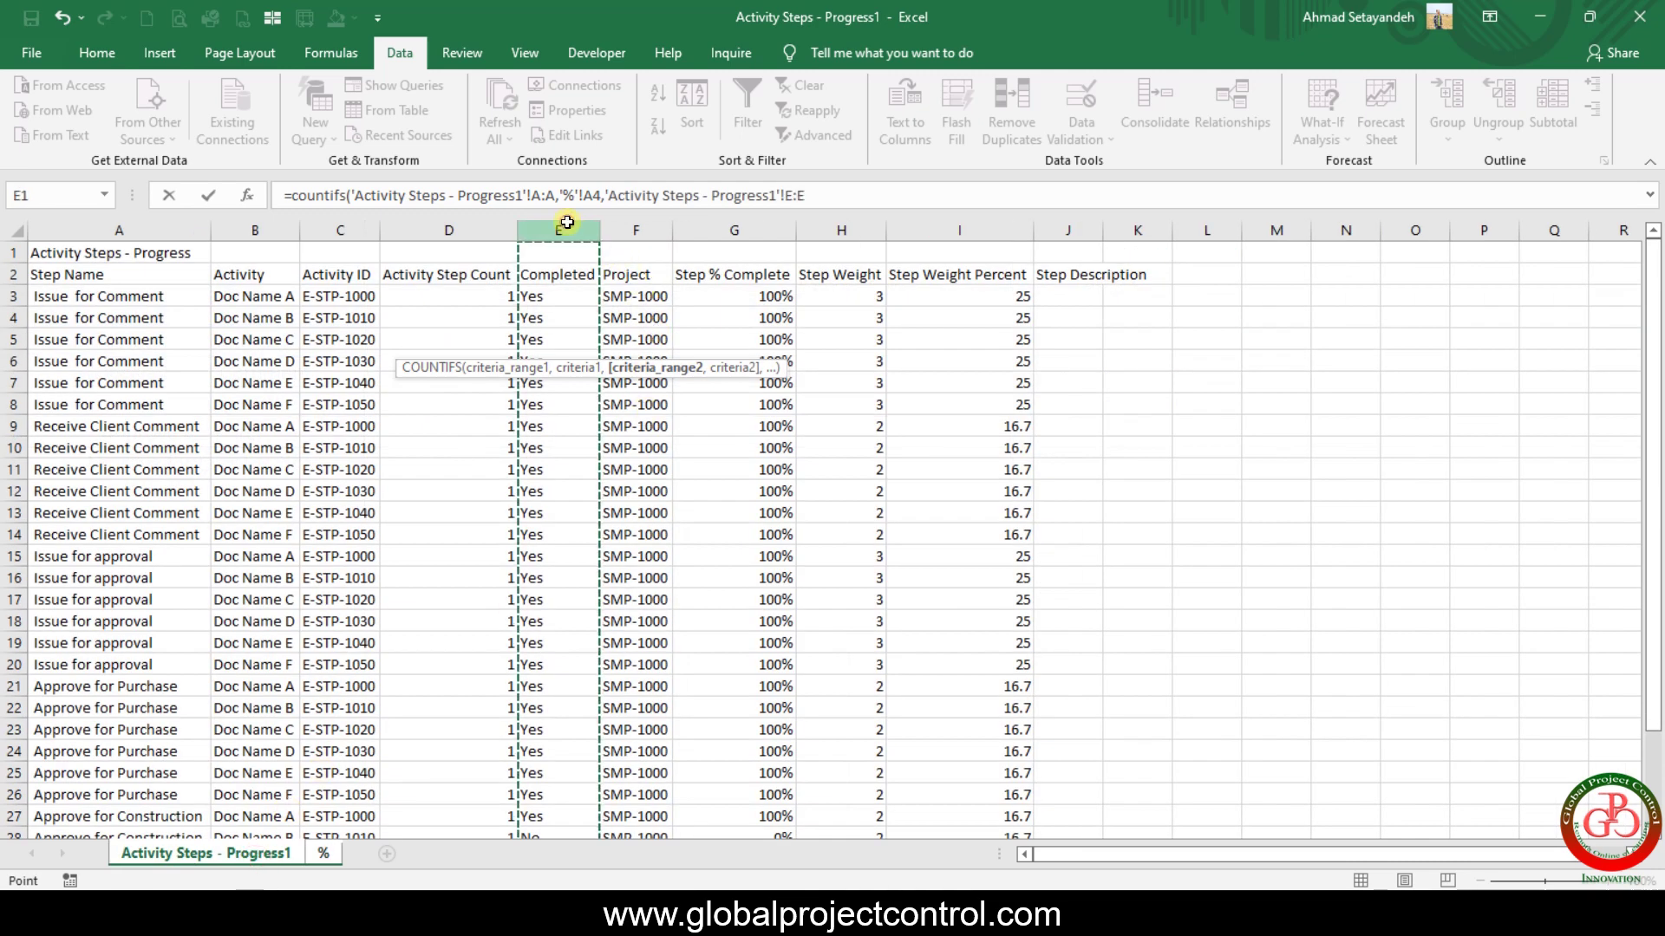
pyautogui.write(',"YES')
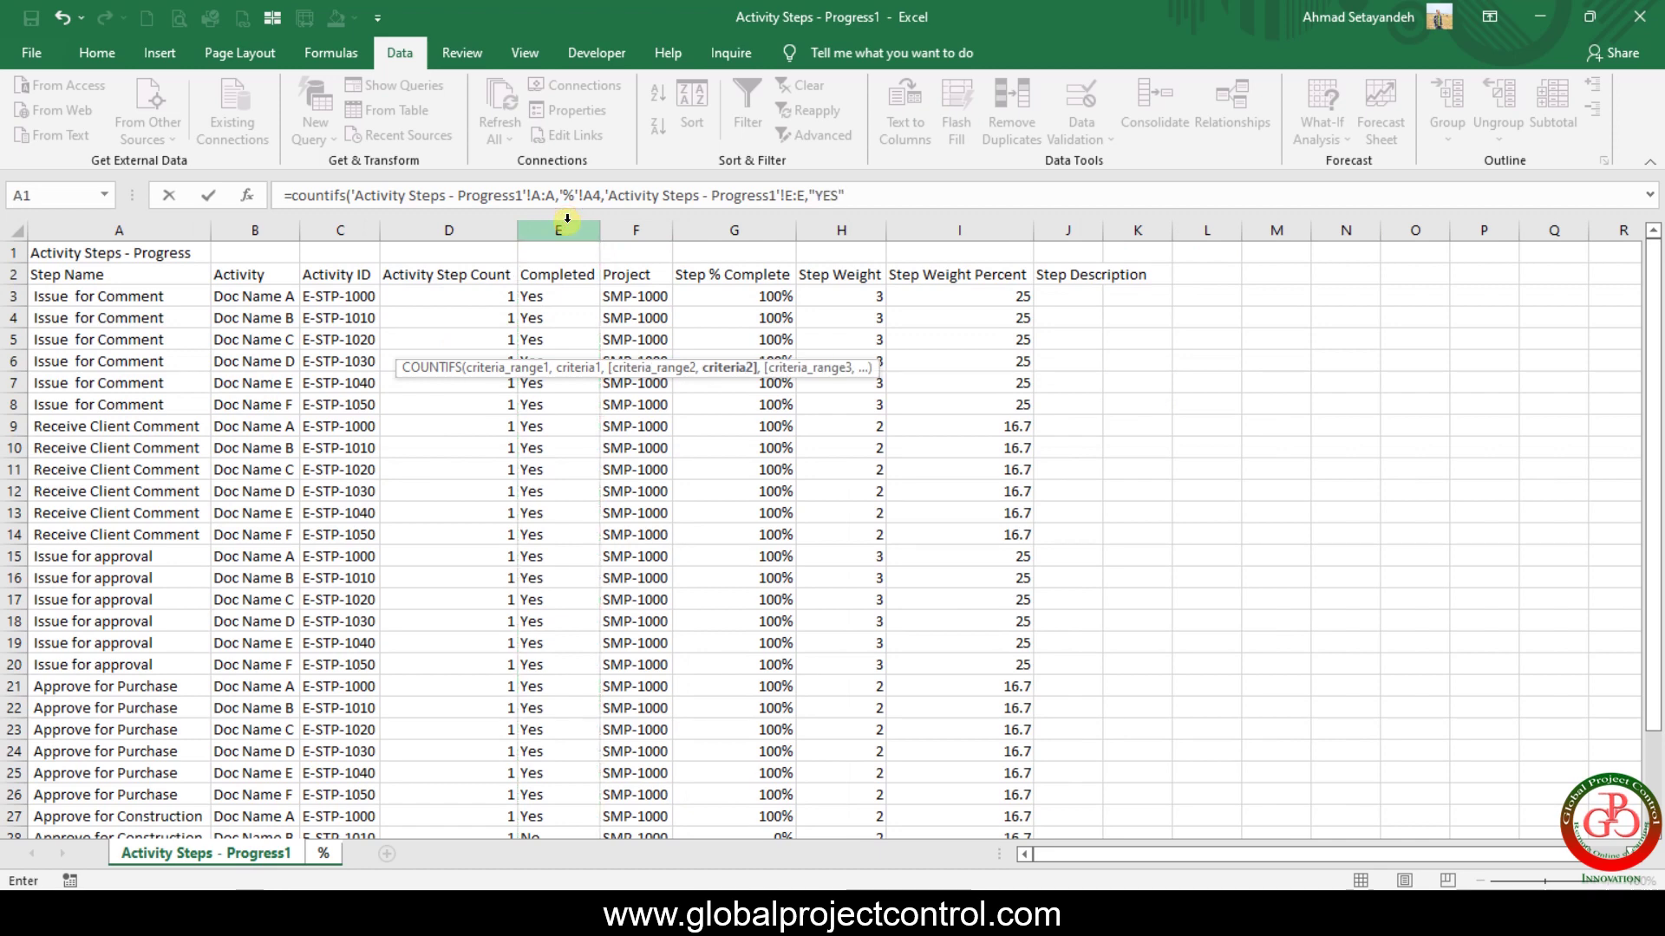
pyautogui.press('Return')
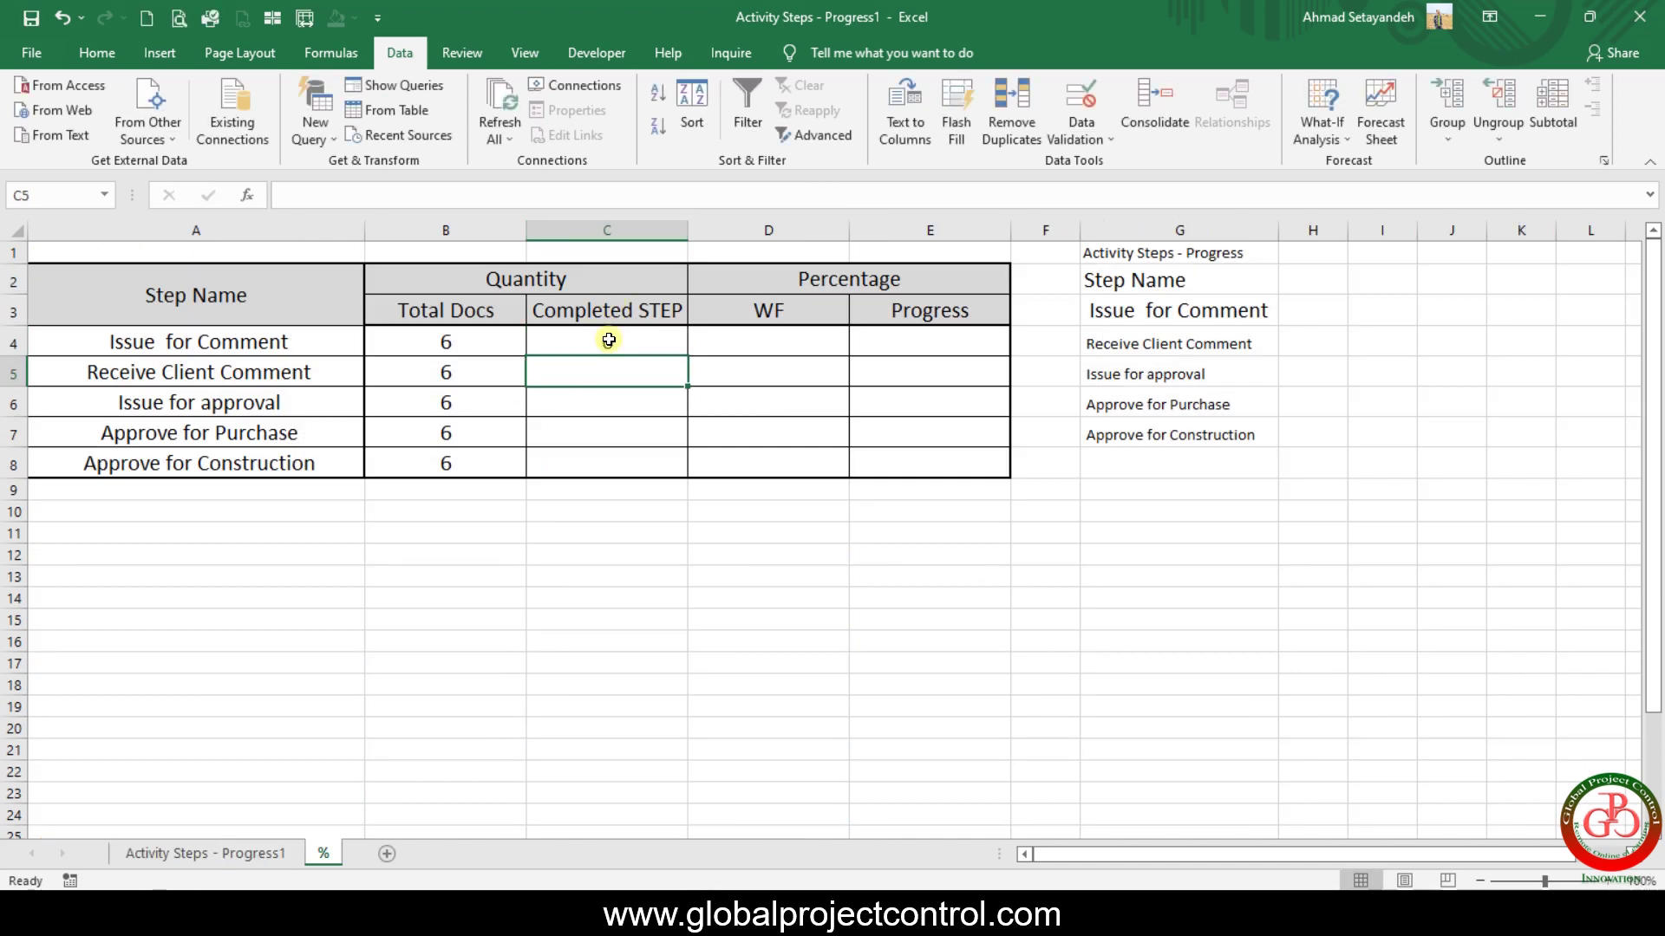
# Copy the Completed STEP formula from C4 and paste it as formulas into C5:C8.
pyautogui.click(610, 339)
pyautogui.hotkey('ctrl', 'c')
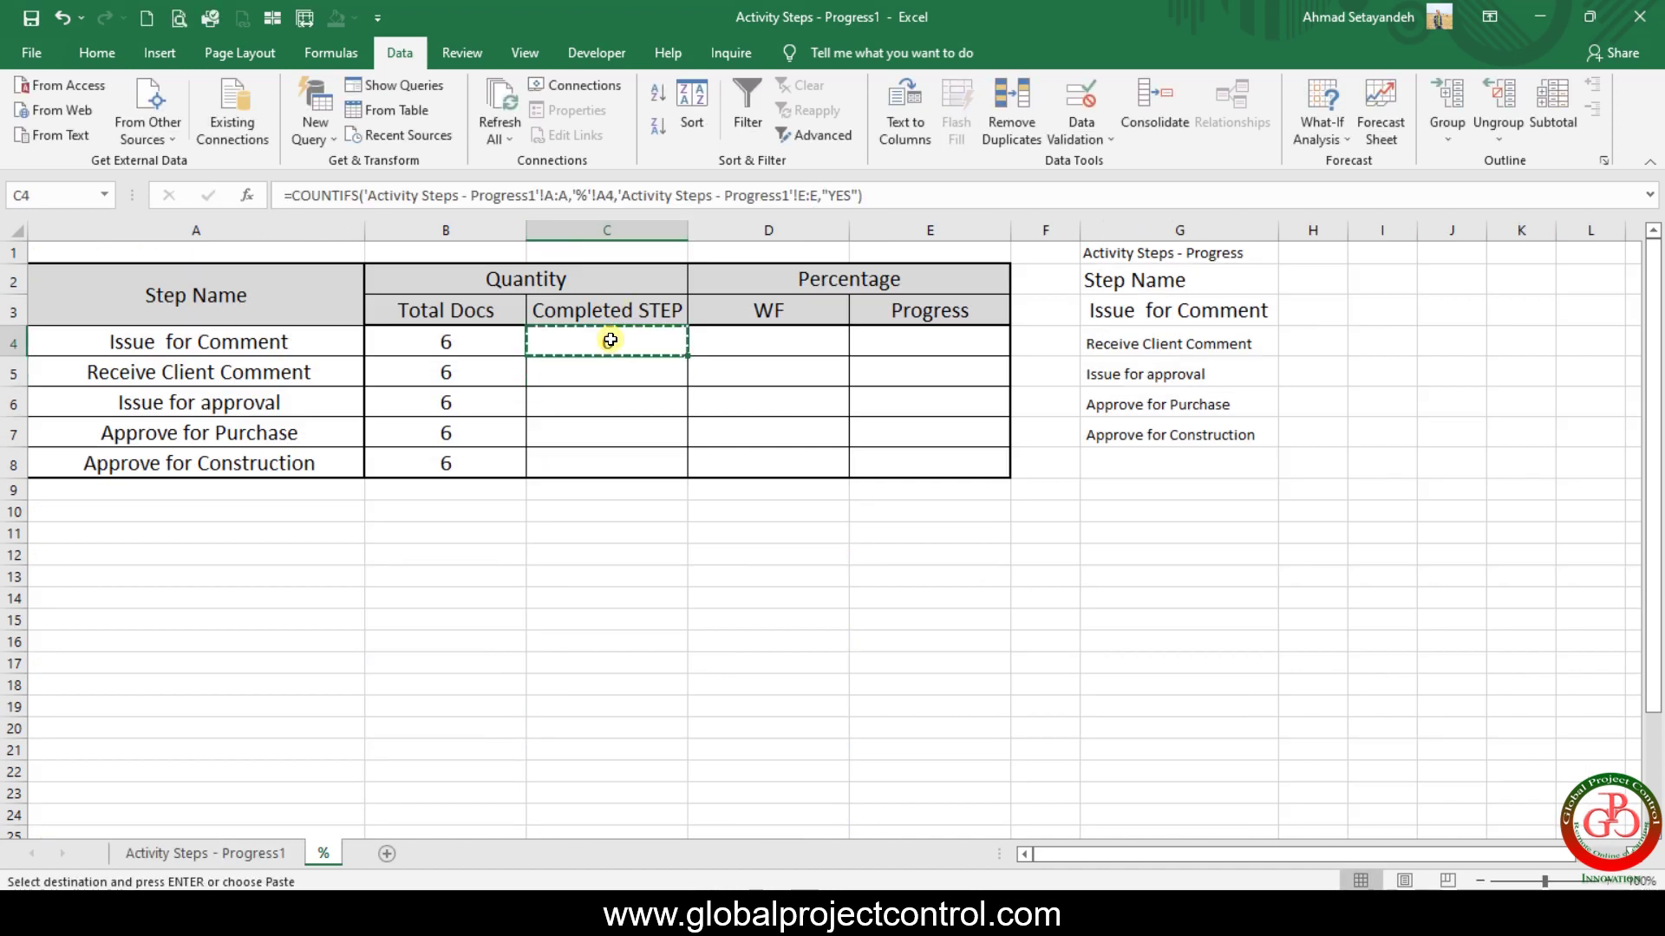
pyautogui.moveTo(623, 375); pyautogui.dragTo(622, 458)
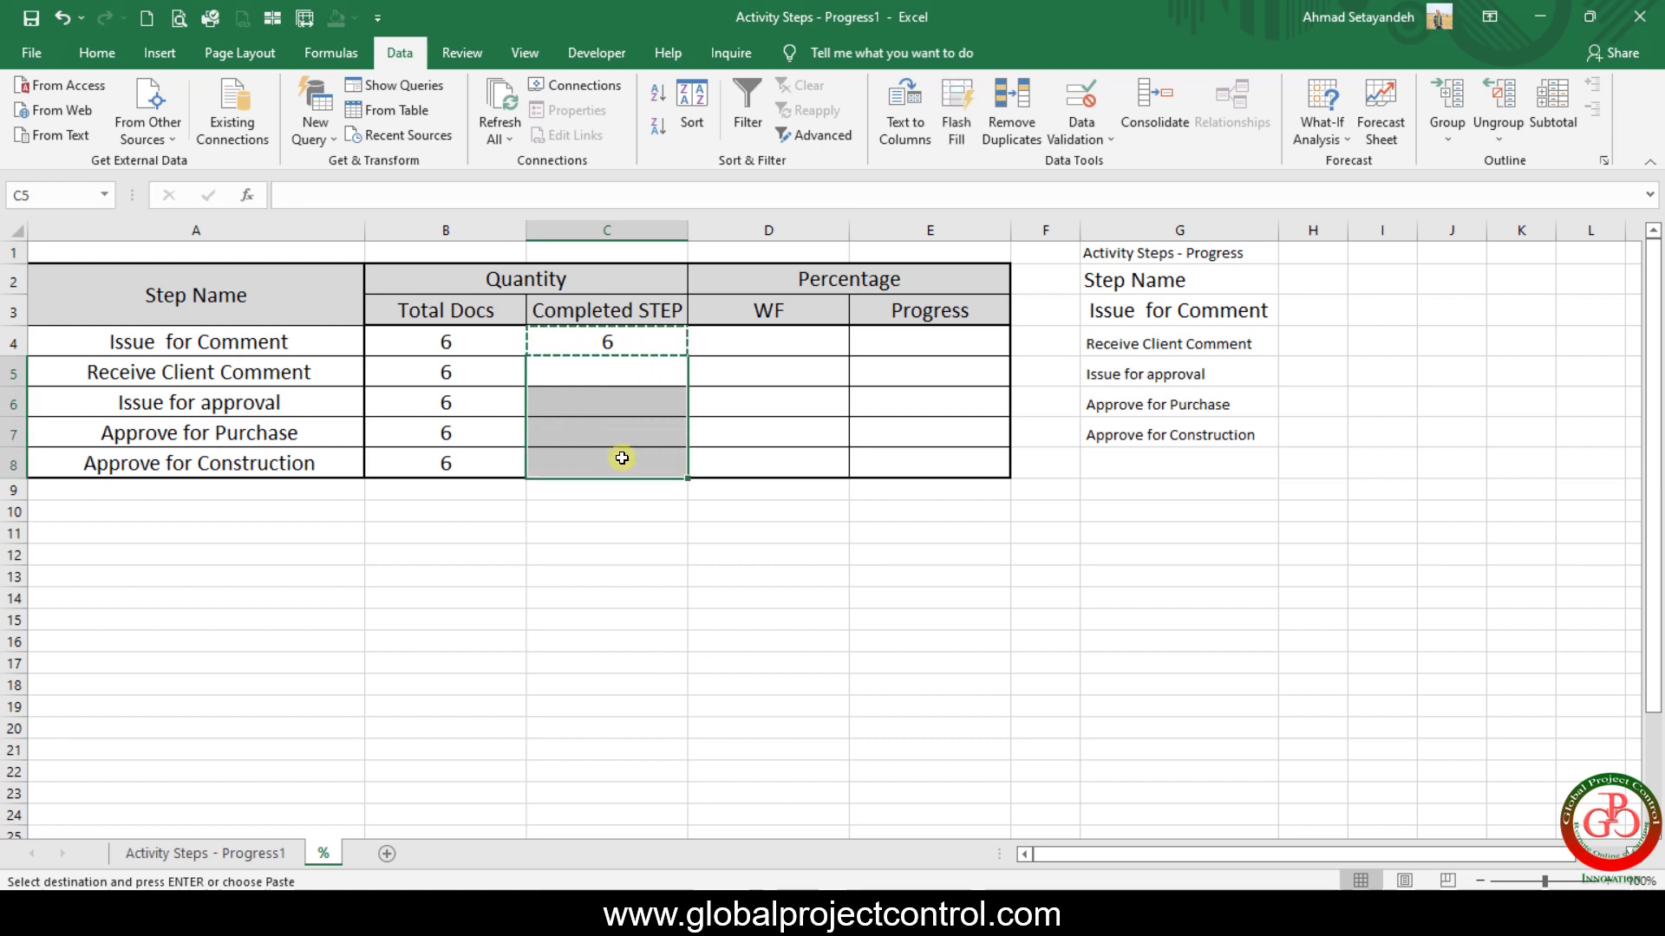
pyautogui.rightClick(622, 458)
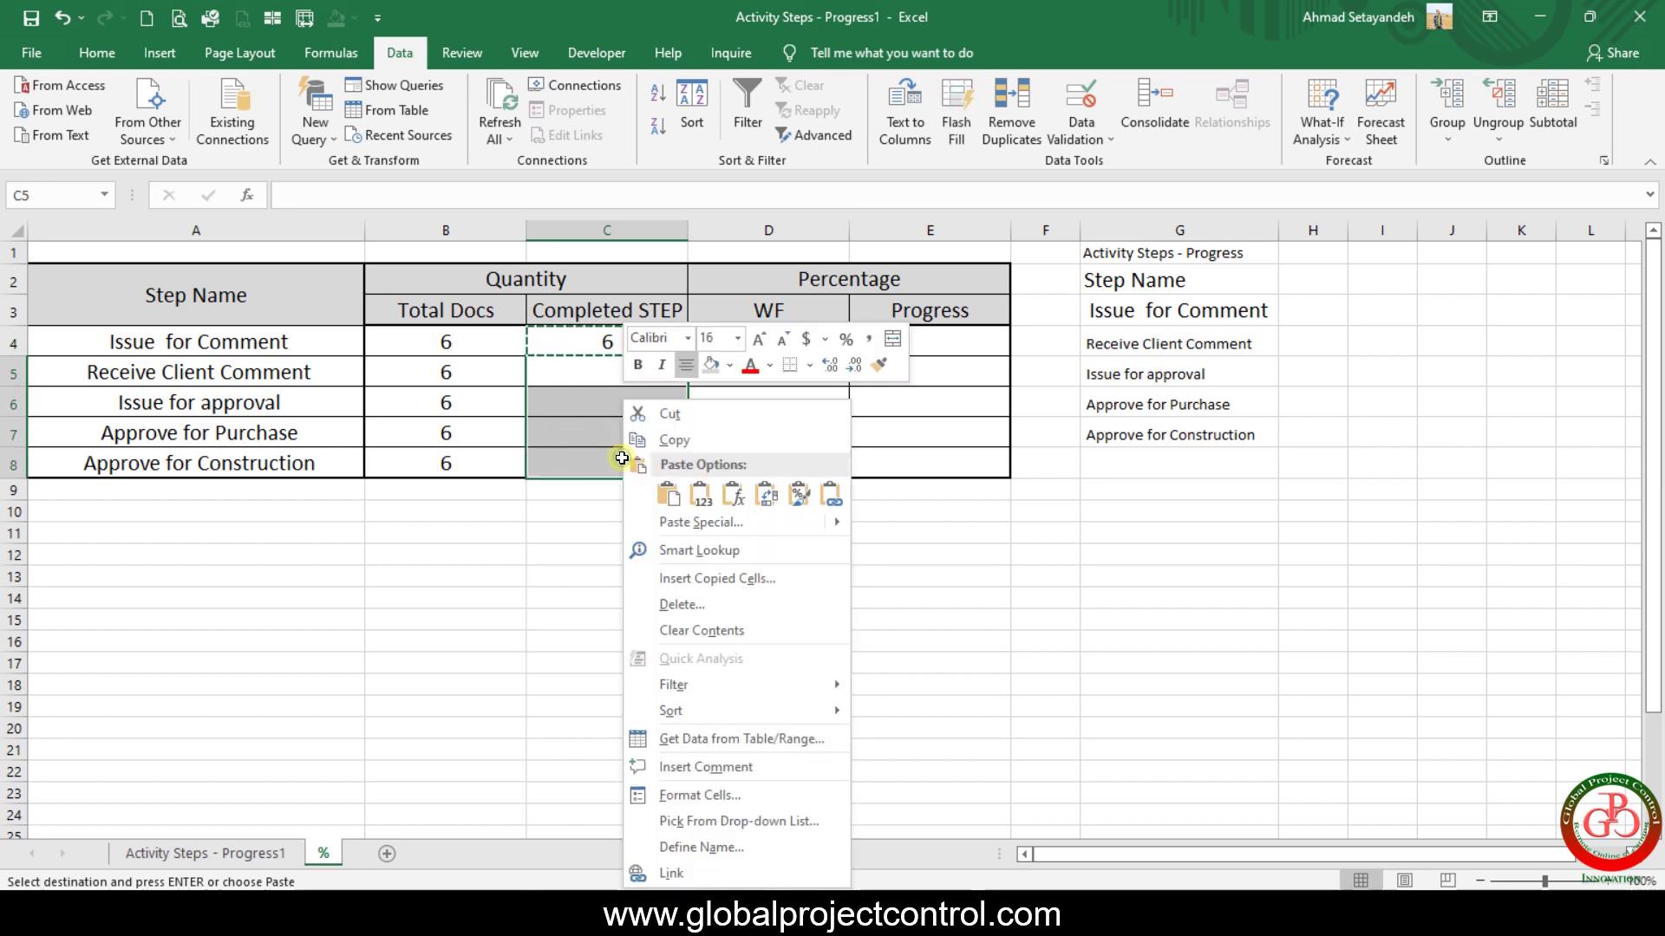
pyautogui.click(731, 493)
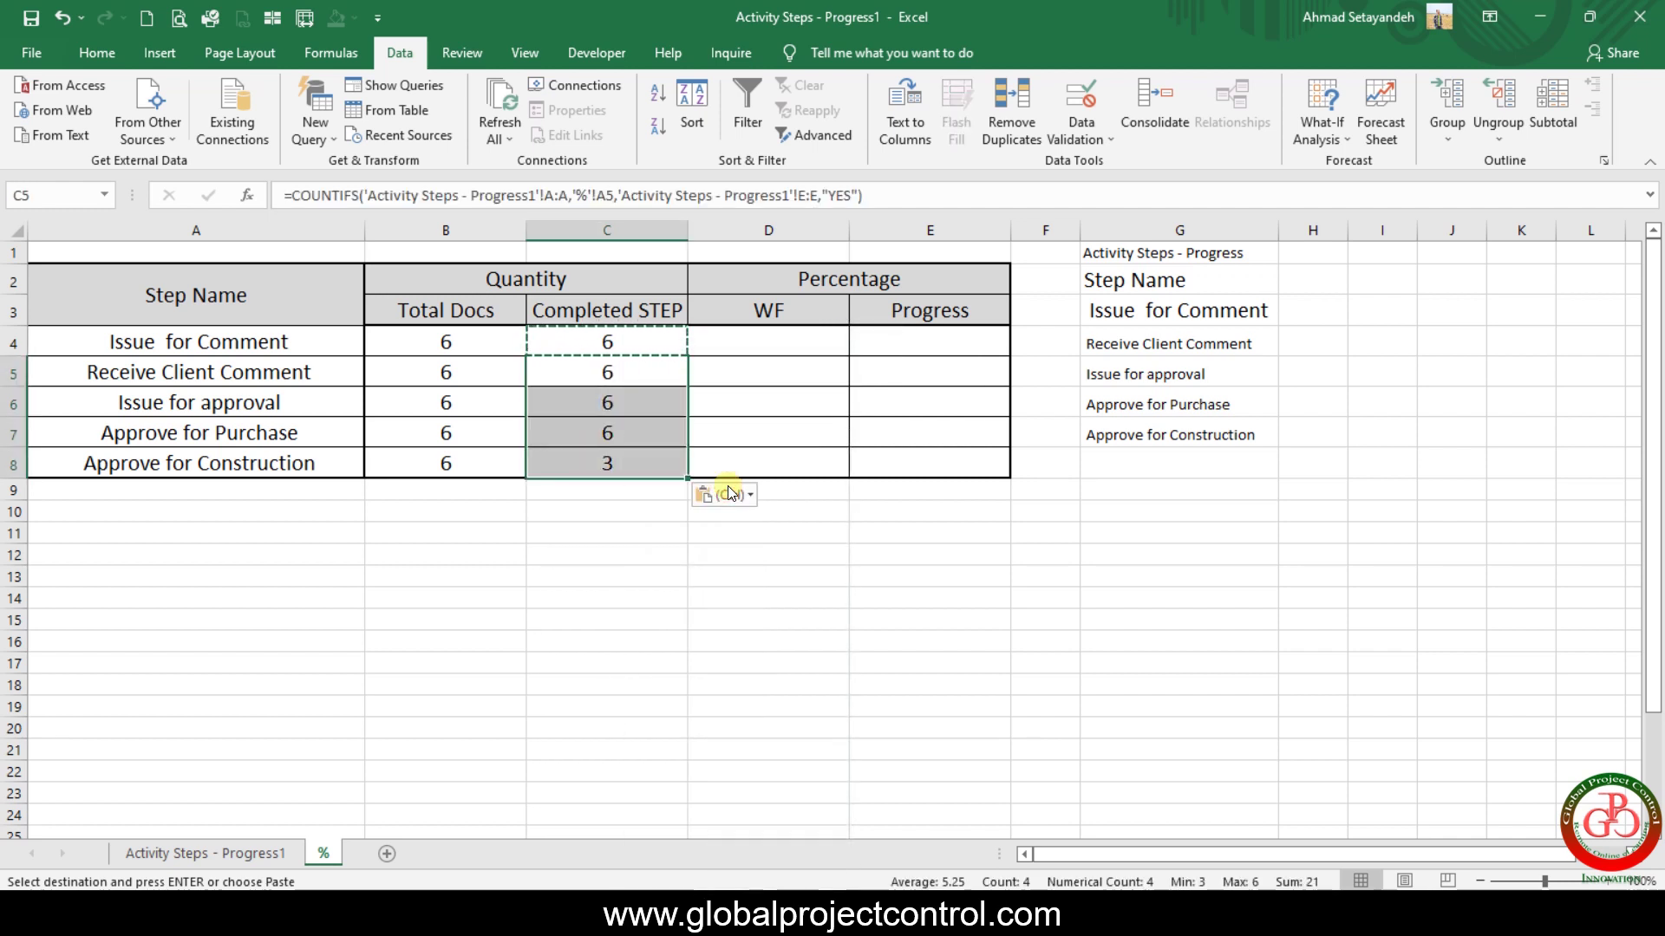
pyautogui.click(475, 605)
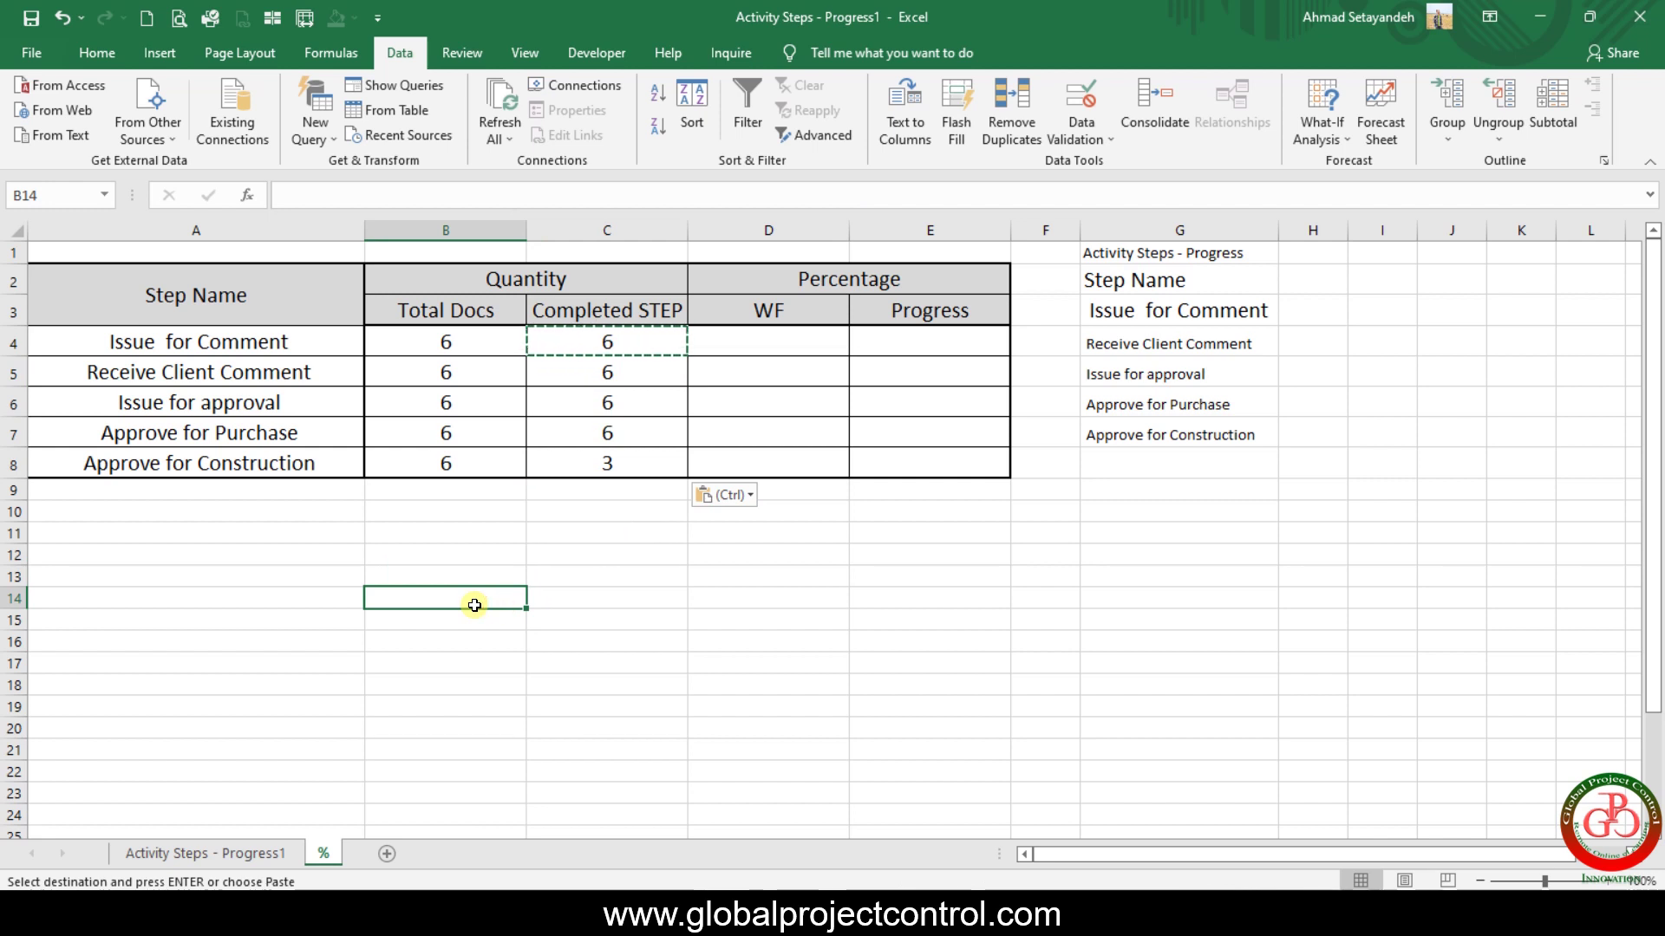
pyautogui.click(708, 532)
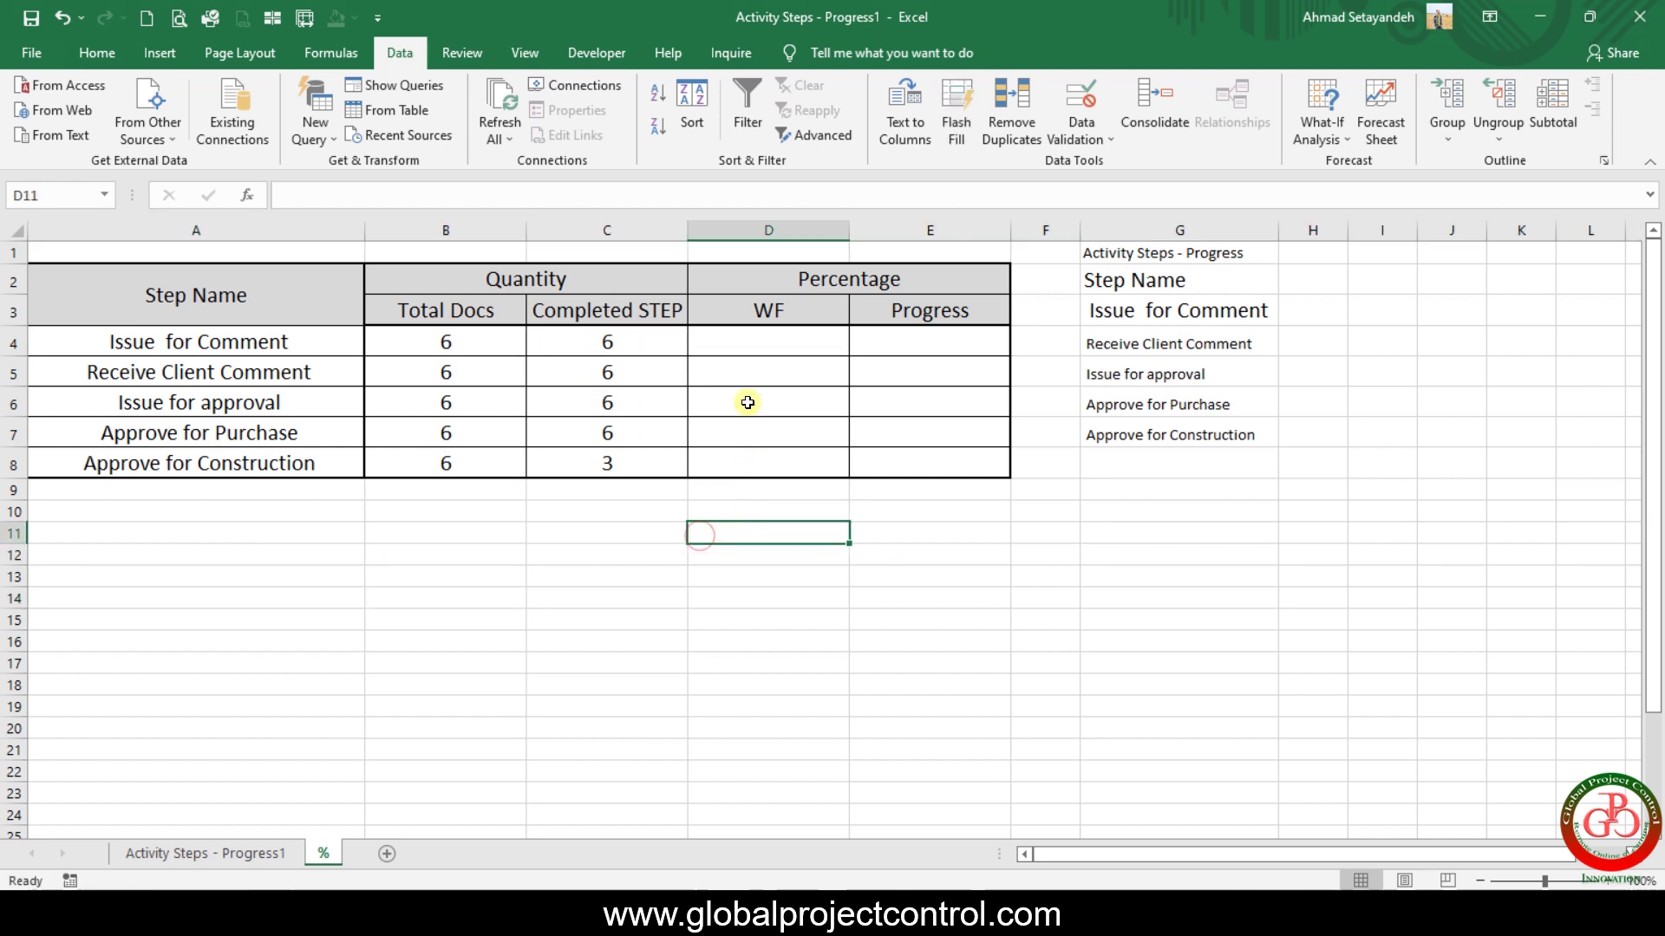
# In D4, enter the weight factor formula =B4/SUM($B$4:$B$8), with the Total Docs range as an absolute reference.
pyautogui.click(753, 341)
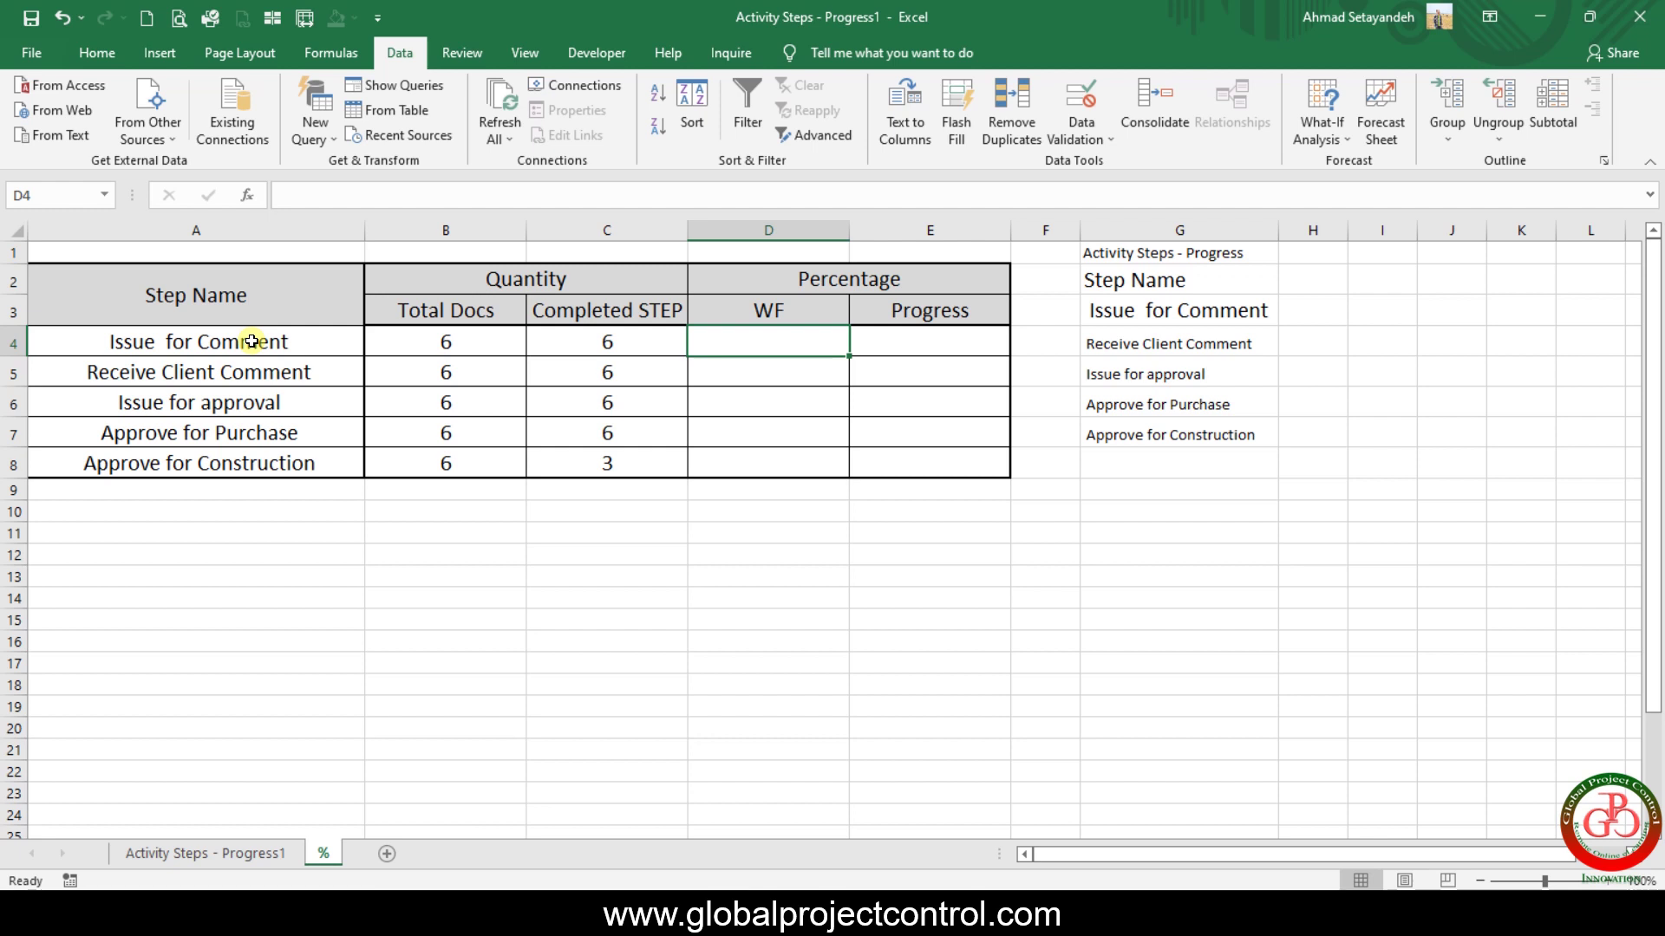
pyautogui.write('=')
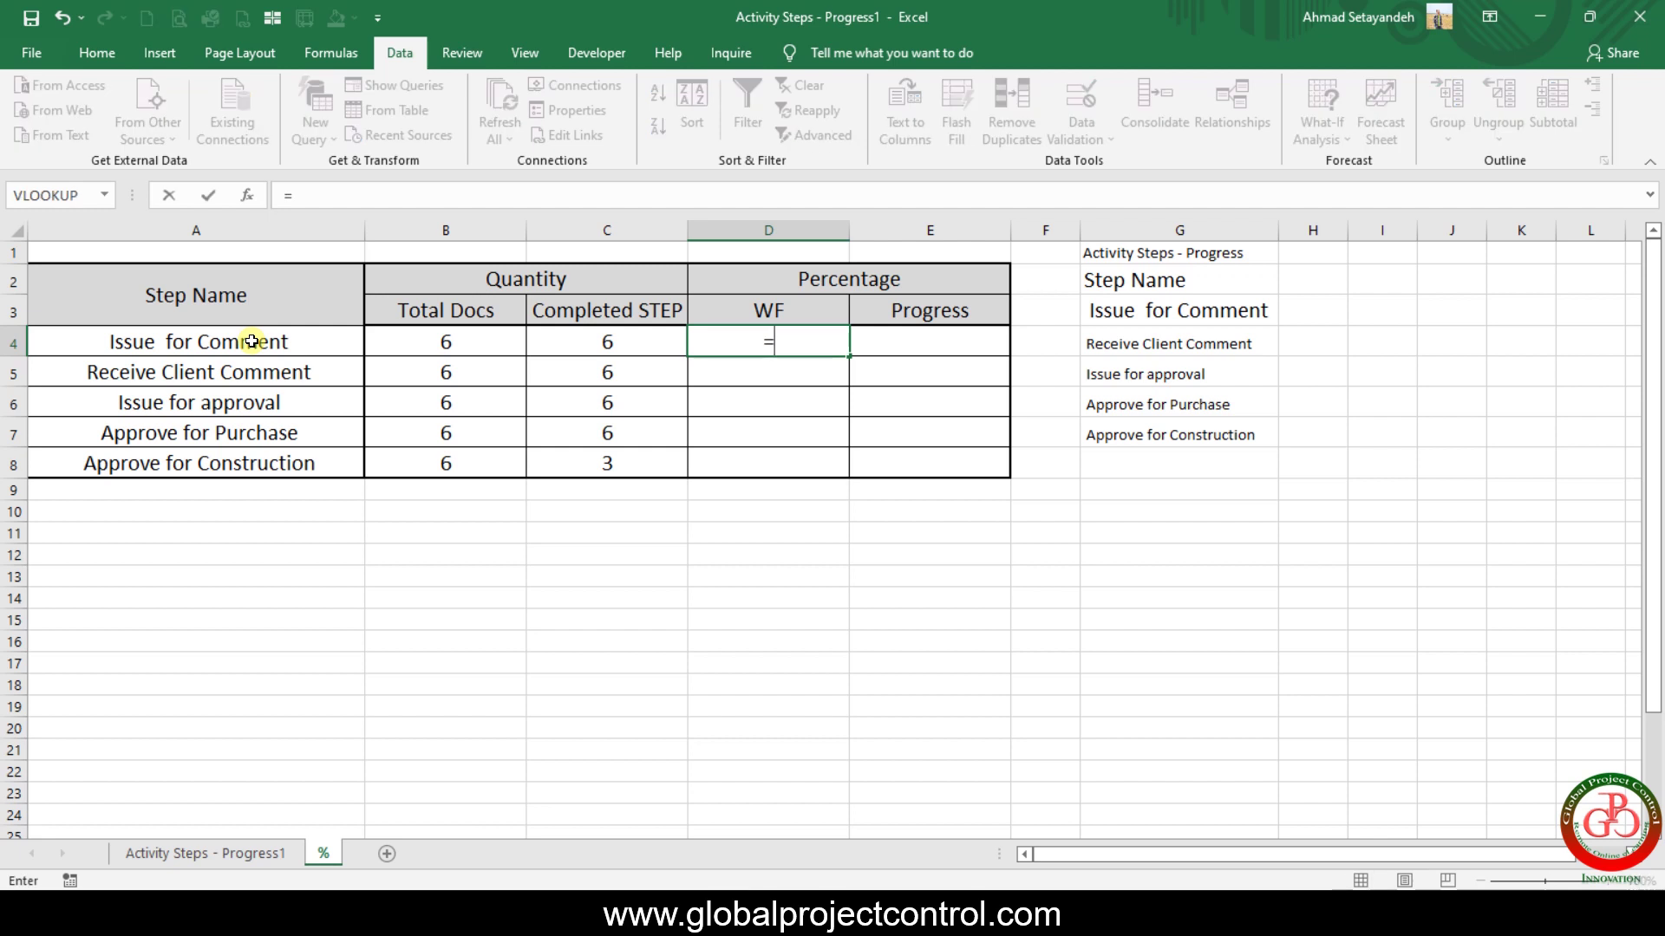
pyautogui.press('Left')
pyautogui.press('Left')
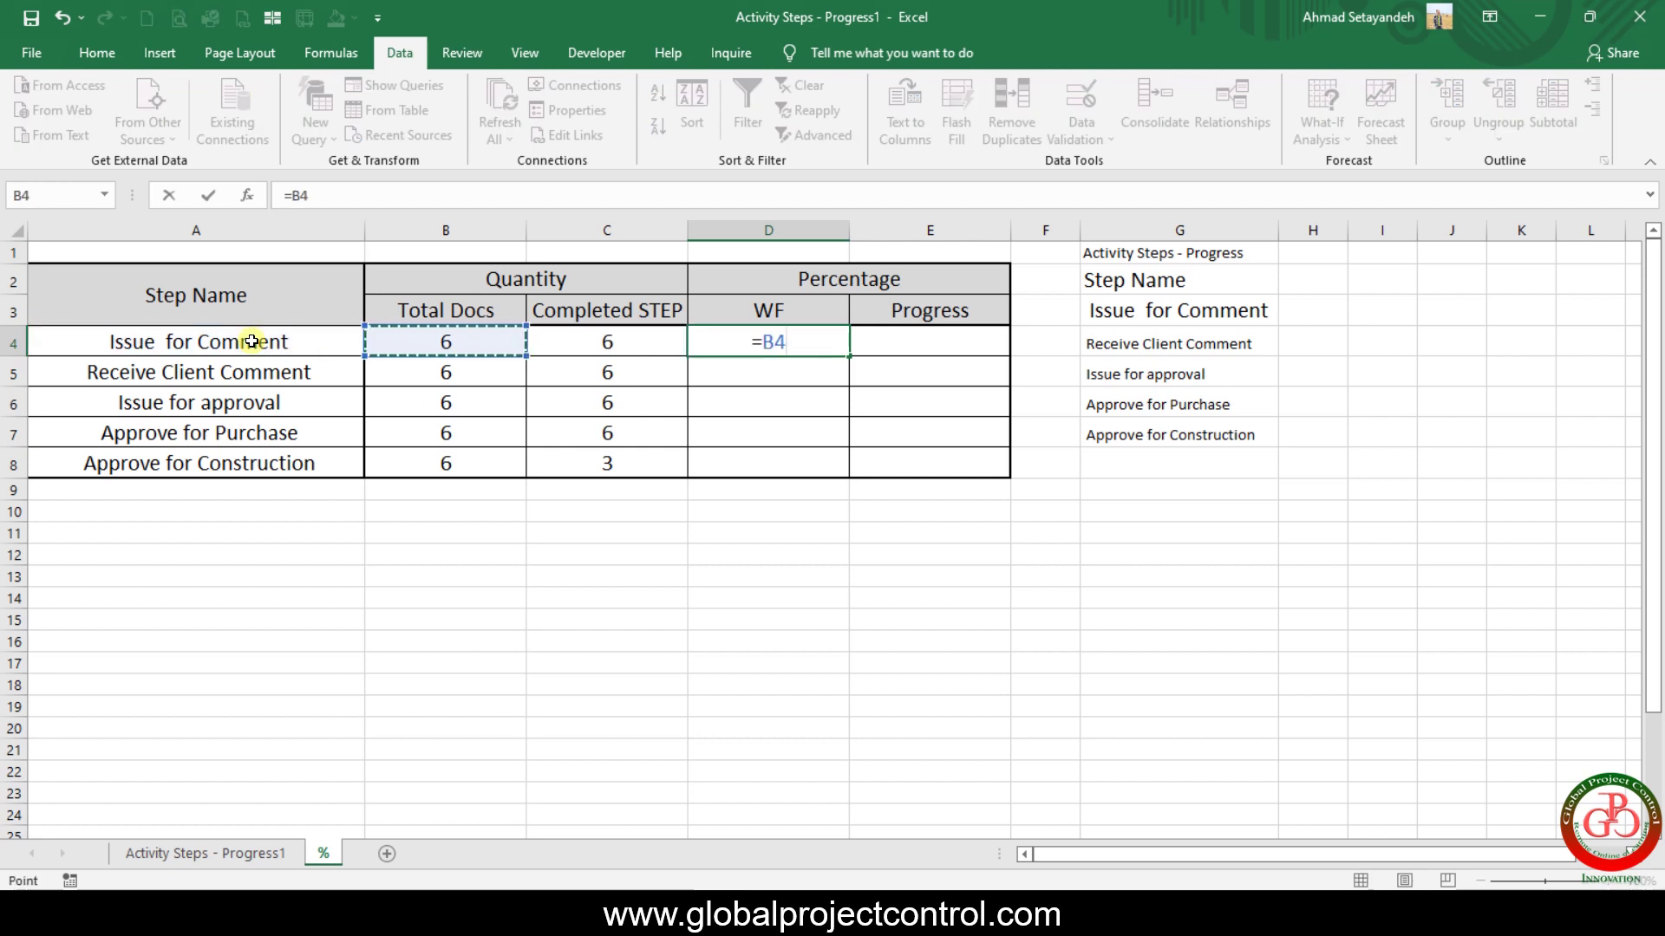
pyautogui.write('/su')
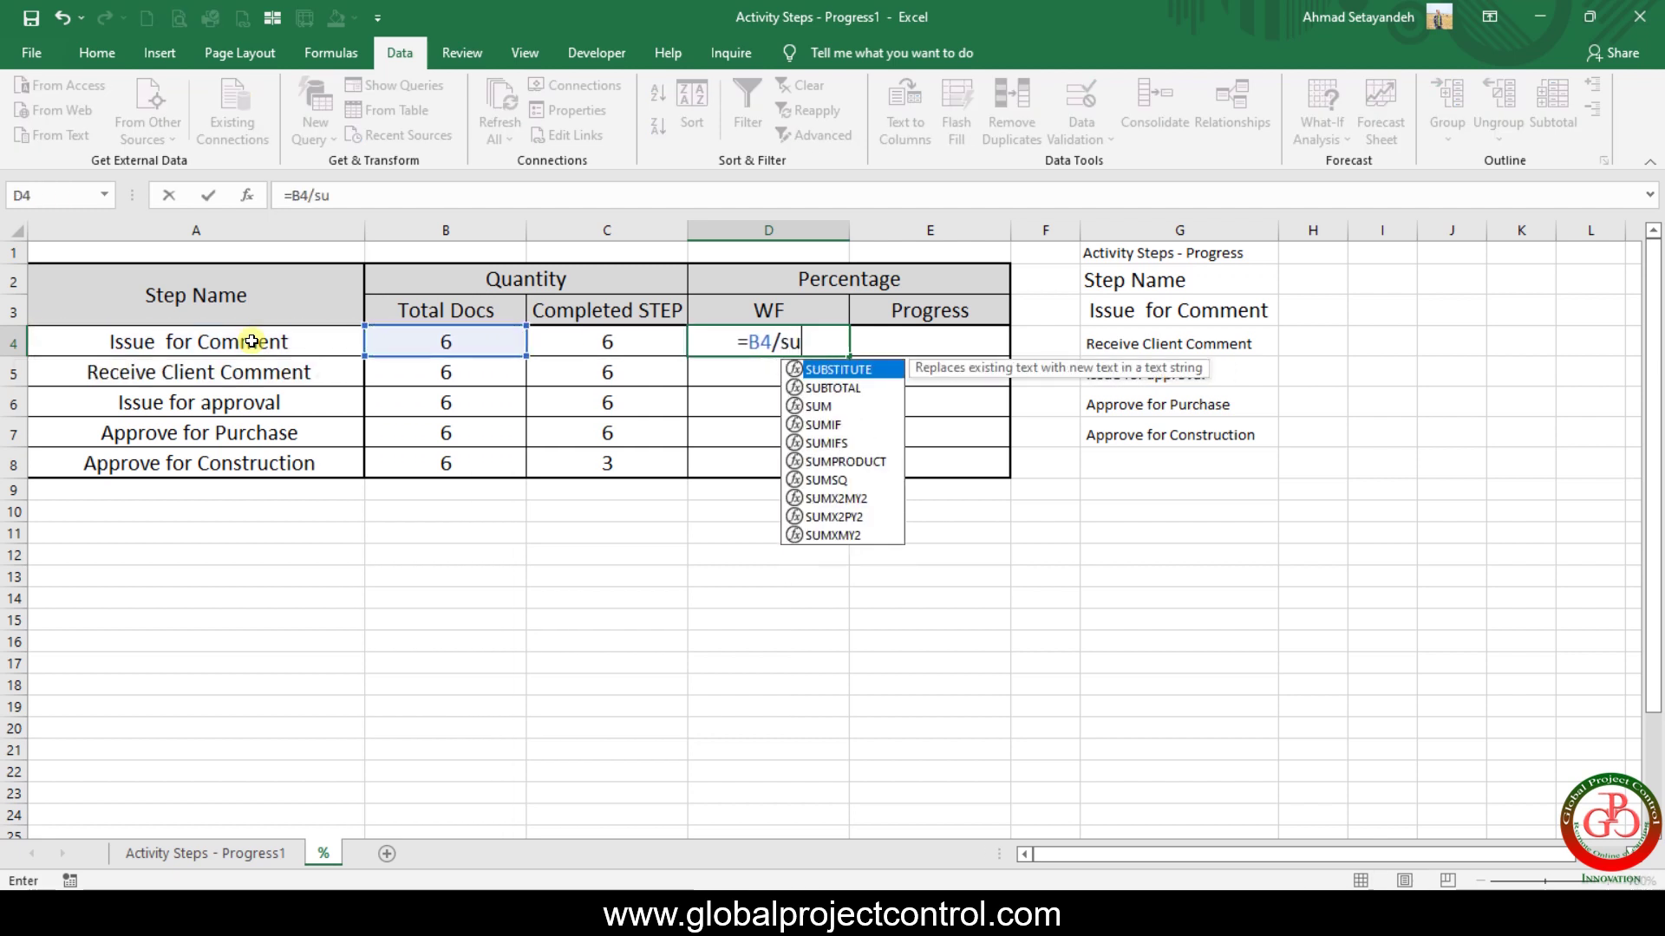
pyautogui.write('m(')
pyautogui.press('Left')
pyautogui.press('Left')
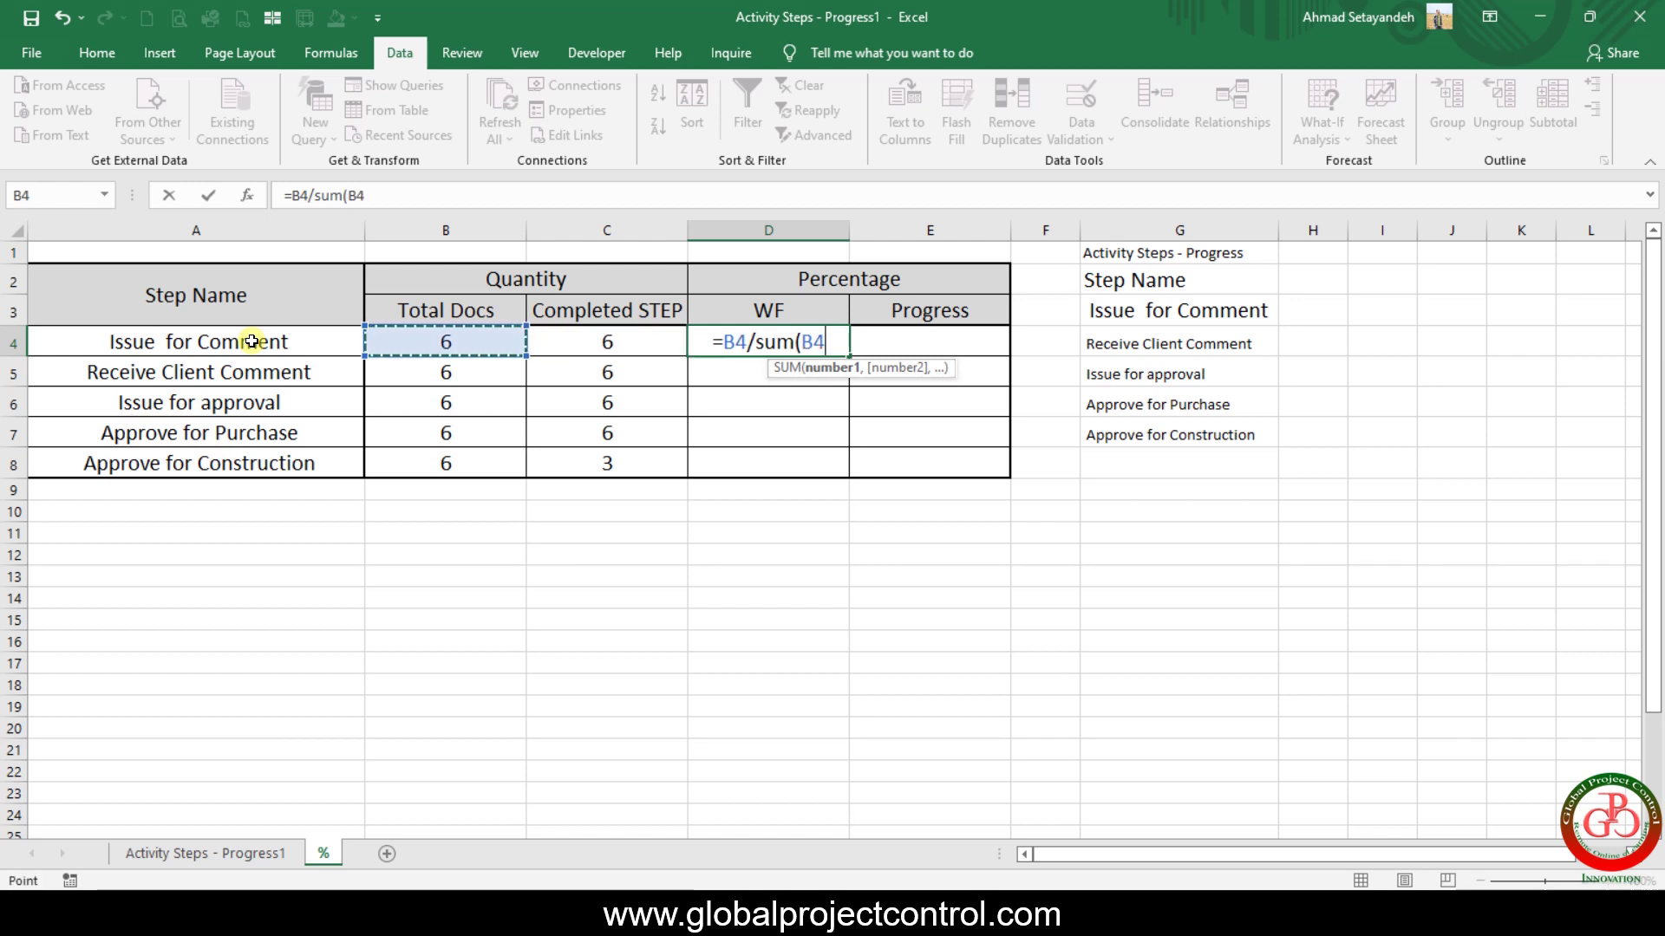
pyautogui.hotkey('shift', 'Down')
pyautogui.hotkey('shift', 'Down')
pyautogui.hotkey('shift', 'Down')
pyautogui.hotkey('shift', 'Down')
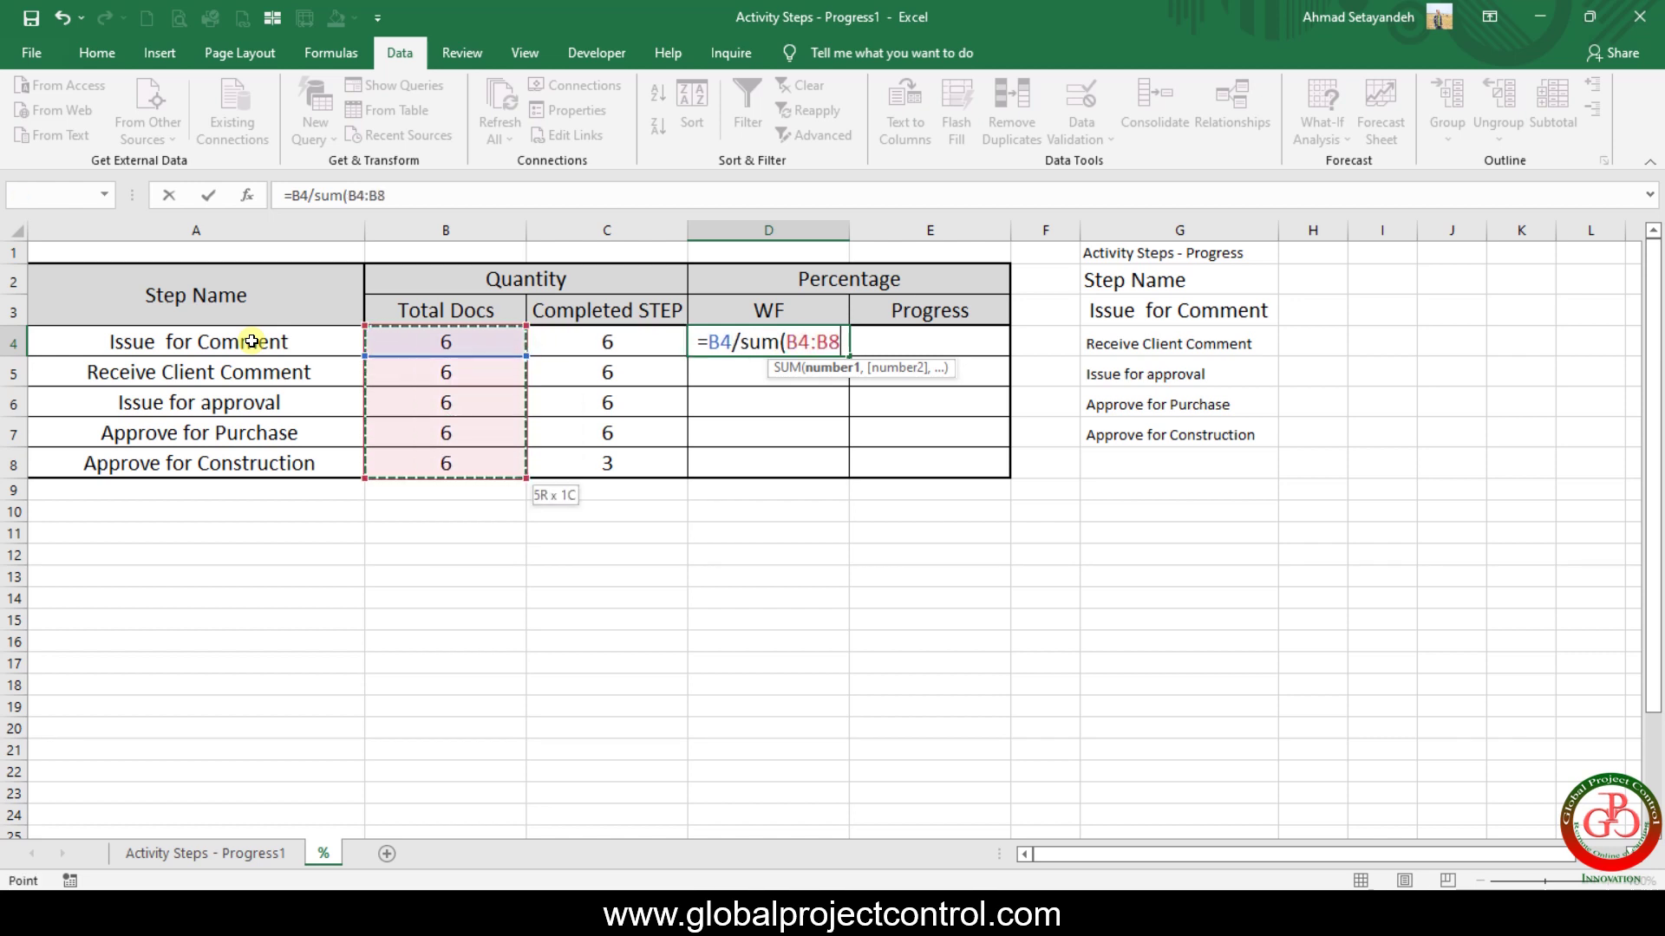
pyautogui.press('F4')
pyautogui.press('Return')
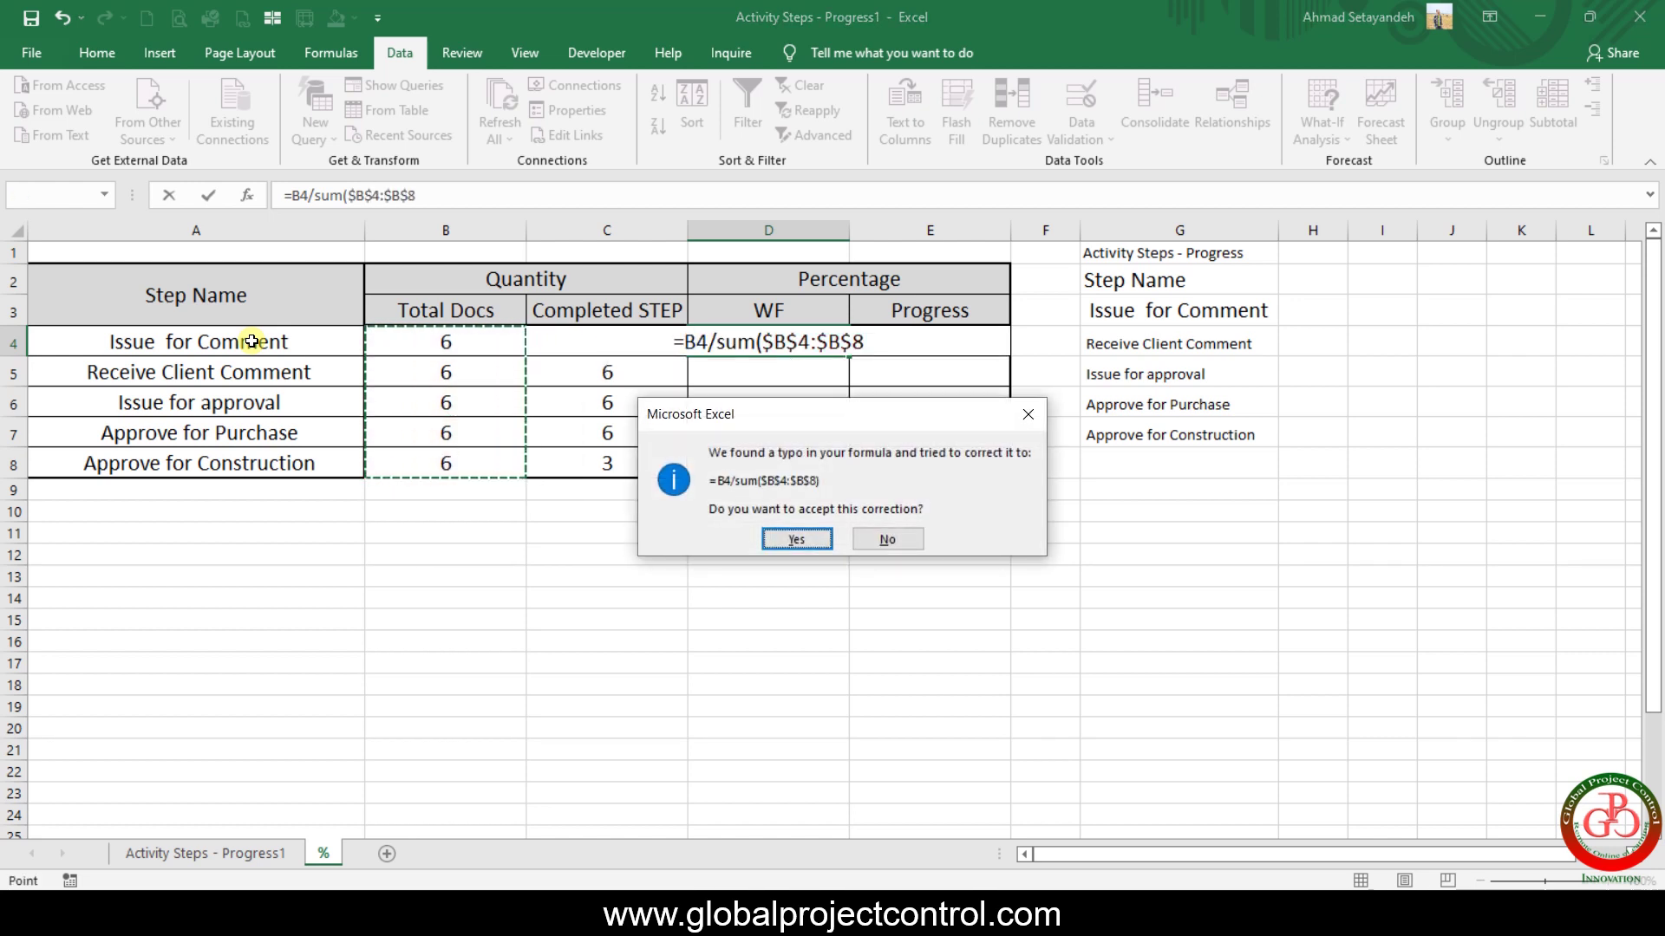
pyautogui.press('Return')
# Copy the WF formula from D4, paste it as formulas into D5:D8, and check the sum of D4:D8.
pyautogui.press('Up')
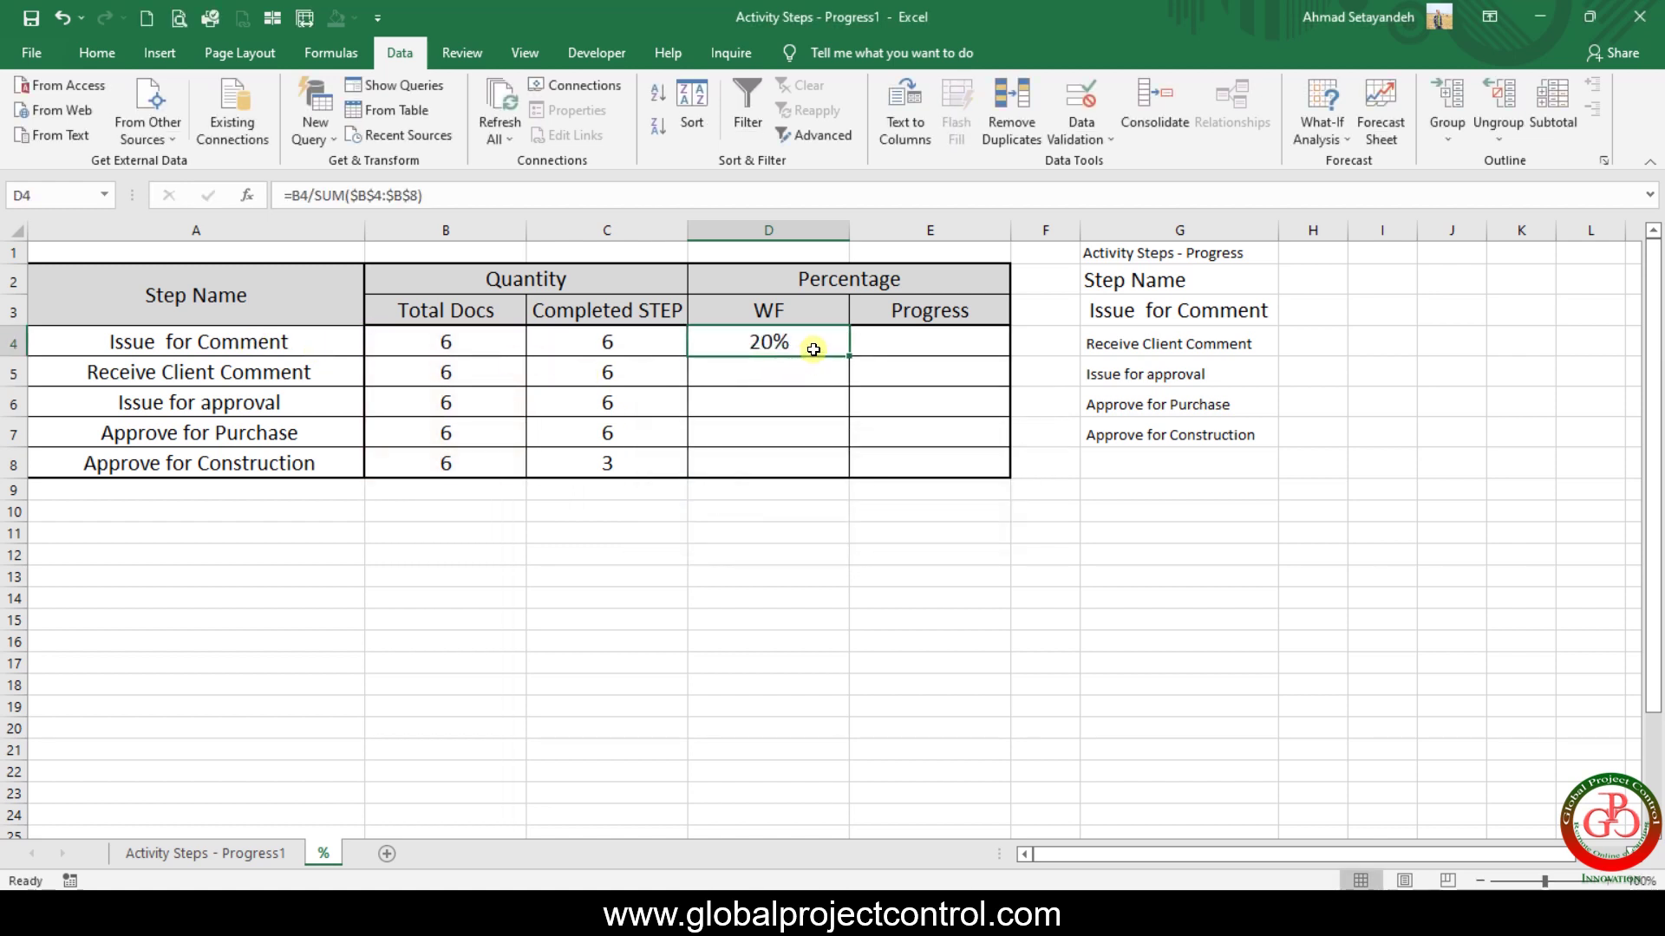
pyautogui.hotkey('ctrl', 'c')
pyautogui.moveTo(818, 373); pyautogui.dragTo(810, 468)
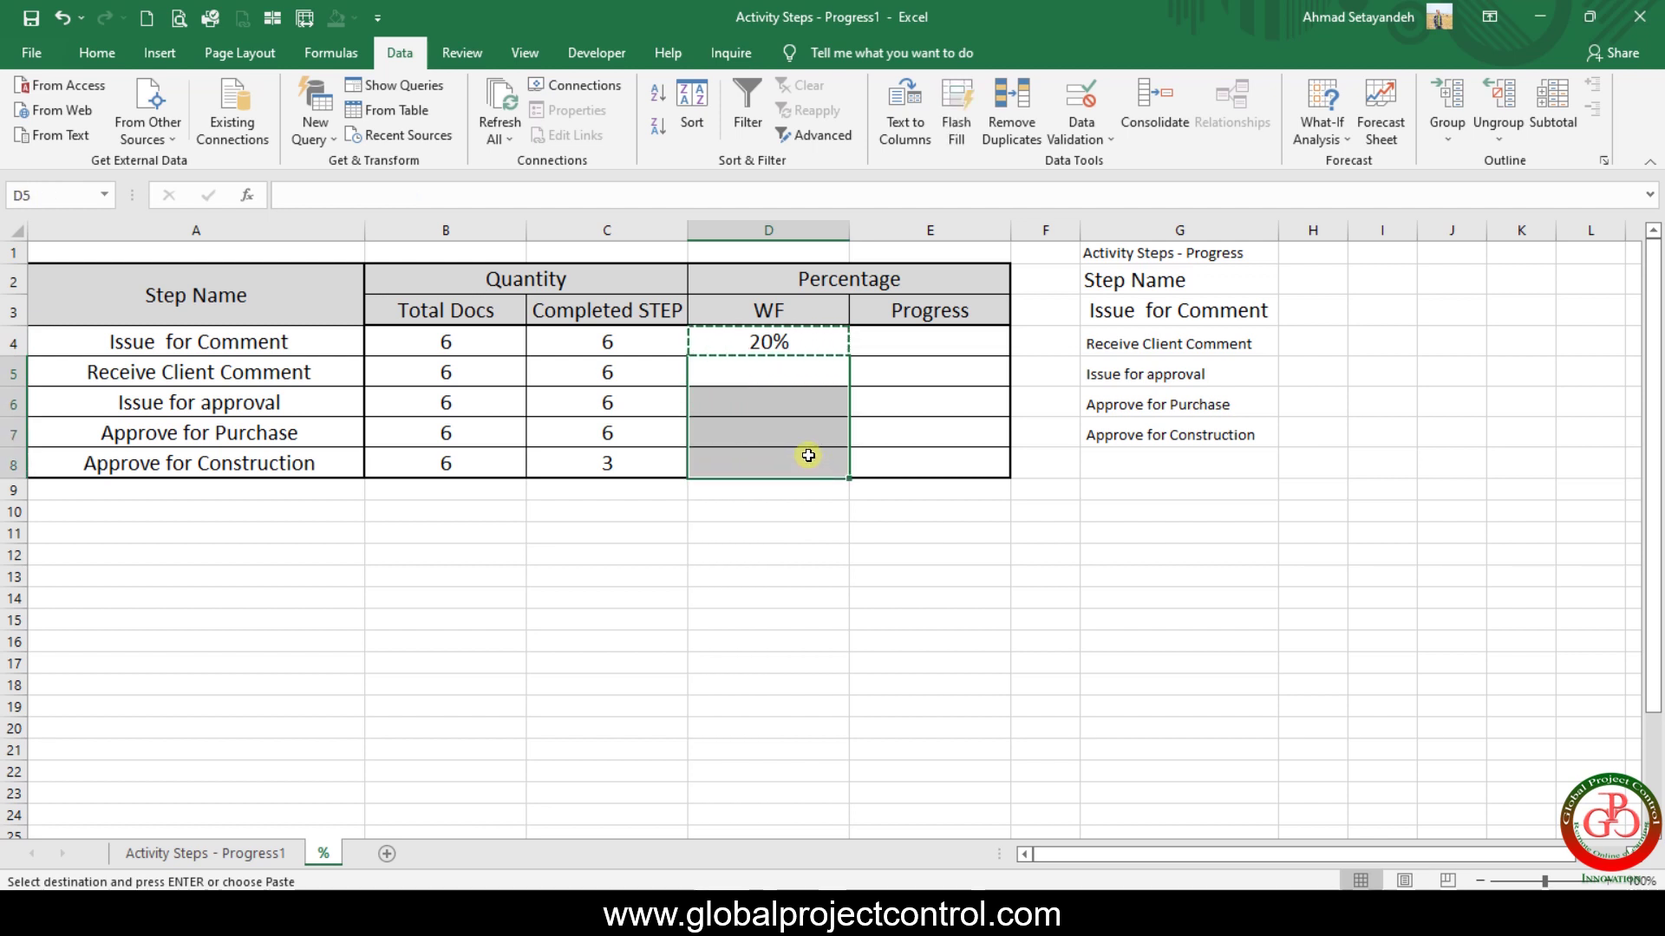
pyautogui.rightClick(809, 455)
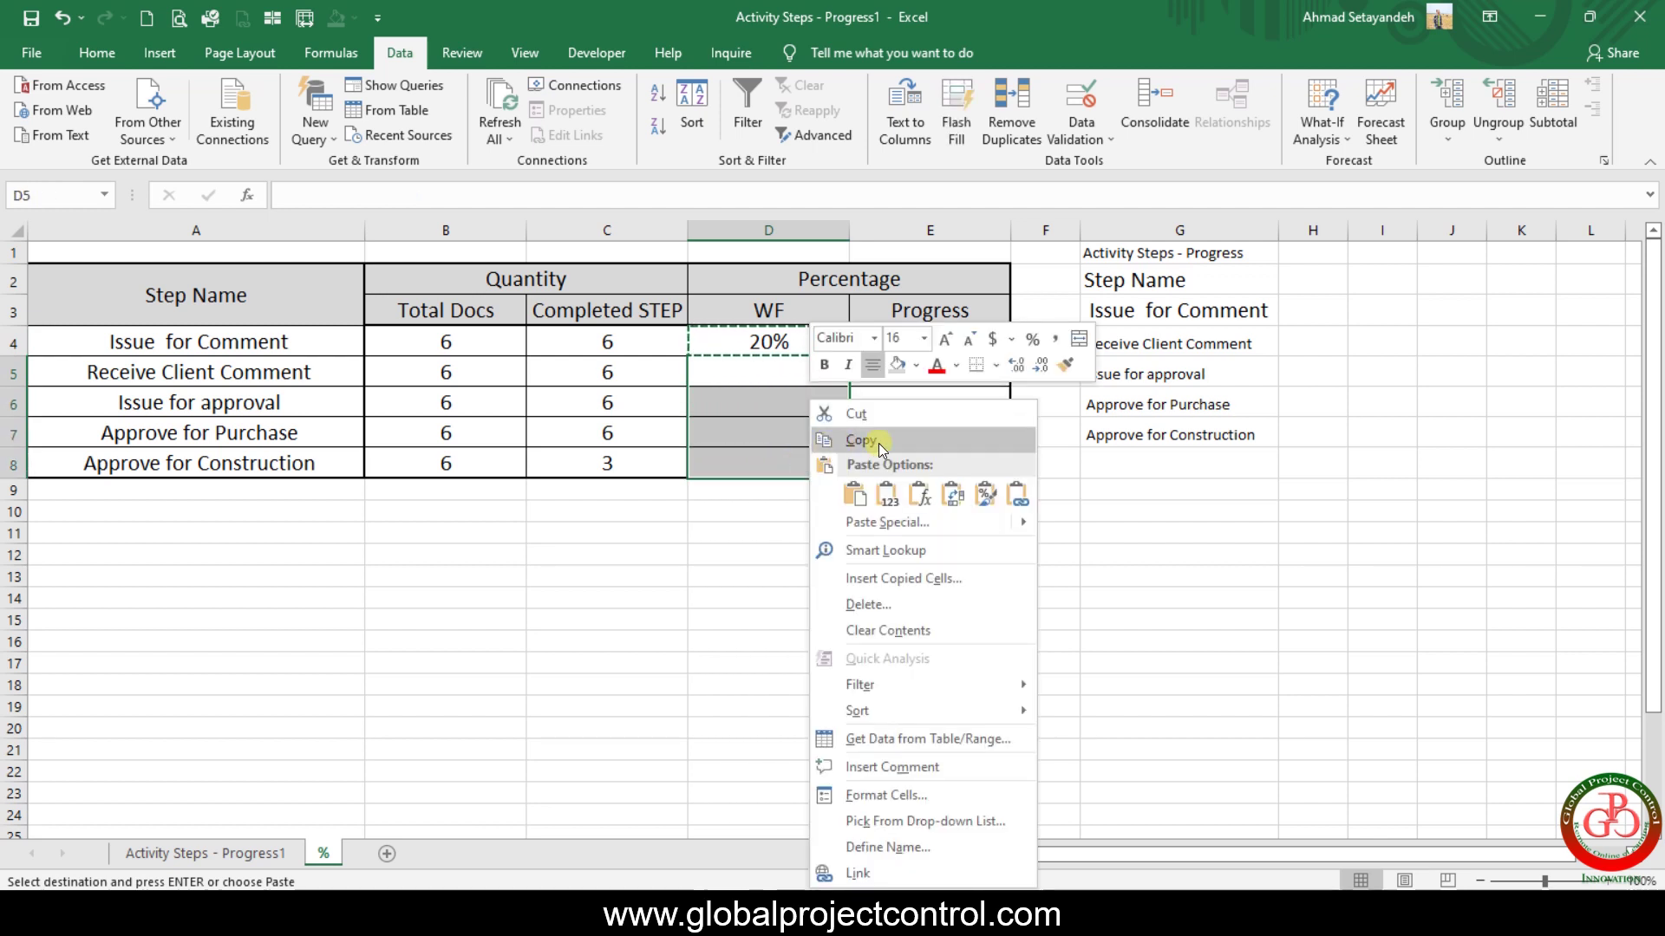
pyautogui.click(920, 494)
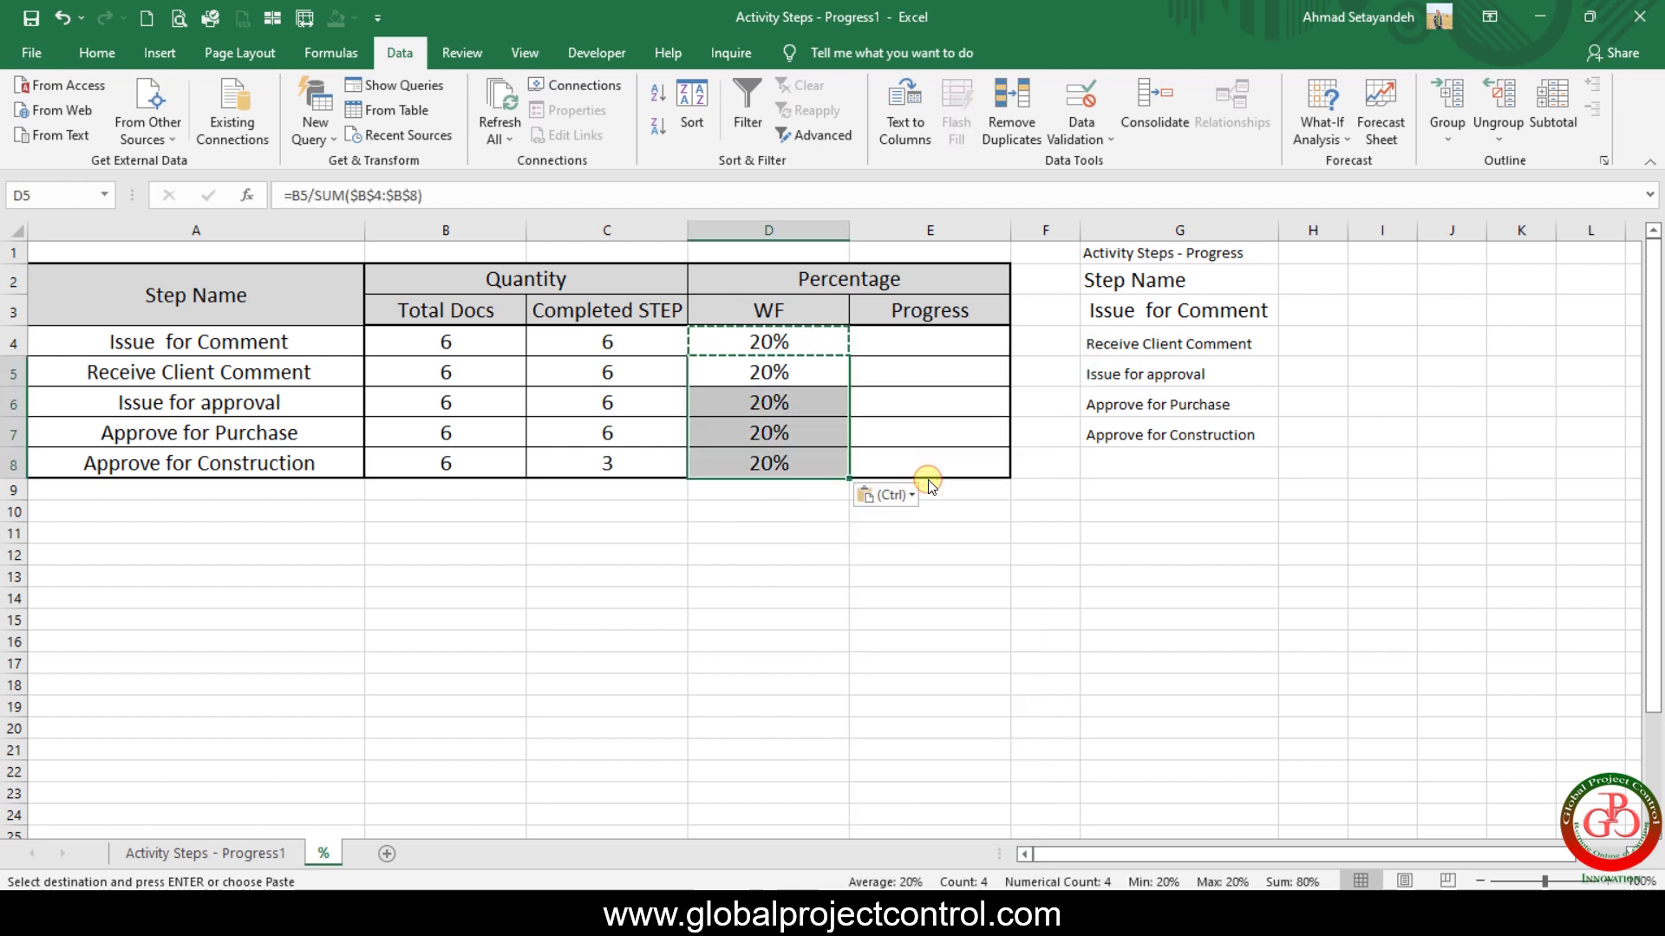
pyautogui.click(894, 570)
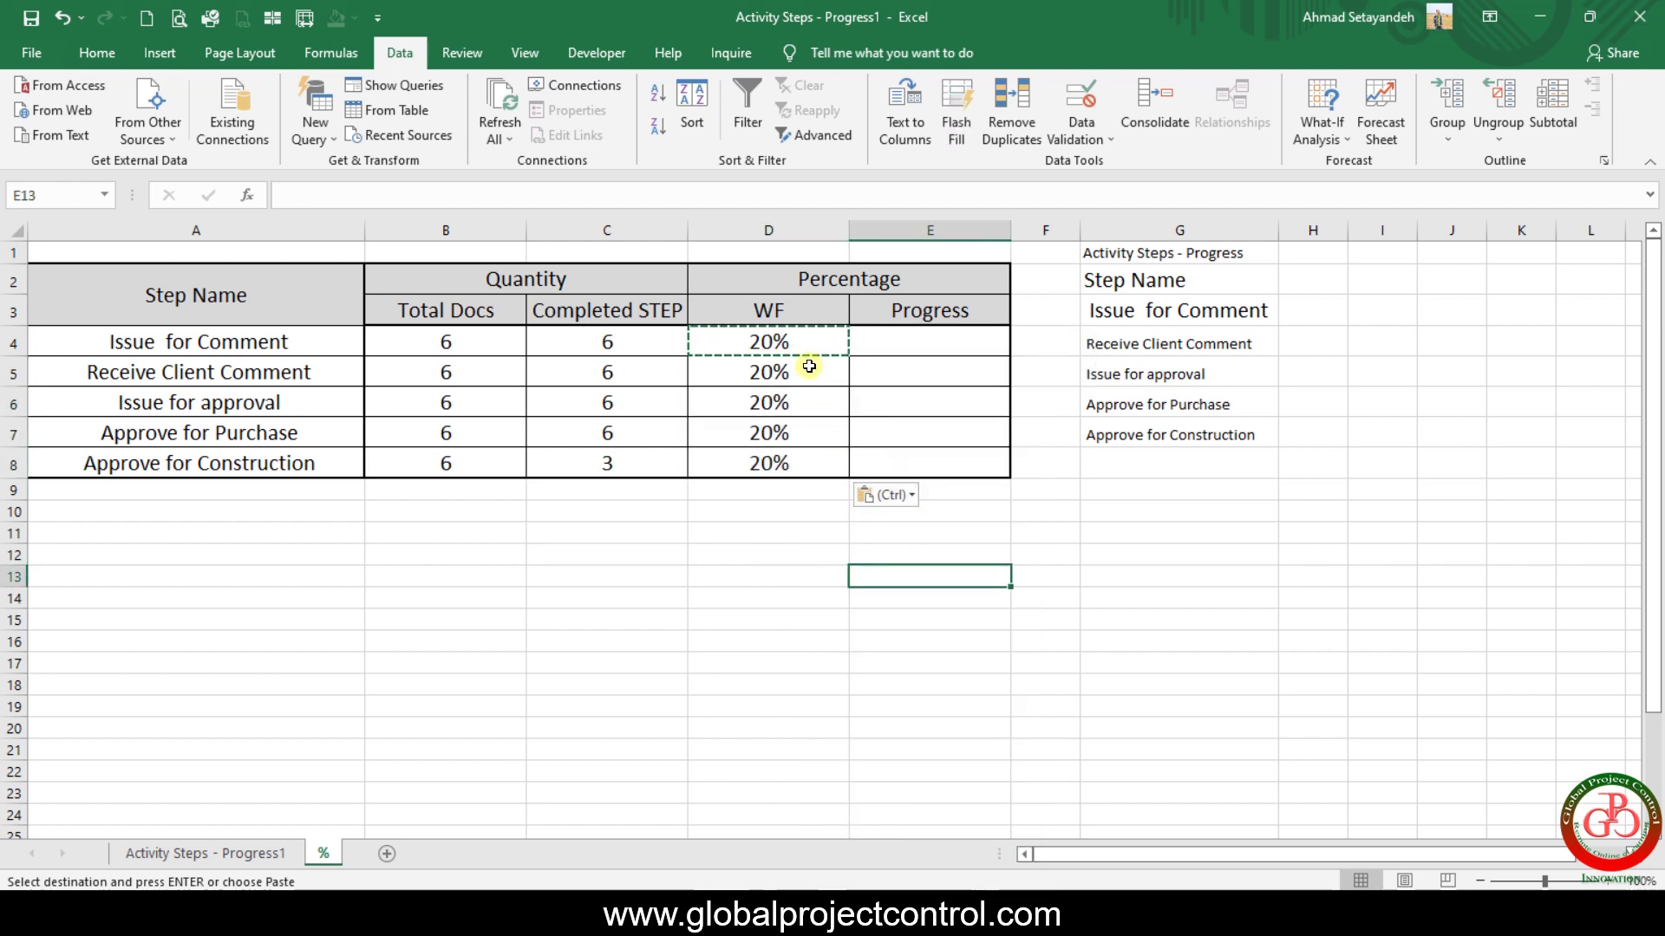
pyautogui.click(806, 341)
pyautogui.moveTo(806, 341); pyautogui.dragTo(794, 468)
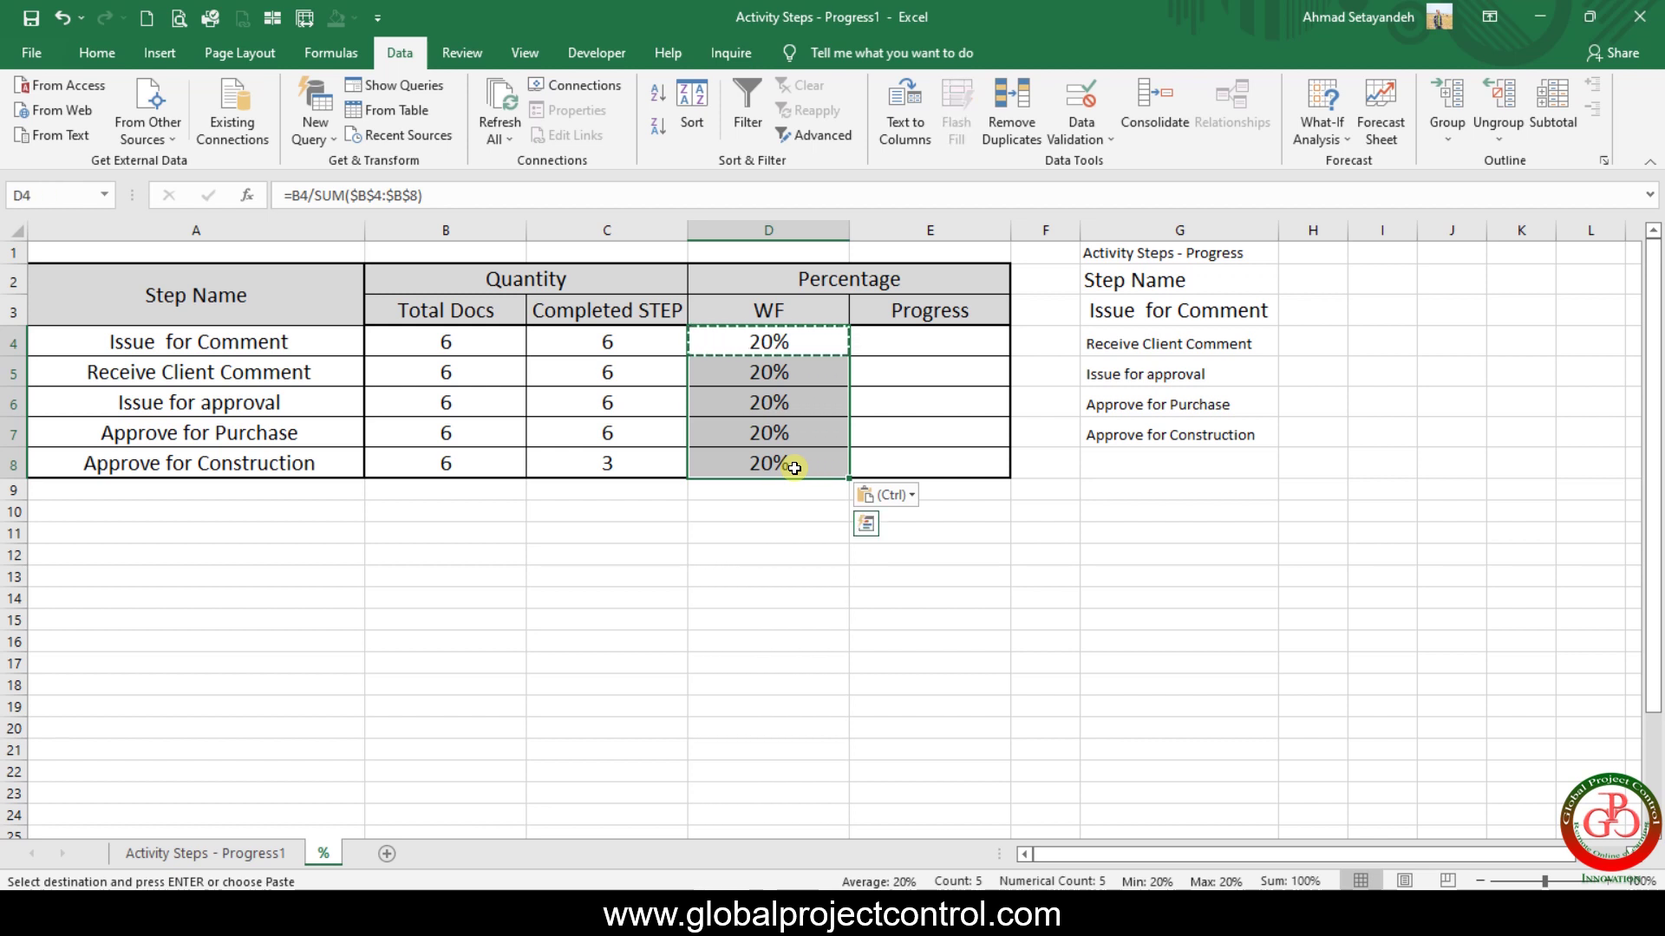
pyautogui.click(902, 358)
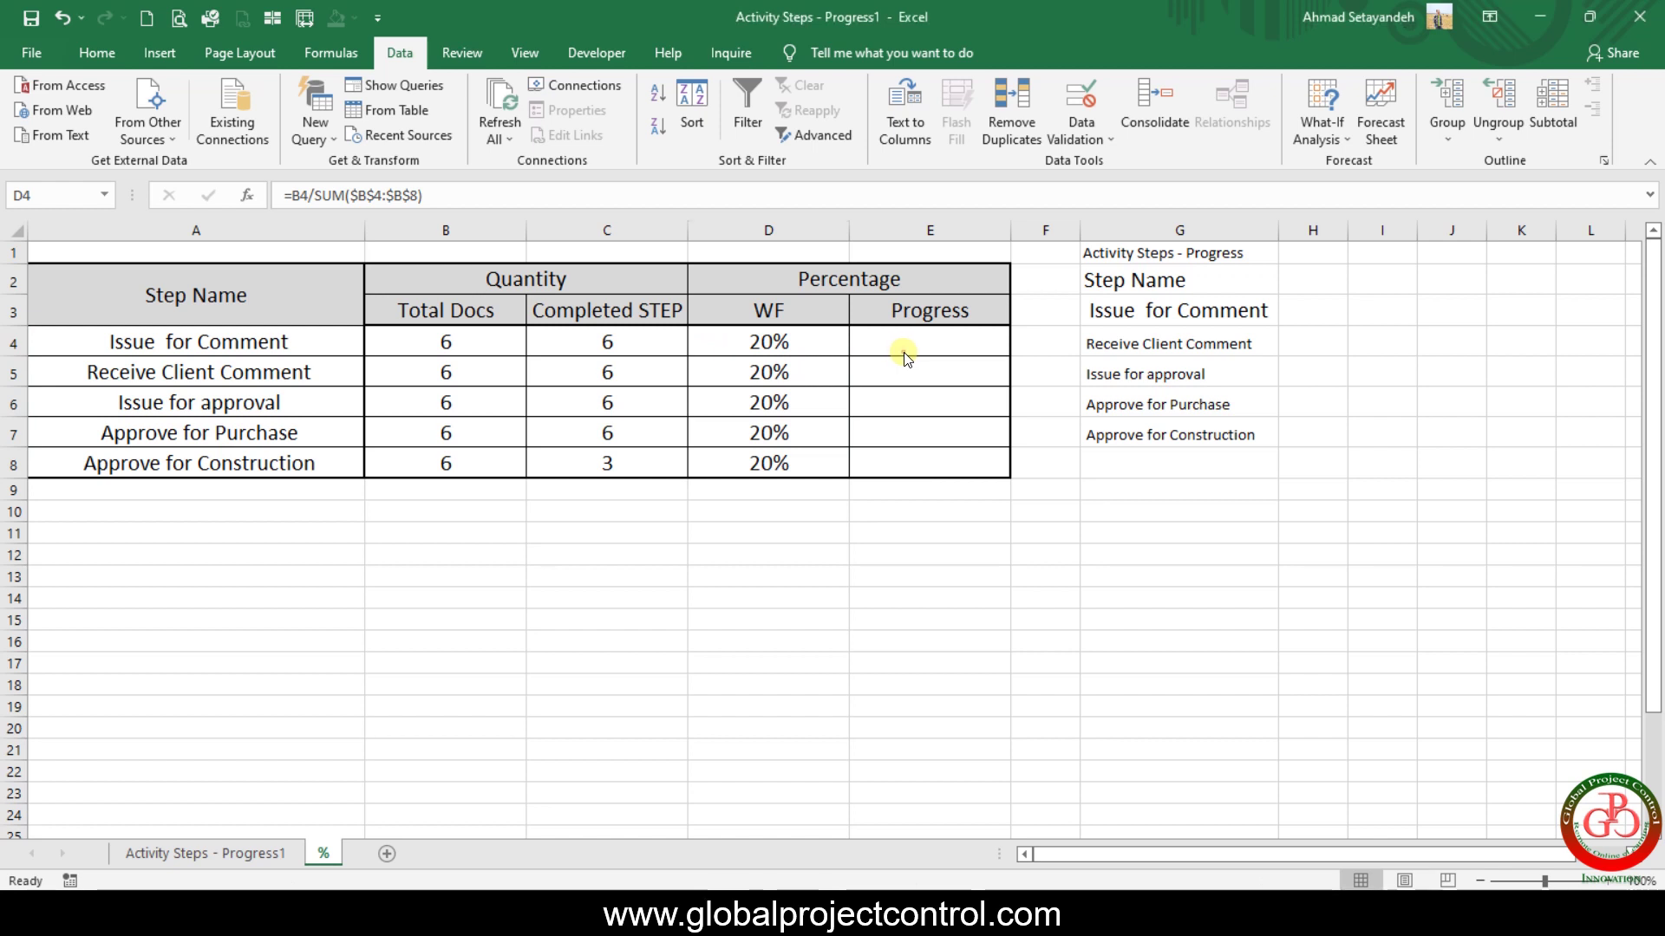
# In E4, enter the progress formula =C4/B4, dividing Completed STEP by Total Docs.
pyautogui.click(936, 347)
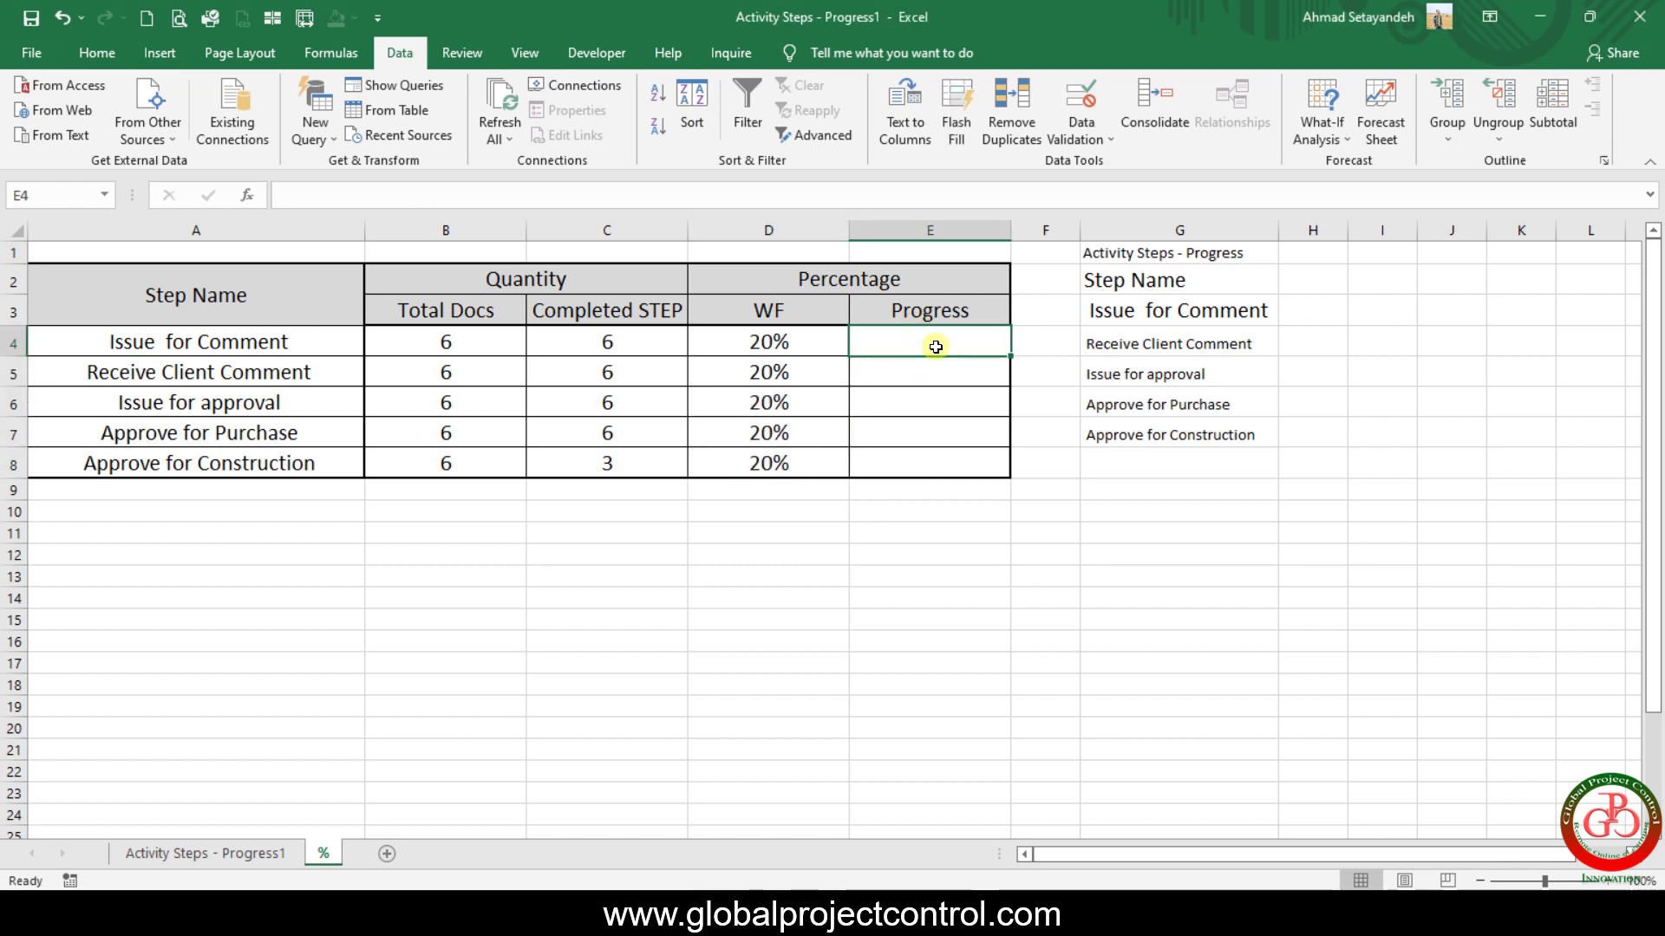
pyautogui.write('=')
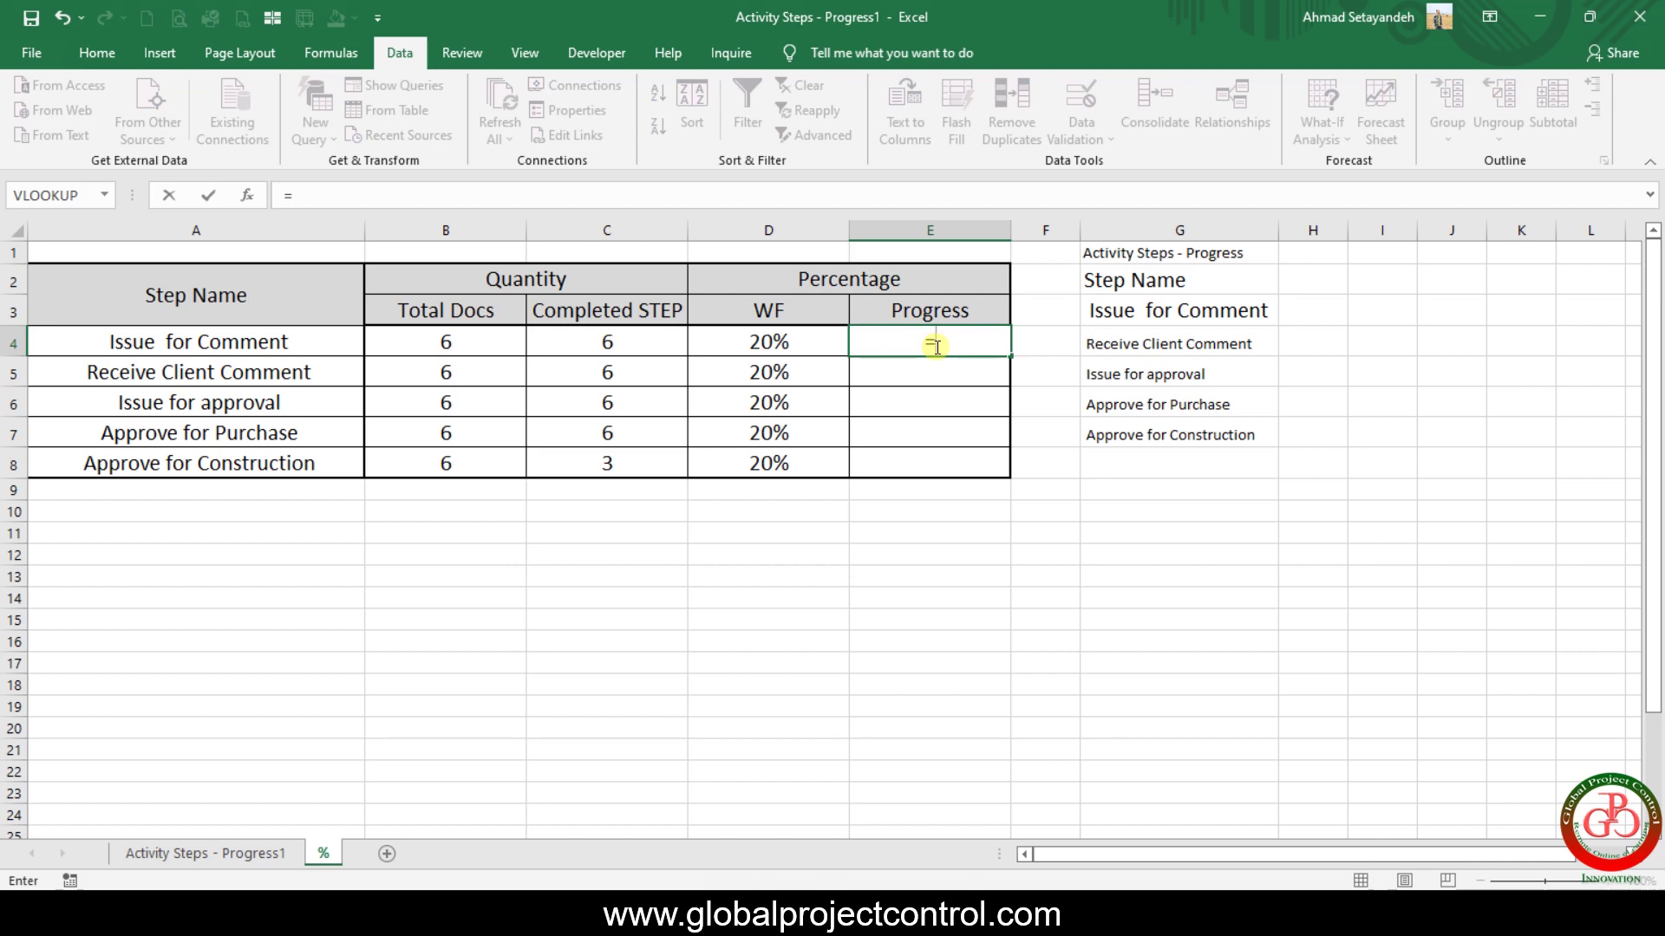
pyautogui.press('Left')
pyautogui.press('Left')
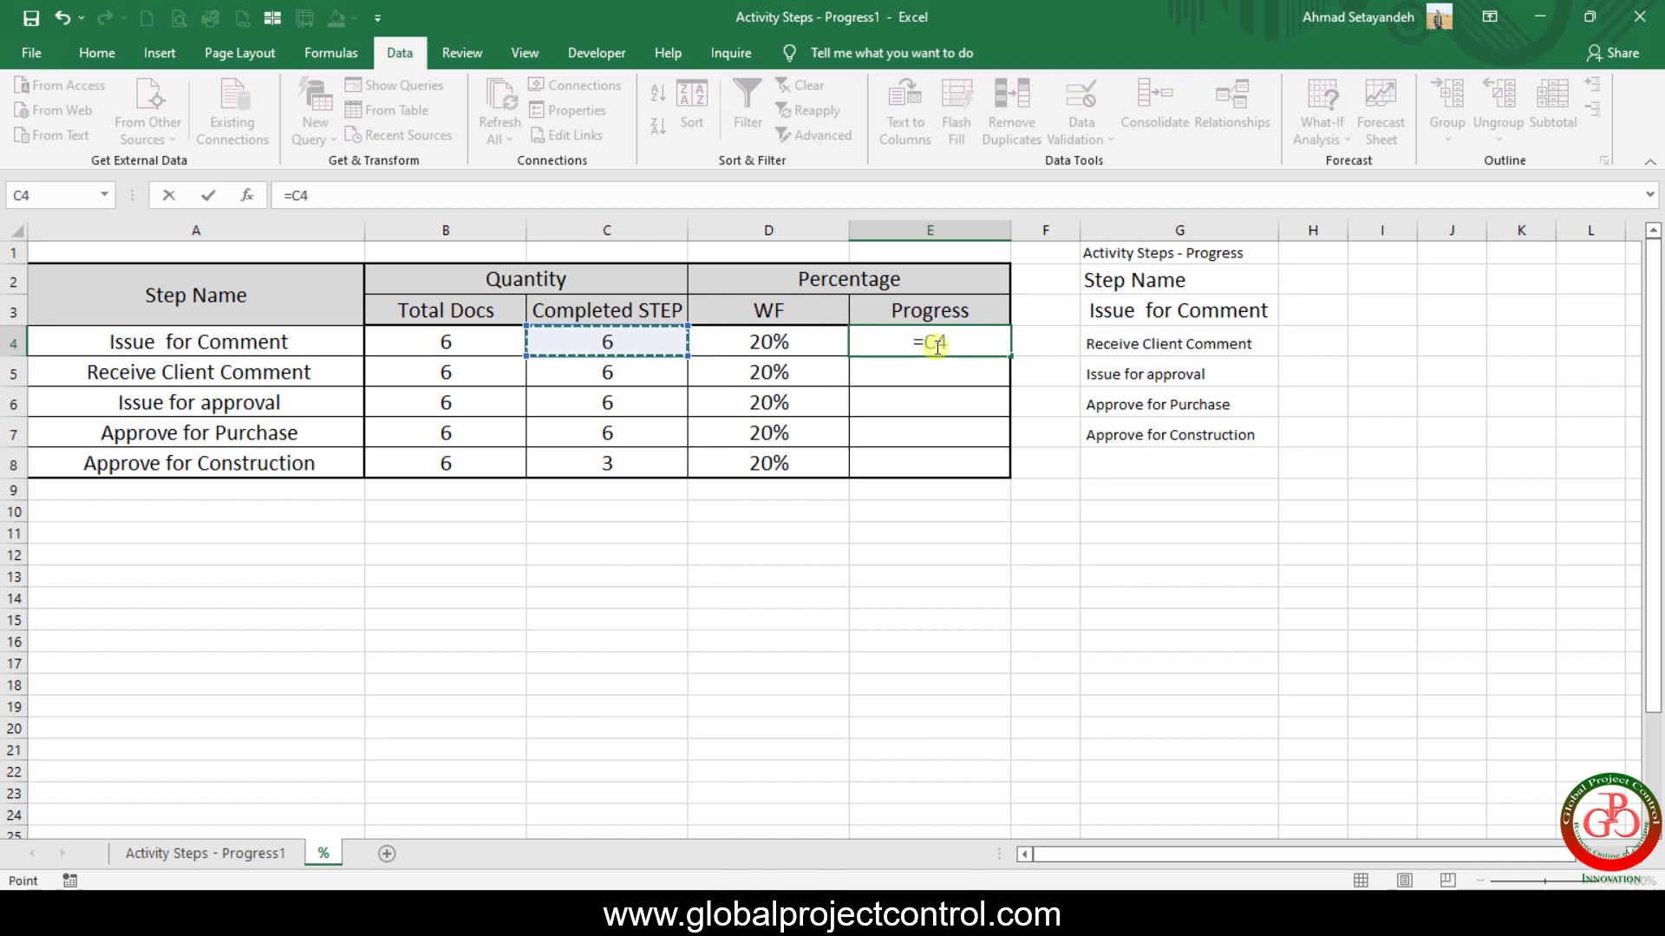
pyautogui.write('/')
pyautogui.press('Left')
pyautogui.press('Left')
pyautogui.press('Left')
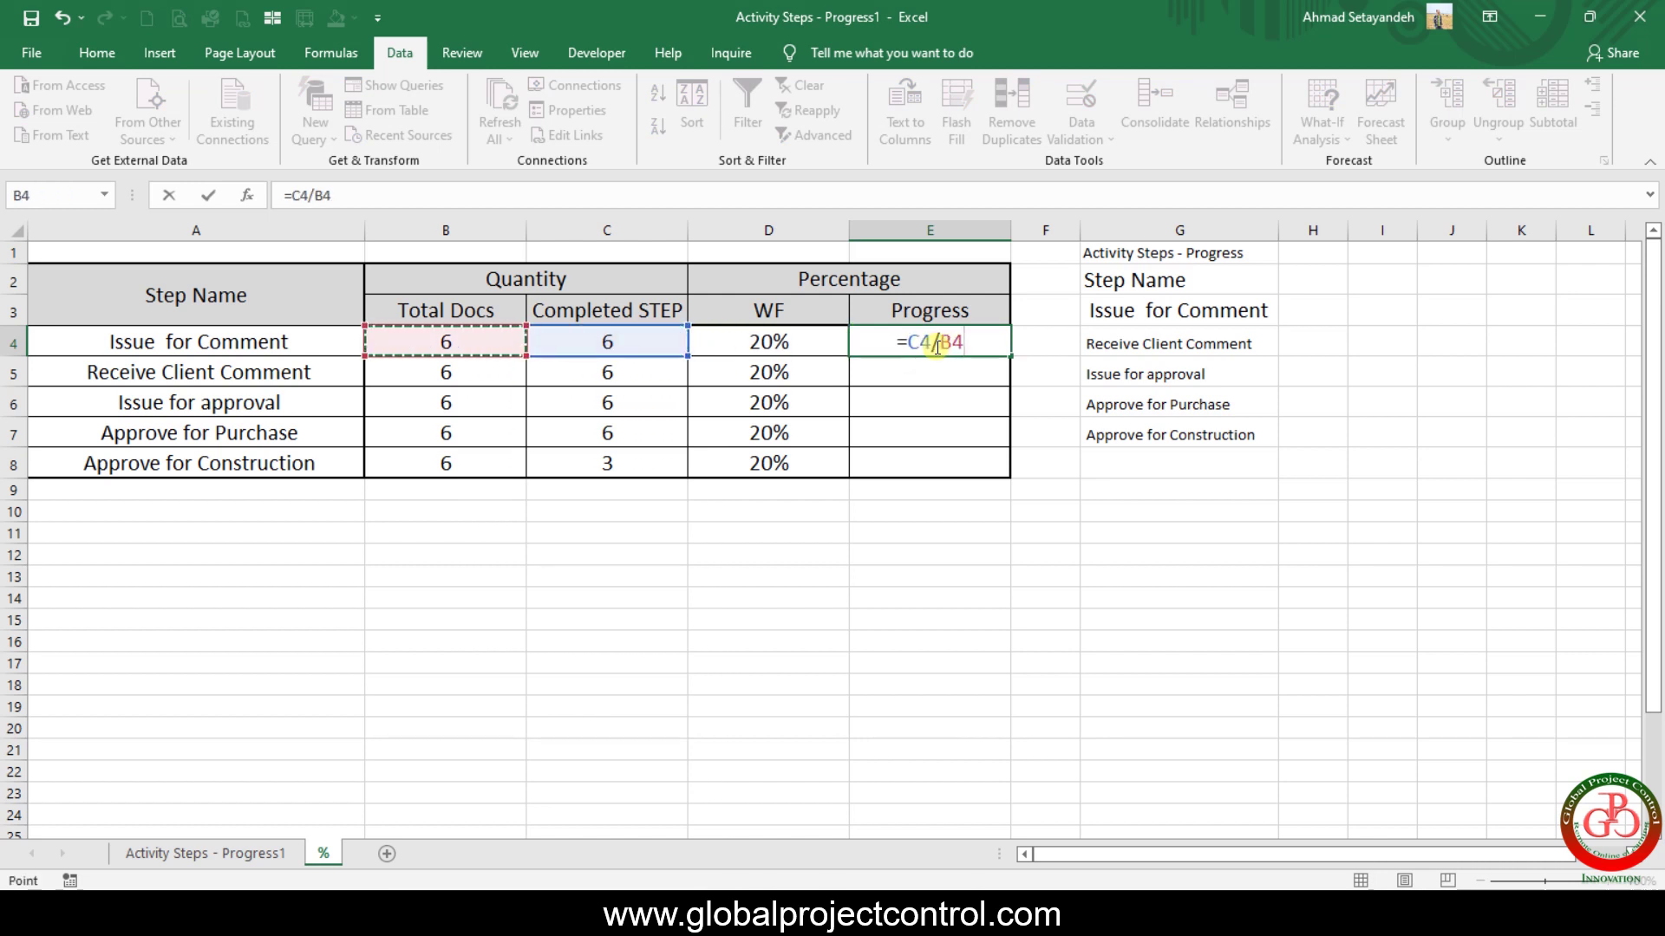
pyautogui.press('Return')
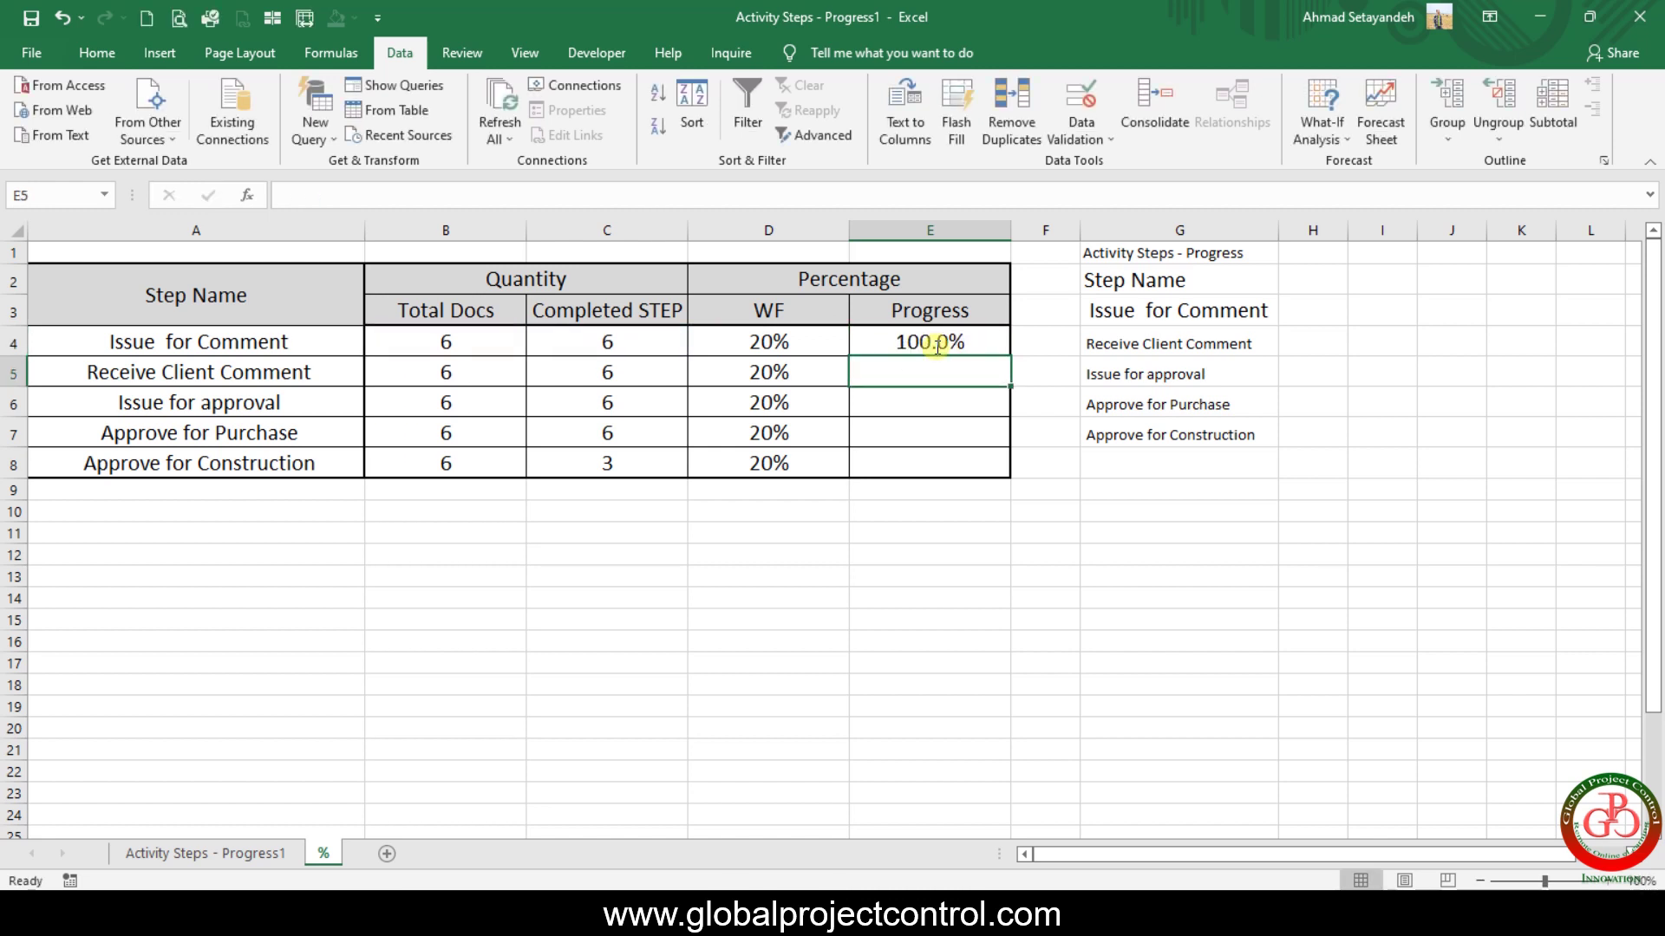
# Copy the Progress formula from E4 and paste only the formulas into E5:E8 with Paste Special.
pyautogui.click(936, 347)
pyautogui.hotkey('ctrl', 'c')
pyautogui.press('Down')
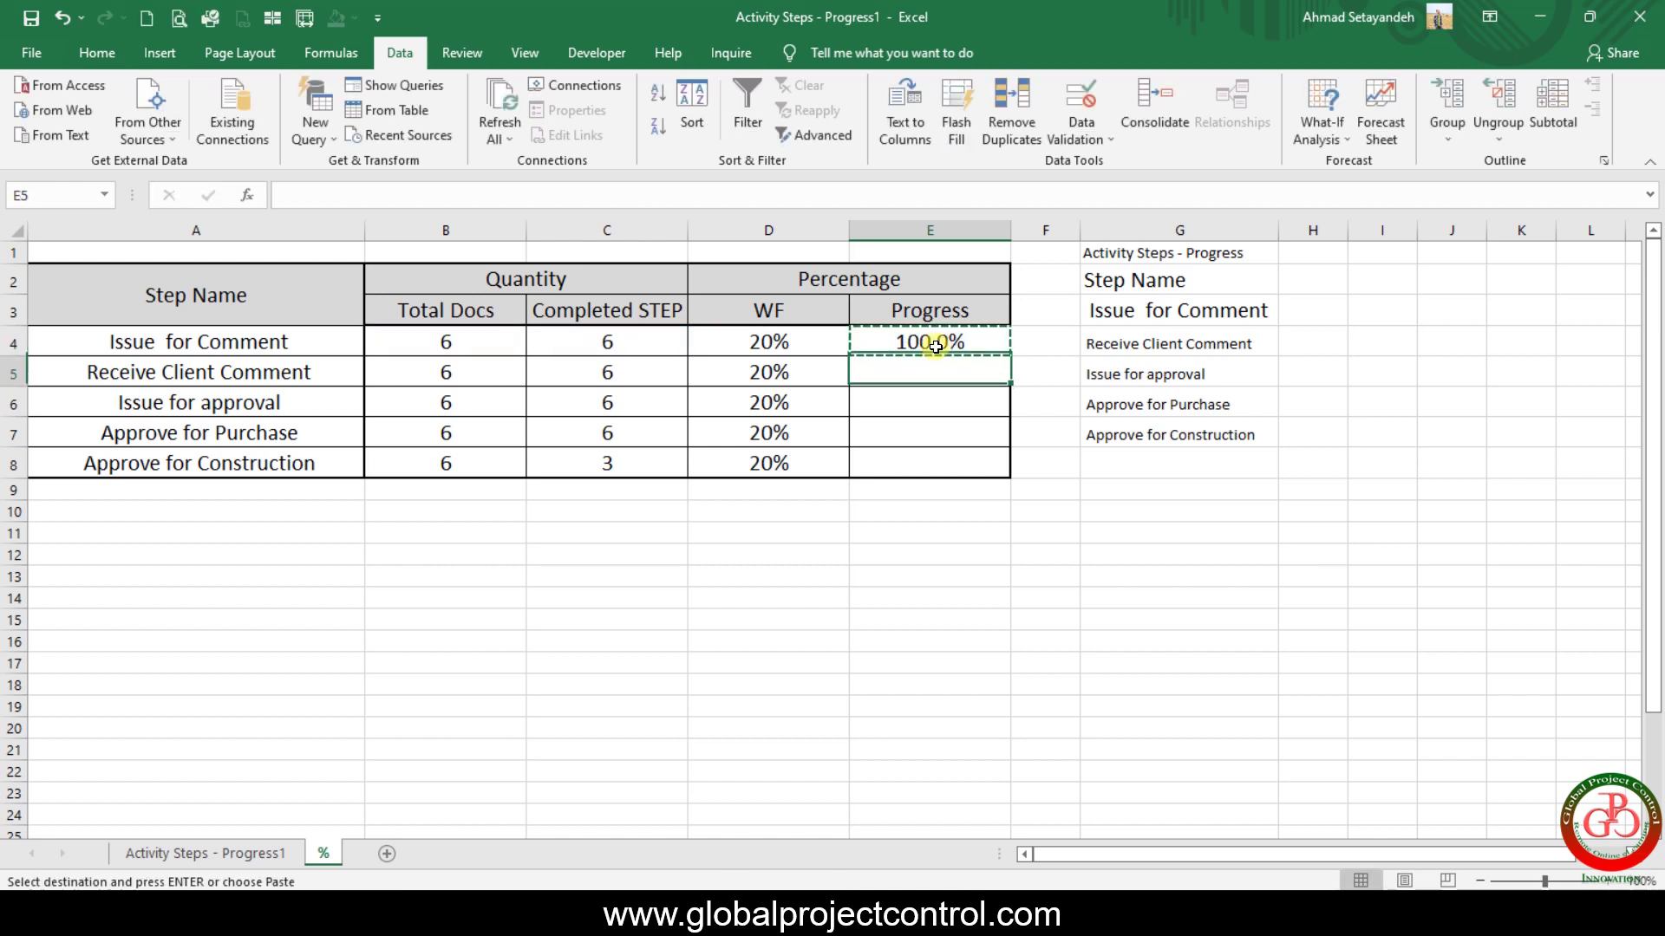
pyautogui.hotkey('shift', 'Down')
pyautogui.hotkey('shift', 'Down')
pyautogui.hotkey('shift', 'Down')
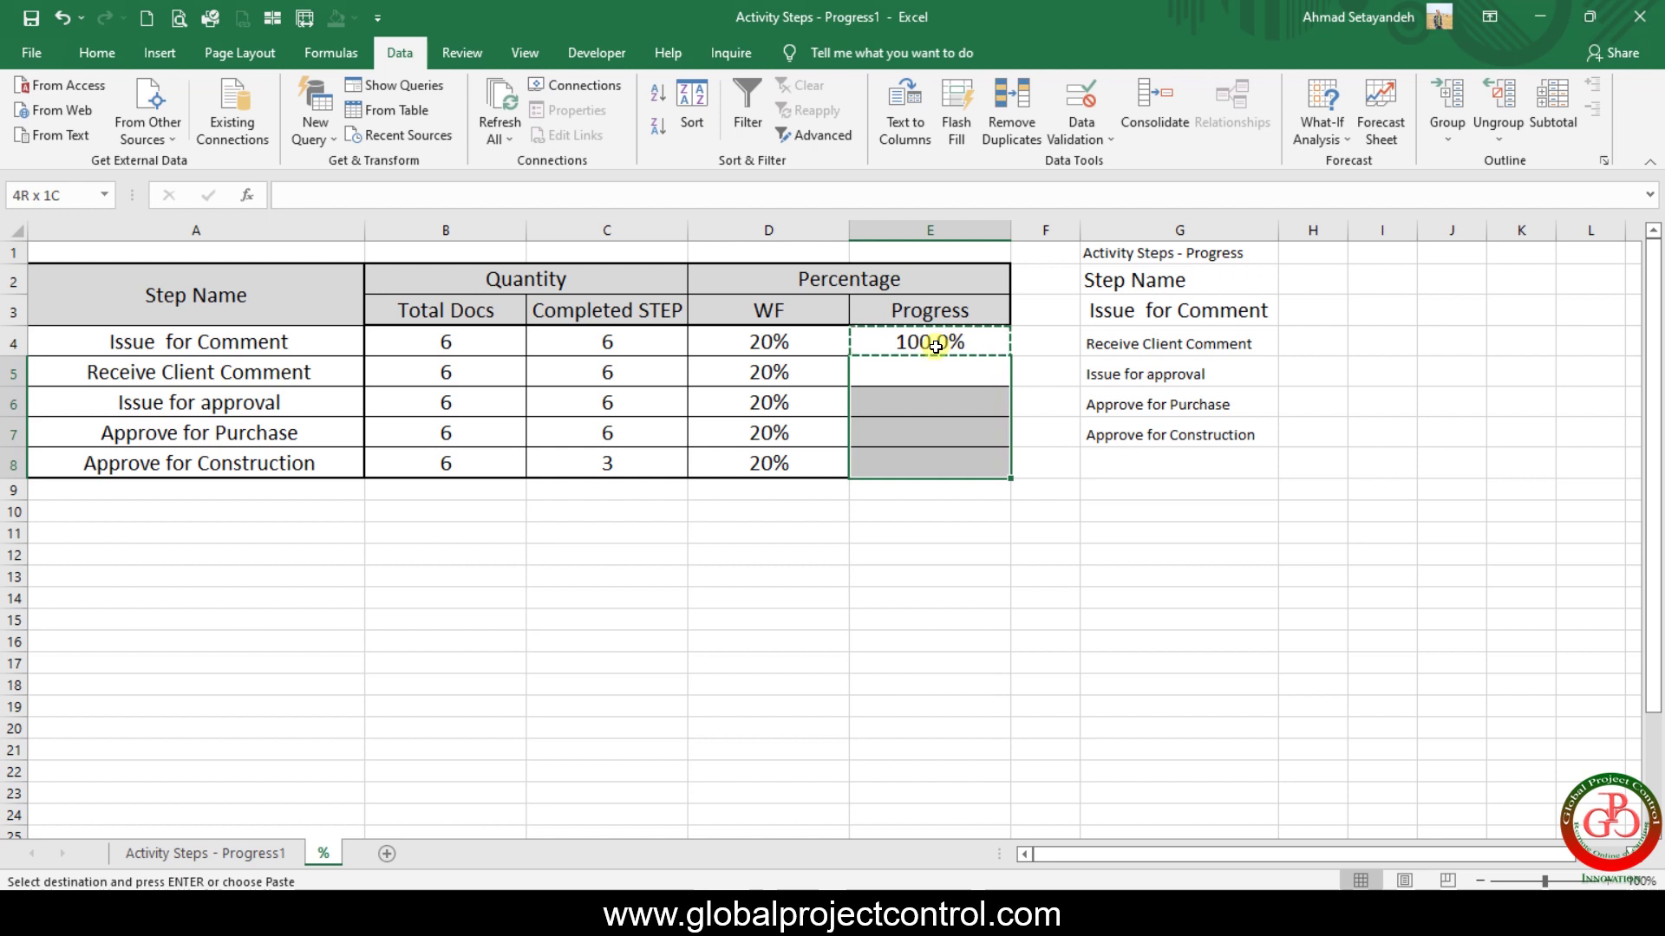
pyautogui.hotkey('ctrl', 'alt', 'v')
pyautogui.press('Down')
pyautogui.press('Down')
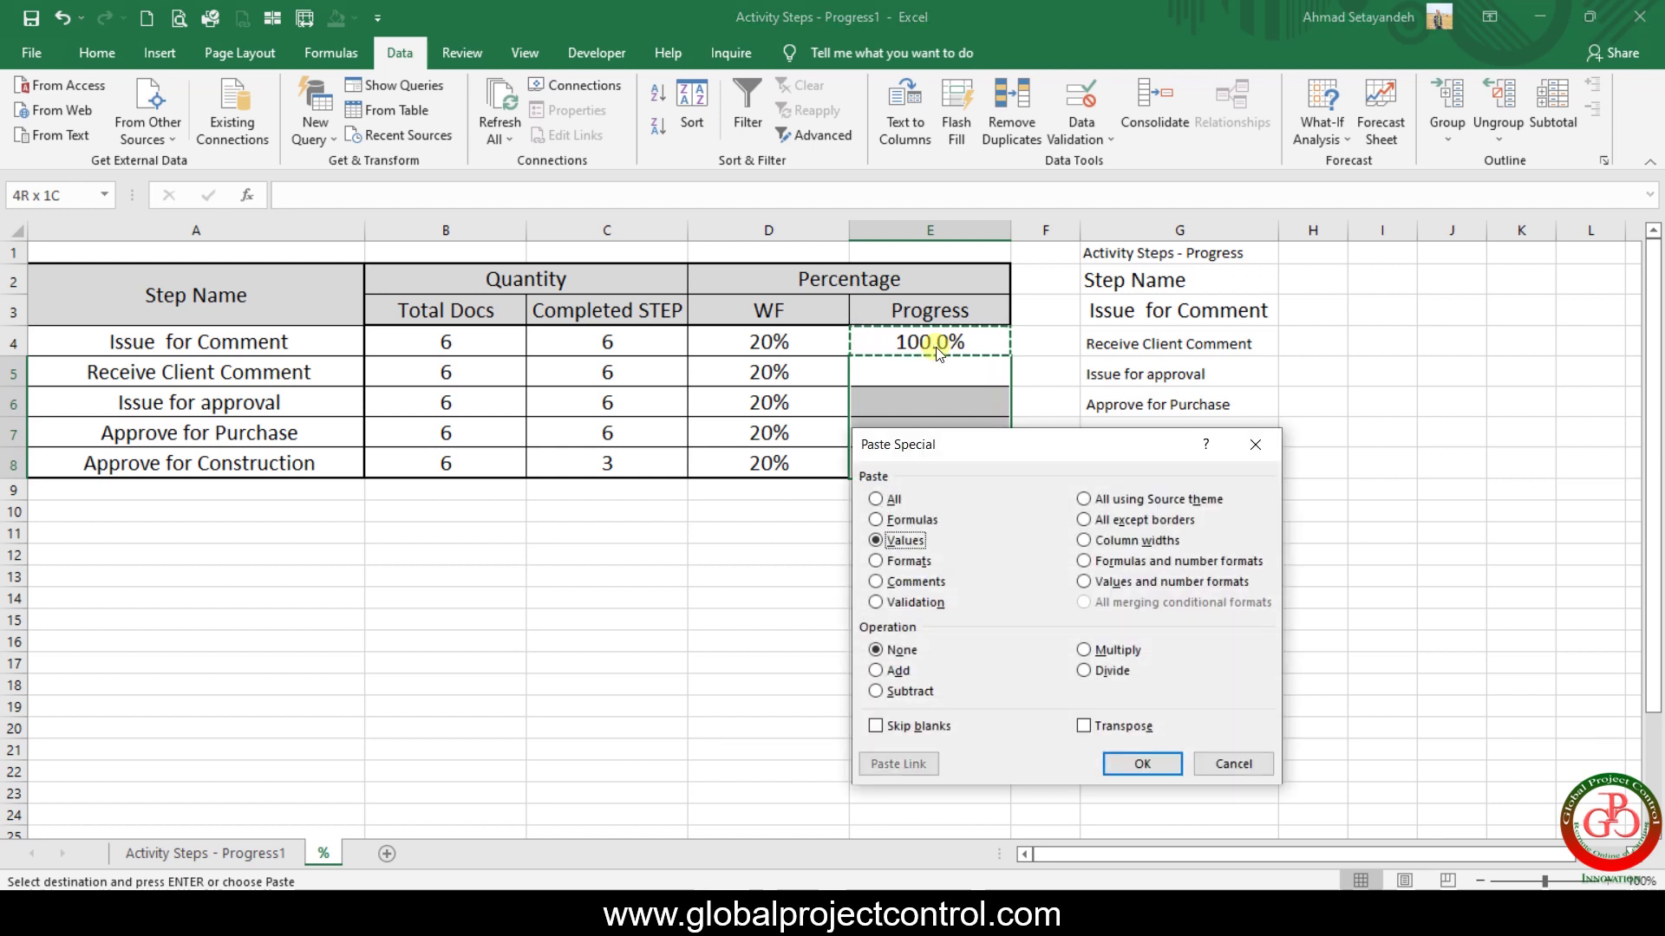
pyautogui.press('Down')
pyautogui.press('Up')
pyautogui.press('Up')
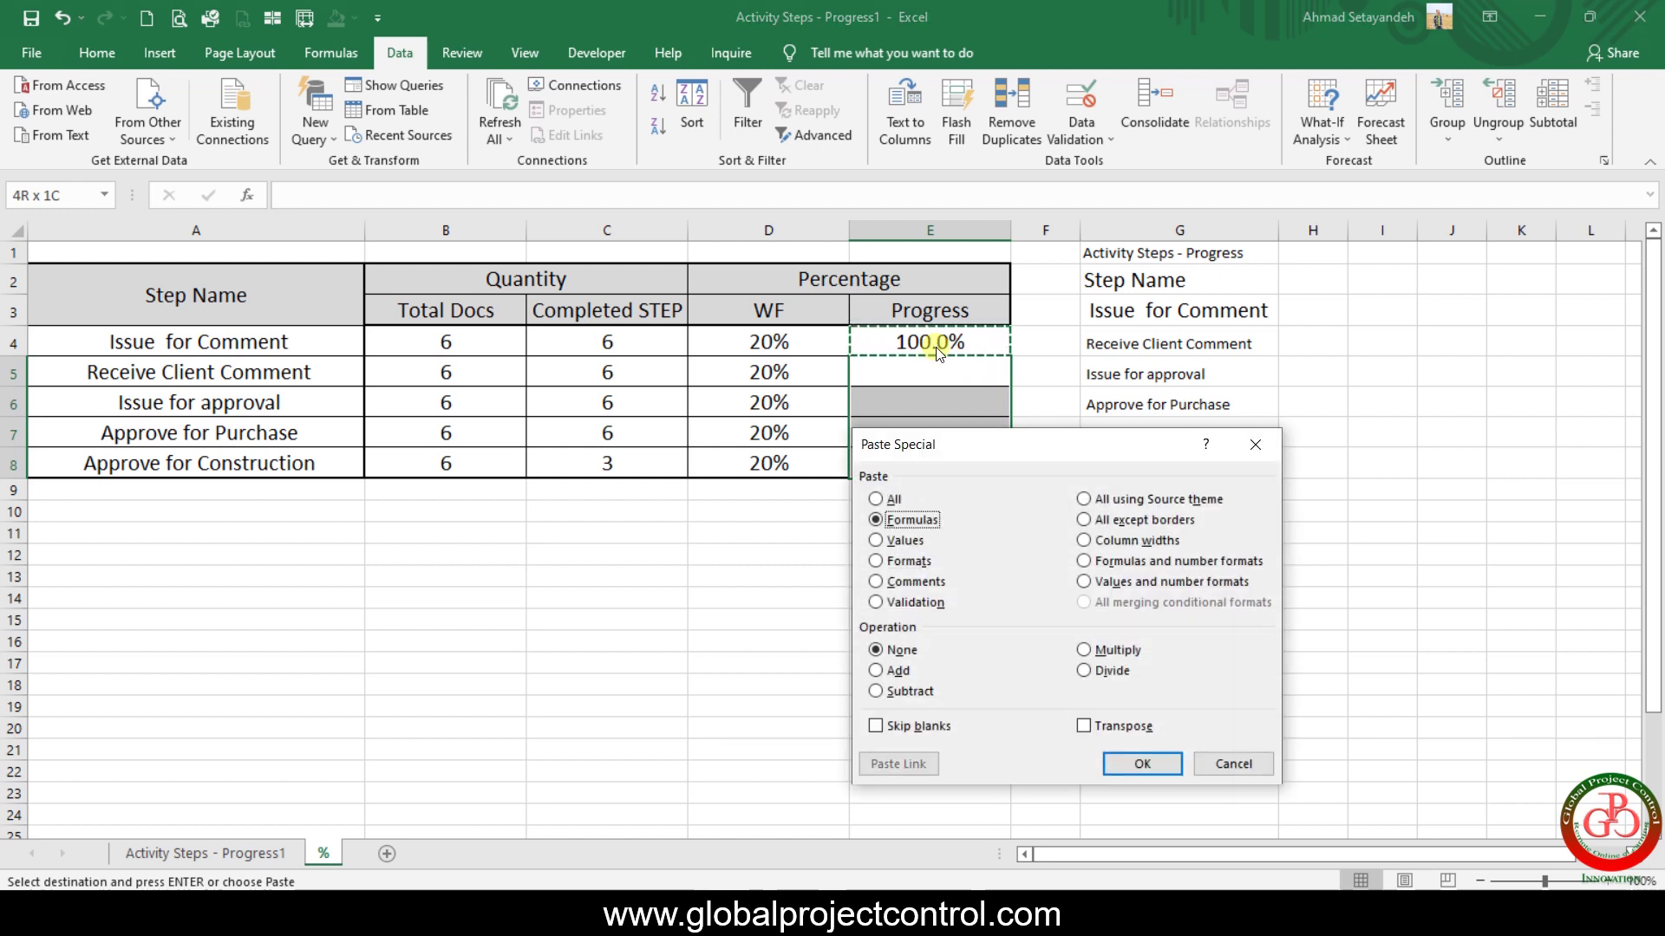
pyautogui.press('Return')
pyautogui.click(1258, 501)
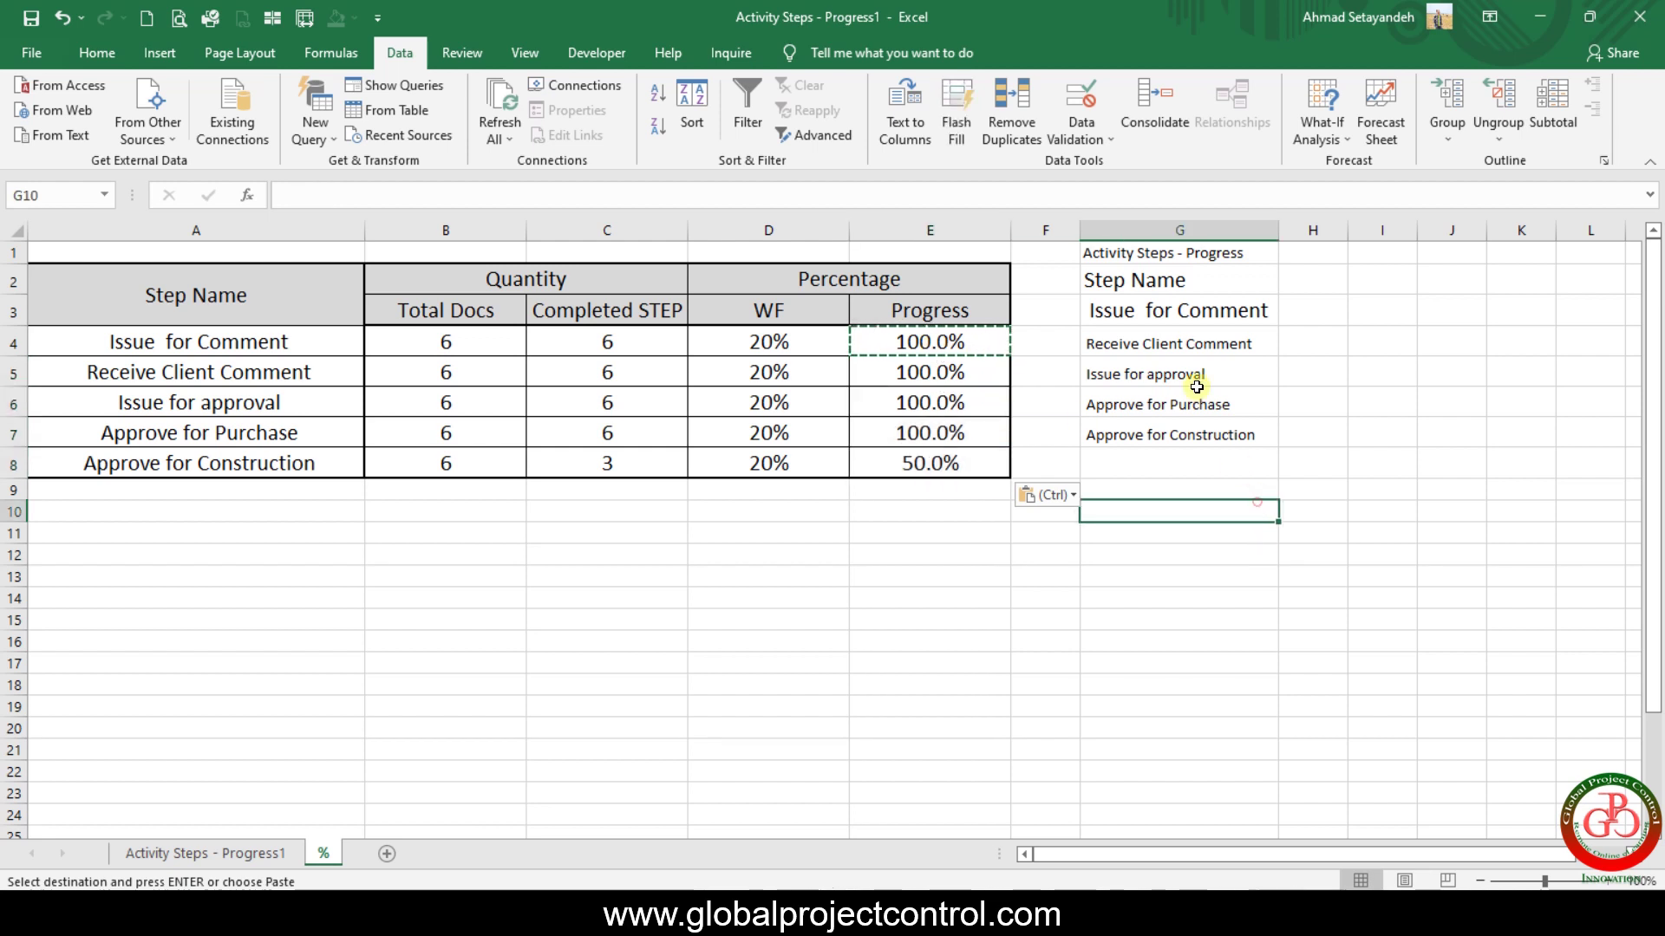
# Clear the helper list of step names from column G.
pyautogui.click(1198, 230)
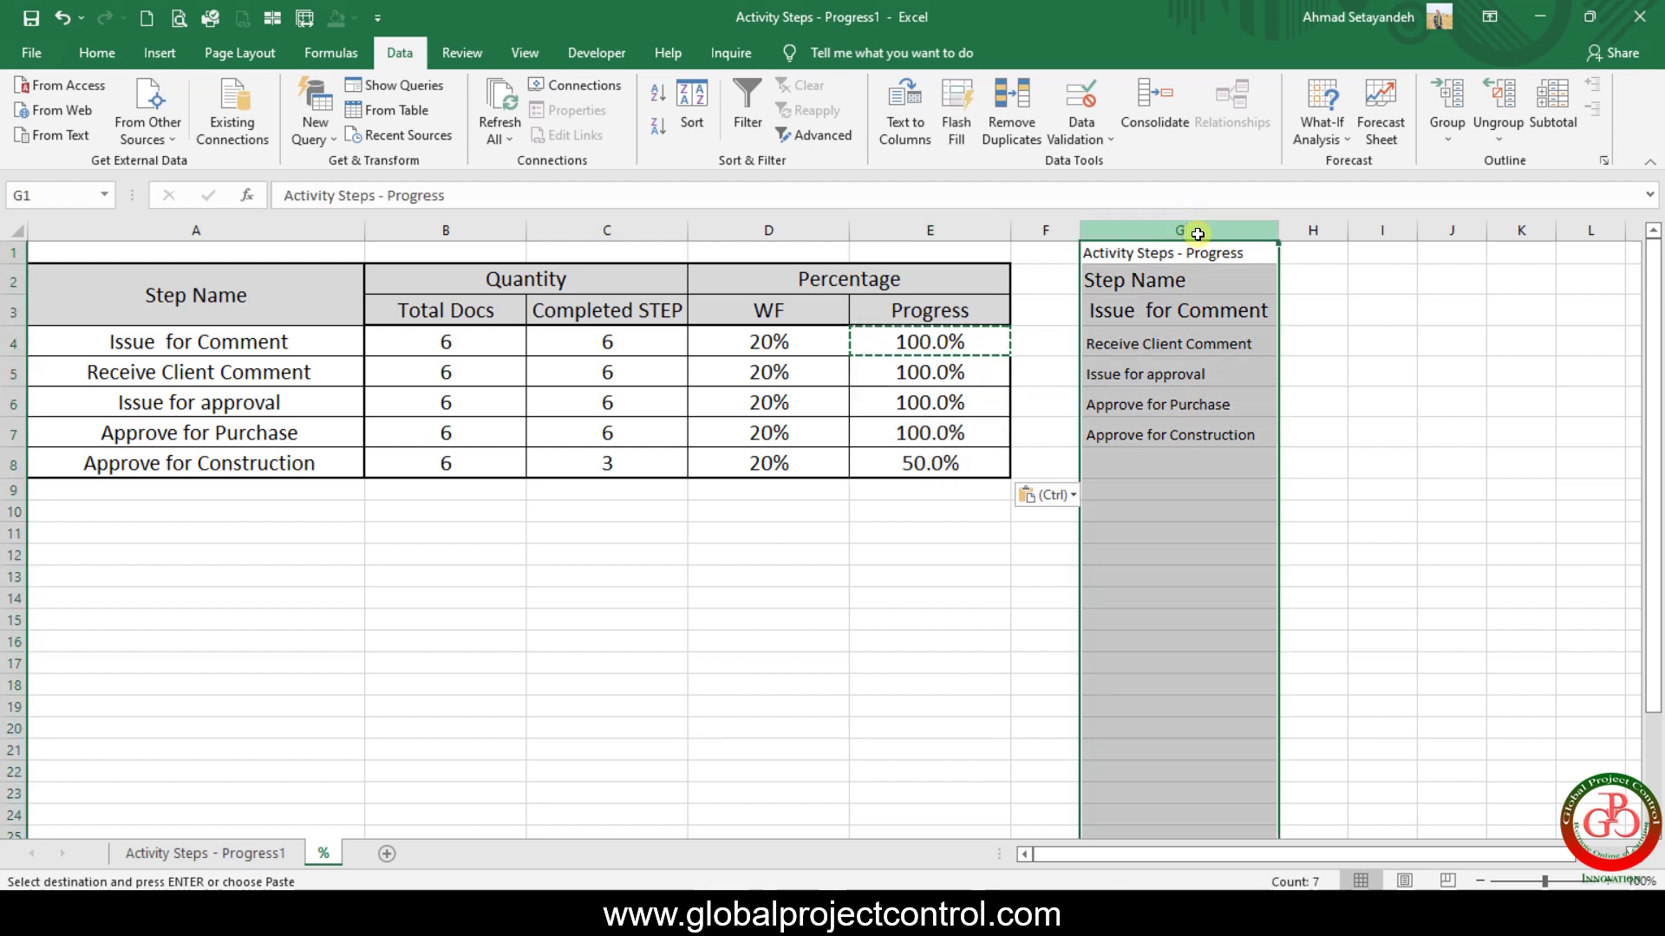
pyautogui.press('Delete')
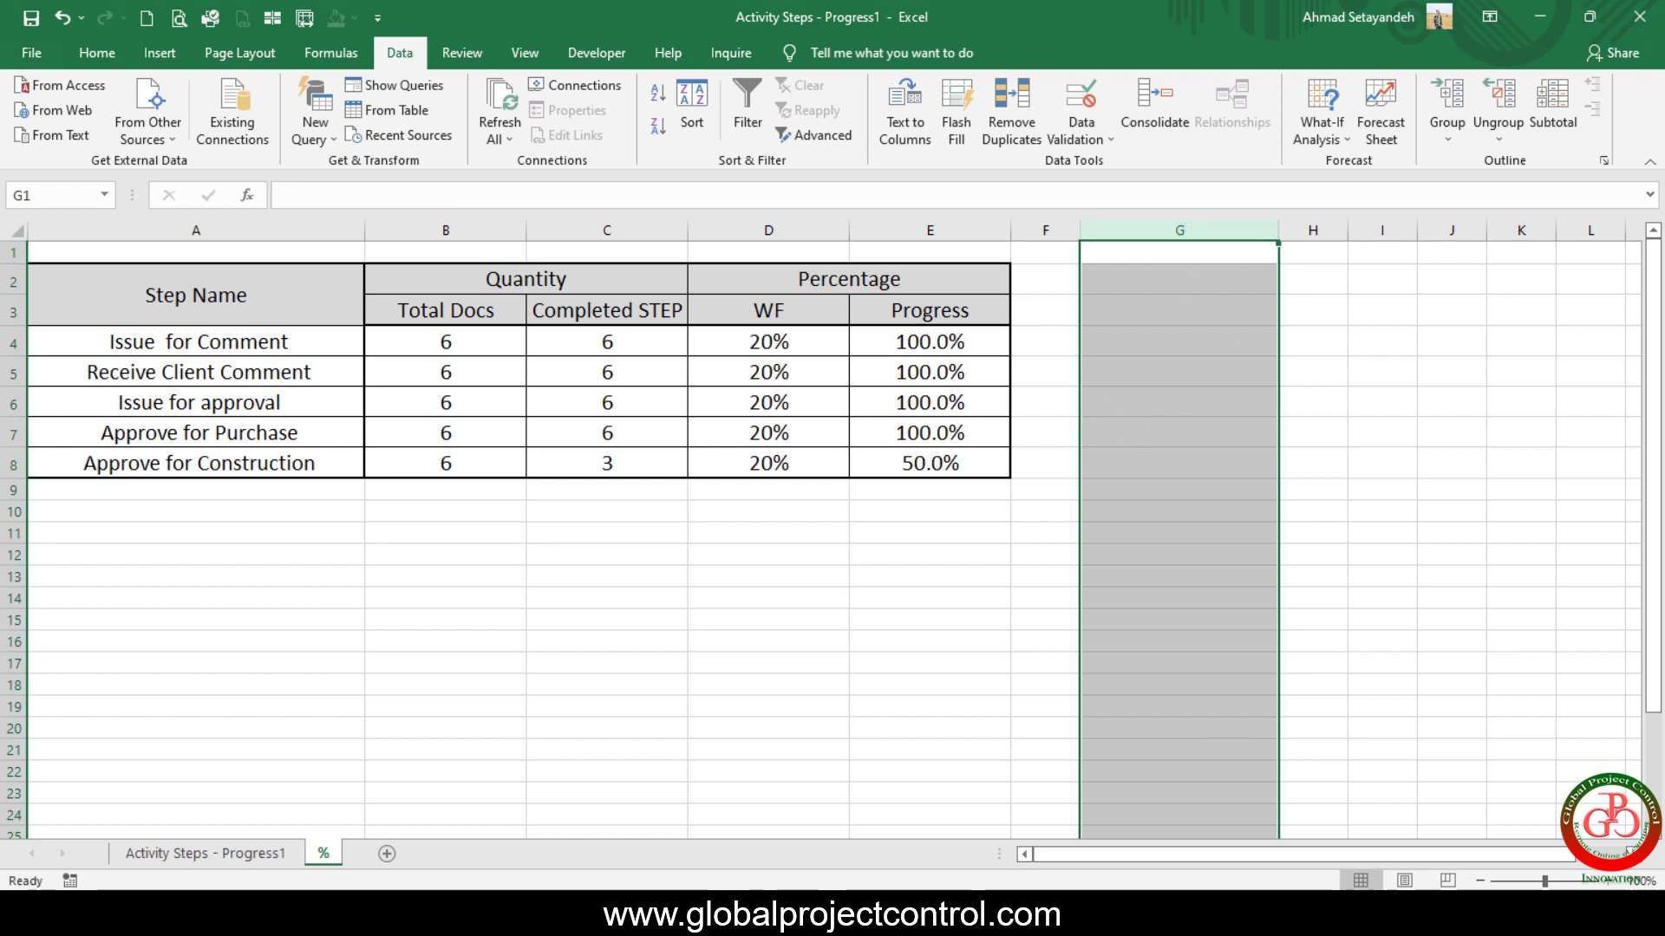
pyautogui.click(667, 656)
pyautogui.moveTo(891, 463); pyautogui.dragTo(257, 319)
pyautogui.click(445, 641)
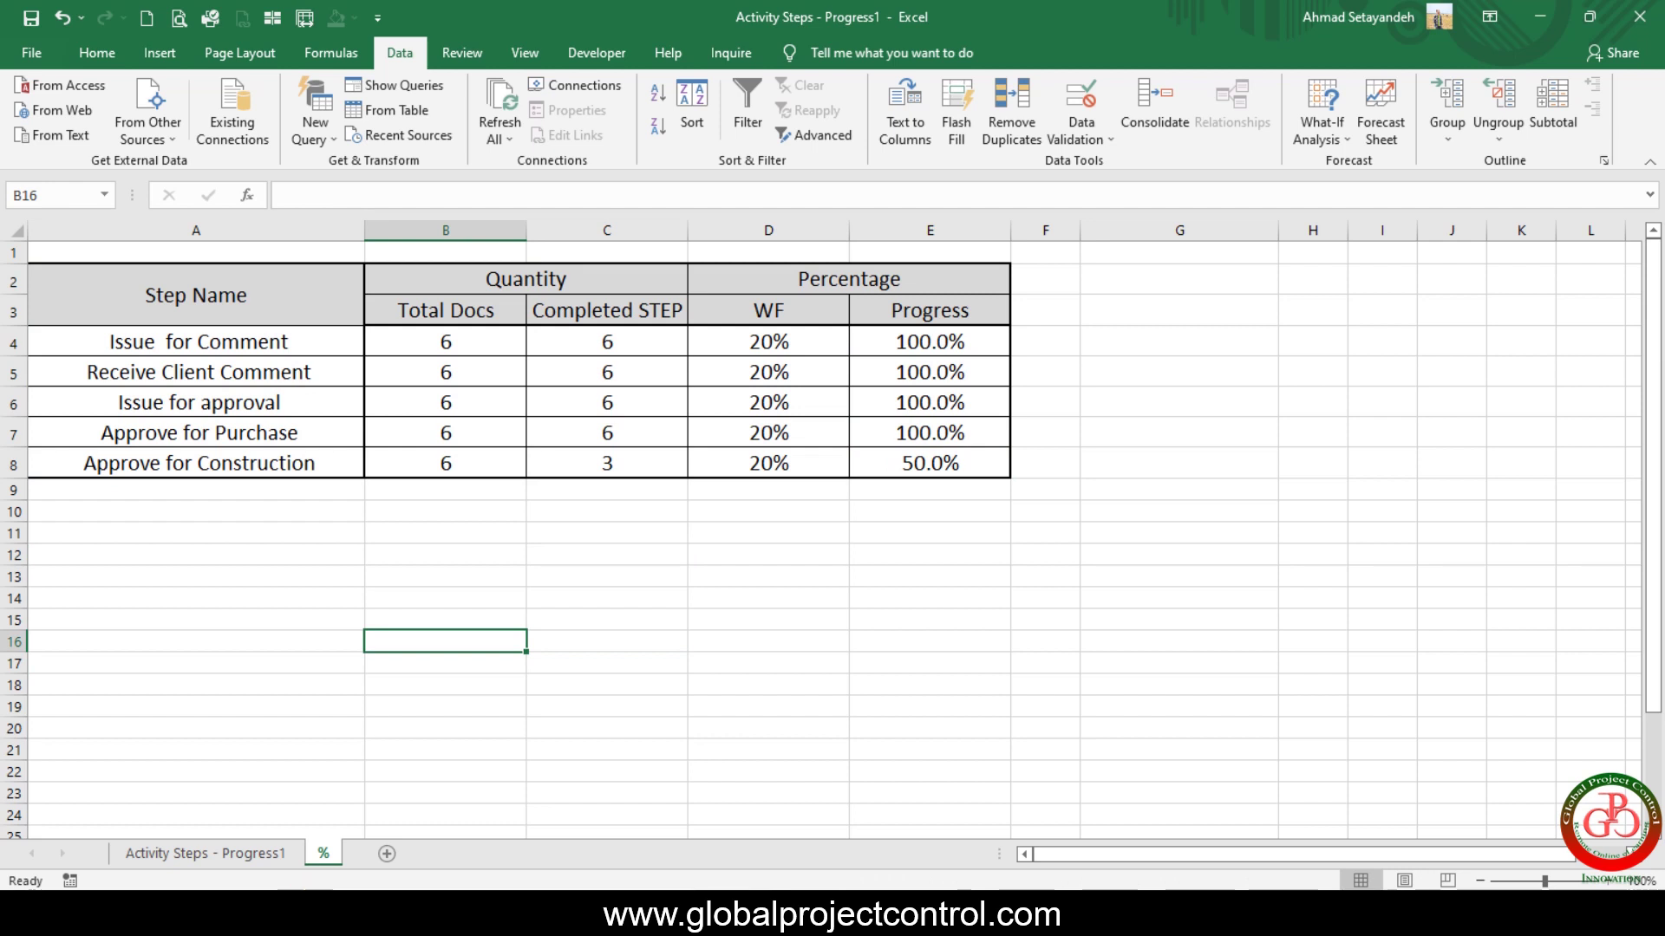
pyautogui.moveTo(565, 919)
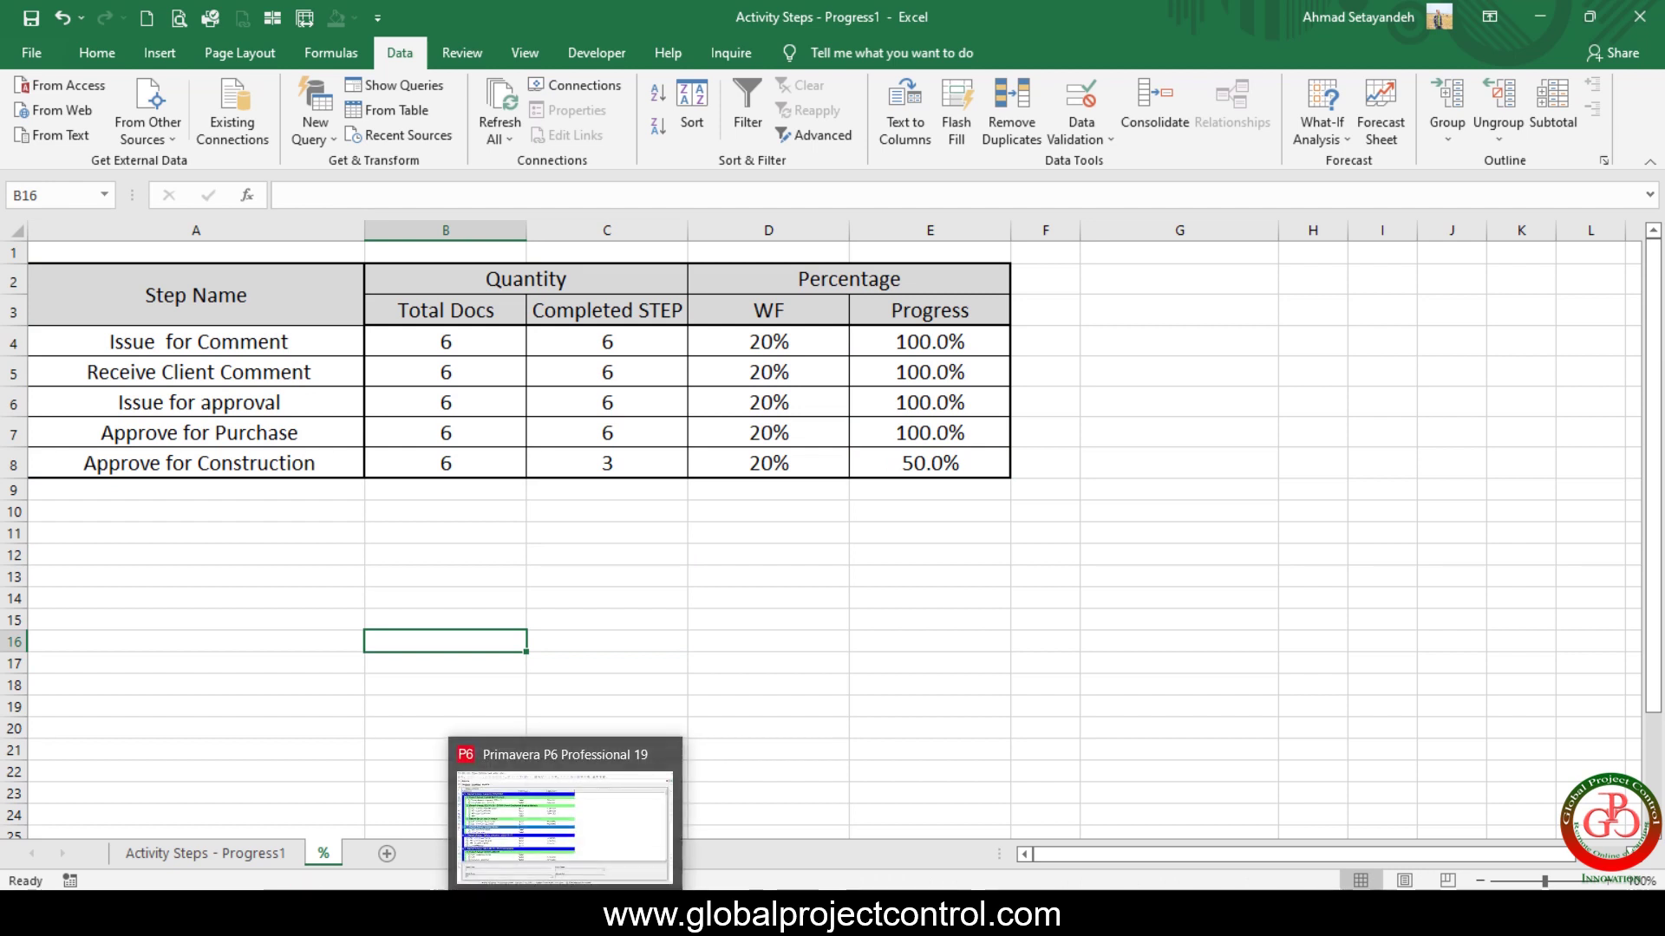
pyautogui.click(833, 558)
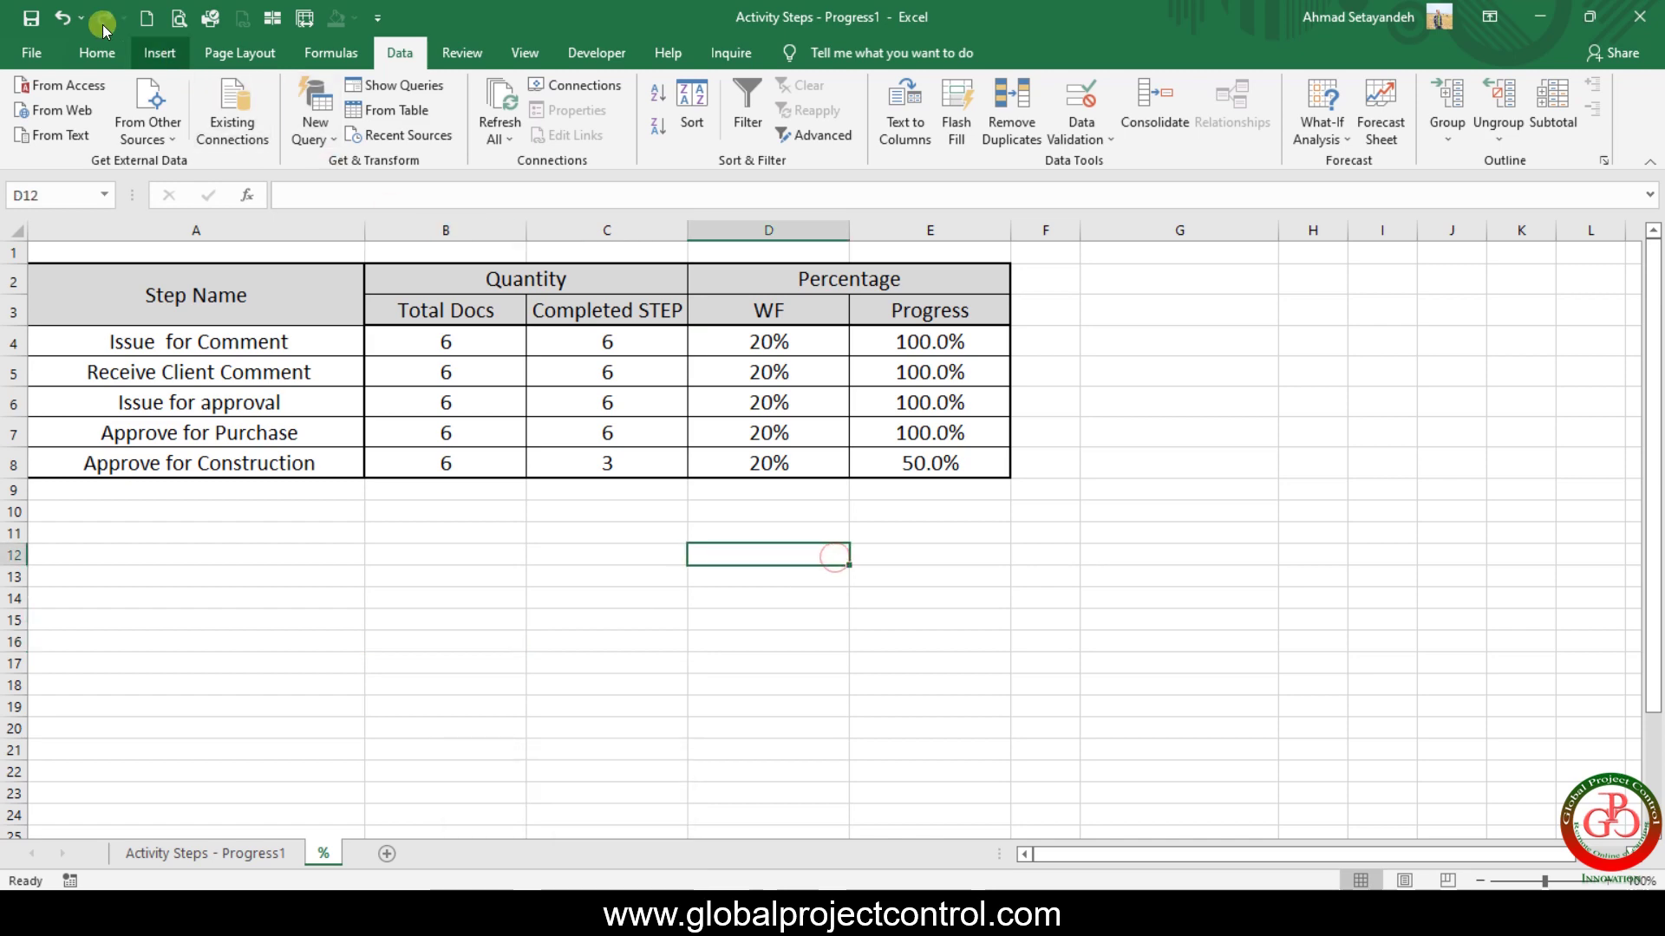
# Save the workbook in Excel Workbook format as Activity Steps - Progress1 in the Activity Step folder on the Desktop.
pyautogui.click(34, 54)
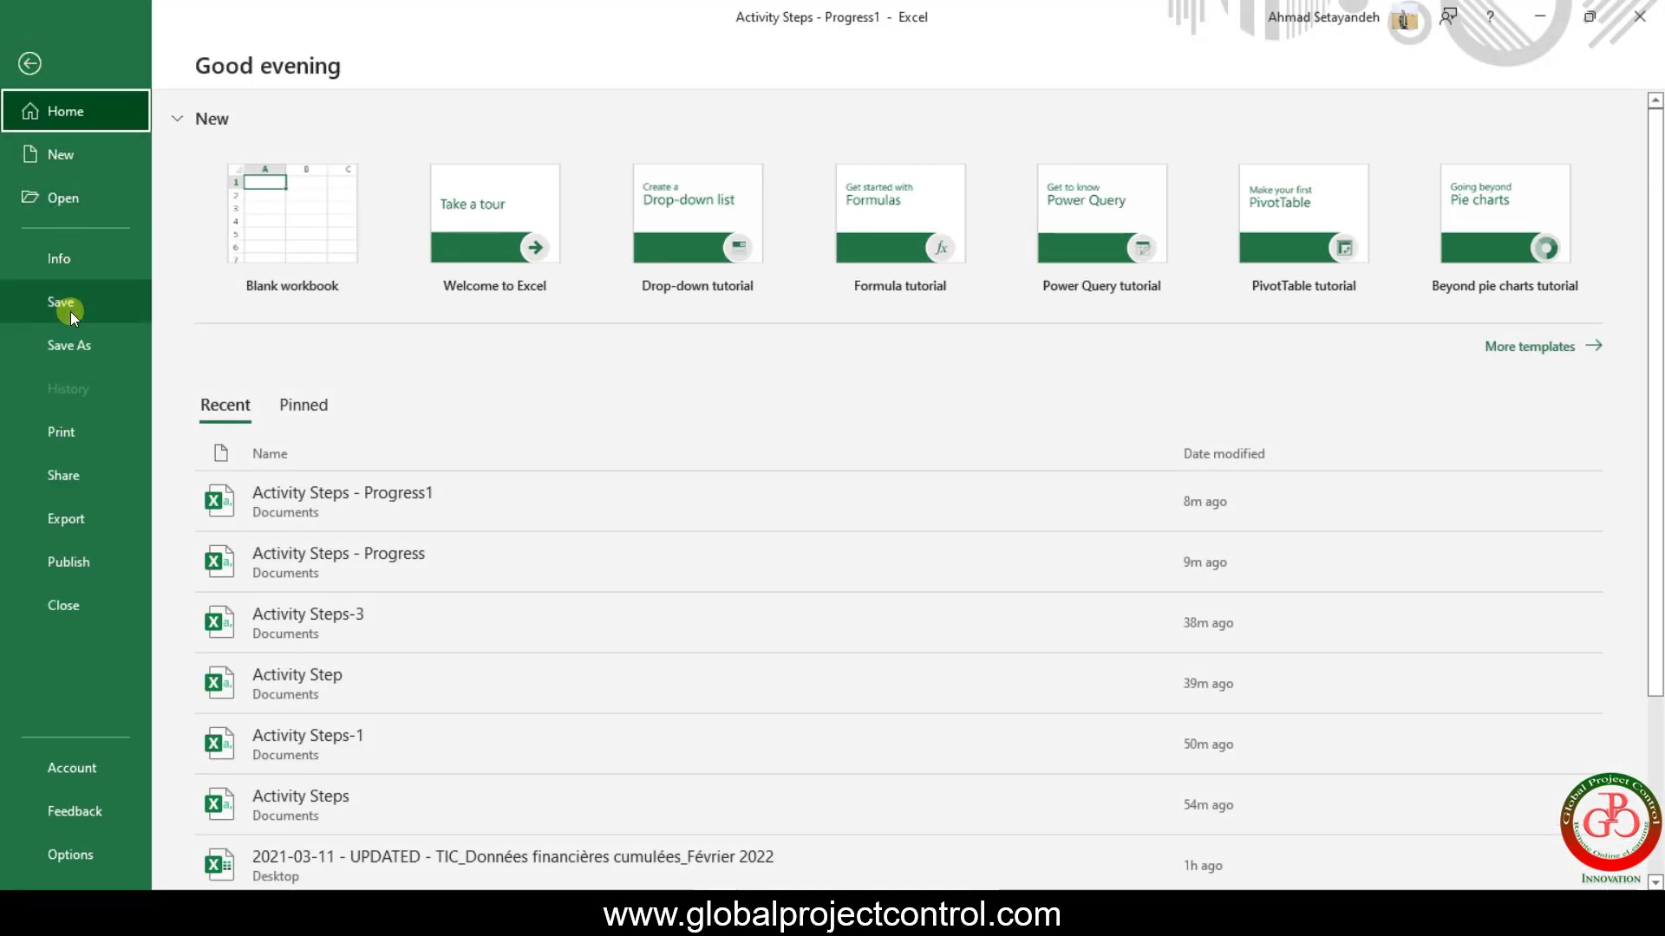
pyautogui.click(71, 303)
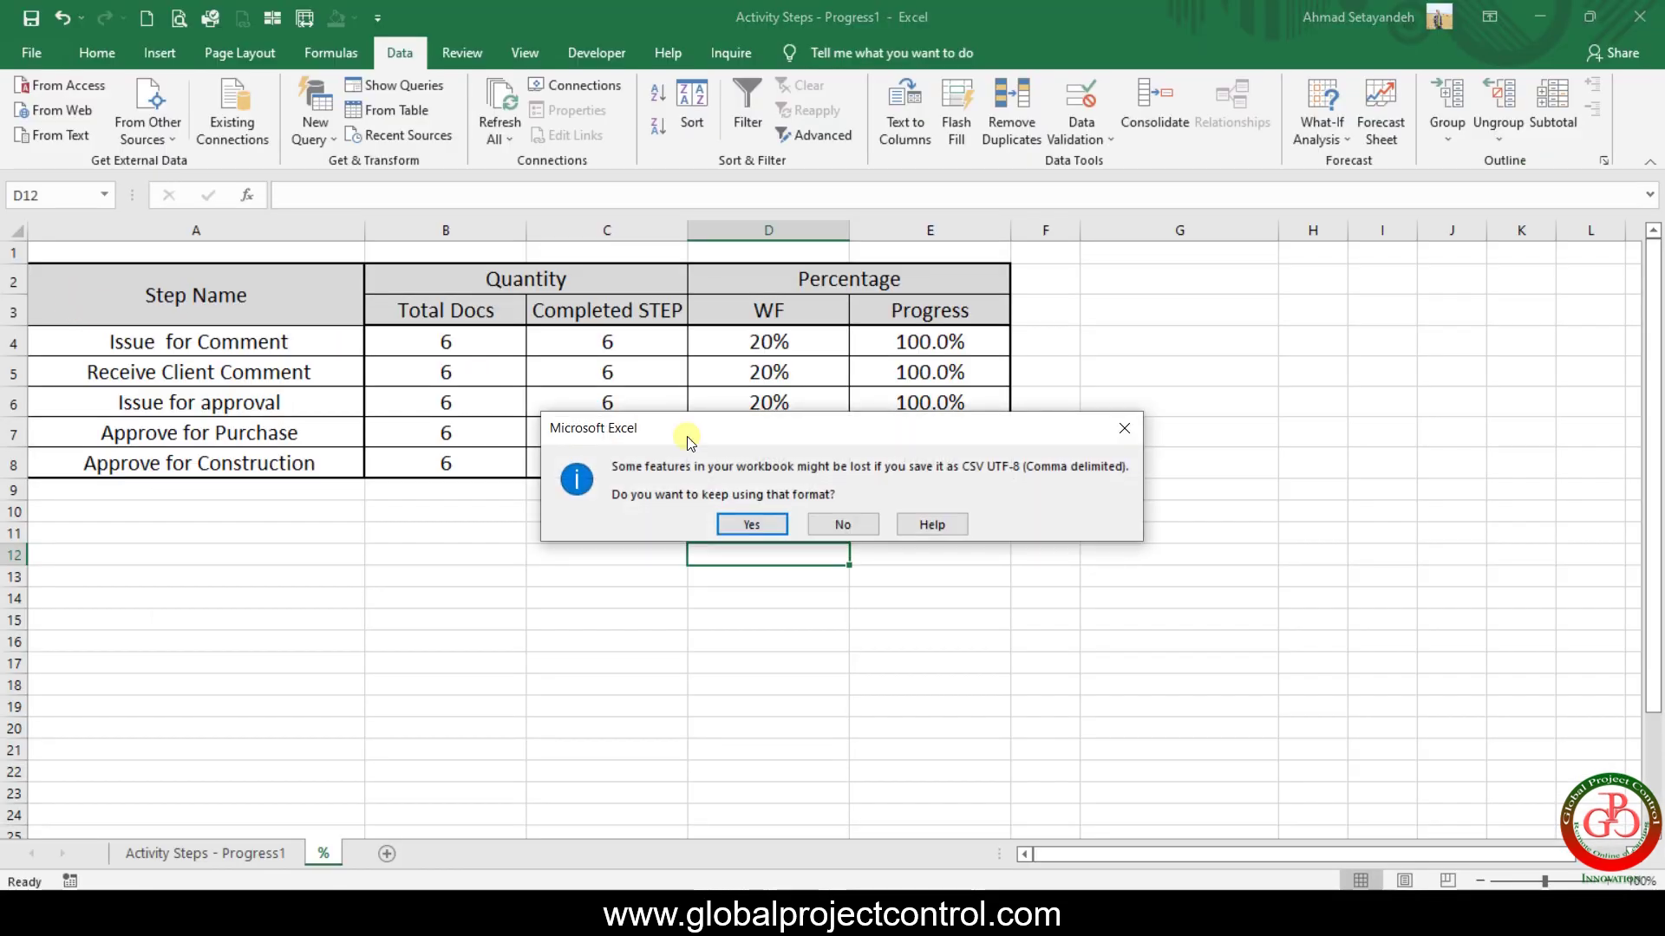
pyautogui.click(843, 525)
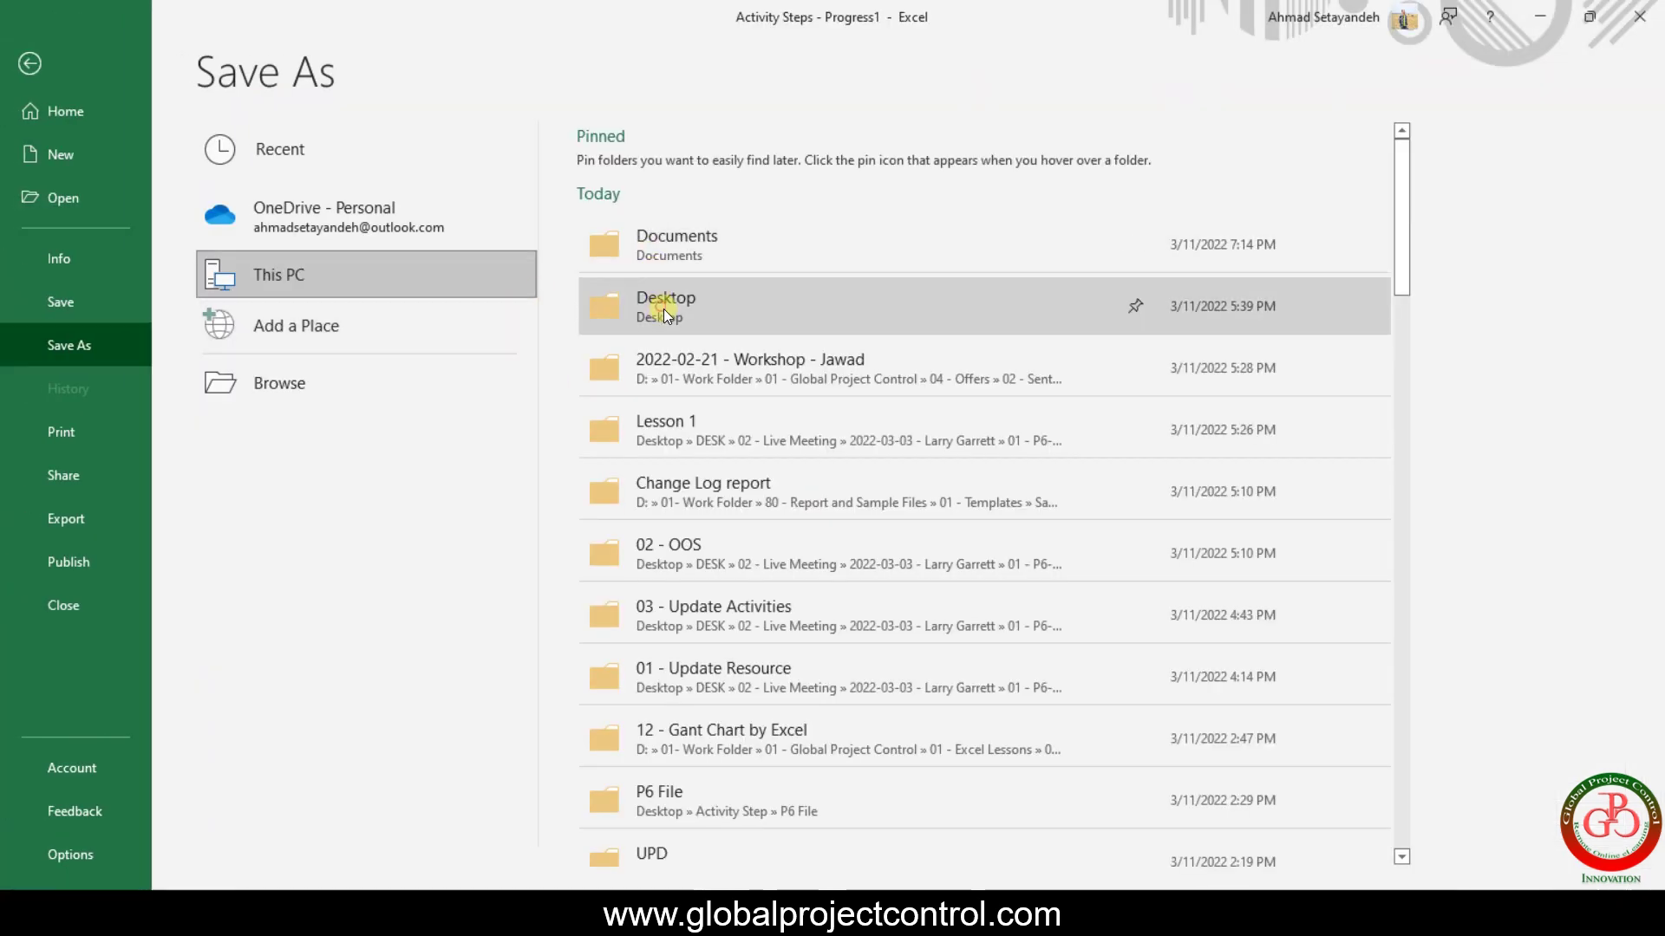
pyautogui.click(664, 309)
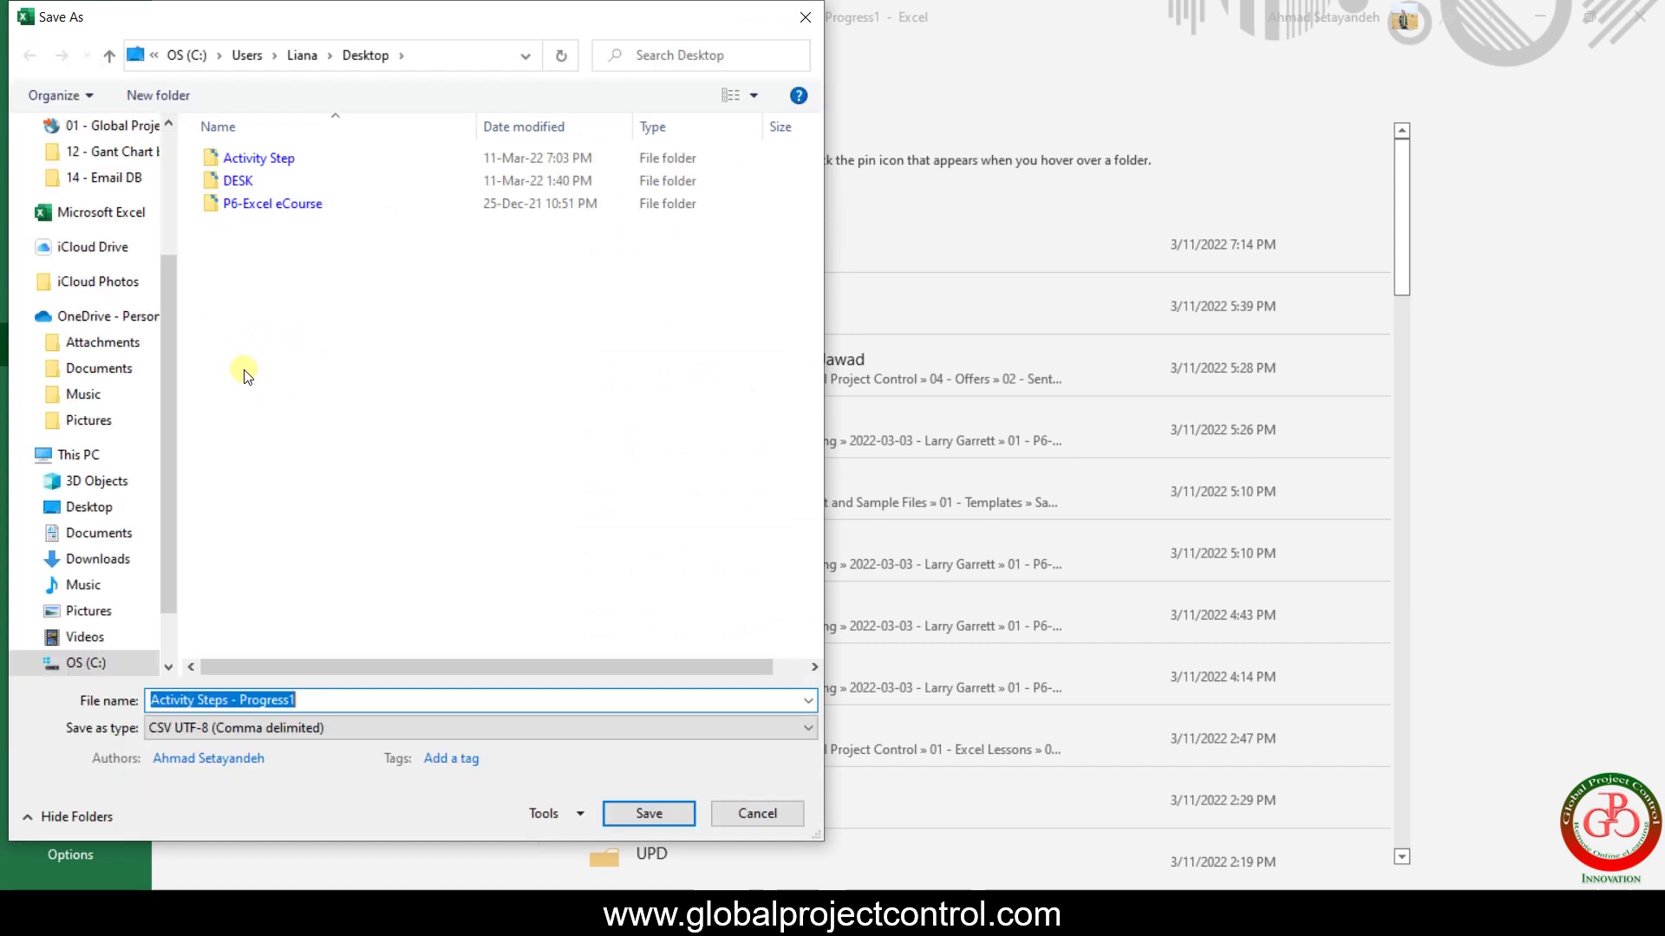
pyautogui.doubleClick(259, 161)
pyautogui.click(248, 728)
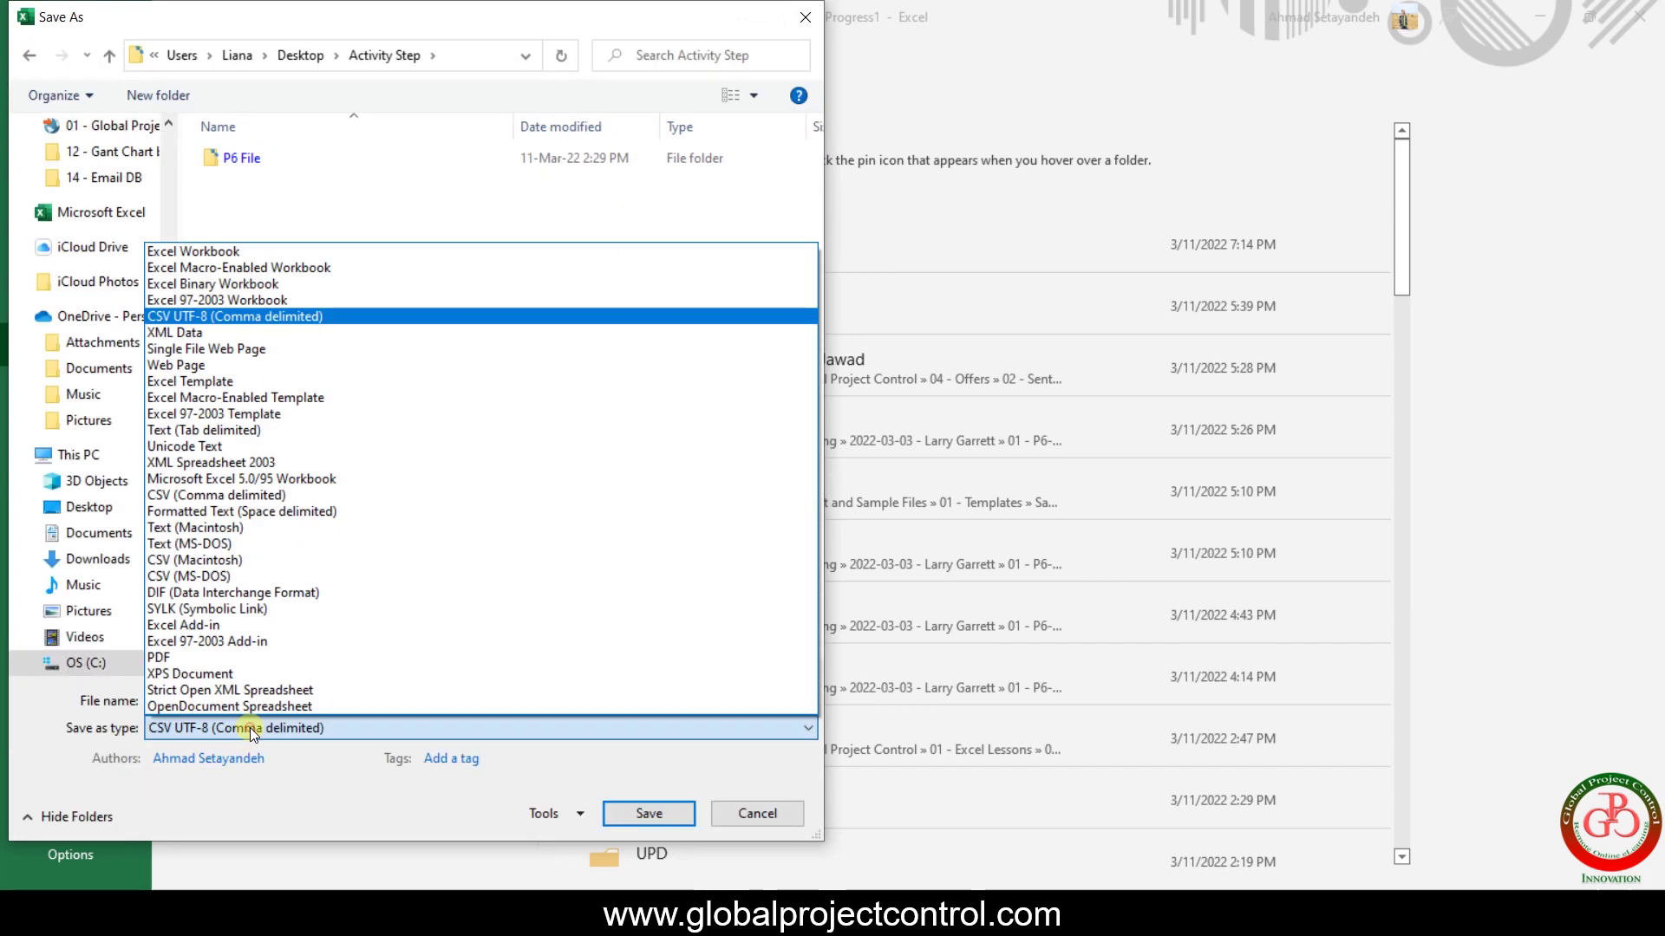
pyautogui.click(273, 252)
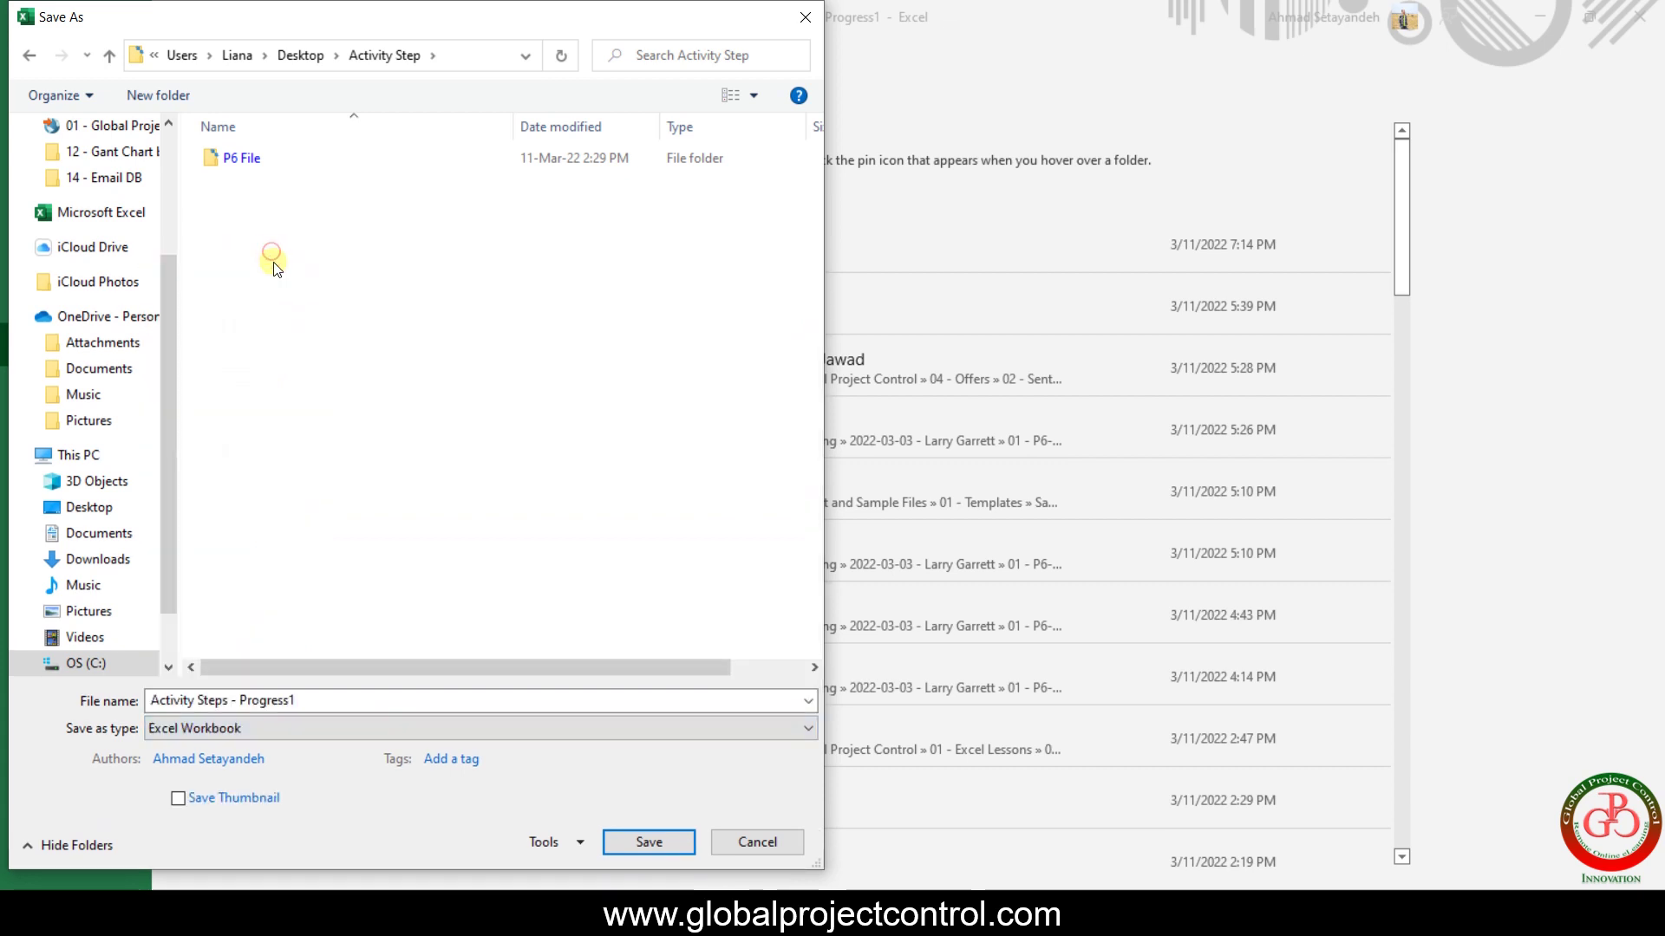
pyautogui.click(312, 699)
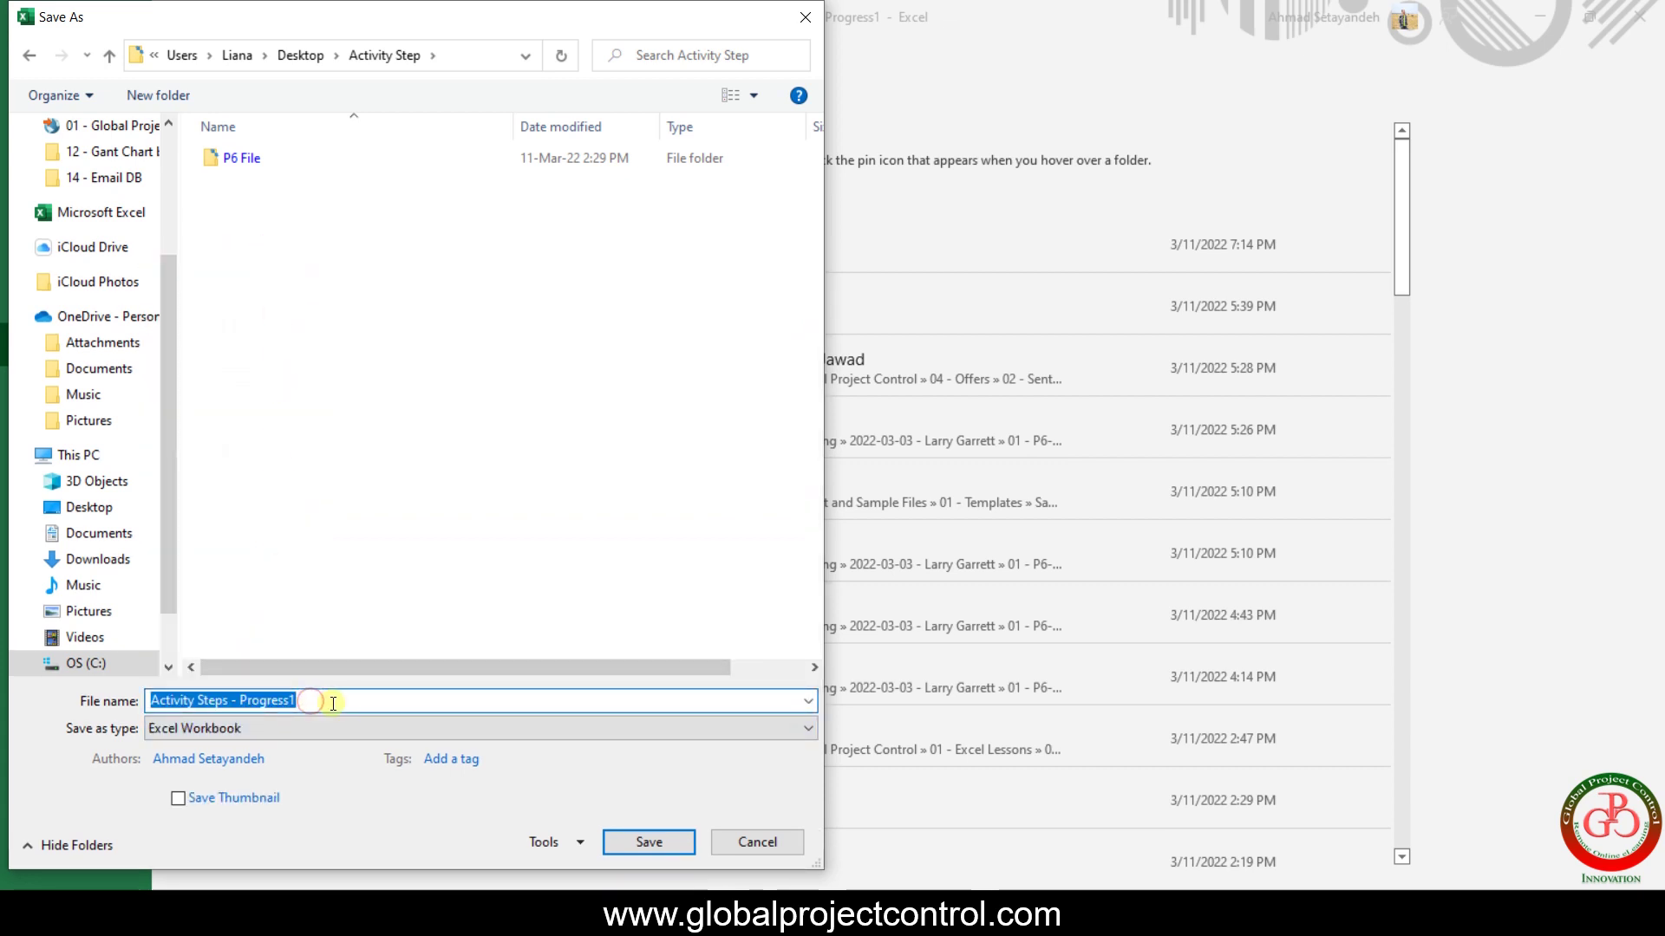
pyautogui.click(648, 843)
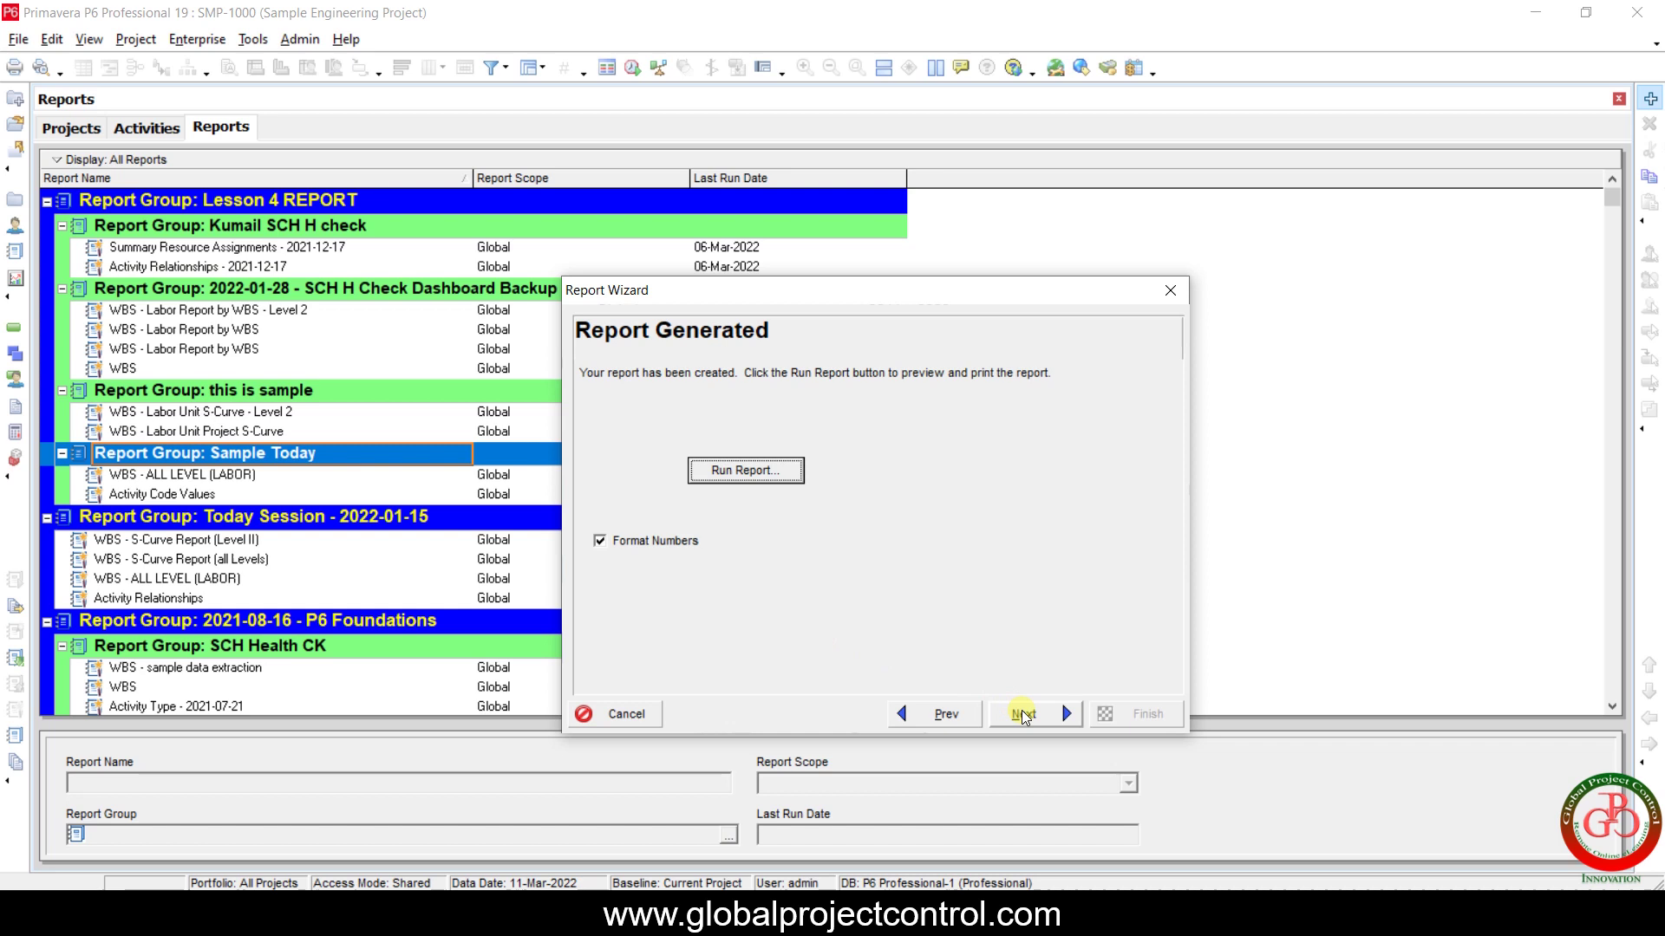
# Switch to Primavera P6, save the Activity Steps - Progress report and finish the Report Wizard.
pyautogui.click(1023, 713)
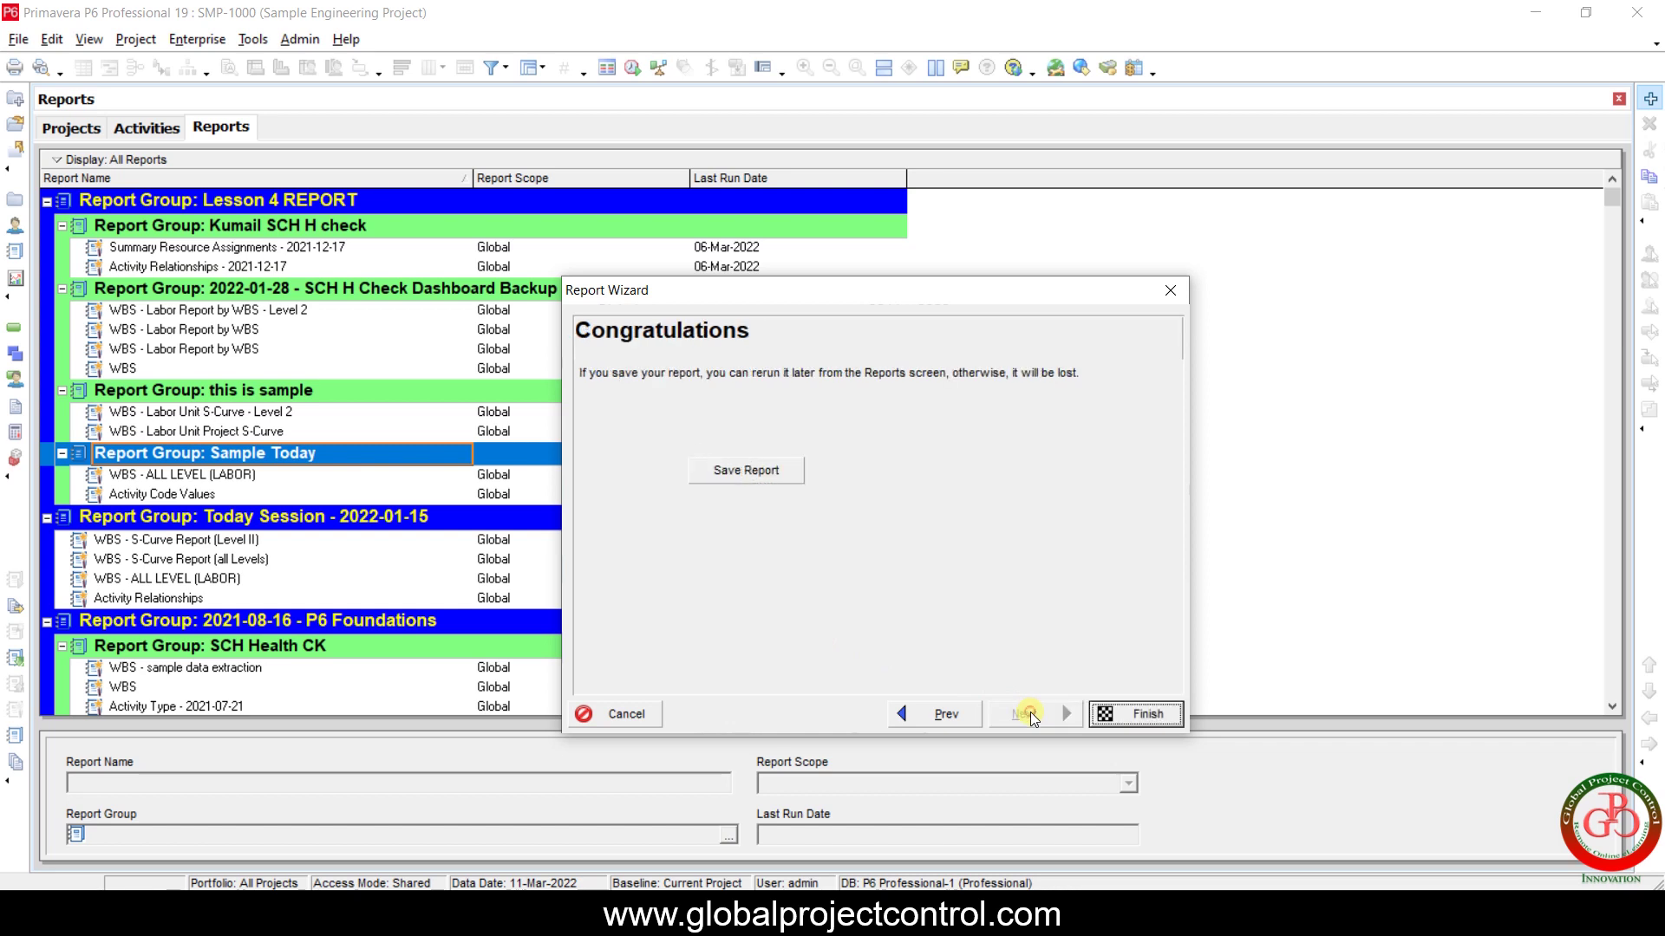
pyautogui.click(776, 470)
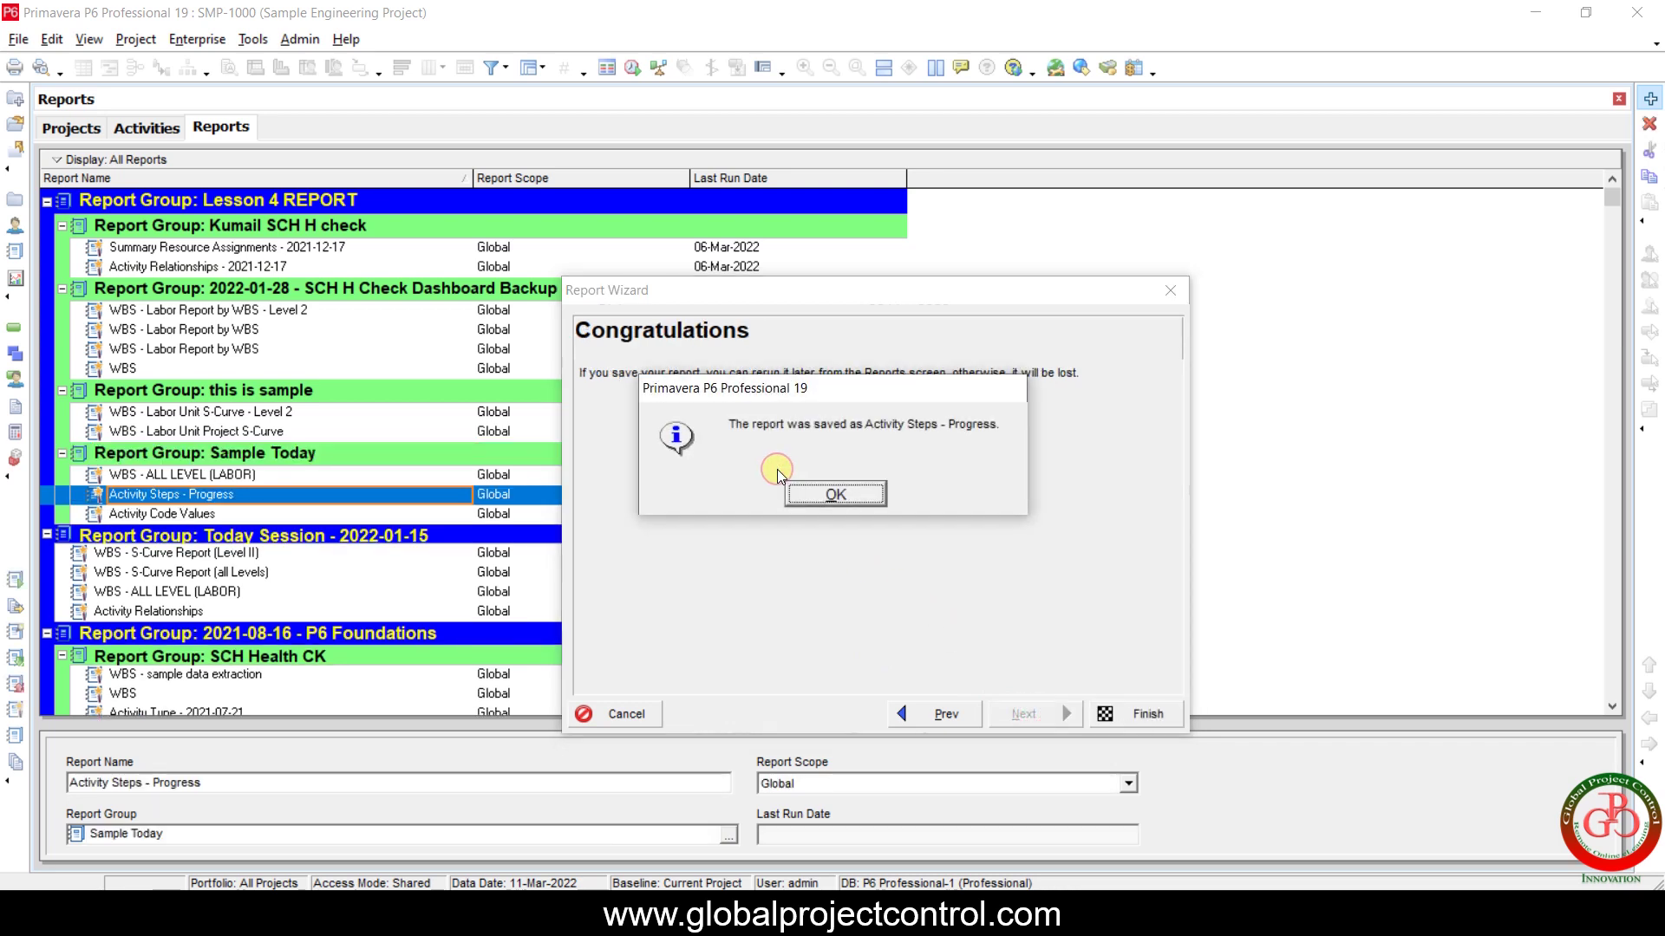
pyautogui.click(806, 492)
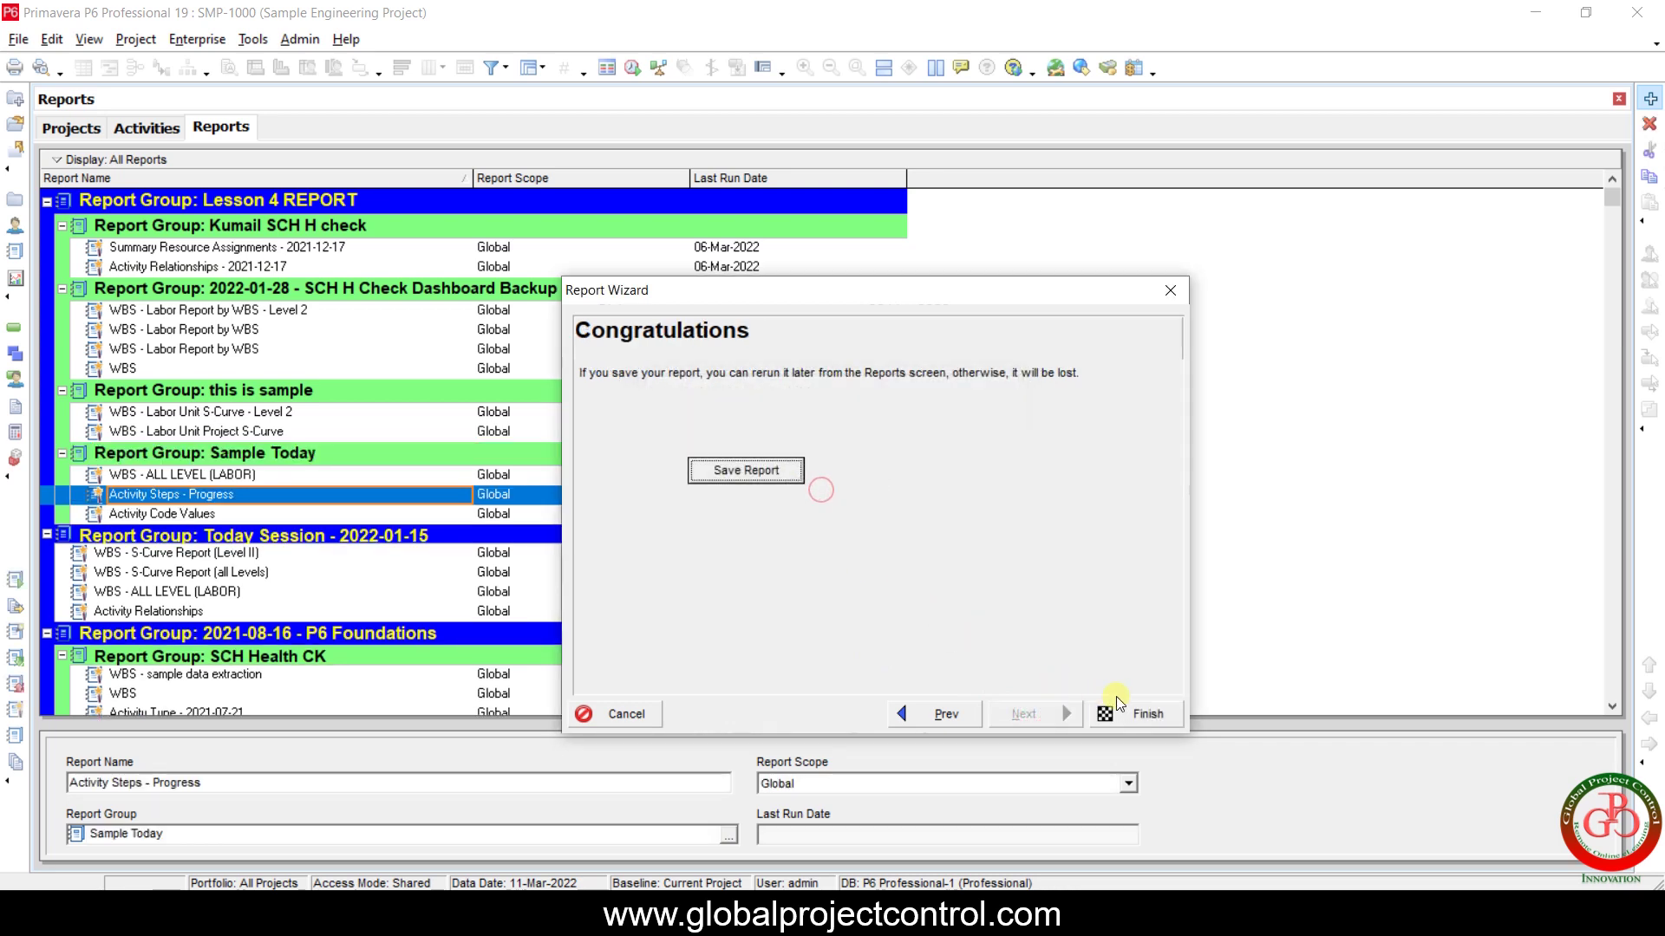
pyautogui.click(1131, 713)
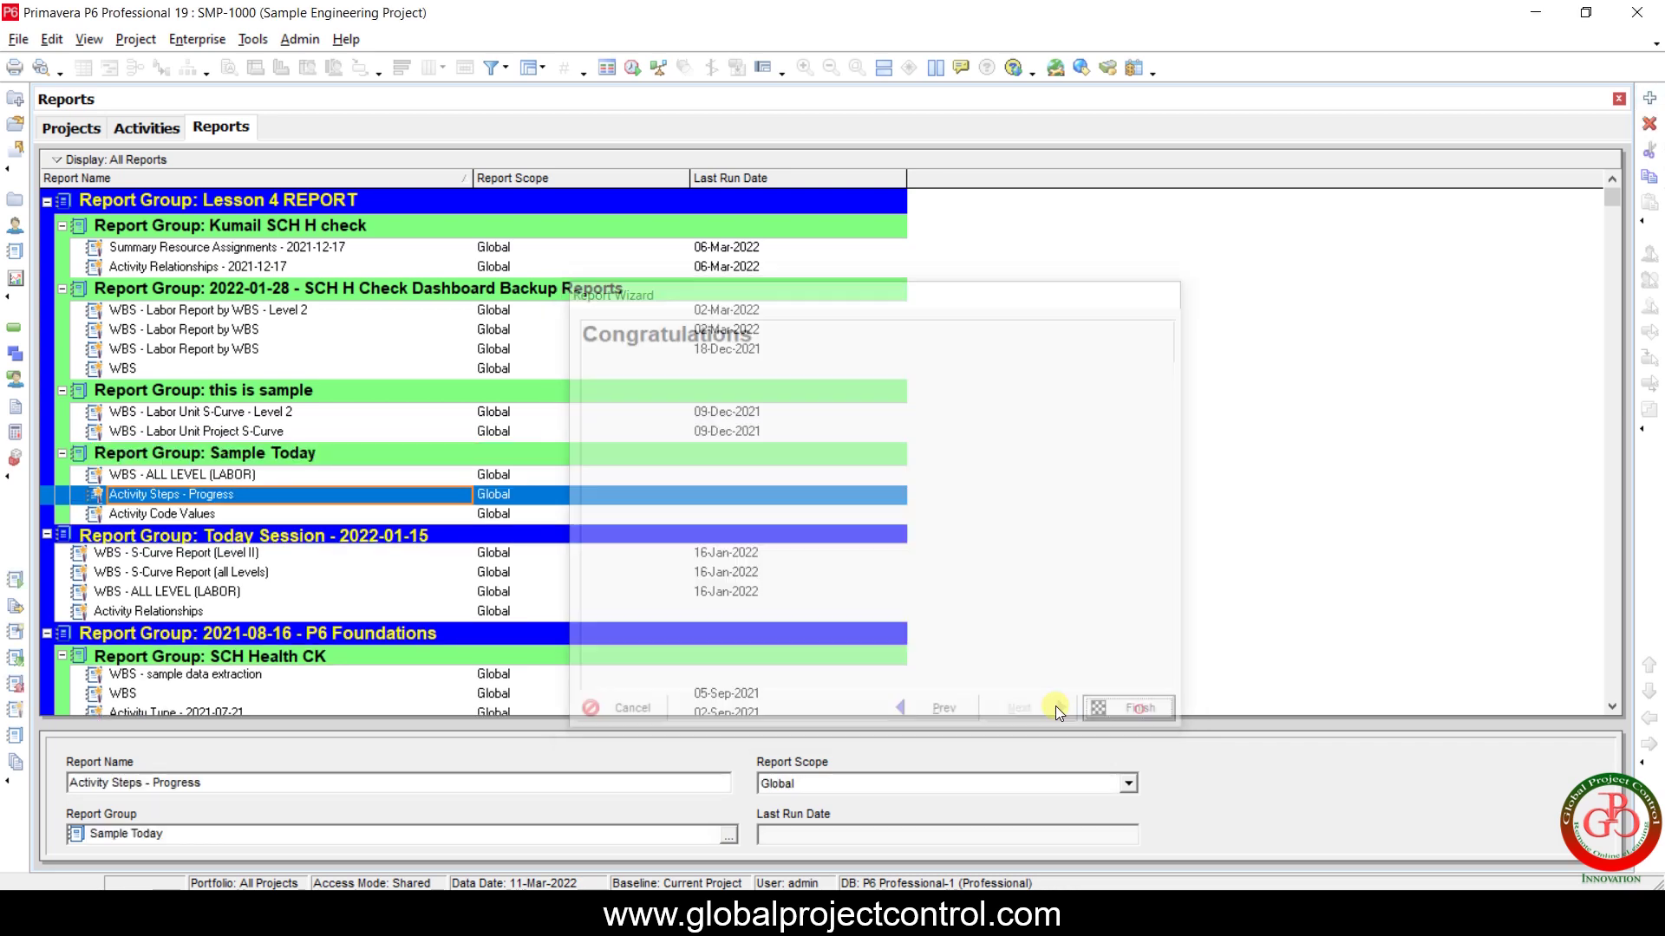
# Copy the Electrical WBS element and paste it under SMP-1000 with all WBS and activity options, incrementing activity IDs by 10.
pyautogui.click(14, 326)
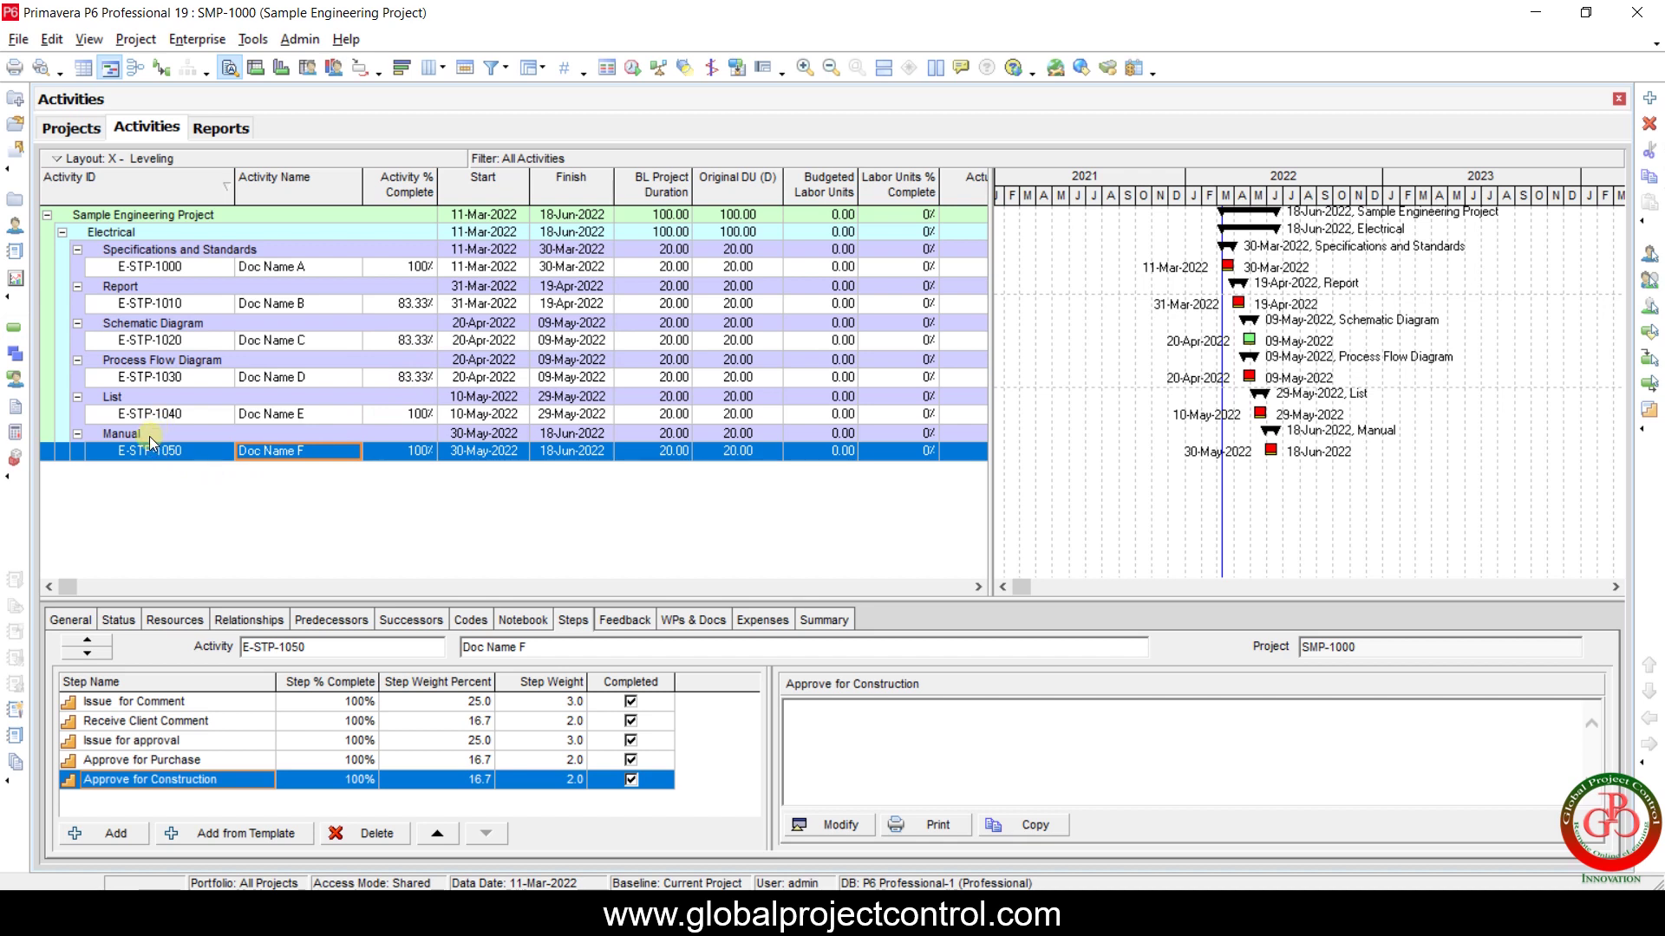
pyautogui.click(121, 231)
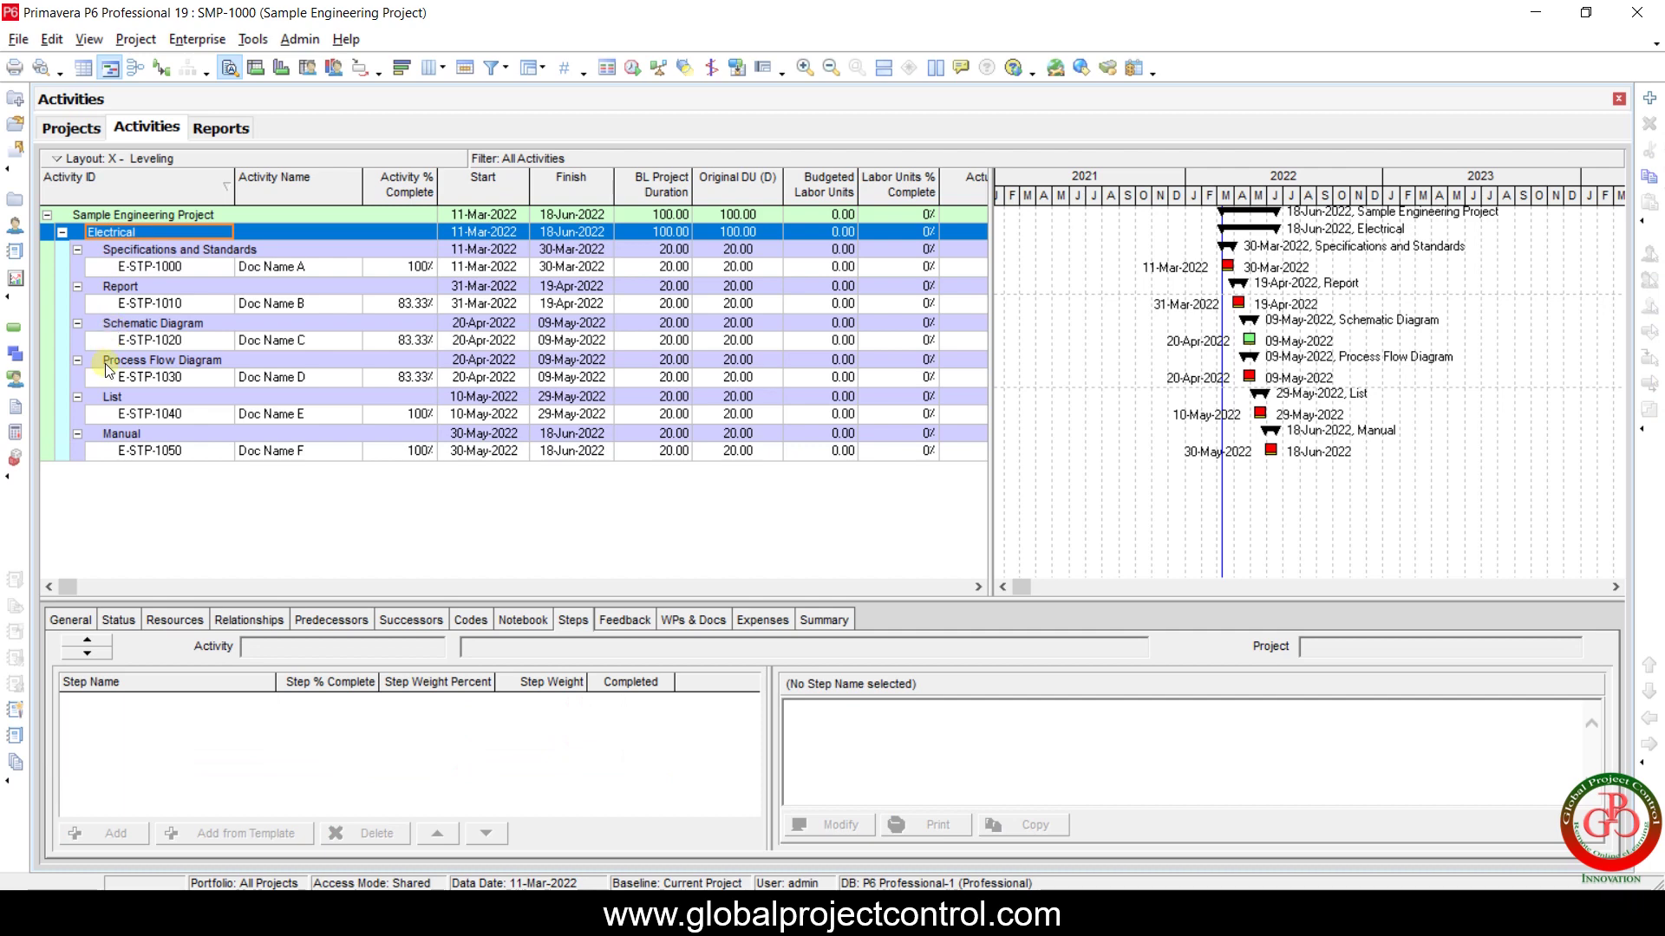
pyautogui.click(16, 357)
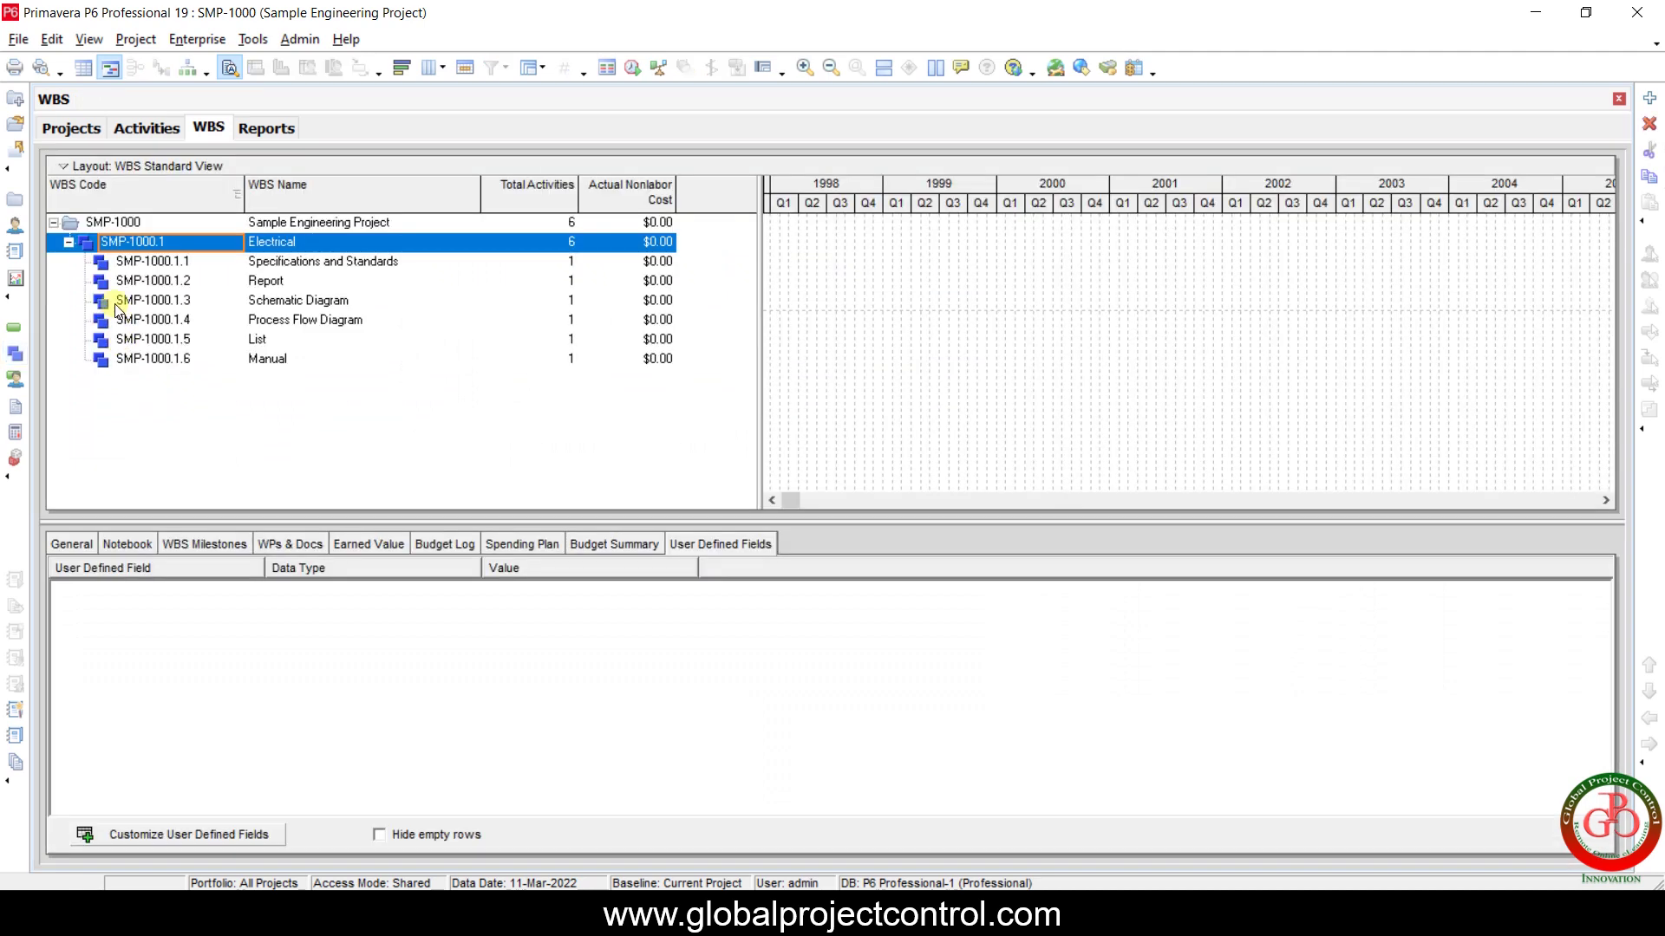
pyautogui.rightClick(111, 242)
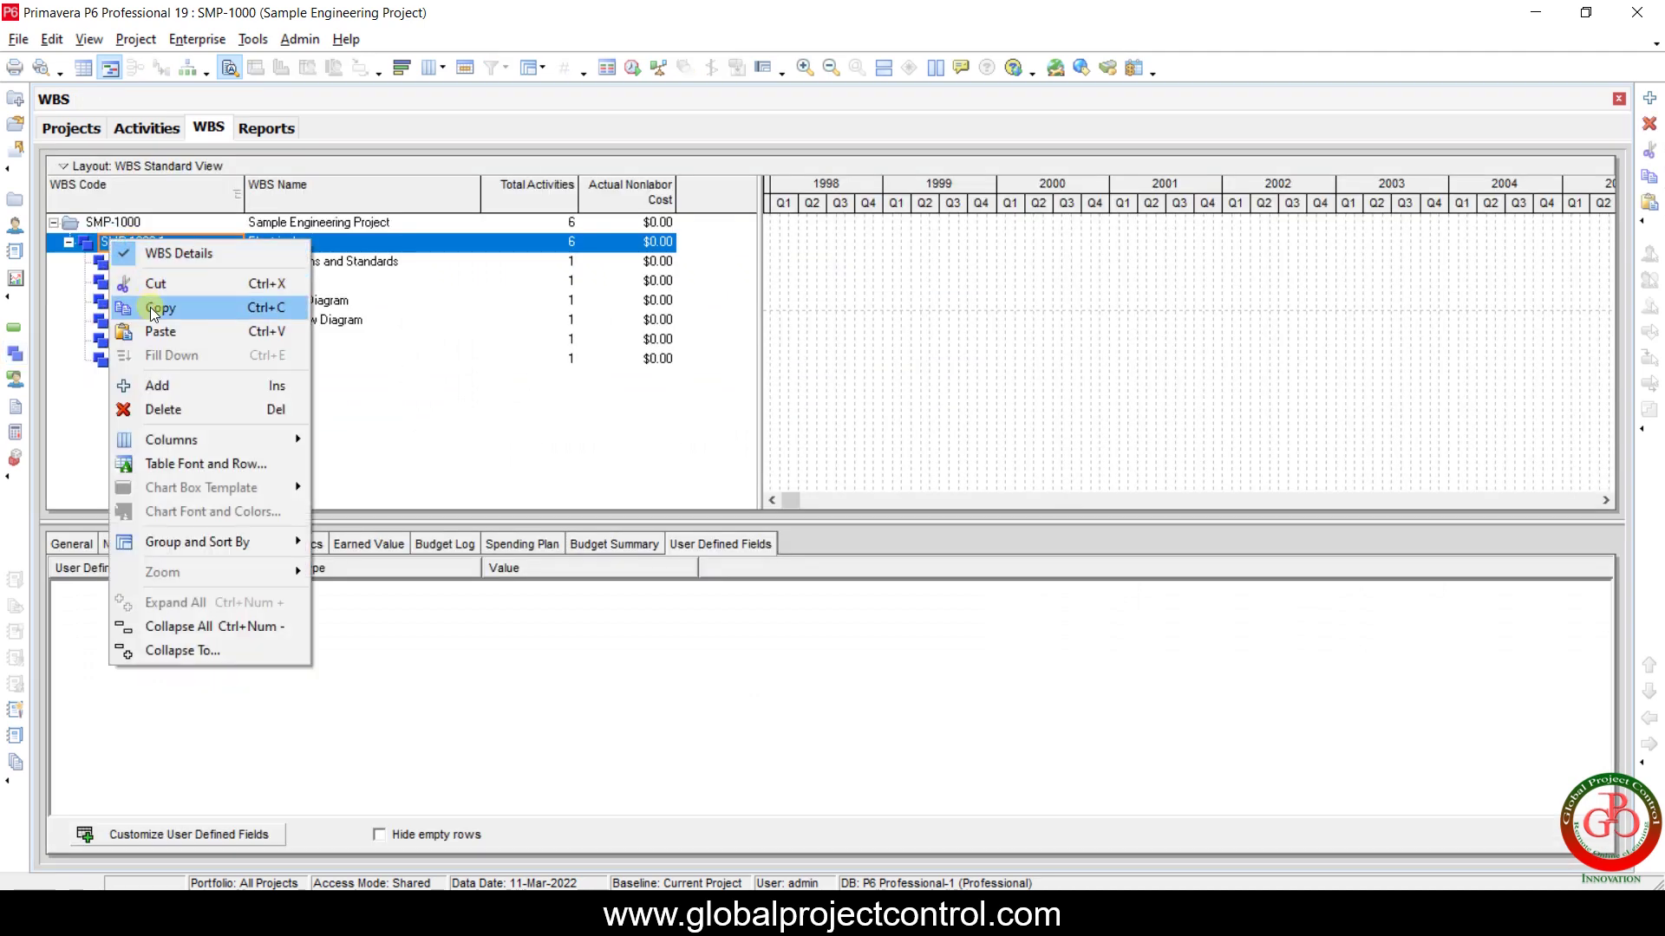
pyautogui.click(149, 307)
pyautogui.click(111, 223)
pyautogui.rightClick(111, 223)
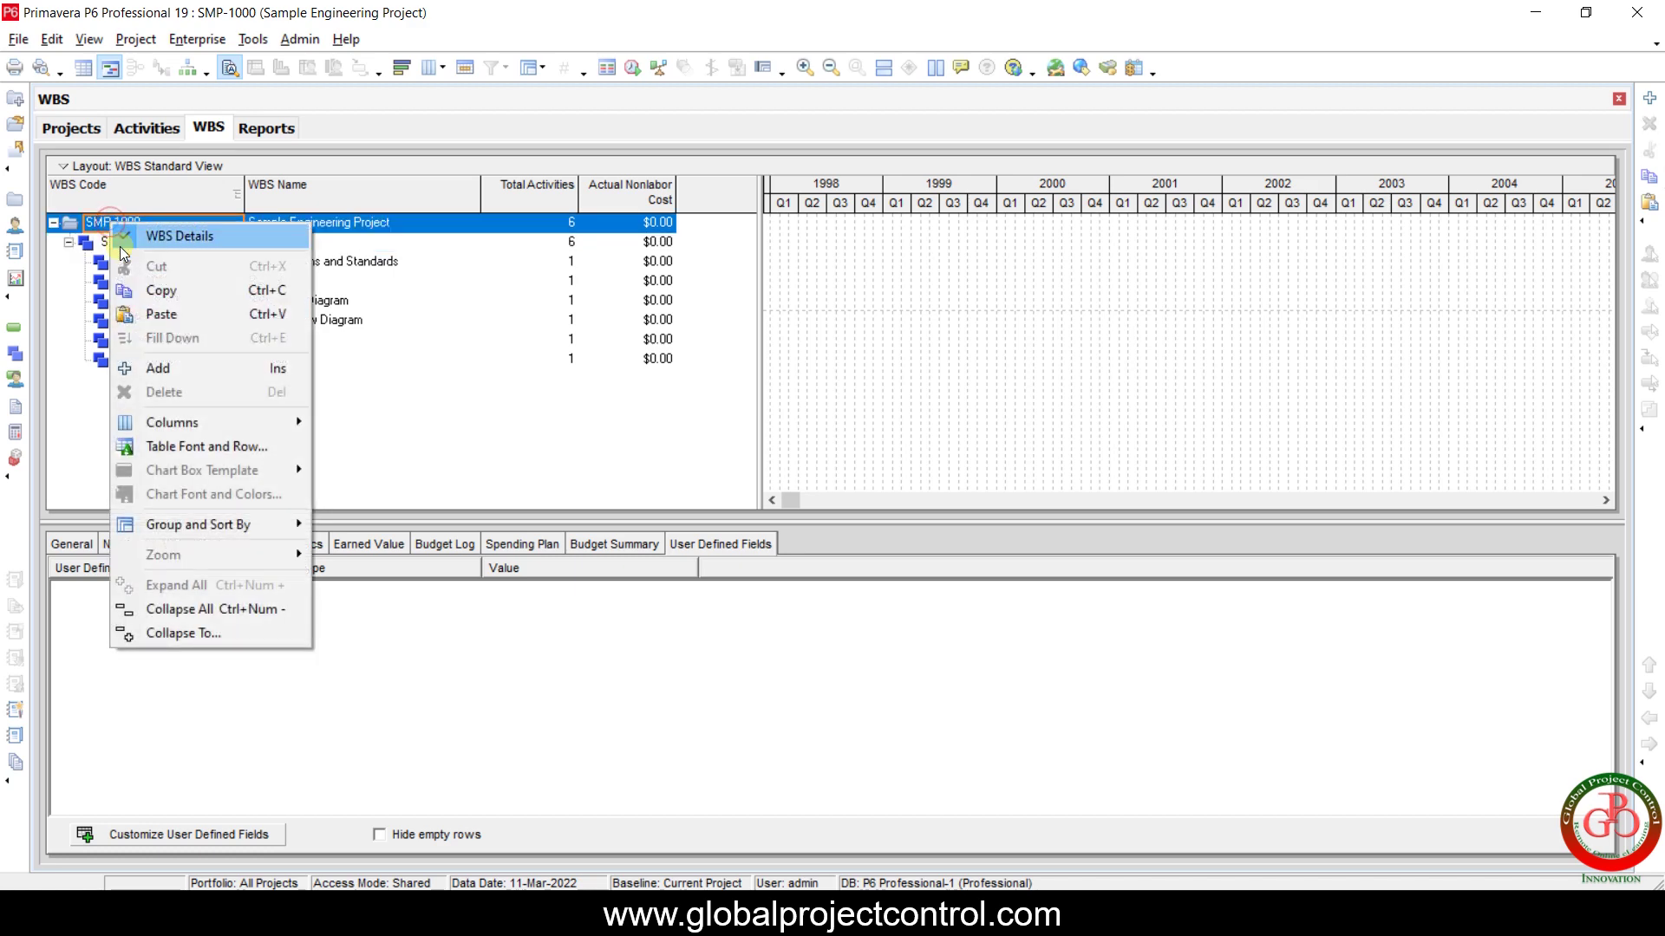
pyautogui.click(160, 317)
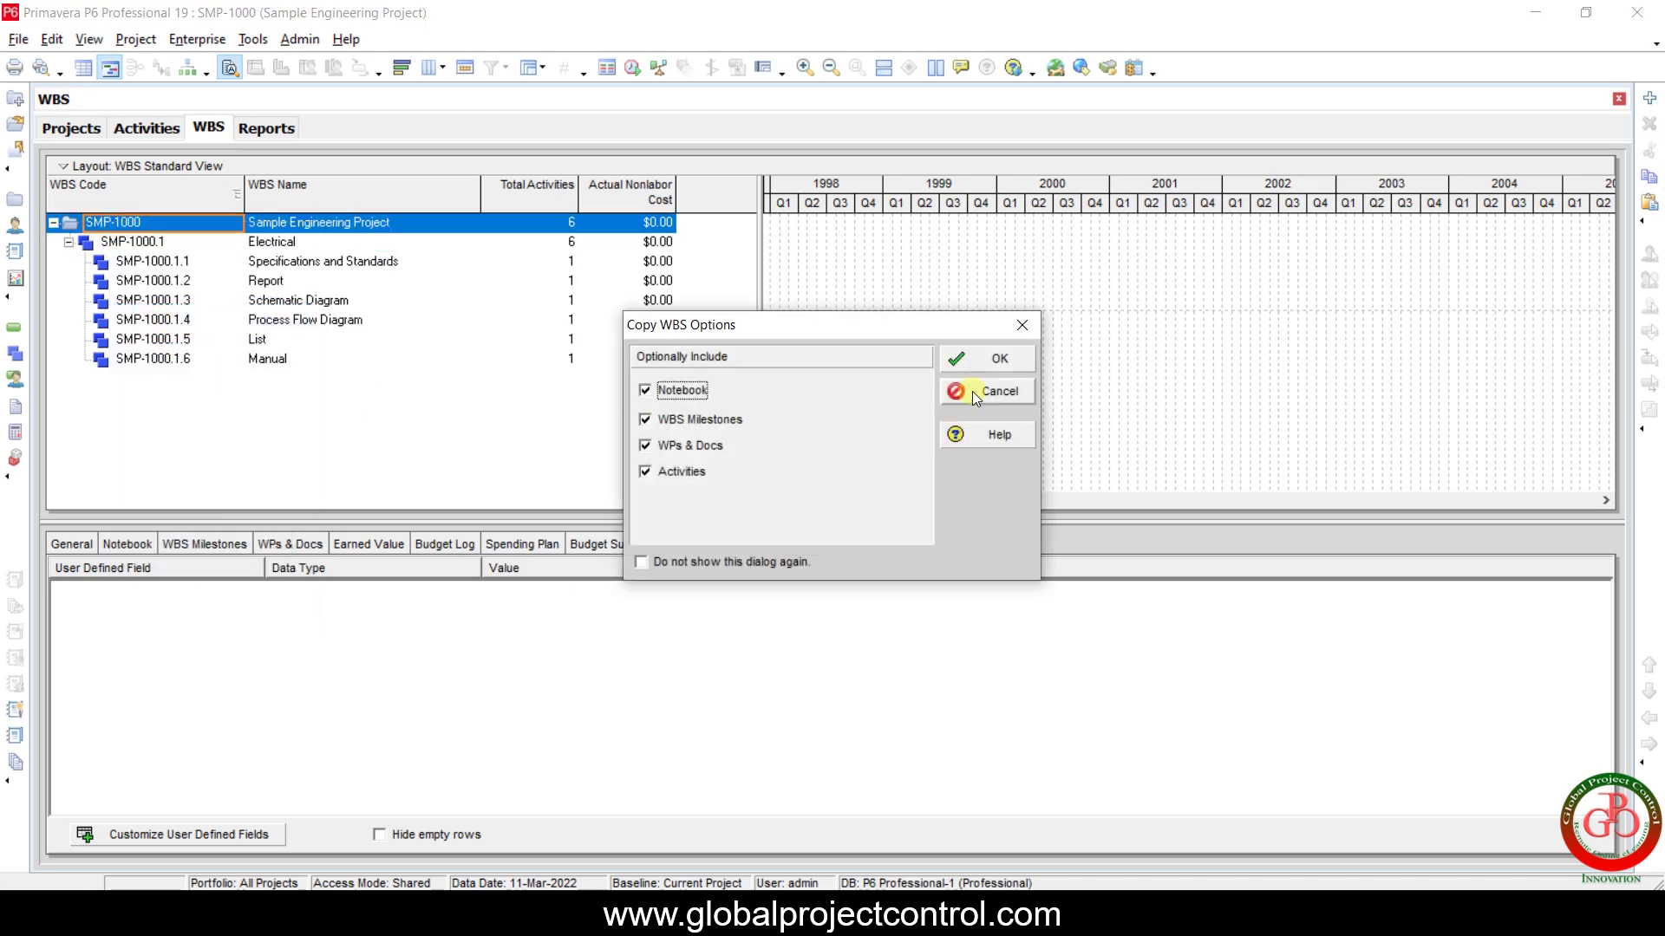
pyautogui.click(978, 355)
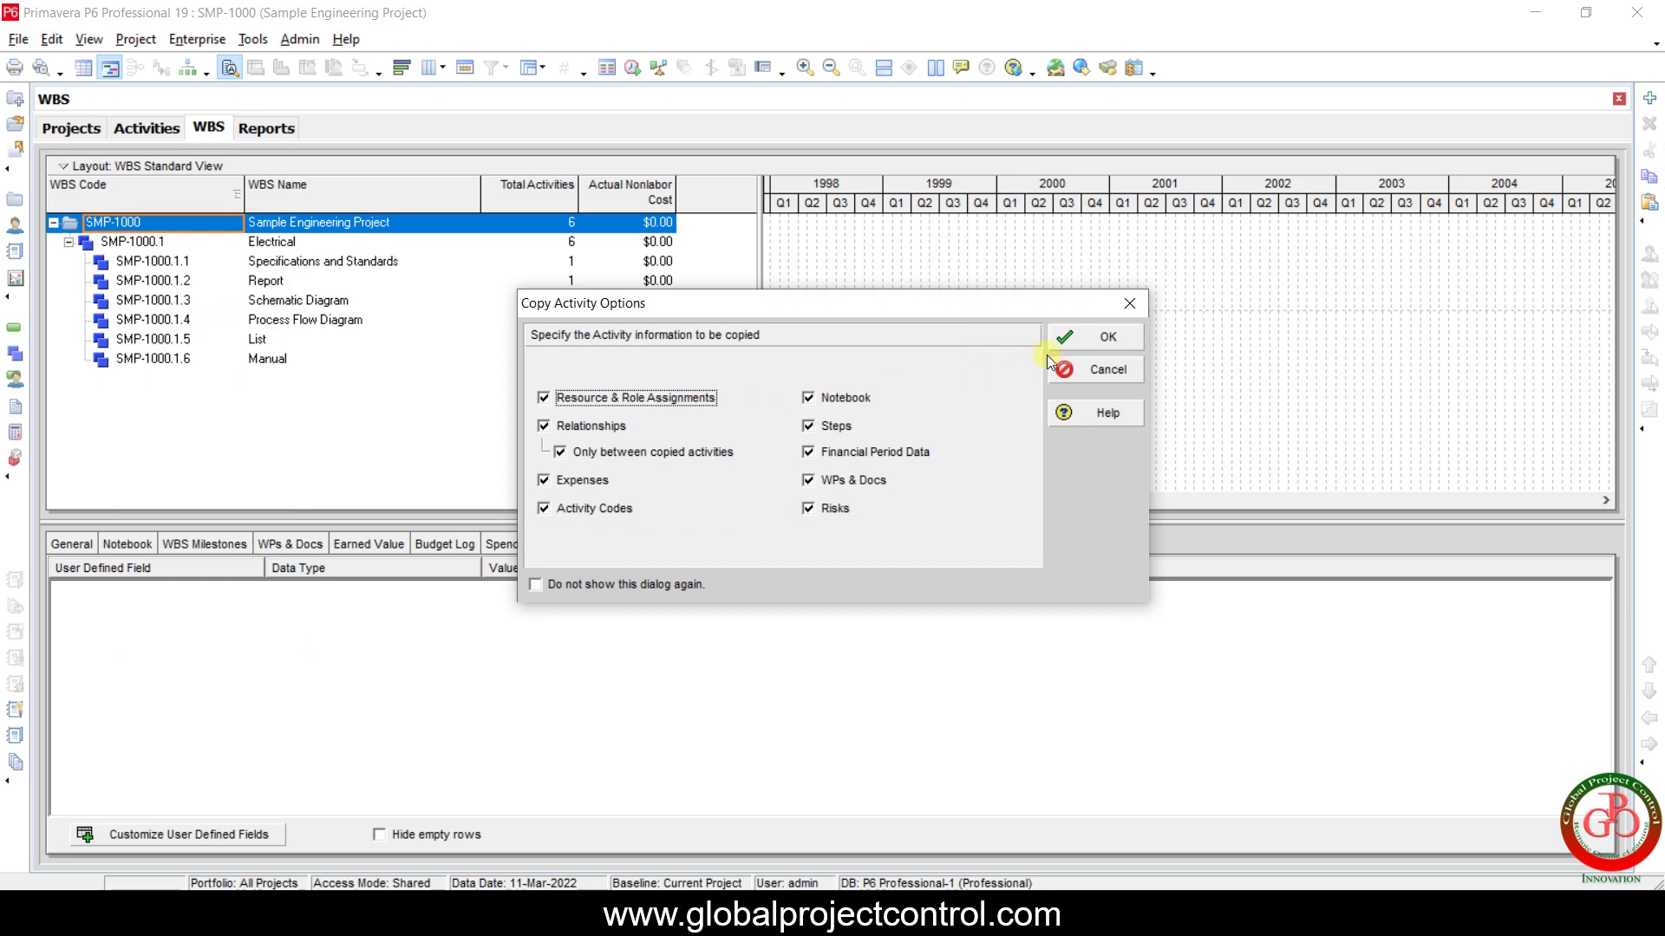
pyautogui.click(1079, 335)
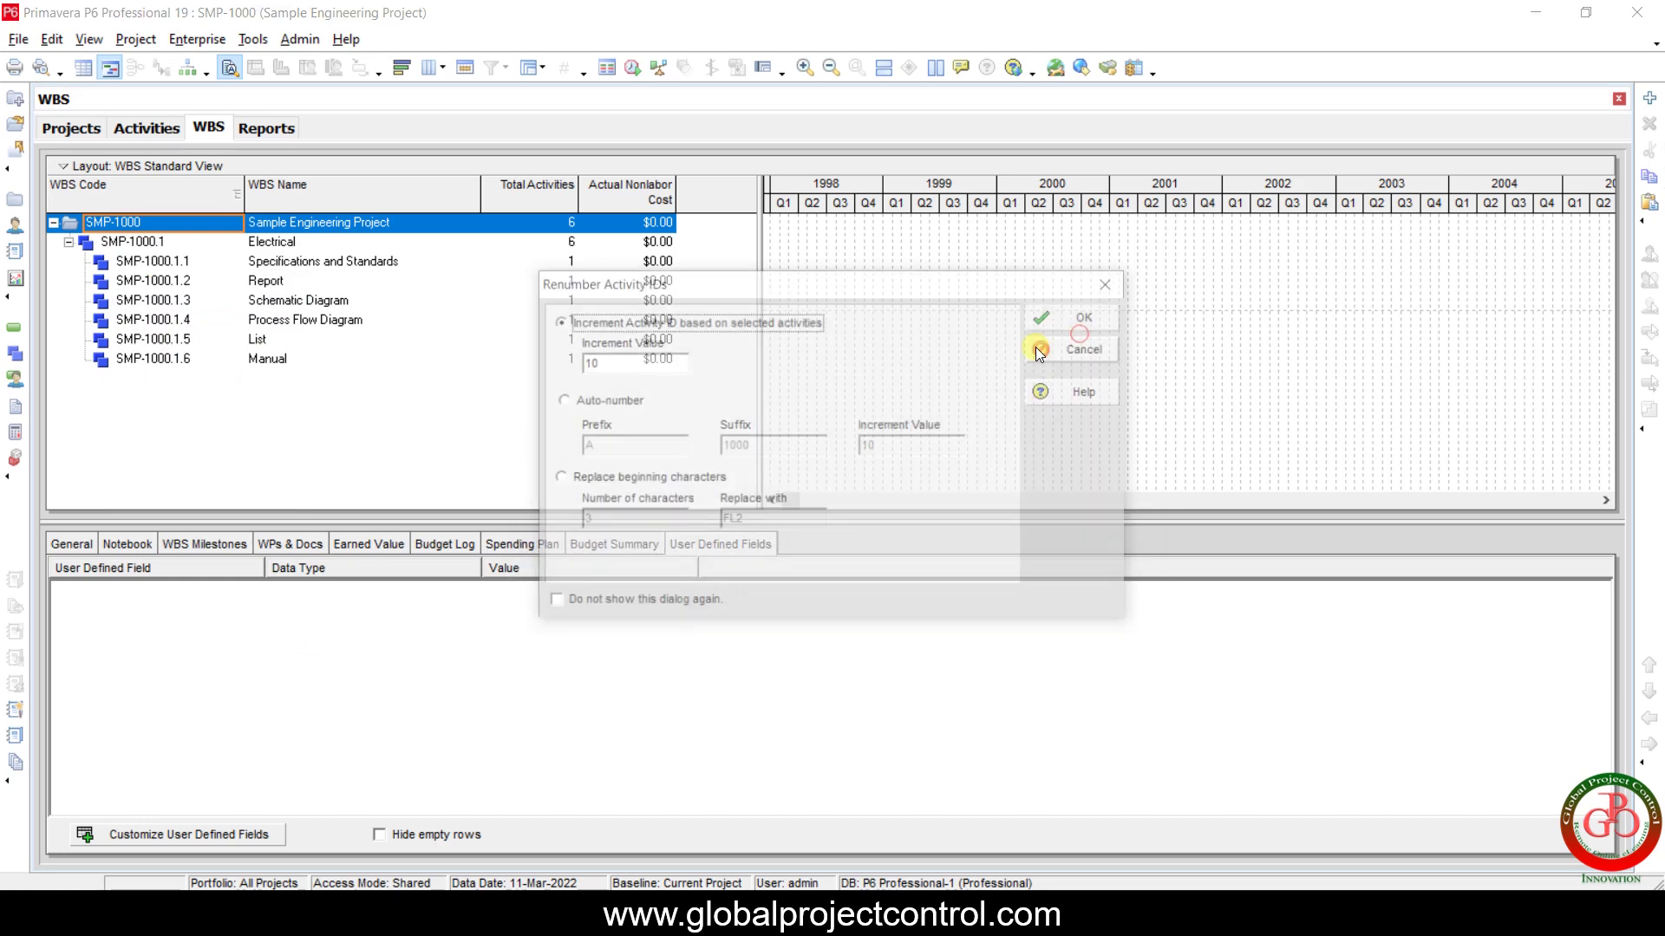
pyautogui.click(1081, 323)
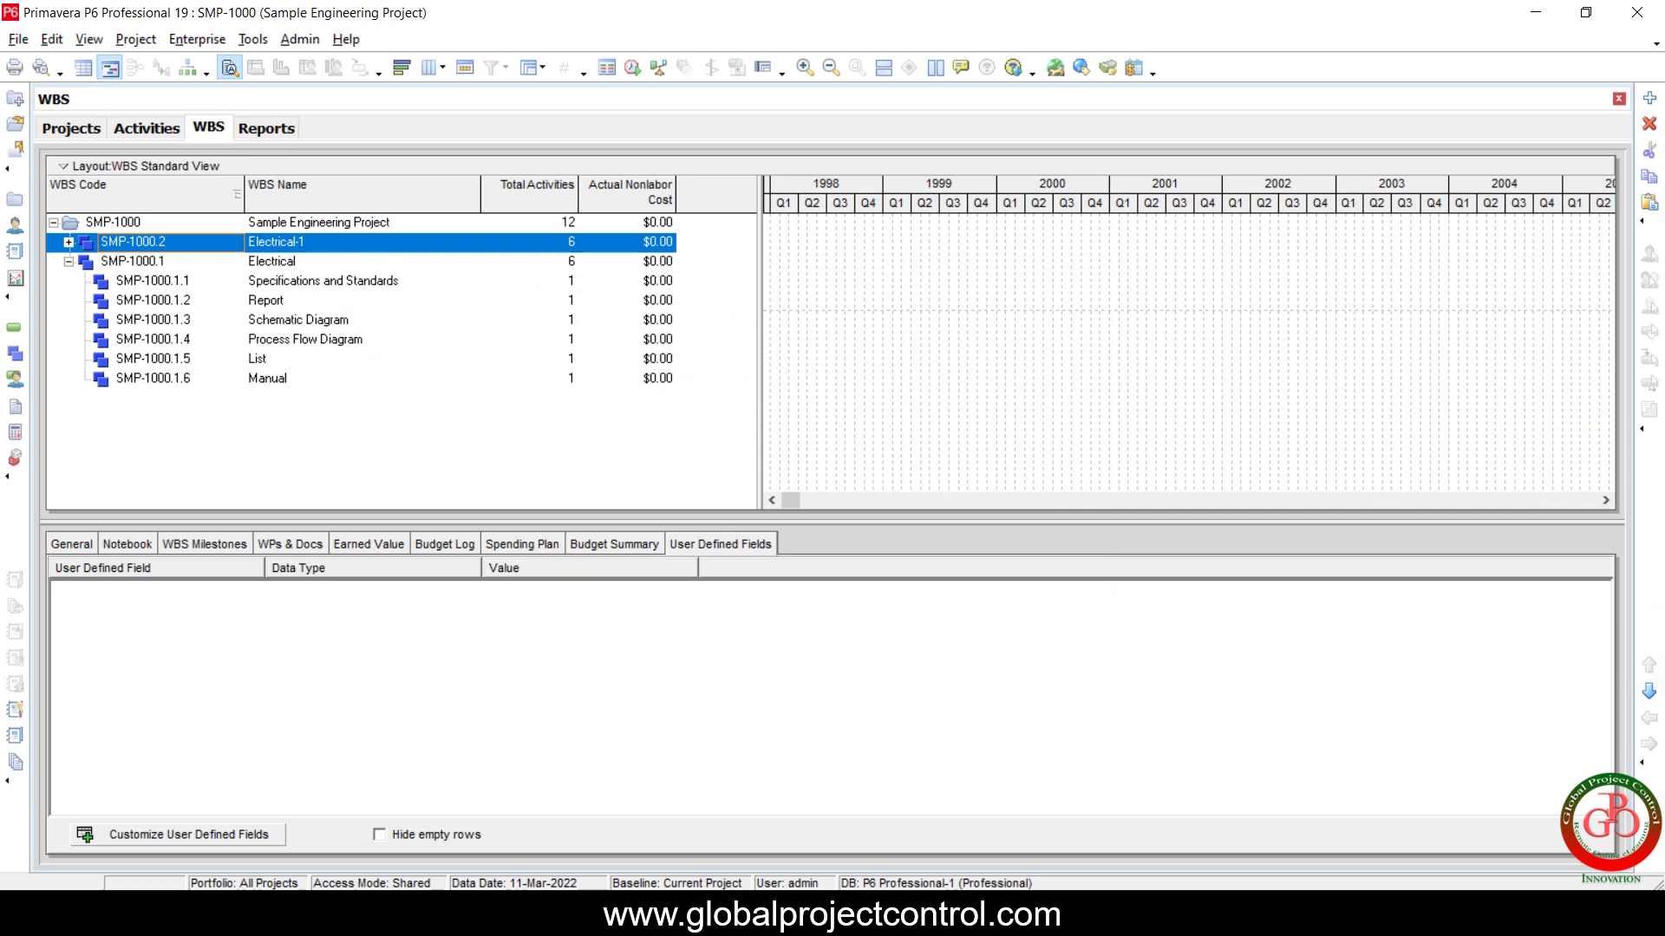
# Move the copied WBS element SMP-1000.2 below Electrical and rename it Instrument.
pyautogui.click(1649, 691)
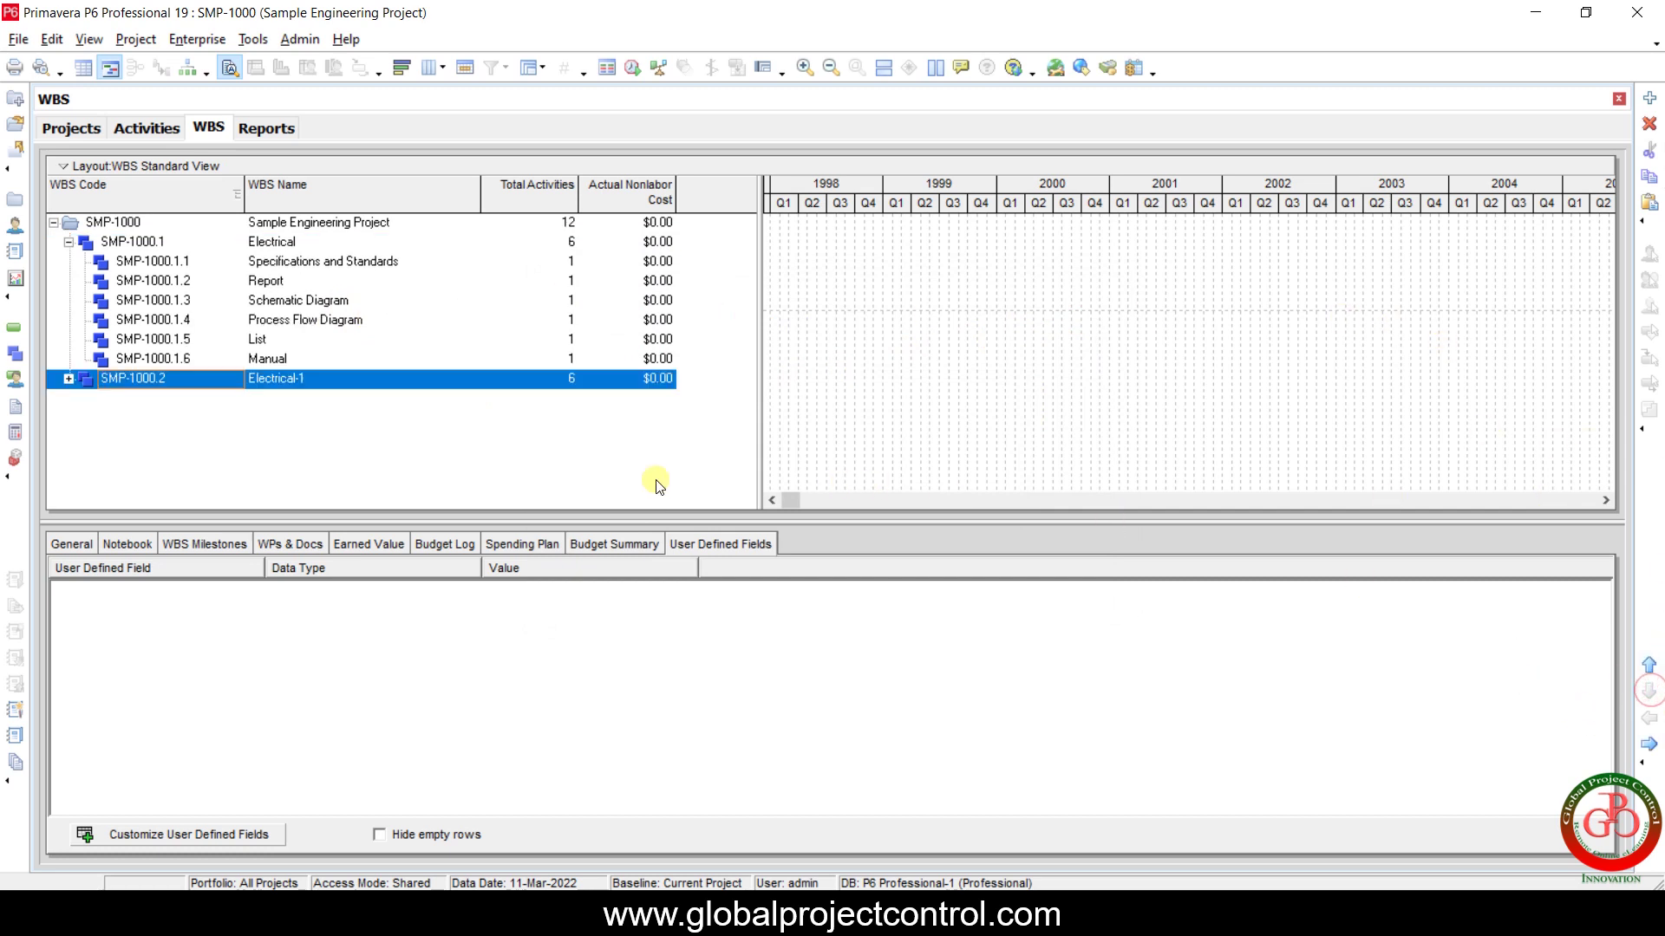
pyautogui.doubleClick(326, 372)
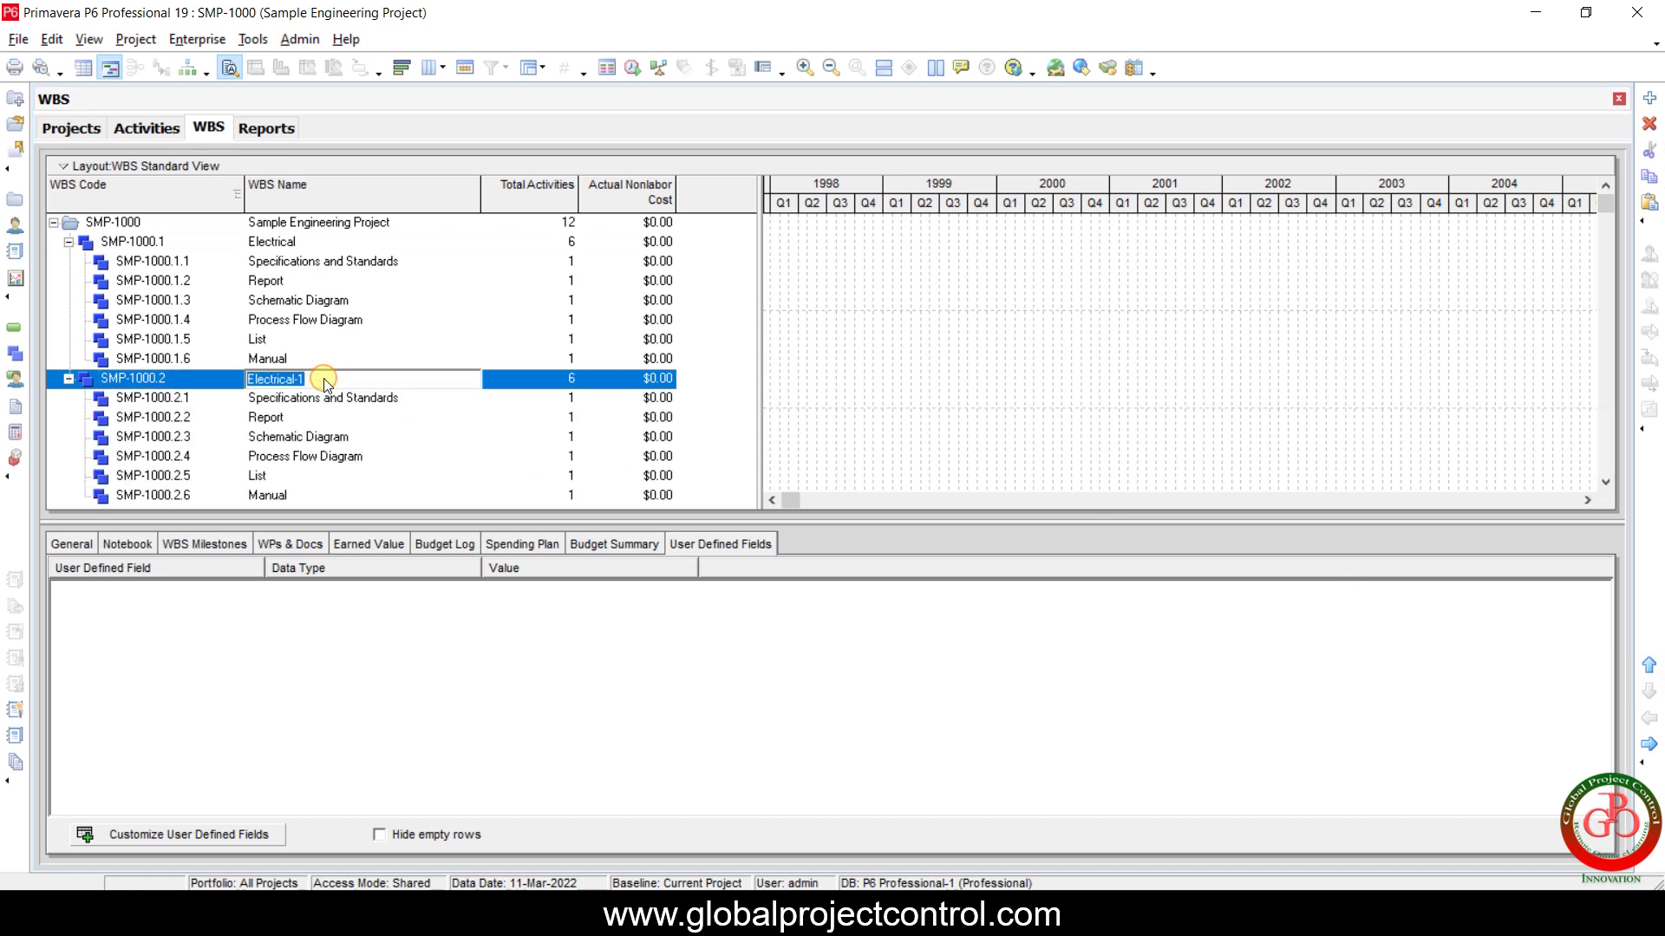
pyautogui.write('Instrument')
pyautogui.press('Return')
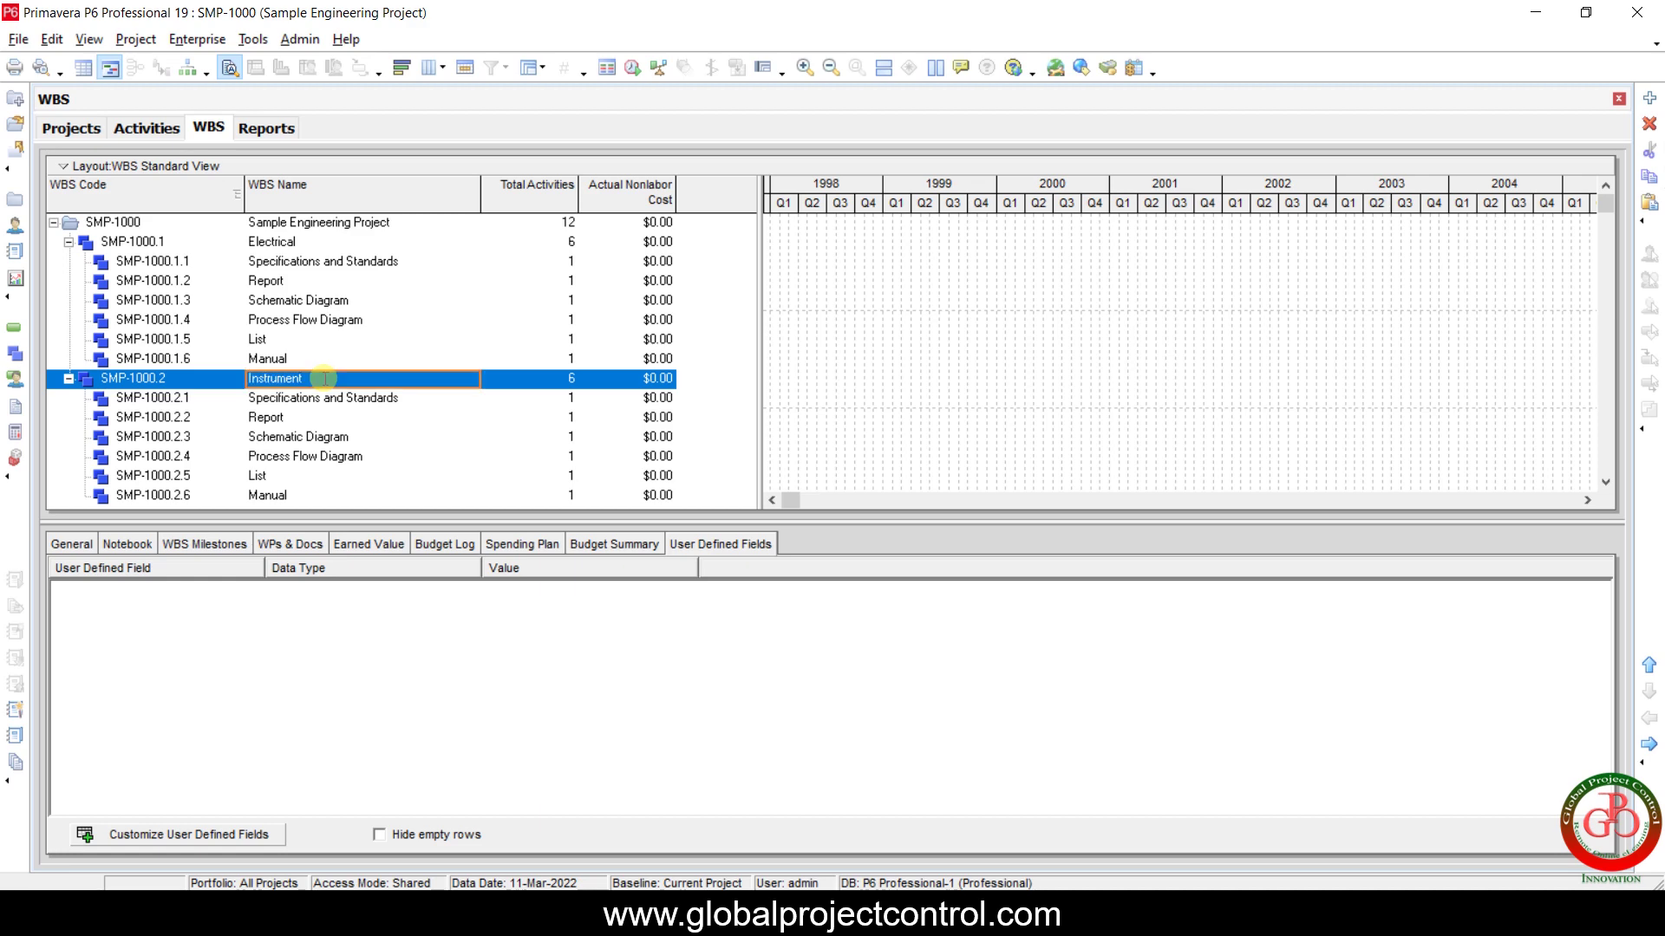
# For Instrument activity E-STP-1110, unmark Approve for Construction, Approve for Purchase and Issue for approval as completed.
pyautogui.click(15, 330)
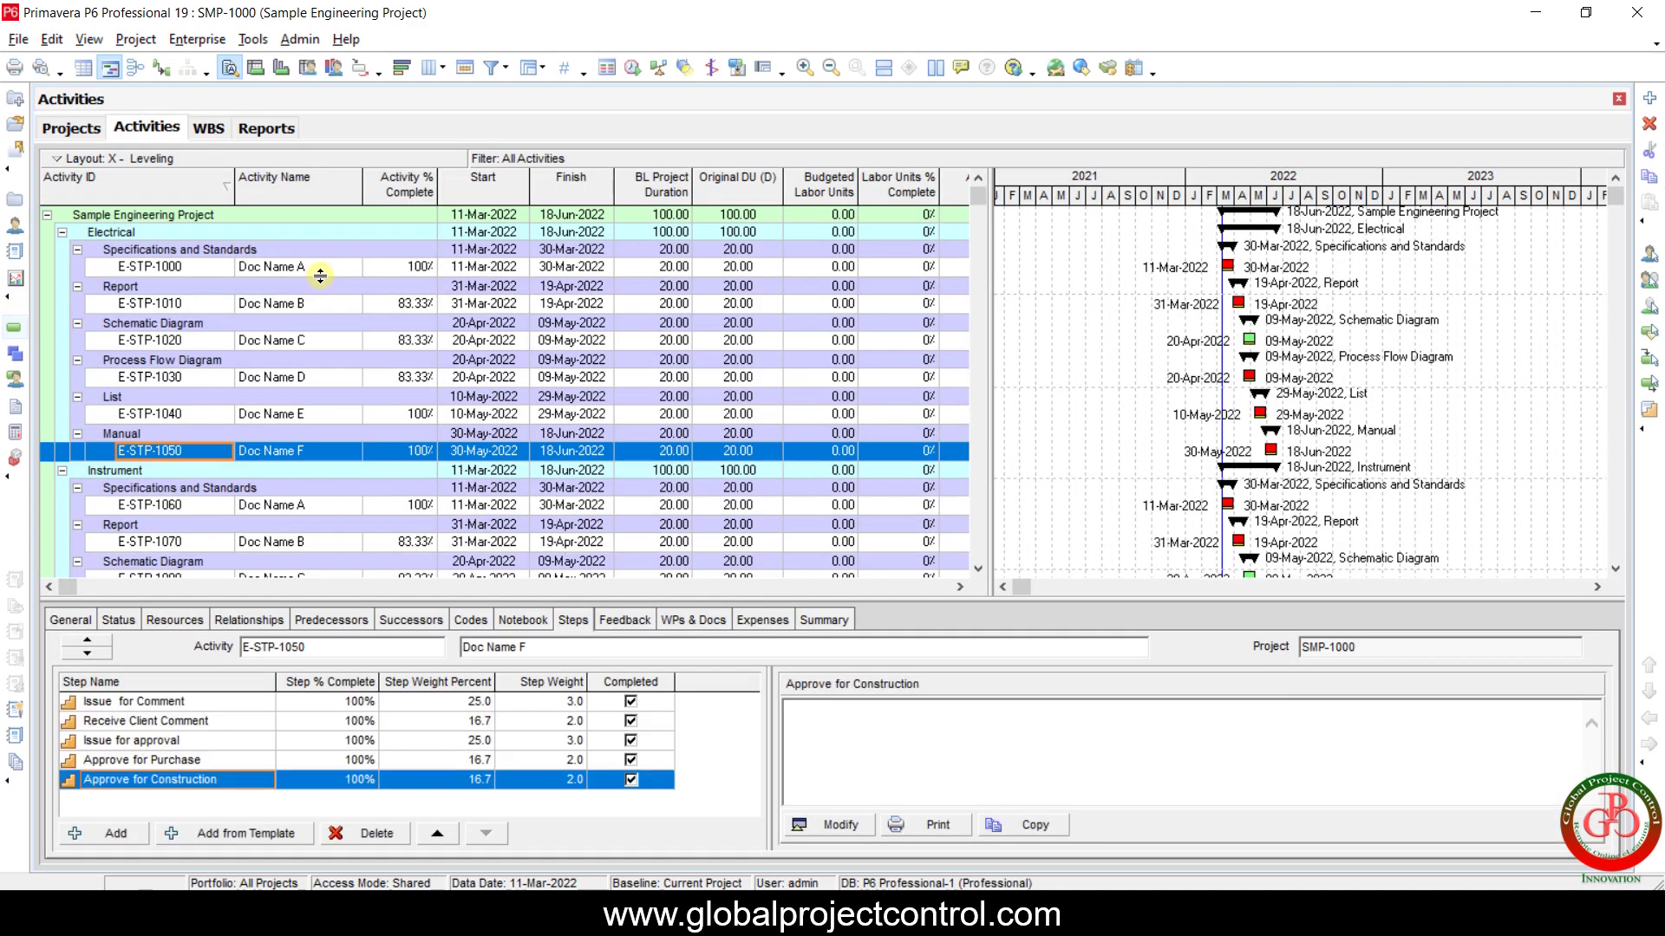
pyautogui.scroll(-3, 319, 487)
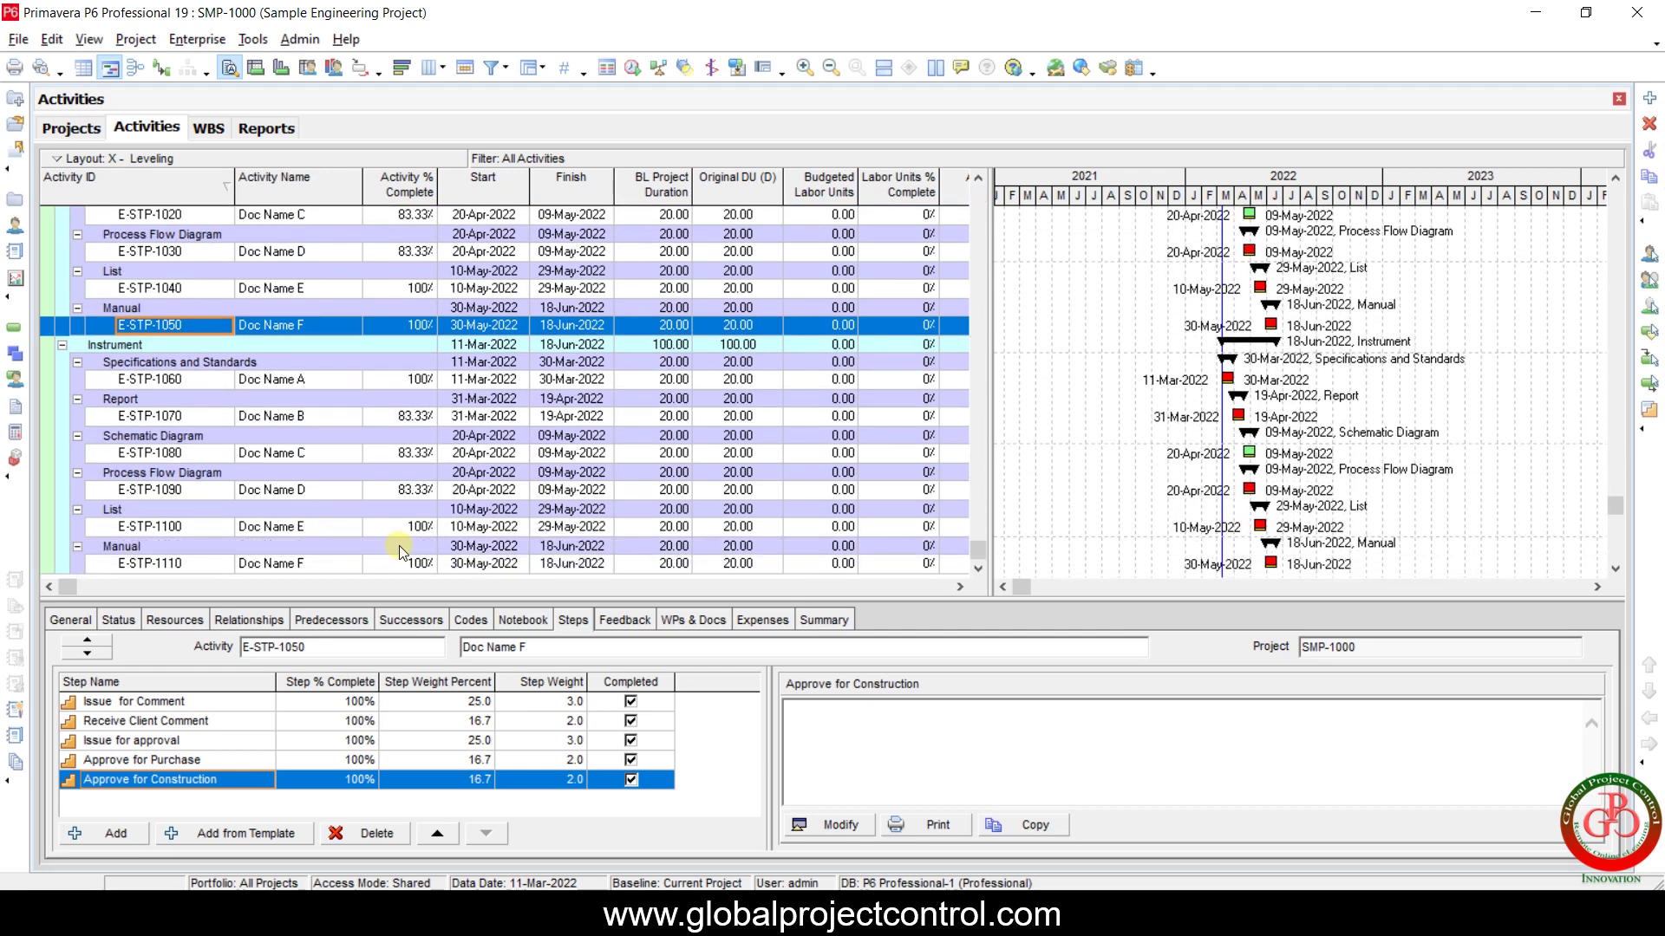
pyautogui.click(414, 564)
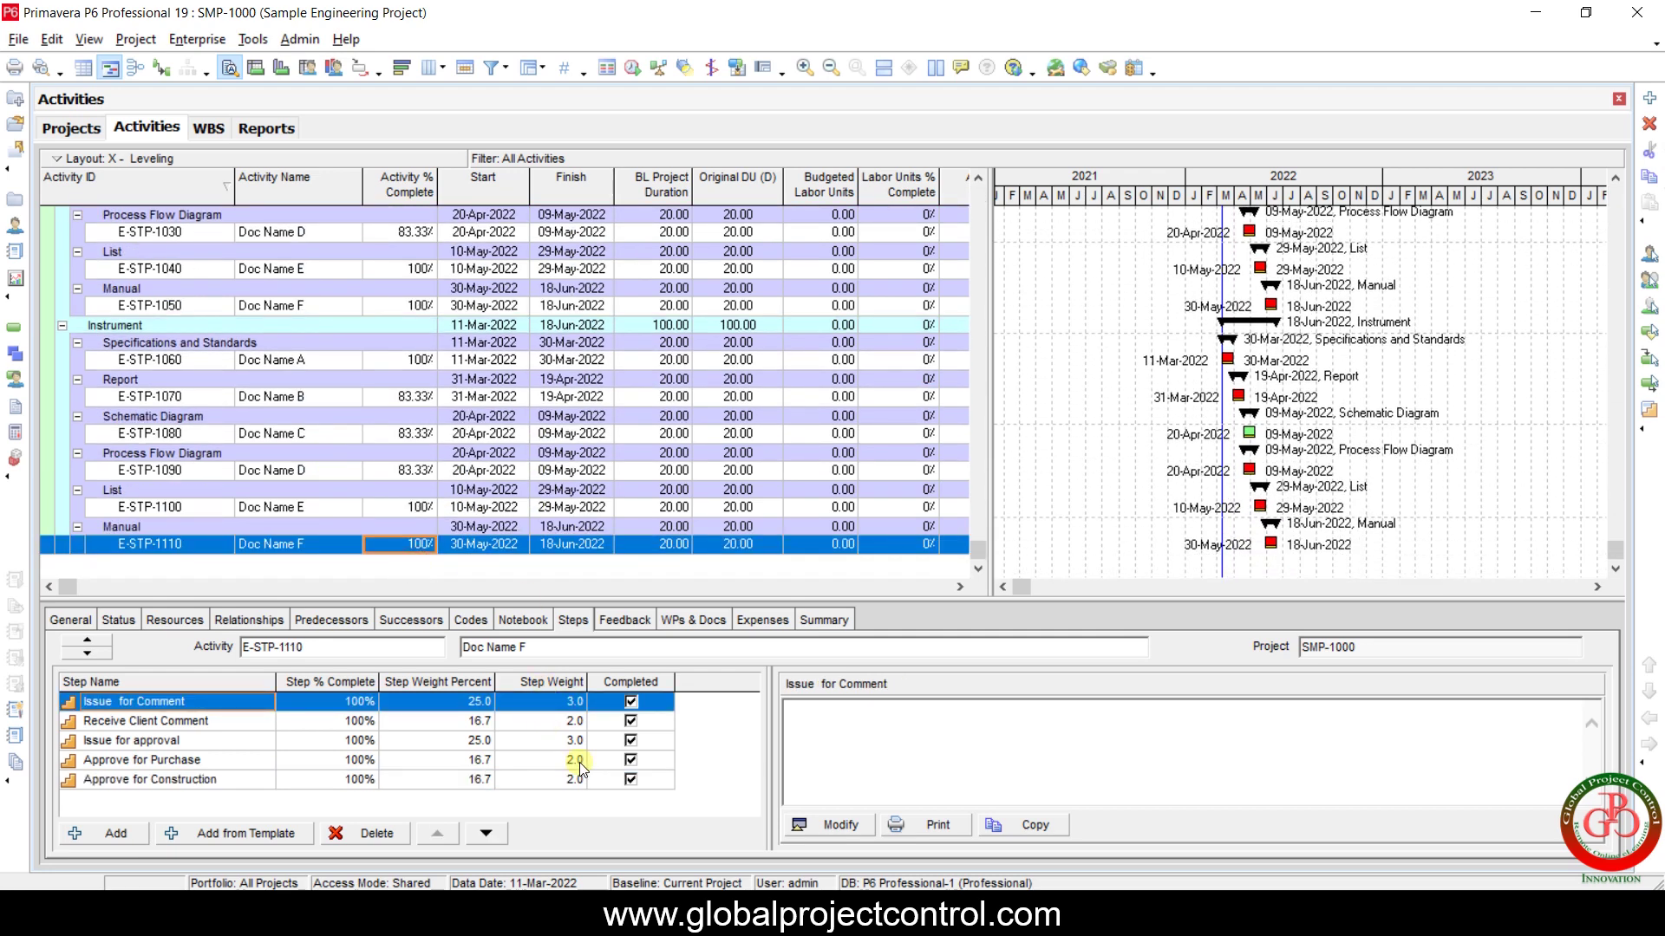
pyautogui.click(634, 780)
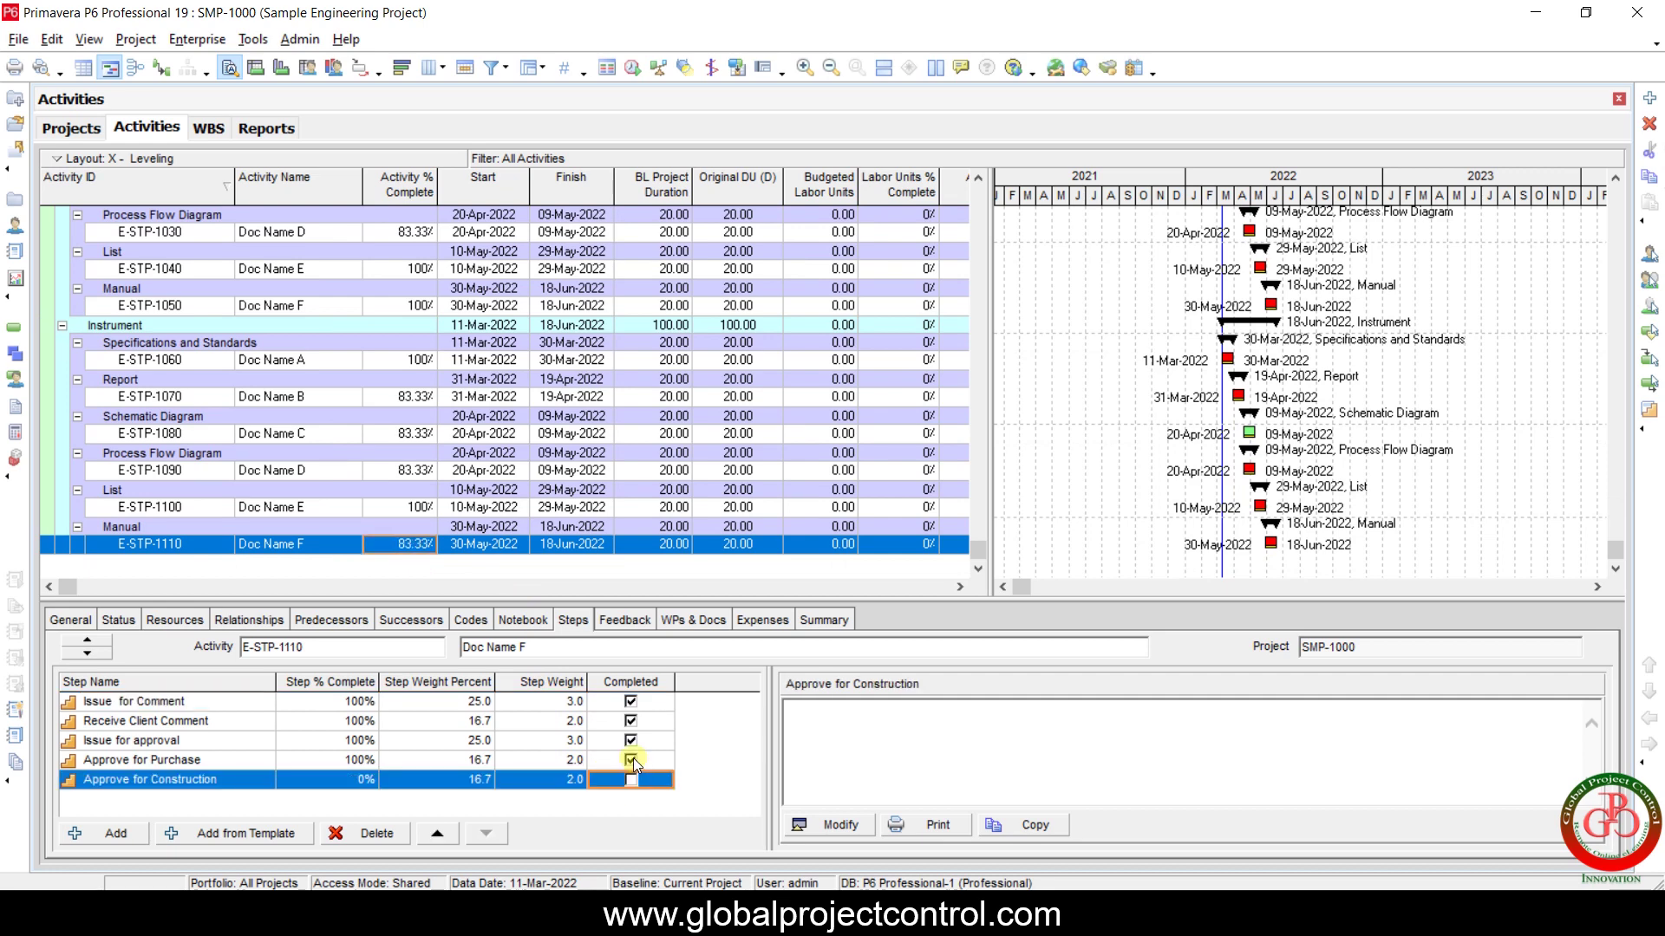
pyautogui.click(631, 760)
pyautogui.click(631, 740)
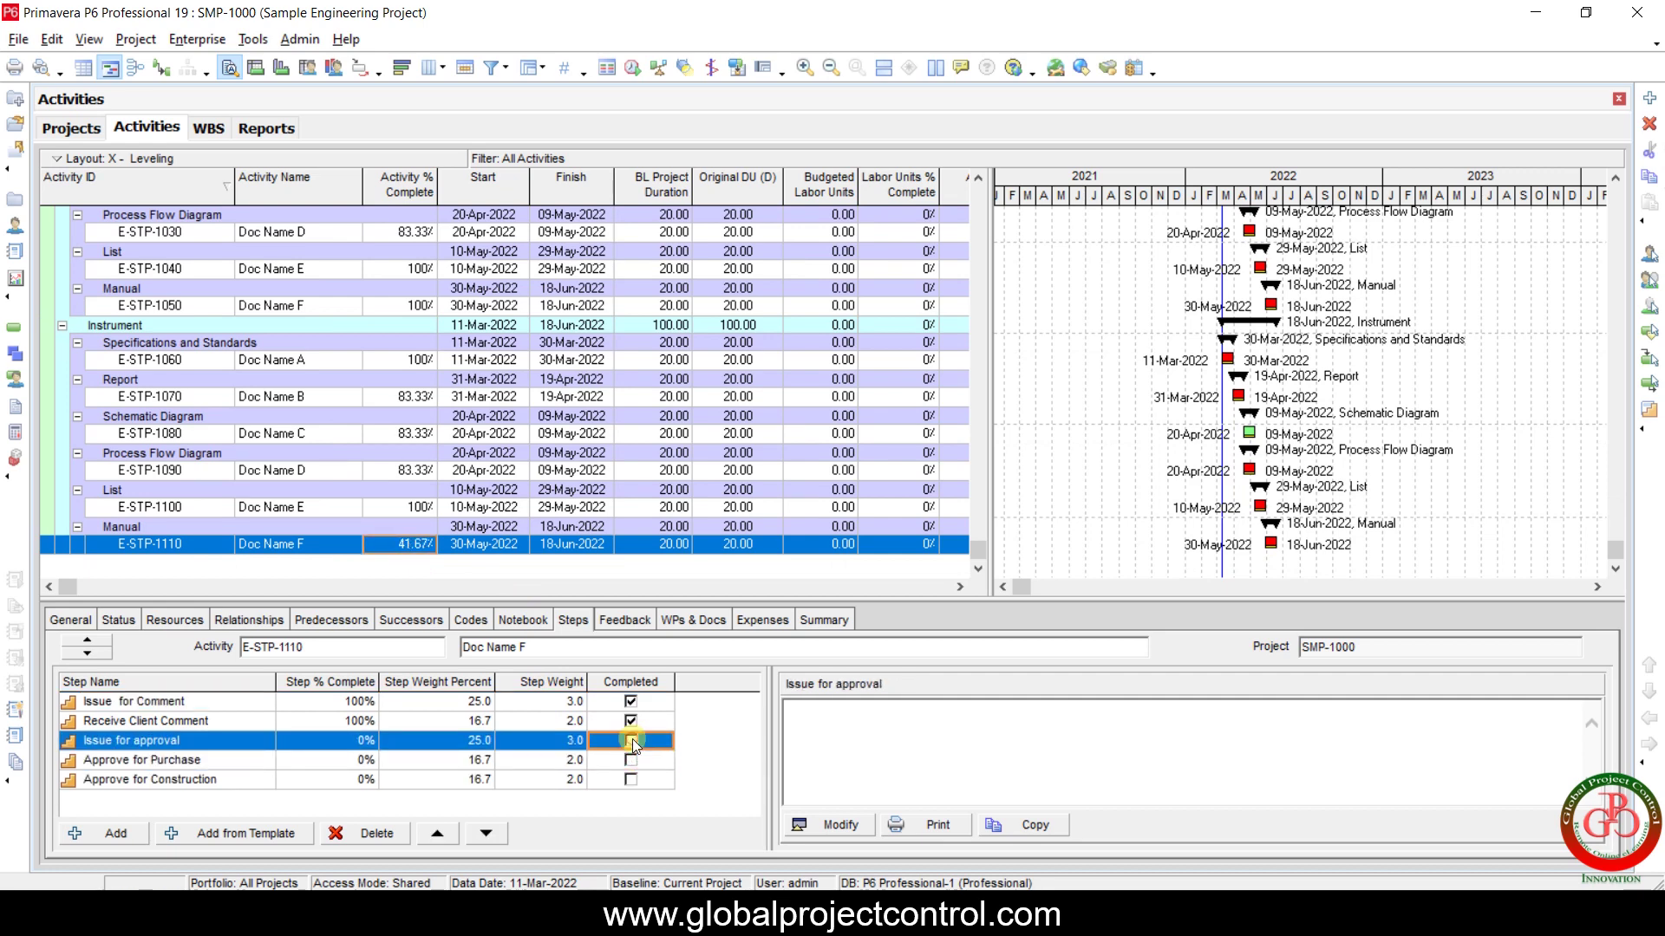
# For Instrument activity E-STP-1100, clear the completed status of Approve for Purchase, Approve for Construction and Issue for approval.
pyautogui.click(413, 512)
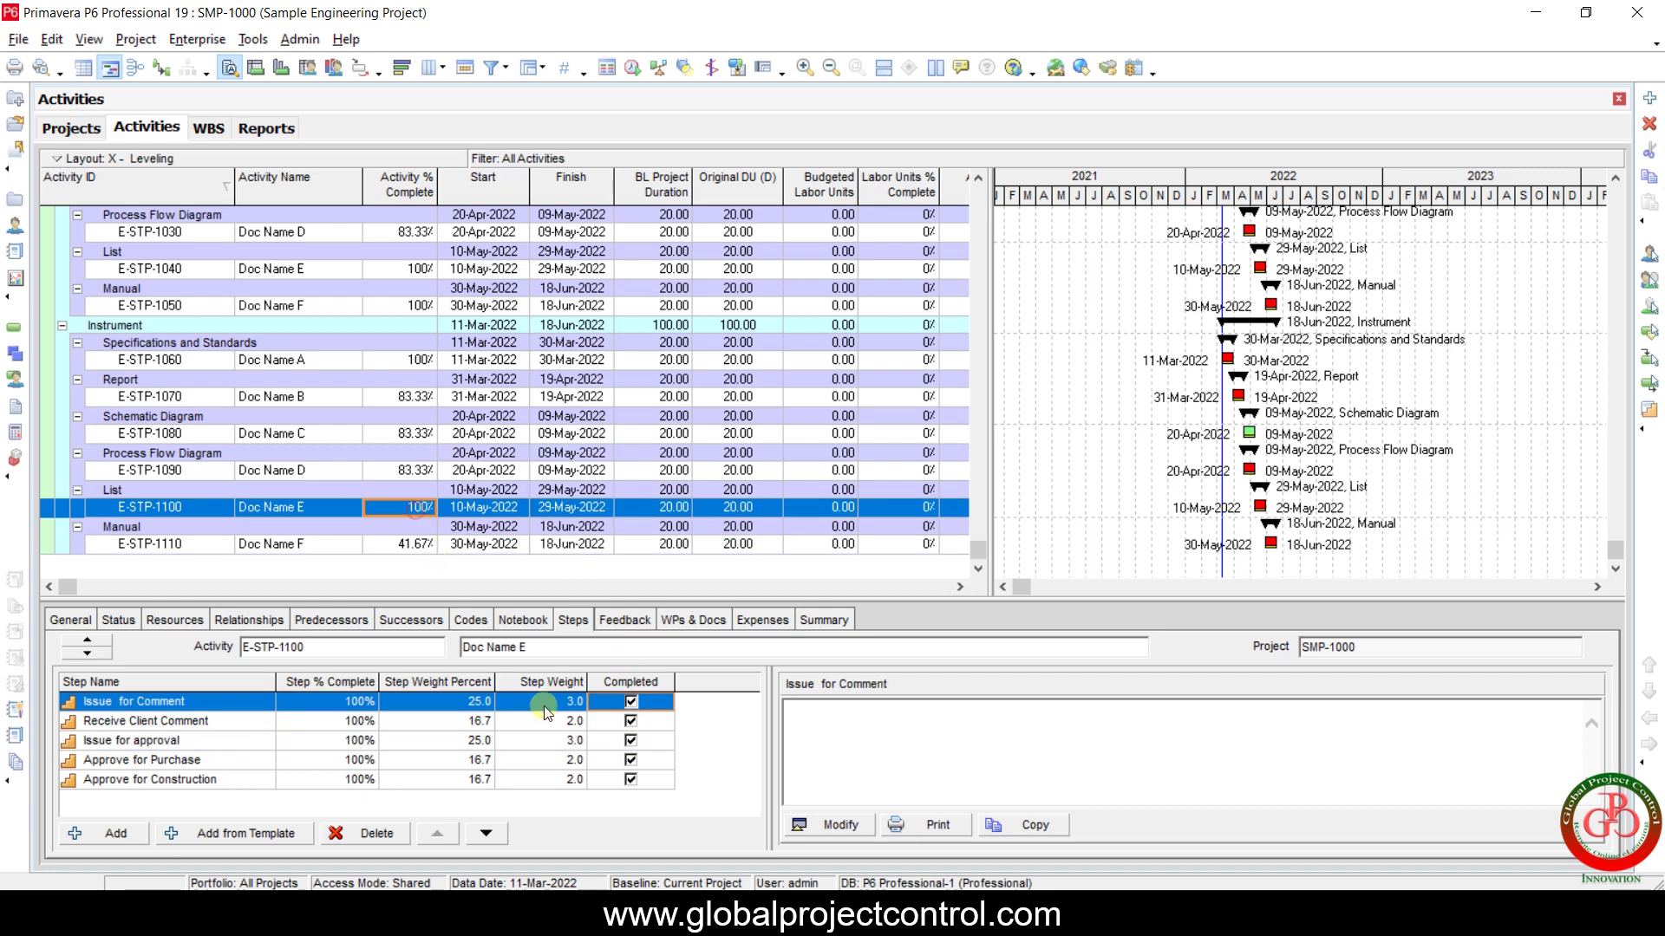
pyautogui.click(632, 760)
pyautogui.click(640, 778)
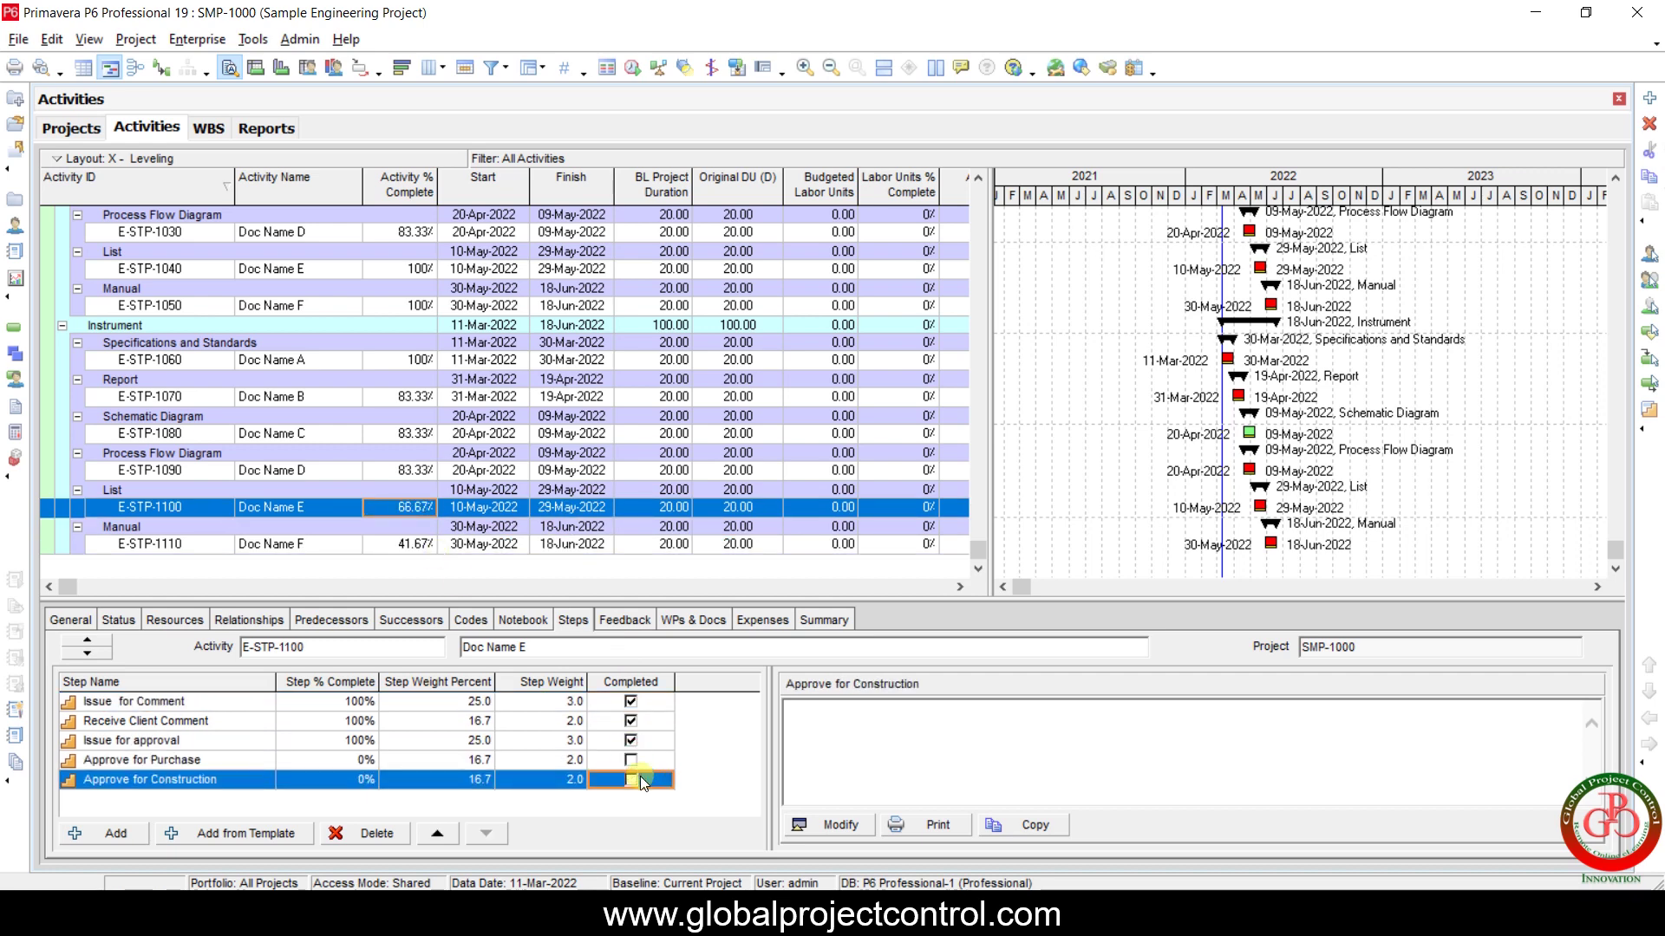
pyautogui.click(636, 739)
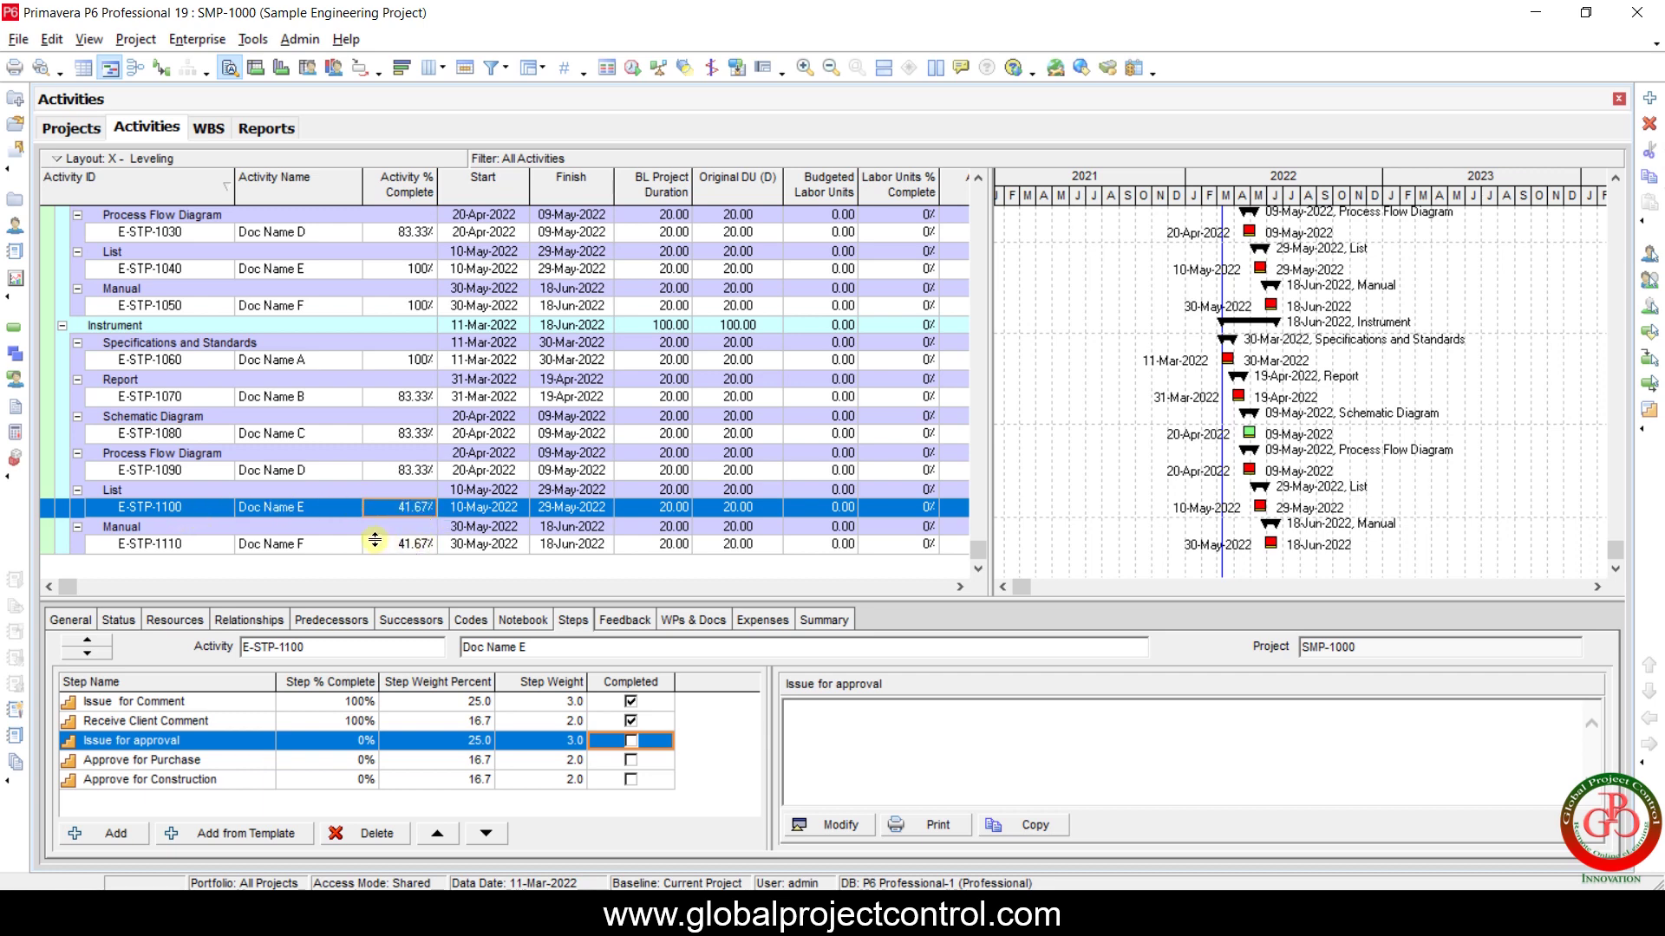
# For Instrument activity E-STP-1090, unmark the Issue for approval and Approve for Purchase steps as completed.
pyautogui.click(406, 473)
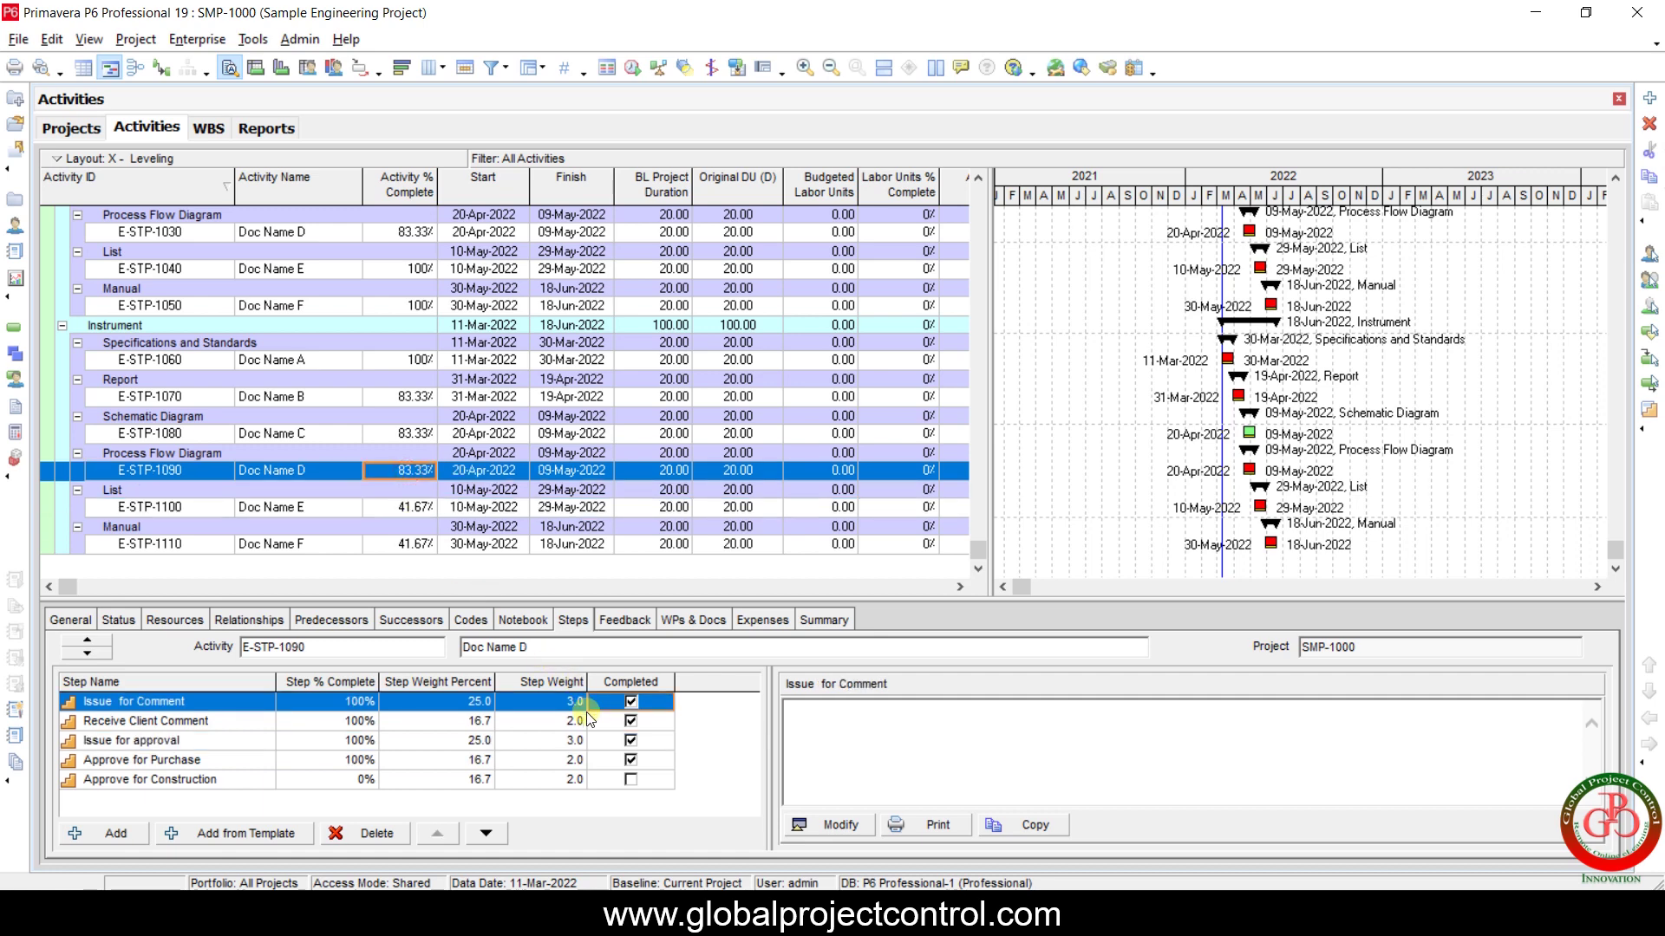
pyautogui.click(630, 741)
pyautogui.click(631, 760)
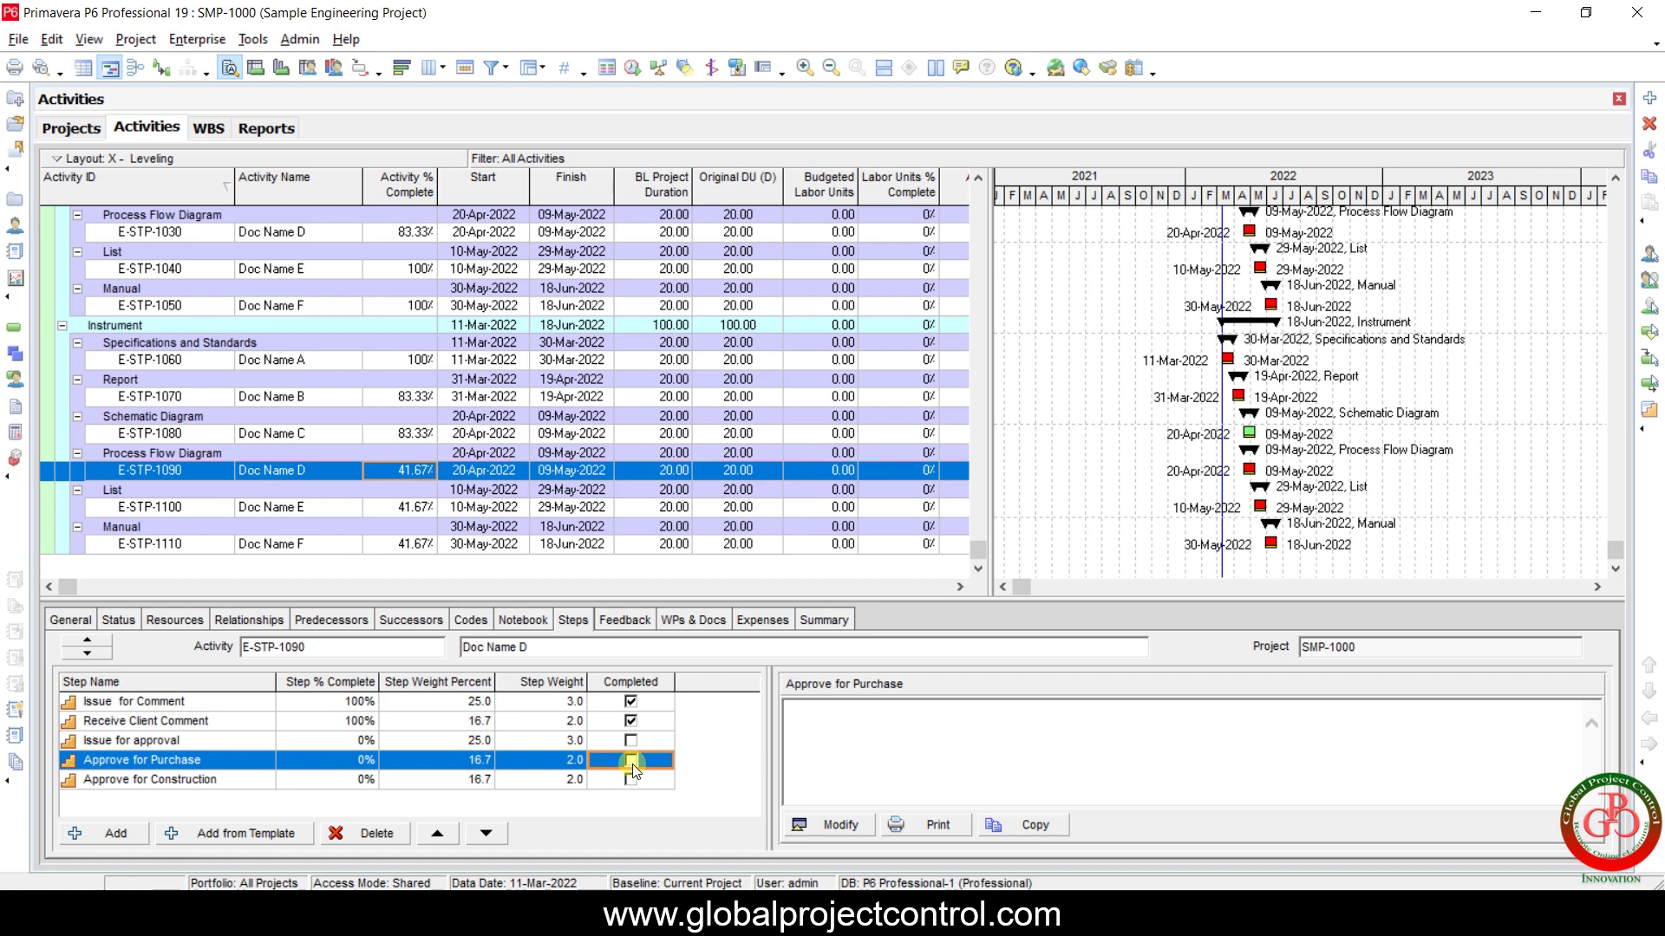
# For Instrument activity E-STP-1080, clear the completed status of the Issue for approval and Approve for Purchase steps.
pyautogui.click(400, 436)
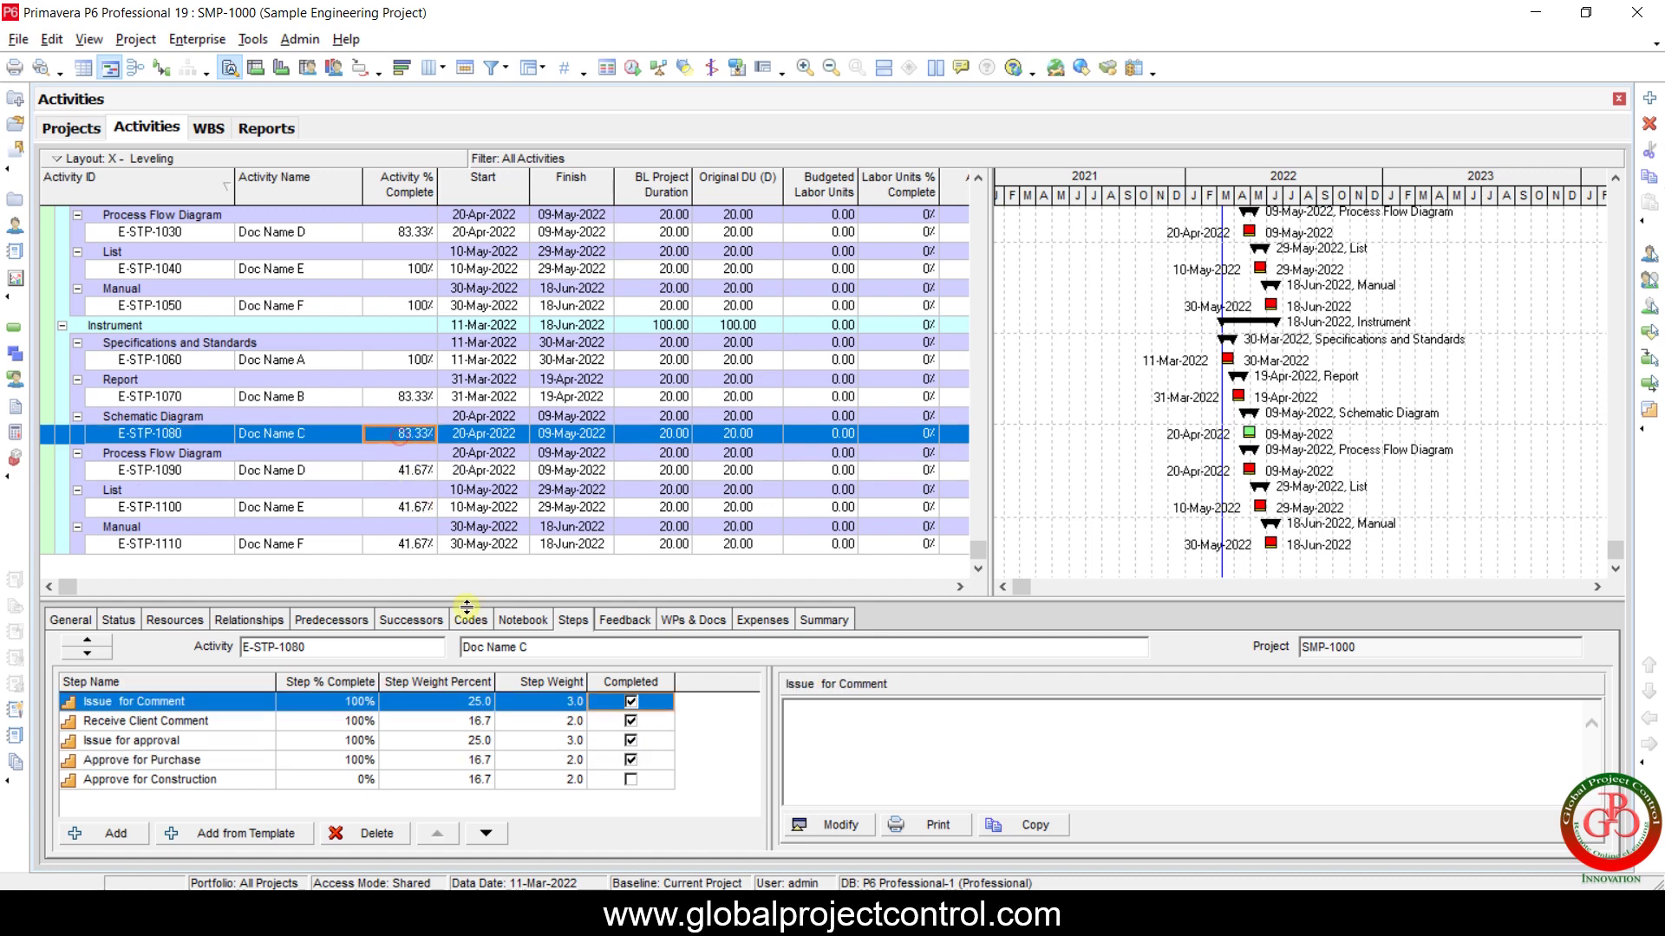
pyautogui.click(630, 741)
pyautogui.click(630, 760)
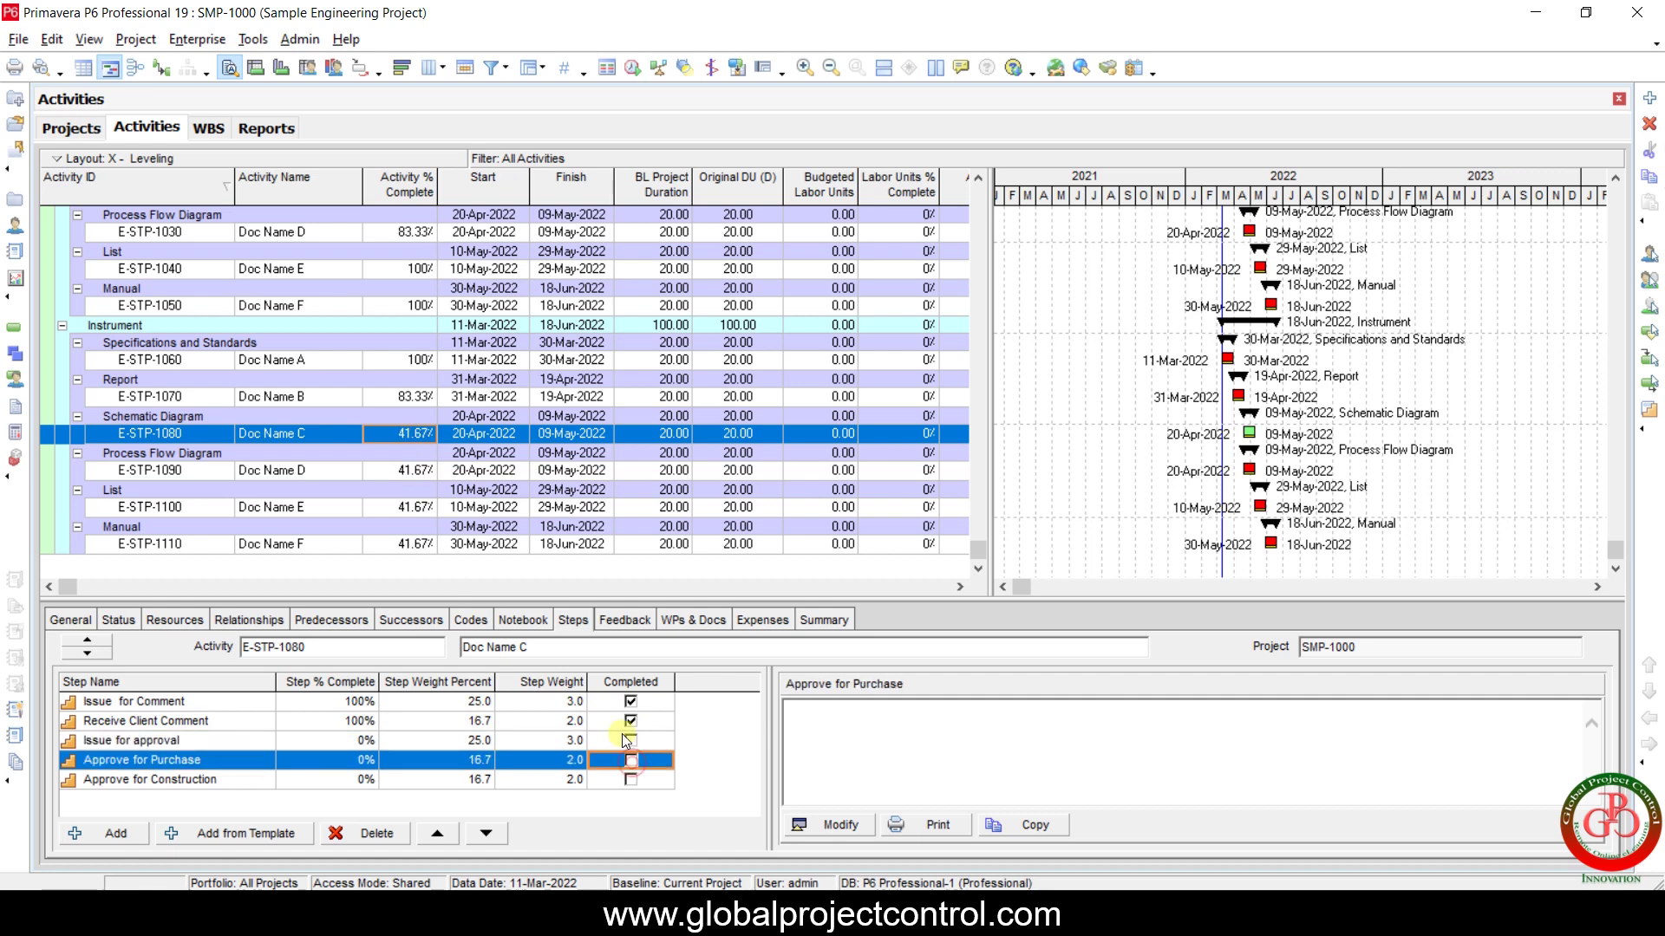
# For Instrument activity E-STP-1070, unmark Issue for approval and Approve for Purchase as completed.
pyautogui.click(411, 401)
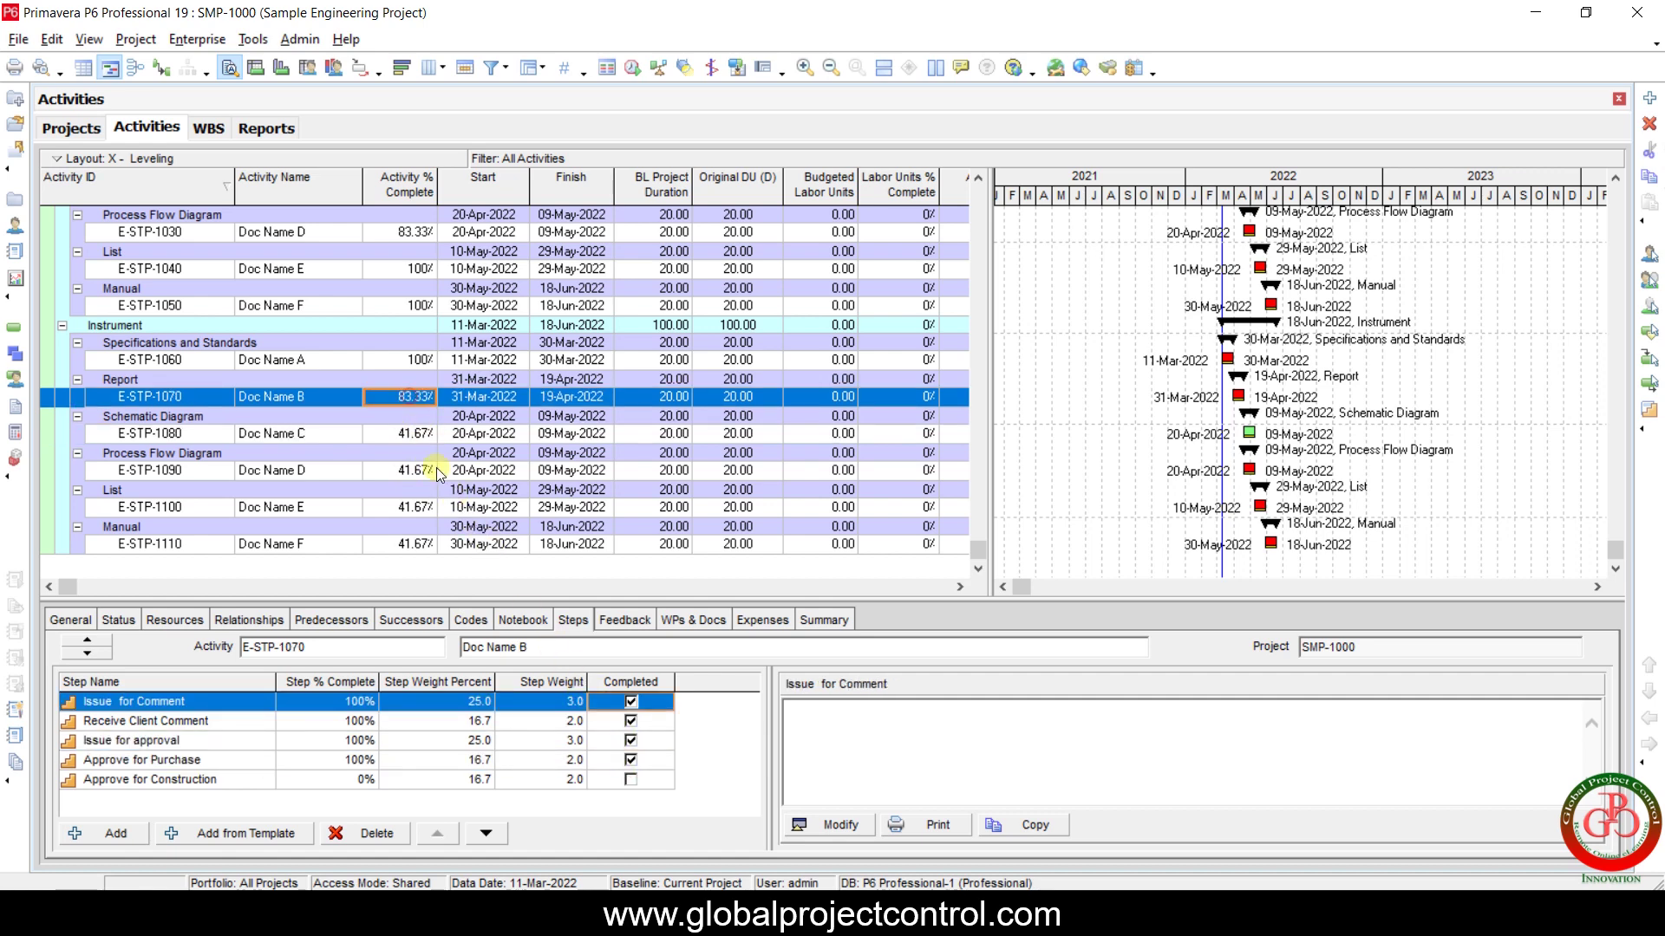
pyautogui.click(631, 740)
pyautogui.click(630, 760)
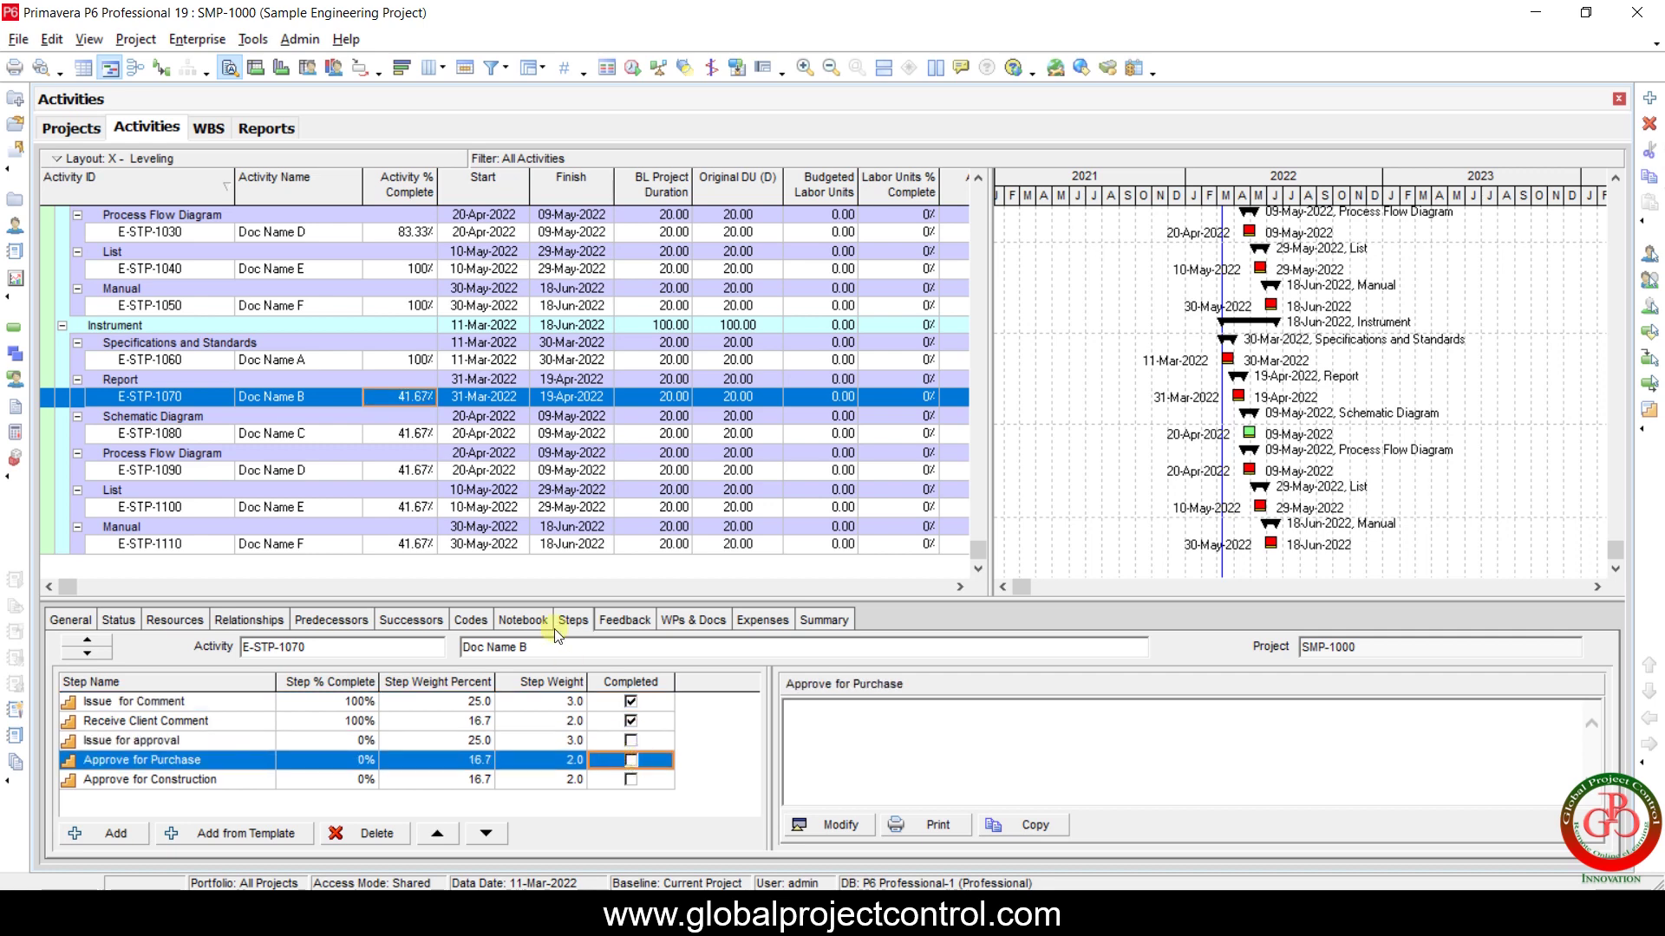
# For Instrument activity E-STP-1060, unmark the Approve for Construction and Approve for Purchase steps as completed.
pyautogui.click(423, 357)
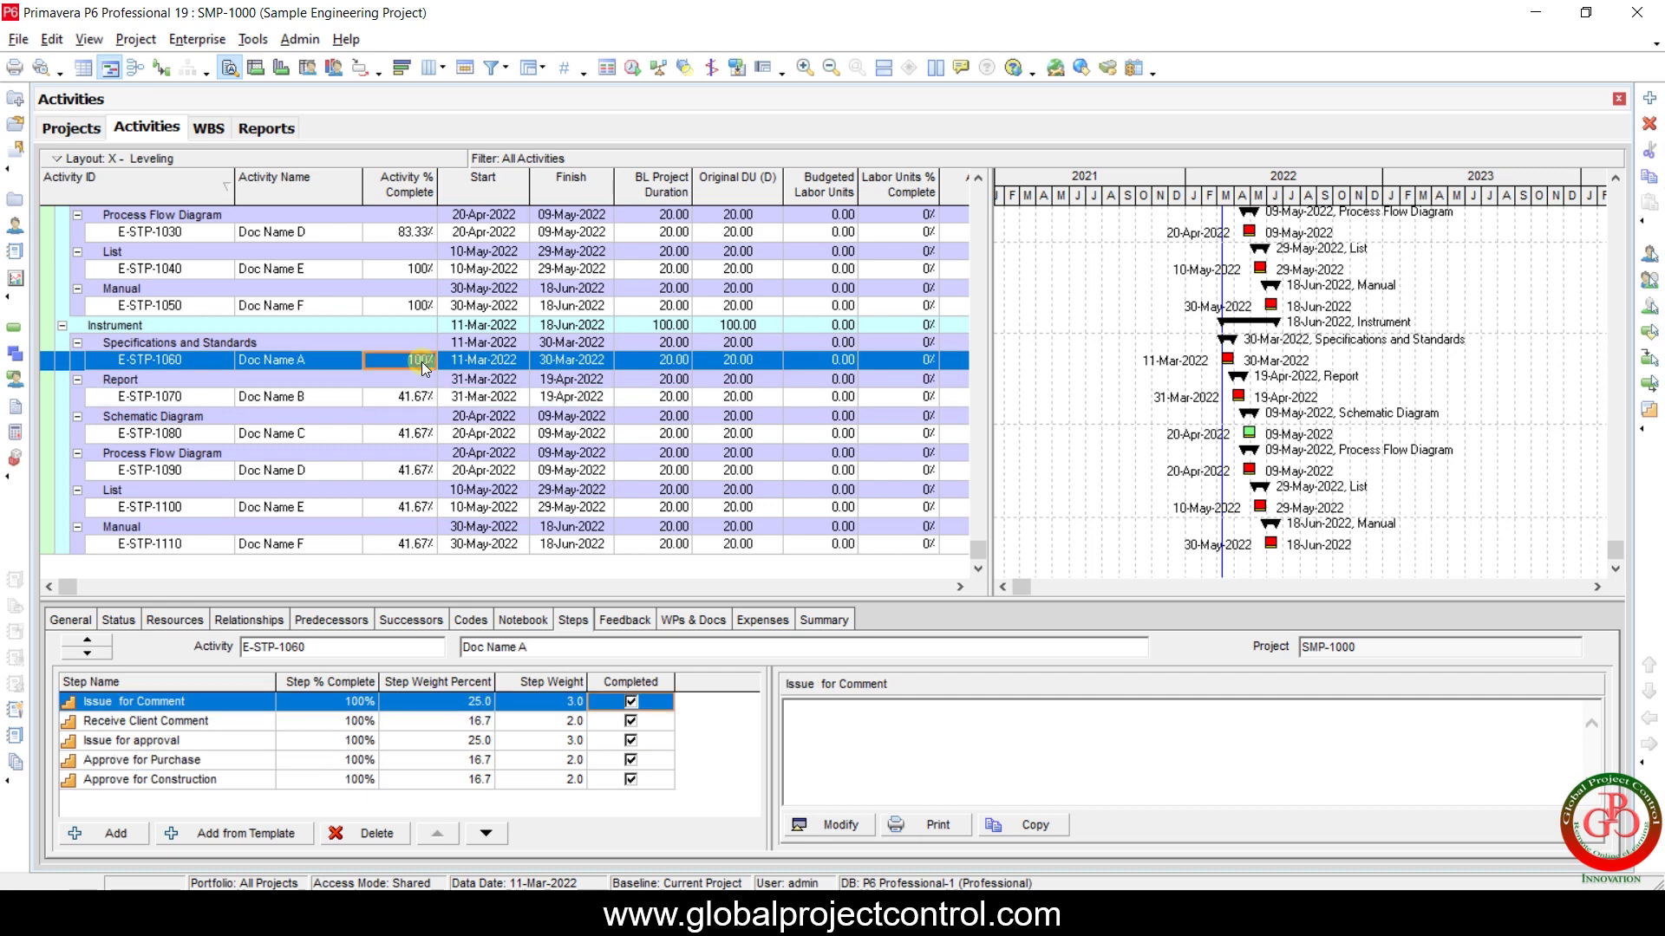
pyautogui.click(631, 779)
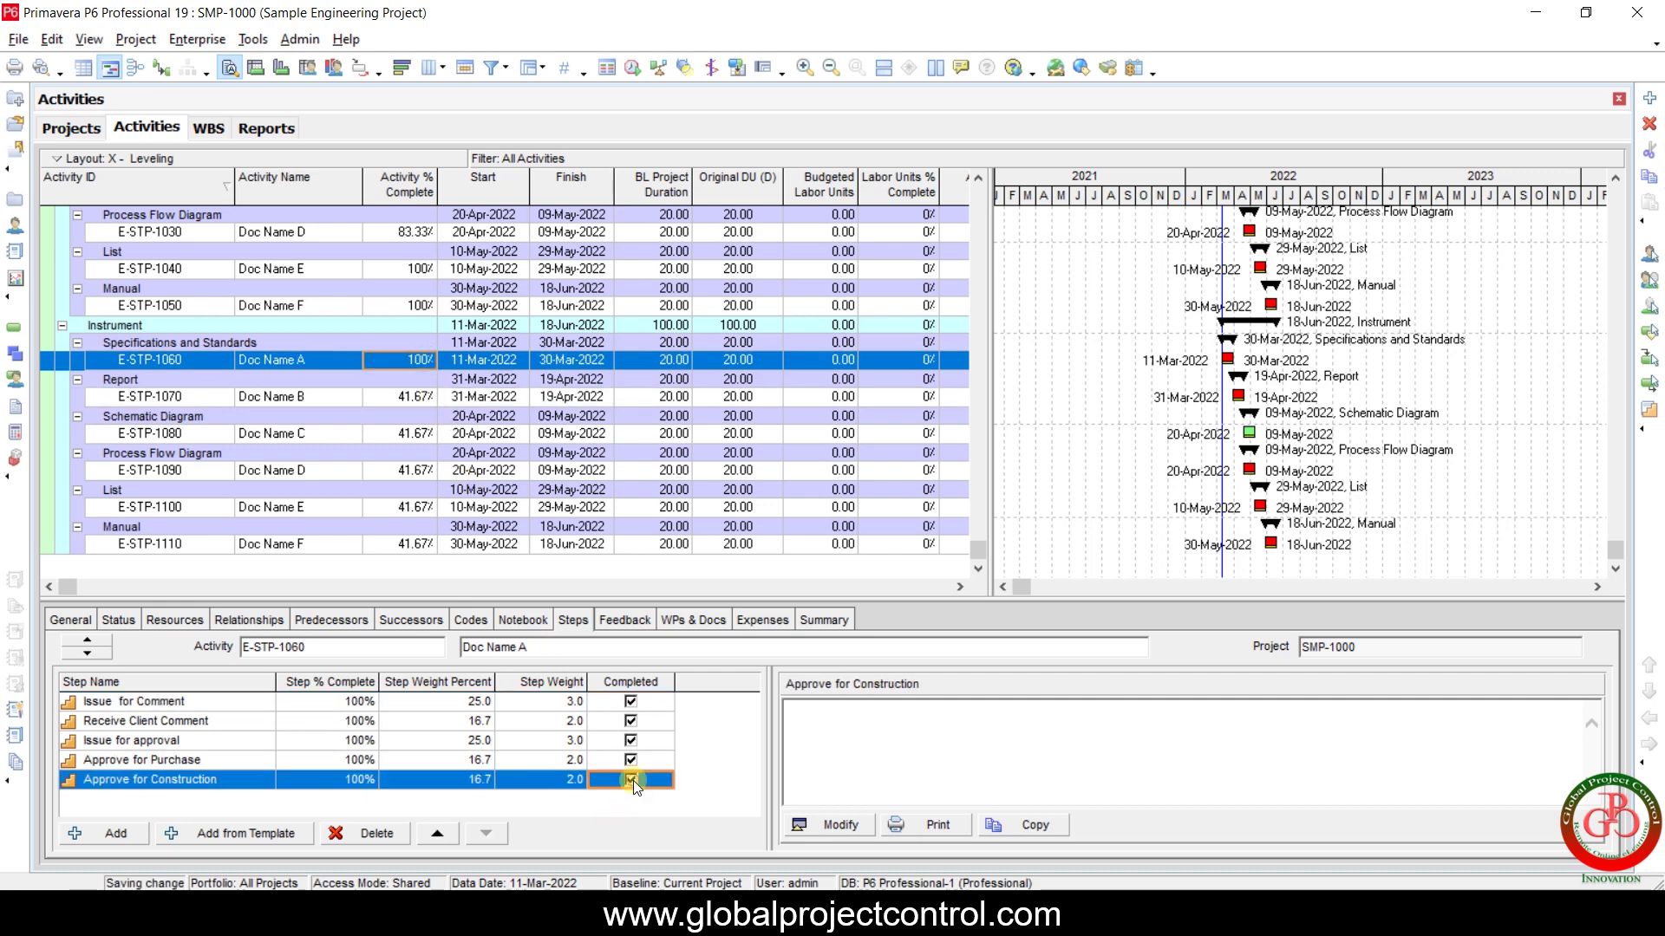
pyautogui.click(633, 758)
pyautogui.click(630, 759)
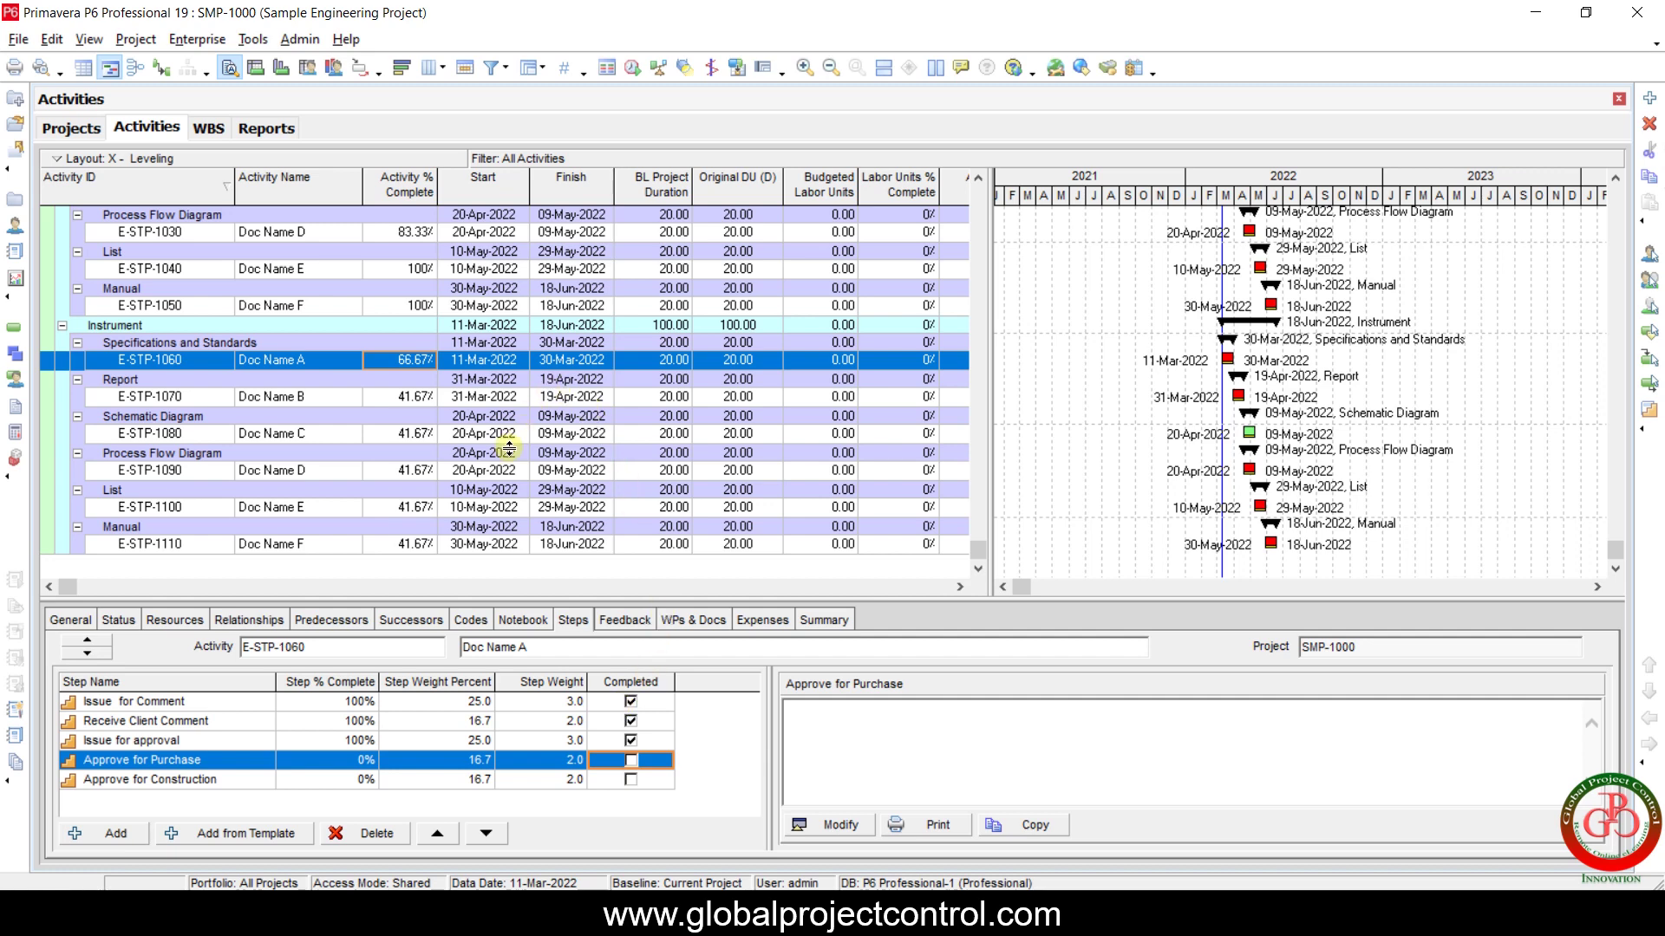
# Clear the completed status of Approve for Construction for activities E-STP-1050 and E-STP-1040.
pyautogui.click(475, 307)
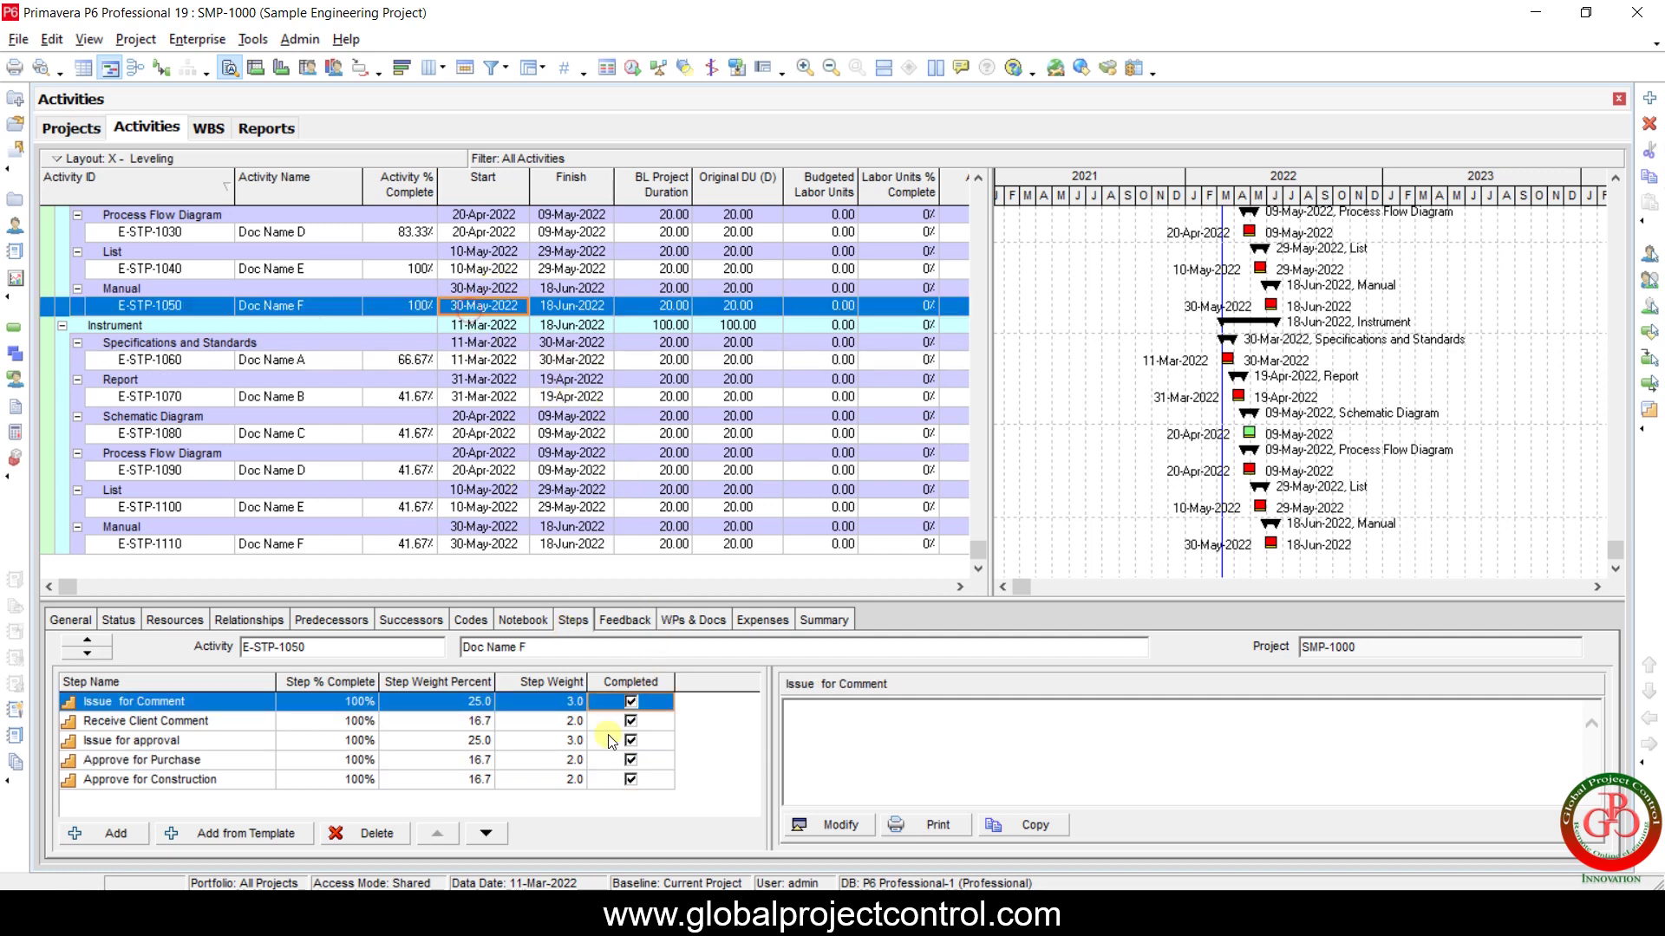
pyautogui.click(514, 347)
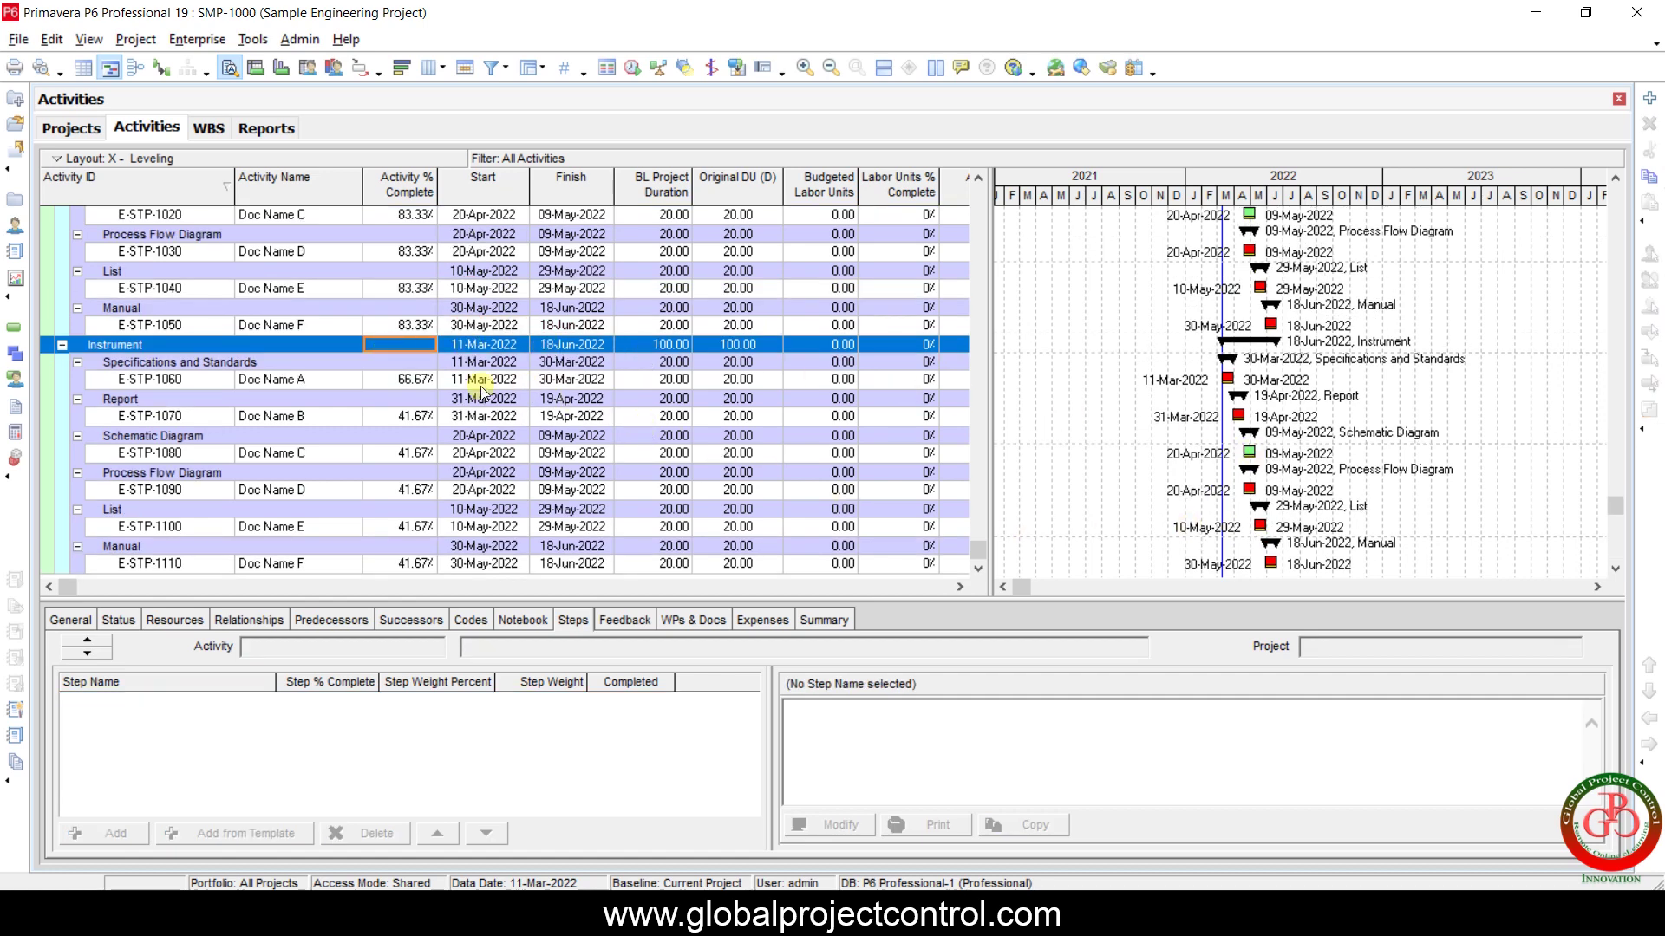
# Clear the completed status of the Issue for approval step for Instrument activity E-STP-1060.
pyautogui.click(389, 383)
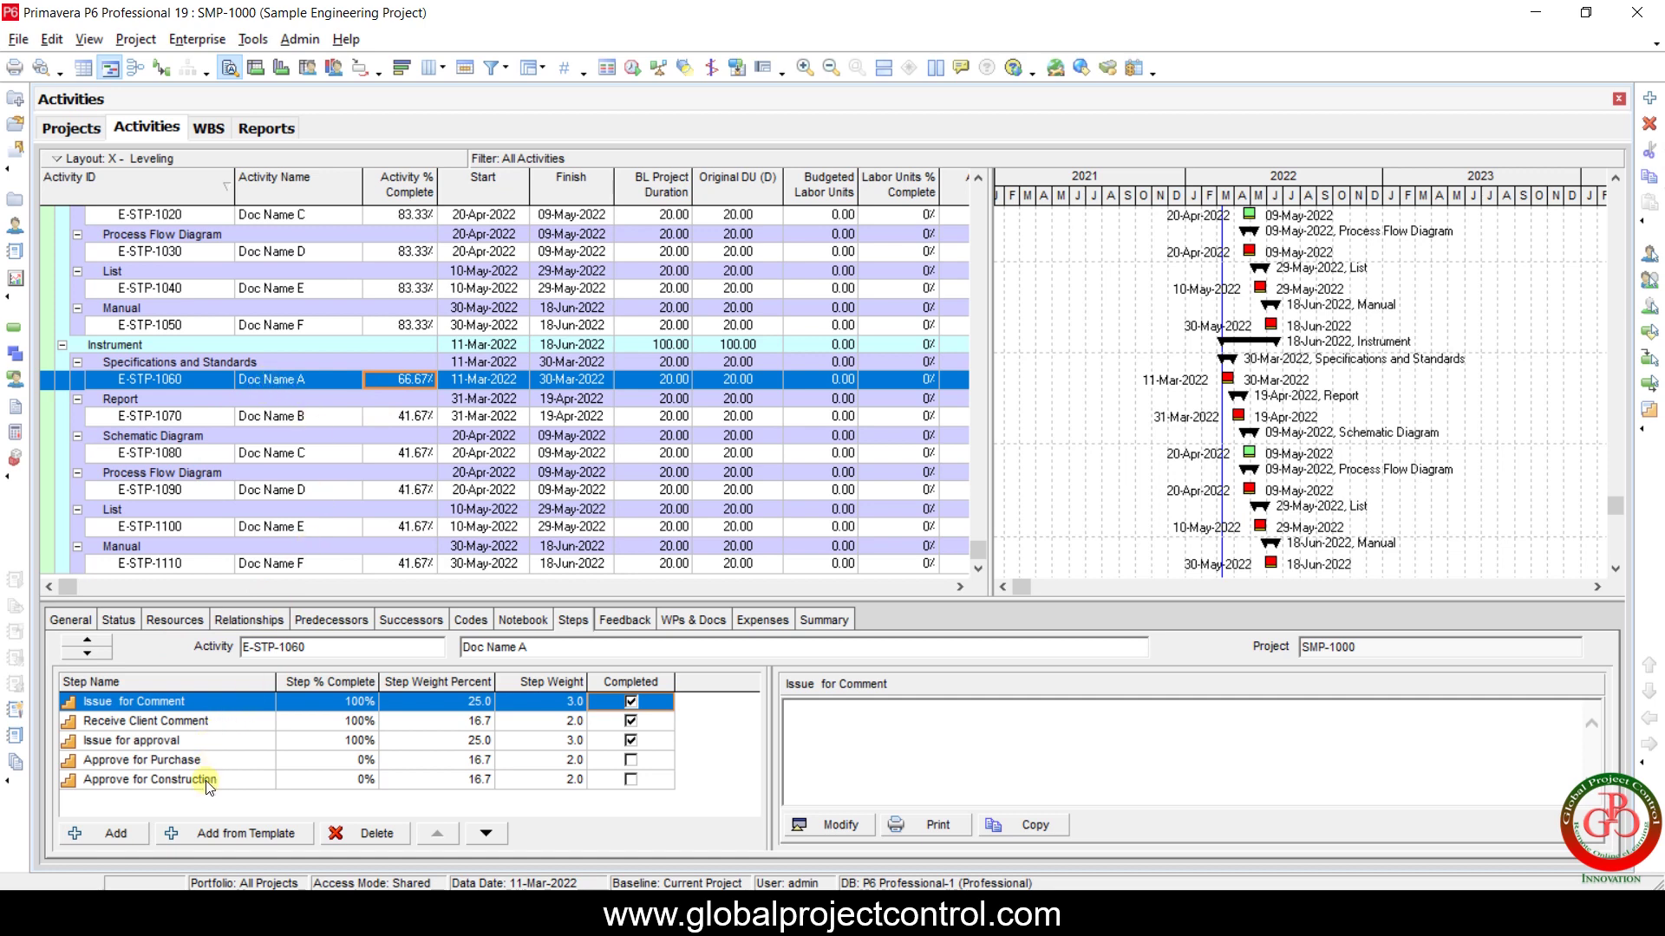
pyautogui.click(321, 379)
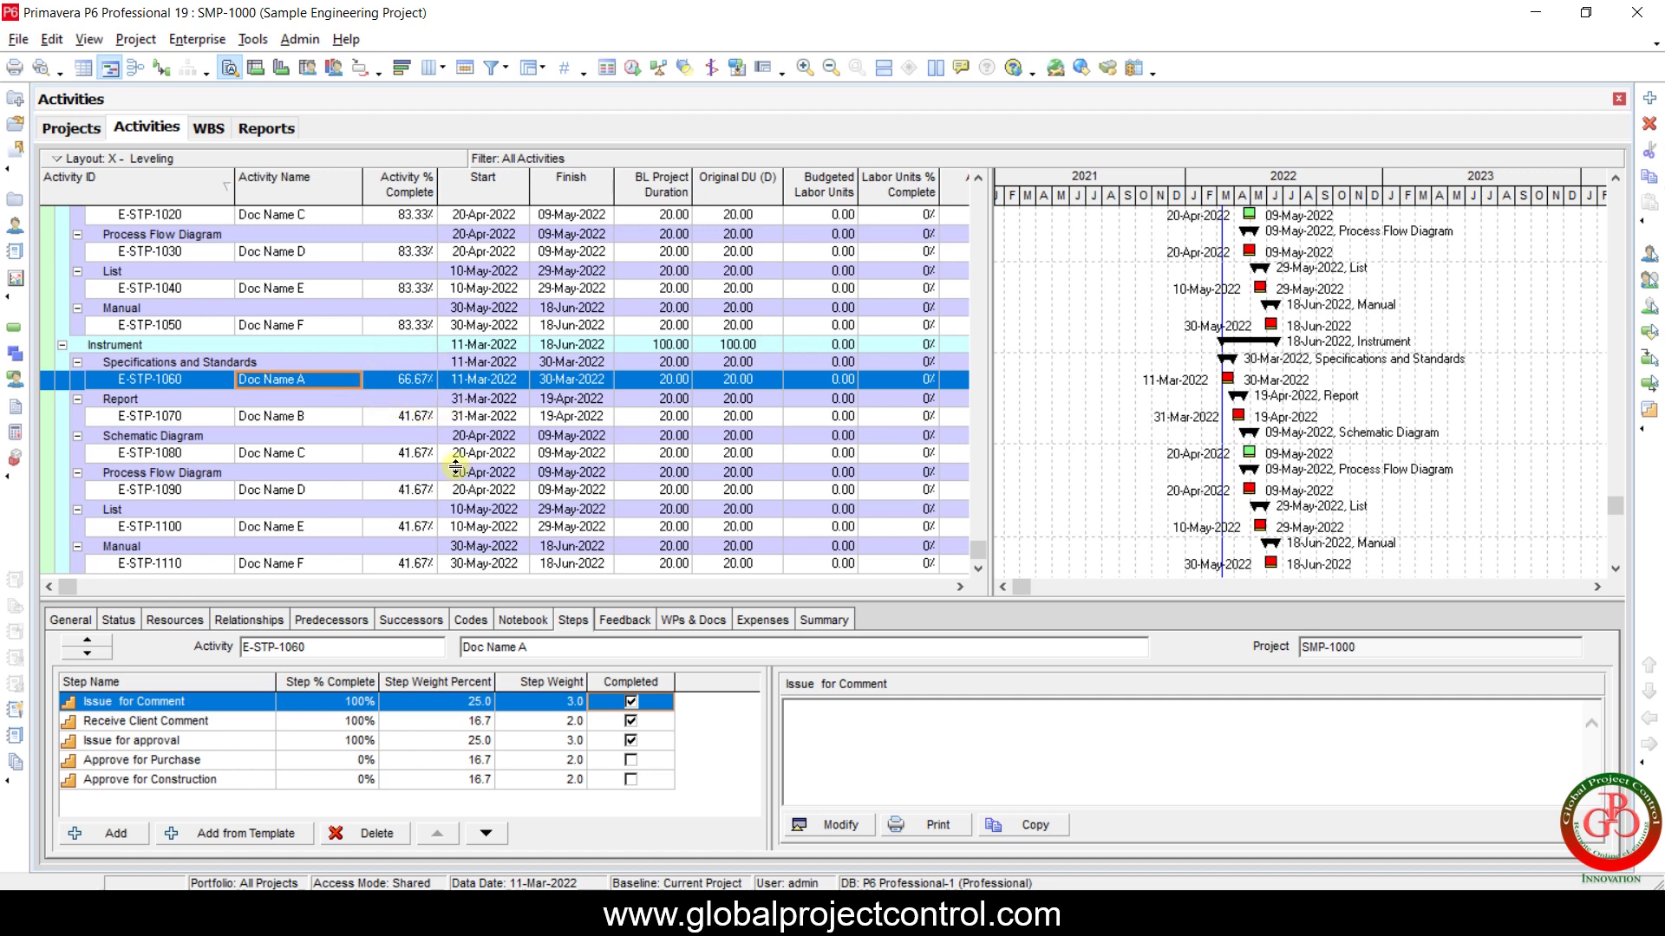
pyautogui.click(630, 746)
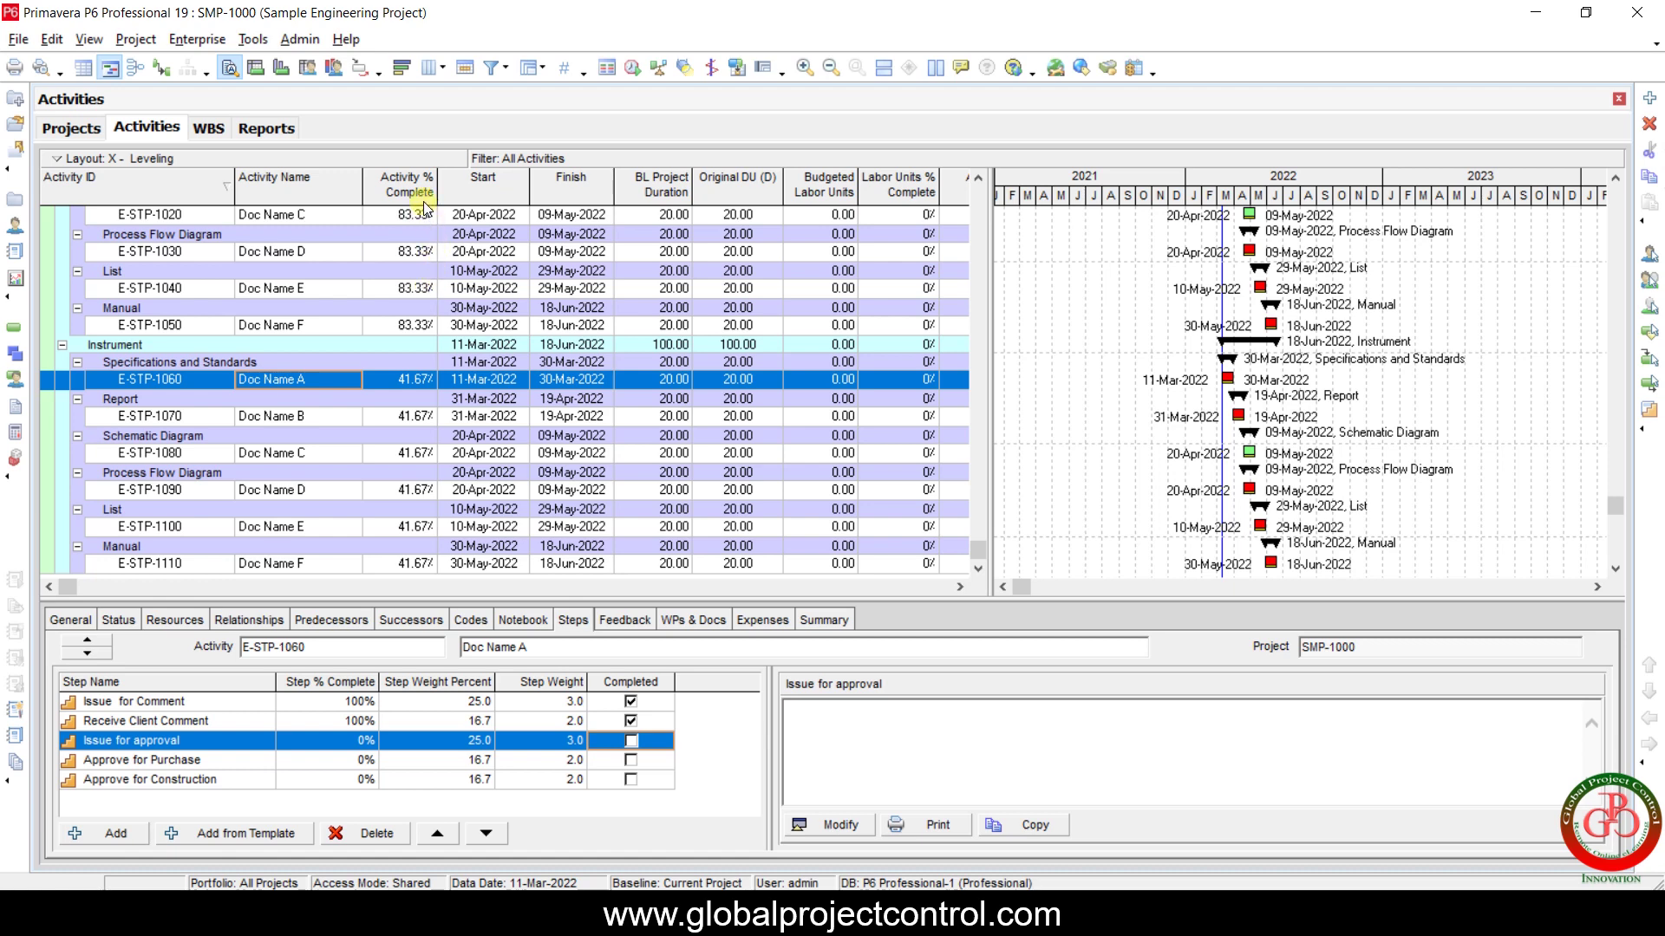
pyautogui.click(415, 382)
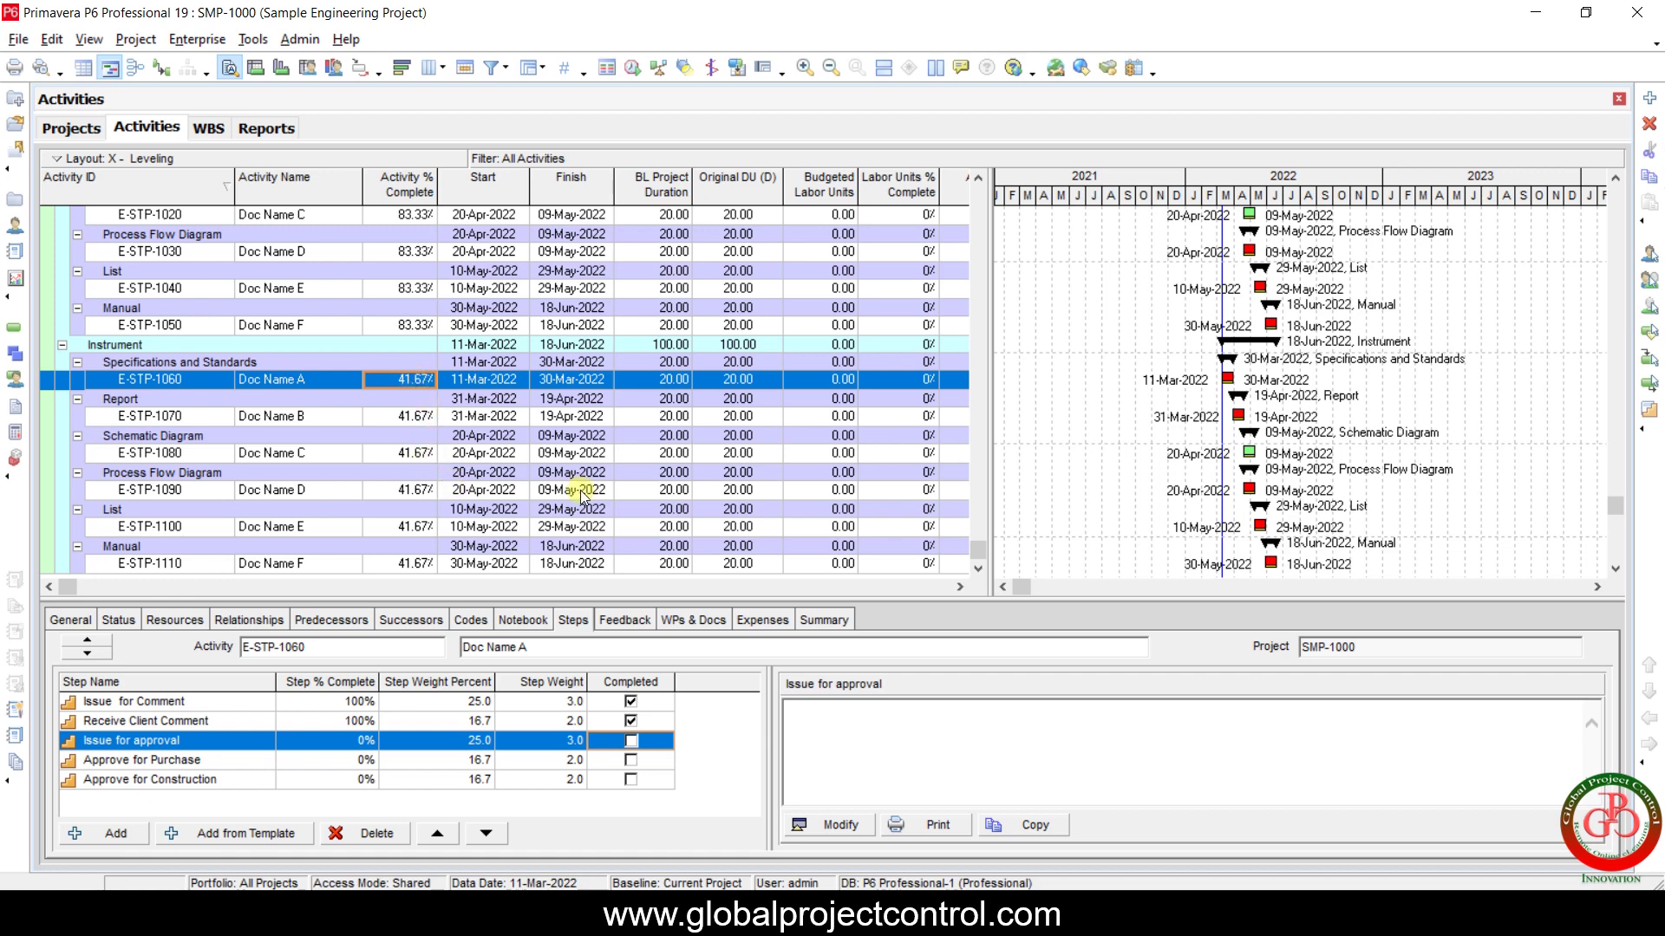
pyautogui.click(411, 346)
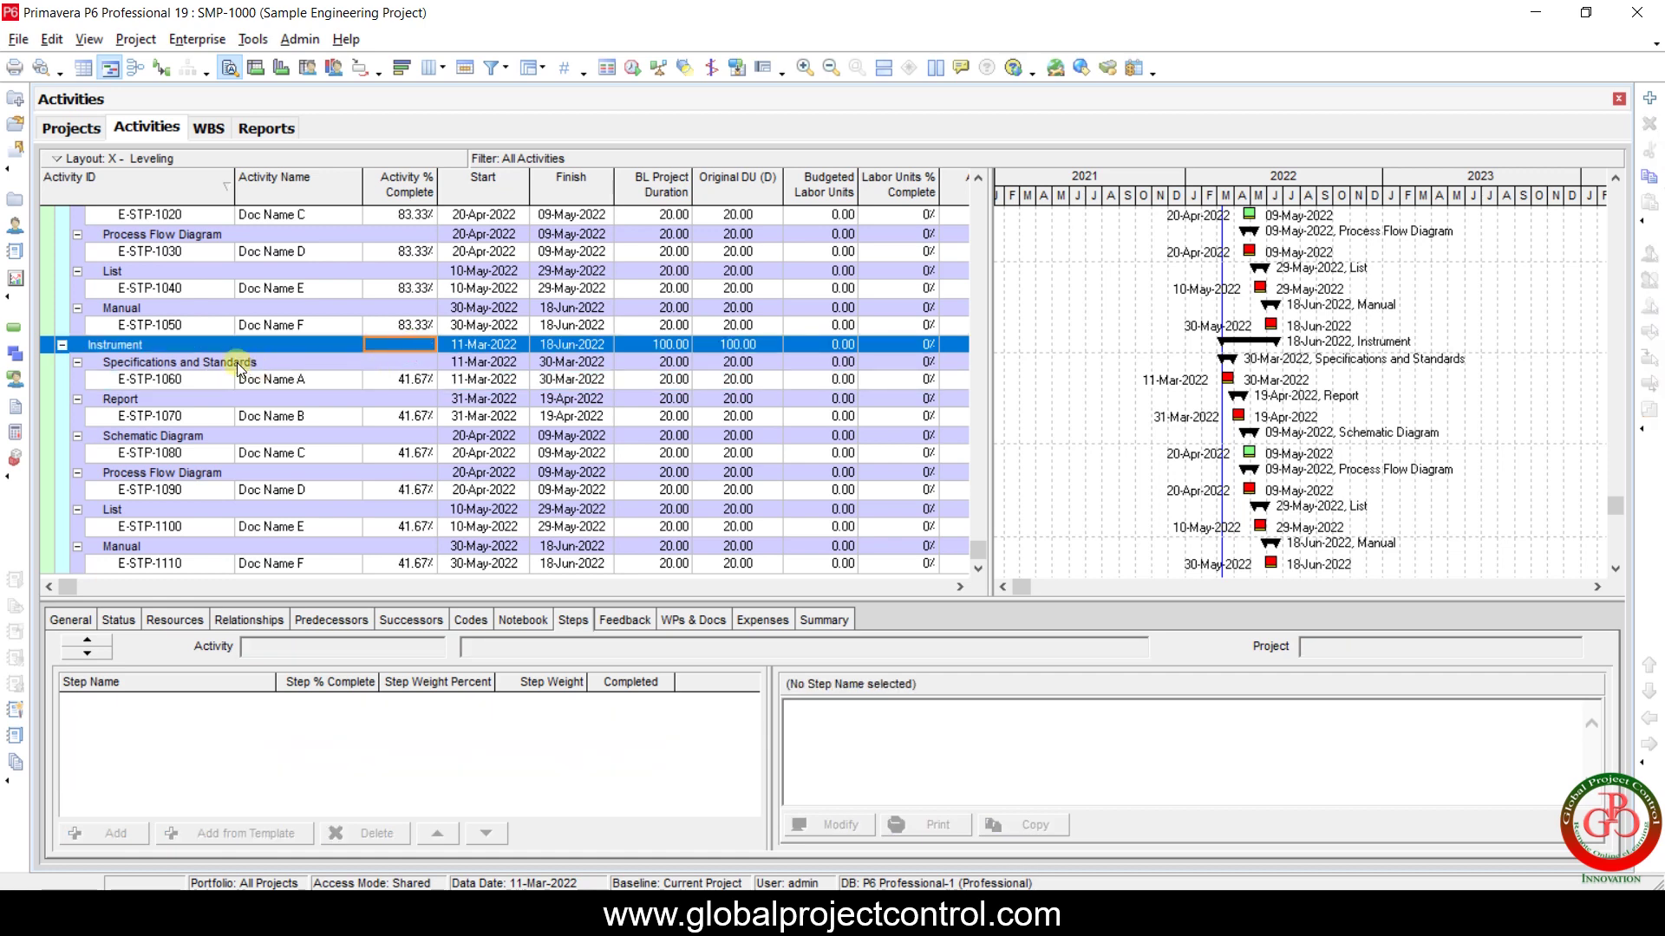
pyautogui.click(149, 345)
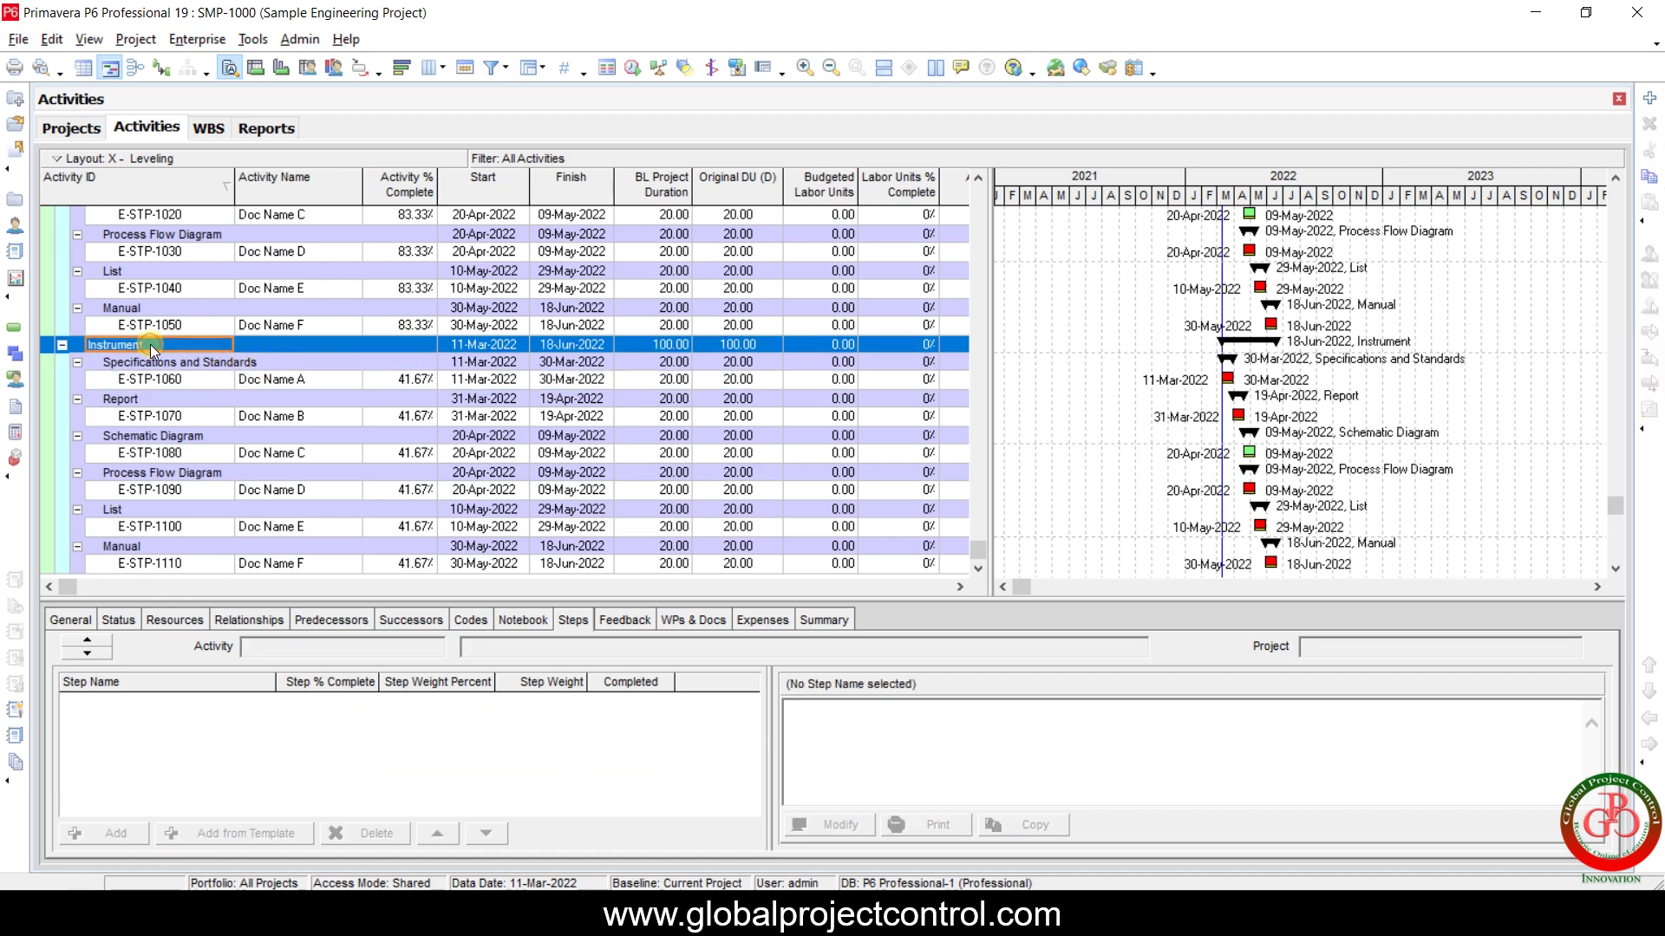
pyautogui.click(40, 345)
# Run the Activity Steps - Progress report to its delimited text file, overwriting the existing Activity Steps - Progress.csv.
pyautogui.click(15, 281)
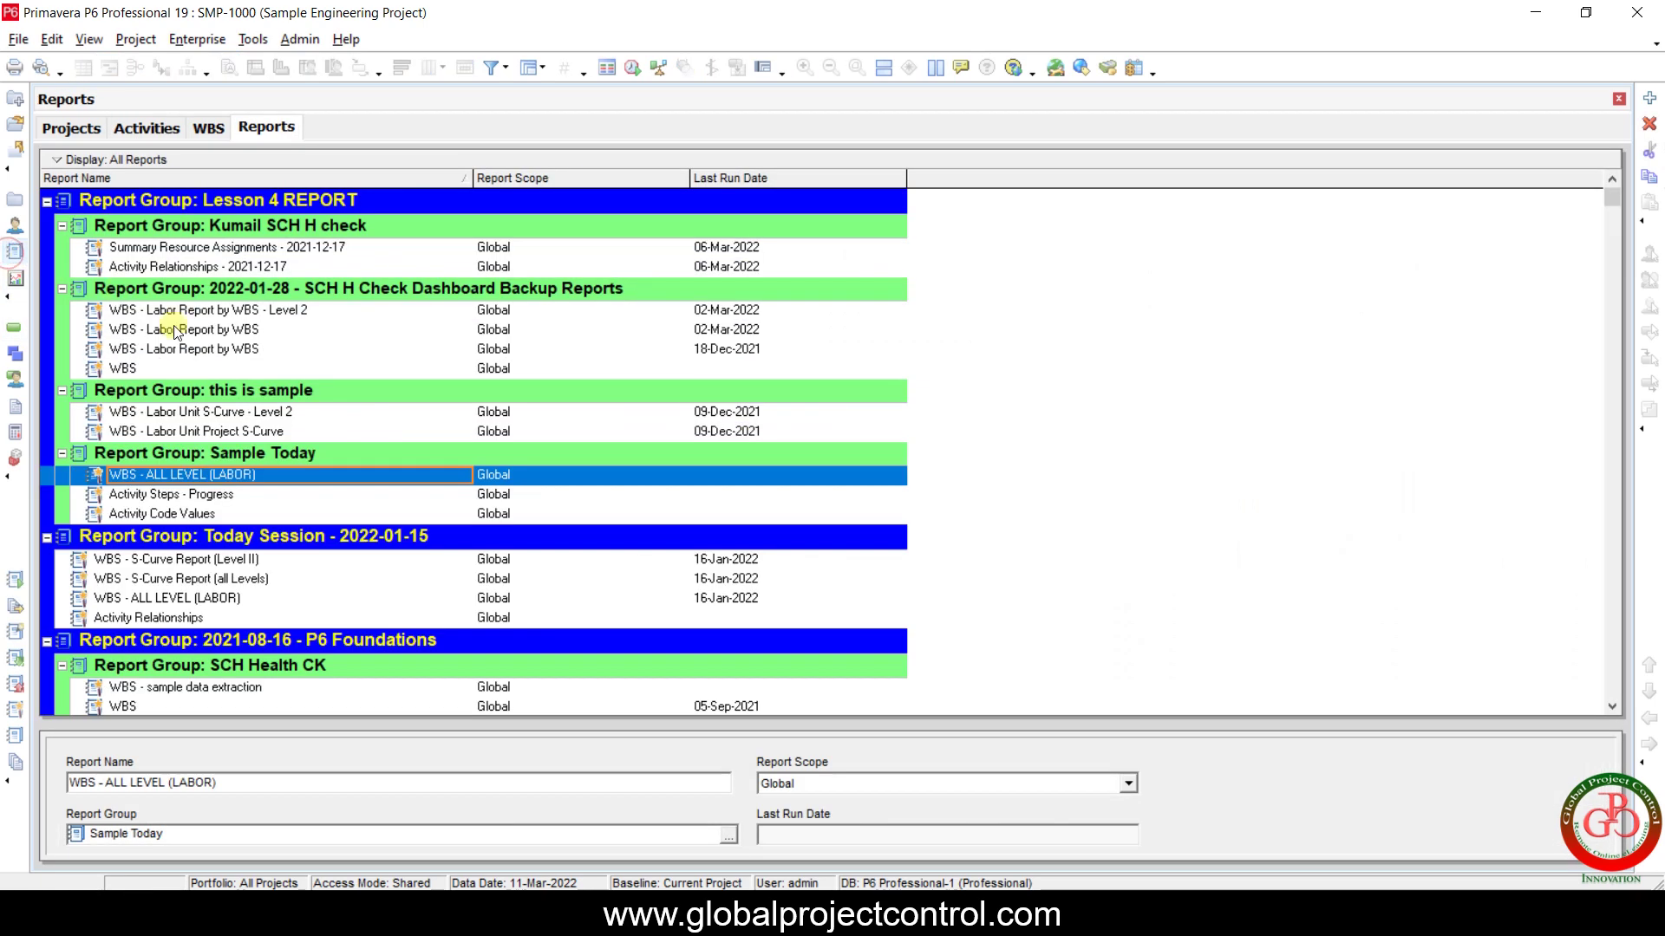
pyautogui.click(166, 494)
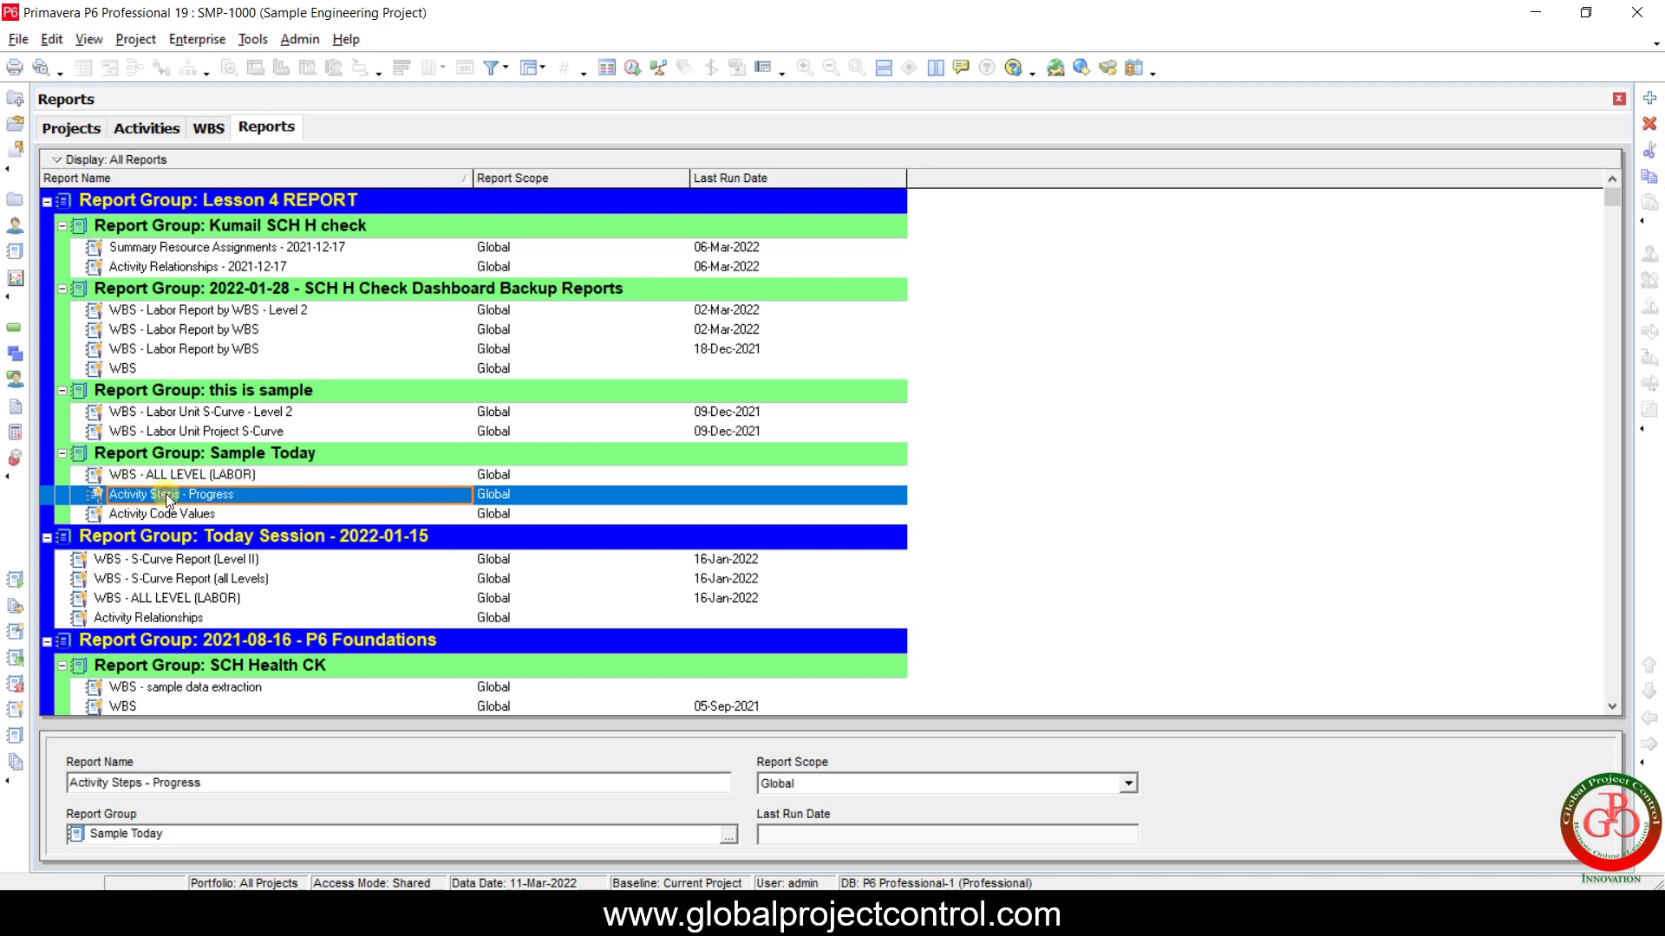
pyautogui.rightClick(222, 494)
pyautogui.moveTo(344, 506)
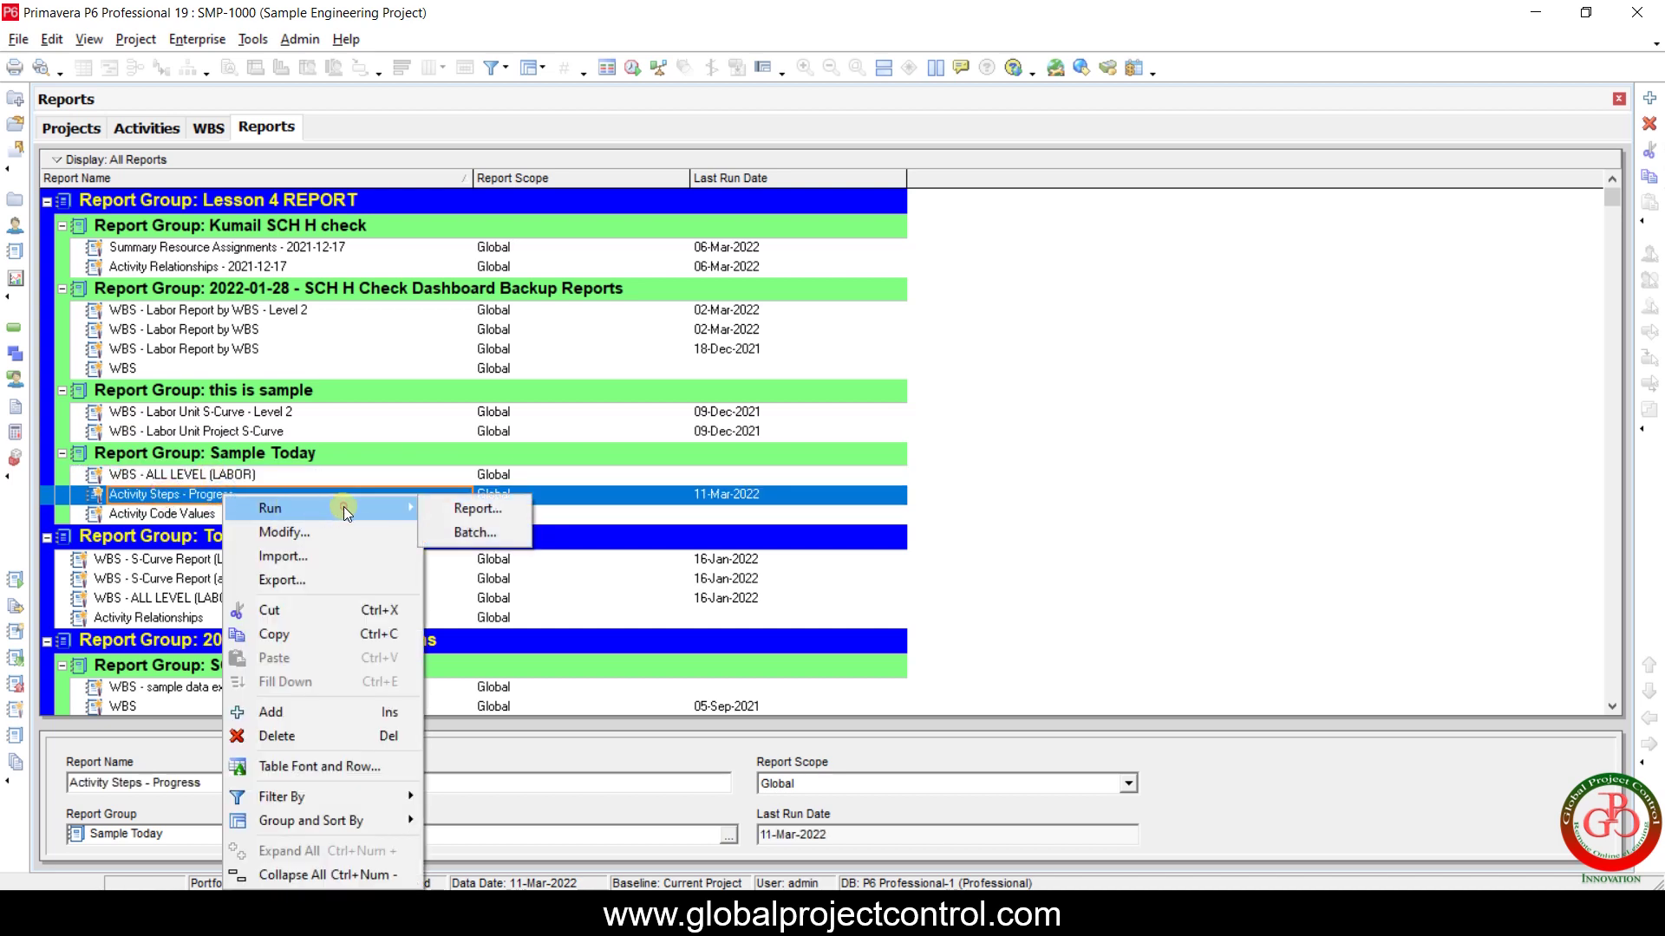
pyautogui.click(458, 509)
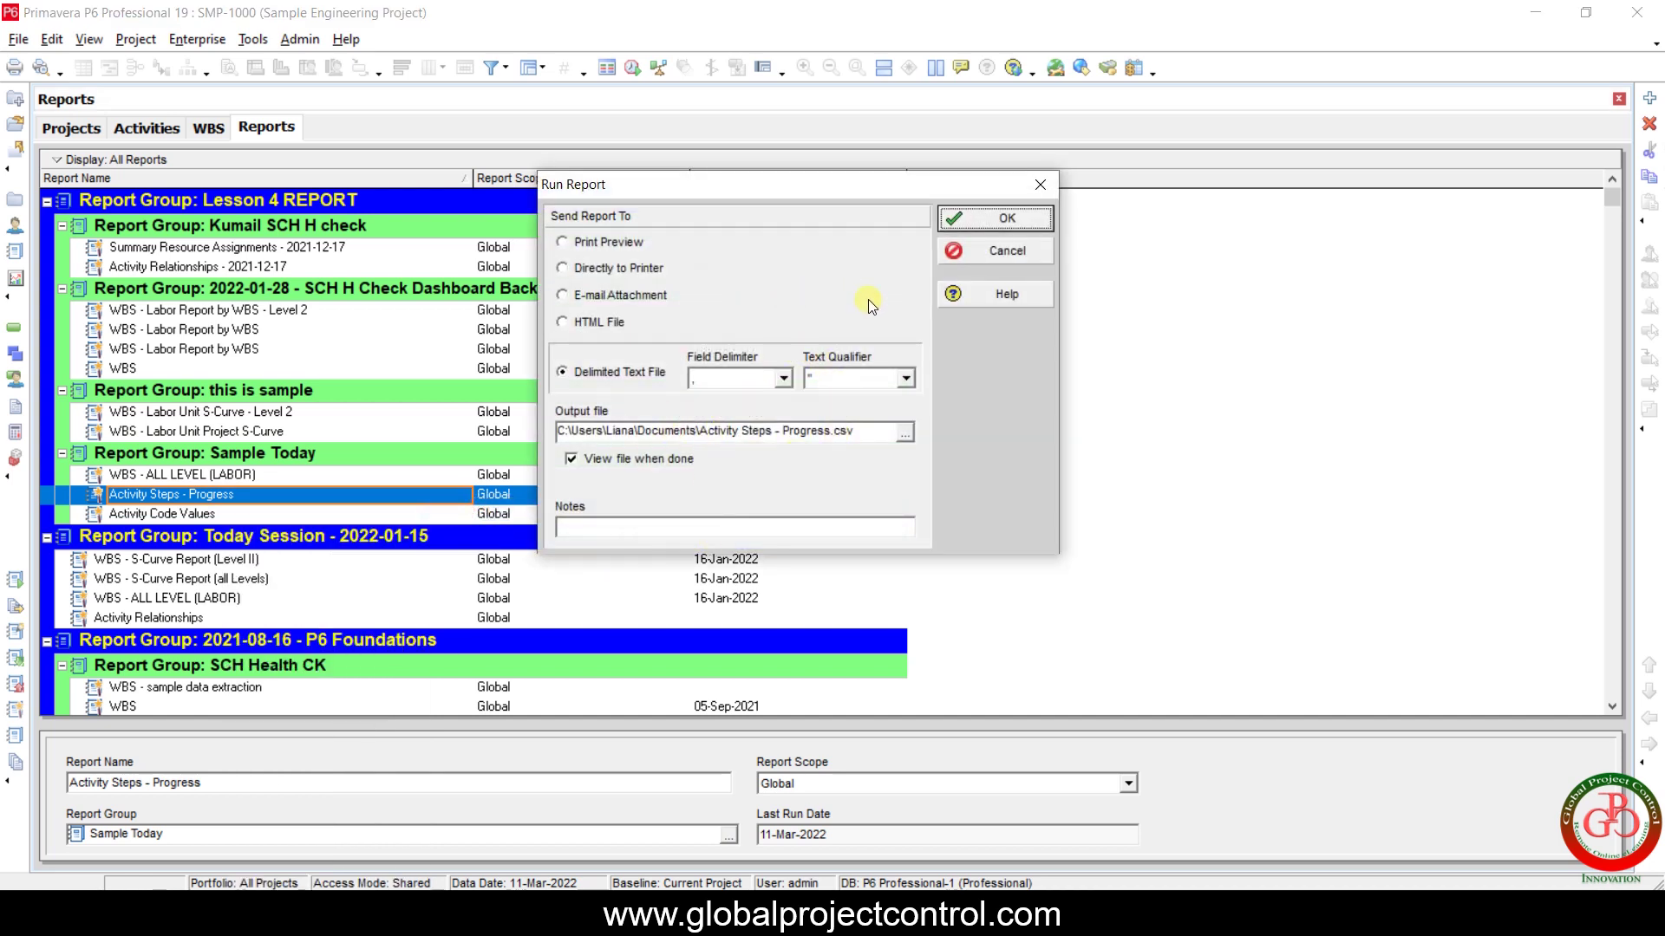
pyautogui.click(985, 219)
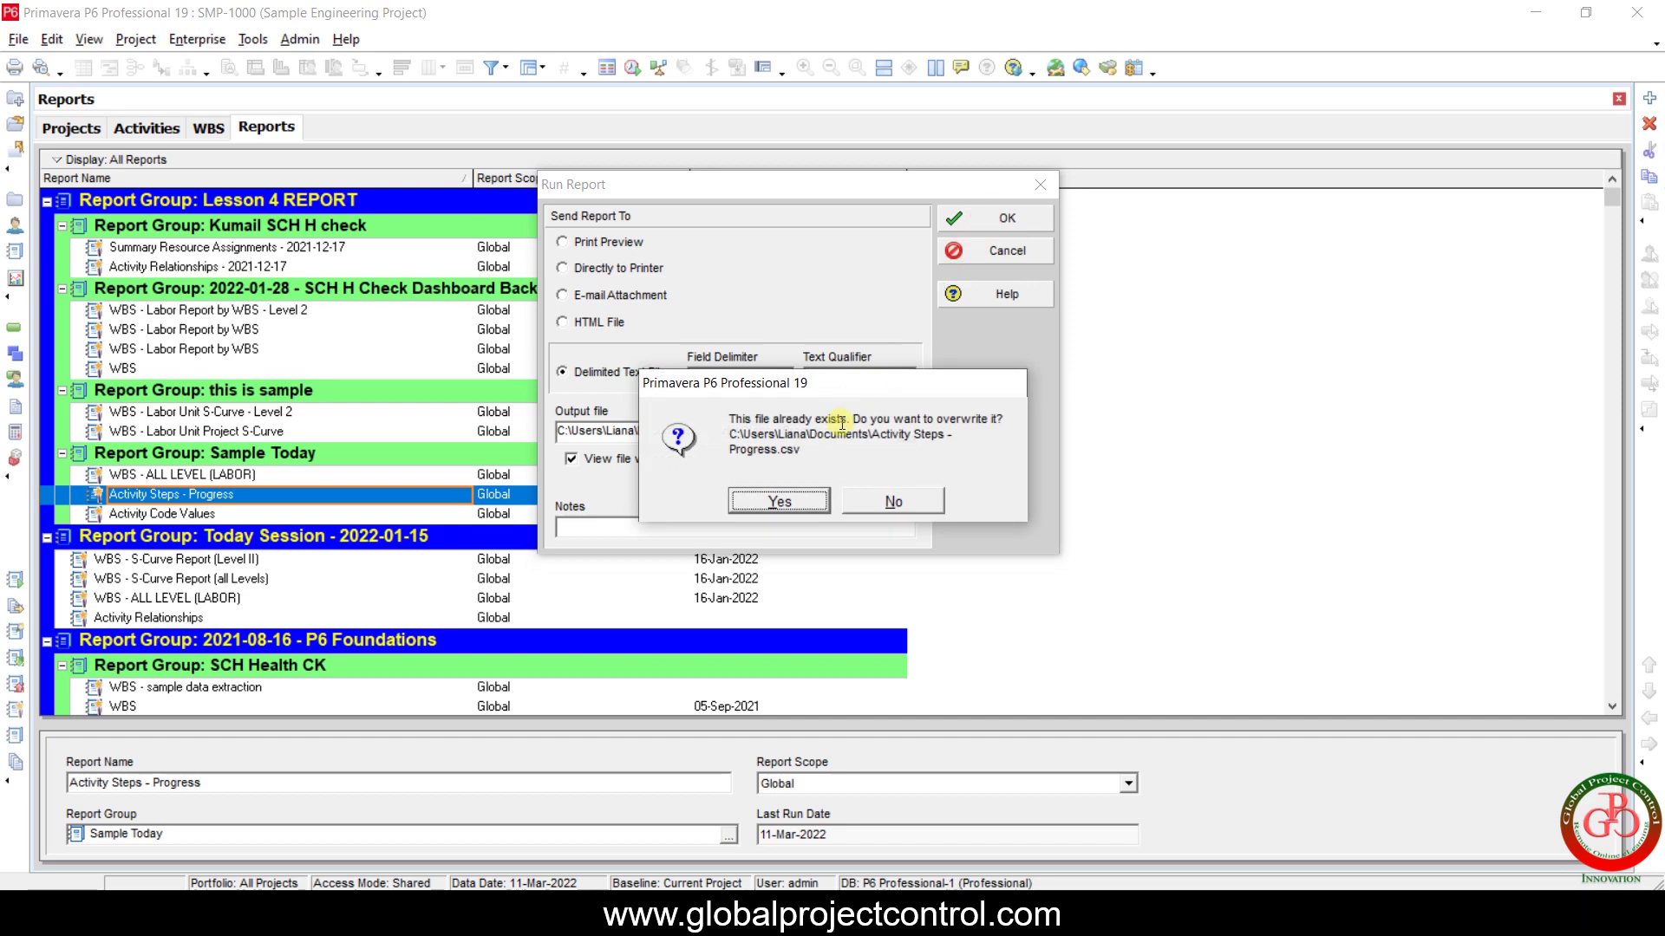
pyautogui.click(780, 503)
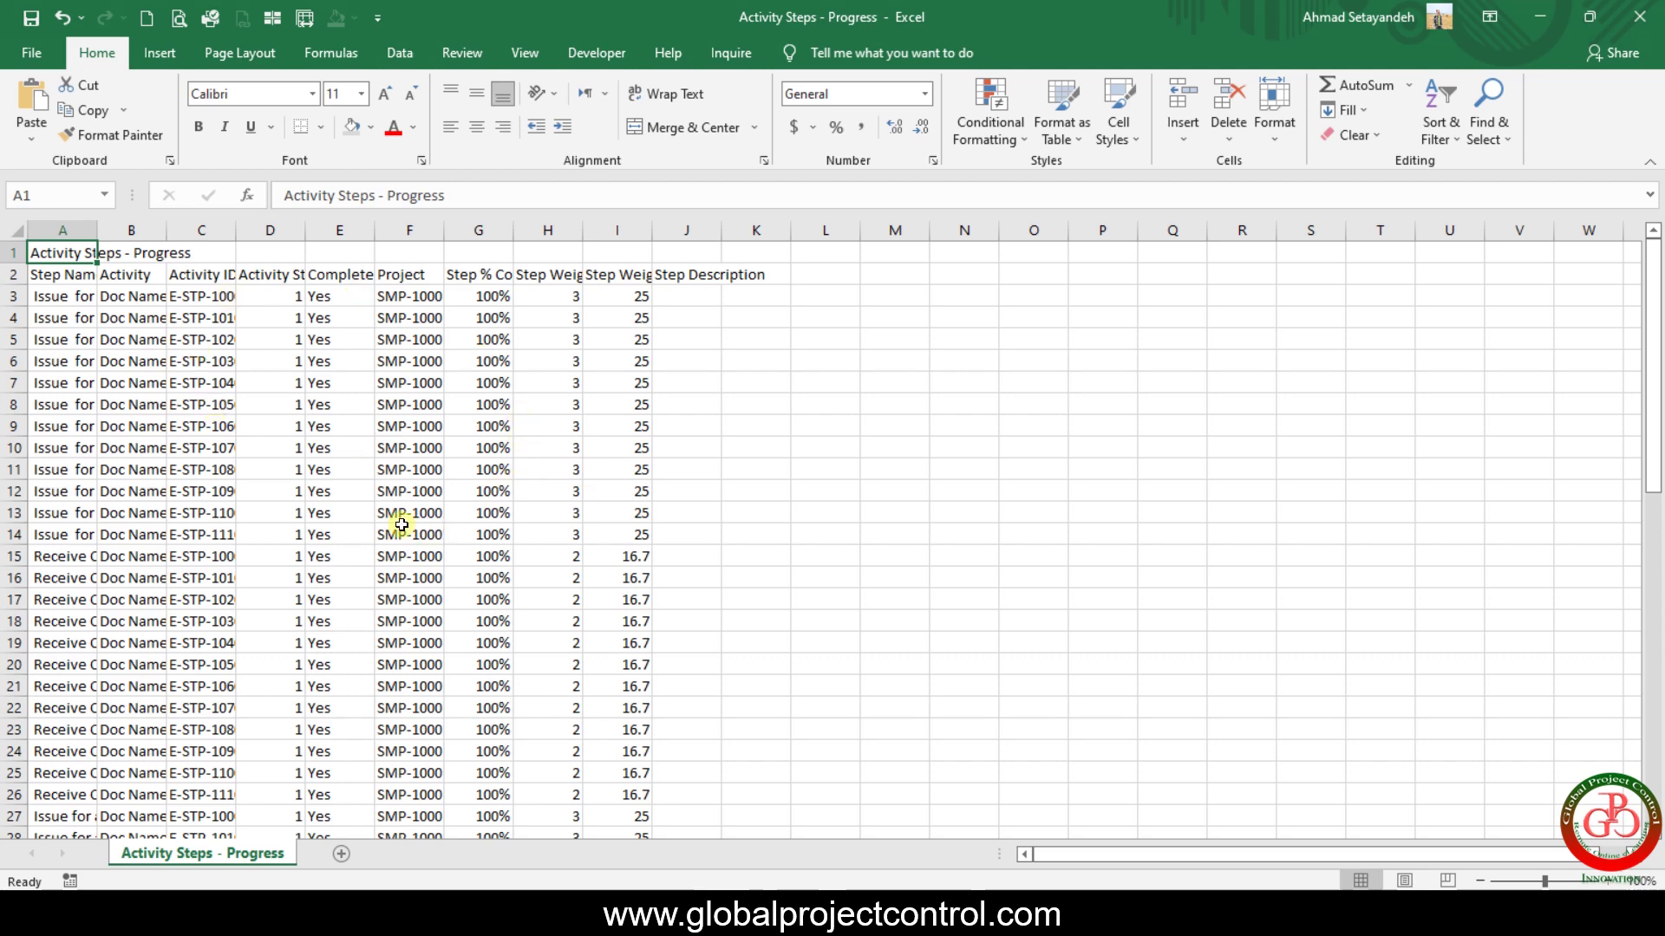
# Look through the exported step rows in Excel and copy the whole Activity Steps - Progress data range.
pyautogui.click(344, 487)
pyautogui.scroll(-8, 356, 486)
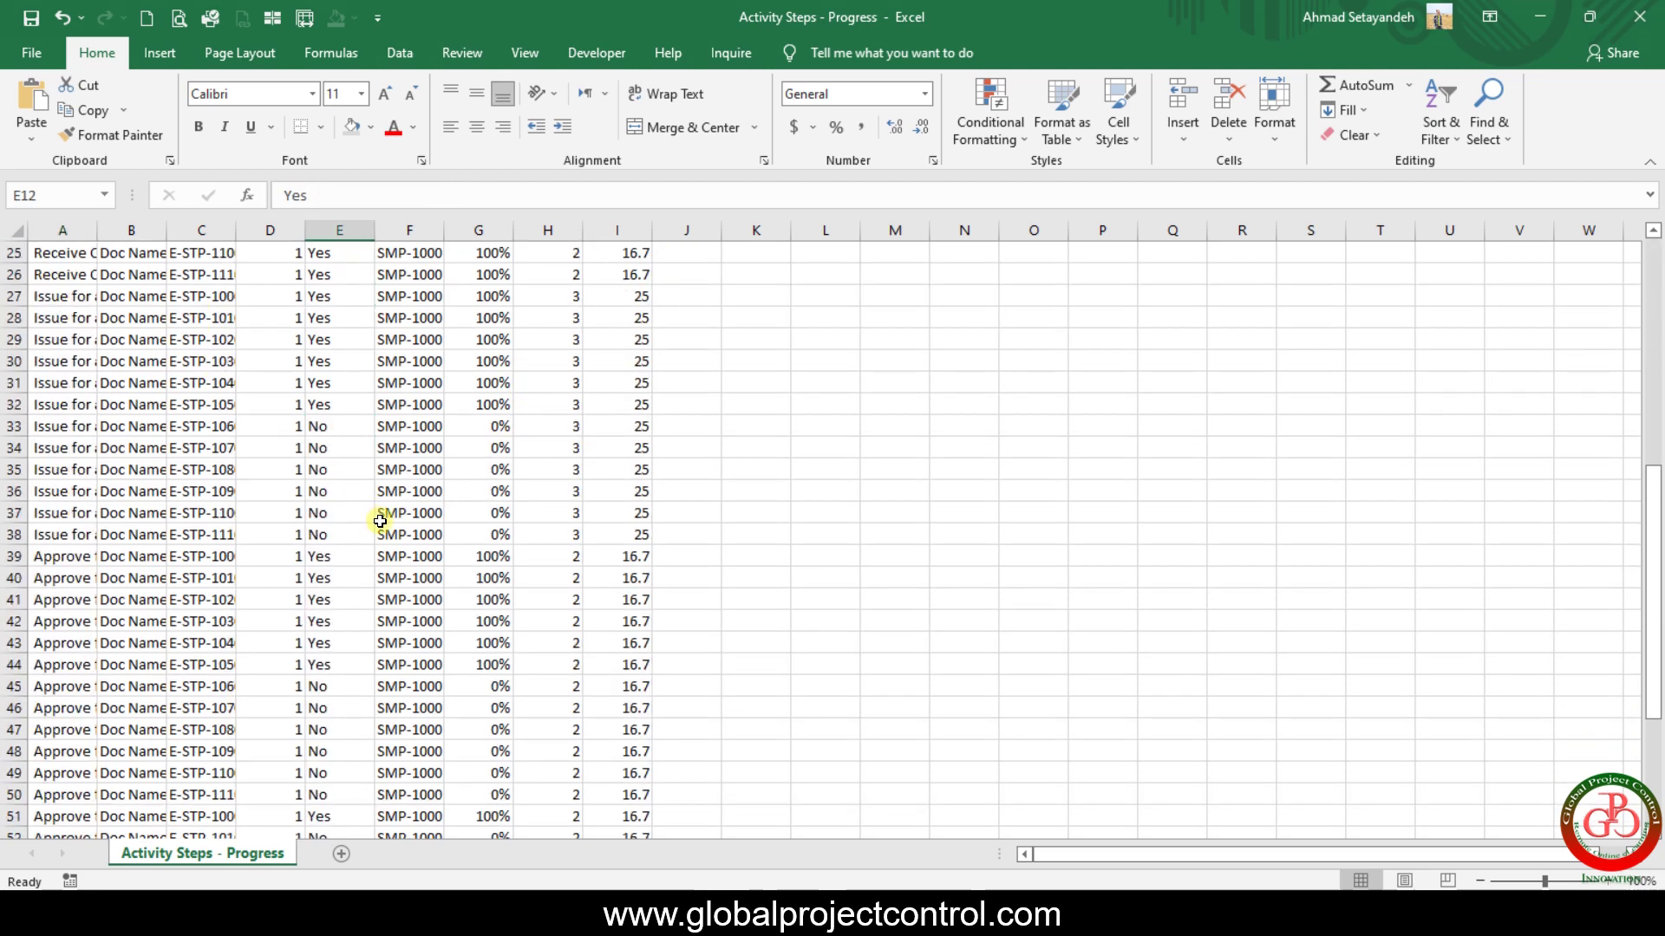
pyautogui.scroll(-8, 379, 521)
pyautogui.scroll(14, 380, 520)
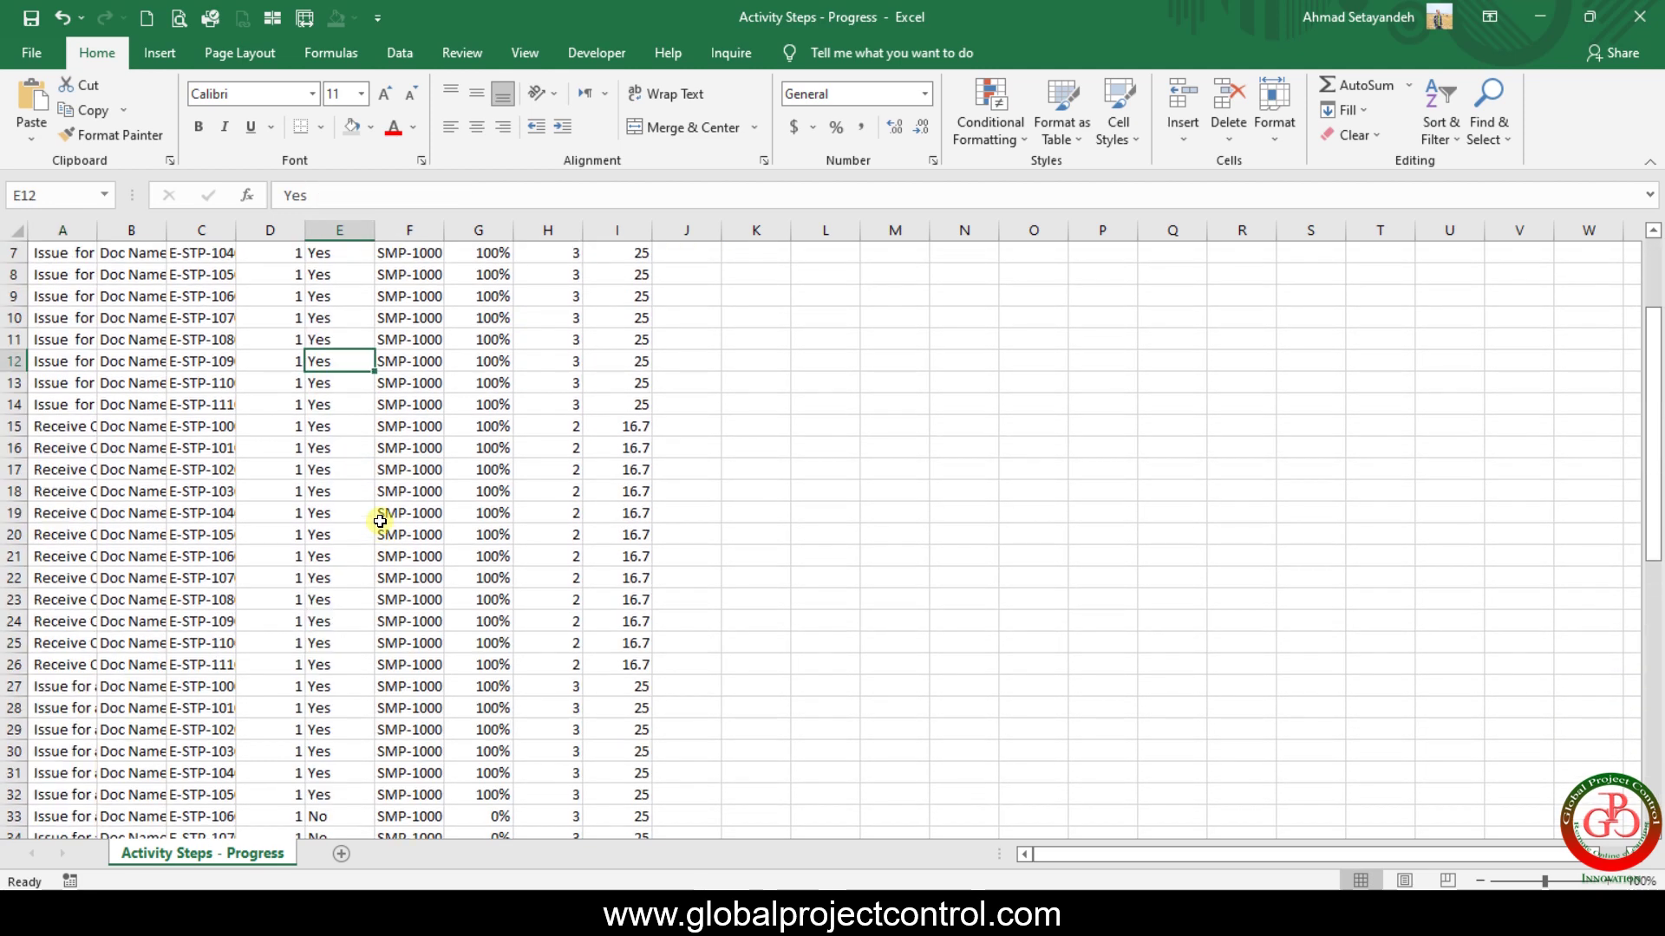
pyautogui.scroll(2, 380, 520)
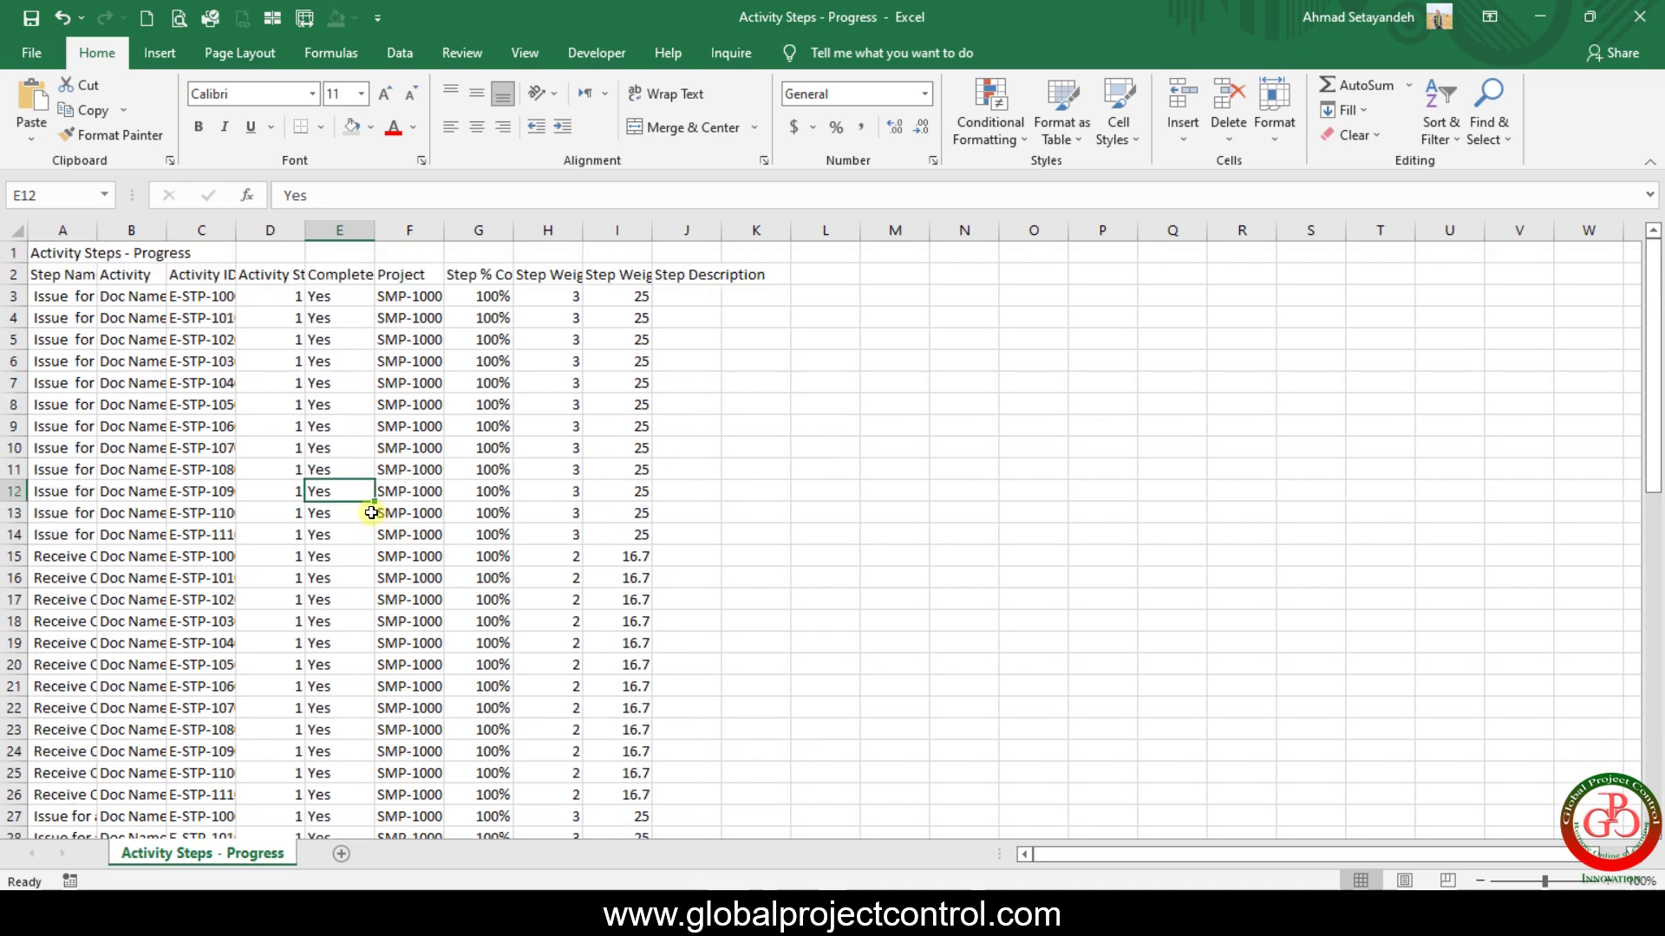
pyautogui.hotkey('ctrl', 'a')
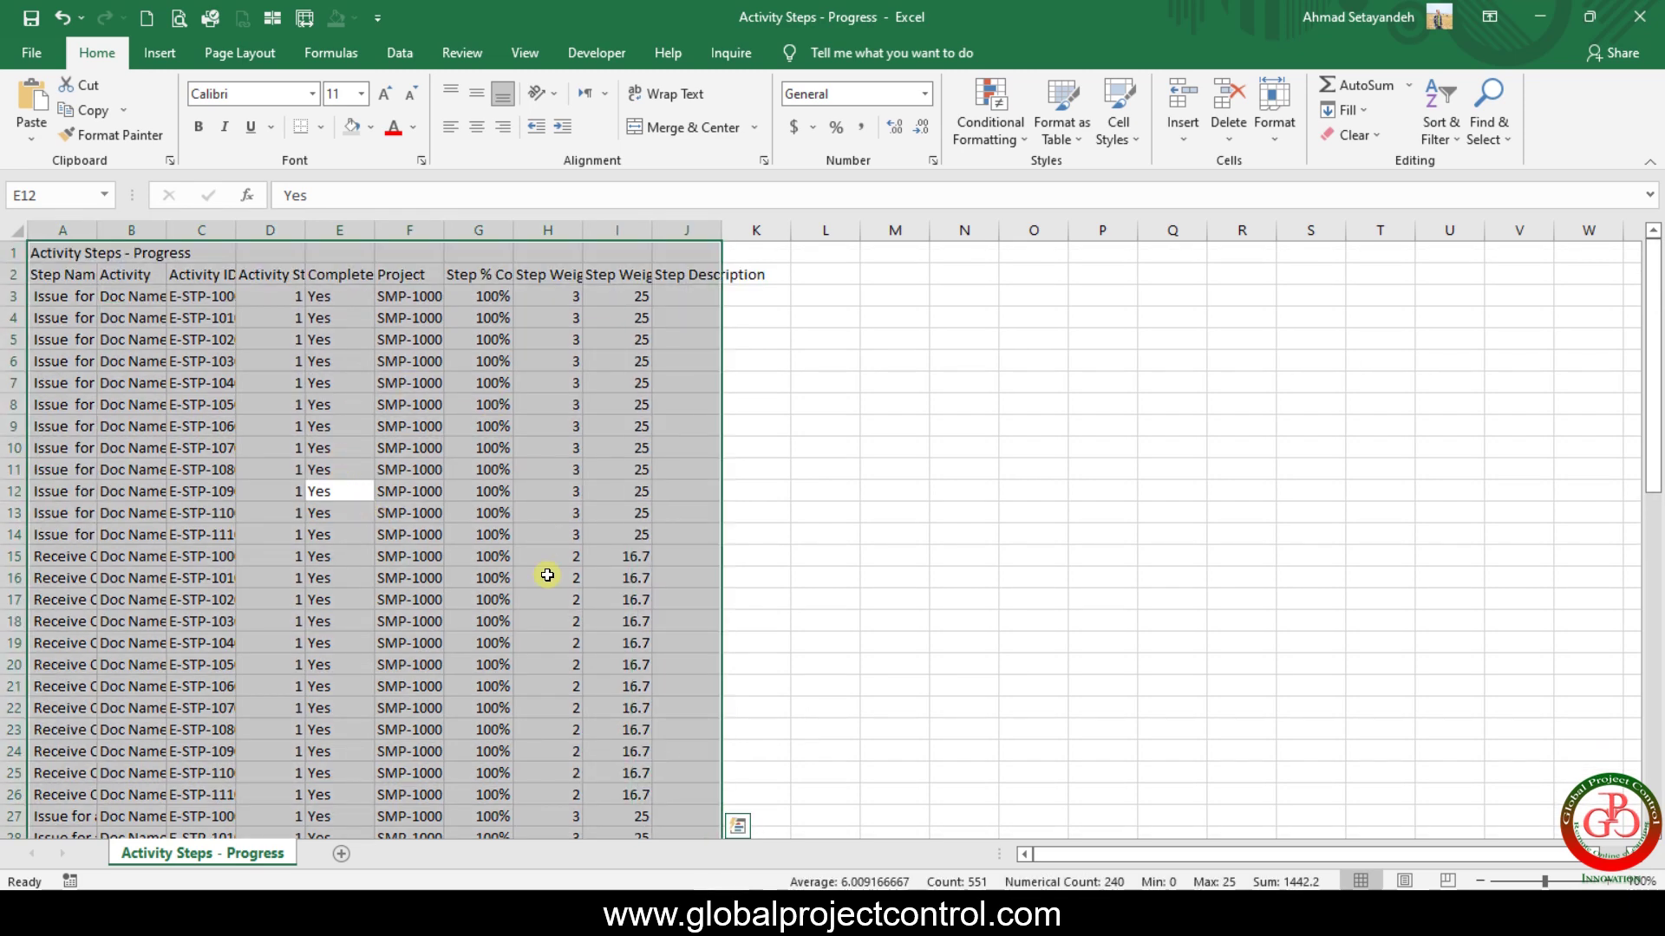
pyautogui.rightClick(373, 375)
pyautogui.click(424, 414)
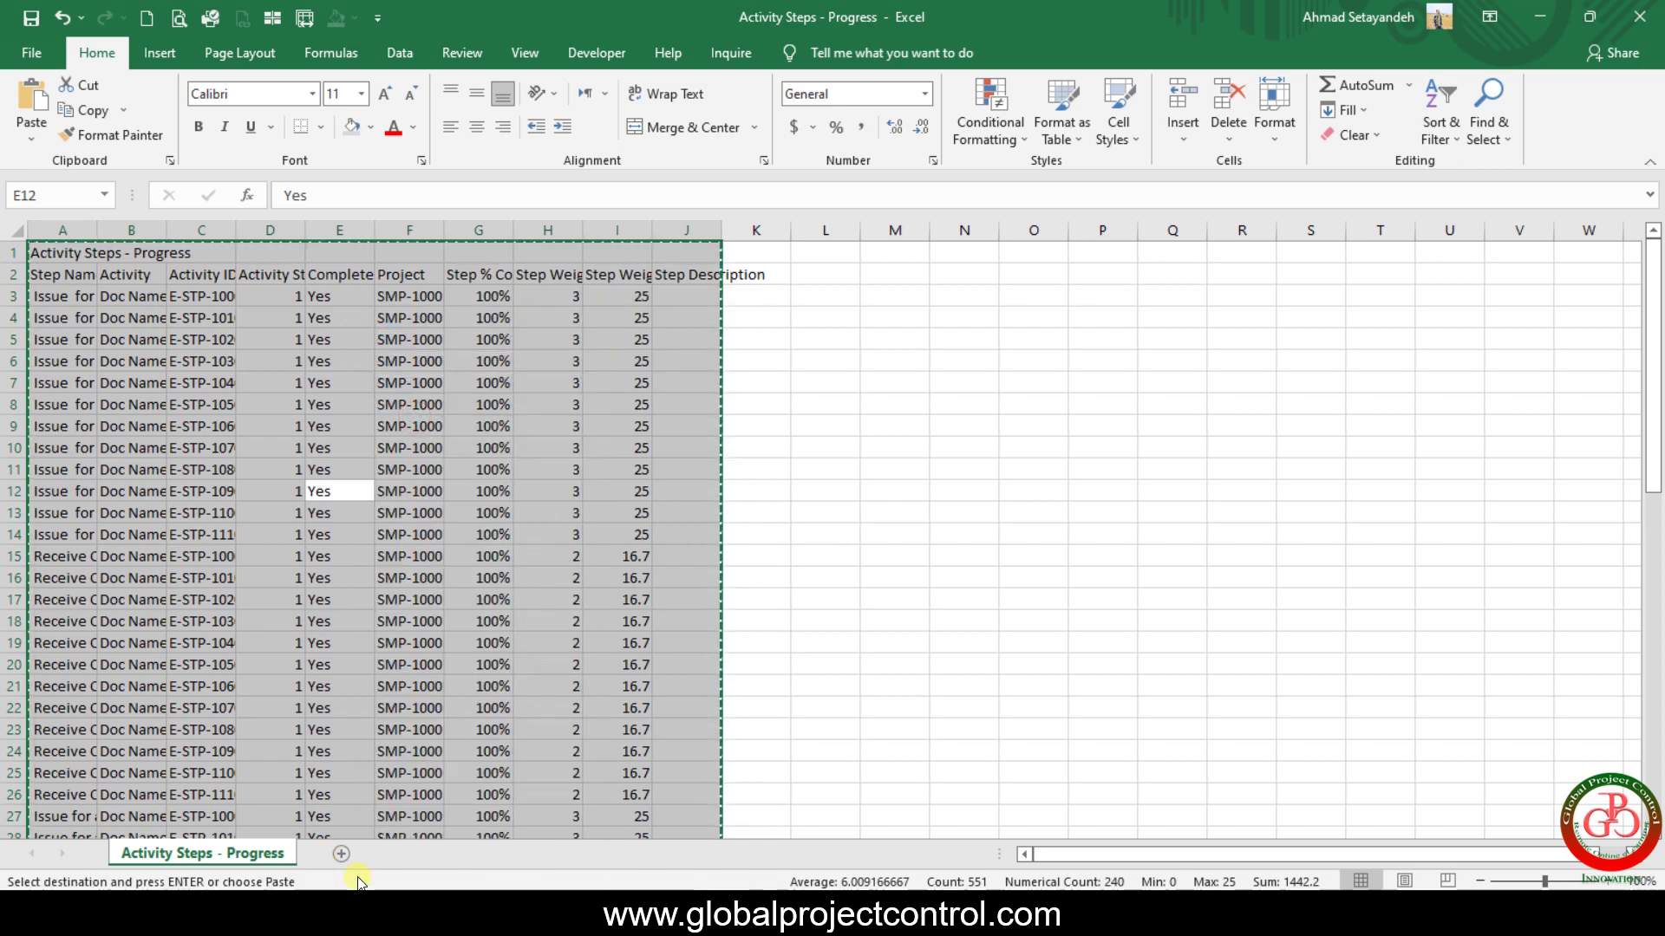
# Switch to the Activity Steps - Progress1 workbook and paste the copied report as values from A1 of its data sheet.
pyautogui.click(676, 891)
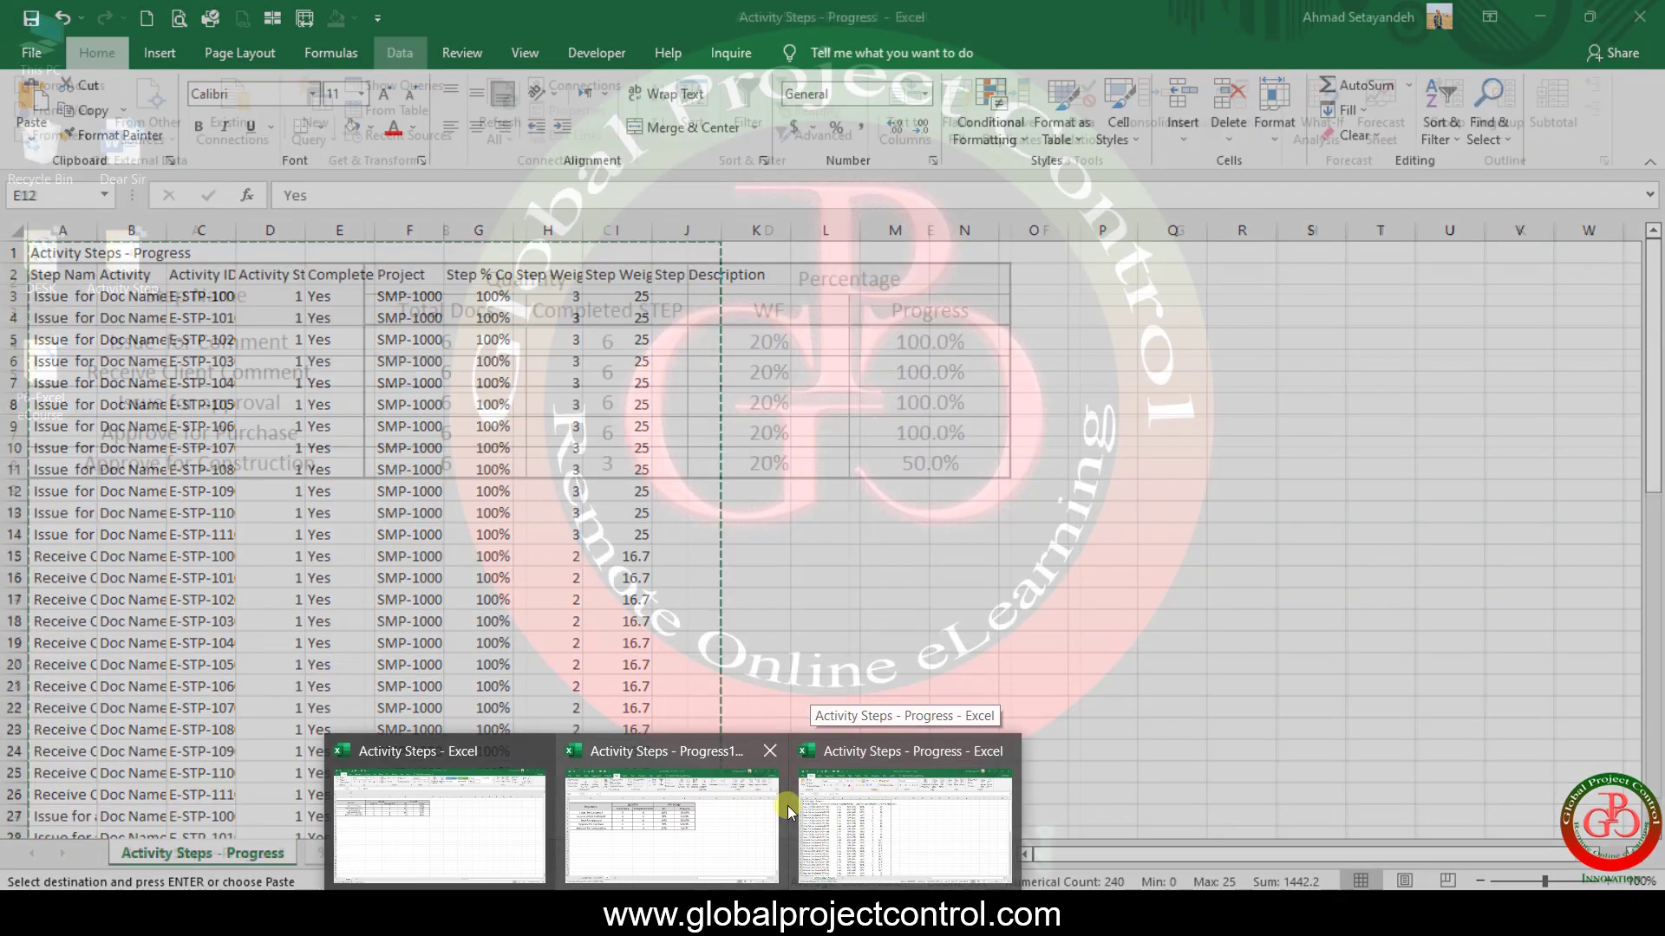
pyautogui.click(706, 809)
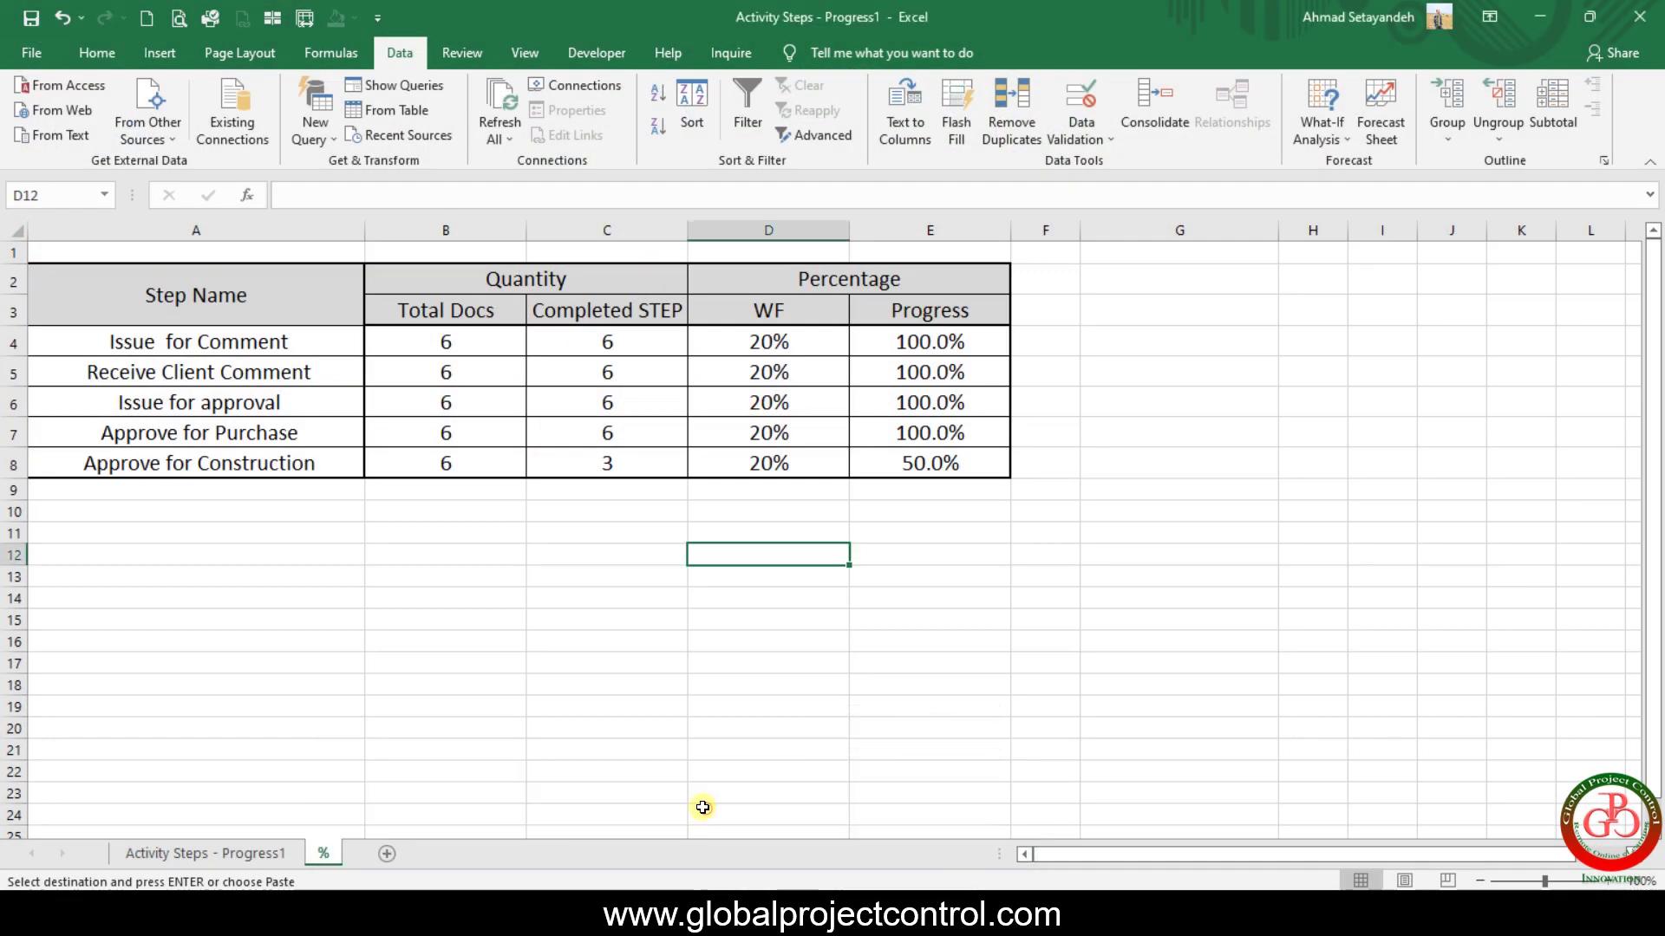
pyautogui.click(260, 854)
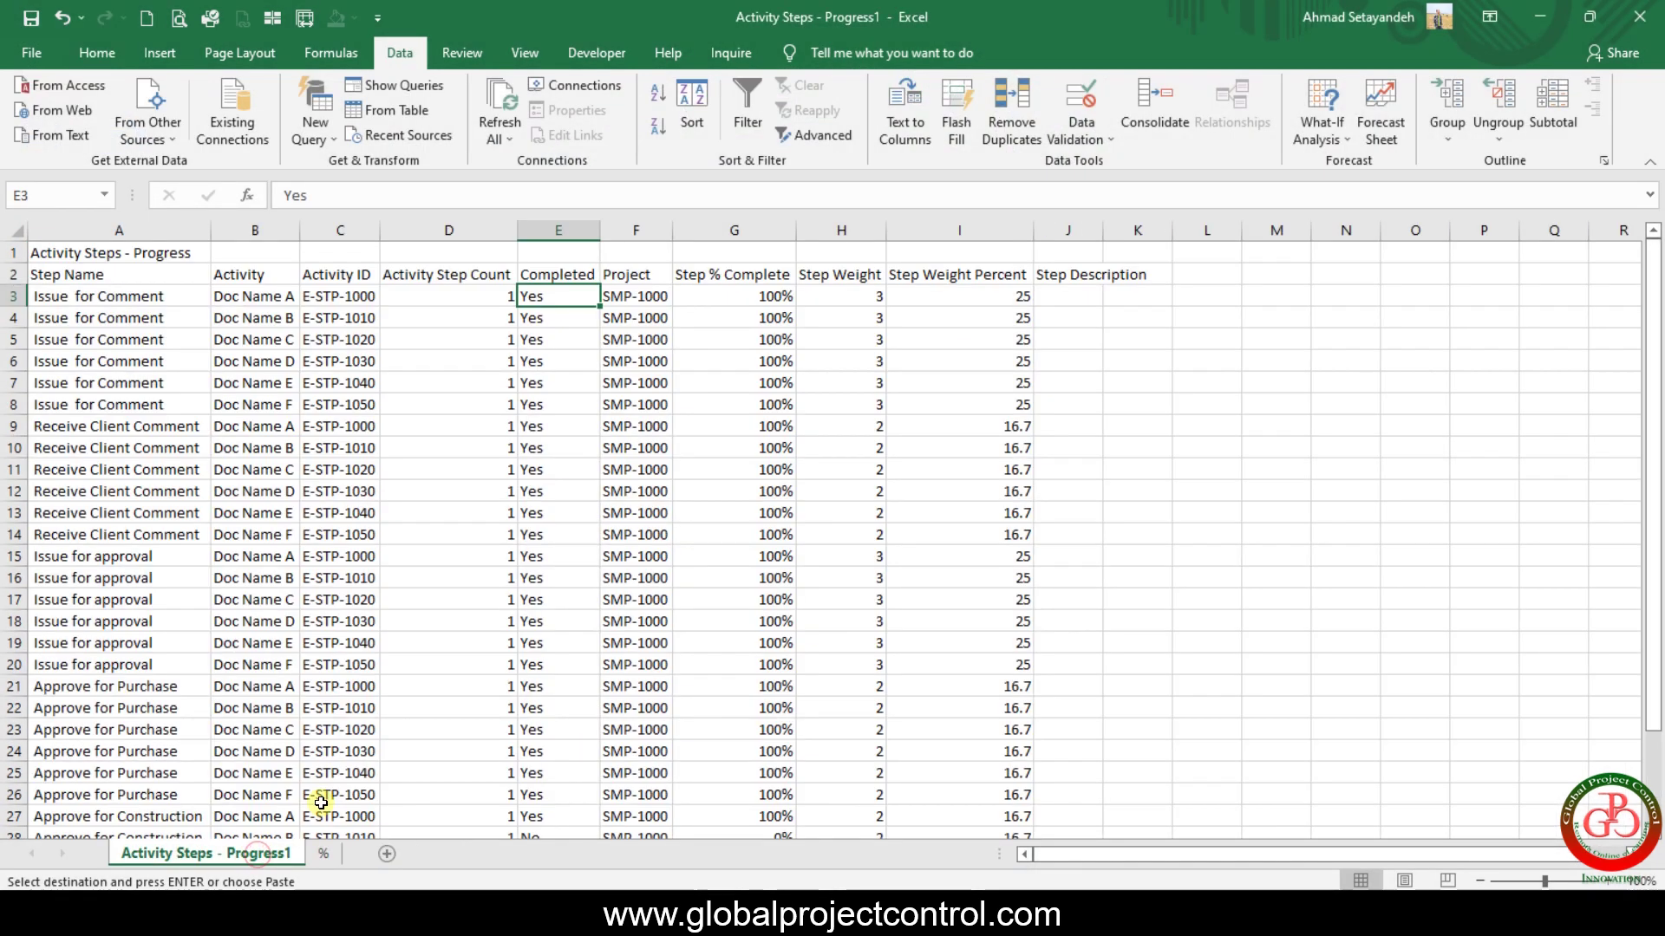
pyautogui.click(64, 253)
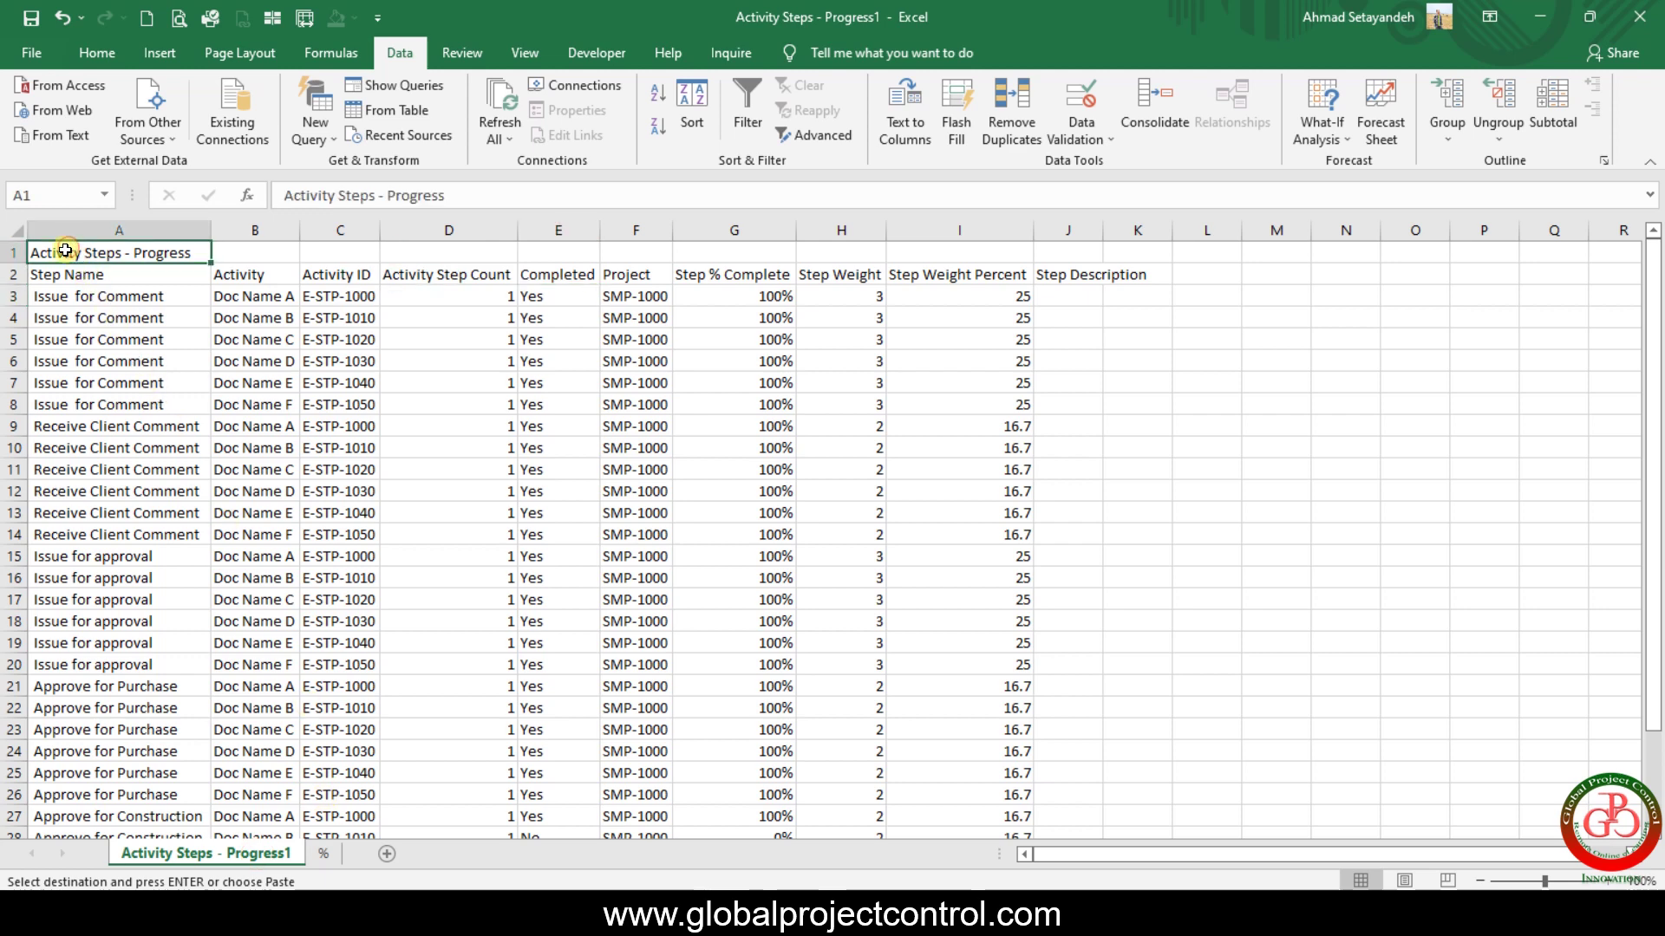
pyautogui.rightClick(66, 253)
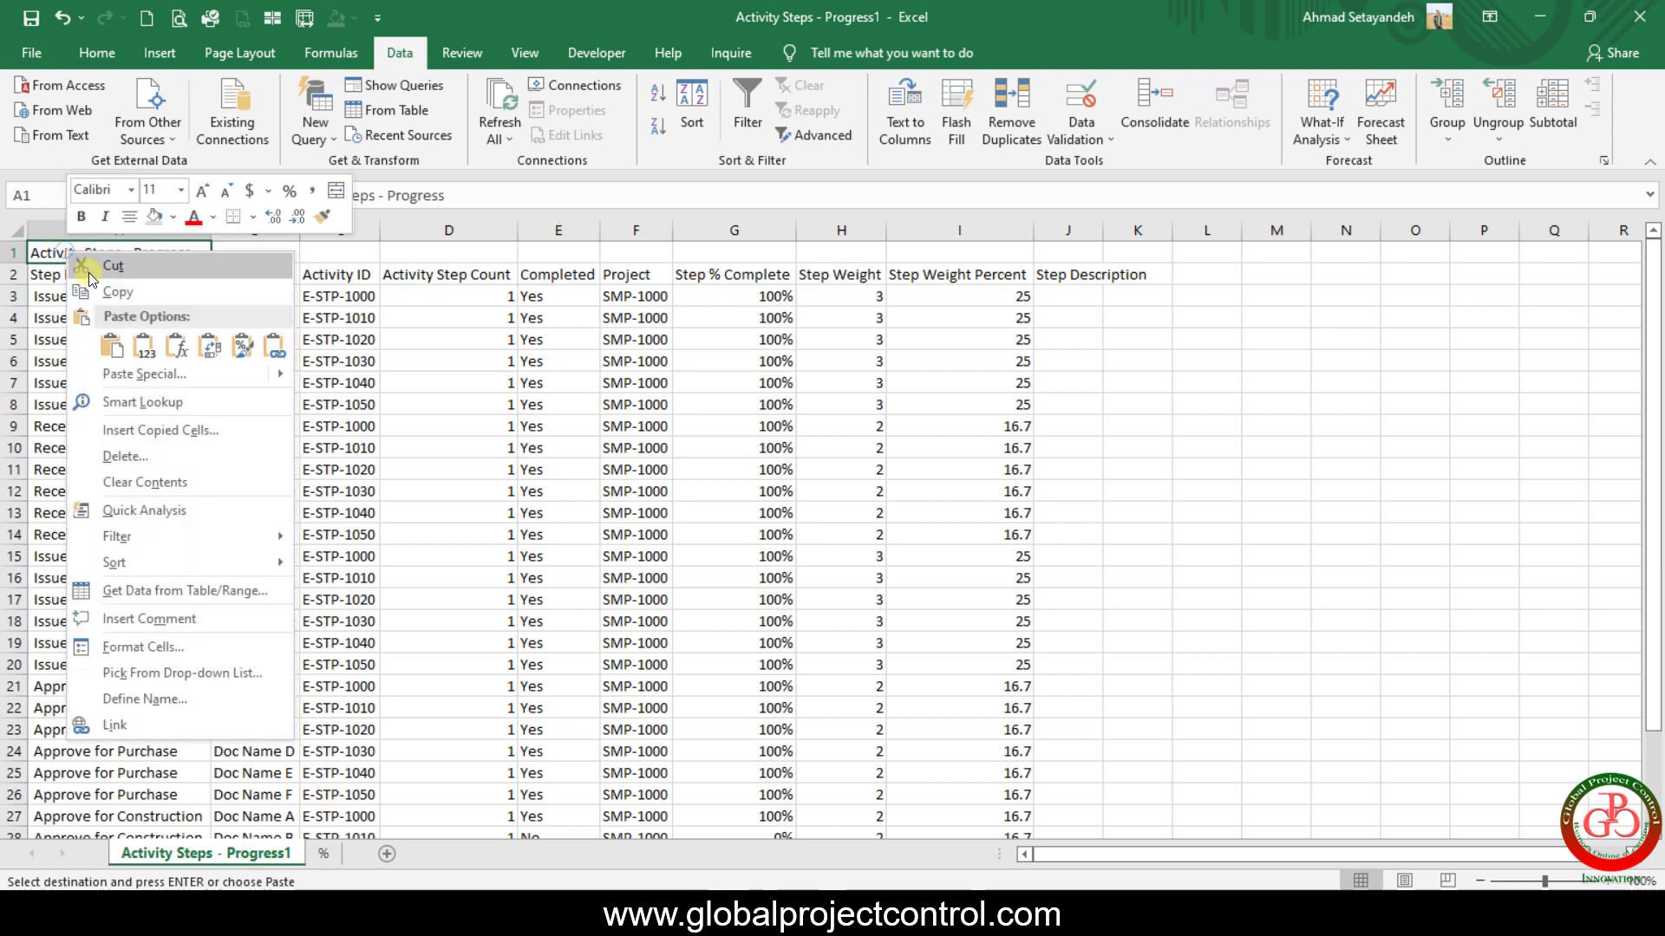
pyautogui.click(146, 349)
pyautogui.scroll(-15, 662, 565)
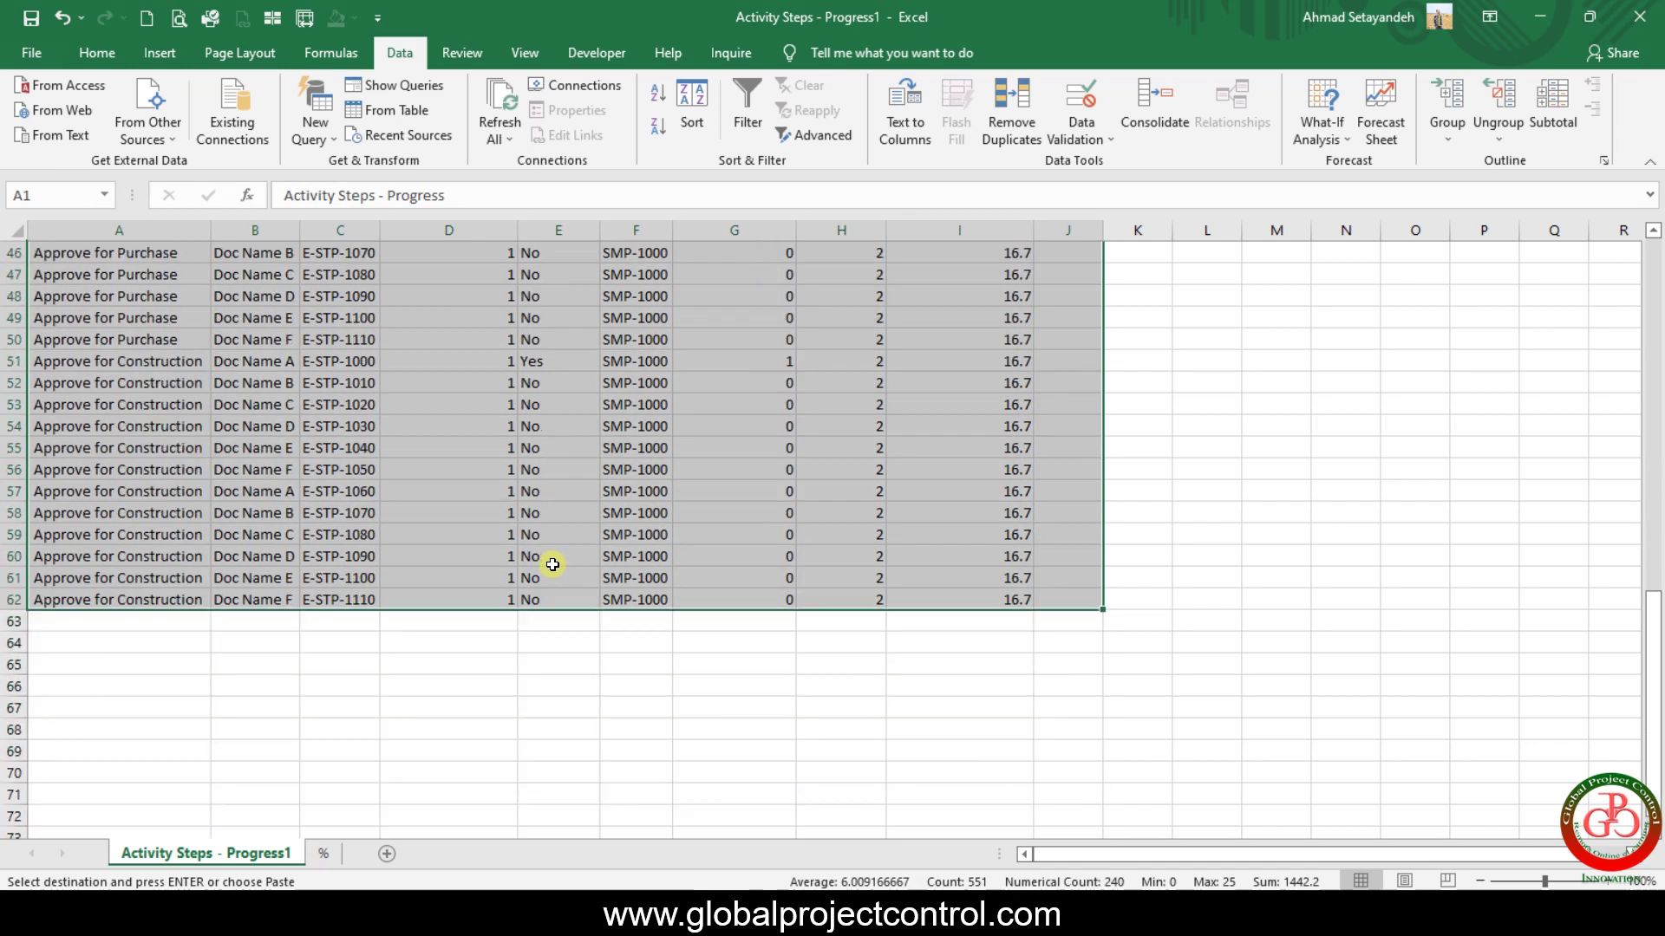
pyautogui.scroll(13, 549, 565)
pyautogui.scroll(5, 552, 568)
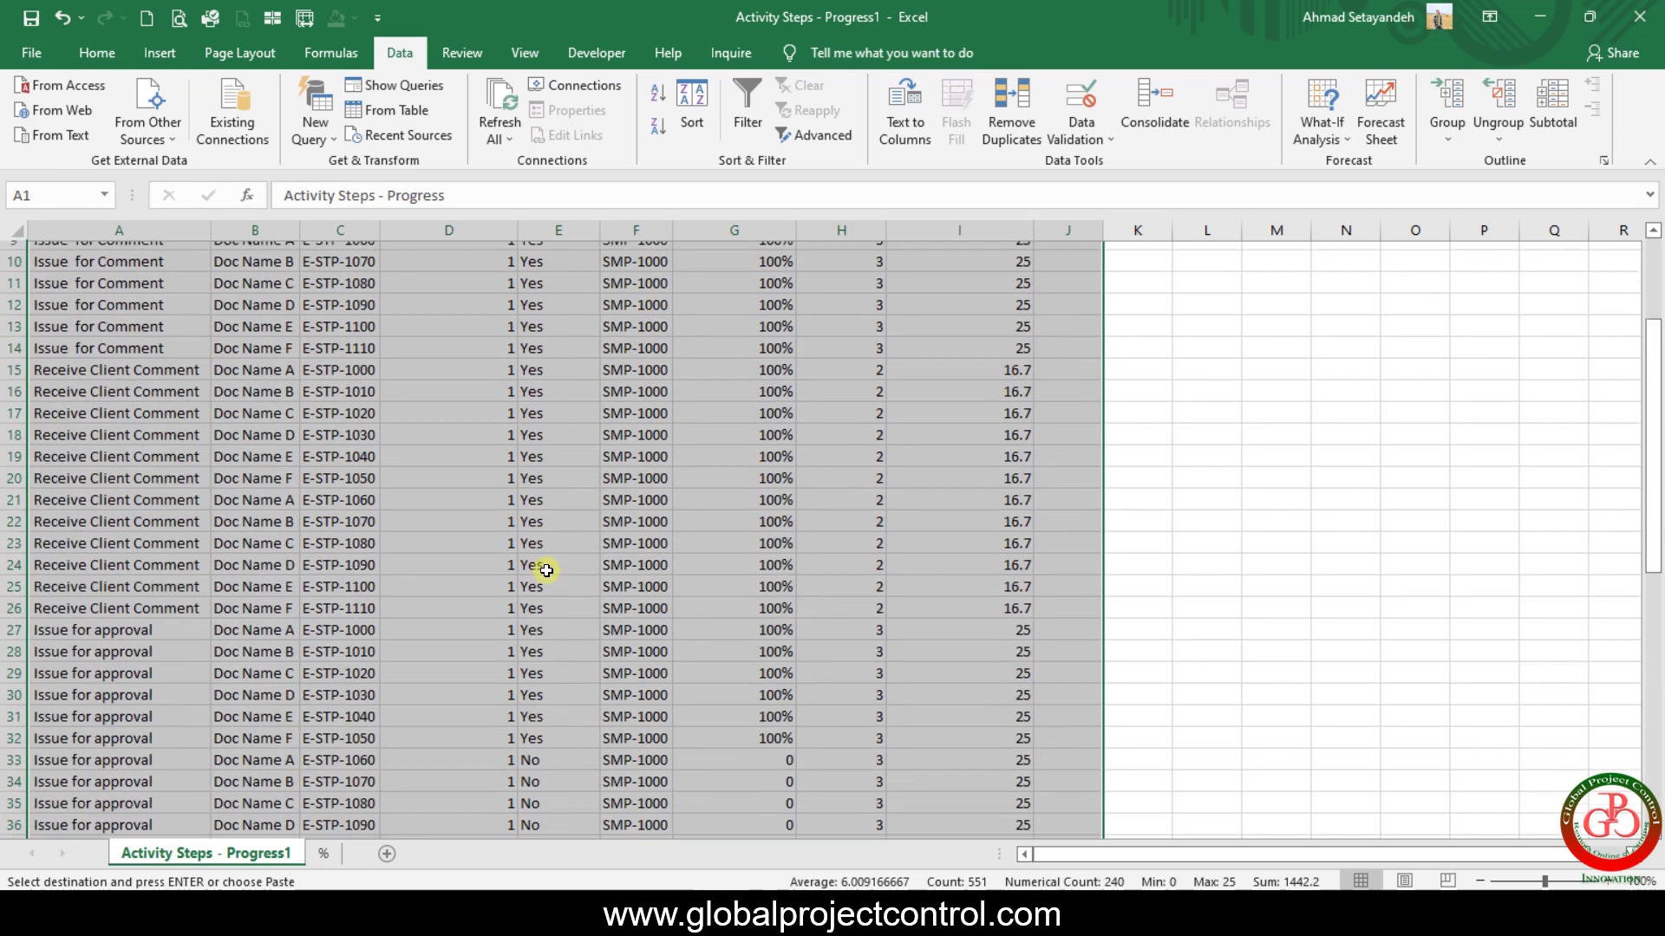
# Check the % sheet's summary table and select the WF and Progress values of all five steps, D4:E8.
pyautogui.click(322, 854)
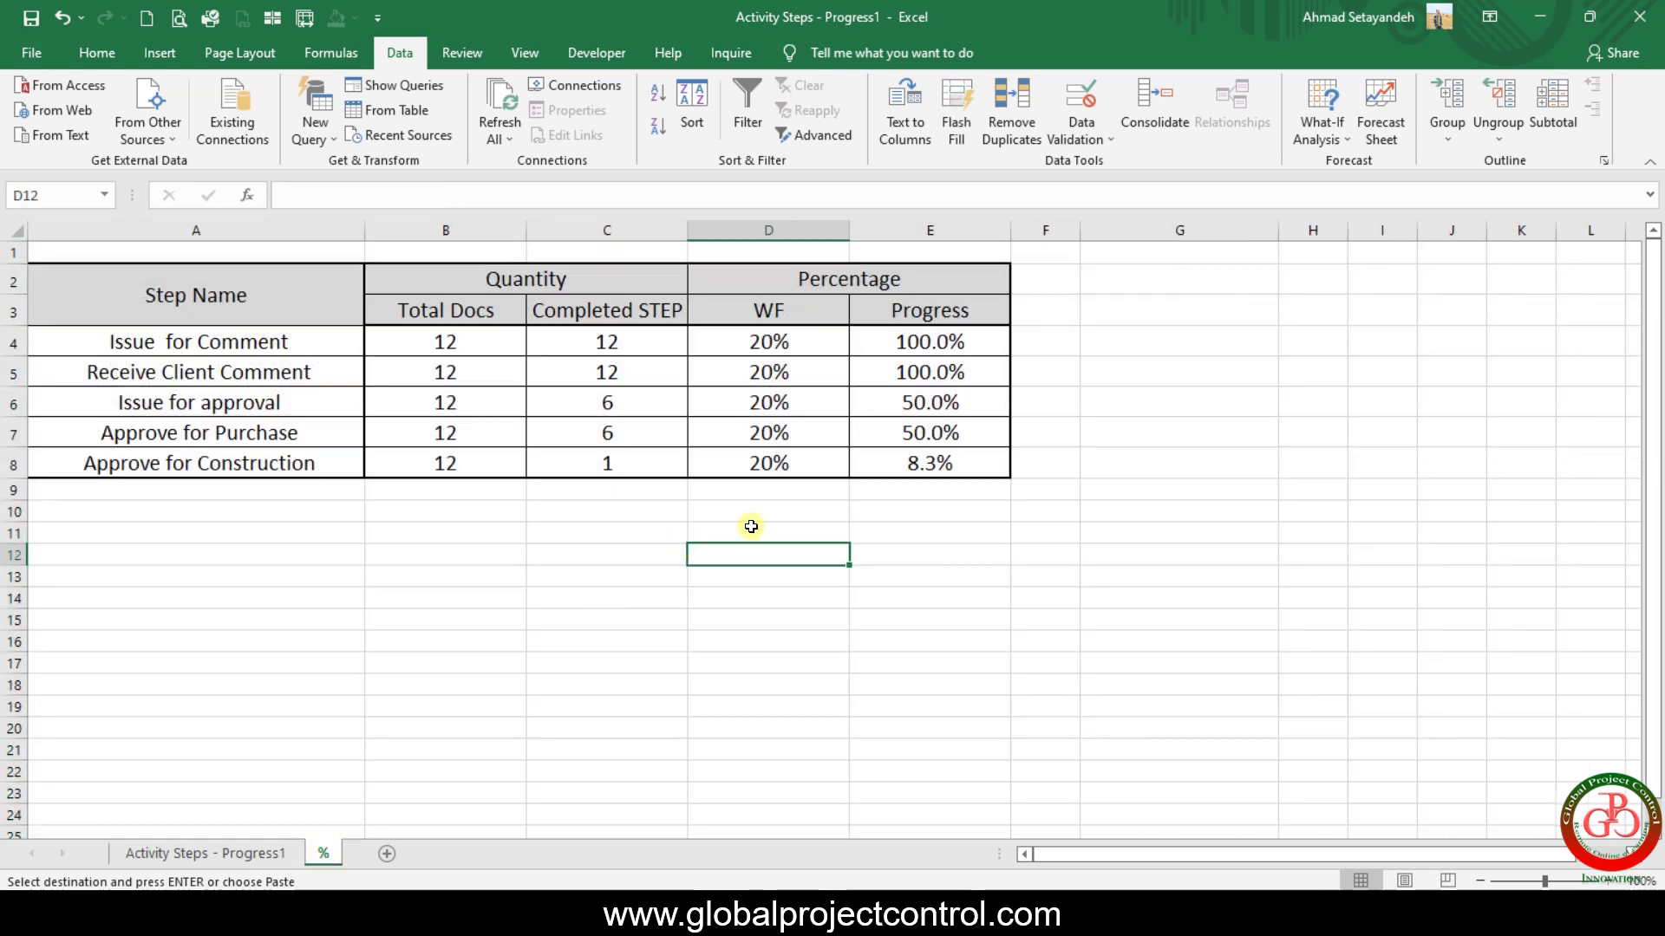
pyautogui.click(916, 531)
pyautogui.moveTo(924, 463); pyautogui.dragTo(725, 340)
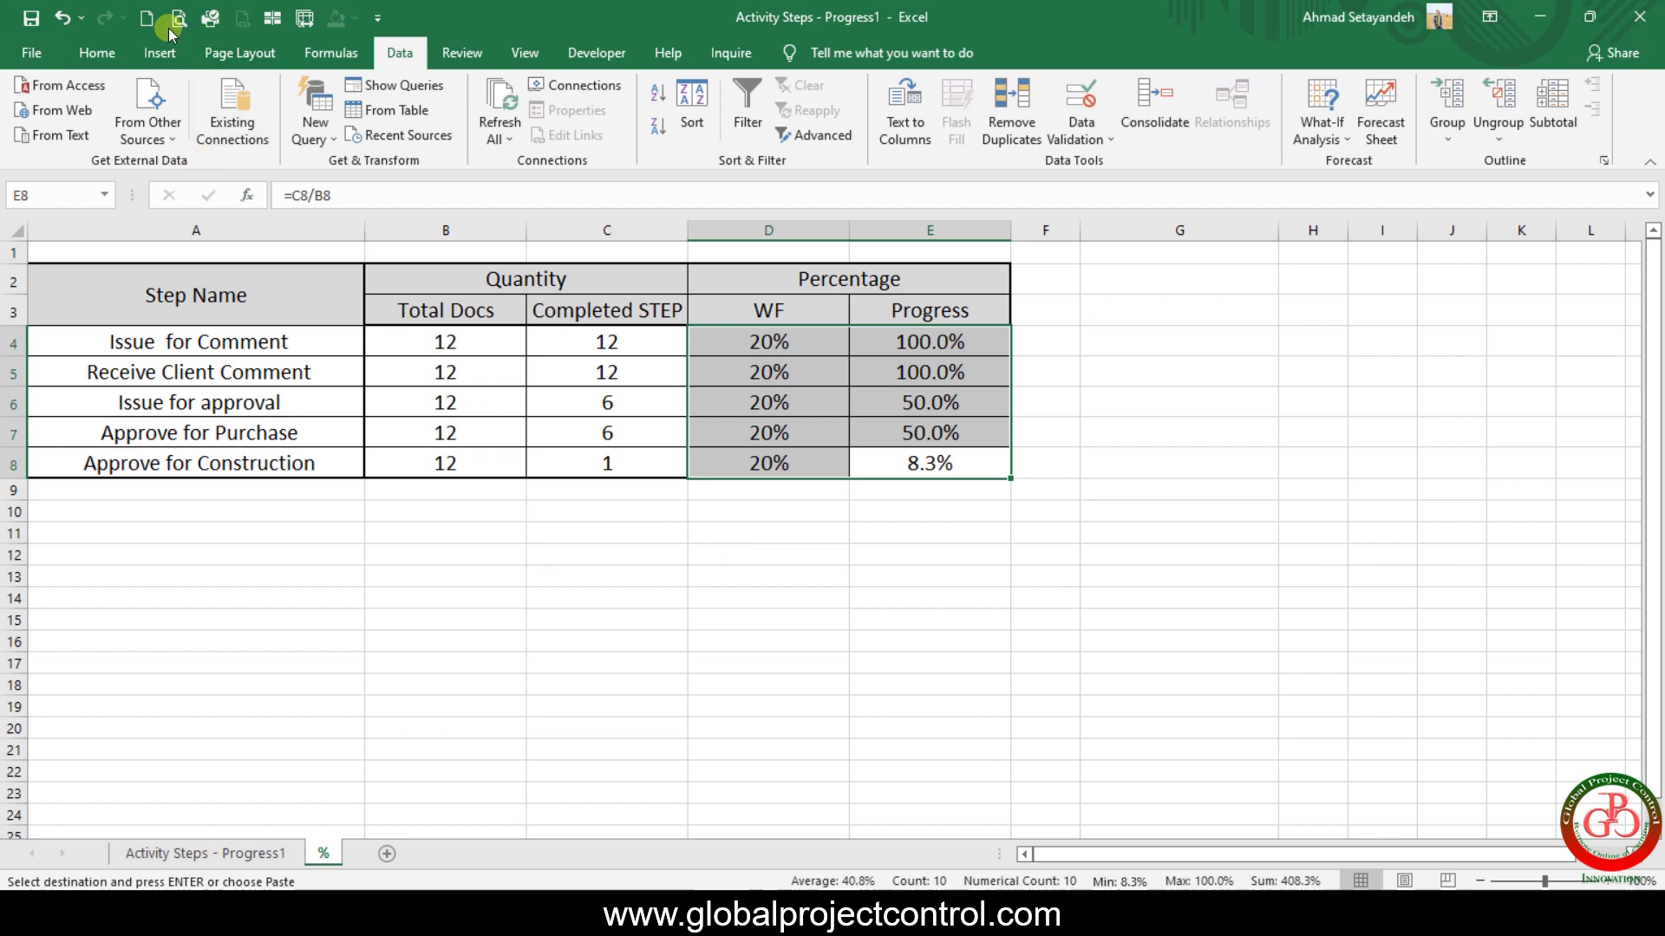
# Undo the last report paste and the deletion of the step name list in column G.
pyautogui.click(67, 17)
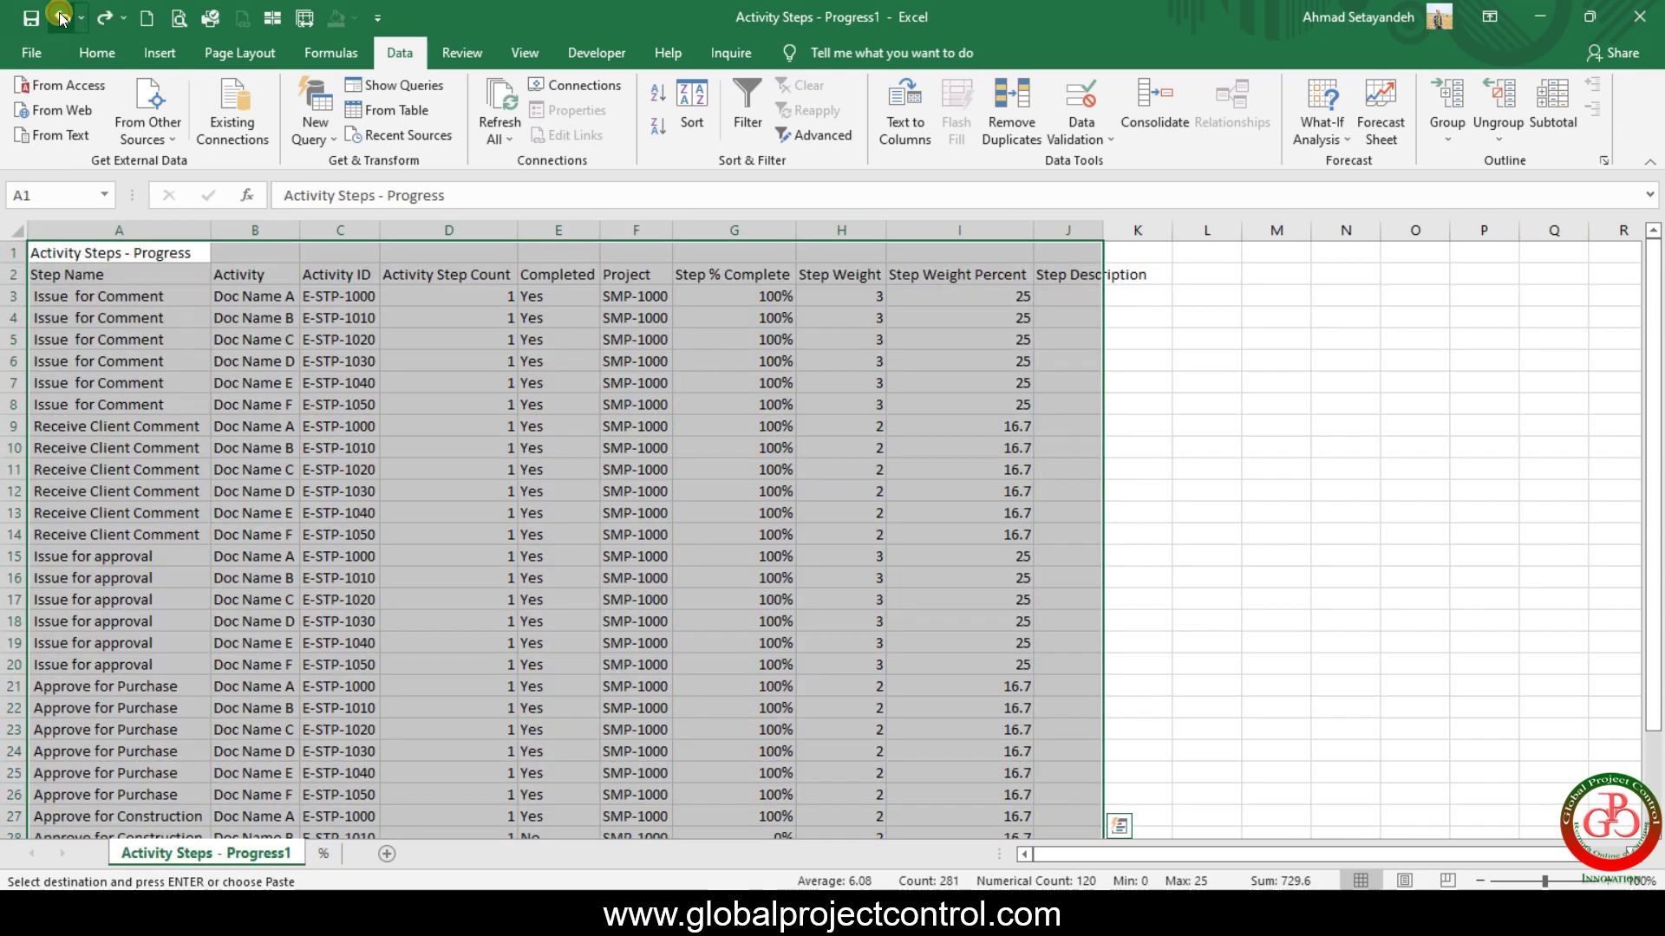
pyautogui.click(61, 18)
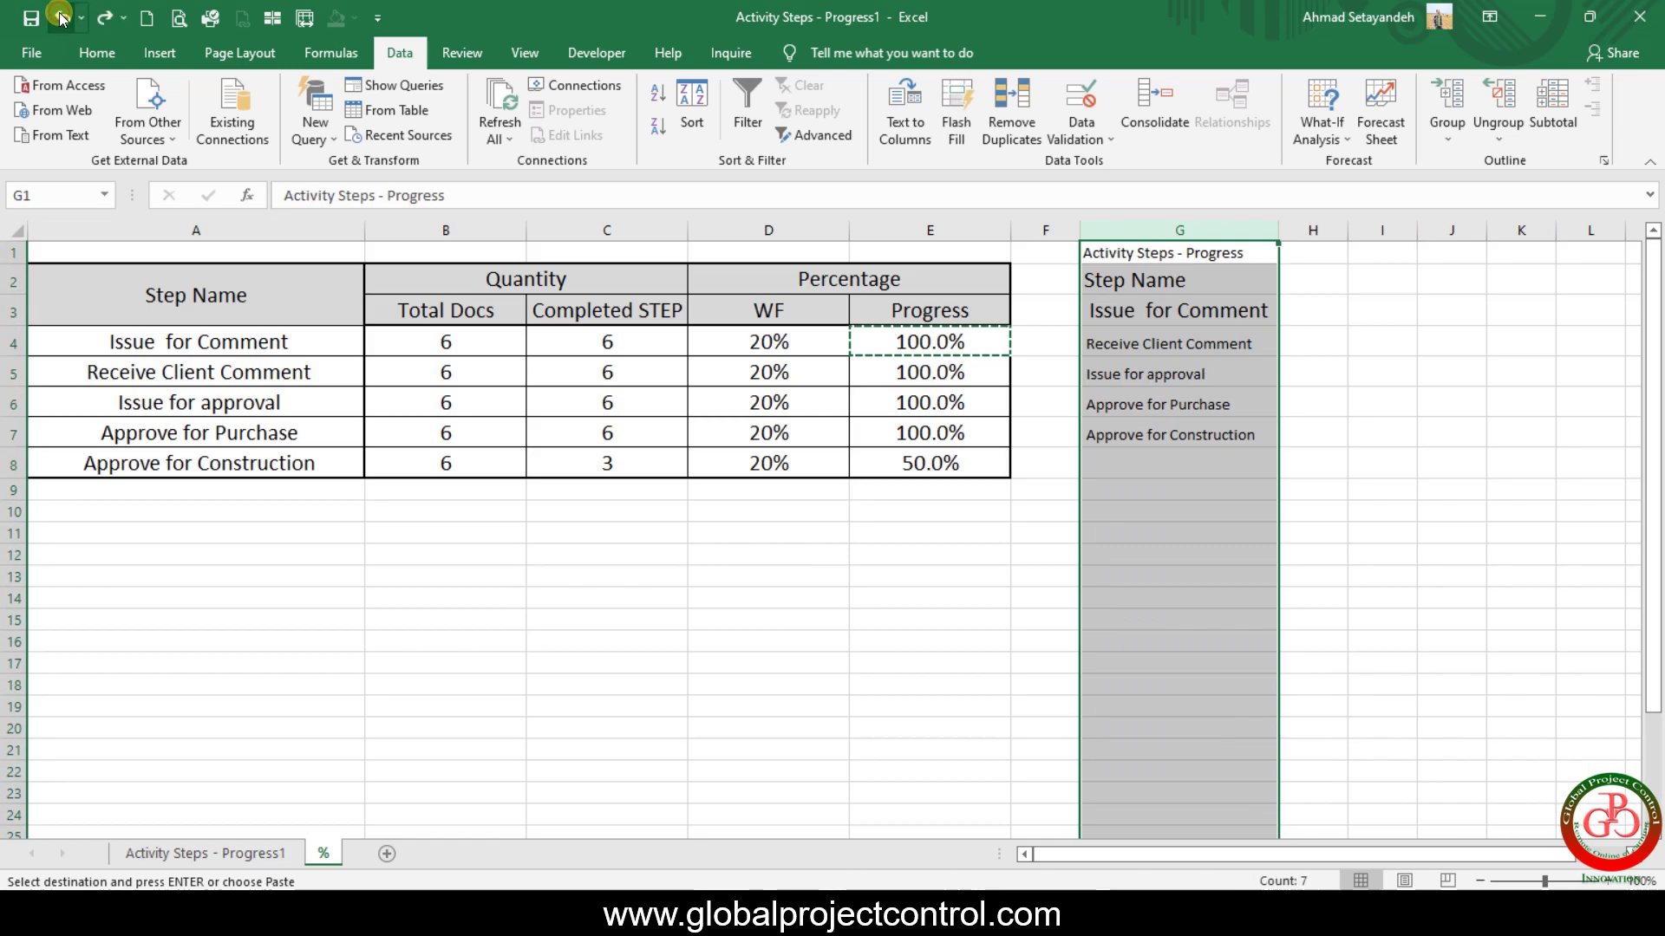
pyautogui.click(846, 556)
# Copy the summary table A2:E8 and paste it at A10, first as values only and then in full with its formatting.
pyautogui.moveTo(924, 459); pyautogui.dragTo(234, 276)
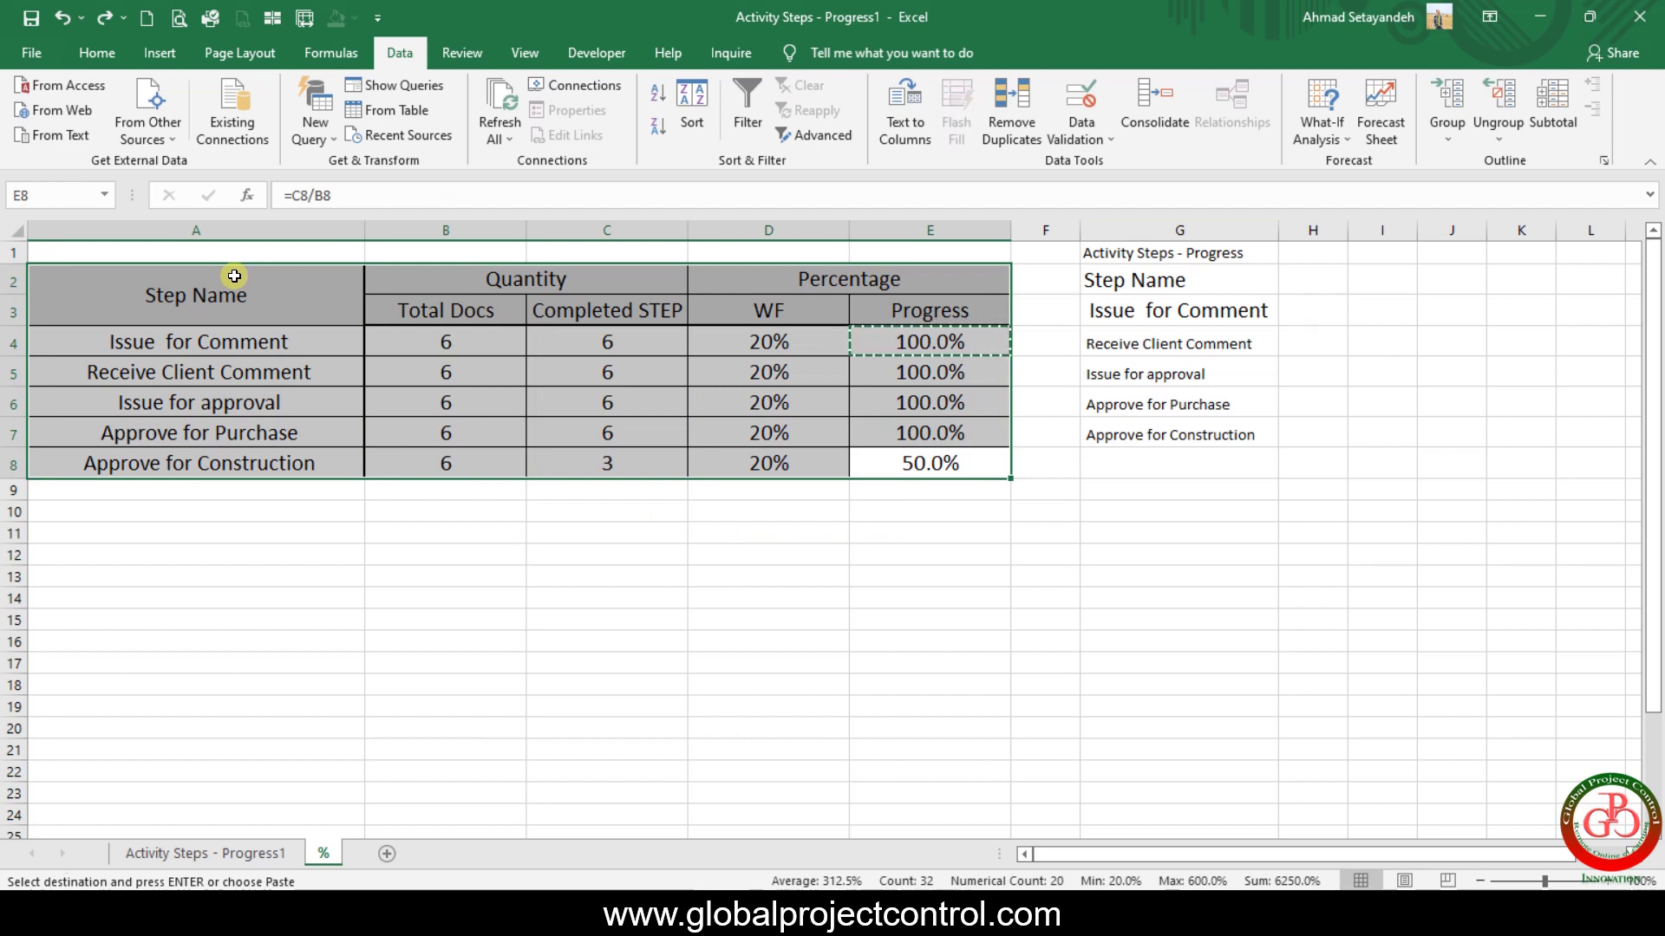
pyautogui.hotkey('ctrl', 'c')
pyautogui.click(51, 512)
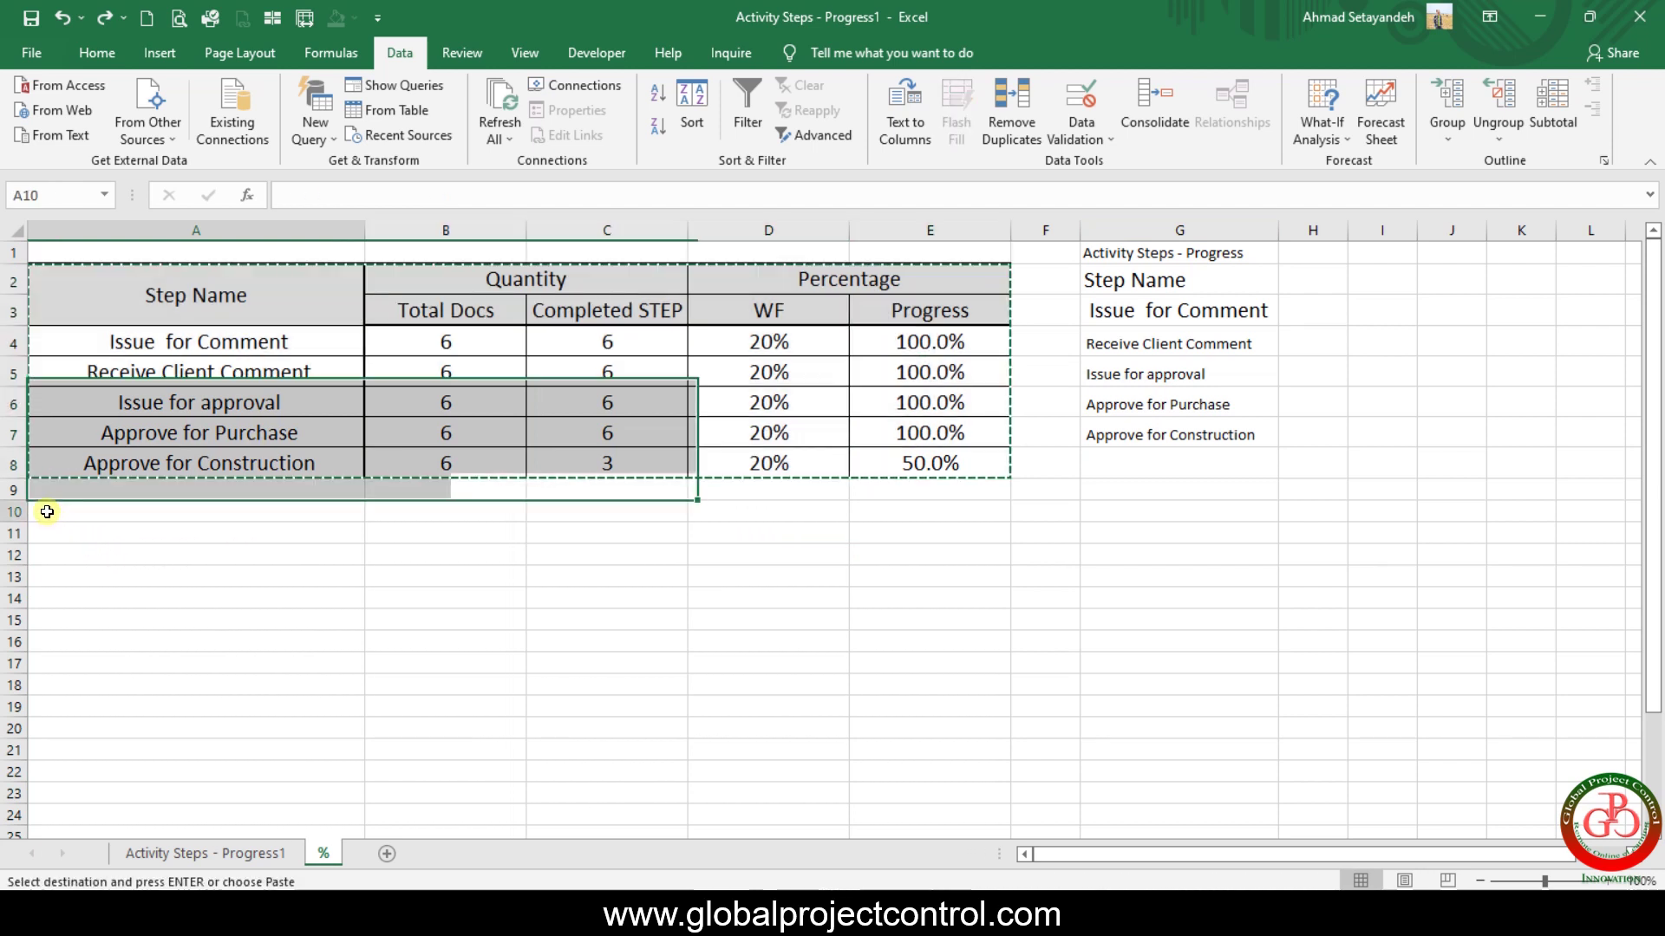
pyautogui.rightClick(50, 511)
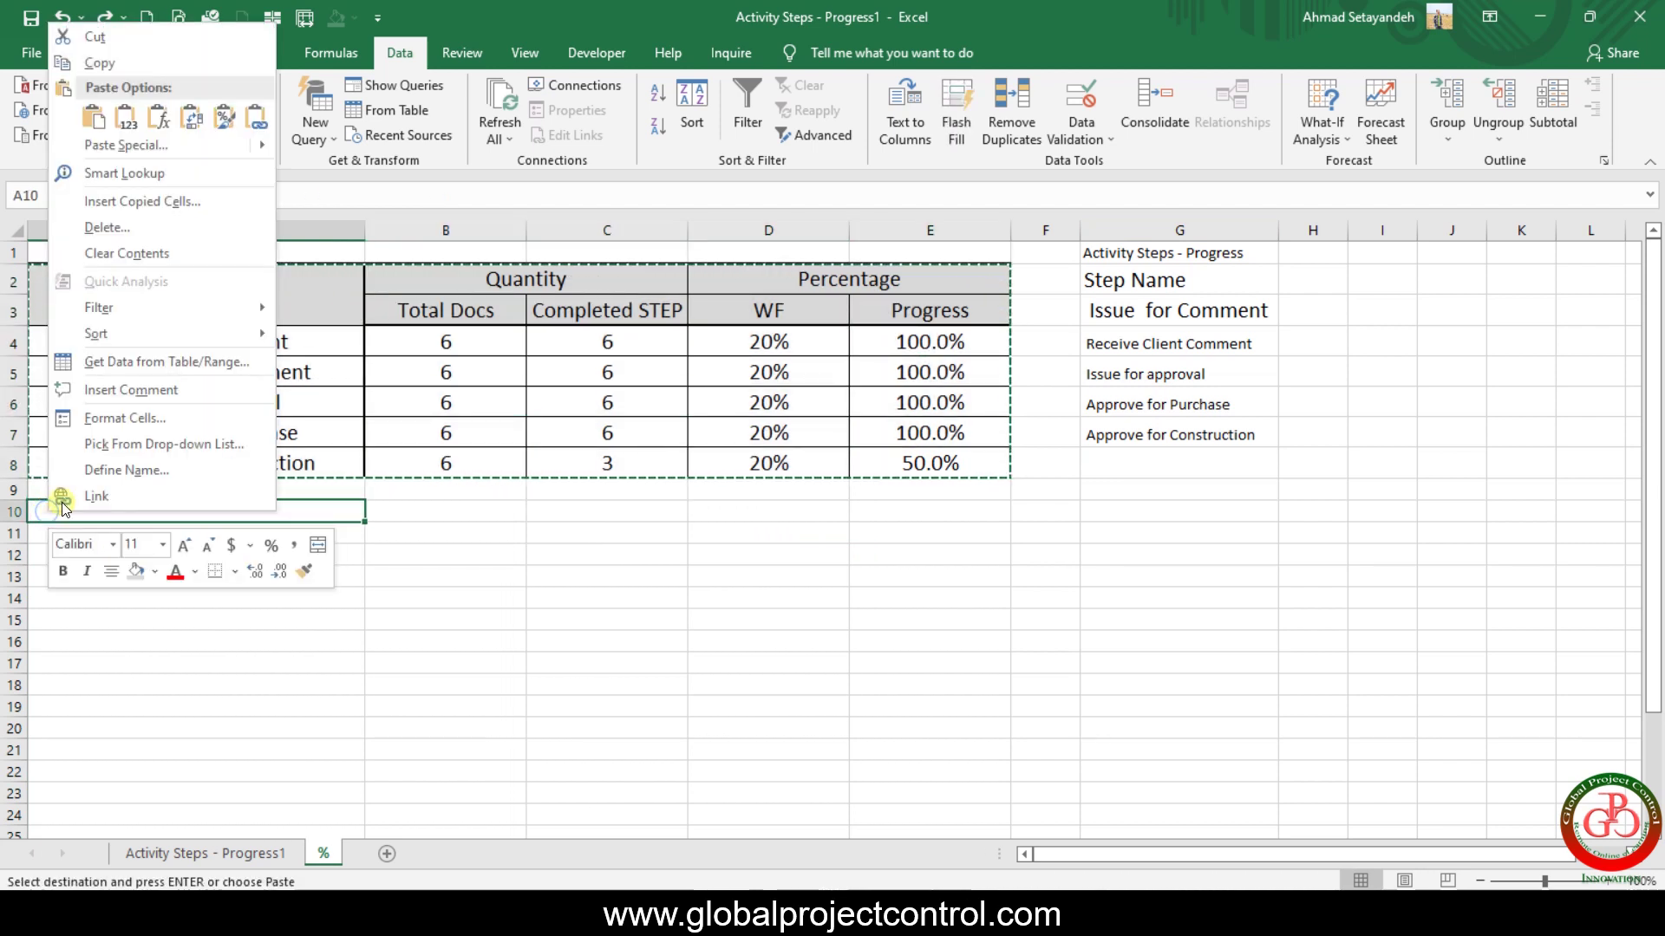
pyautogui.click(126, 117)
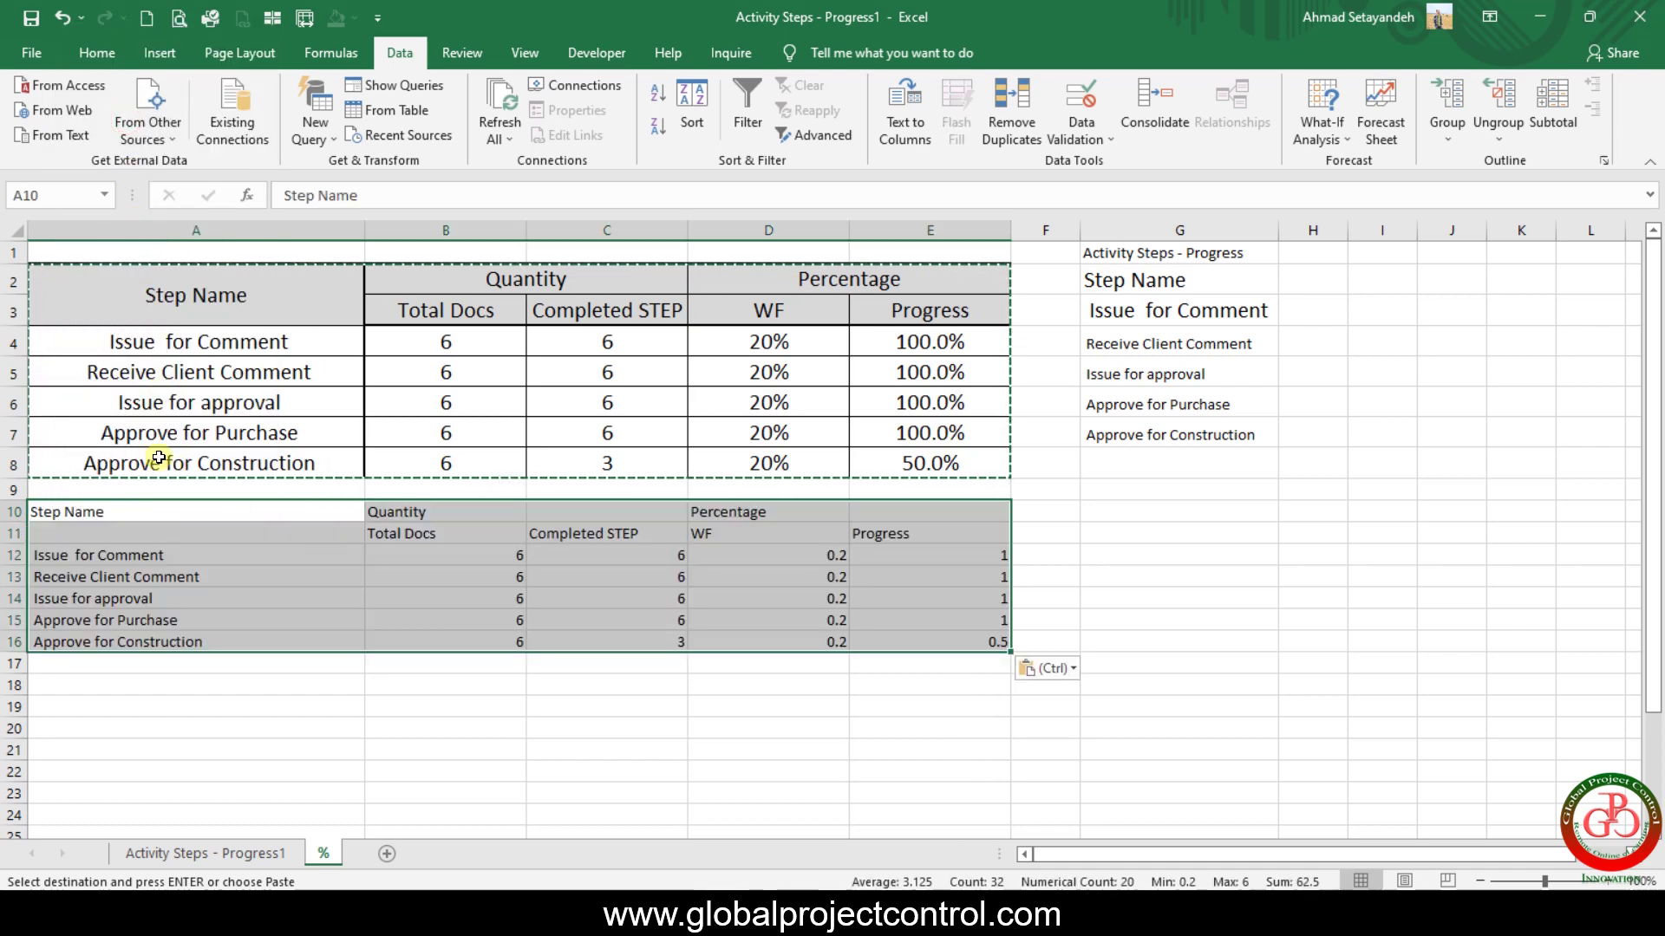
pyautogui.hotkey('ctrl', 'v')
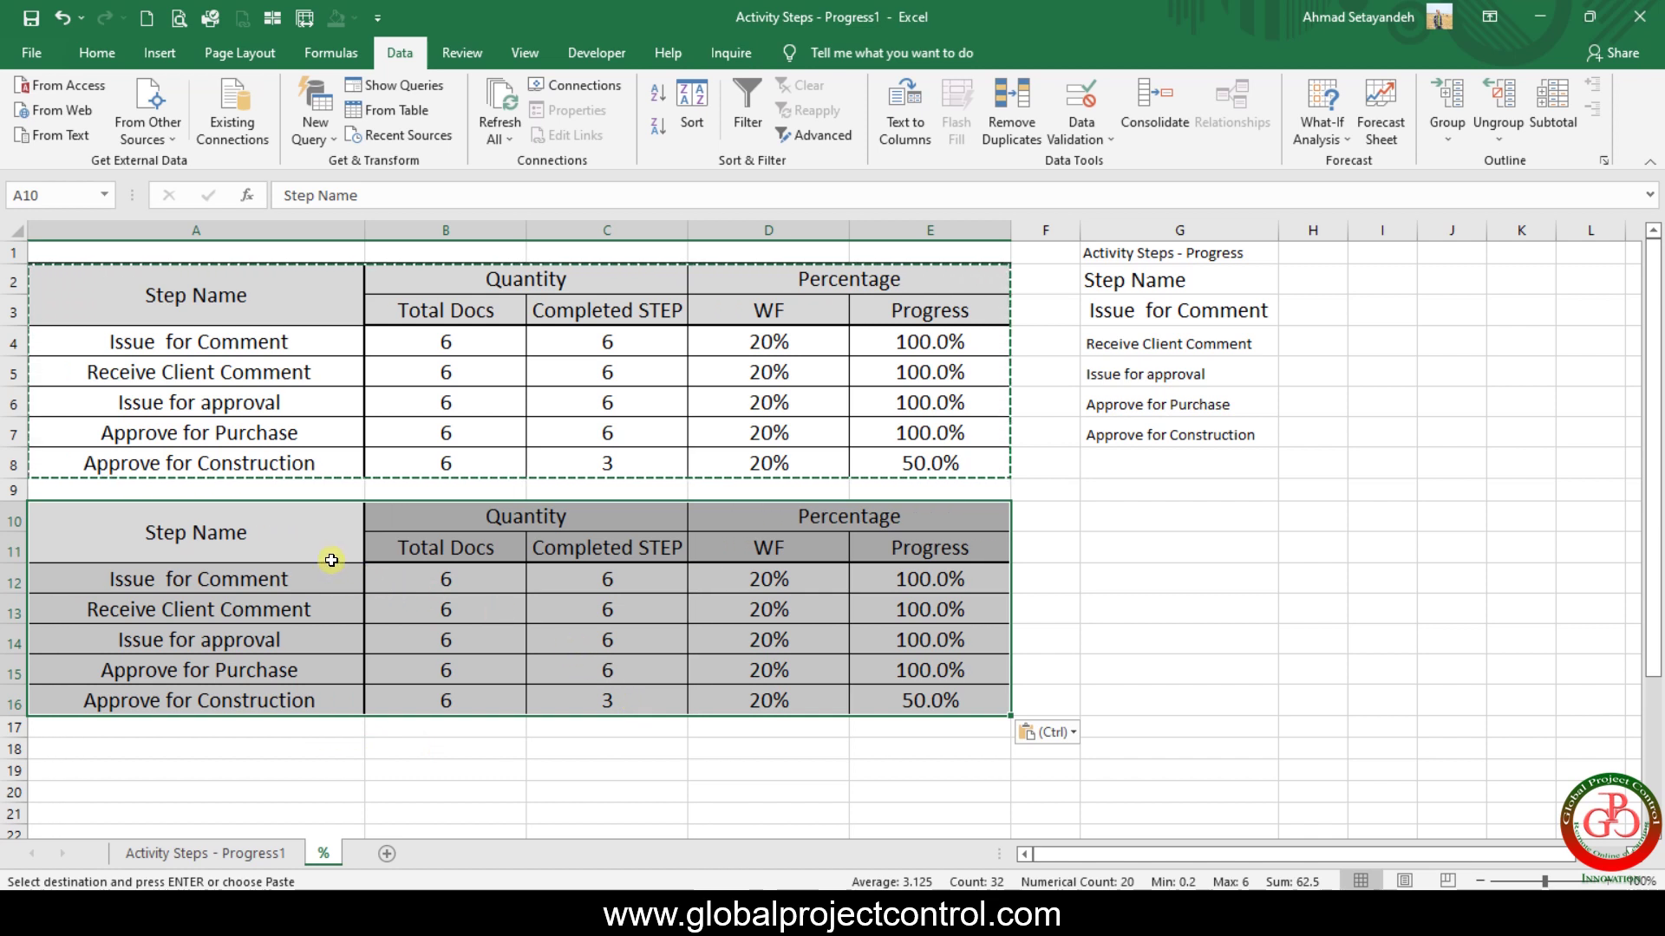
# Fill the header rows A10:E11 of the copied table with light orange and check the formula in B16.
pyautogui.click(438, 546)
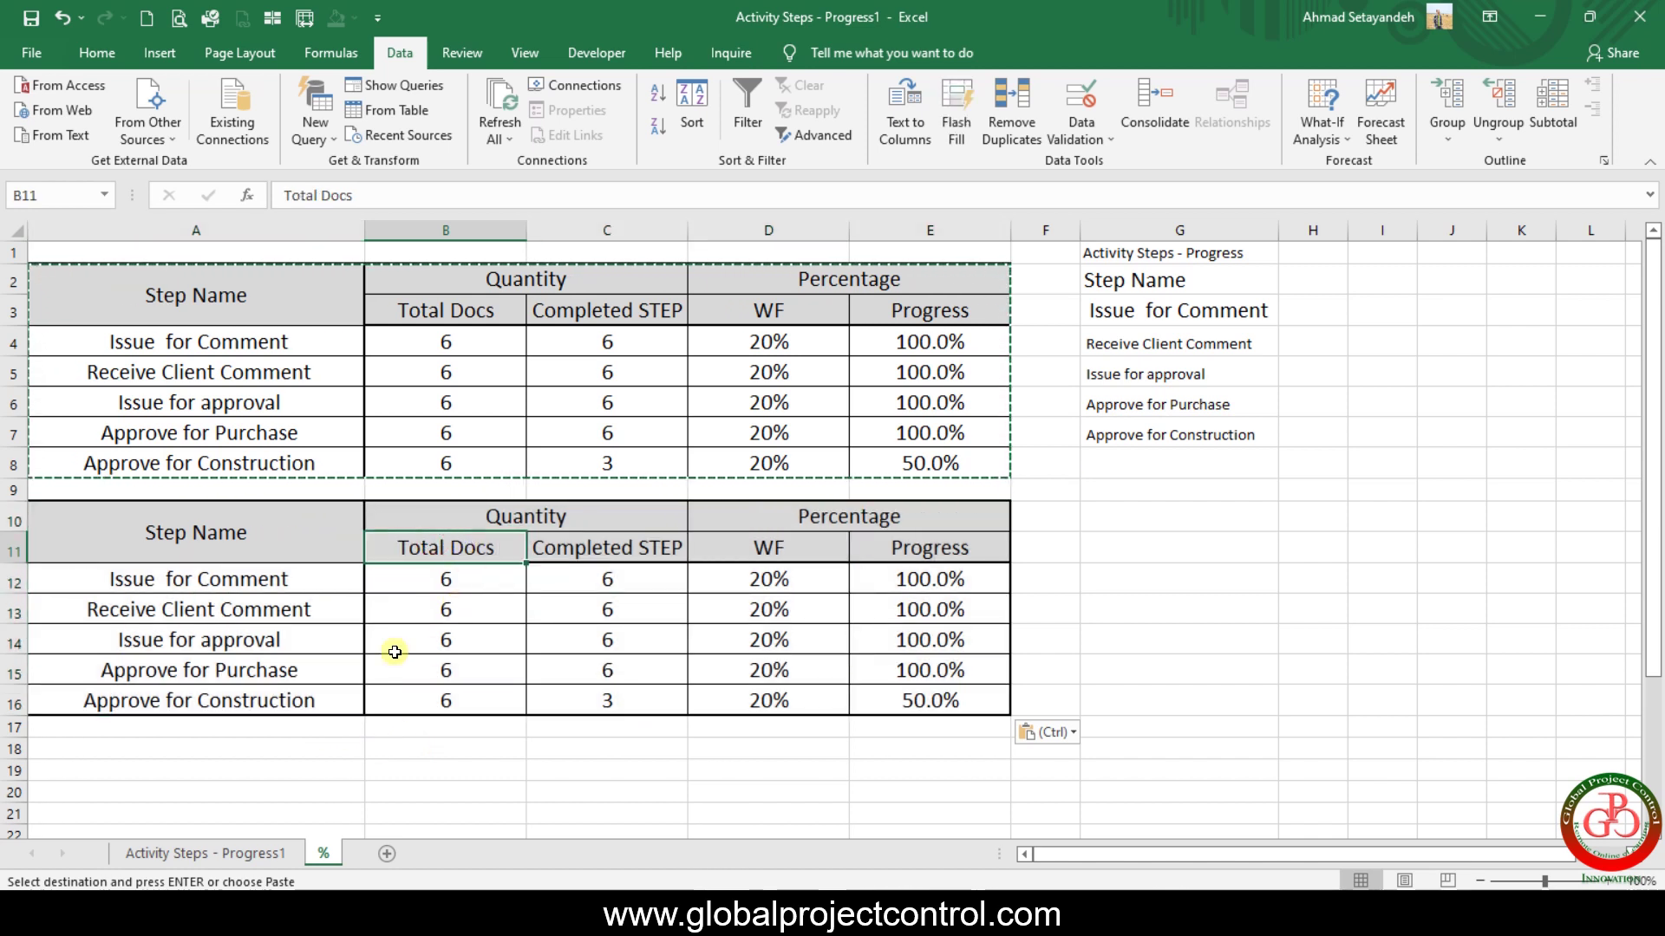
pyautogui.moveTo(269, 539); pyautogui.dragTo(858, 516)
pyautogui.click(97, 53)
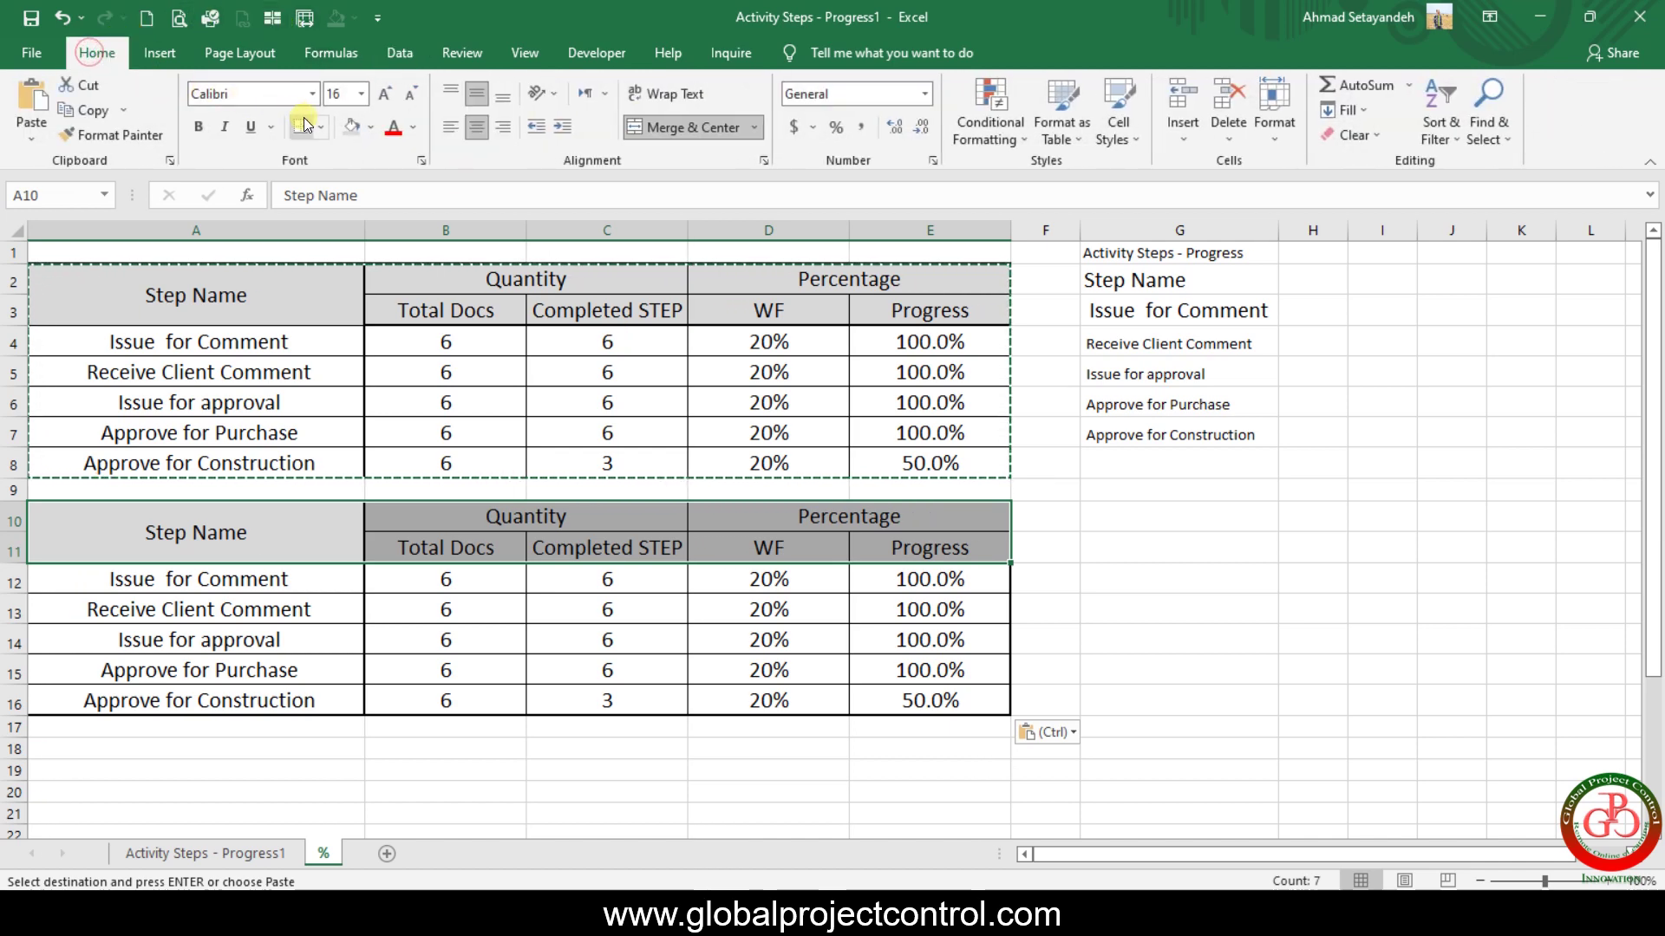
pyautogui.click(369, 127)
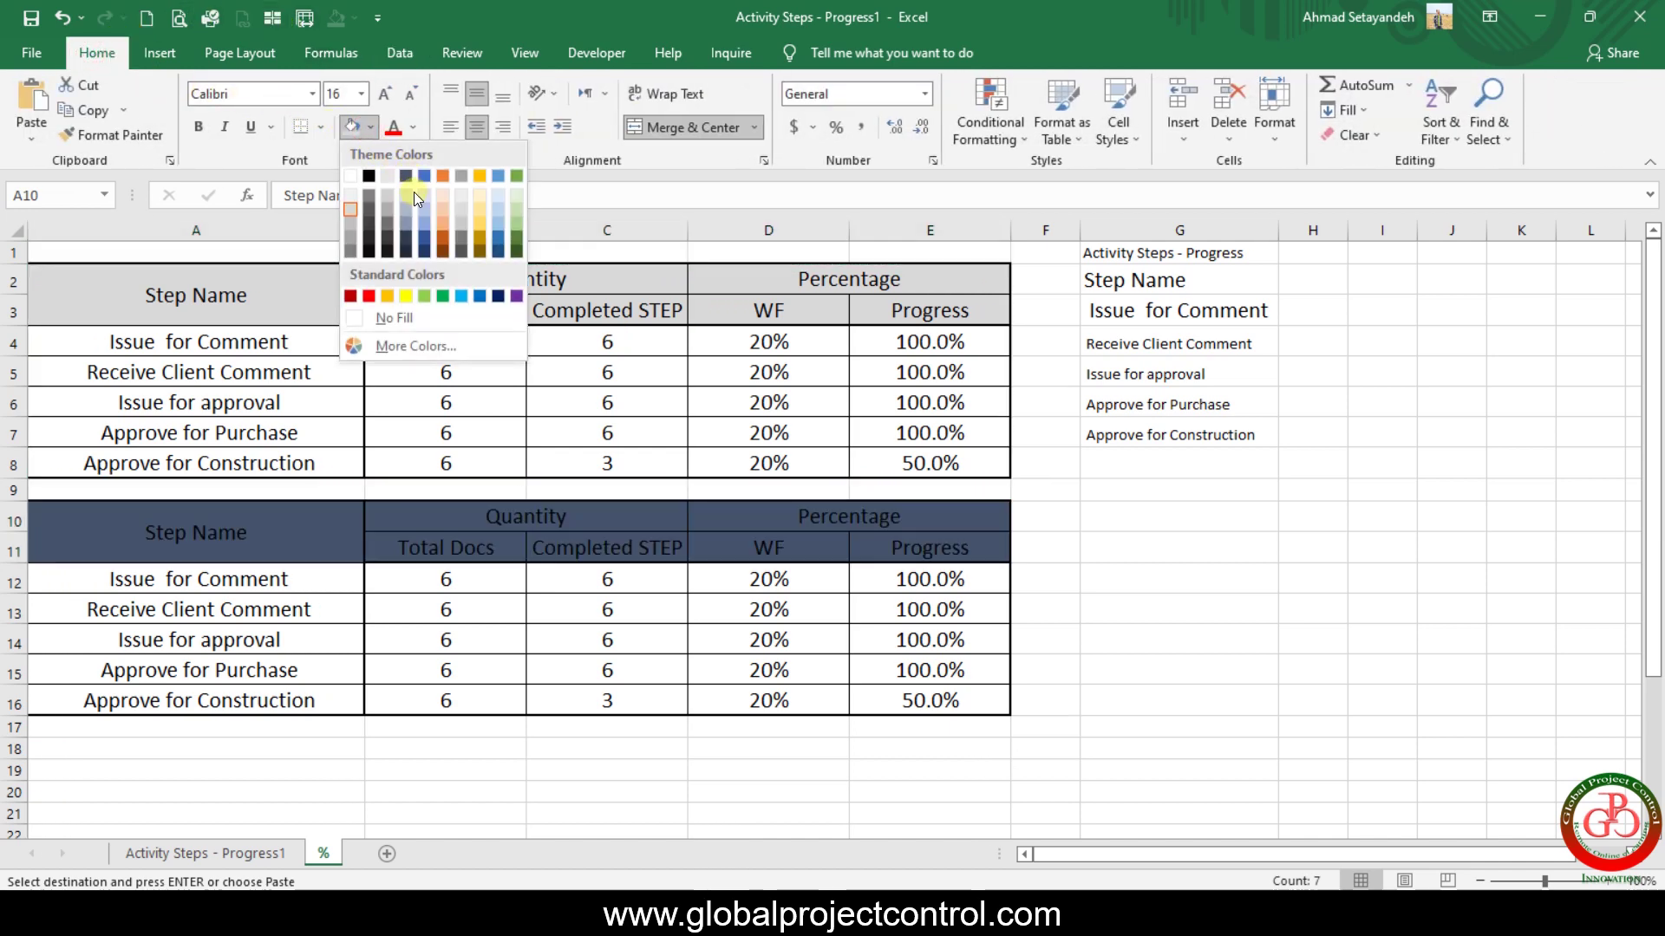
pyautogui.click(439, 207)
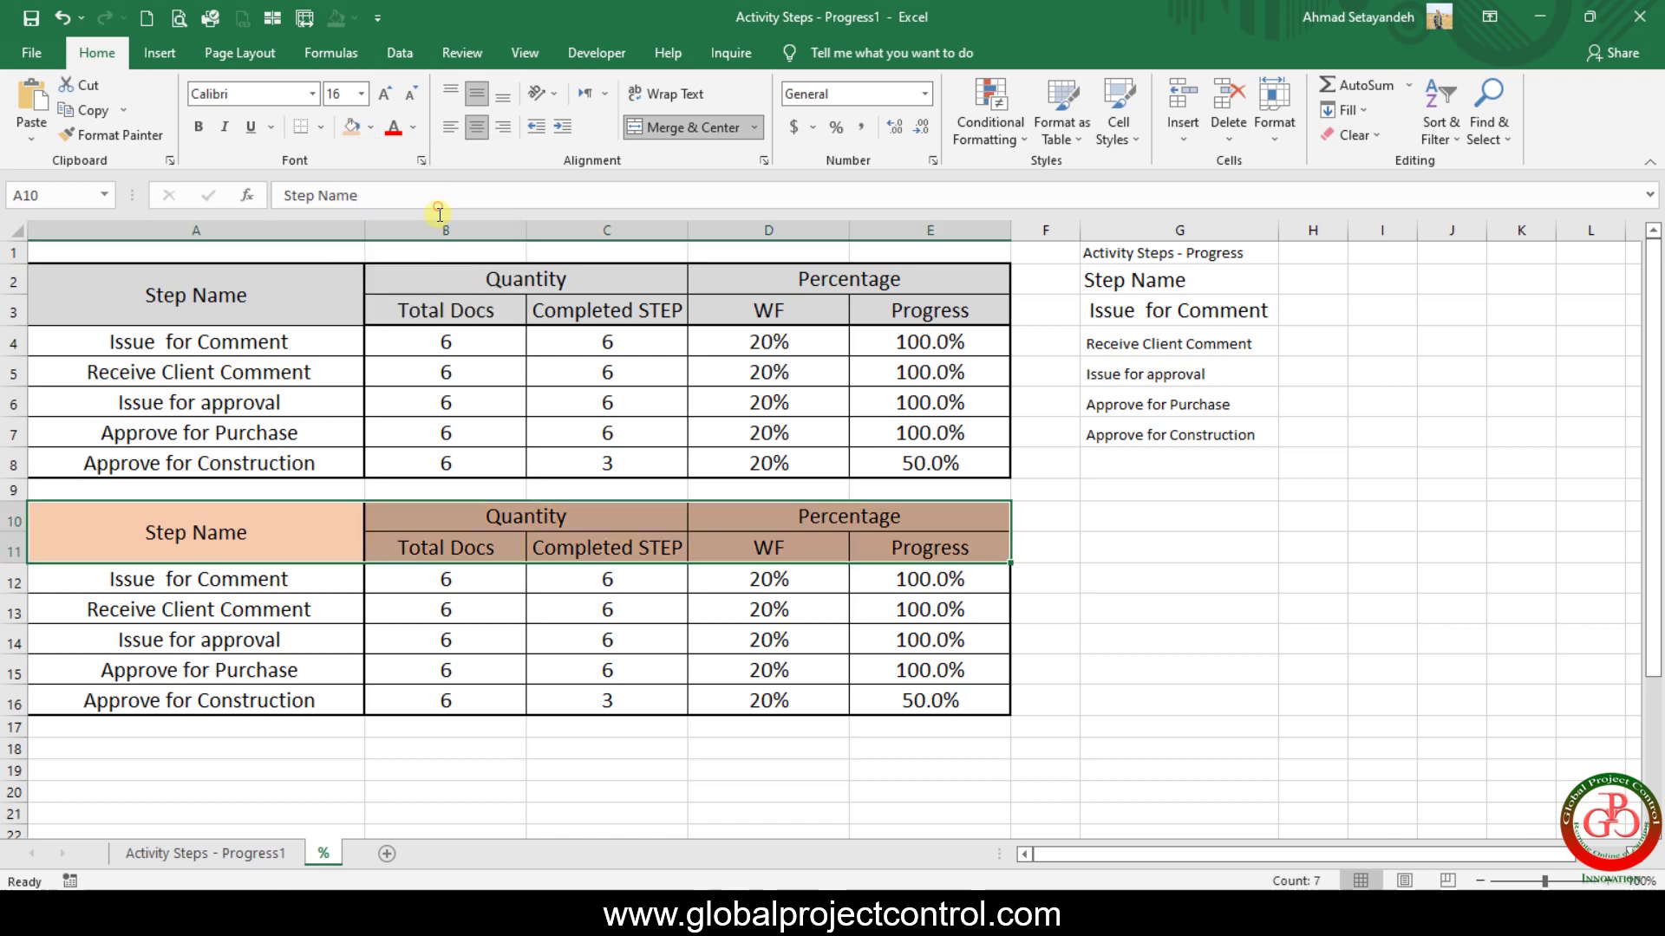
pyautogui.click(463, 701)
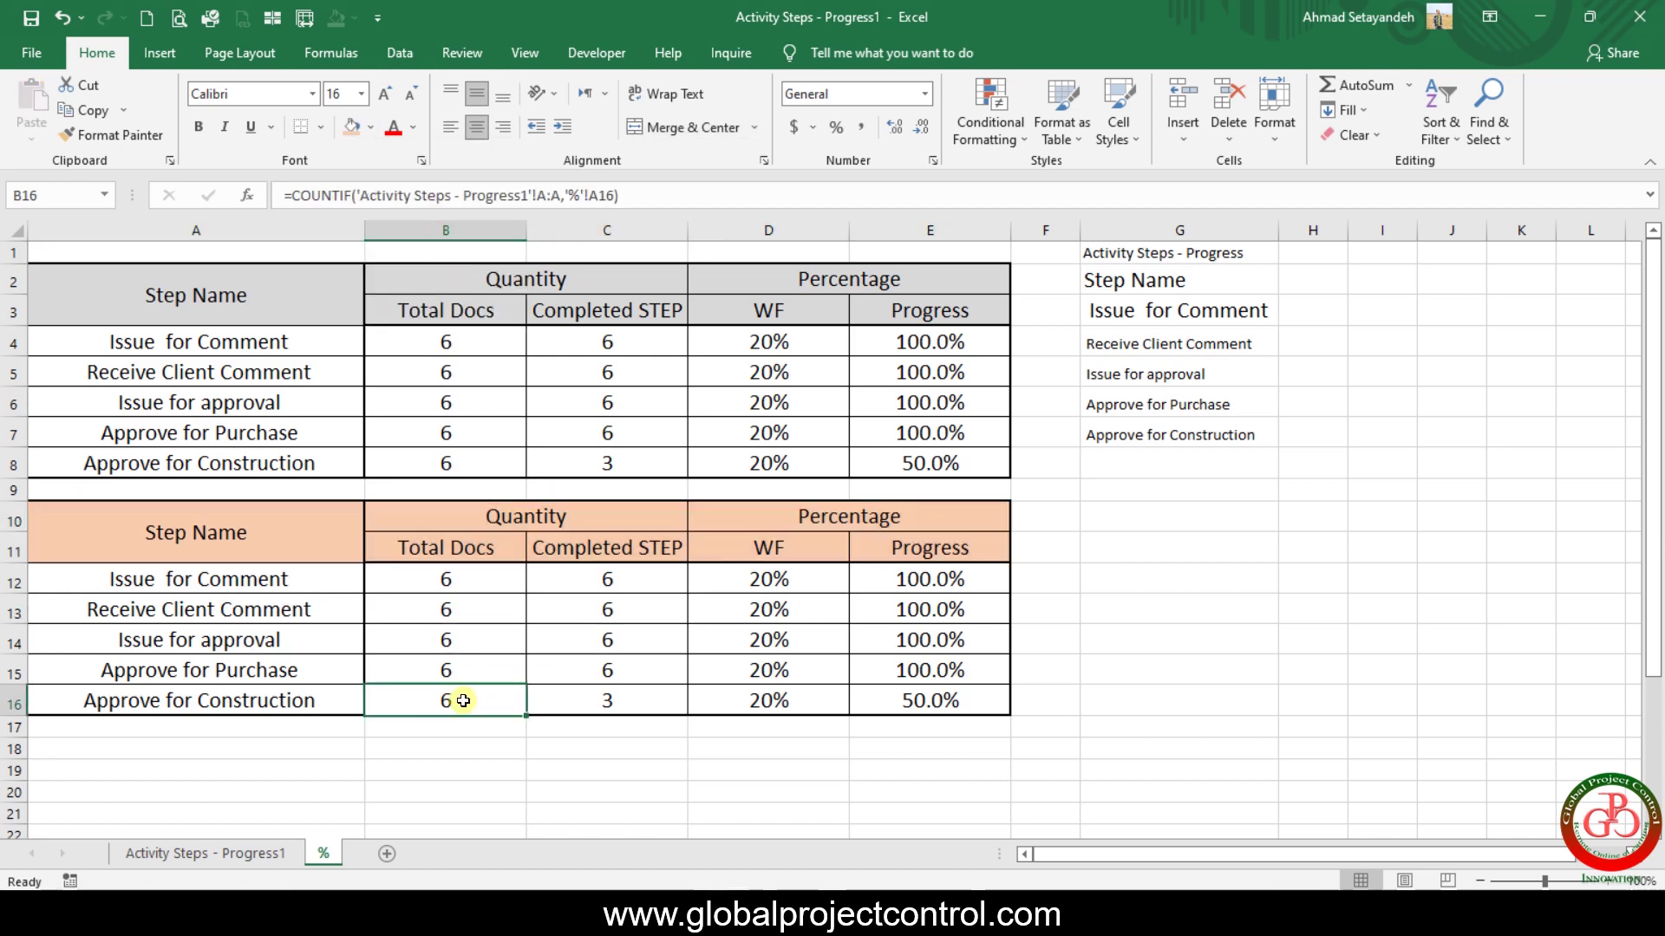
# Switch to the Activity Steps - Progress workbook, look through the exported step rows and copy the whole selected data range.
pyautogui.click(234, 854)
pyautogui.hotkey('alt', 'Tab')
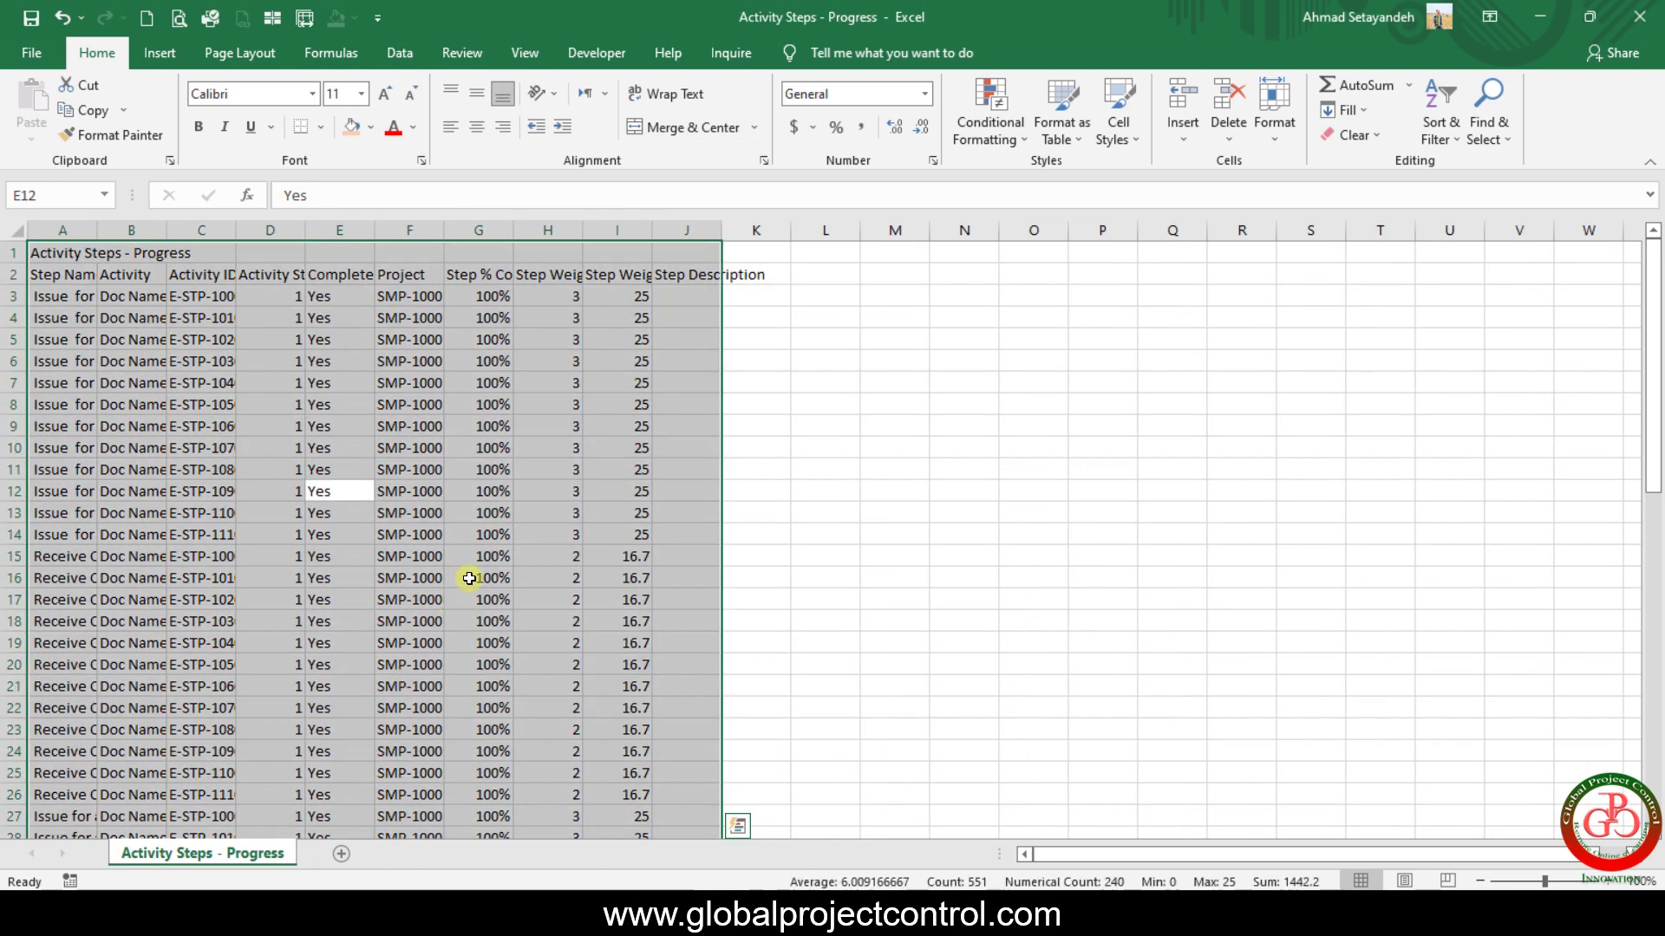
pyautogui.scroll(-5, 455, 568)
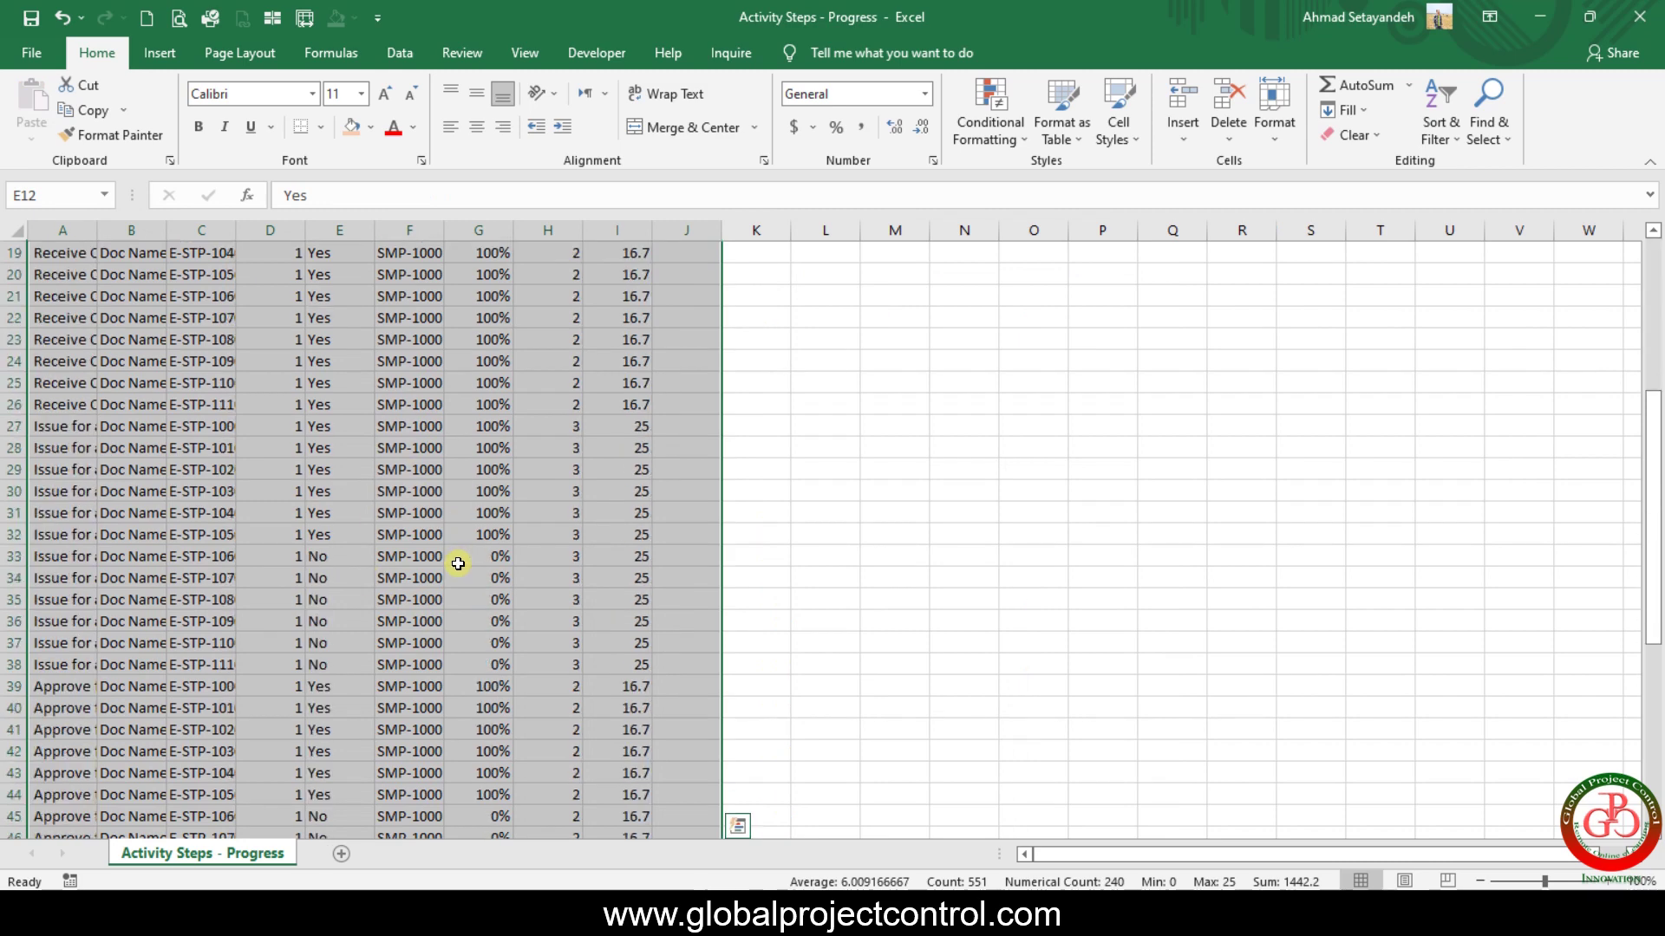
pyautogui.scroll(5, 455, 568)
pyautogui.hotkey('ctrl', 'c')
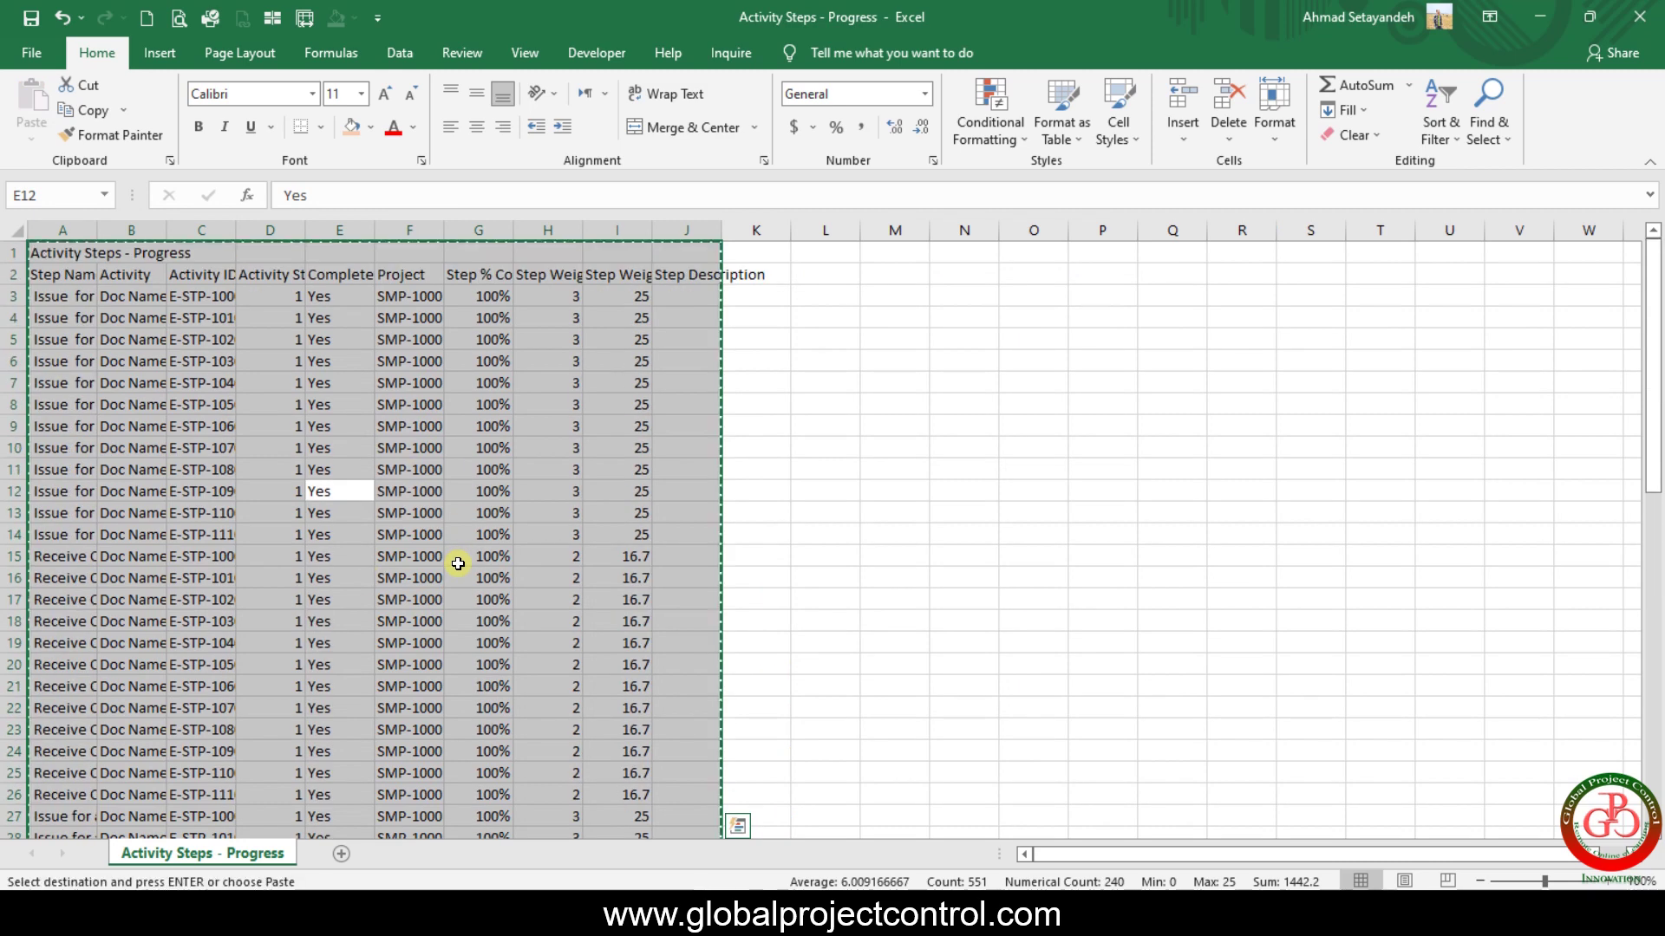
# Return to the Activity Steps - Progress1 workbook and paste the report as values from A1 of its data sheet.
pyautogui.hotkey('alt', 'Tab')
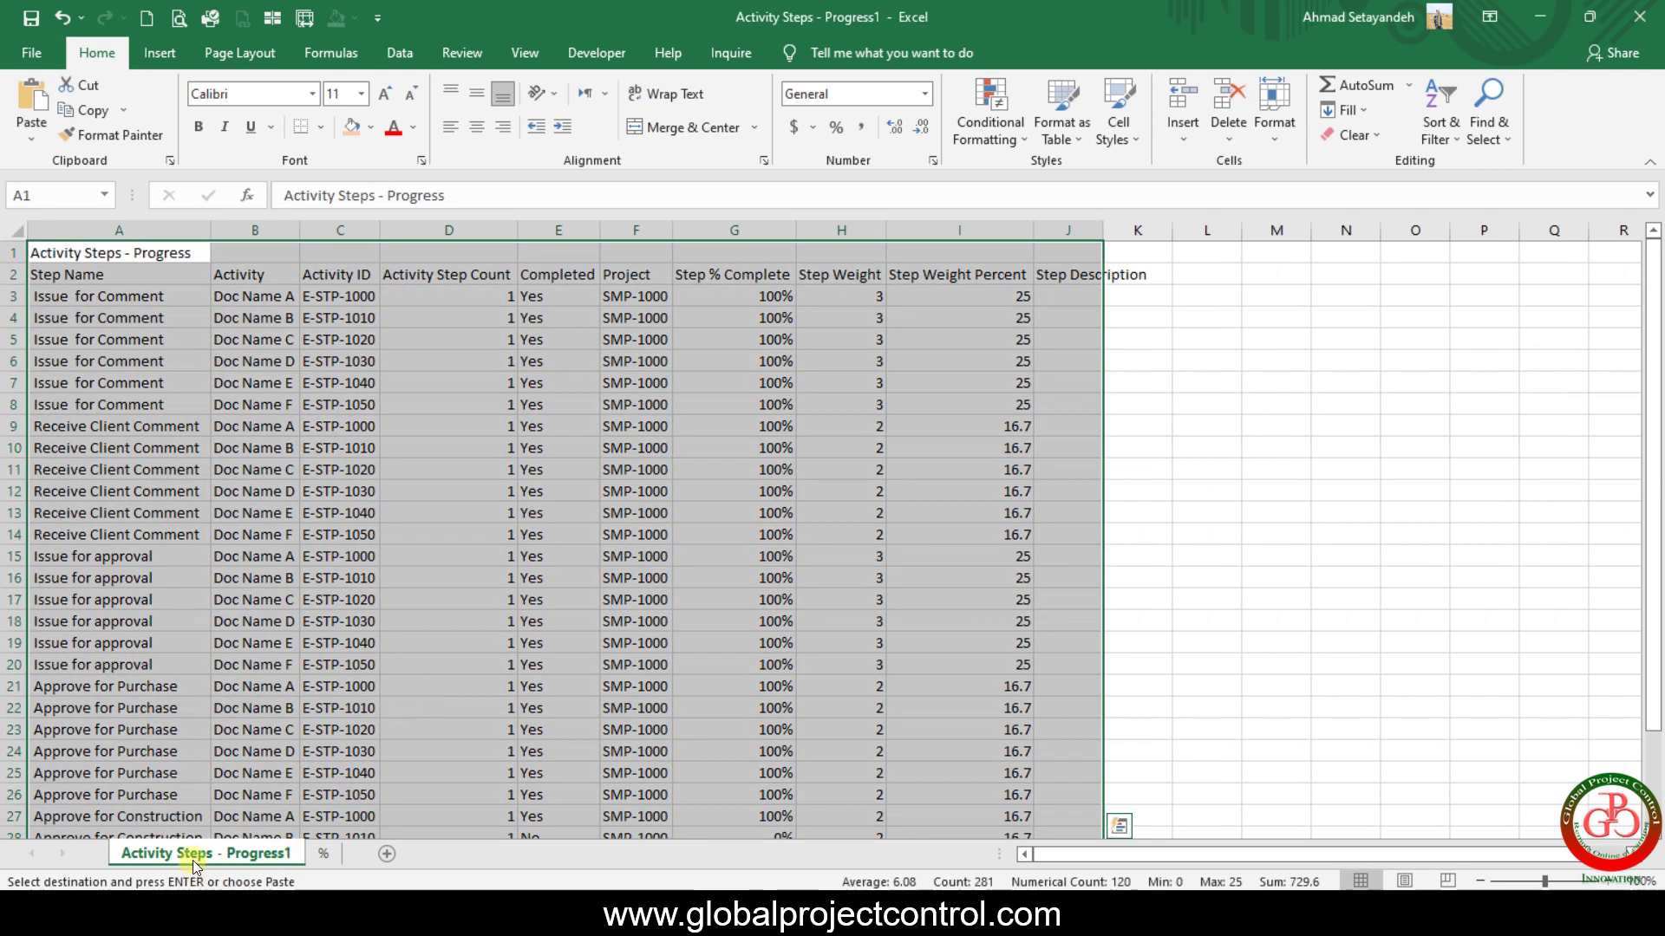
pyautogui.click(71, 252)
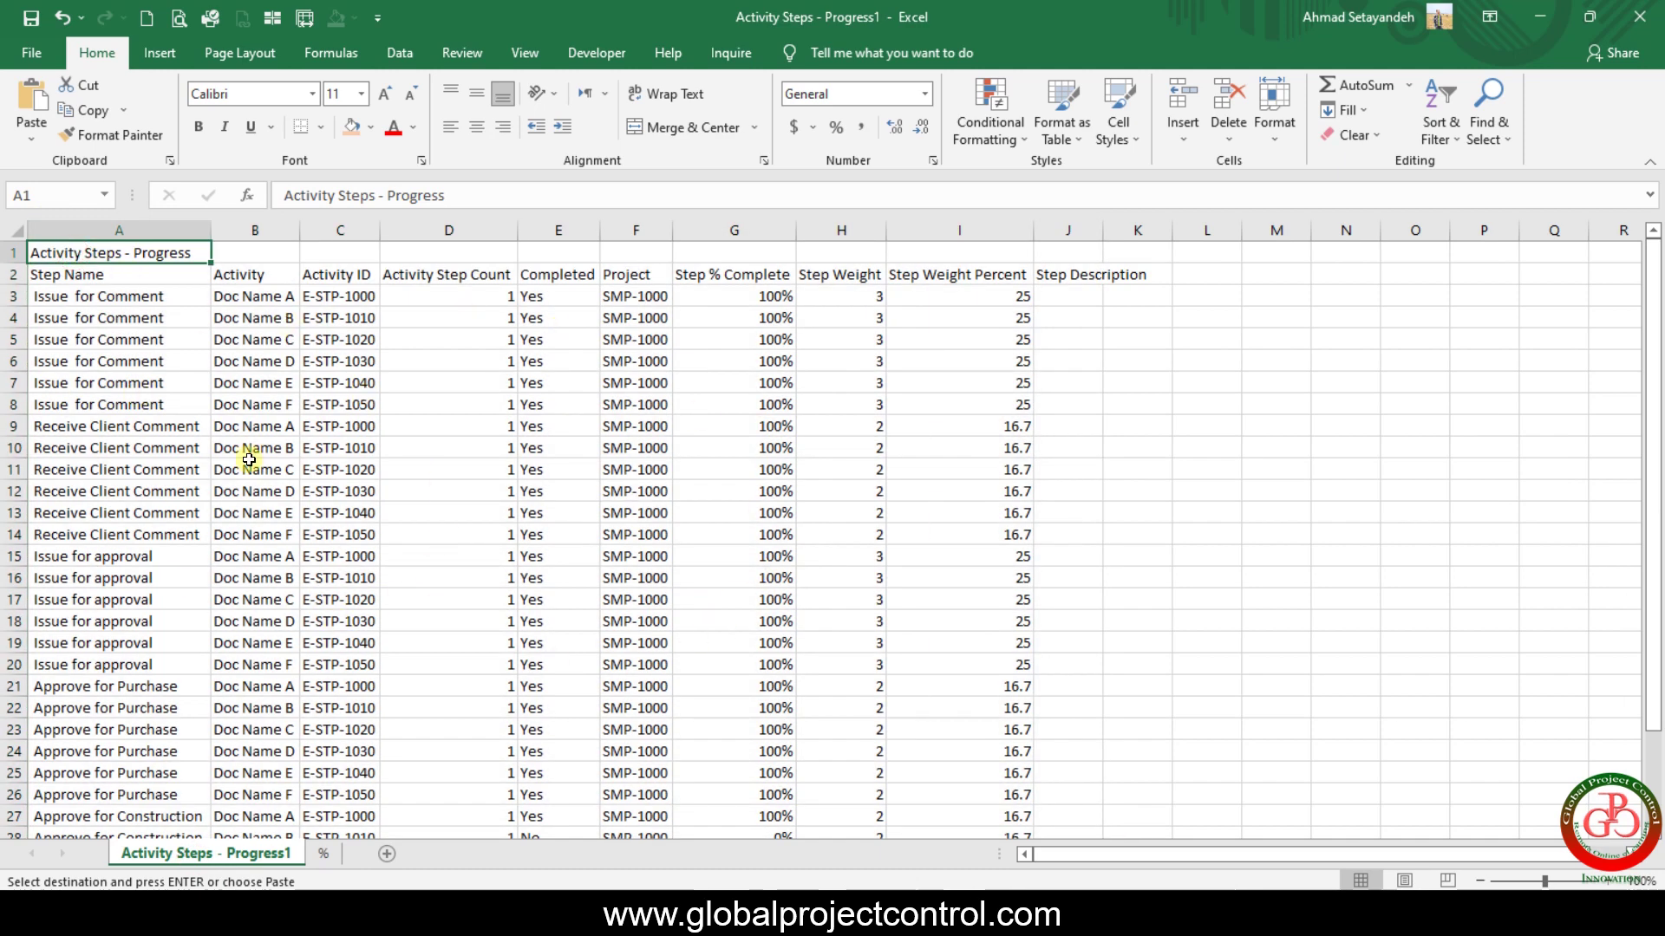
pyautogui.rightClick(140, 251)
pyautogui.click(227, 338)
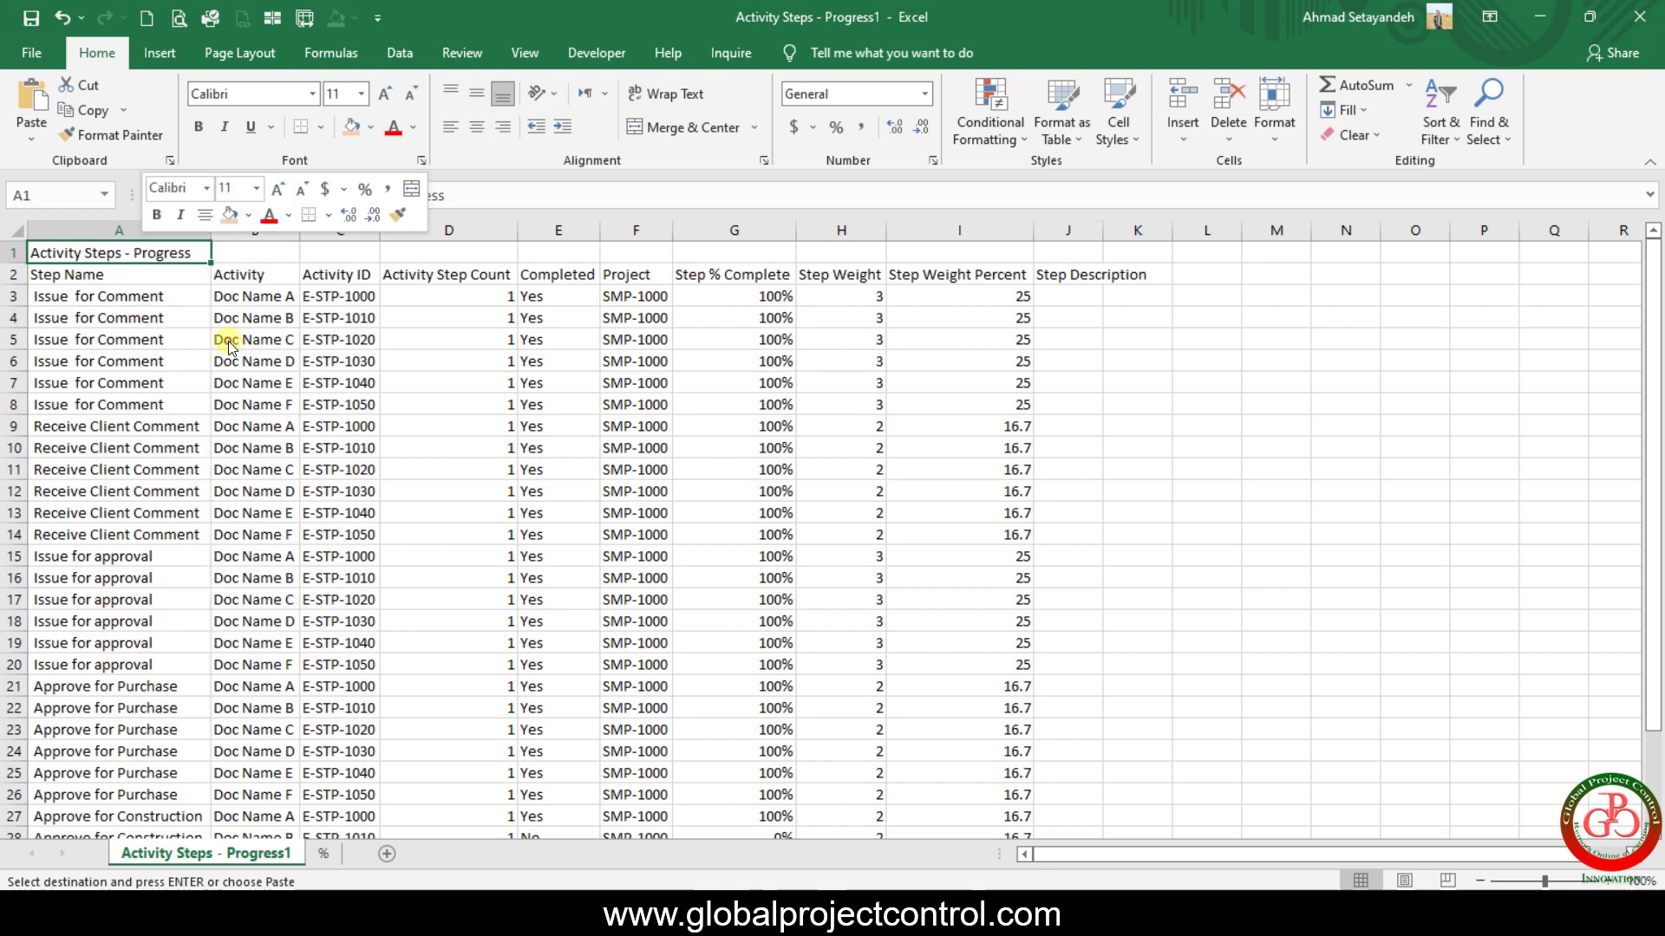
pyautogui.scroll(-16, 340, 555)
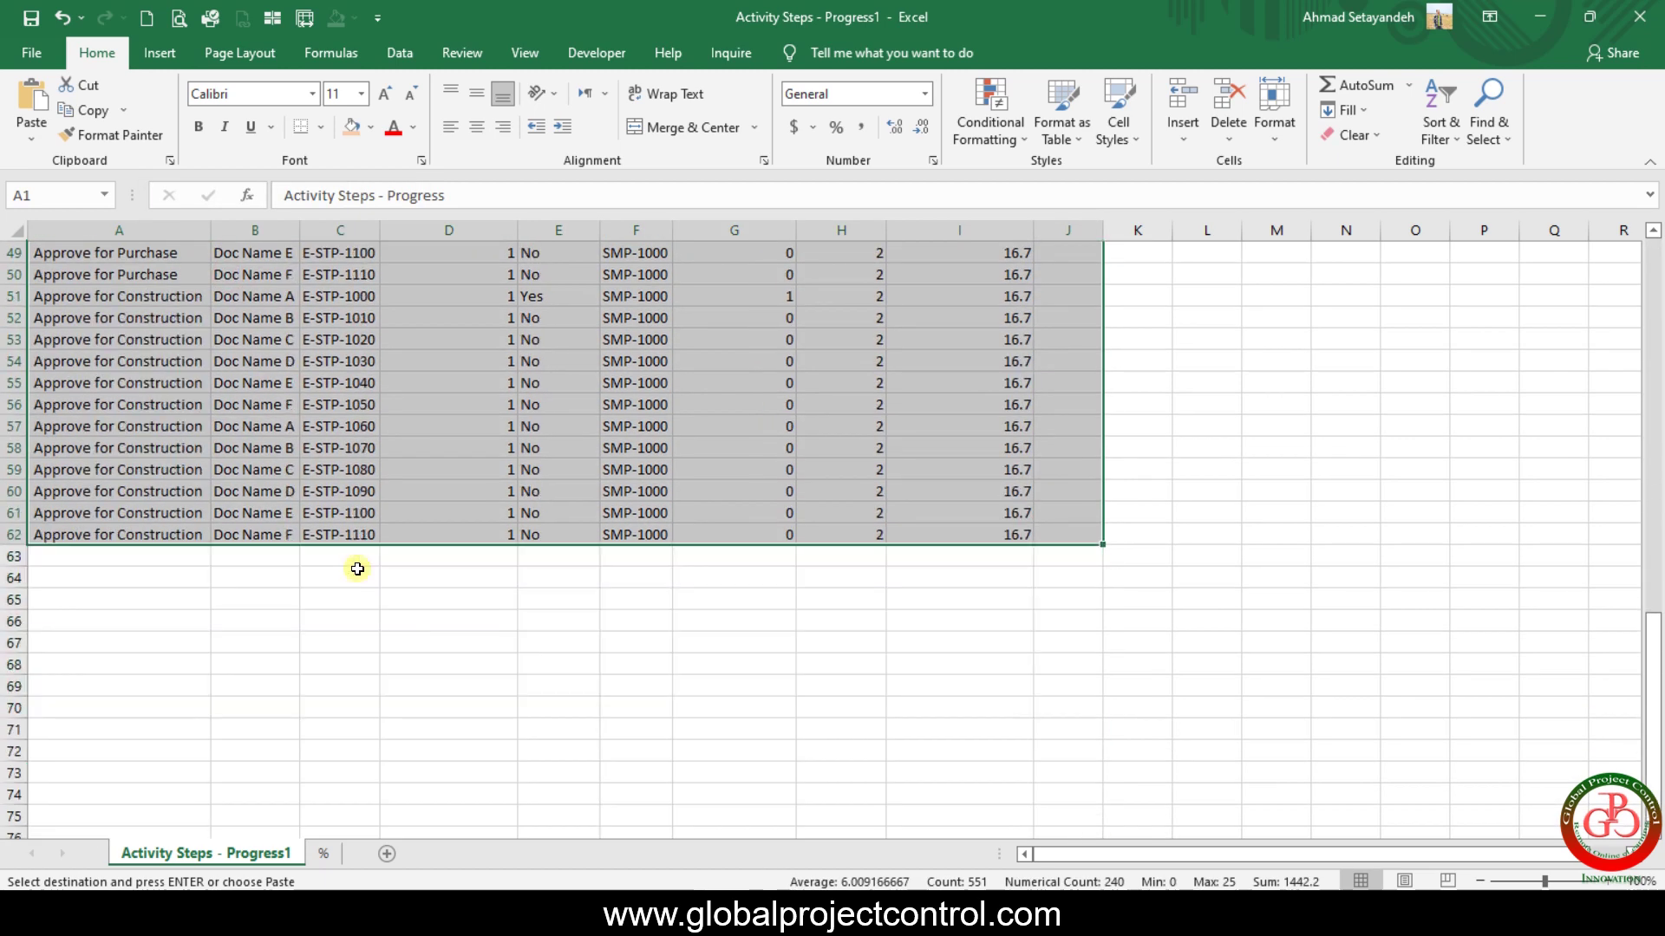
# Compare the updated summary table B4:E8 with the previous figures in B12:E16 on the % sheet.
pyautogui.click(322, 854)
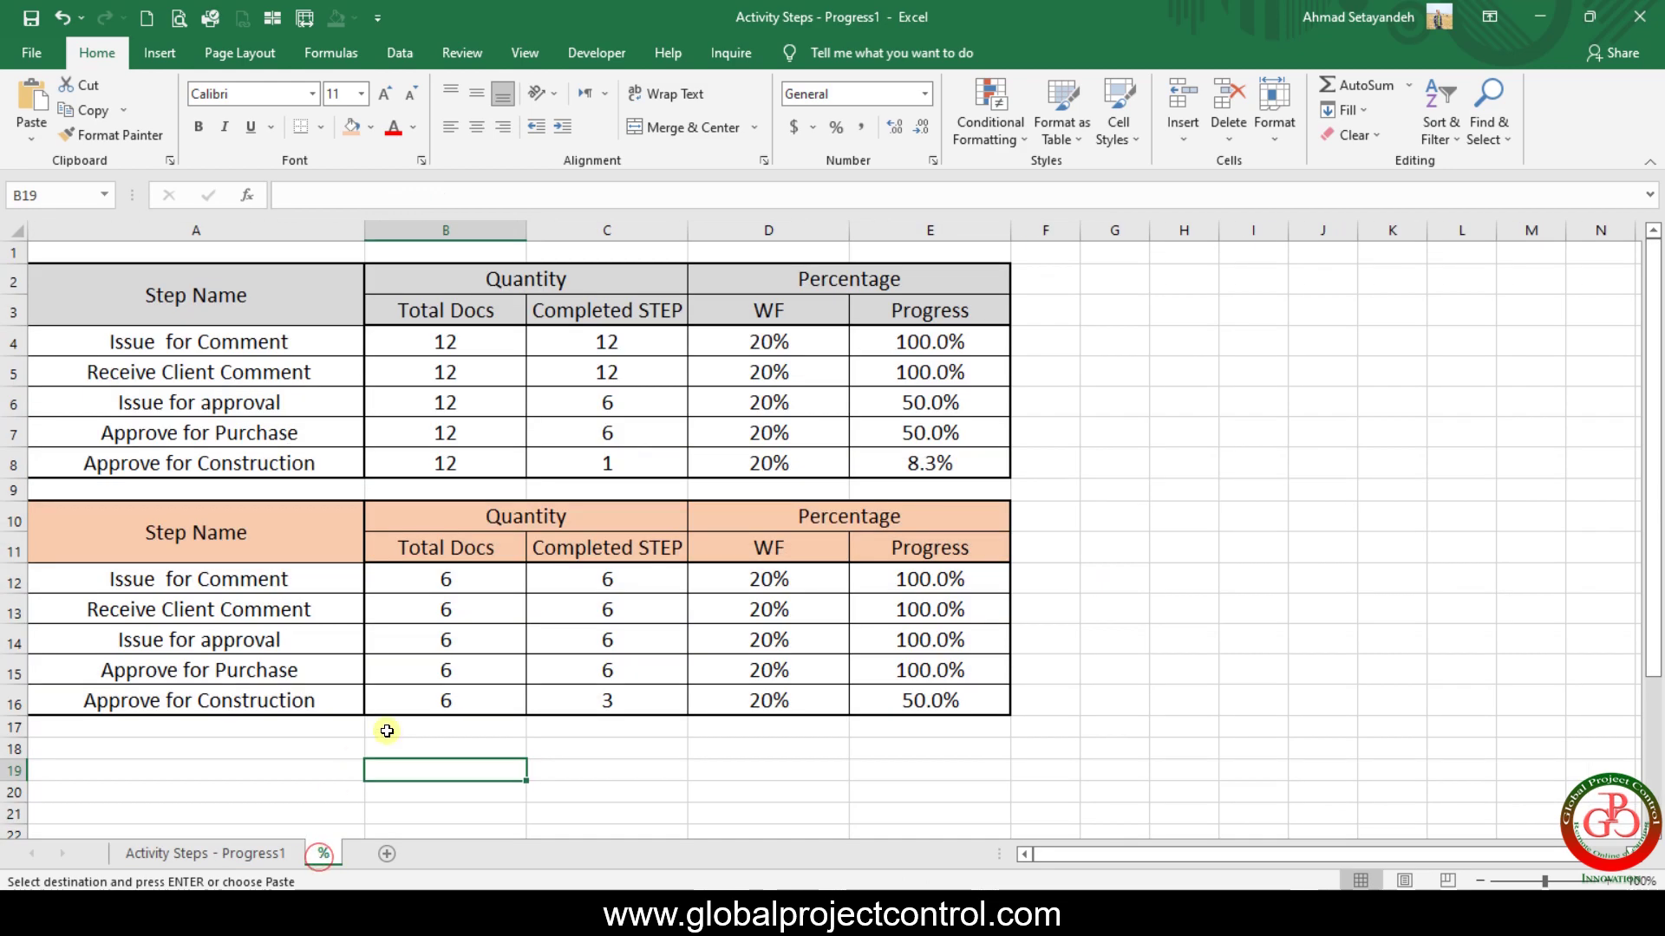
pyautogui.click(689, 728)
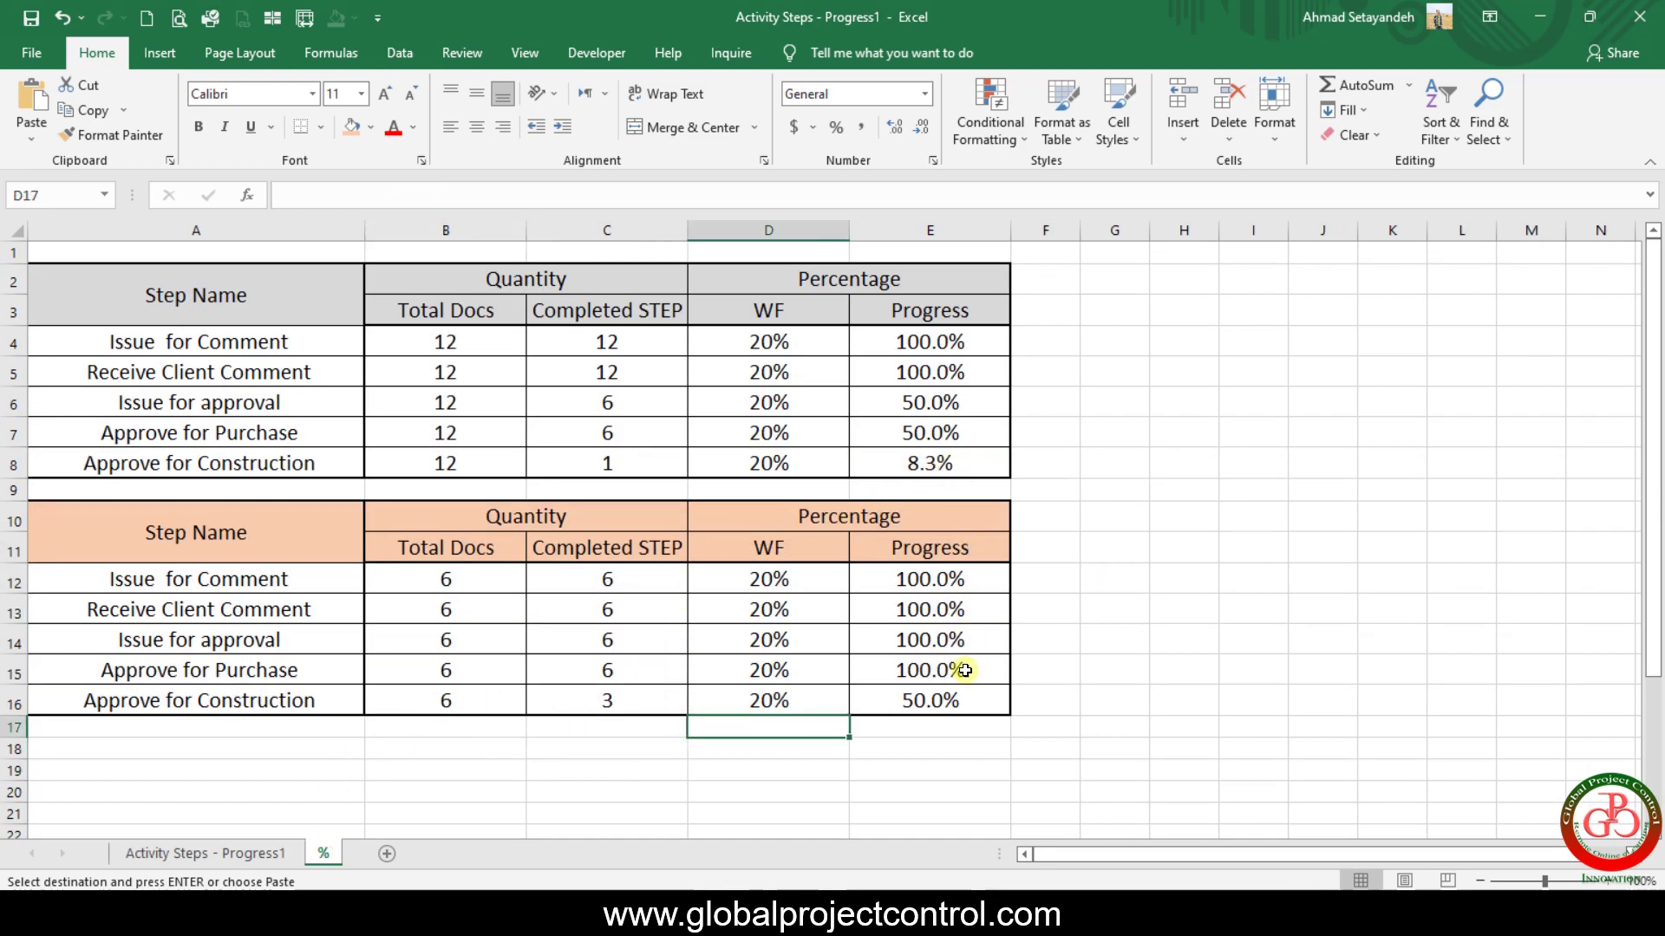
pyautogui.moveTo(950, 699); pyautogui.dragTo(476, 564)
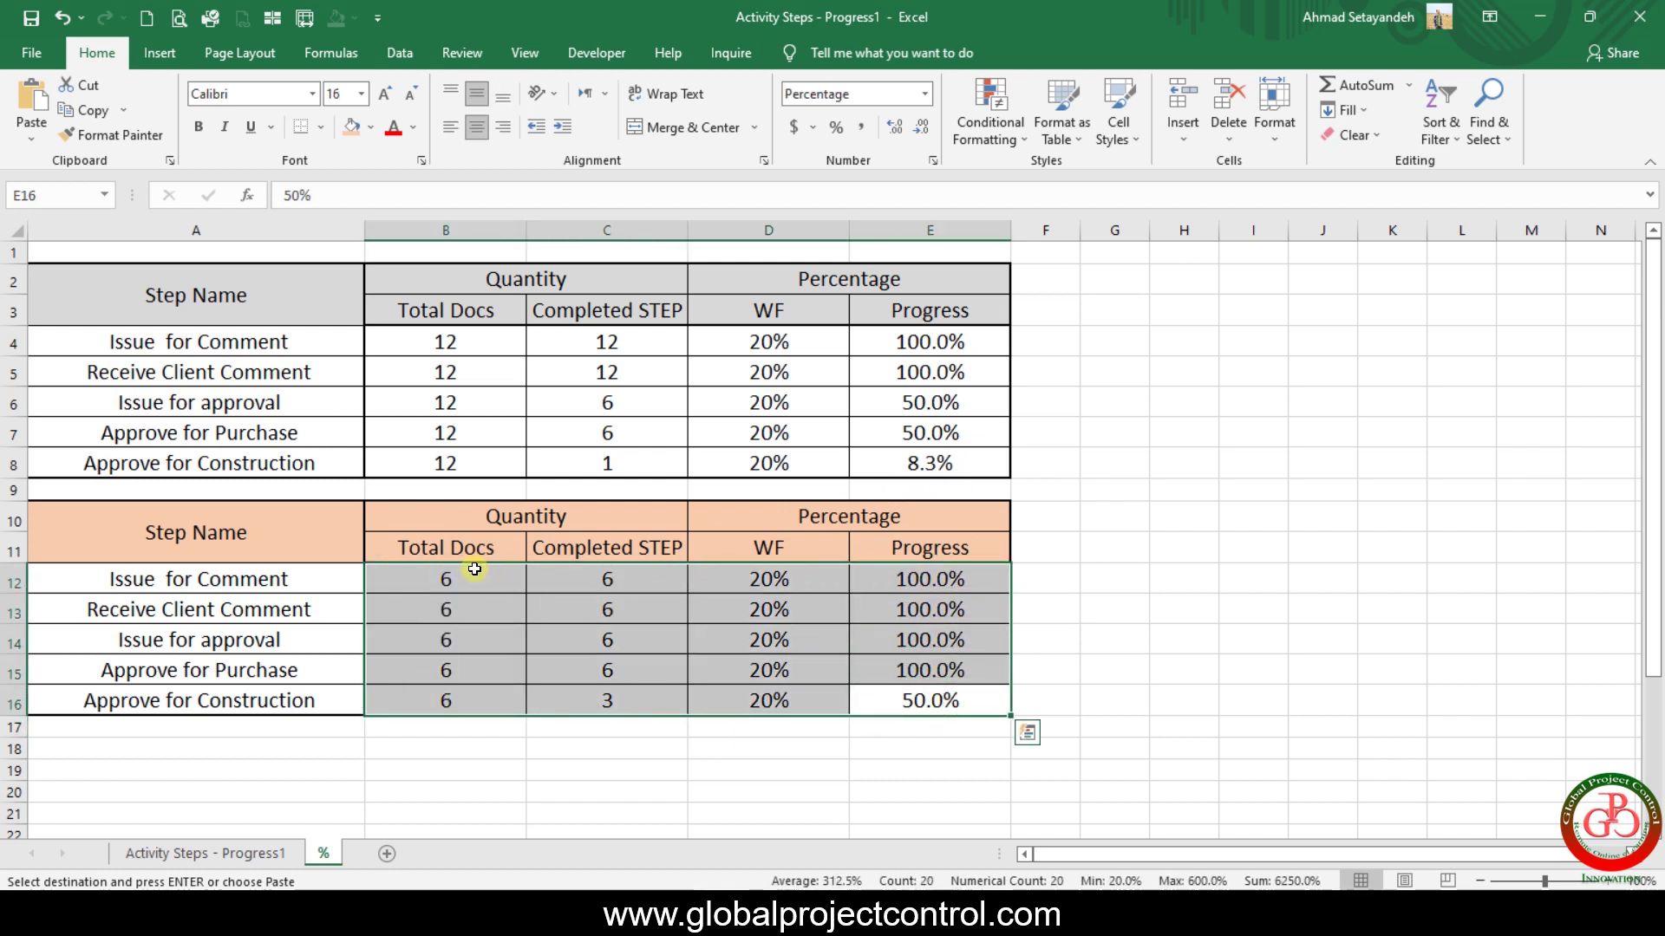
pyautogui.moveTo(874, 457); pyautogui.dragTo(442, 338)
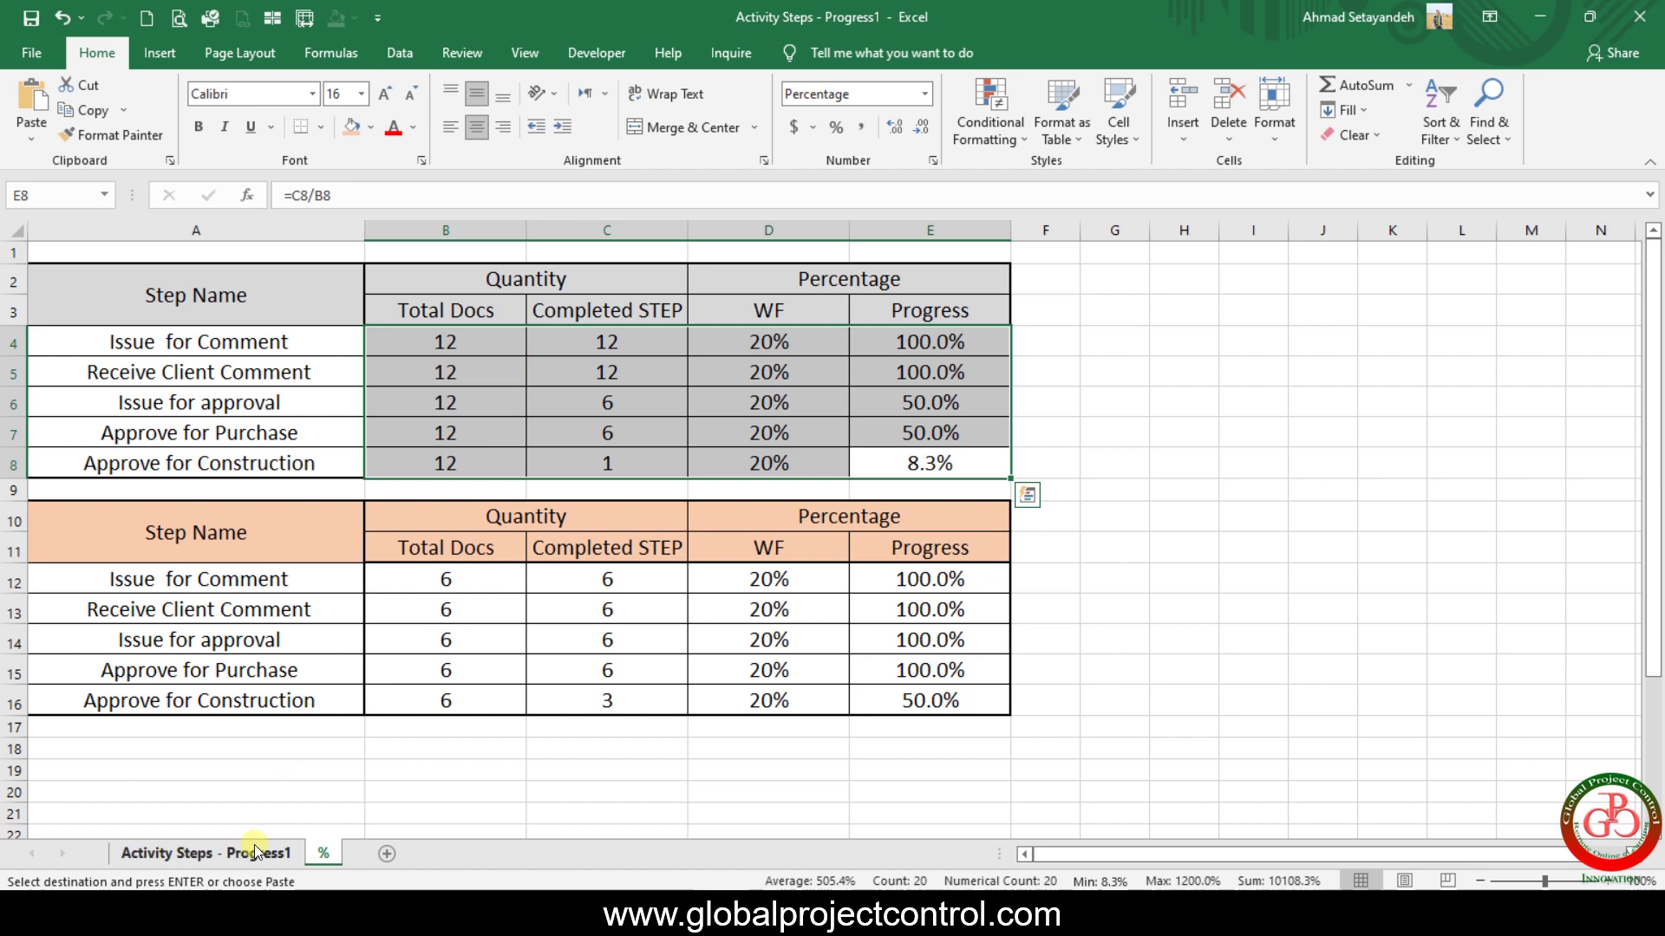
pyautogui.click(607, 747)
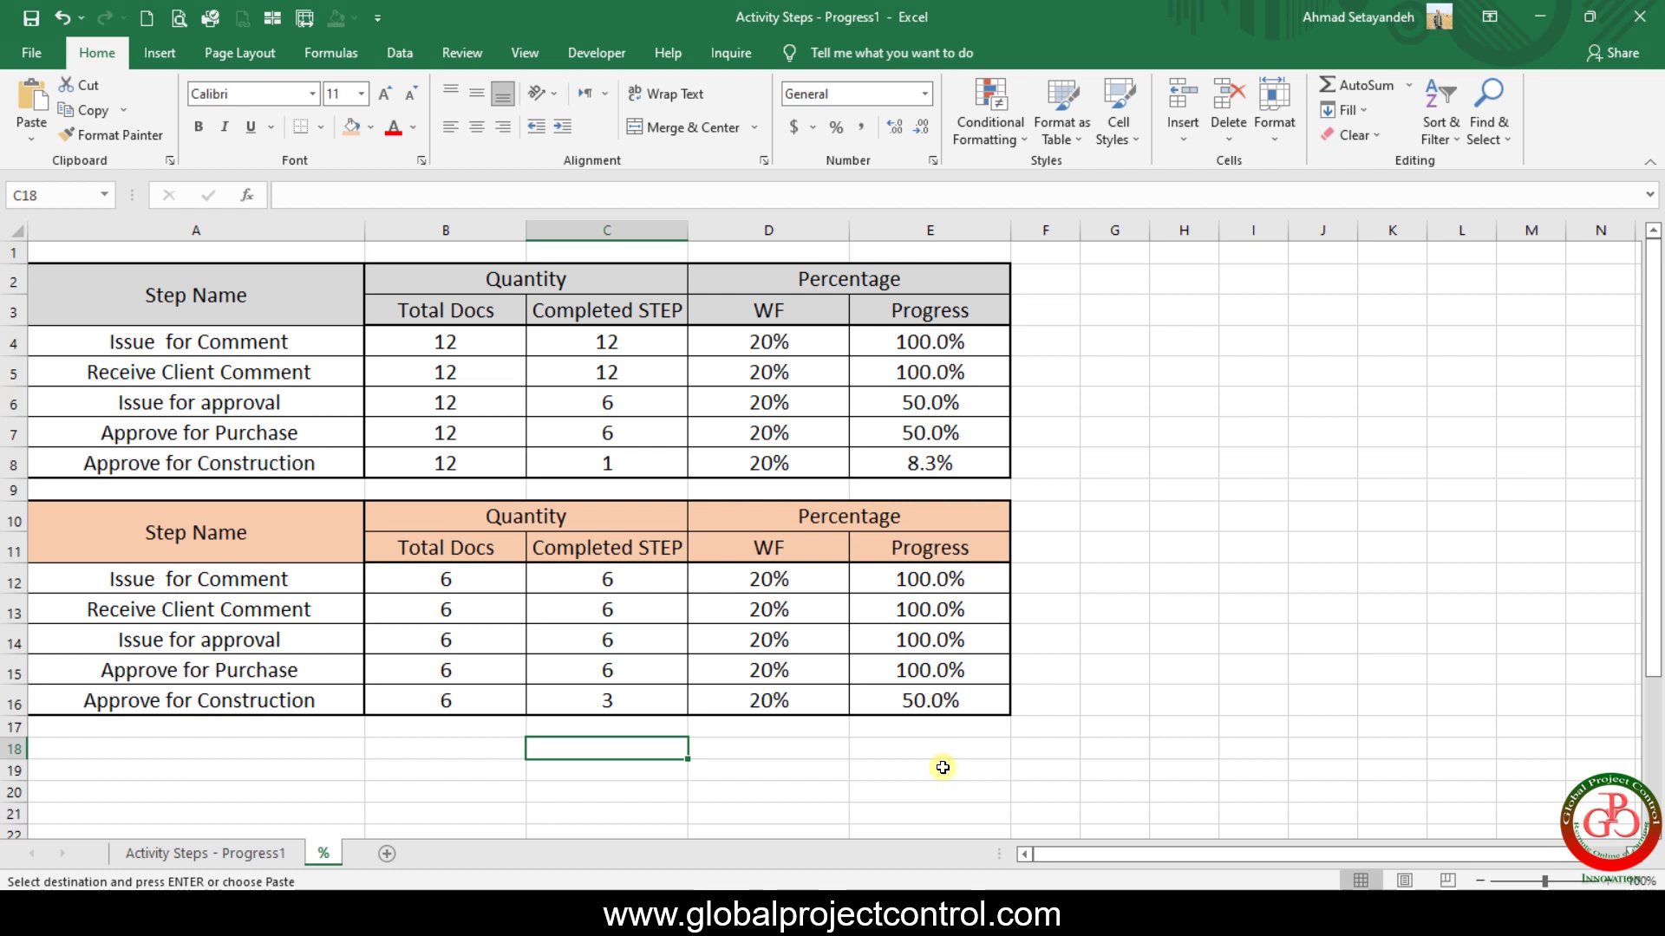
pyautogui.click(274, 581)
pyautogui.moveTo(458, 587); pyautogui.dragTo(552, 592)
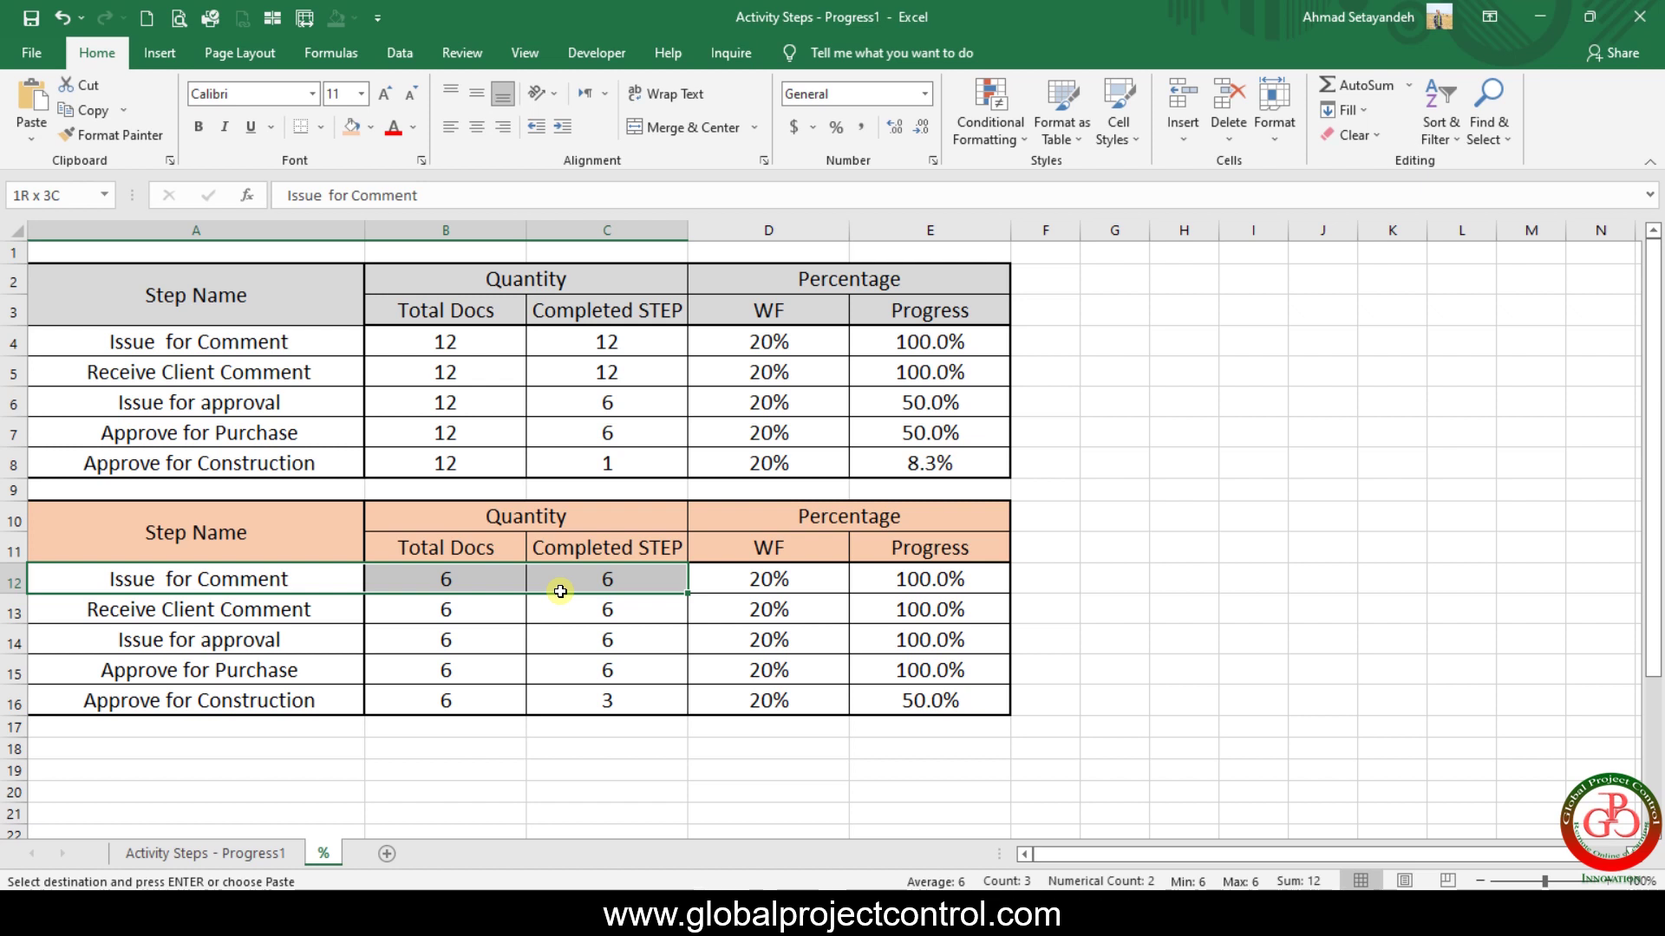
pyautogui.moveTo(561, 591); pyautogui.dragTo(560, 591)
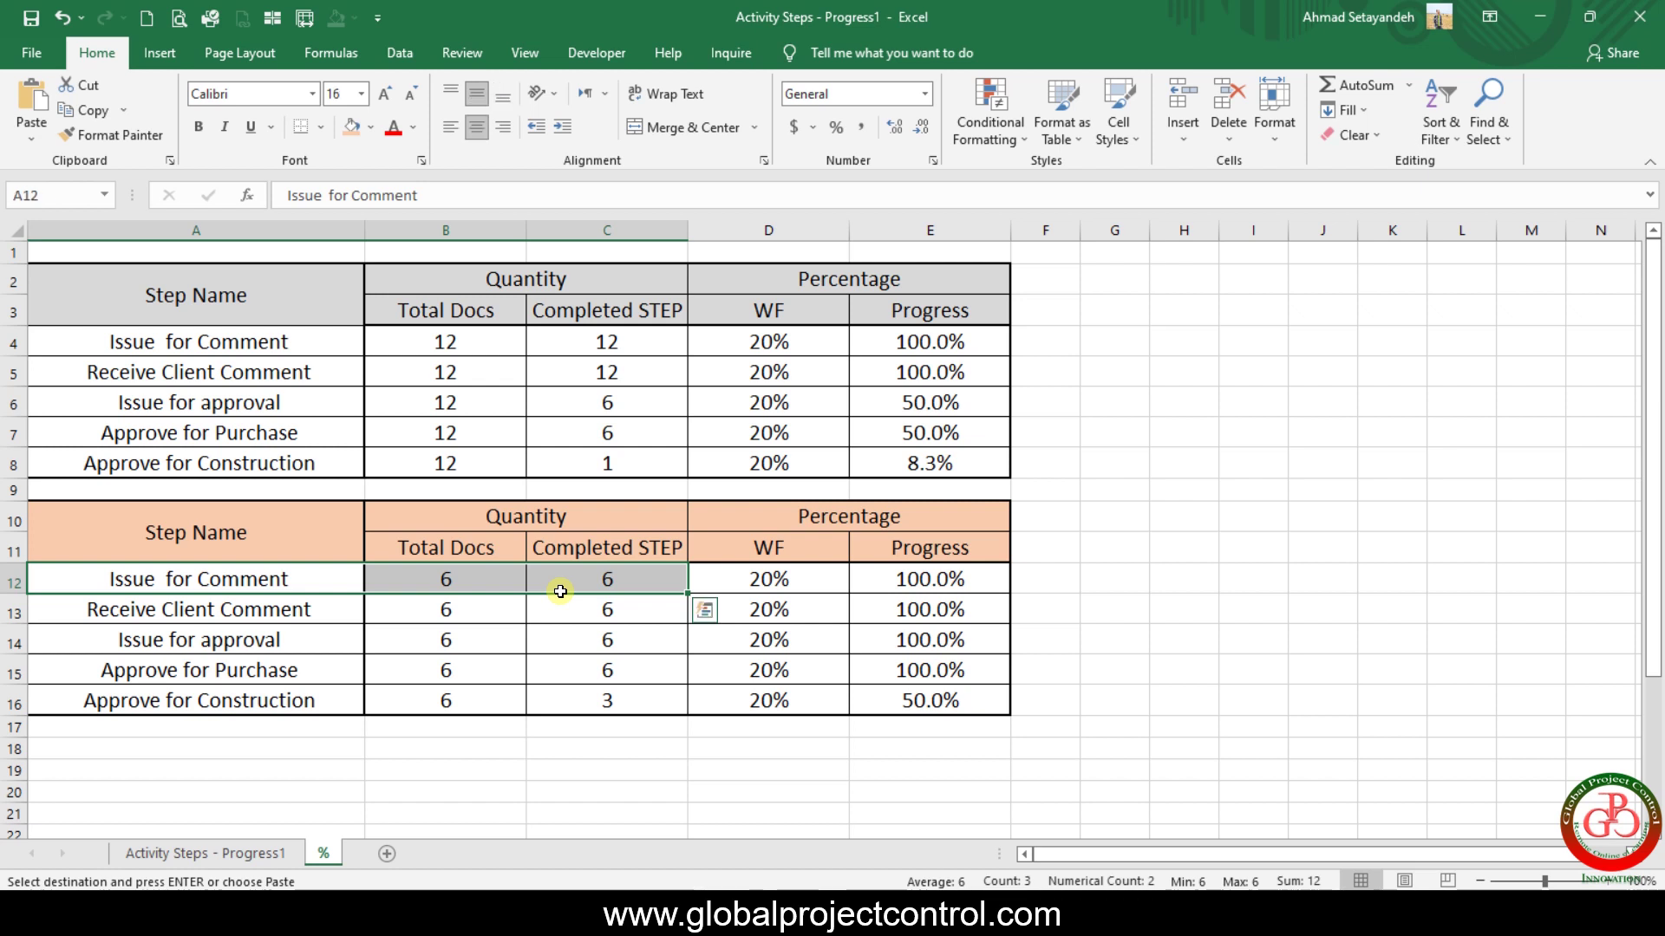
pyautogui.click(1183, 516)
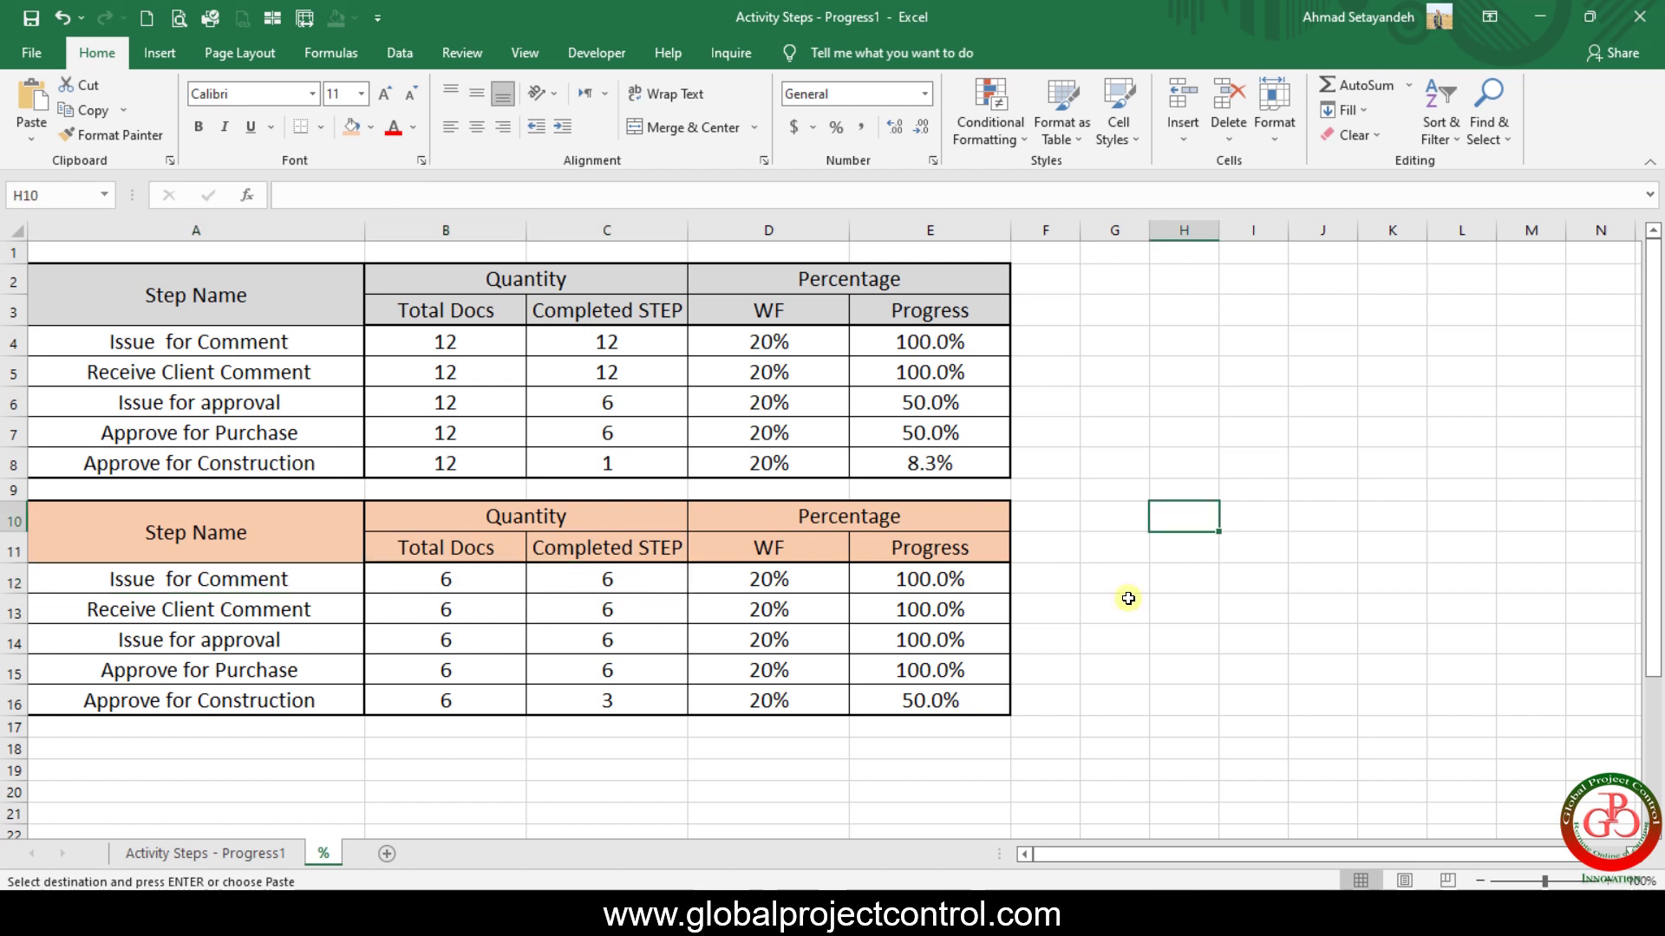